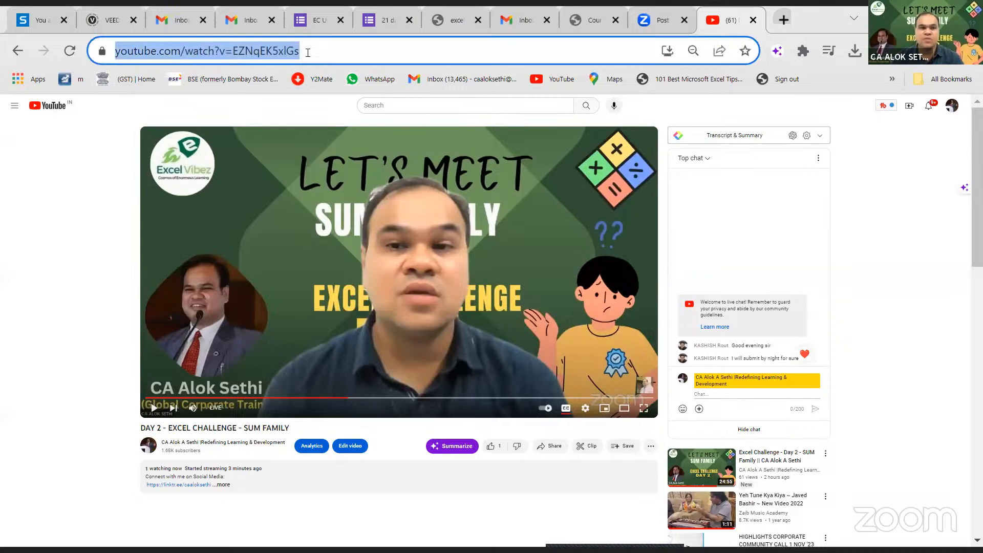
- Go to the YouTube home page at youtube.com
type("youtube.com/watch?v=_pJrEZ9qA94")
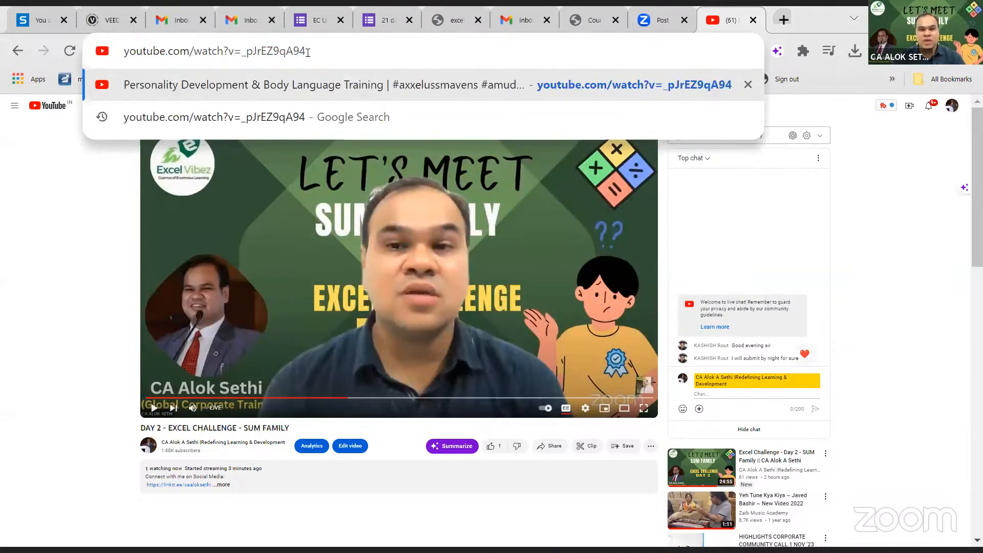
key("BackSpace")
key("BackSpace")
key("BackSpace")
key("BackSpace")
key("BackSpace")
key("BackSpace")
key("BackSpace")
key("BackSpace")
key("BackSpace")
key("BackSpace")
key("BackSpace")
key("BackSpace")
key("BackSpace")
key("BackSpace")
key("BackSpace")
key("BackSpace")
key("BackSpace")
key("BackSpace")
key("BackSpace")
key("BackSpace")
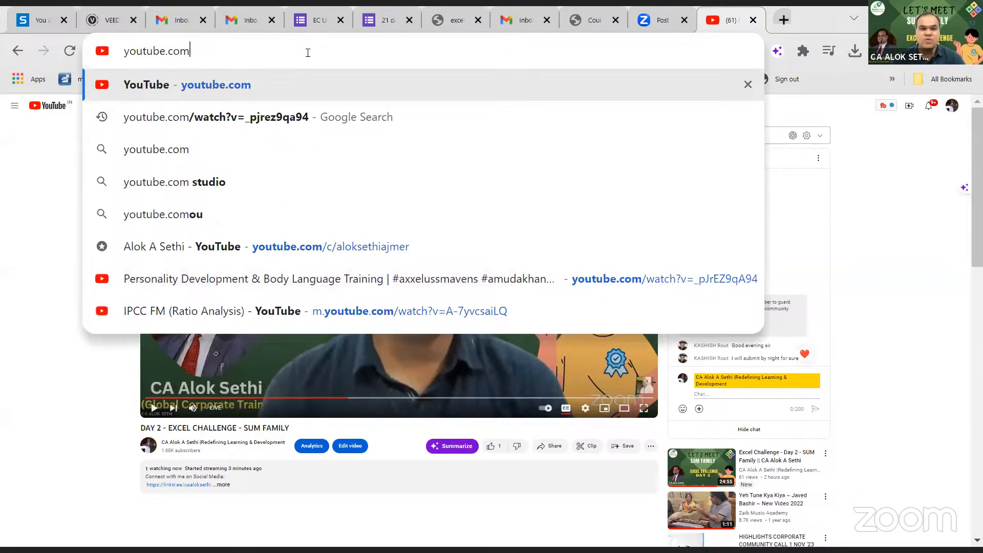
type("m")
key("Return")
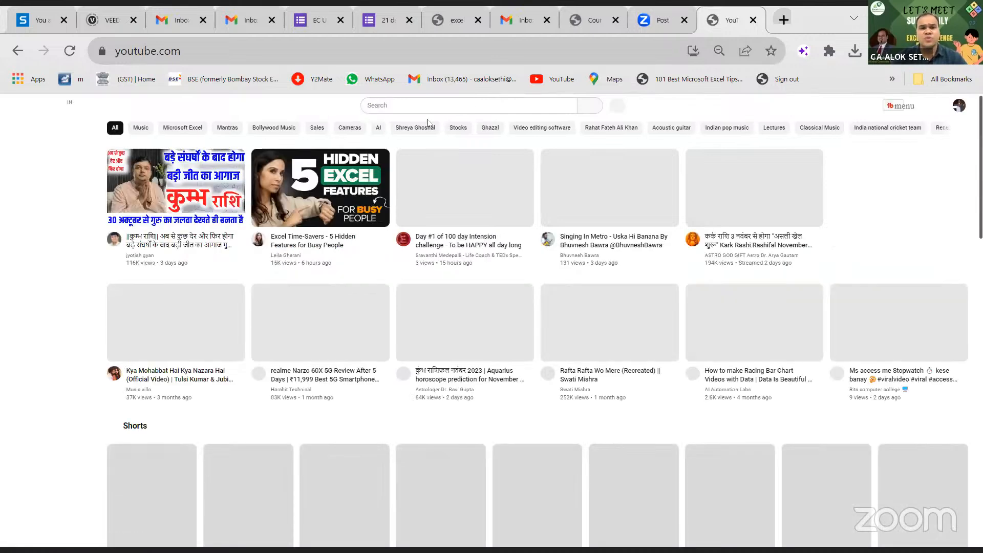
- Search YouTube for the presenter's channel and open the Day 2 SUM Family video
left_click(402, 104)
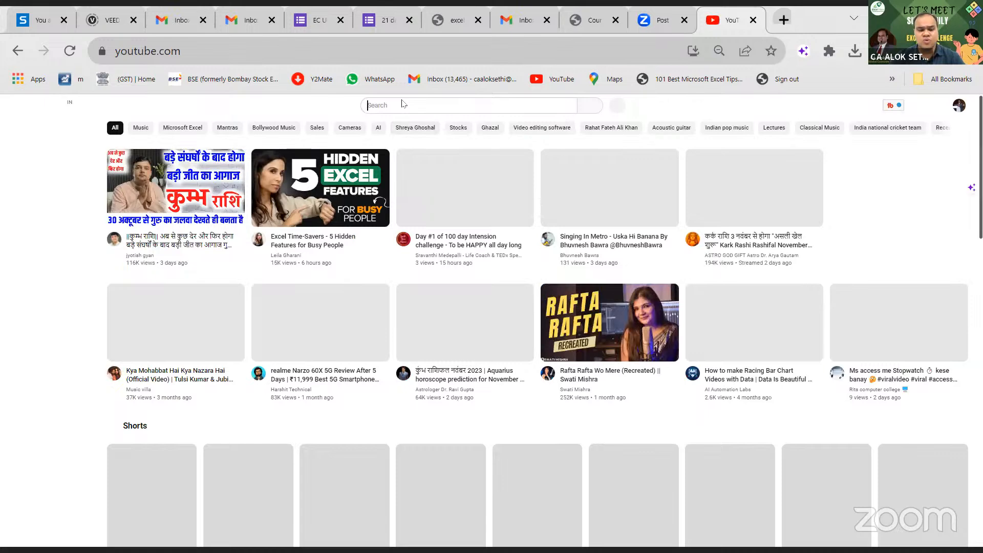
scroll(403, 104, "down", 7)
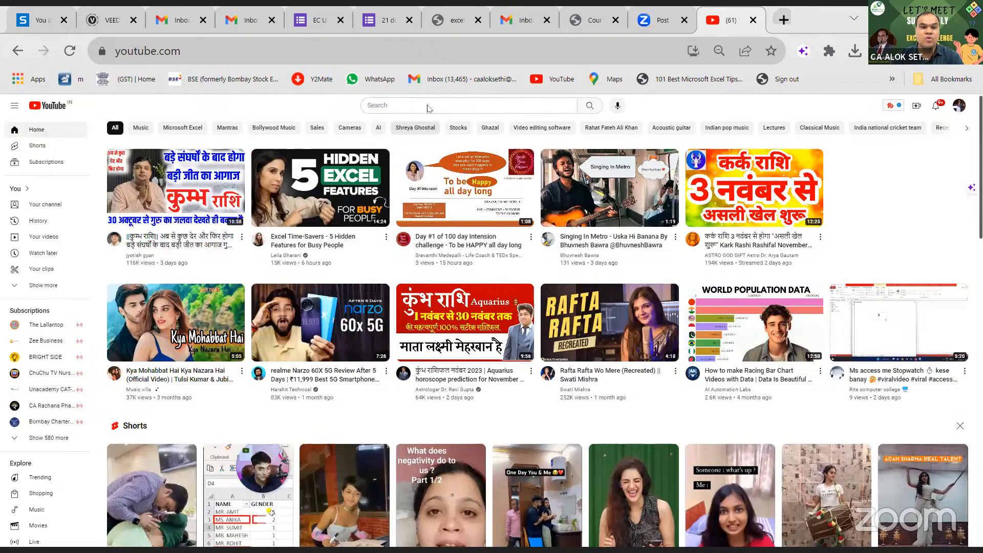
left_click(428, 106)
type("ca alok")
key("Return")
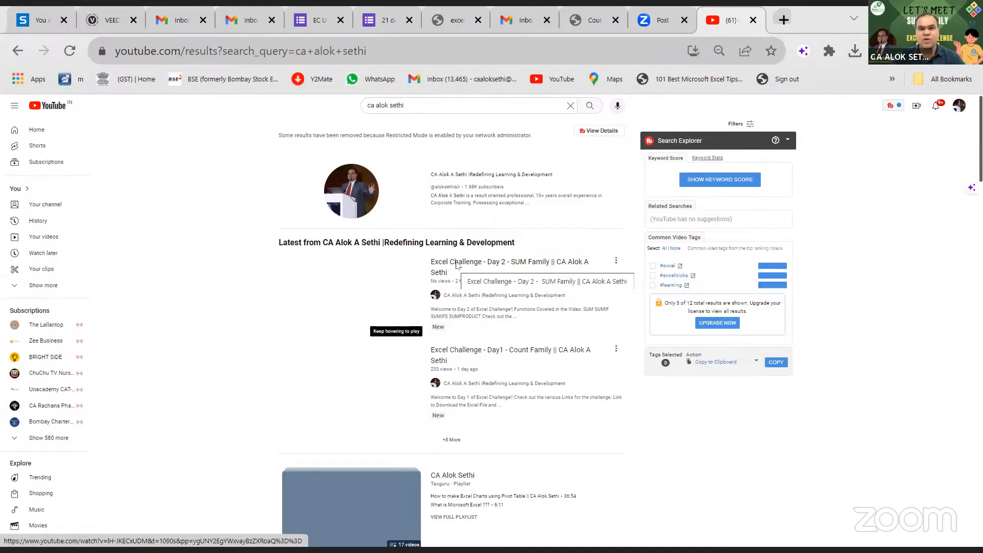
left_click(456, 264)
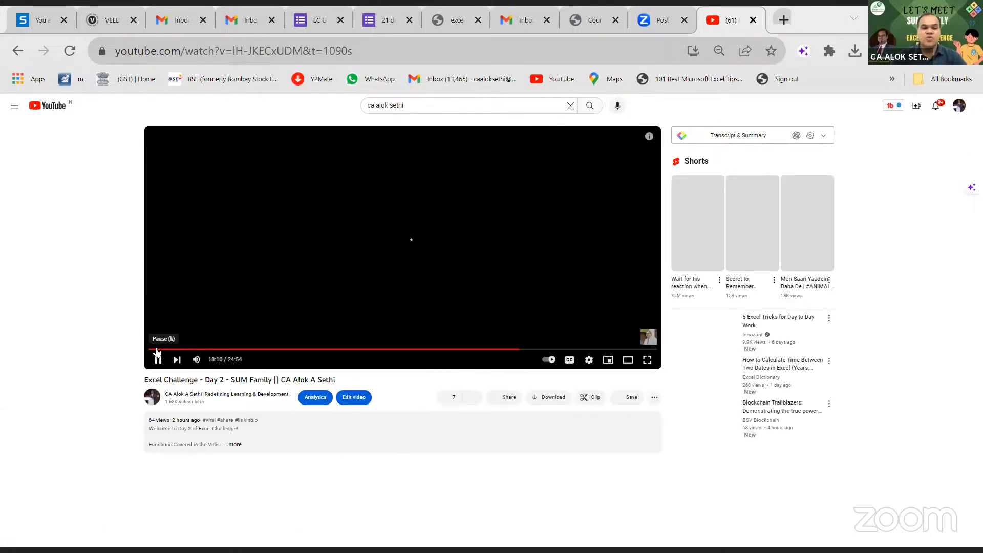
- Rewind the video, expand its description, and follow the docs.google.com spreadsheet link
left_click(154, 349)
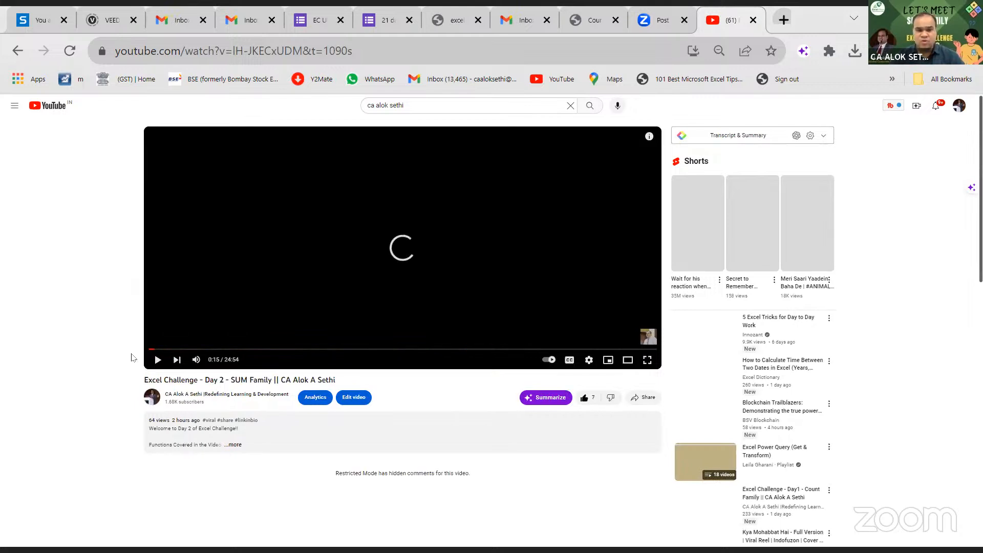
left_click(237, 446)
scroll(239, 448, "down", 3)
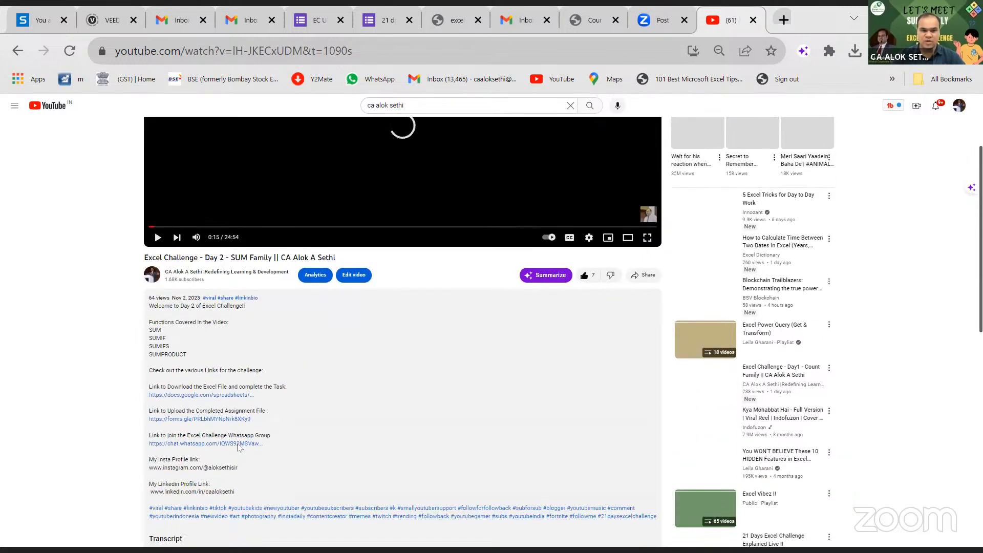
scroll(239, 447, "down", 1)
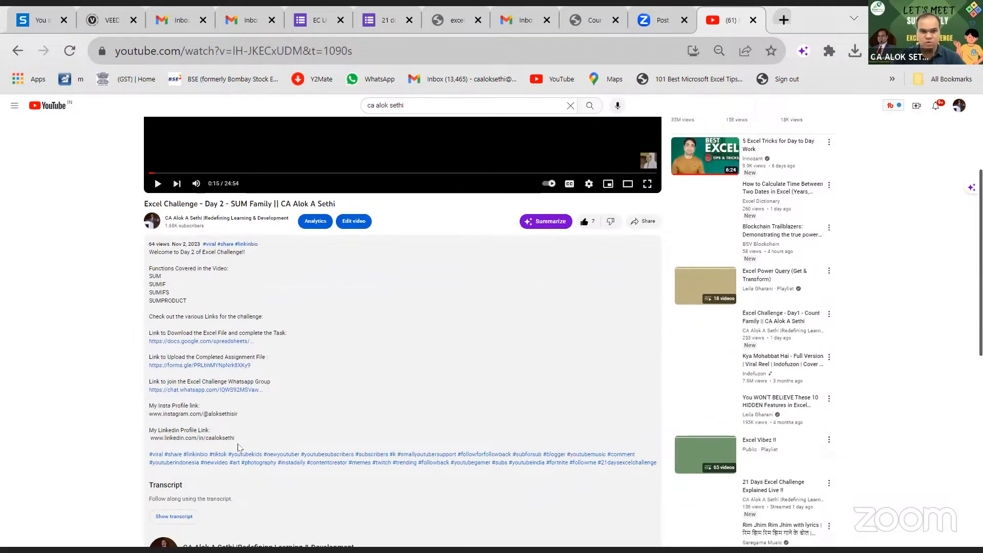
scroll(239, 447, "up", 2)
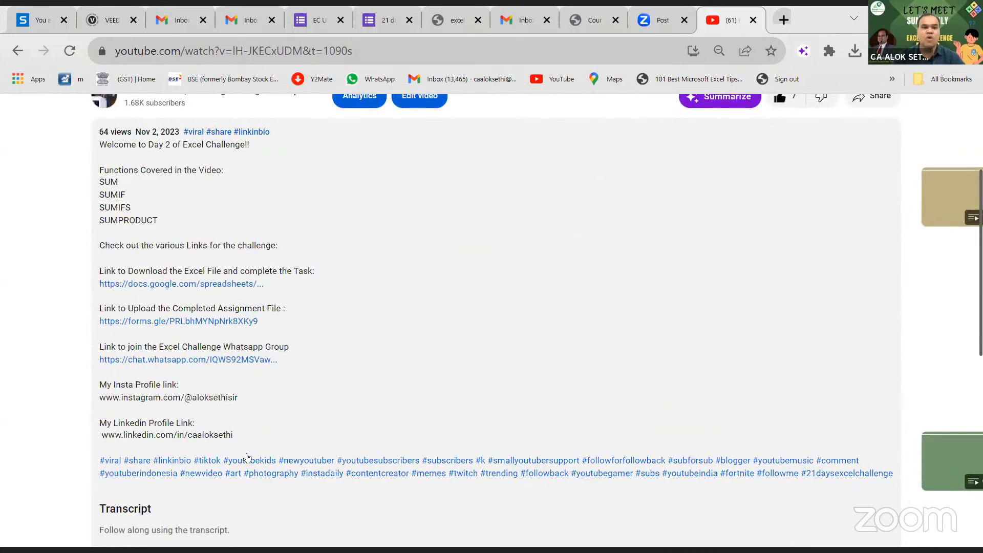
scroll(245, 455, "up", 1)
scroll(246, 456, "up", 1)
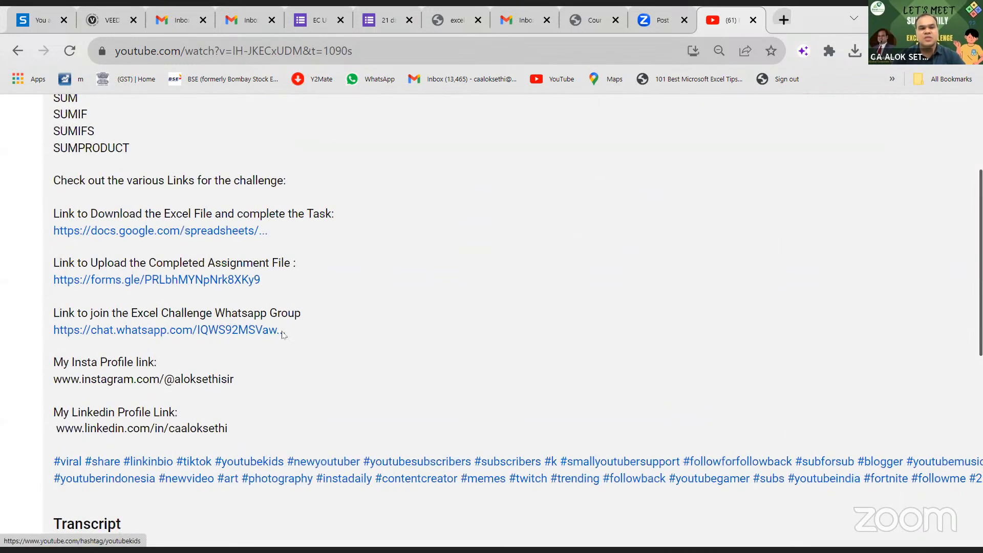
left_click(221, 232)
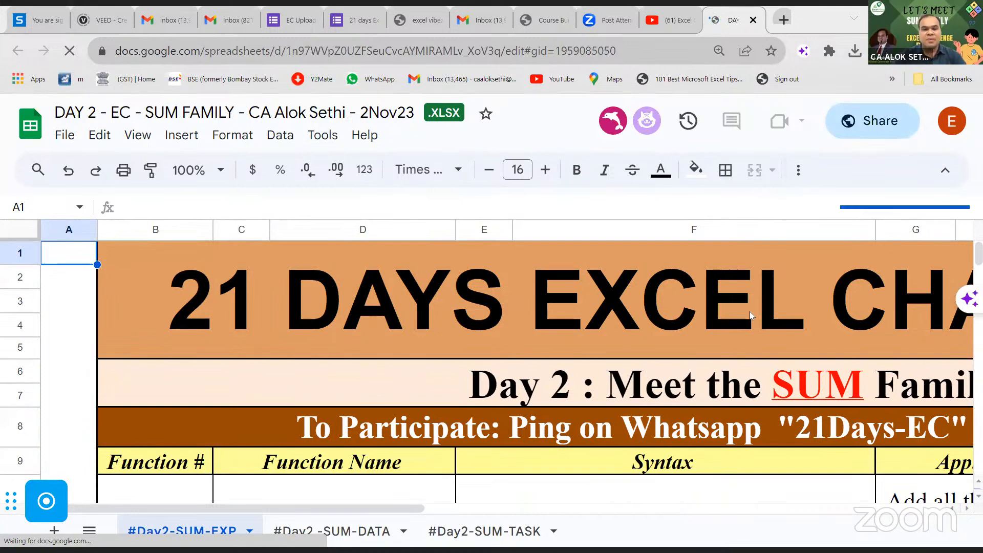
- Scroll across the banner and down through the SUM, SUMIF, SUMIFS and SUMPRODUCT function table
scroll(650, 325, "right", 8)
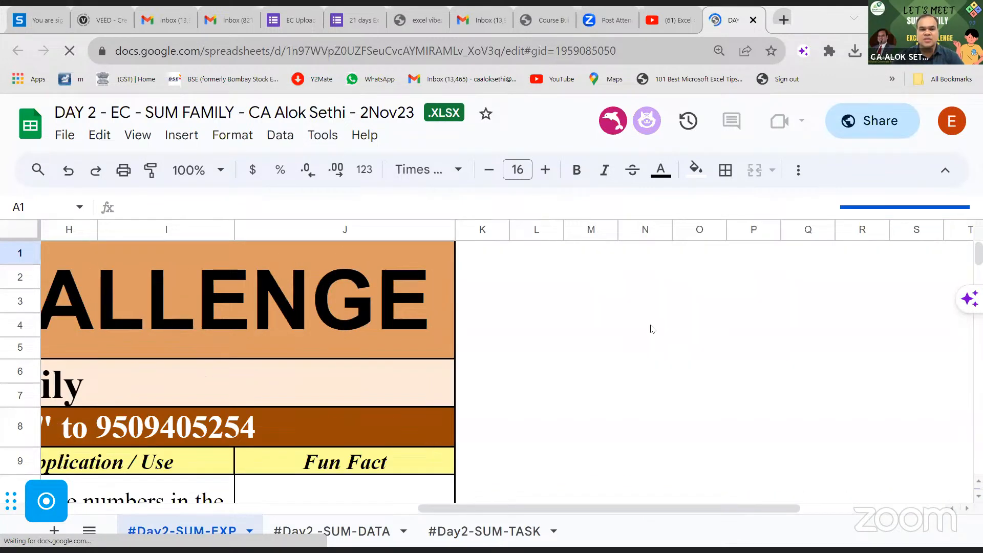
scroll(651, 328, "left", 8)
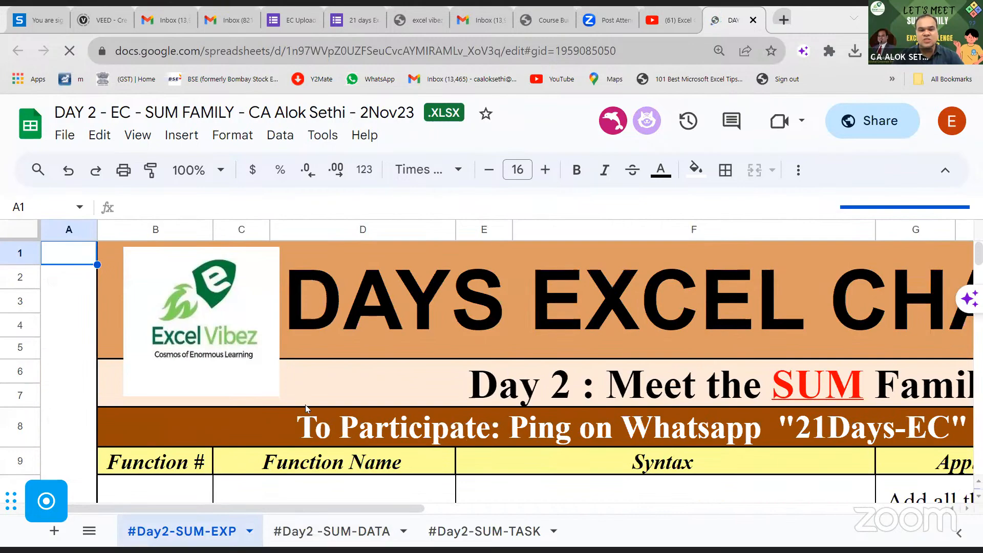
scroll(305, 408, "down", 5)
scroll(306, 408, "down", 2)
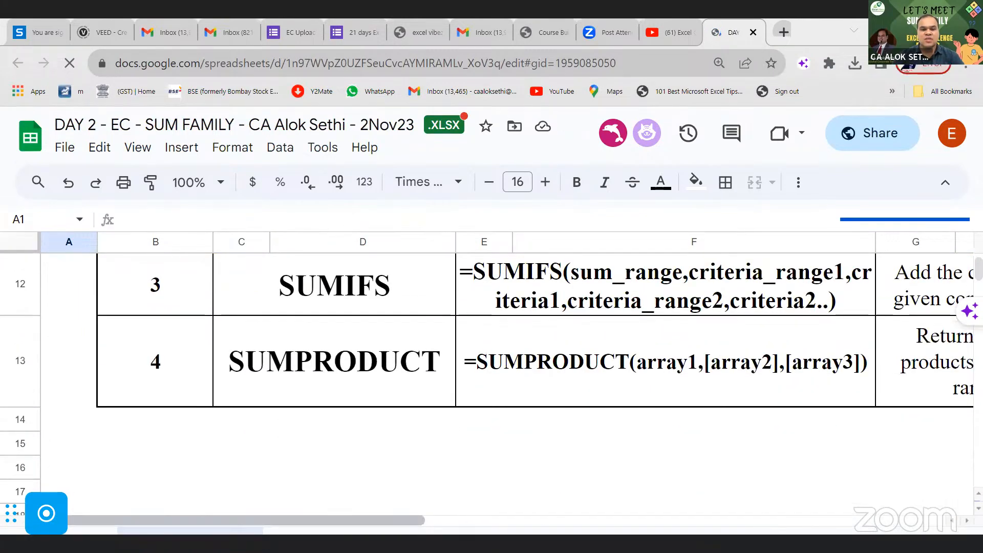
- View the #Day2 -SUM-DATA sheet, then move to the #Day2-SUM-TASK sheet's task block
left_click(331, 530)
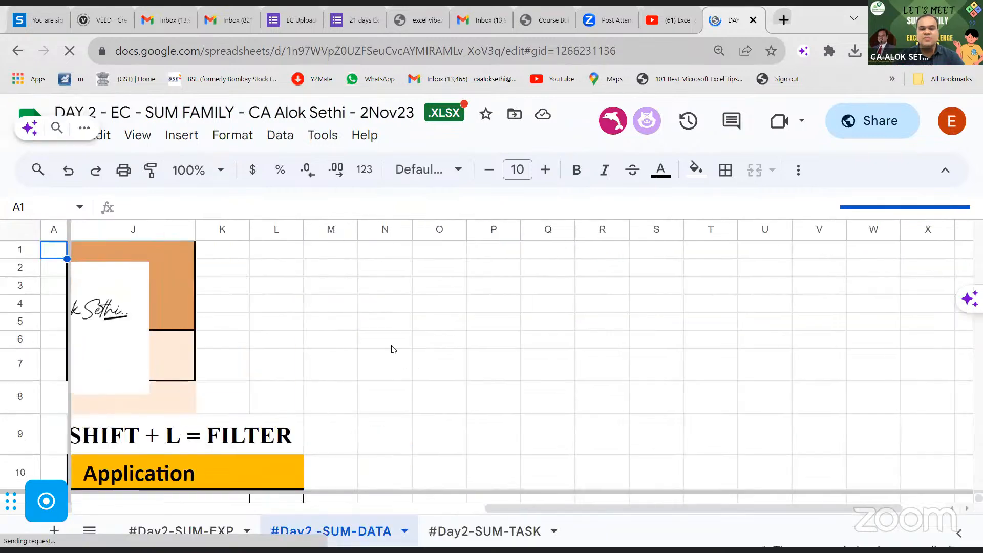
scroll(162, 453, "left", 3)
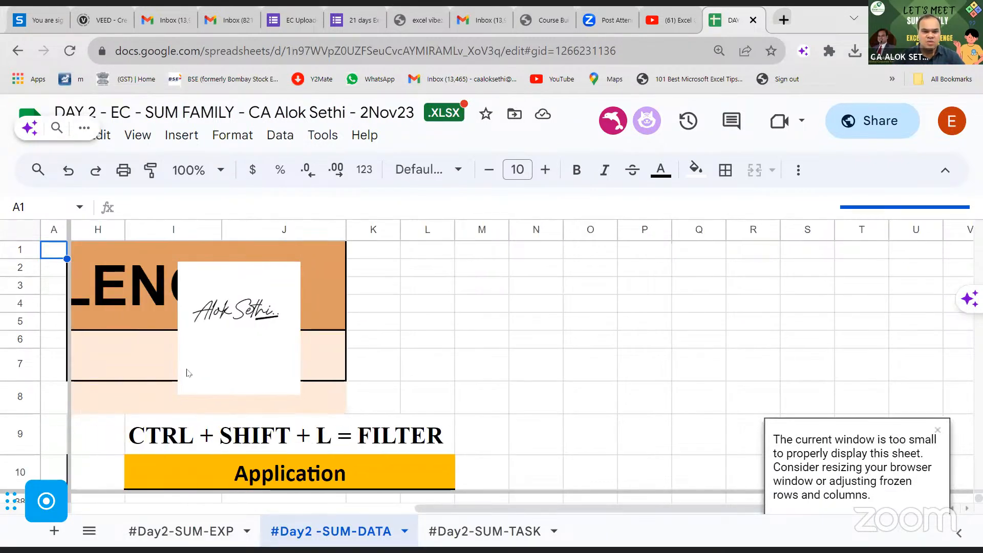
left_click(483, 532)
scroll(392, 363, "down", 5)
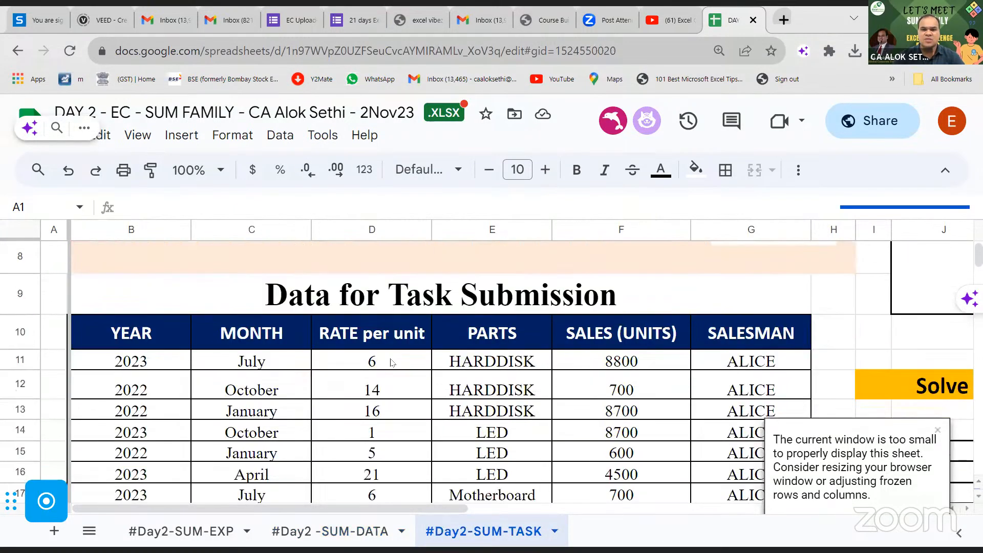
scroll(392, 363, "right", 6)
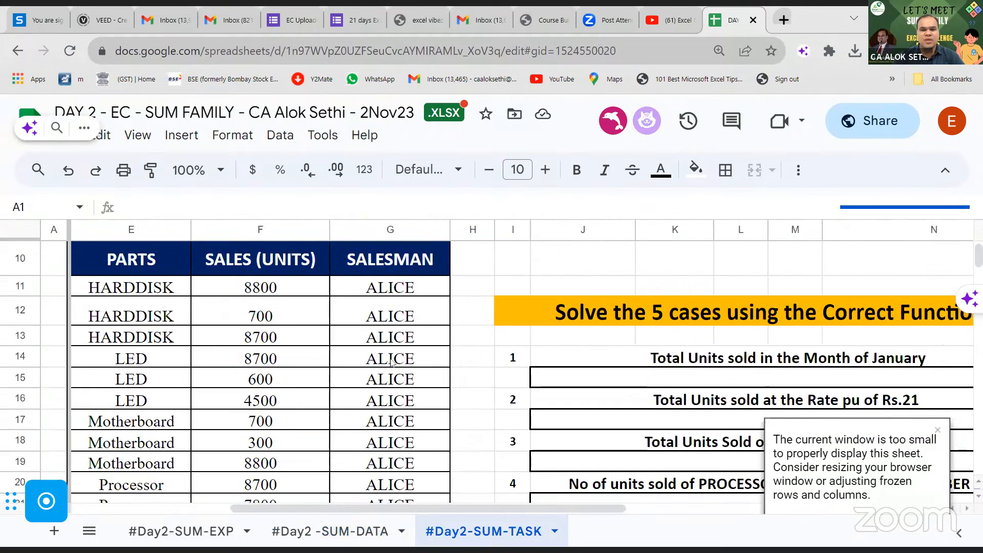
- Start a =sum formula in answer cell J15, then clear it and scroll back left
left_click(402, 383)
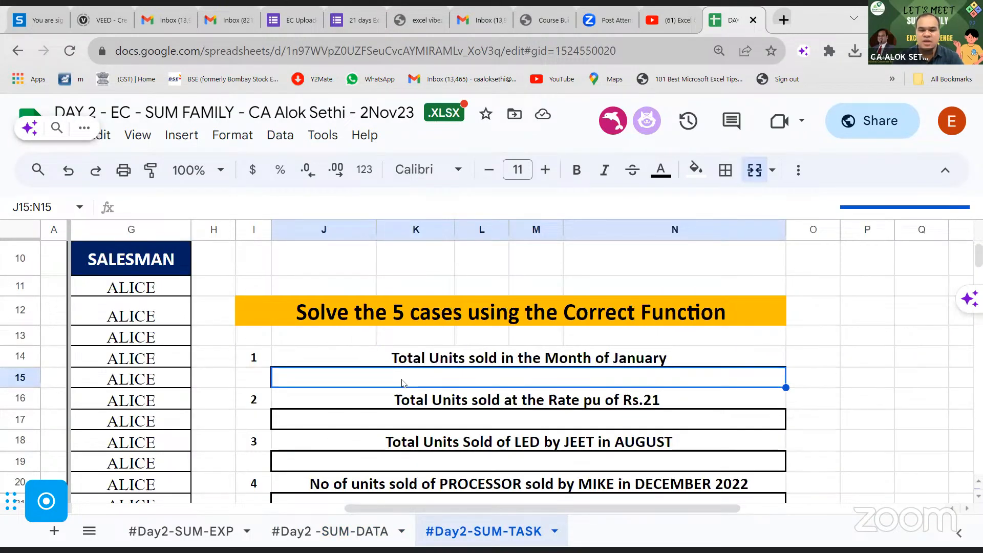
type("=")
key("BackSpace")
key("BackSpace")
type("sum")
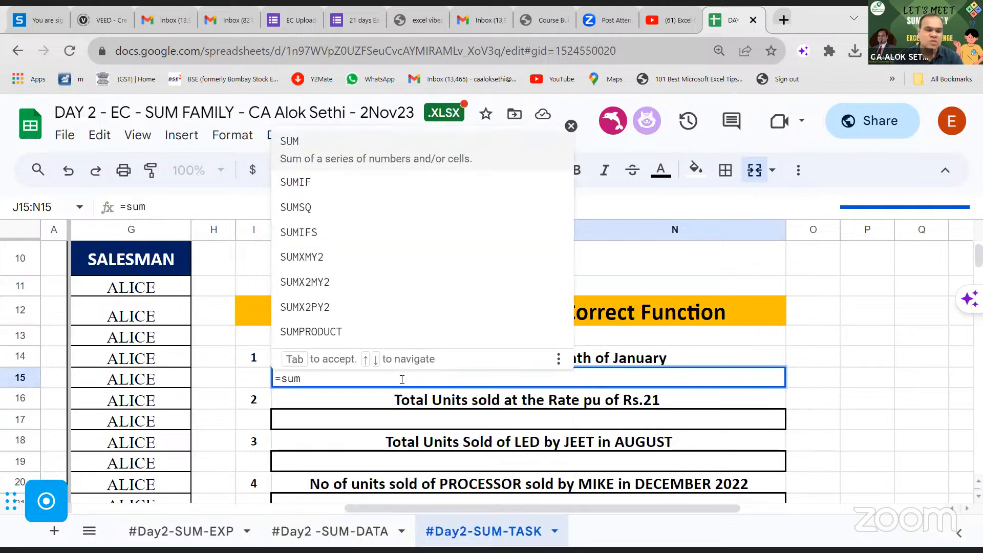
key("BackSpace")
key("BackSpace")
key("BackSpace")
key("BackSpace")
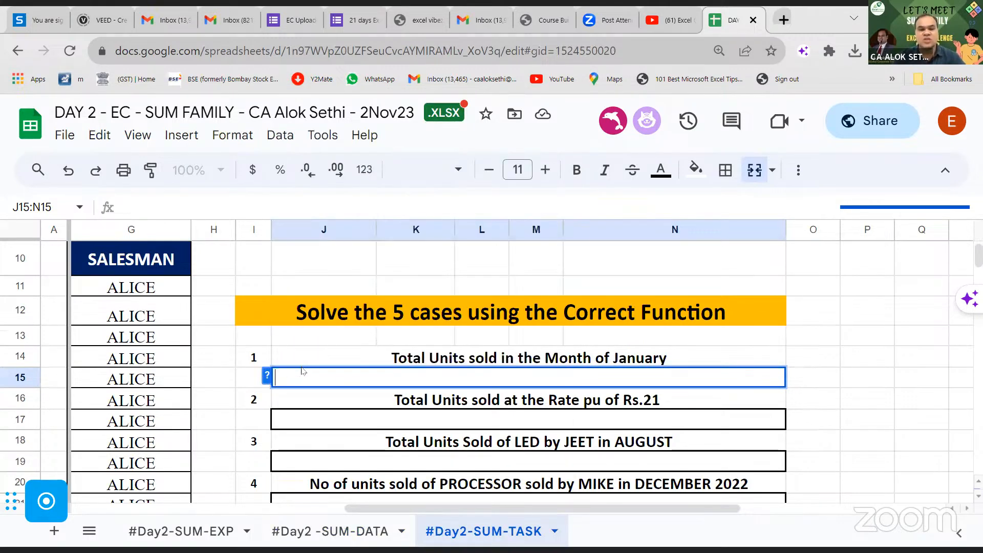
left_click(245, 272)
scroll(246, 272, "left", 5)
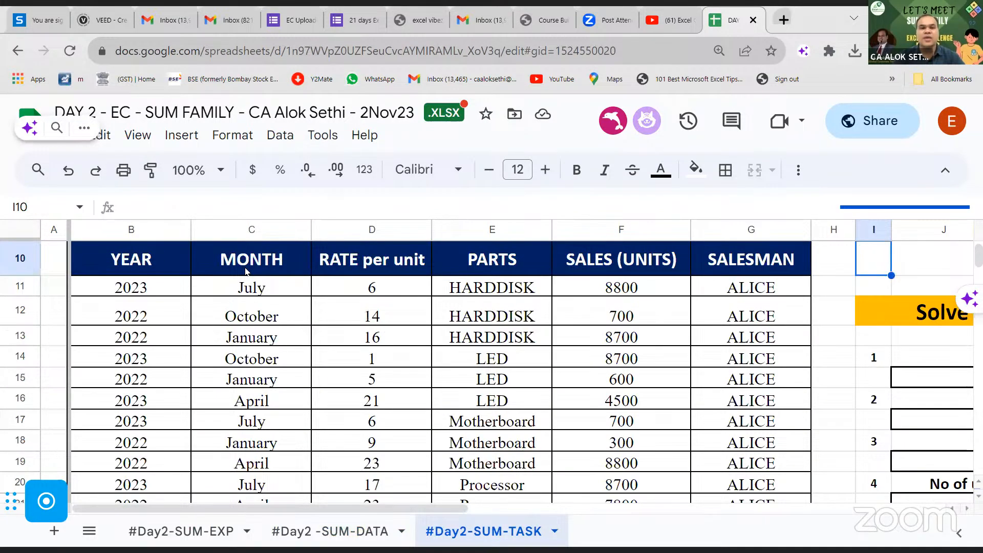
- Dismiss the AI suggestions panel
left_click(84, 128)
left_click(109, 131)
left_click(110, 130)
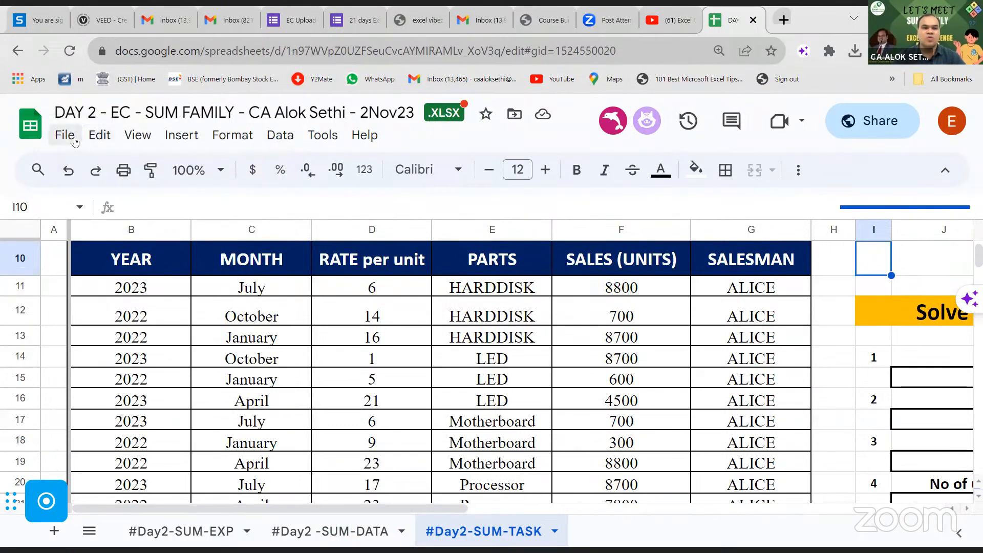
- Download the workbook as Microsoft Excel (.xlsx) and check the finished download
left_click(75, 141)
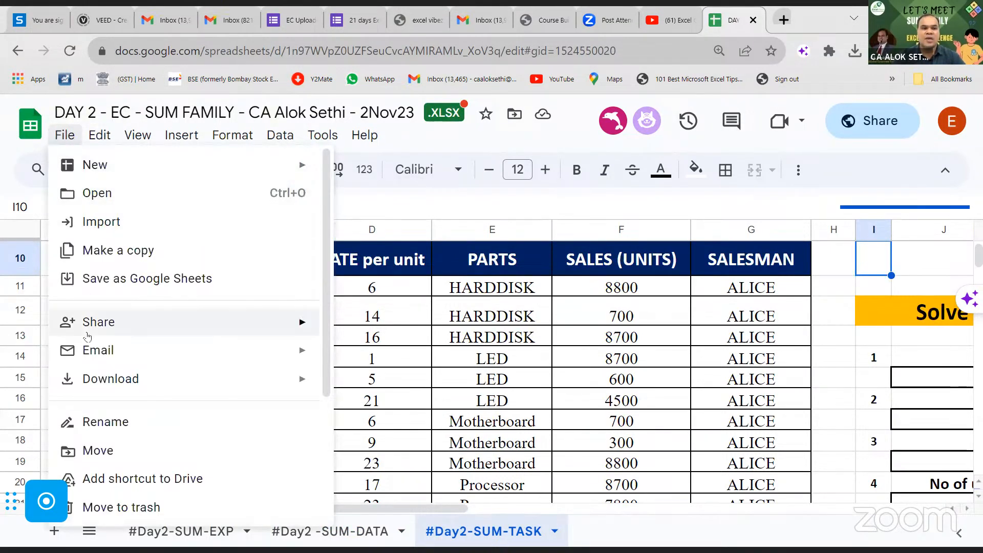
mouse_move(100, 382)
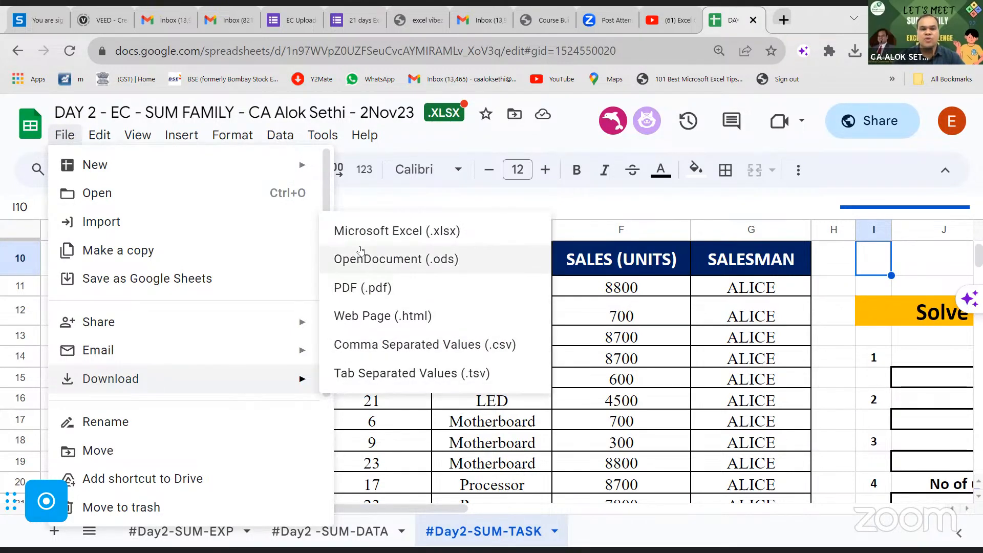
left_click(372, 232)
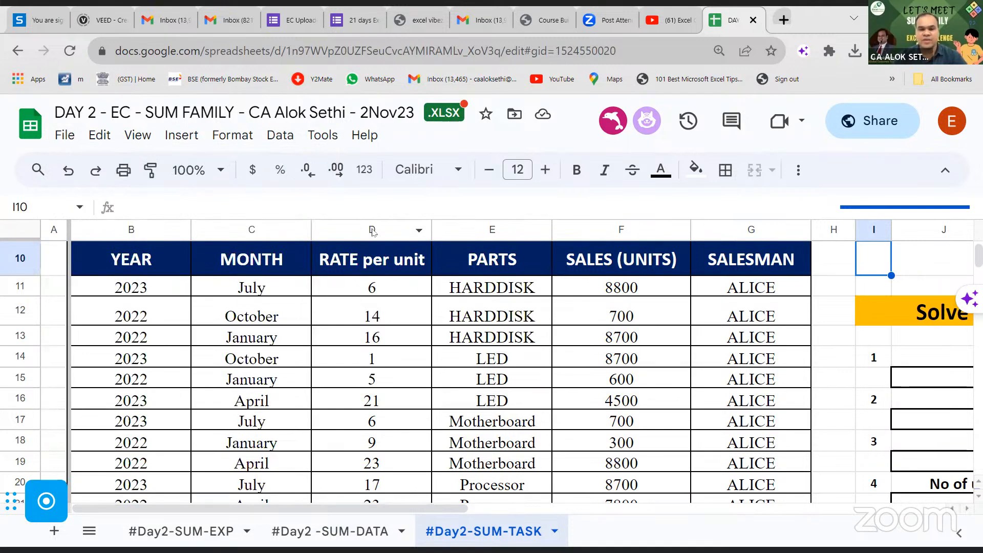
left_click(853, 57)
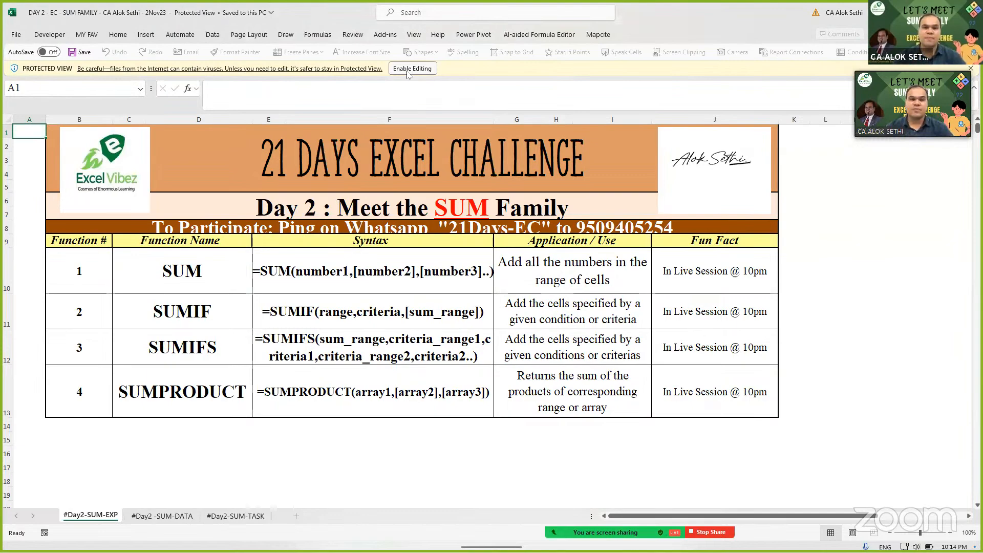
- Enable editing in Excel, close the meeting chat, and show the #Day2 -SUM-DATA sheet
left_click(412, 69)
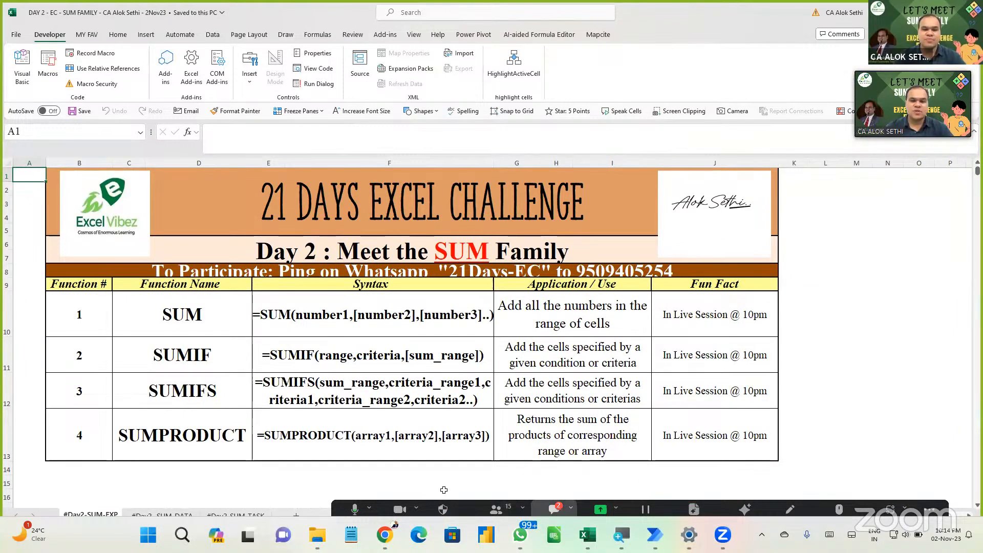
left_click(553, 509)
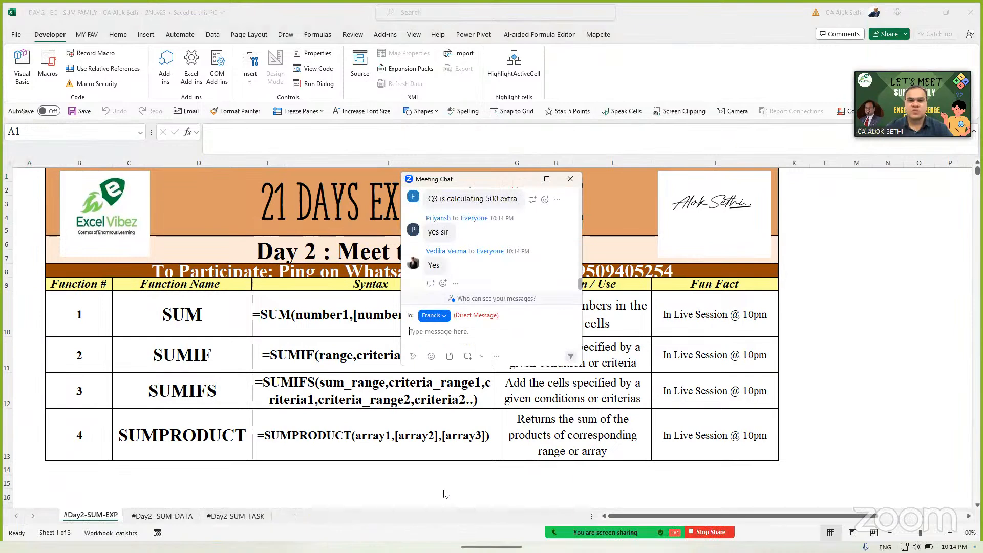
left_click(570, 179)
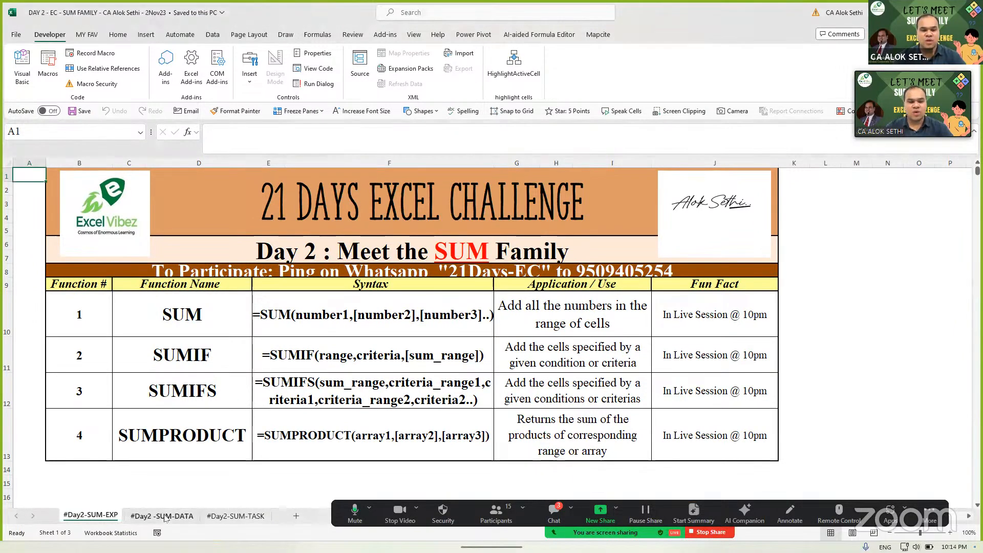
left_click(189, 516)
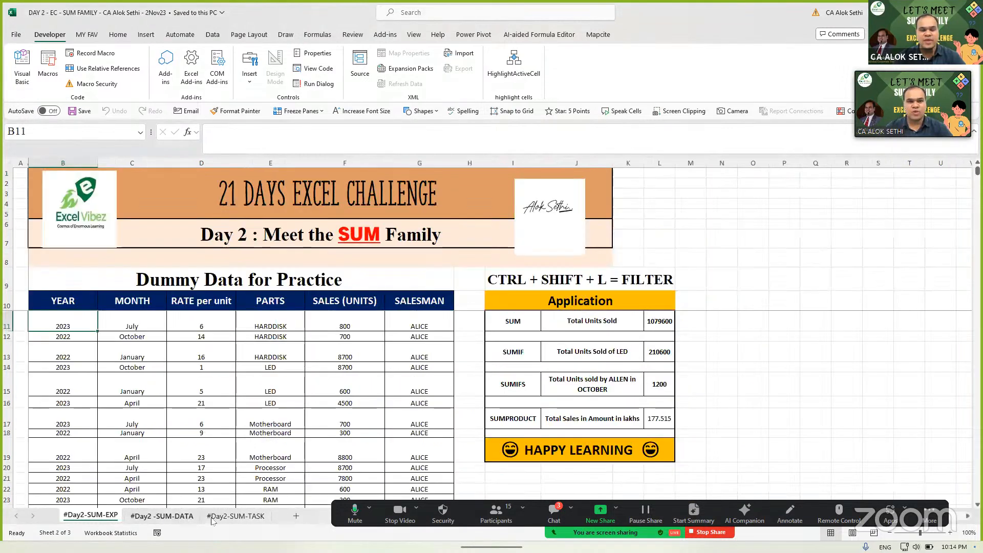
- On the #Day2-SUM-TASK sheet, enter the participant's name in cell J1
left_click(232, 518)
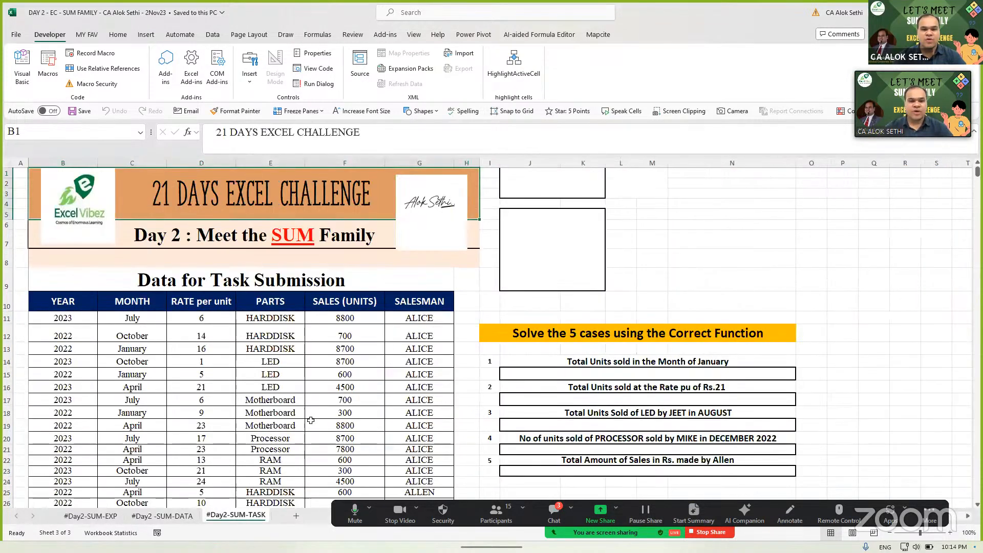
left_click(509, 371)
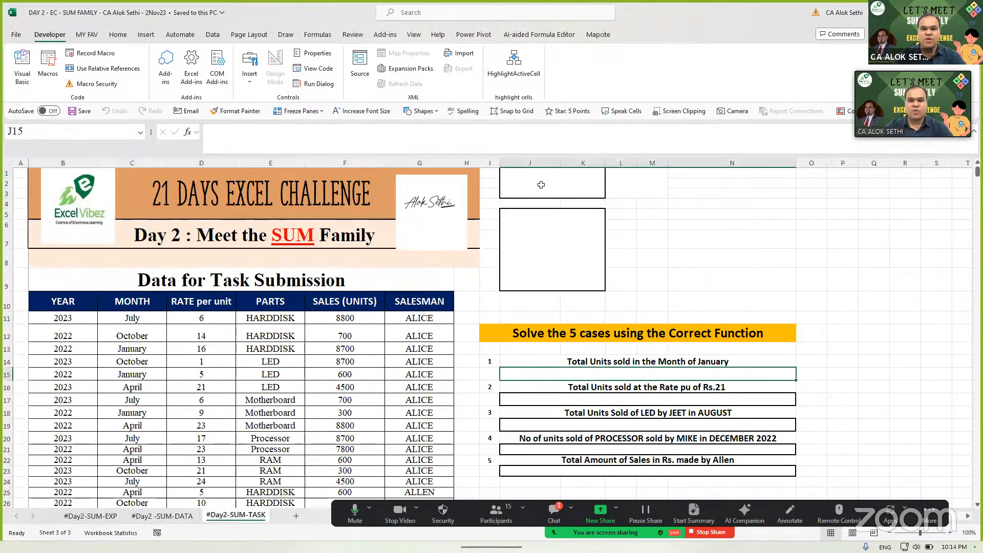
left_click(541, 184)
key("Return")
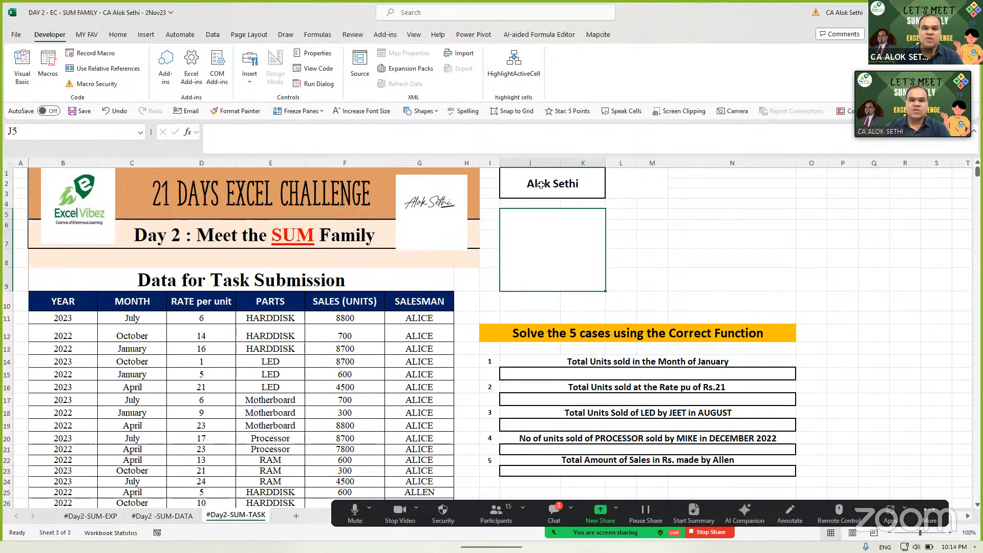
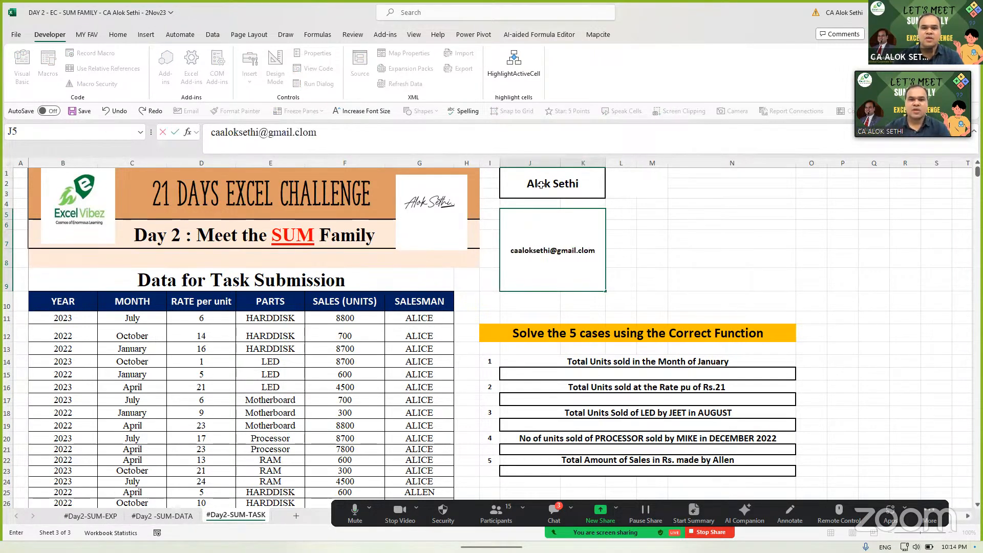
- Enter the participant's e-mail address in J5, correcting its .com ending
key("Return")
key("Up")
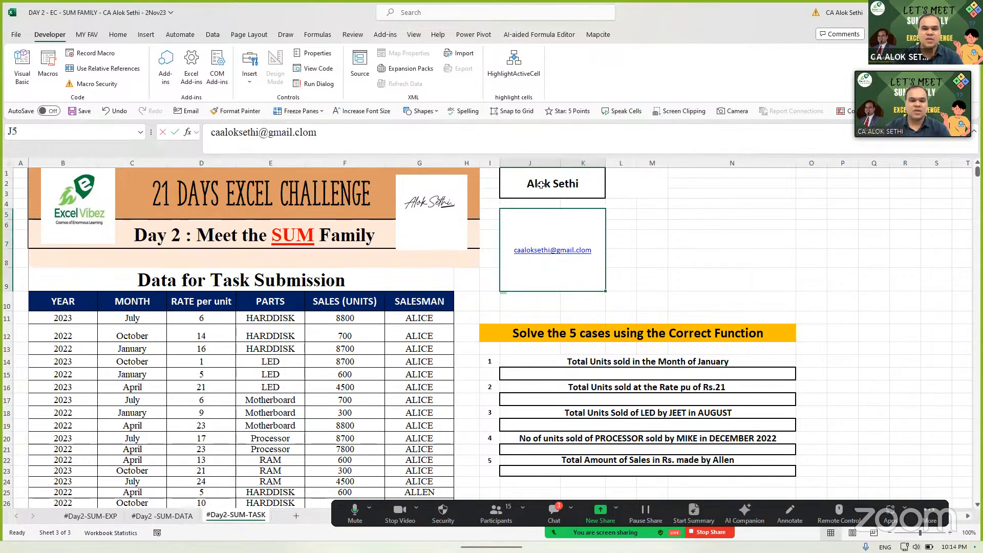
key("F2")
key("BackSpace")
key("BackSpace")
key("BackSpace")
key("BackSpace")
type("com")
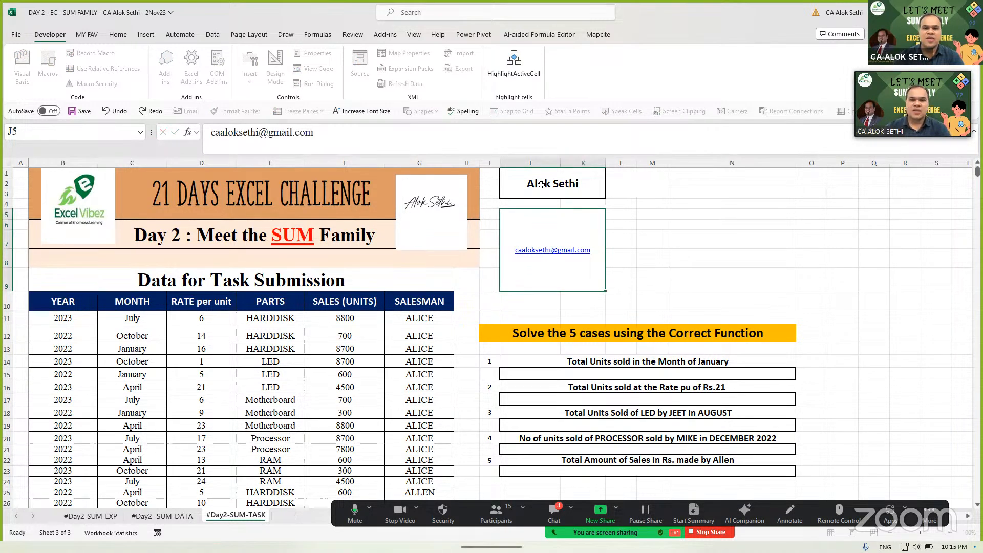
key("Return")
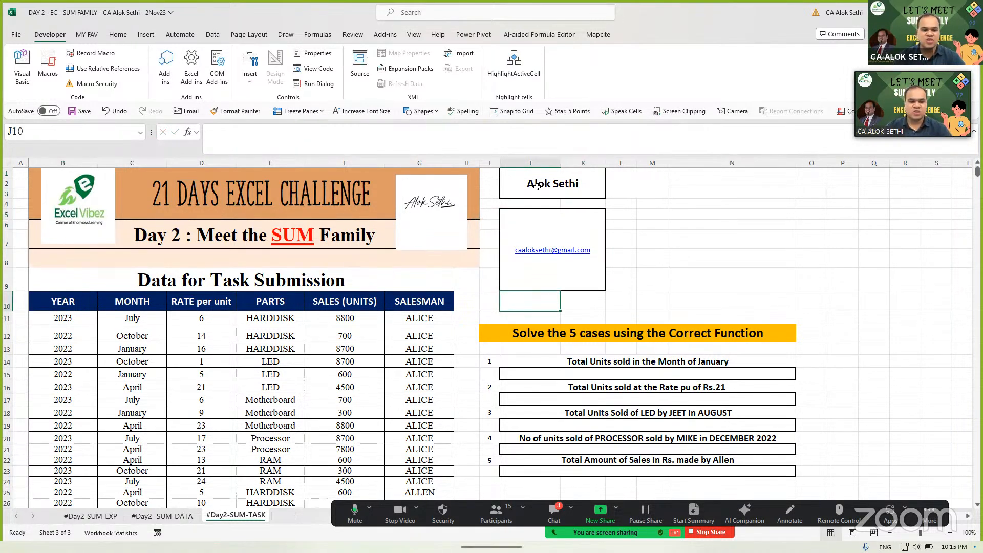
- Bring up Excel's Save As page with Alt, F, A
key("alt")
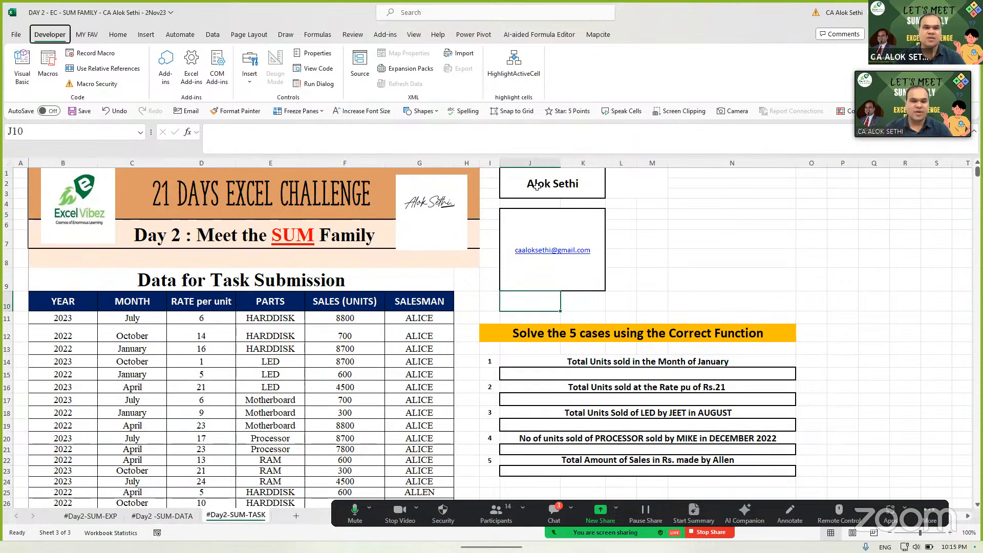
key("f")
key("a")
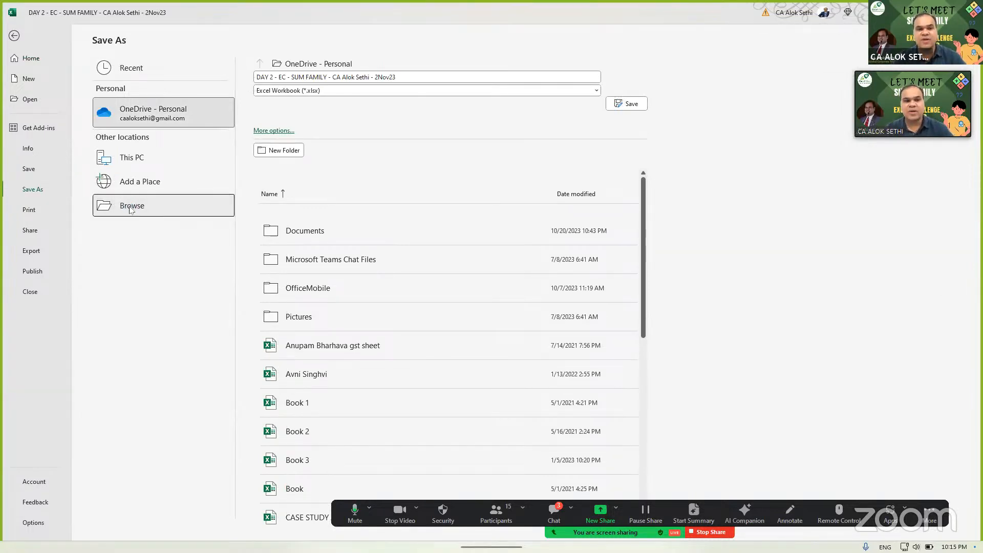
- Create a '21 Days Excel Challenge' folder on Local Disk (D:) and open it
left_click(132, 207)
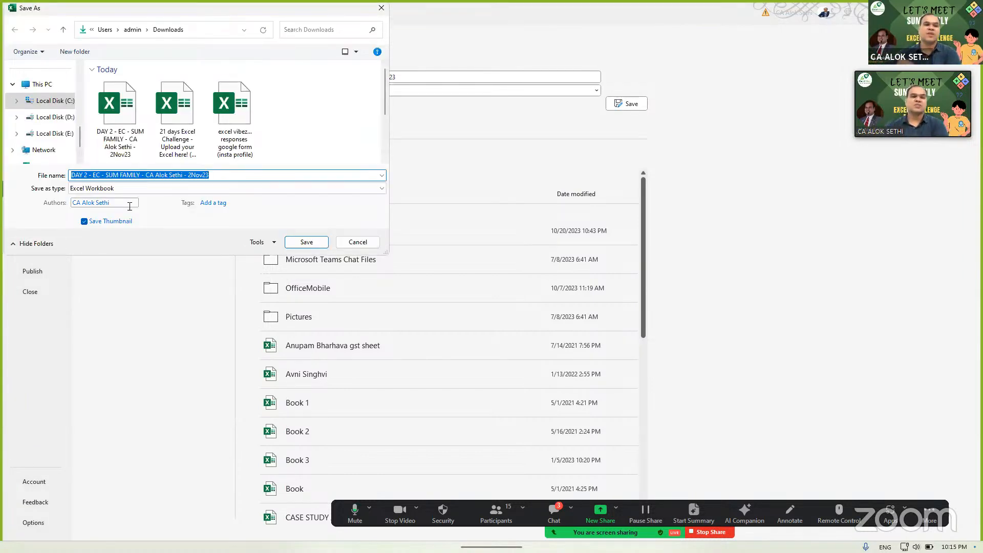
left_click(66, 119)
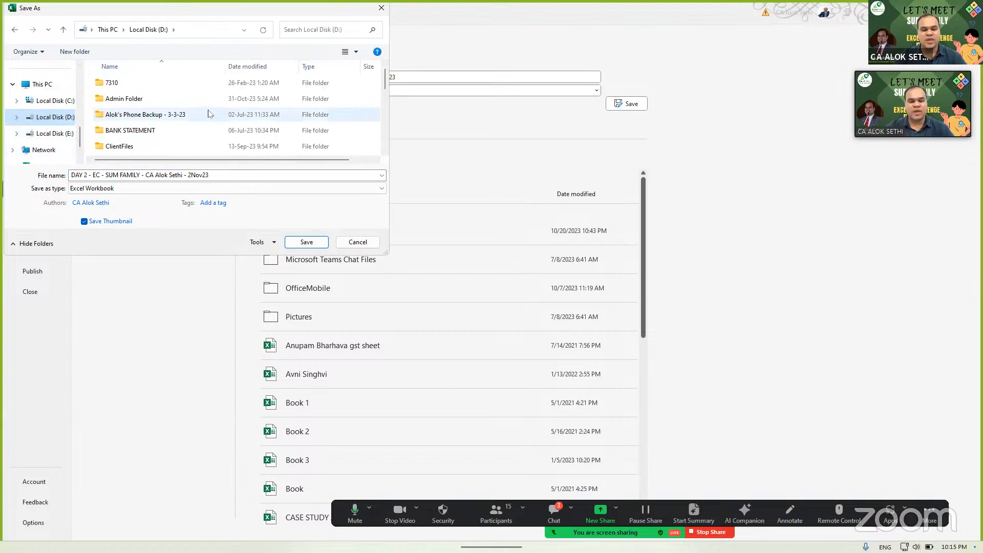
key("ctrl+shift+n")
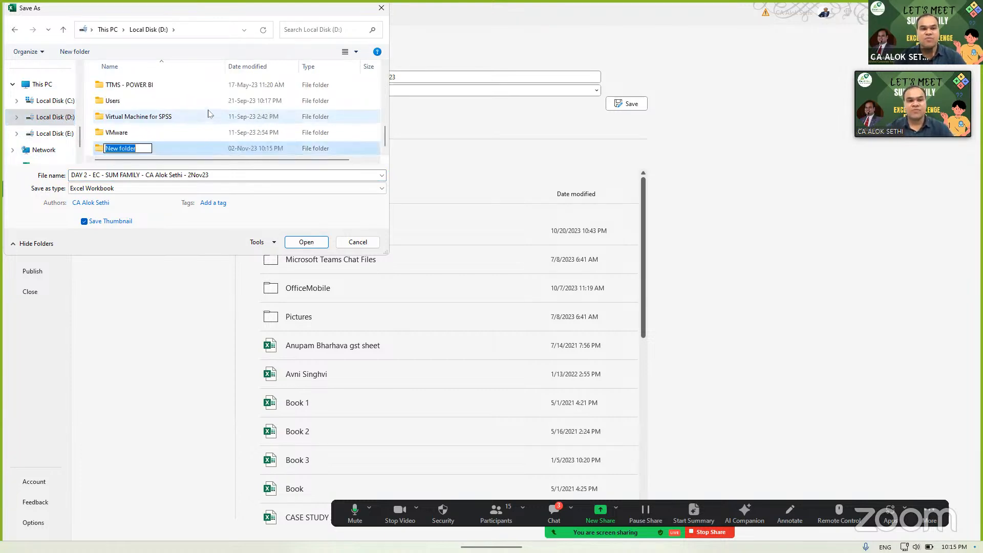
type("21")
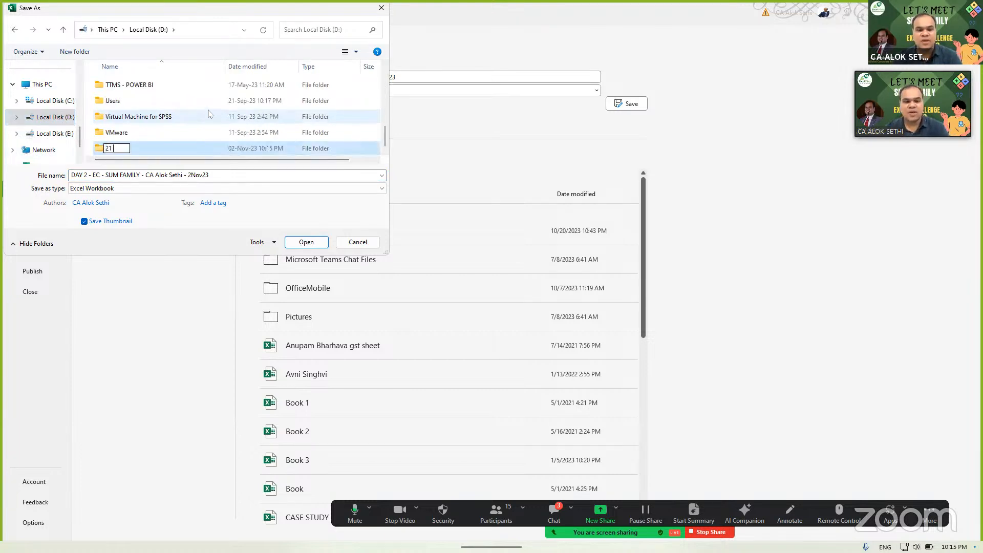
type(" Days Excel Chh")
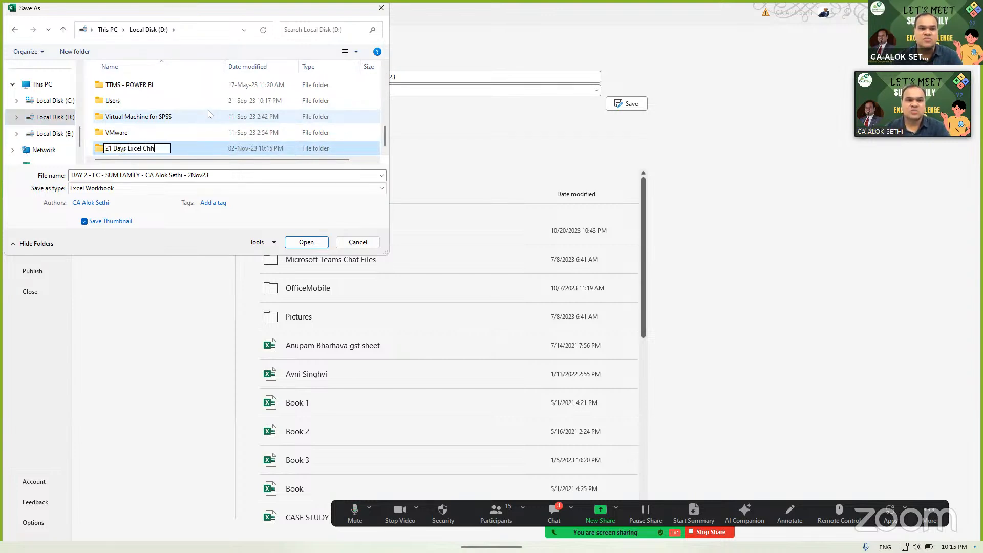
key("BackSpace")
type("allenge")
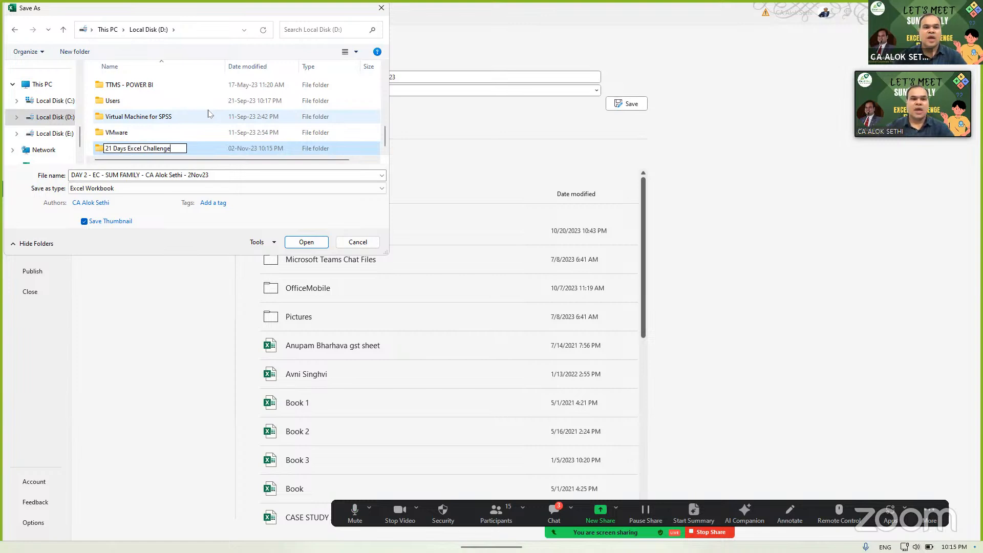
key("Return")
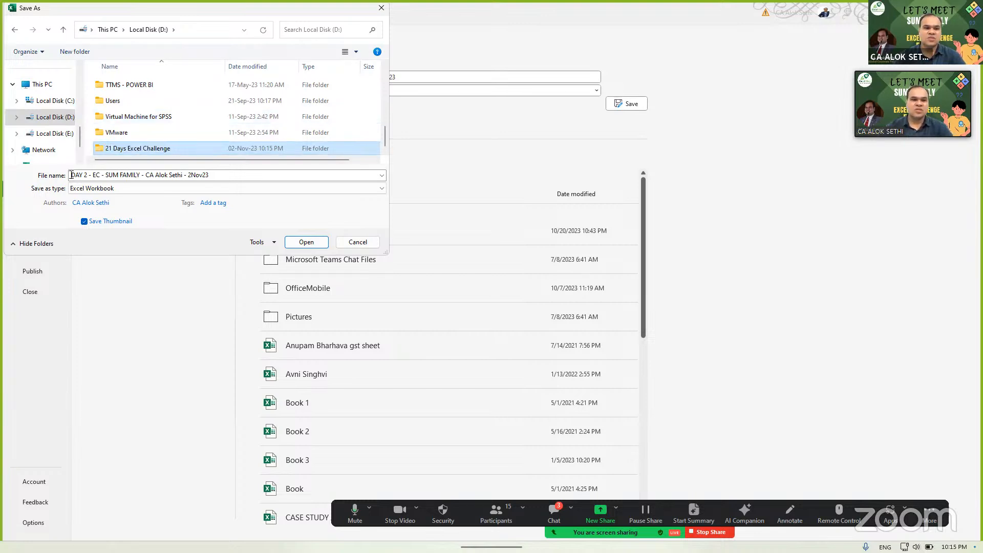
double_click(149, 152)
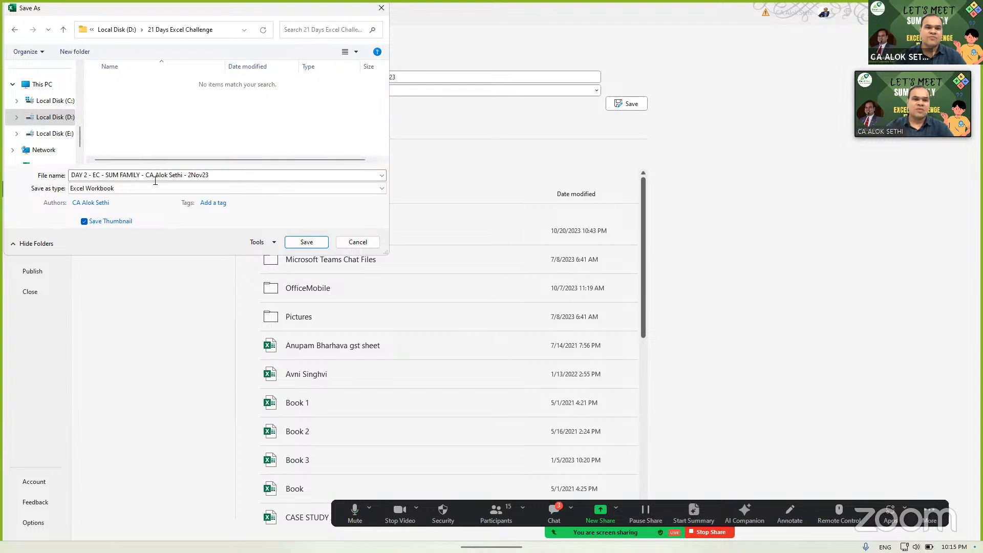
- Append ' - ' plus the participant's name to the file name and save the workbook
left_click(222, 175)
left_click(221, 175)
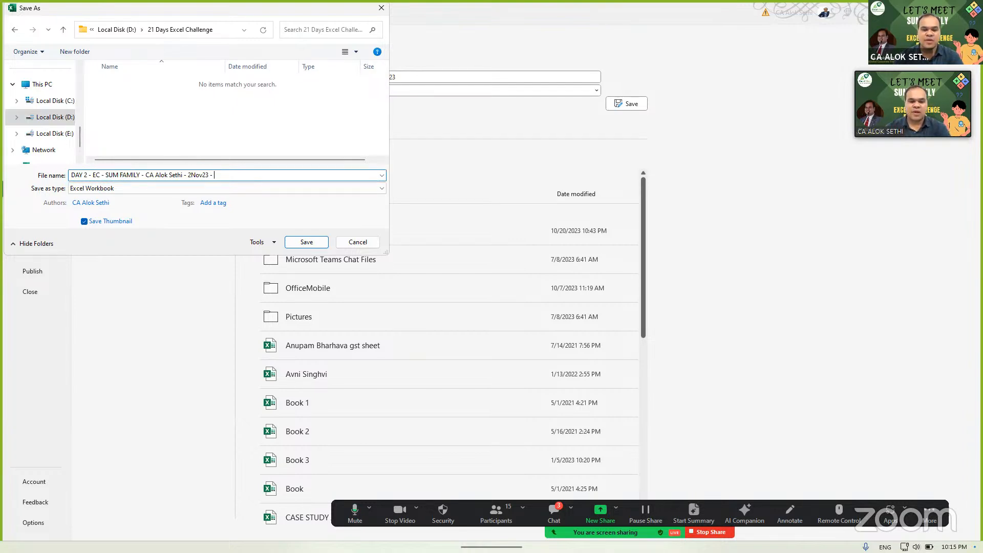
key("Return")
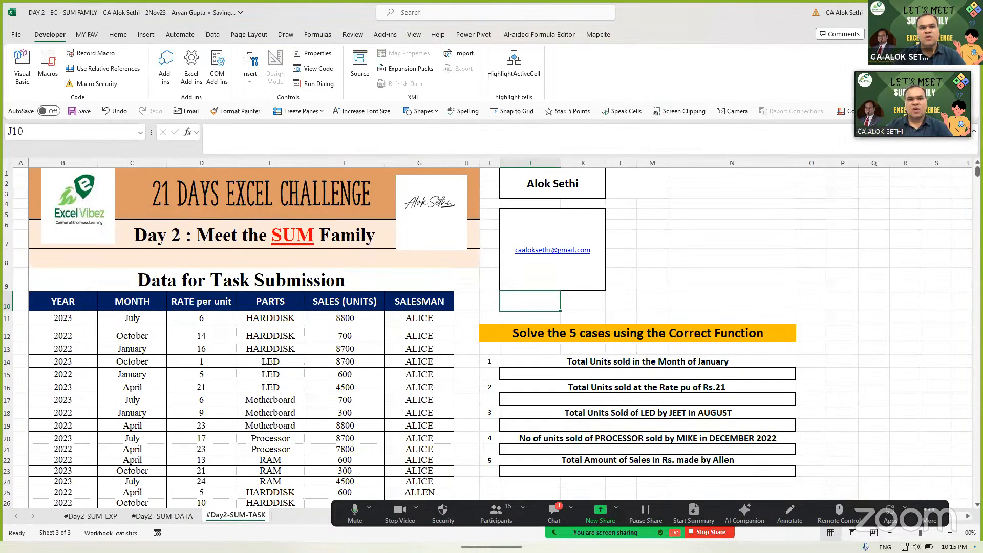
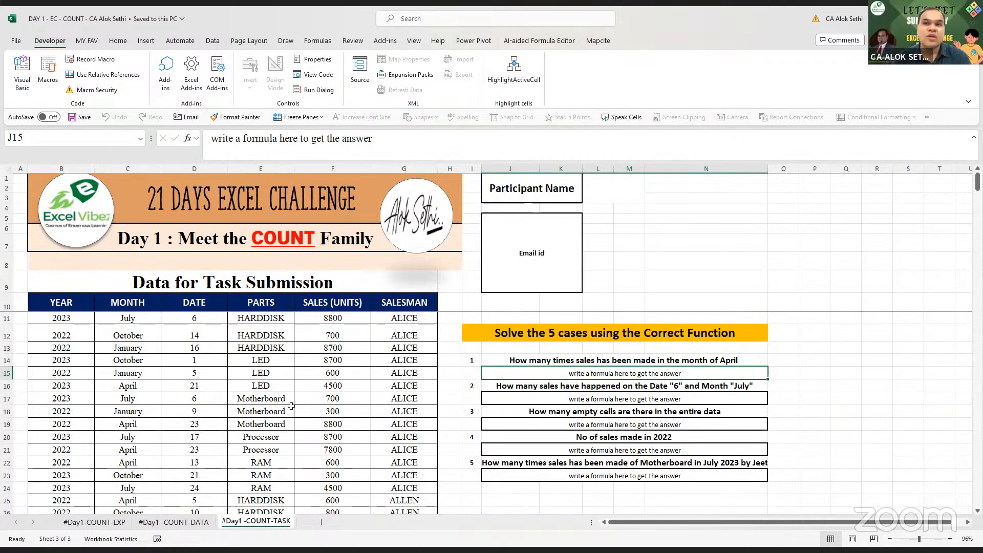
- Leave the Day 1 COUNT workbook for the Chrome window showing Instagram's login page
left_click(518, 85)
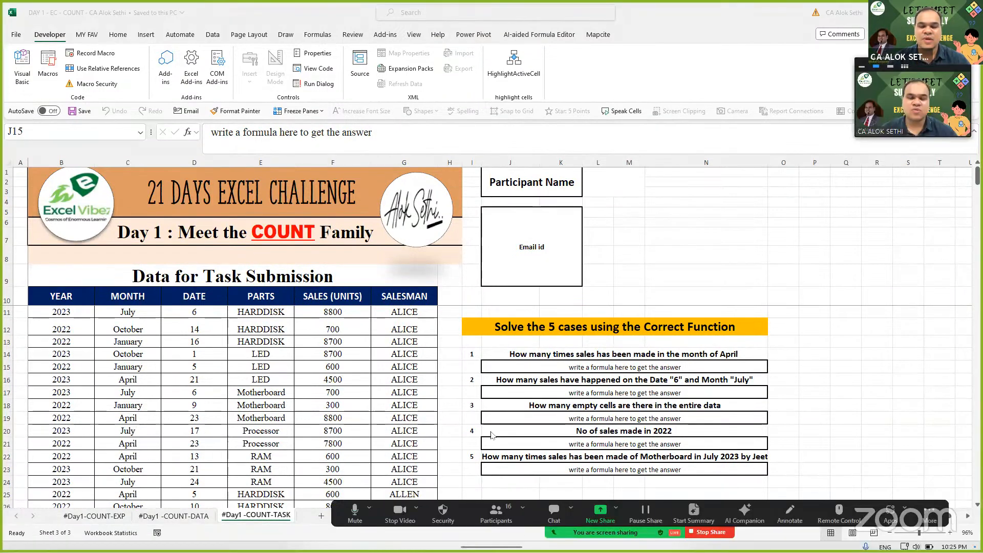
mouse_move(421, 532)
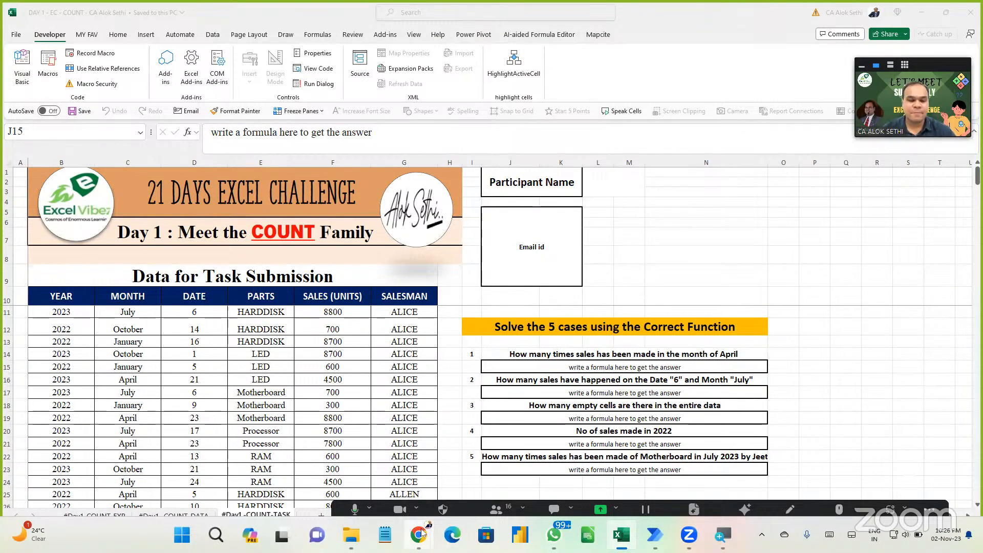
left_click(421, 532)
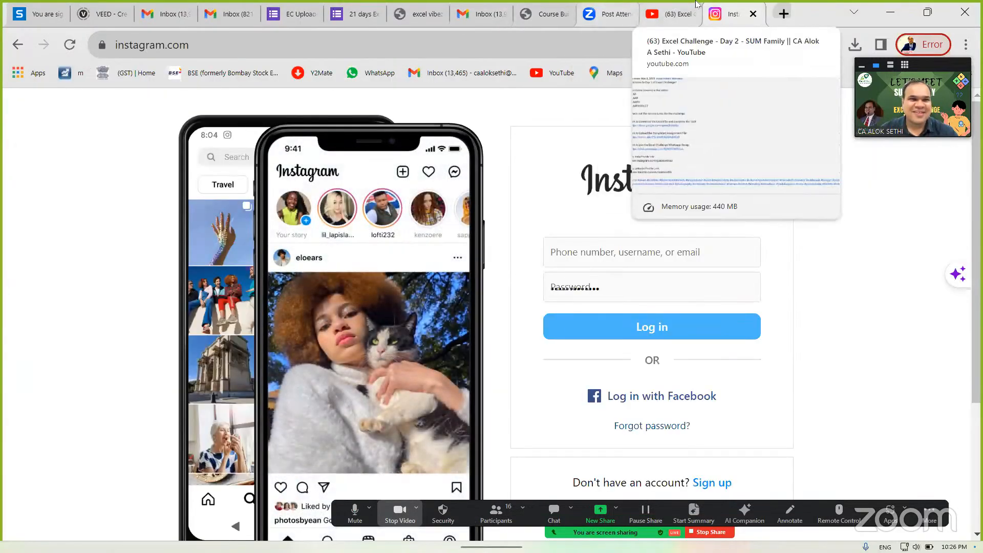
- Open a new browser tab at linkedin.com/feed/
left_click(778, 10)
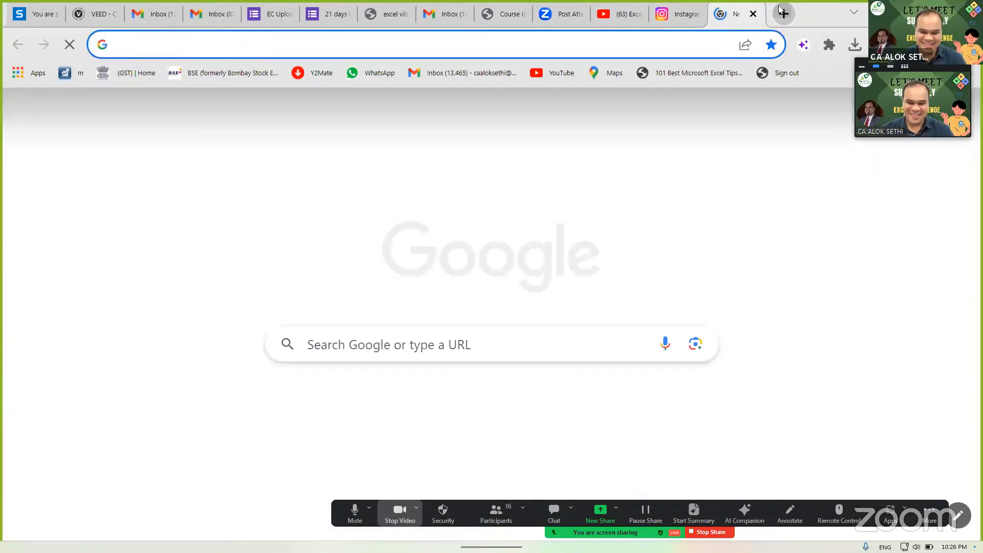
type("linkedin.com/feed/")
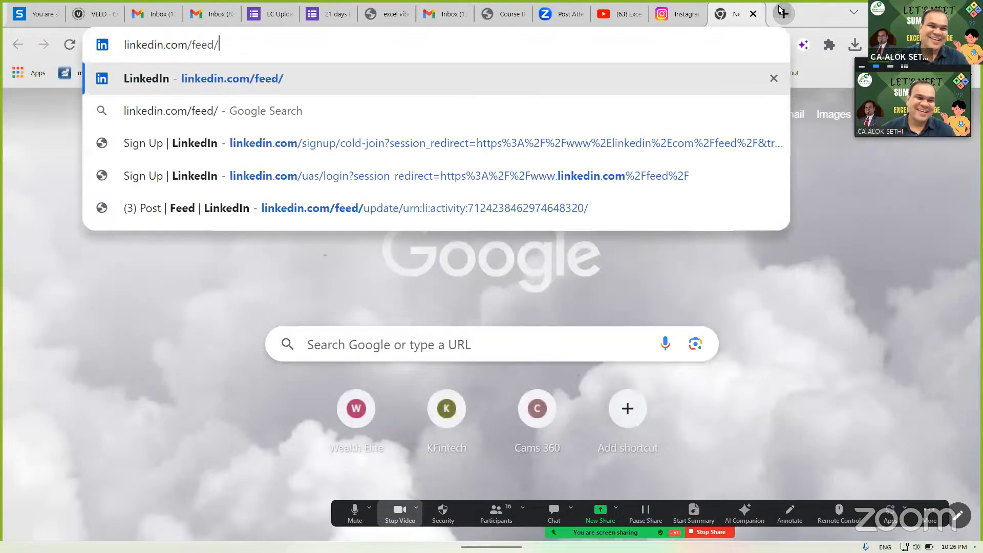
key("Return")
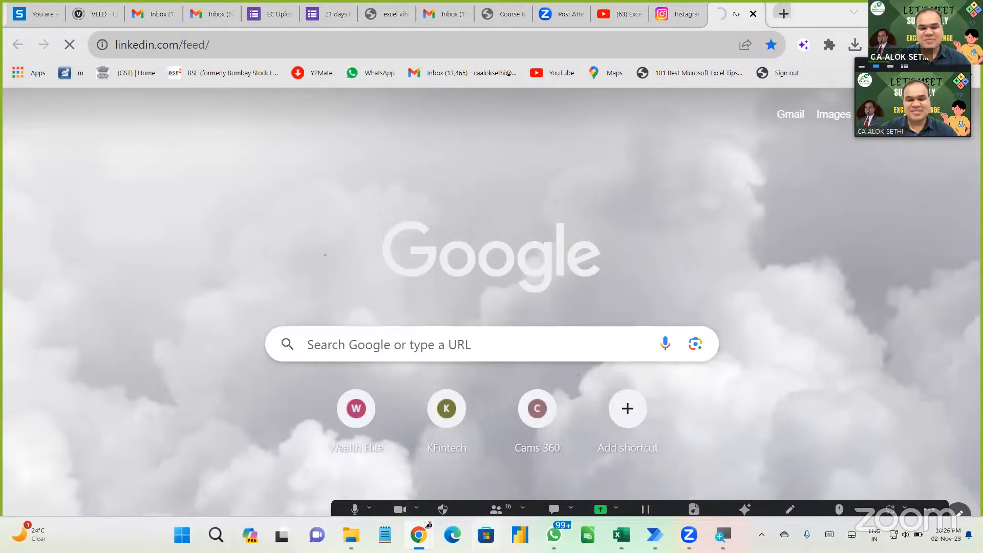
- Show the Excel Challenge Day 2 video page, then return to the DAY 1 COUNT workbook
mouse_move(672, 536)
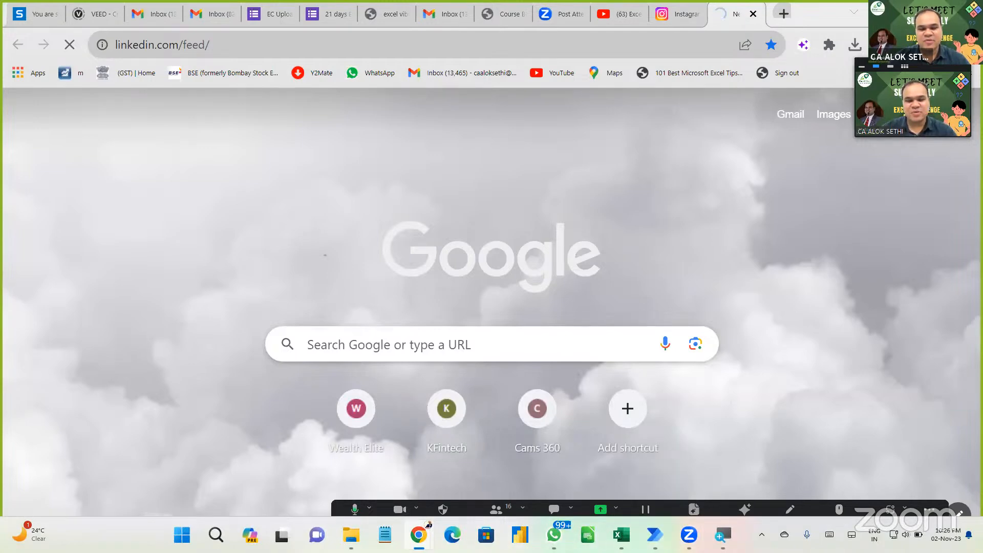
mouse_move(419, 535)
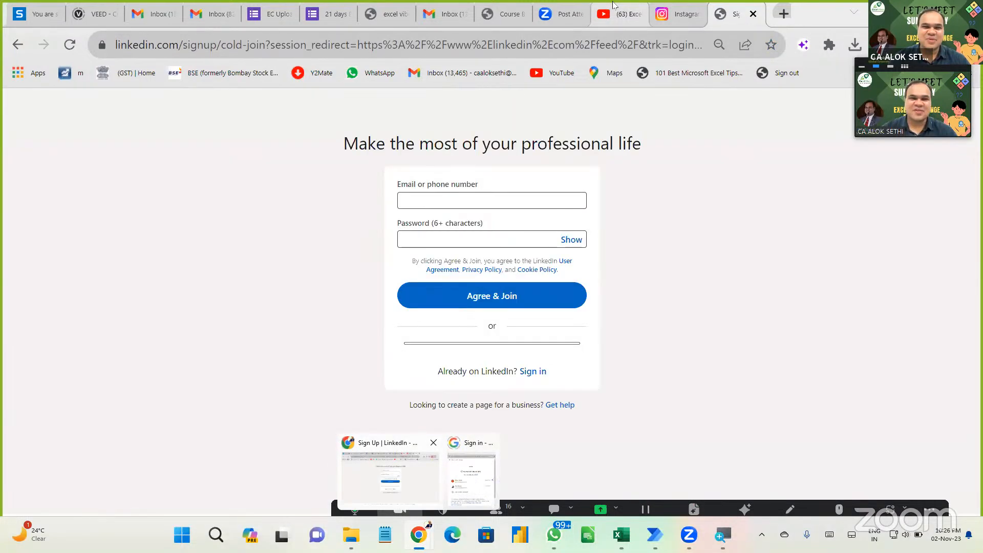
left_click(616, 11)
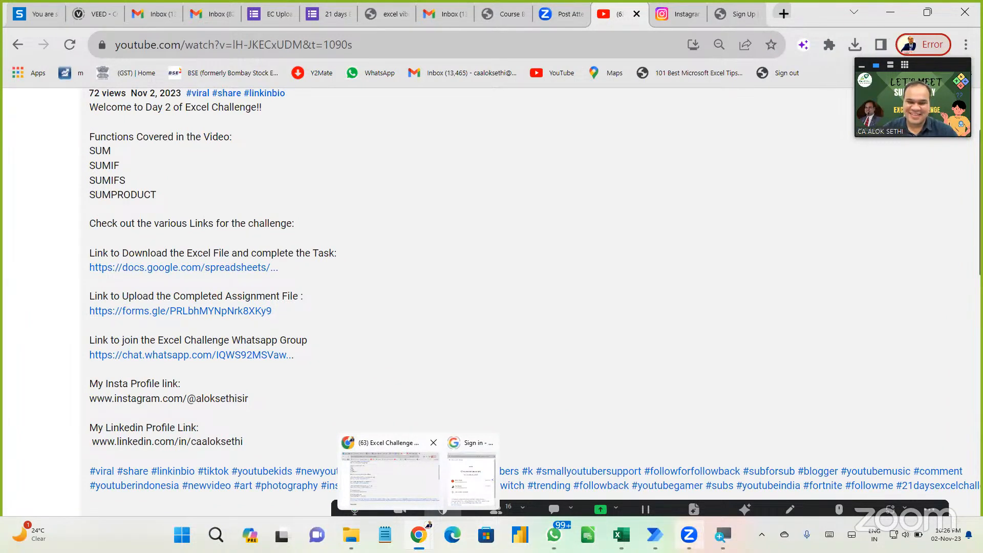
left_click(391, 477)
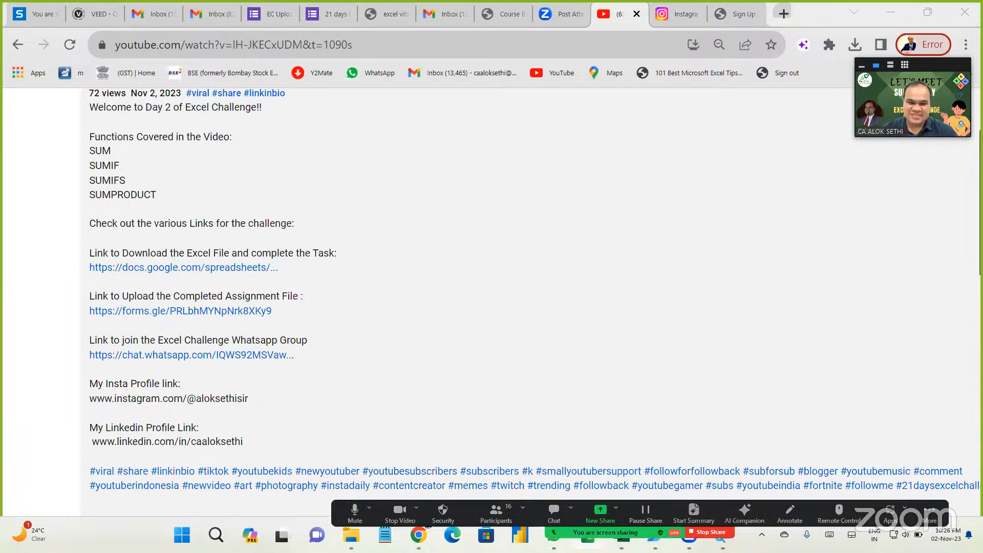
key("alt+Tab")
key("Tab")
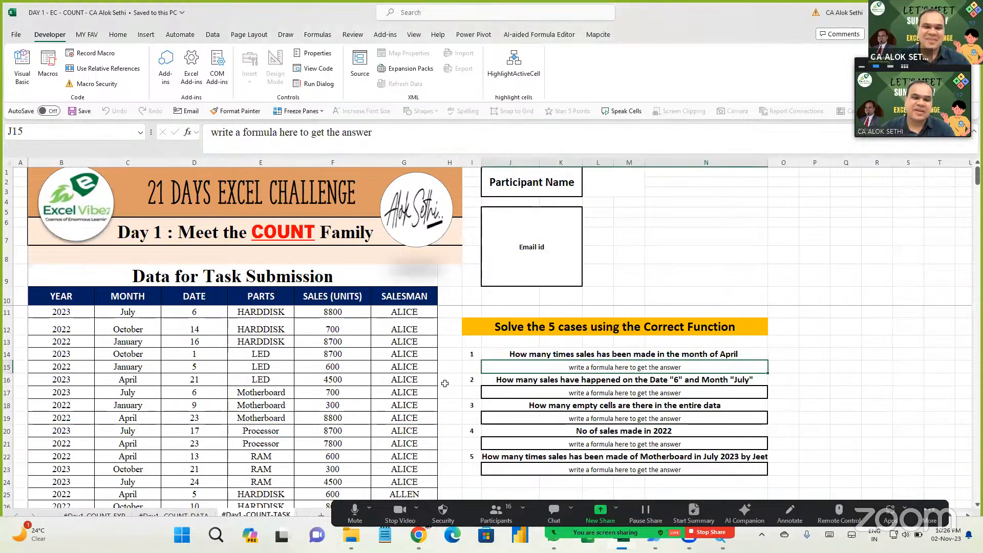
- Clear the placeholder text from J15, the April answer box
scroll(445, 384, "up", 2)
scroll(445, 384, "down", 4)
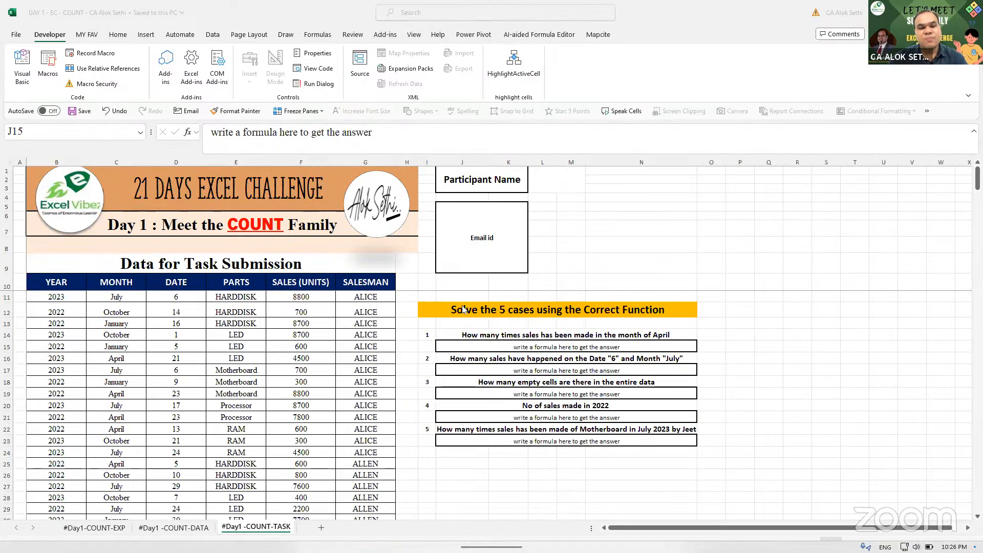
key("super+plus")
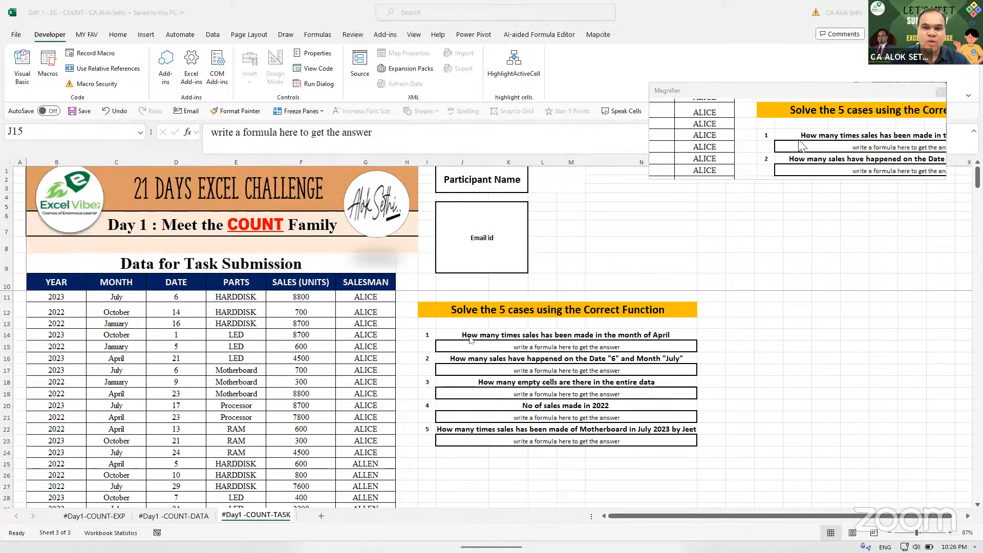
left_click(491, 344)
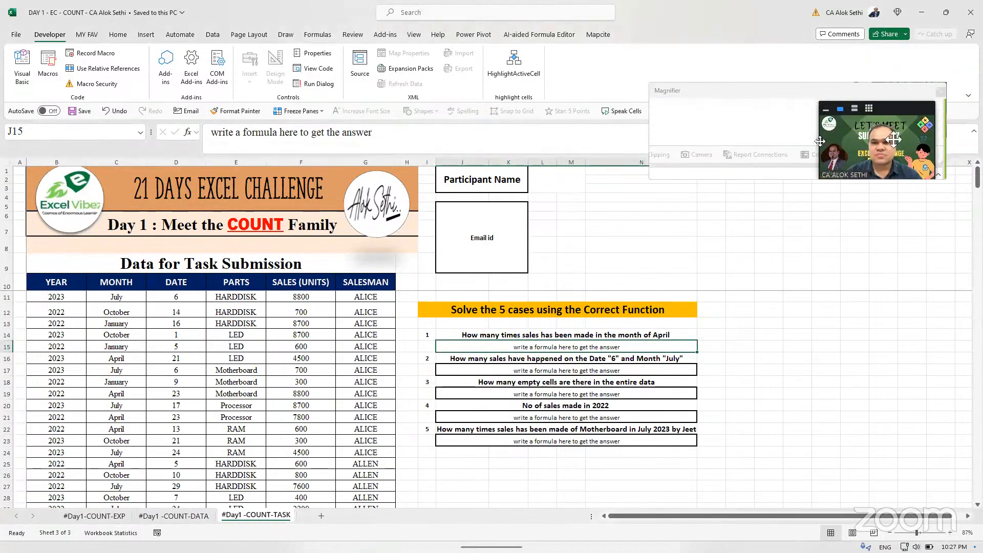
key("super+Escape")
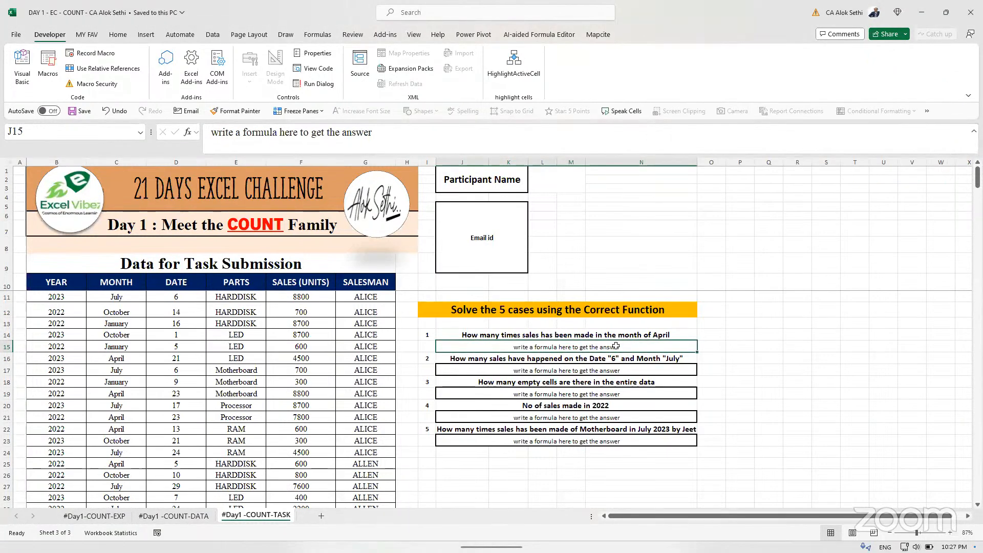
key("Delete")
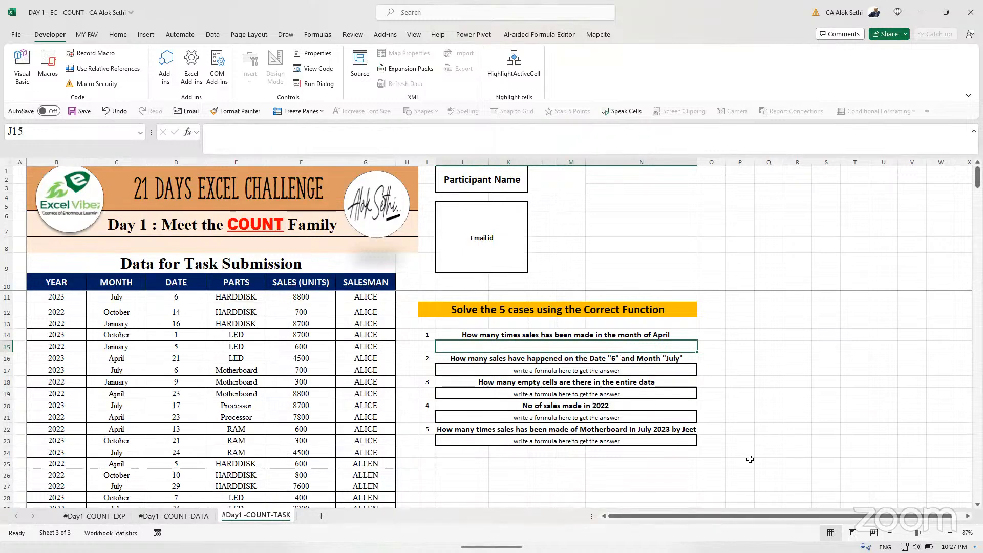
- Unfreeze the sheet's panes with the Alt, W, F, F shortcut
scroll(750, 459, "up", 8)
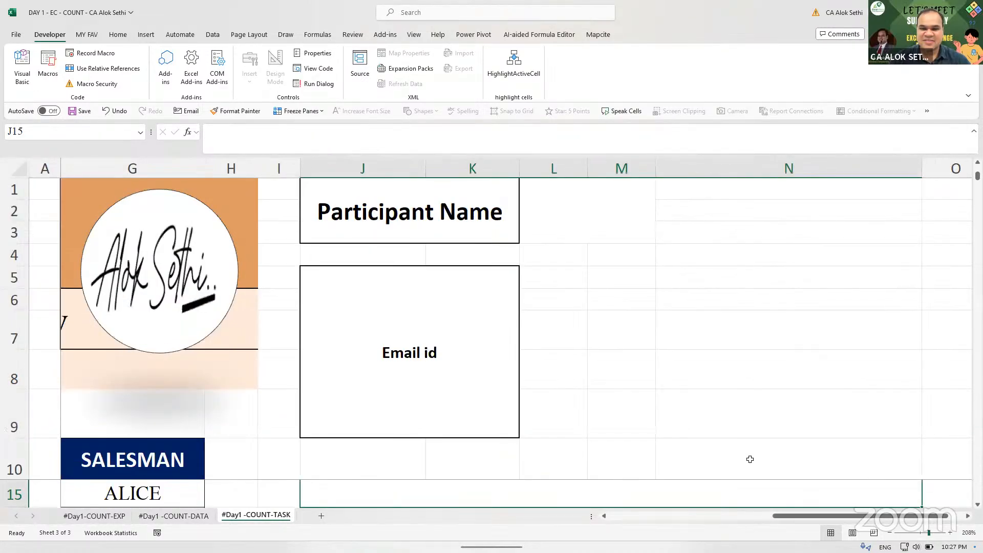
scroll(750, 460, "down", 8)
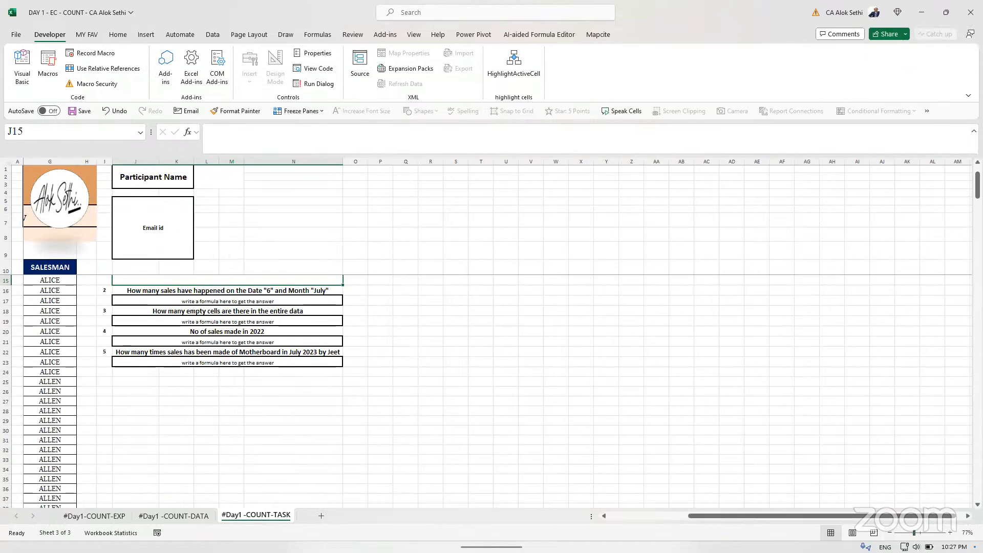
scroll(366, 481, "up", 5)
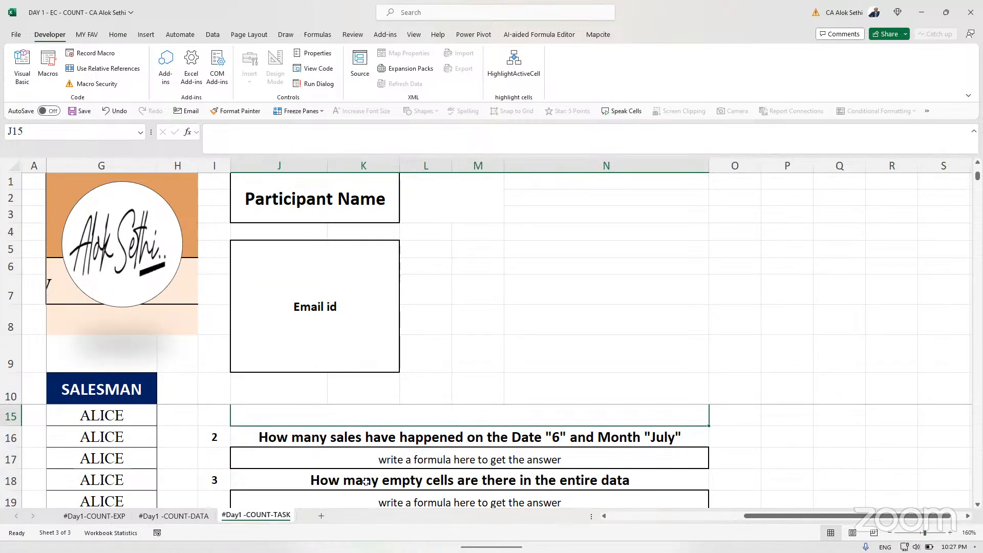
left_click(535, 307)
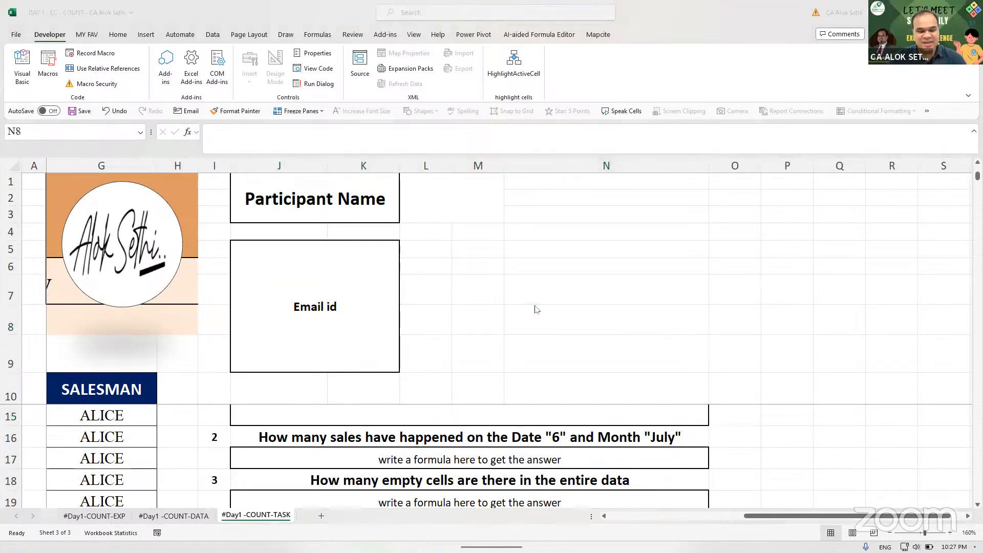
key("super")
type("wff")
left_click(740, 273)
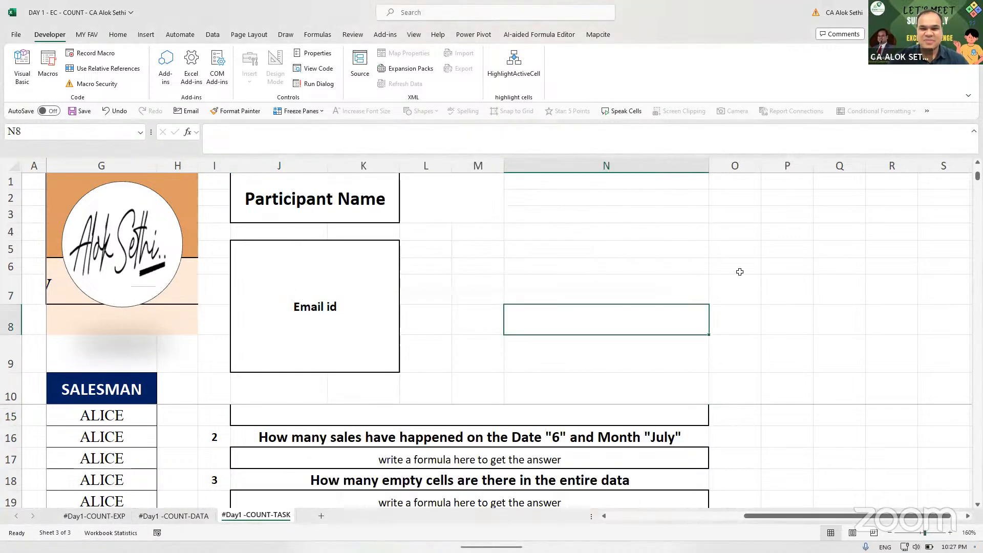
key("alt")
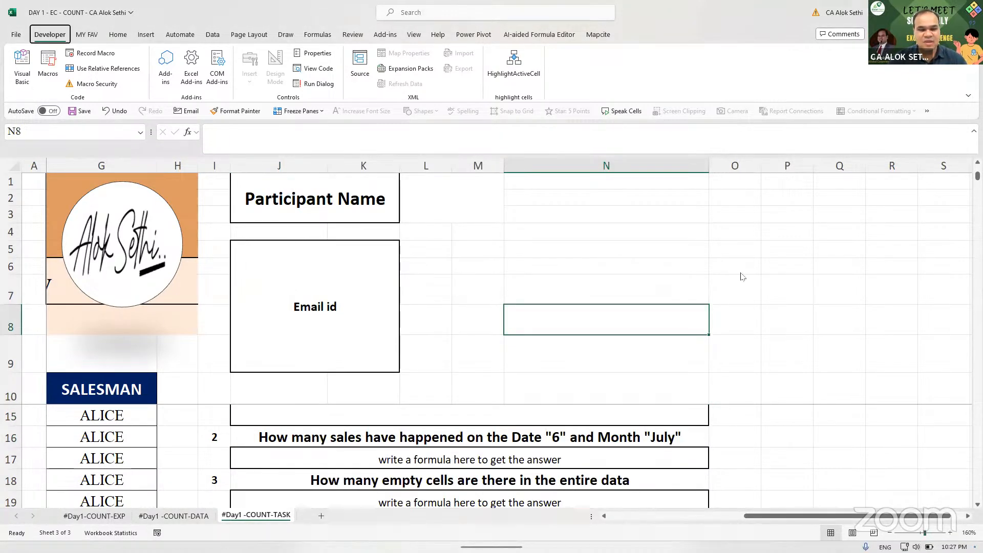
key("w")
key("f")
key("f")
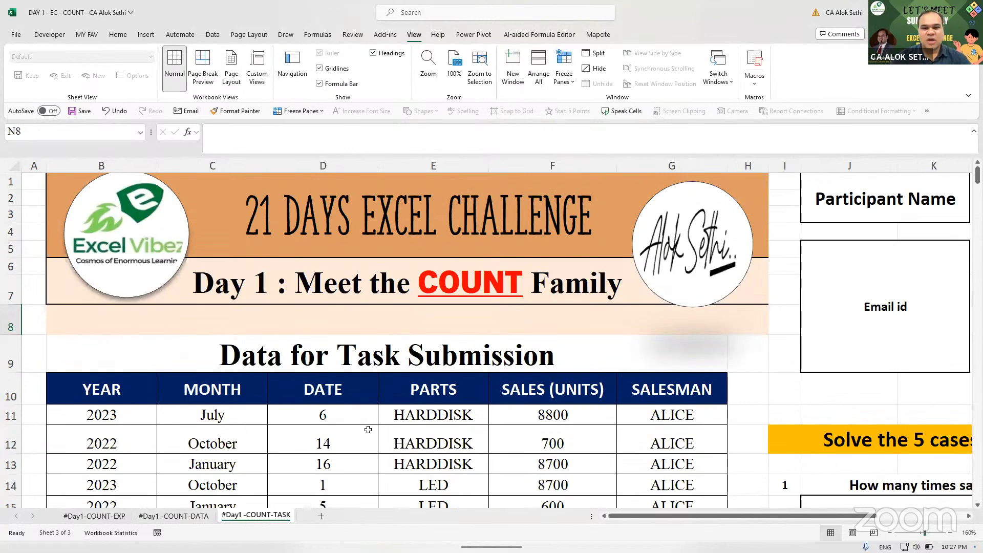
- Dismiss the protected-sheet warning, zoom out to 110%, and select answer cell J15
double_click(368, 430)
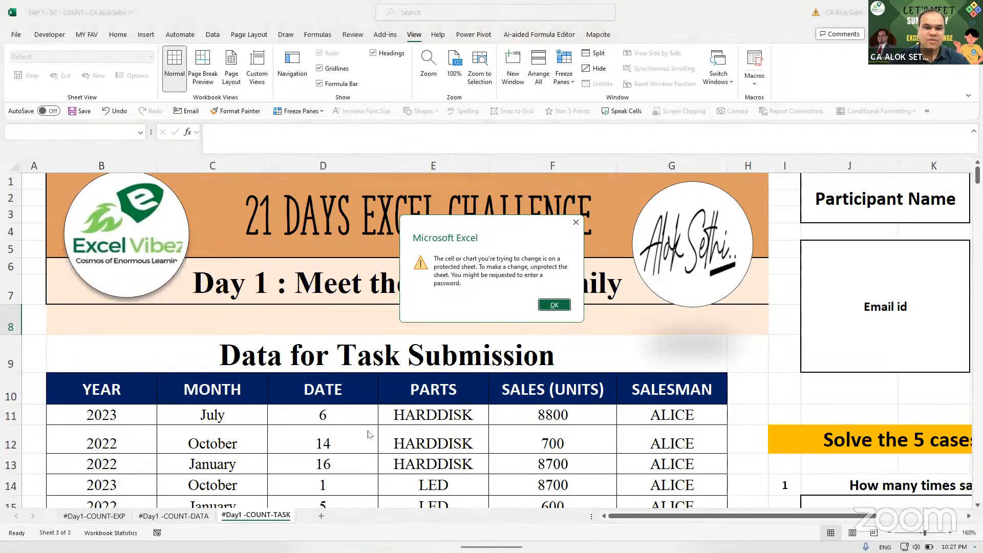
left_click(576, 222)
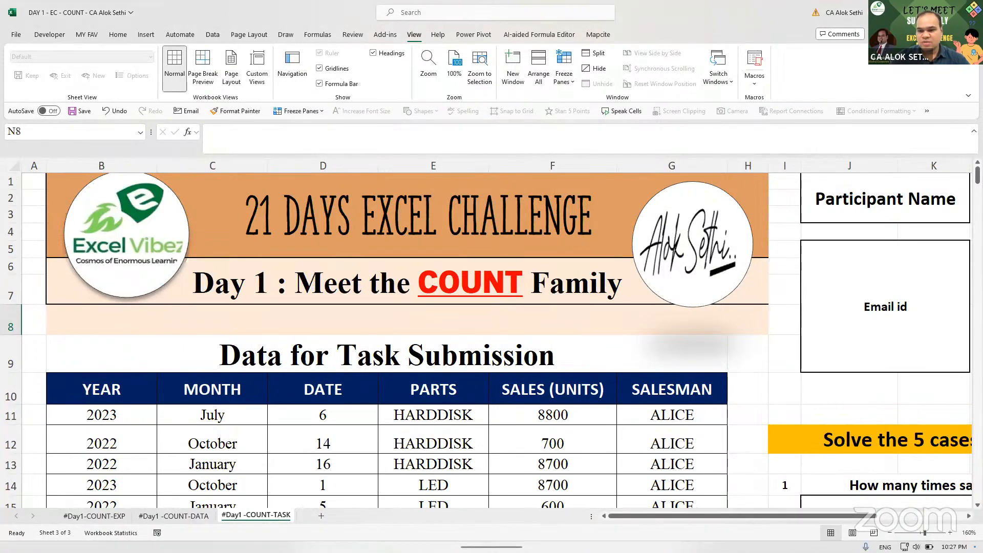
left_click(895, 532)
left_click(894, 532)
left_click(895, 533)
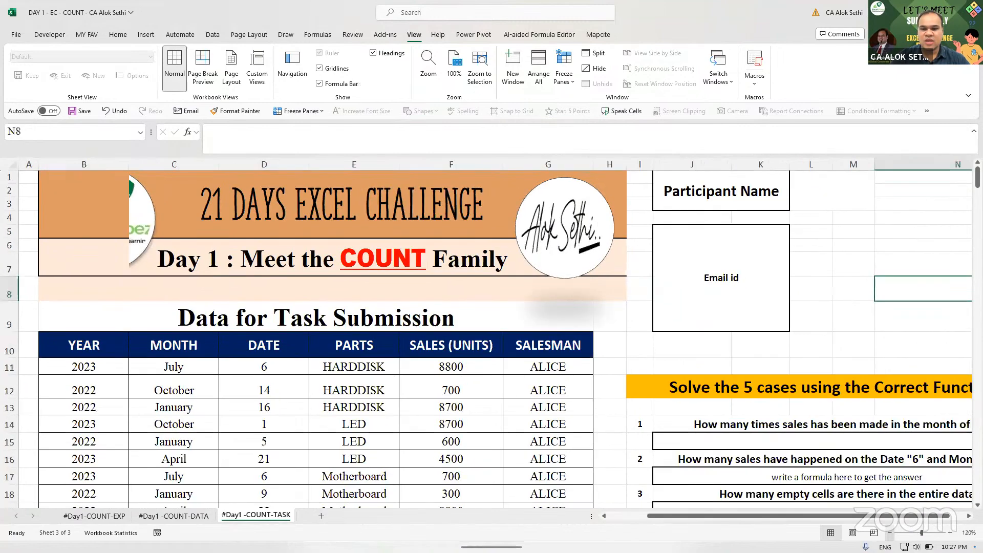
left_click(894, 532)
left_click(894, 533)
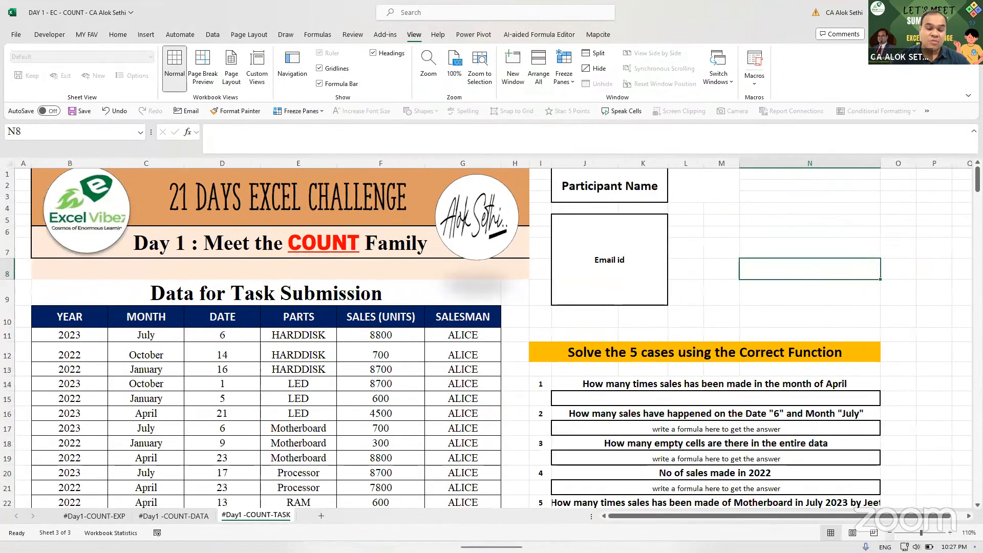
left_click(809, 402)
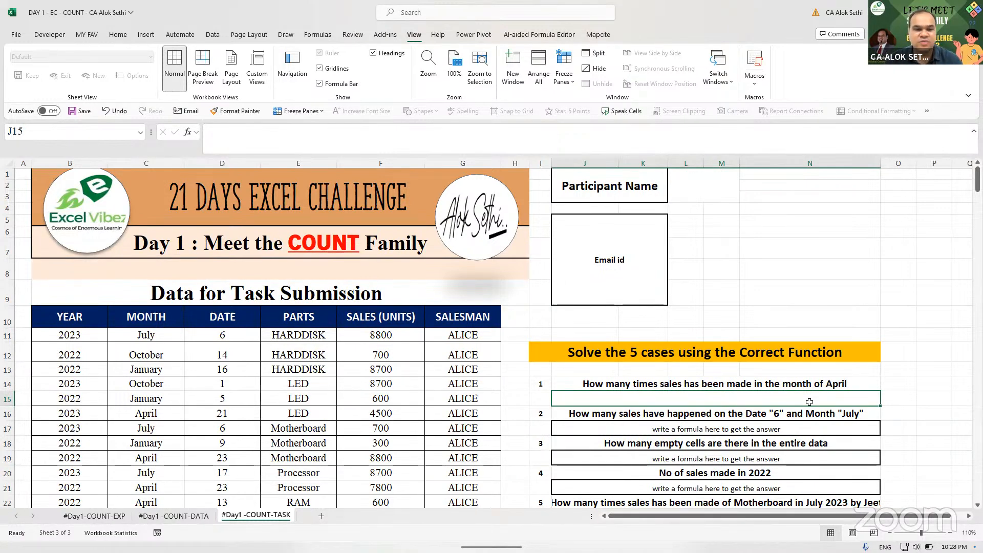
- Attempt to start a formula in J15, which the protected-sheet warning blocks
type("=")
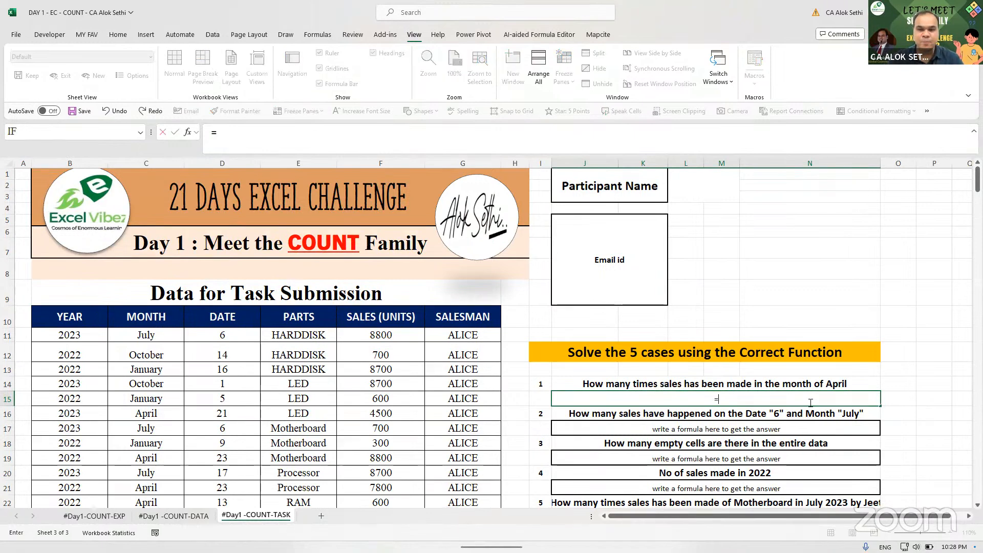
key("BackSpace")
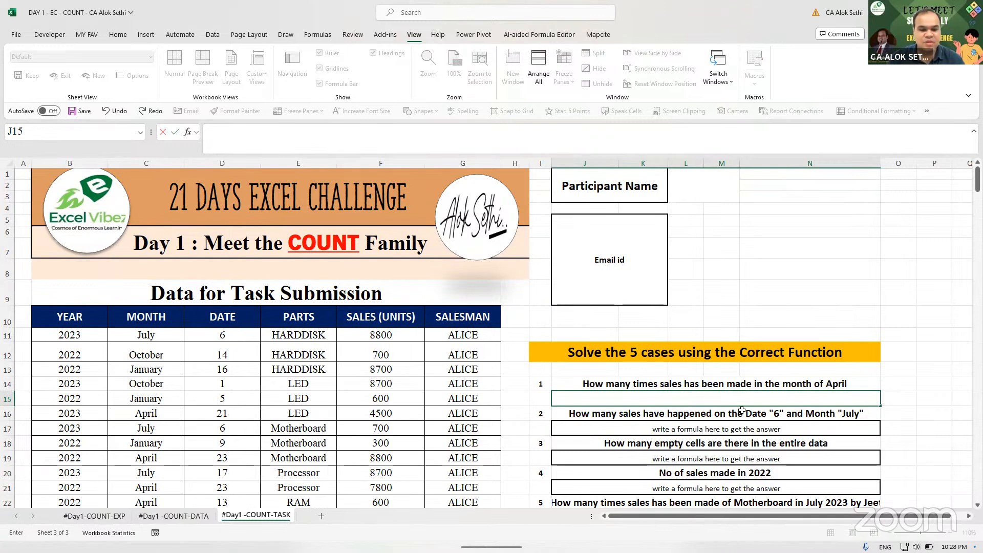
type("=")
key("Escape")
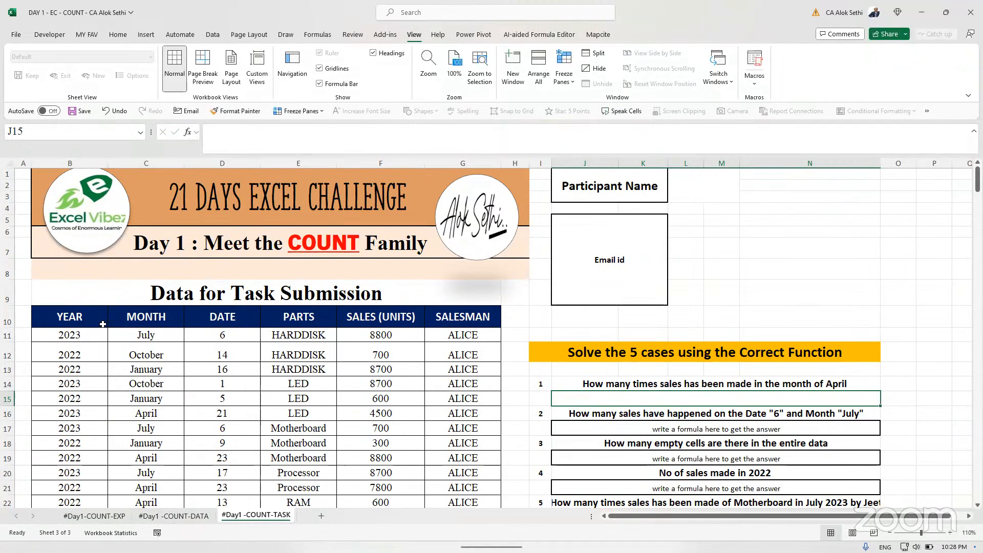
left_click(72, 317)
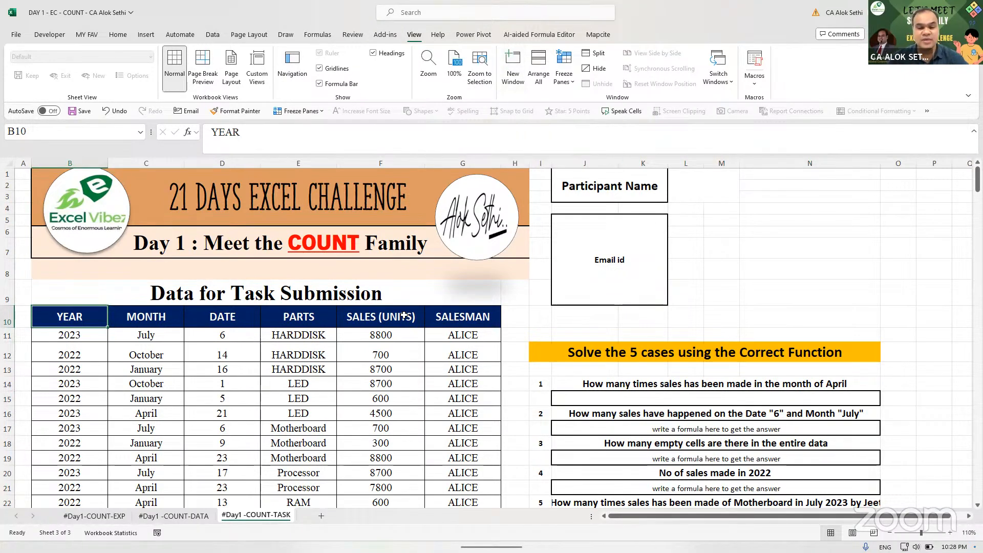
left_click(491, 453)
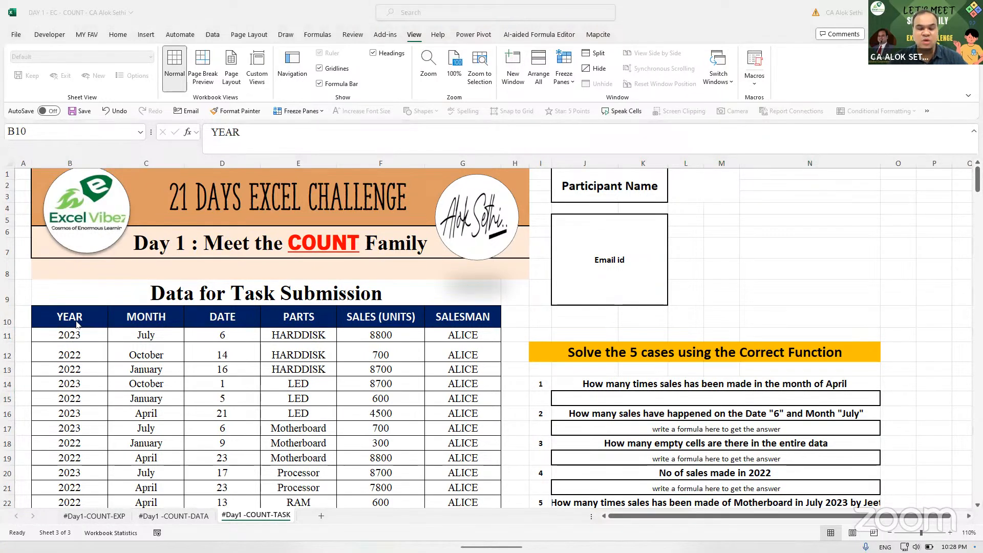
left_click(633, 399)
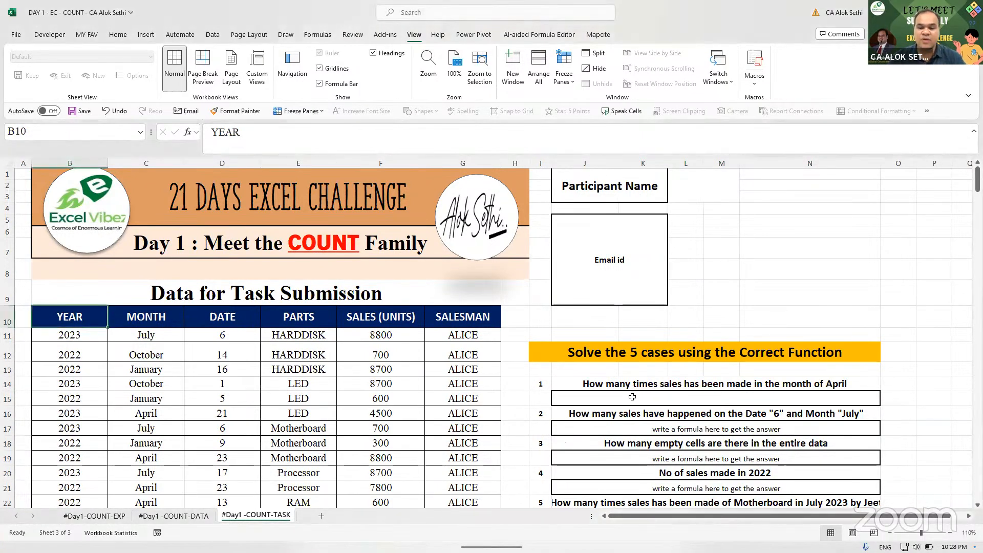
type("=")
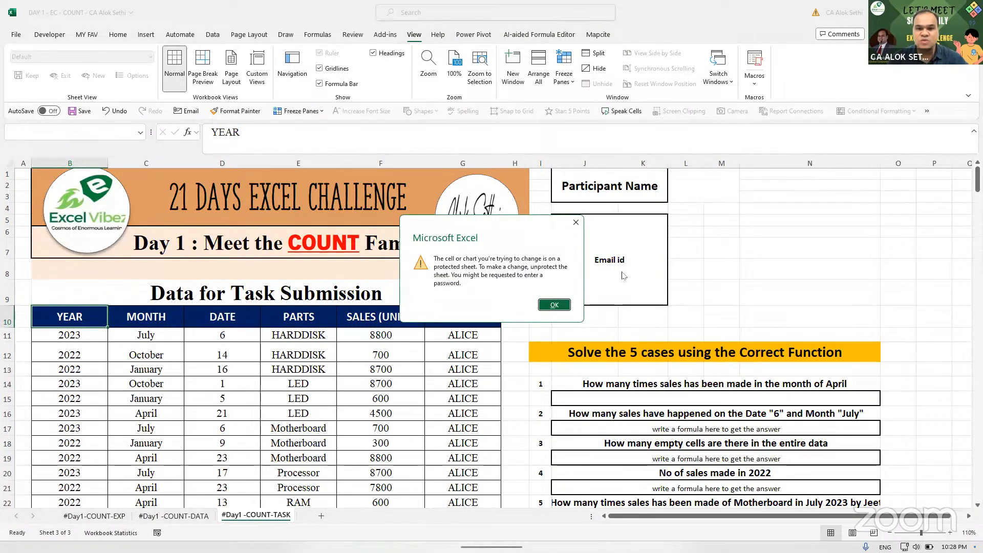
left_click(576, 222)
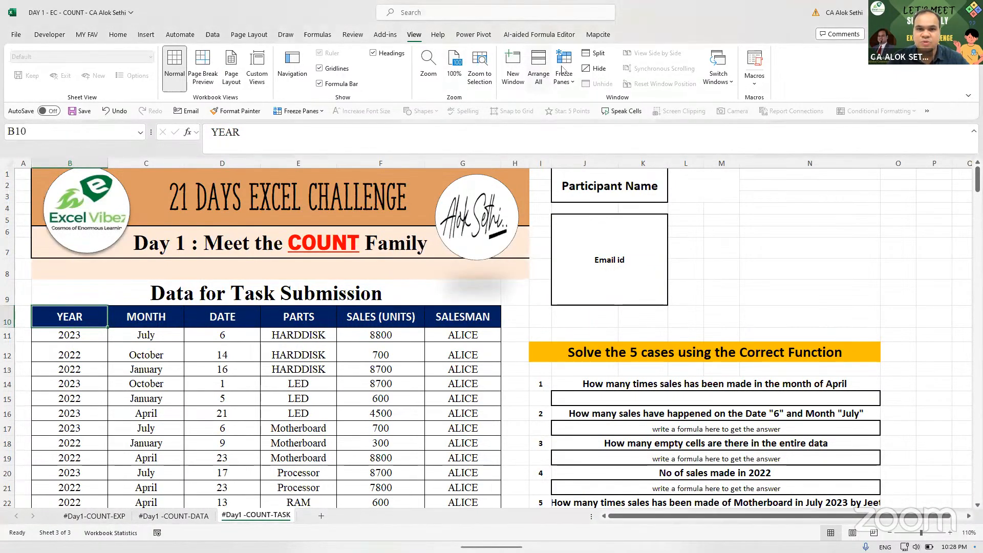
- Unprotect the sheet via Review > Unprotect Sheet and reselect J15
left_click(353, 34)
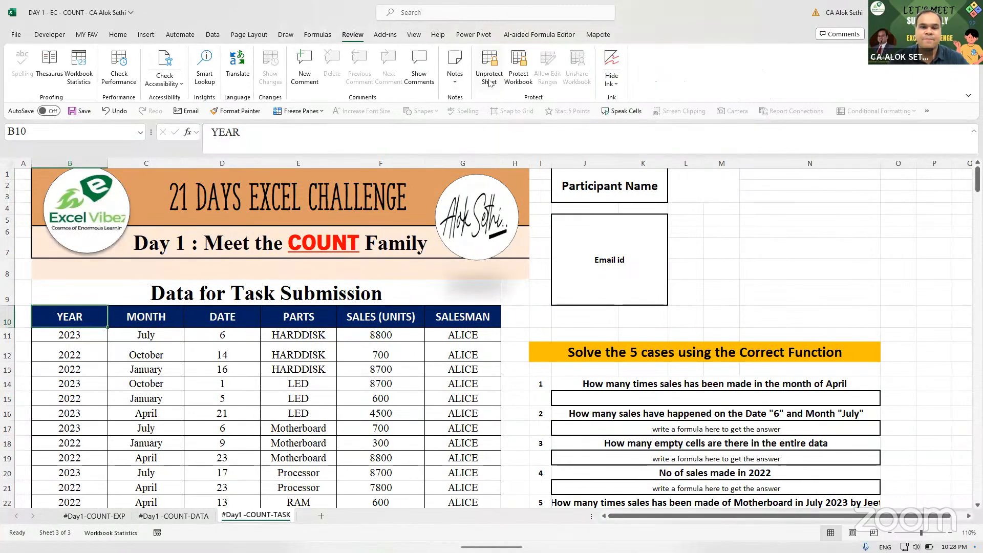
left_click(489, 84)
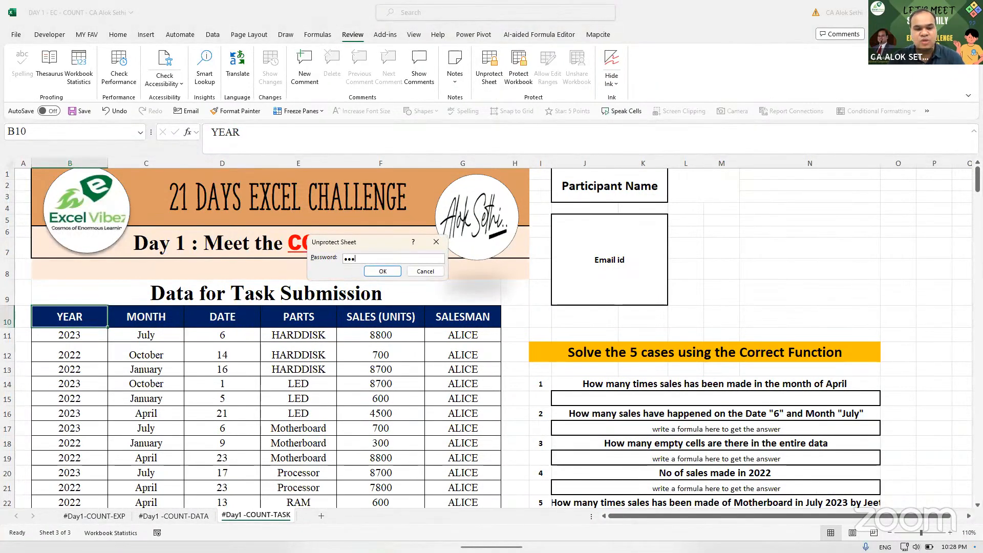
key("Return")
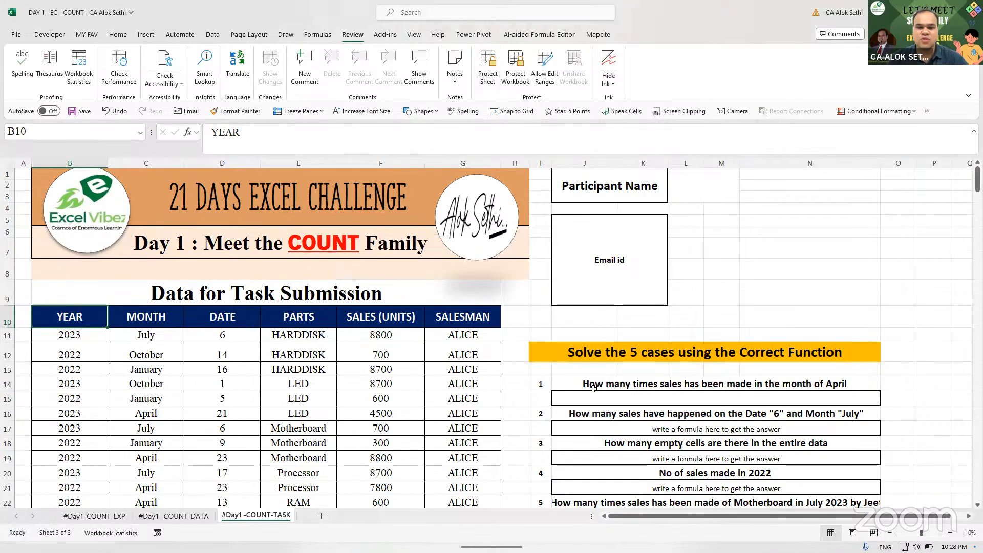
left_click(596, 397)
- Start a COUNTIF in J15 over the month range C11:C304
type("=")
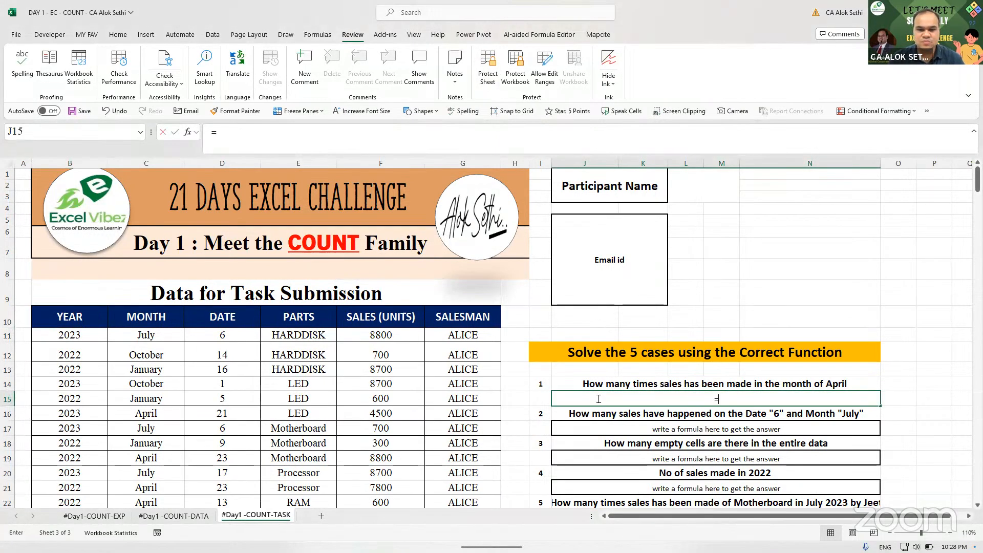
type("countif(")
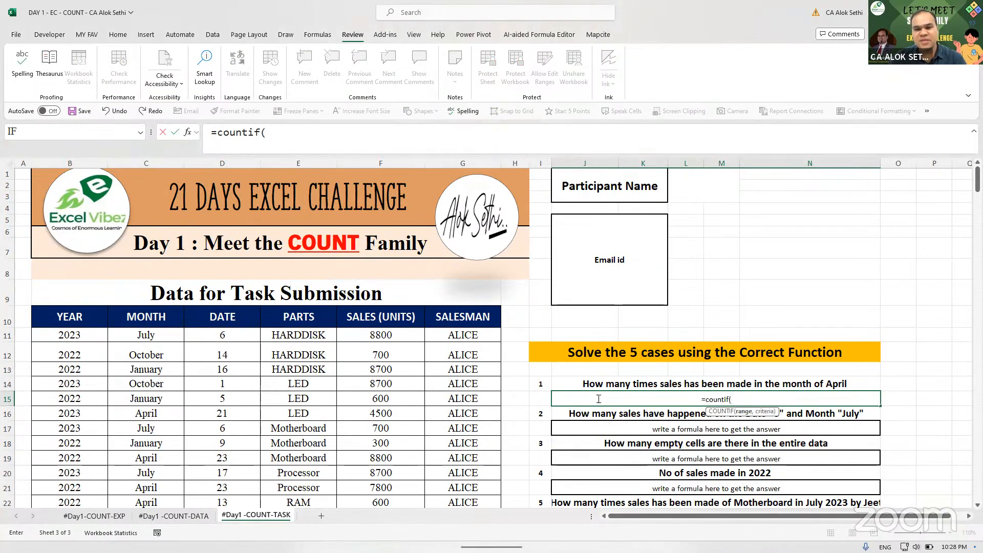
left_click(160, 334)
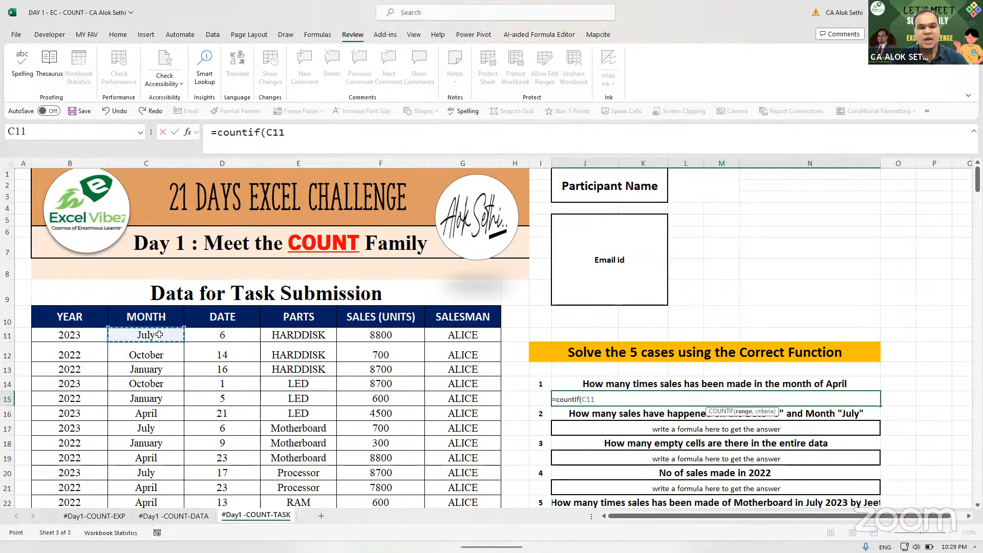
key("ctrl+shift+Down")
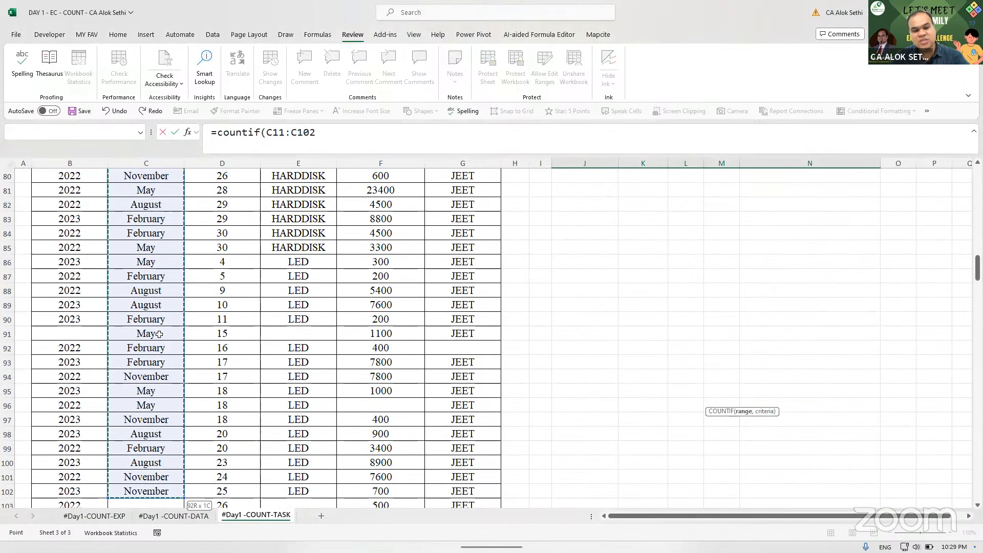
key("shift+Down")
key("shift+Down")
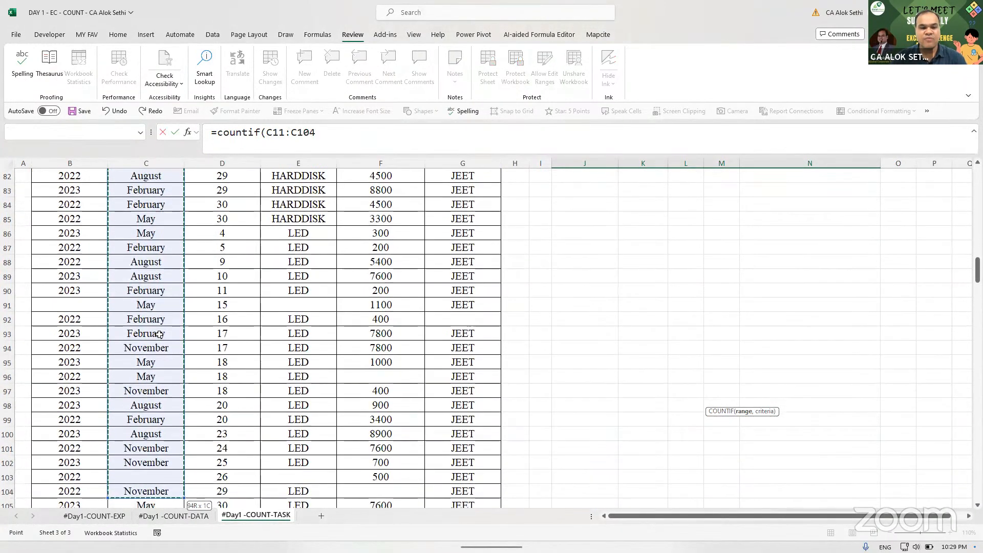
key("ctrl+shift+Down")
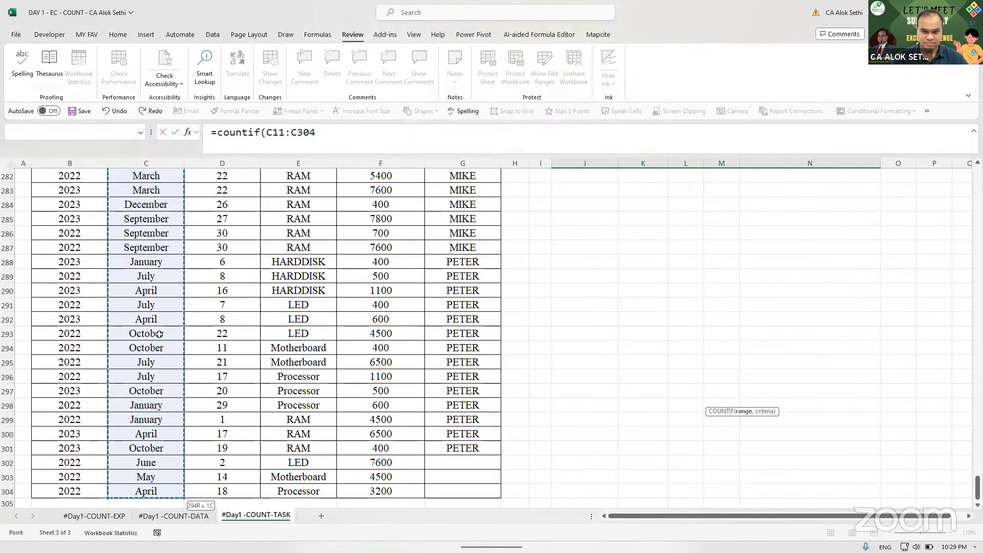
type(")")
key("Return")
key("Return")
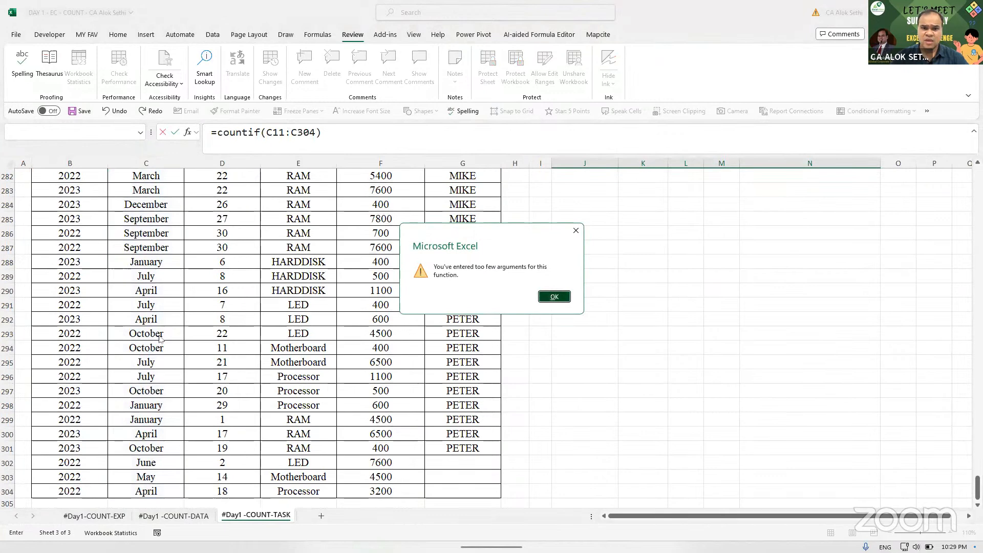
- Add C292 as the criterion, completing =COUNTIF(C11:C304,C292) which returns 25
left_click(335, 143)
key("BackSpace")
type(",")
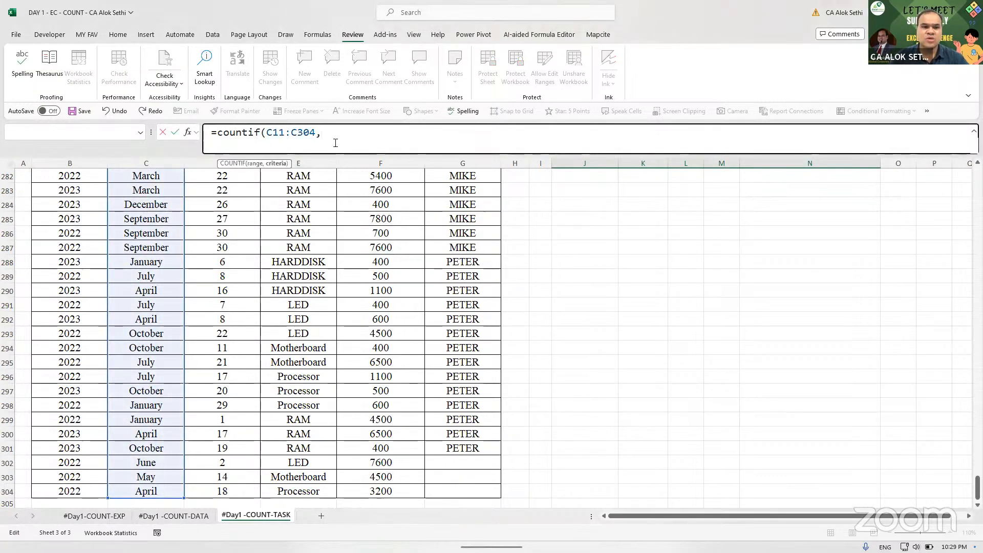
left_click(140, 320)
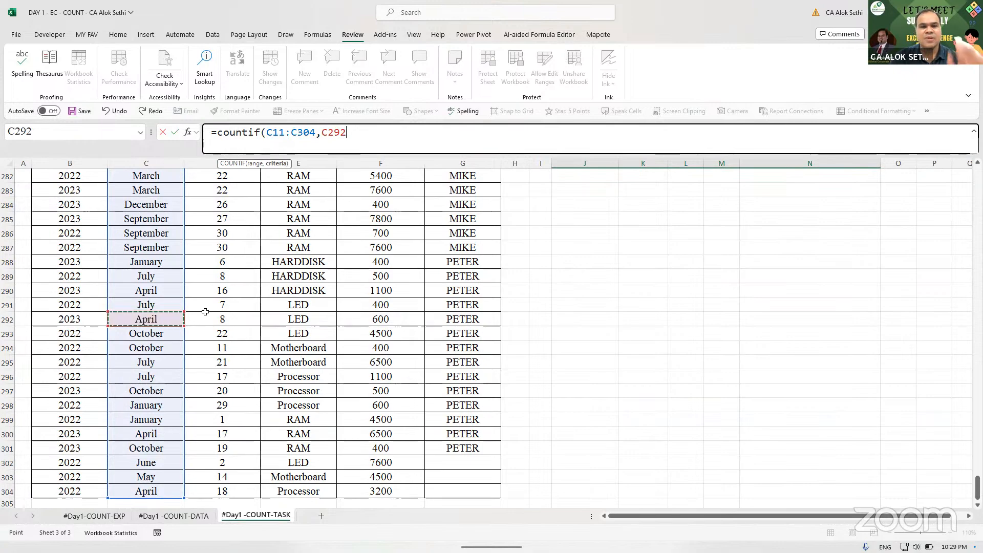
type(")")
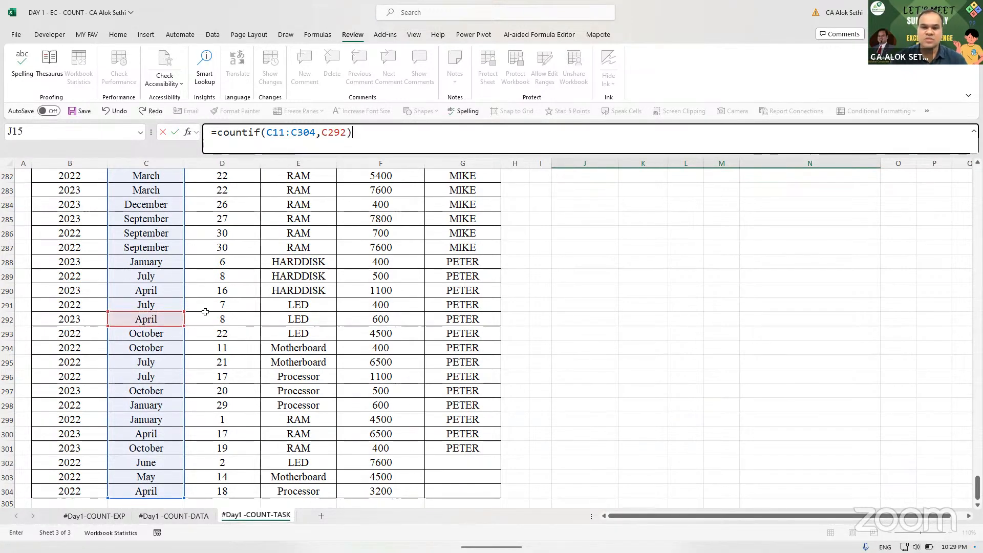
key("Return")
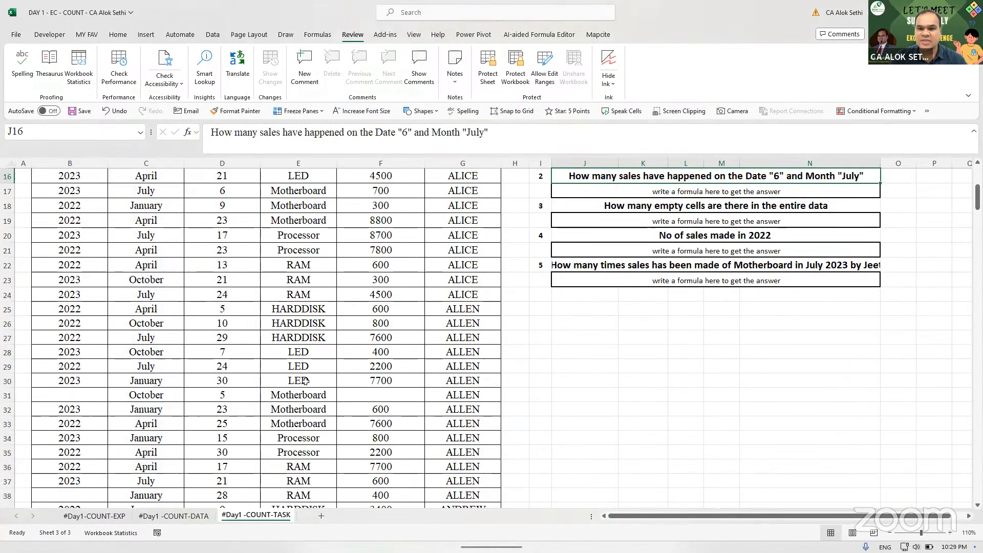
scroll(305, 380, "up", 1)
key("Up")
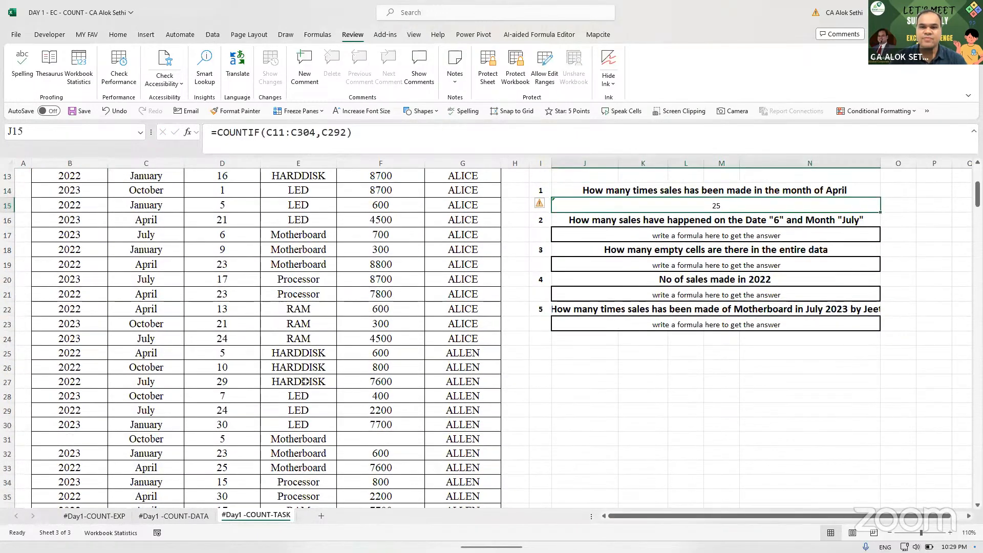
key("Up")
key("Down")
key("Right")
key("Left")
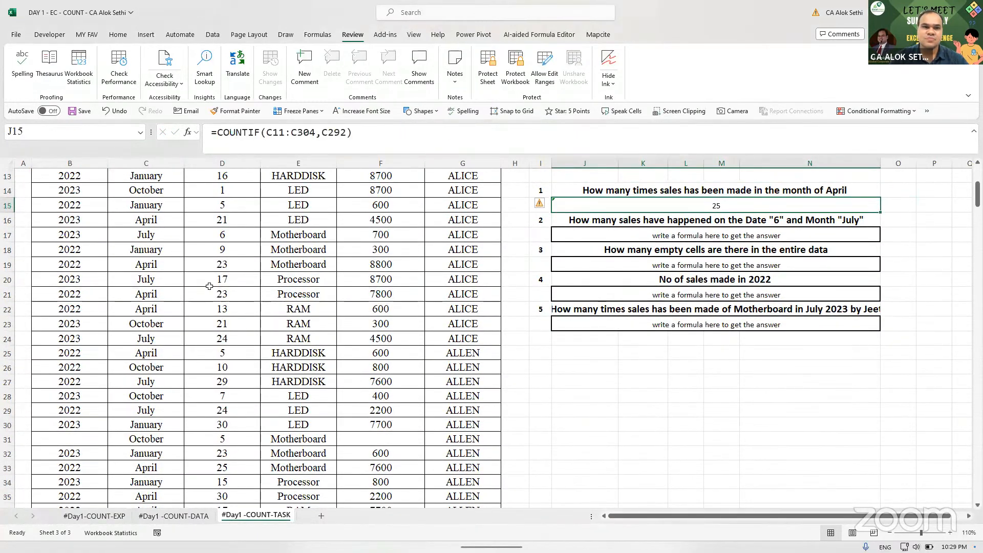
left_click(118, 35)
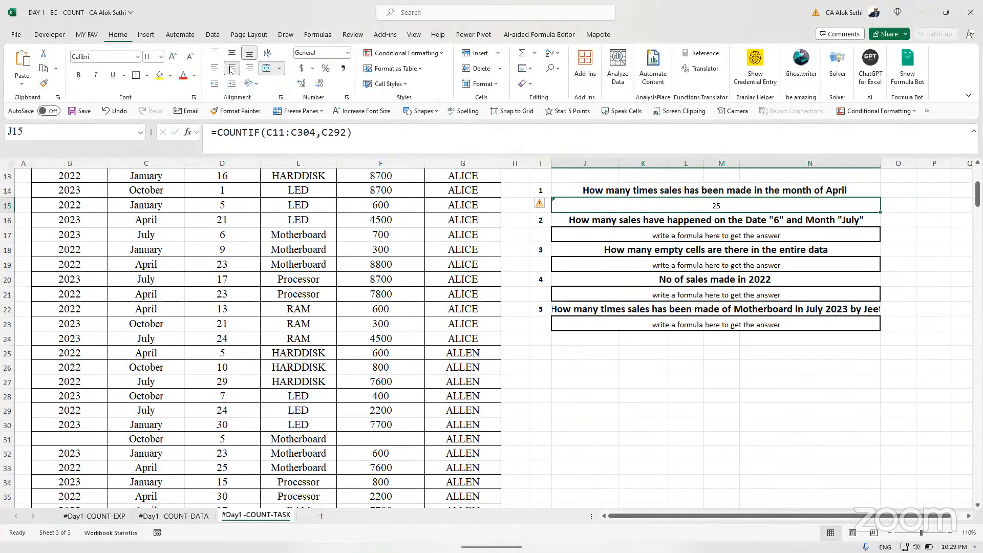
left_click(174, 59)
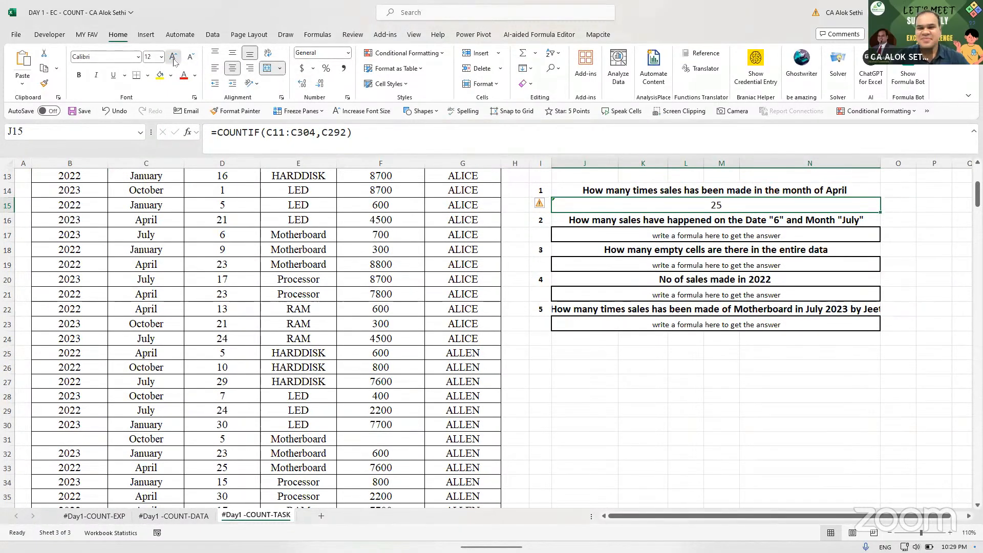
left_click(174, 58)
left_click(174, 59)
left_click(174, 58)
left_click(174, 58)
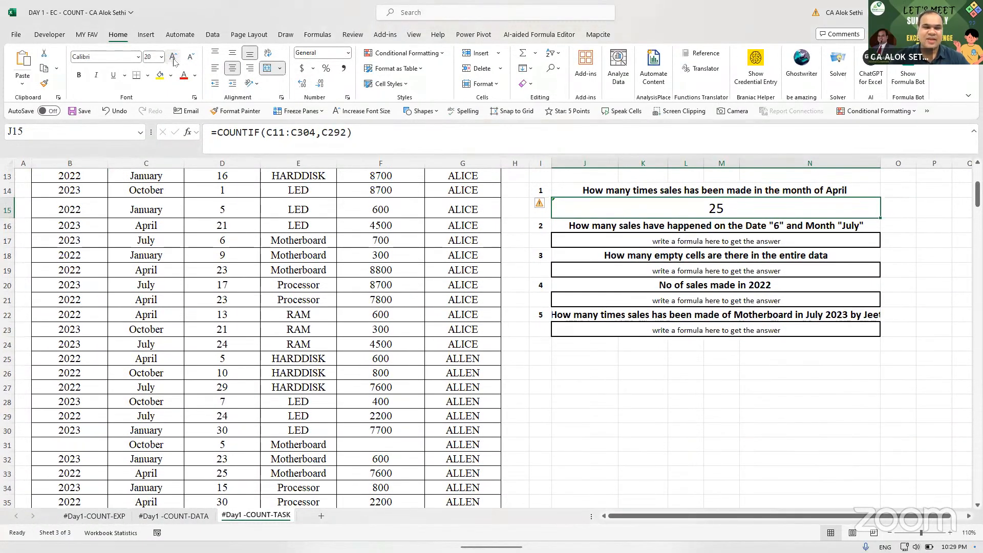
left_click(174, 59)
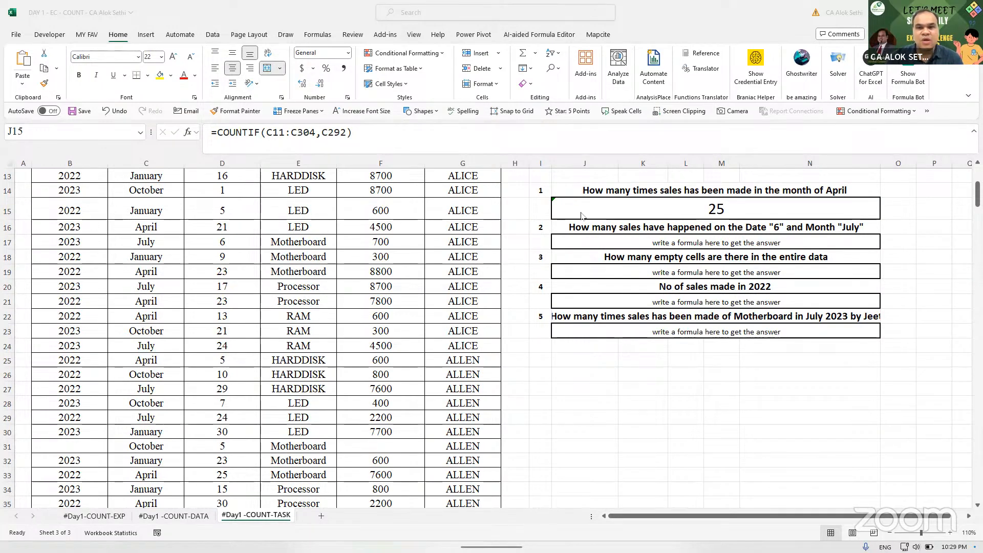
left_click(686, 202)
double_click(685, 202)
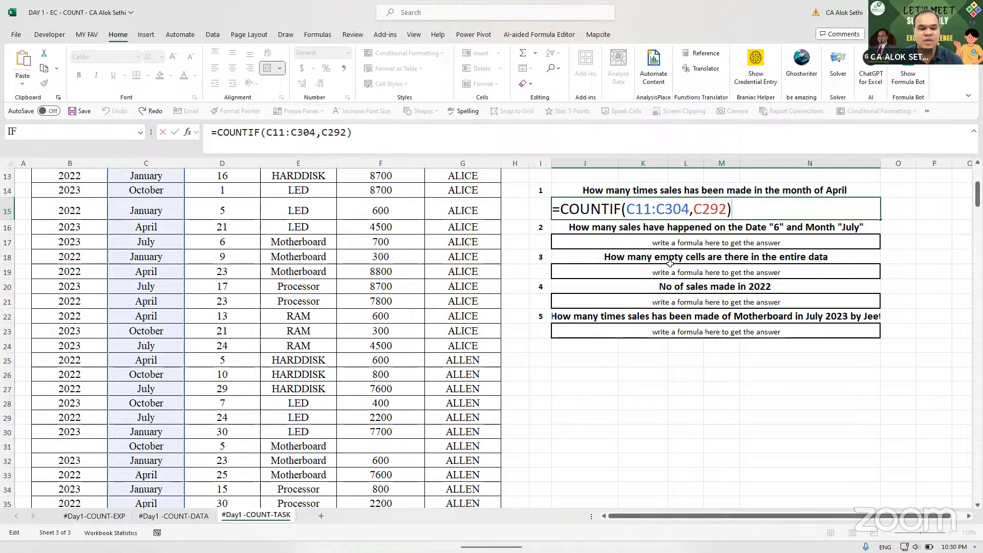
key("ctrl+Return")
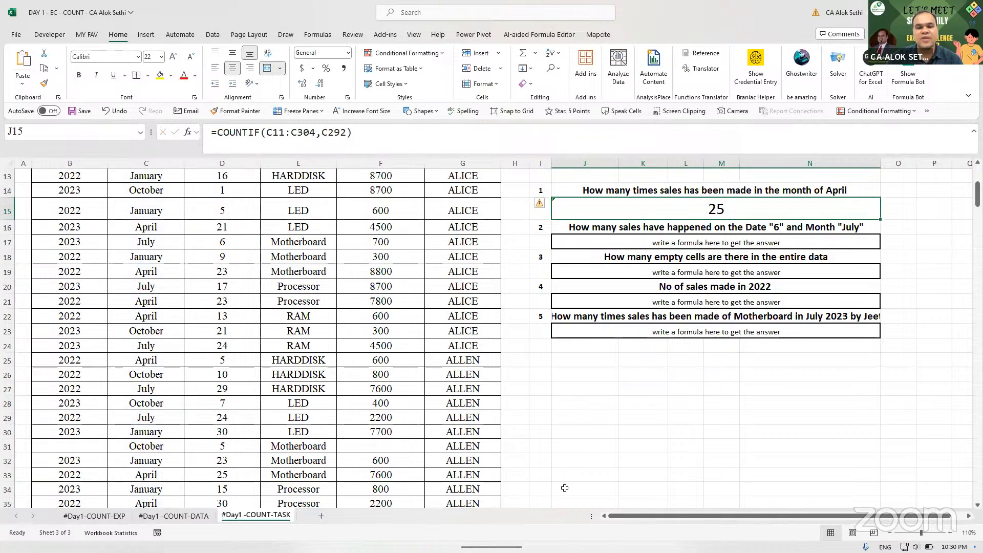
key("alt+Tab")
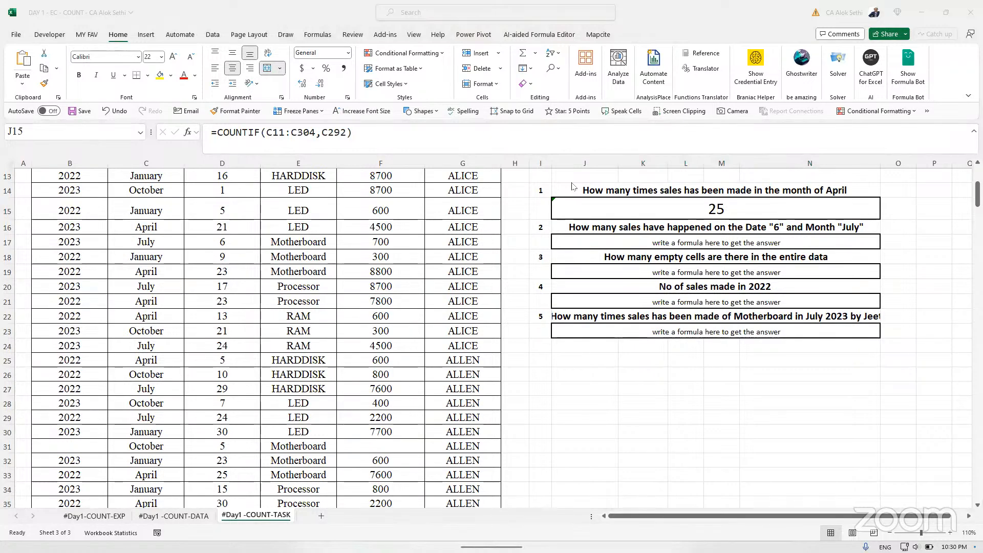
left_click(599, 200)
key("F2")
key("Escape")
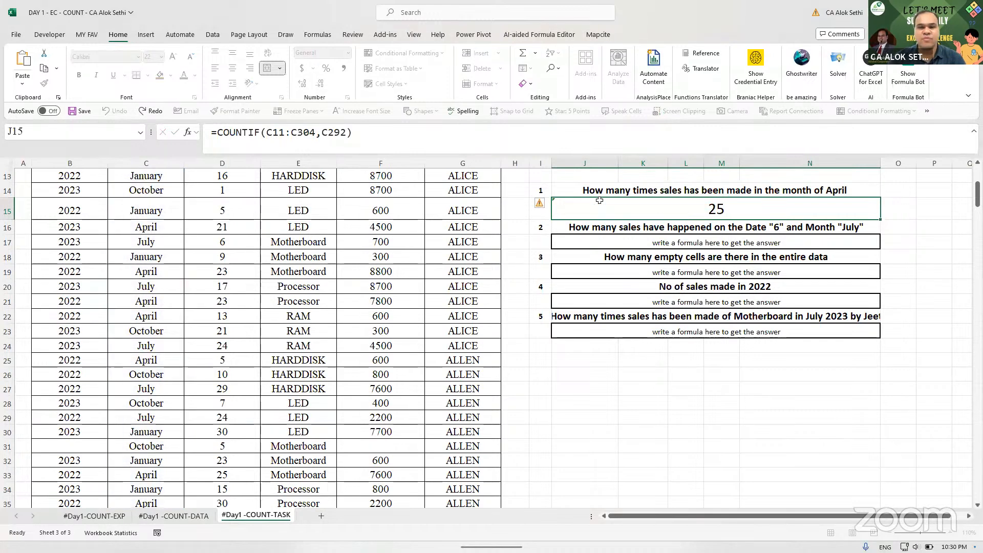
key("F2")
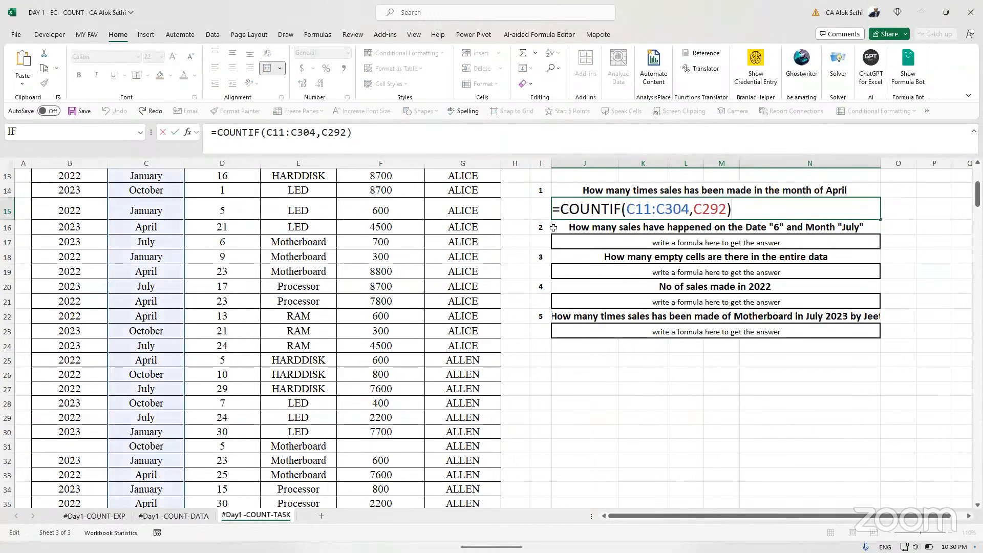
key("Escape")
left_click(161, 232)
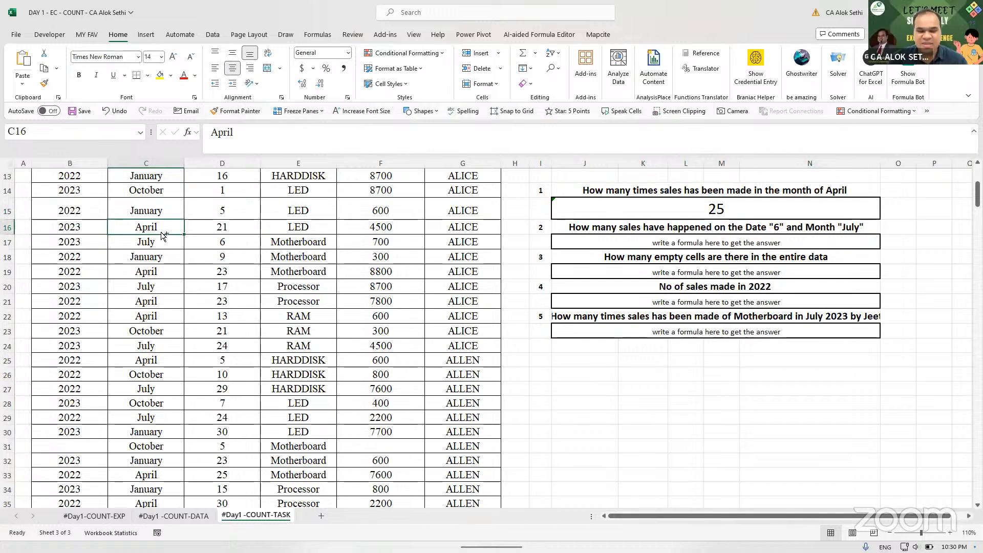
key("ctrl+Up")
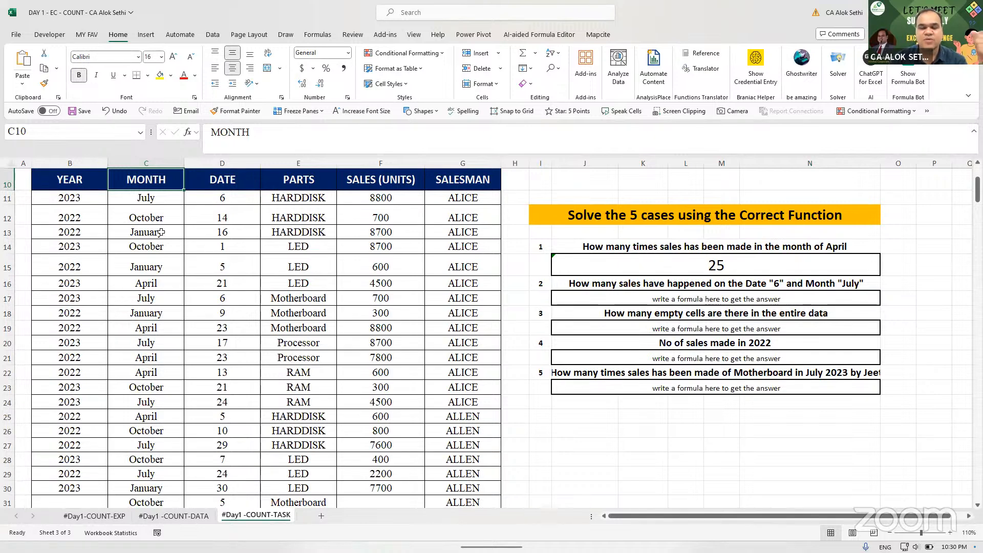
- Select the sales data from the YEAR header B10 through G304
key("Left")
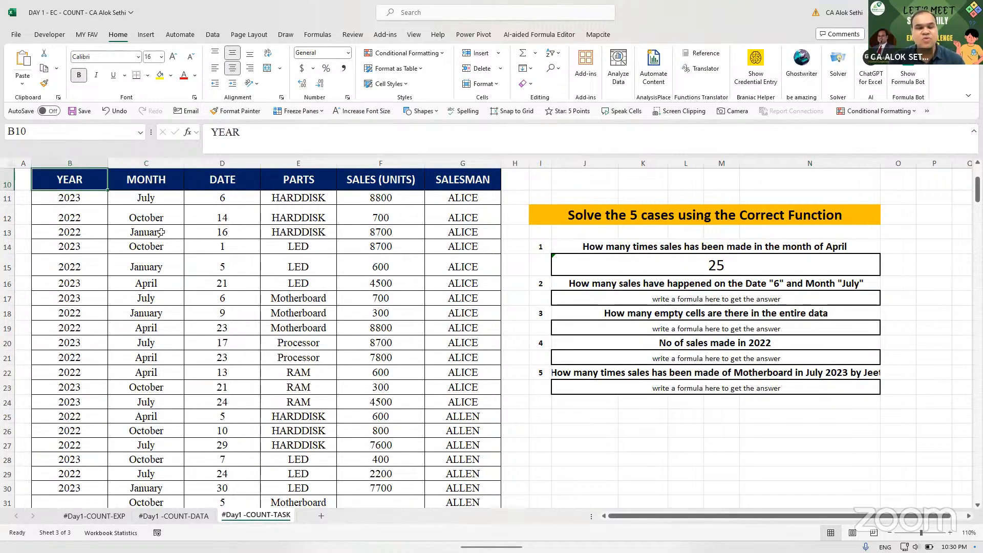
key("ctrl+shift+Right")
key("ctrl+shift+Right")
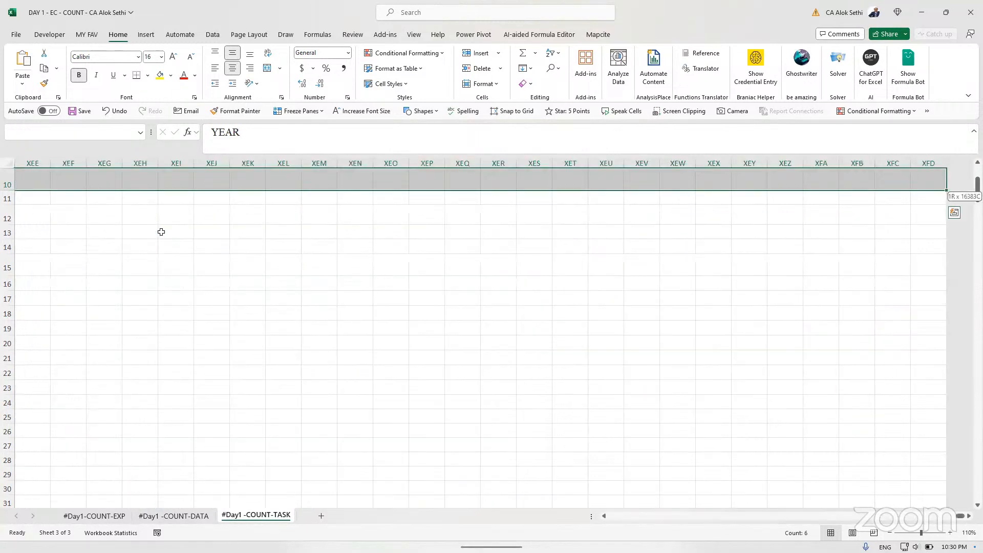
key("ctrl+shift+Left")
key("ctrl+shift+Down")
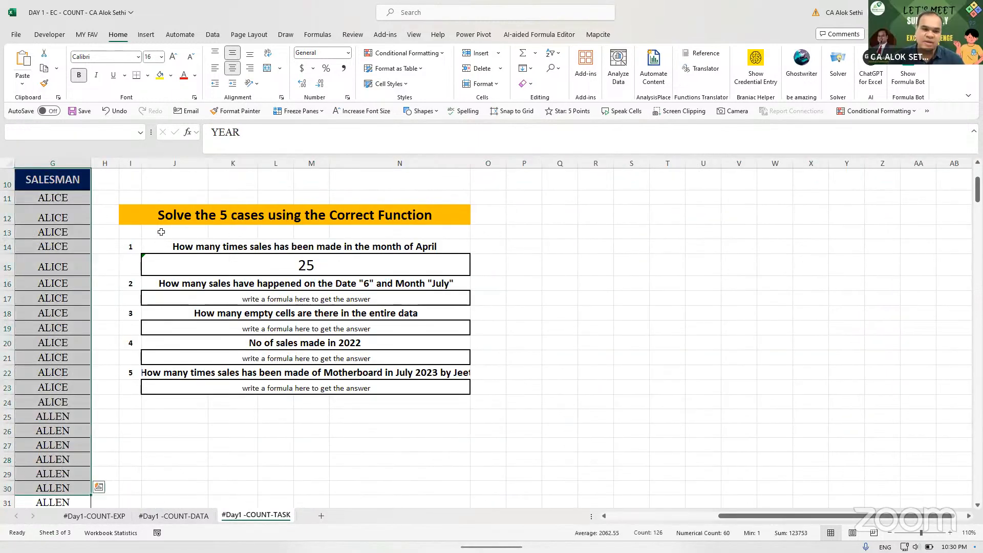
key("Left")
key("Right")
key("ctrl+shift+Right")
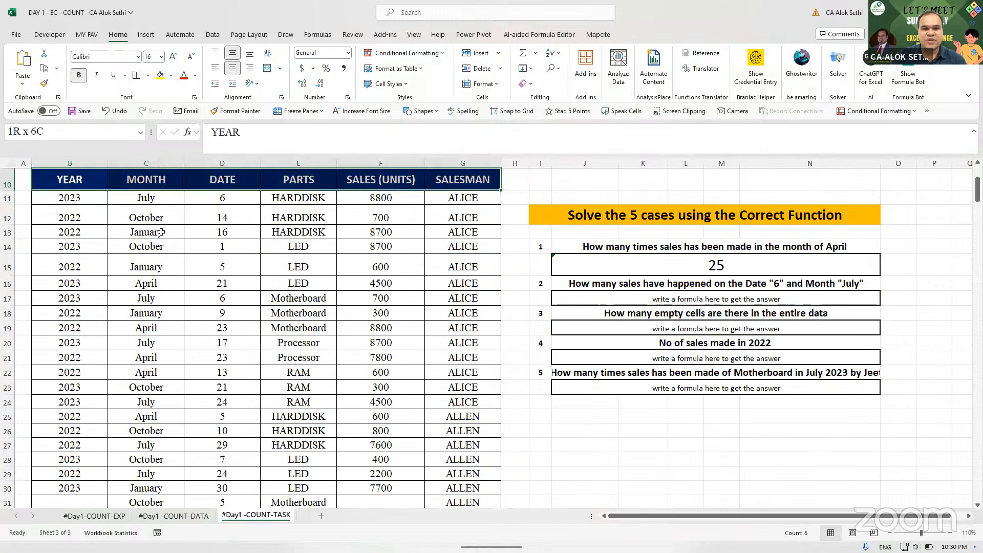
key("ctrl+shift+Down")
key("Up")
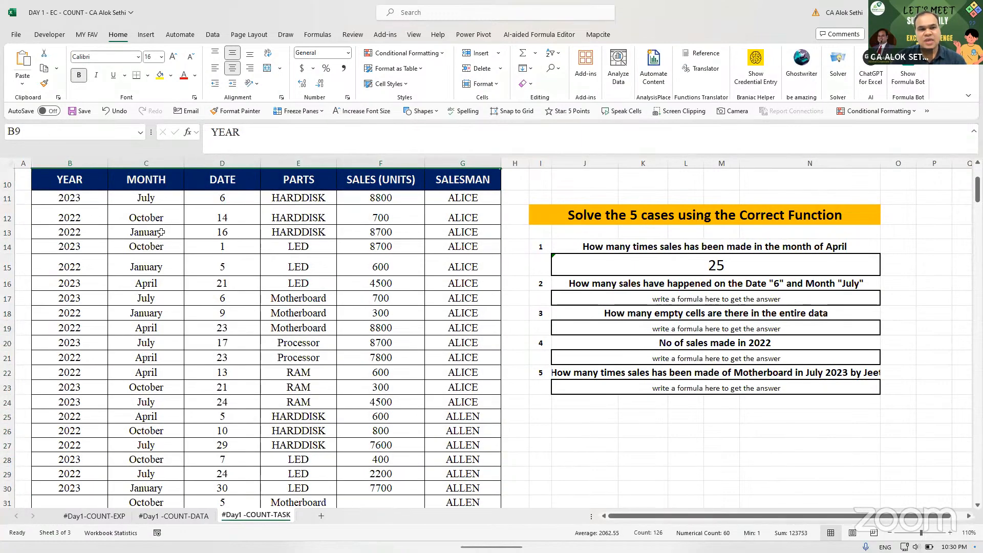
left_click_drag(67, 204, 472, 249)
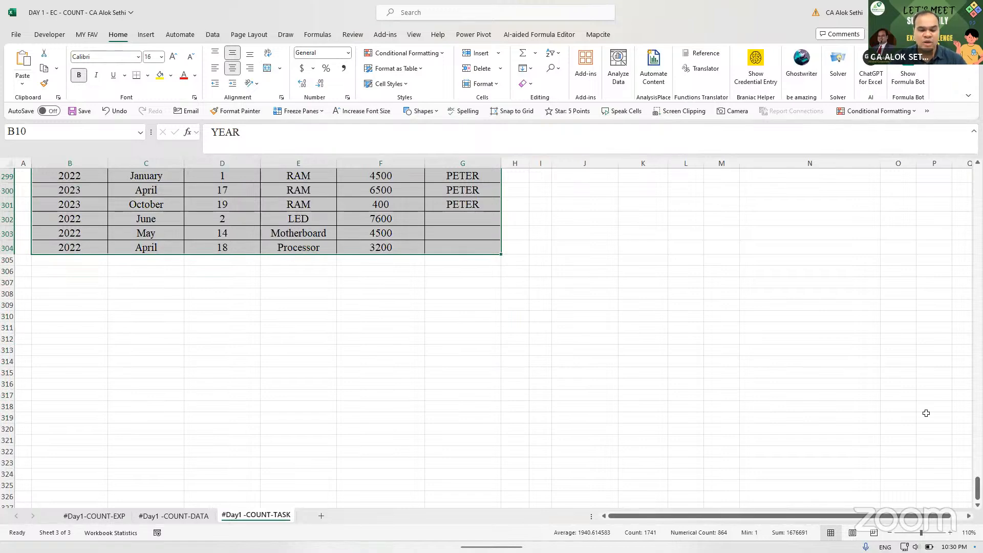
left_click_drag(977, 488, 977, 178)
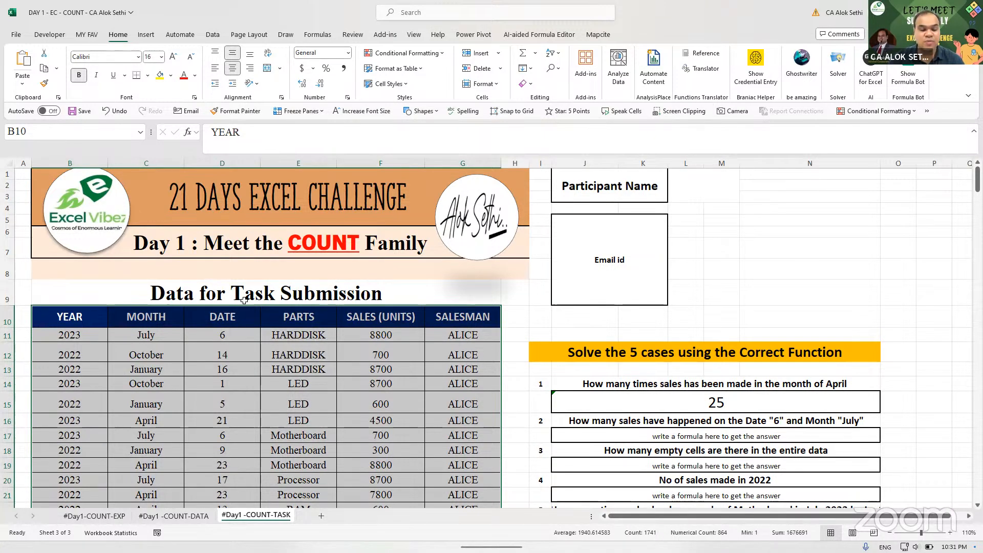
scroll(244, 300, "down", 3)
- Convert B10:G304 into a table with headers, Table1
key("ctrl+t")
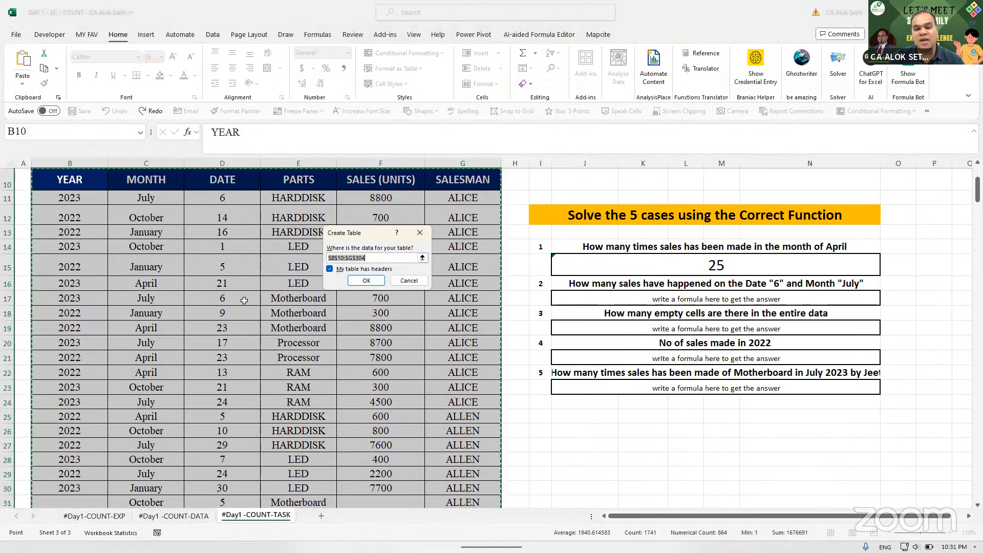
key("Return")
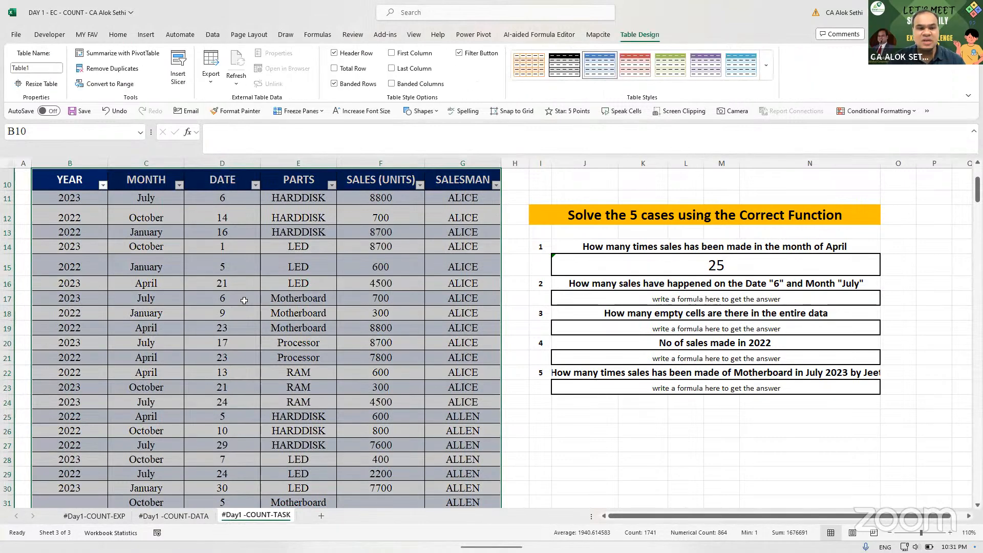
left_click(294, 285)
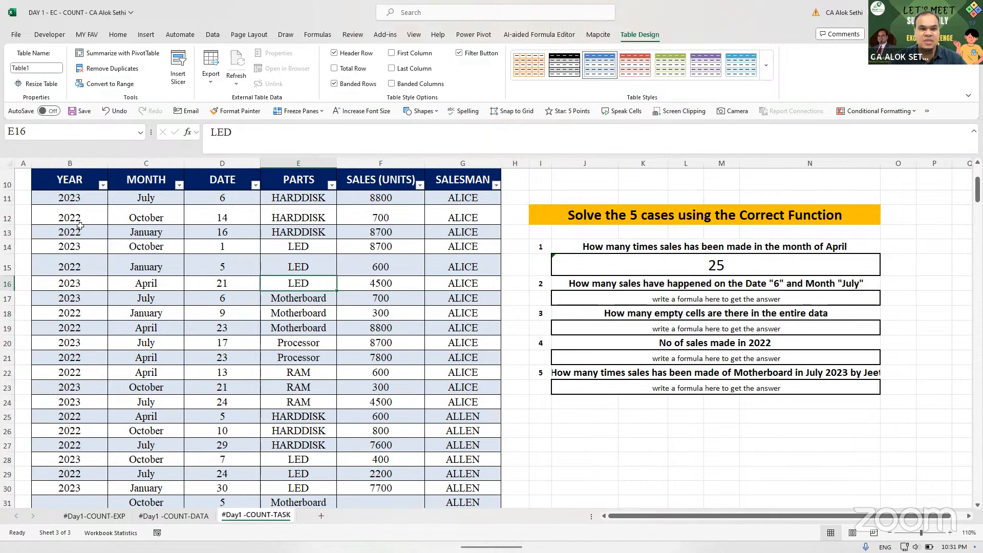
- Test selecting the table data from B11 across to column G and down to row 304
left_click(77, 199)
key("ctrl+shift+Down")
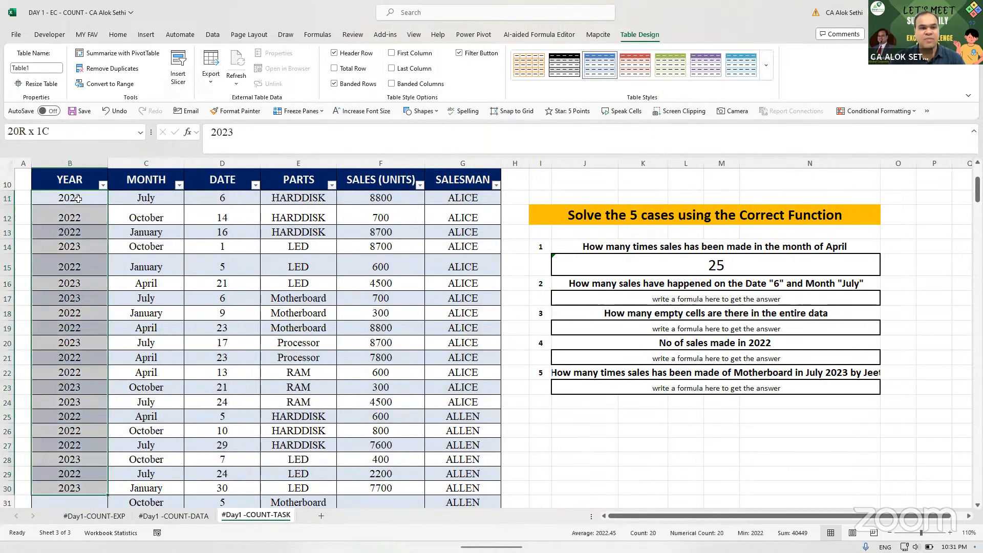
key("ctrl+shift+Right")
key("Up")
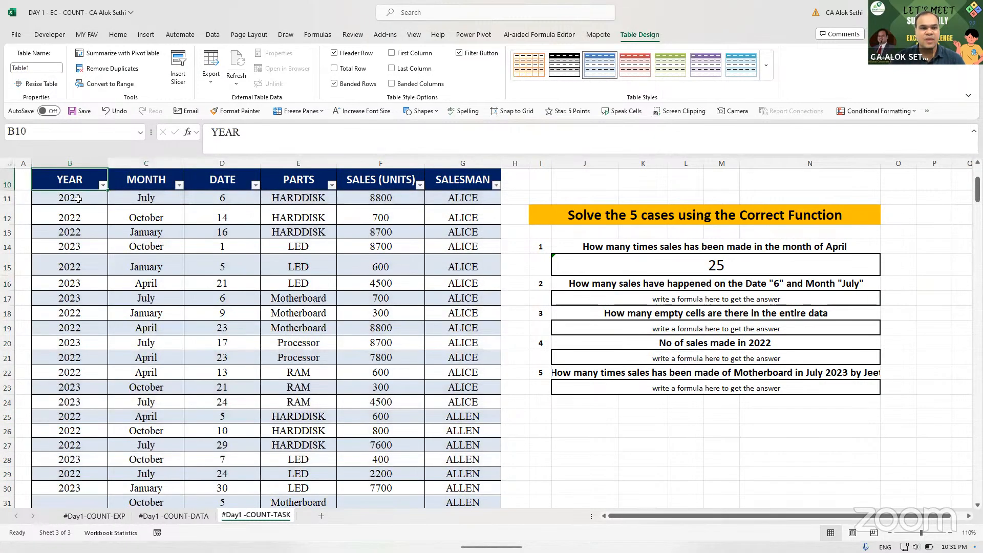
key("Down")
key("Down")
key("Up")
key("Up")
key("Down")
key("ctrl+shift+Down")
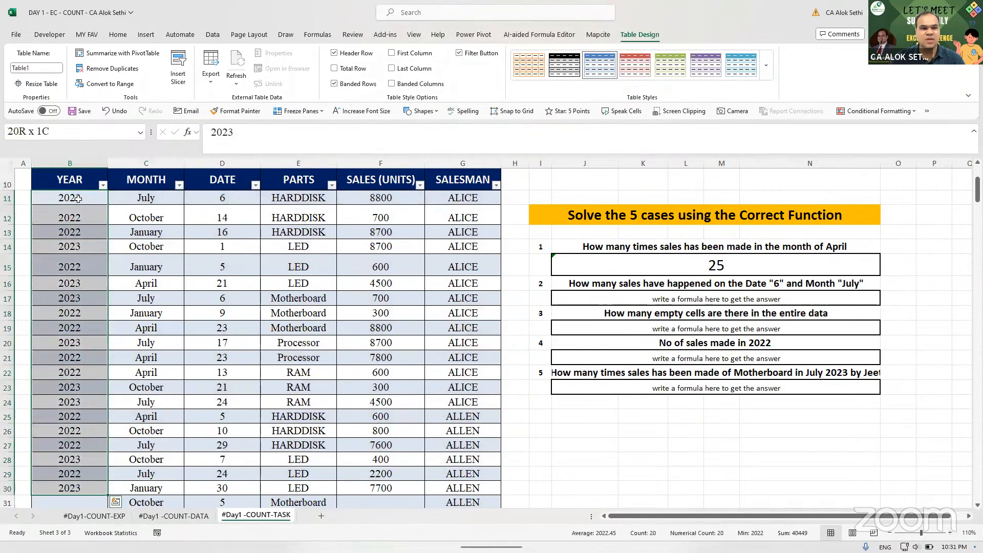
key("ctrl+shift+Right")
key("shift+Down")
key("shift+Down")
key("shift+Down")
key("shift+Down")
key("shift+Down")
key("shift+Down")
key("shift+Down")
key("shift+Down")
key("shift+Down")
key("shift+Down")
key("shift+Down")
key("shift+Down")
key("shift+Down")
key("shift+Down")
key("shift+Down")
key("shift+Down")
key("shift+Down")
key("shift+Down")
key("shift+Down")
key("shift+Down")
key("shift+Down")
key("shift+Down")
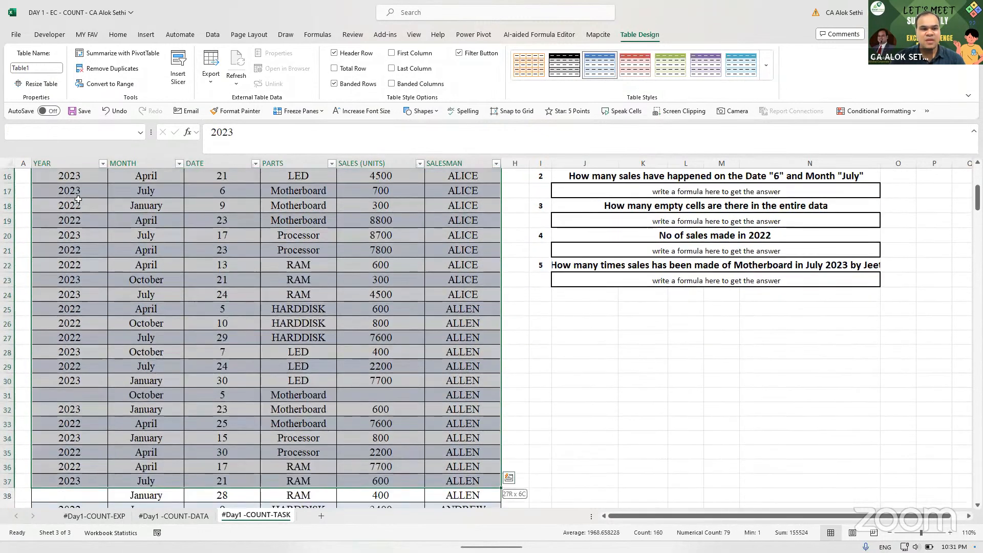
key("ctrl+shift+Down")
key("ctrl+shift+Down")
key("ctrl+shift+Down")
key("ctrl+shift+Down")
key("ctrl+shift+Down")
key("ctrl+shift+Down")
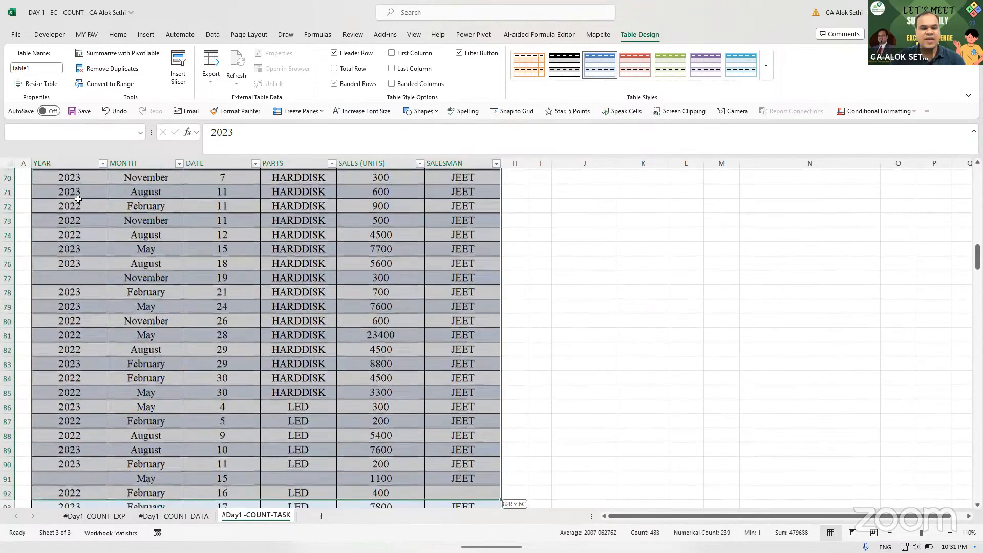
key("ctrl+shift+Up")
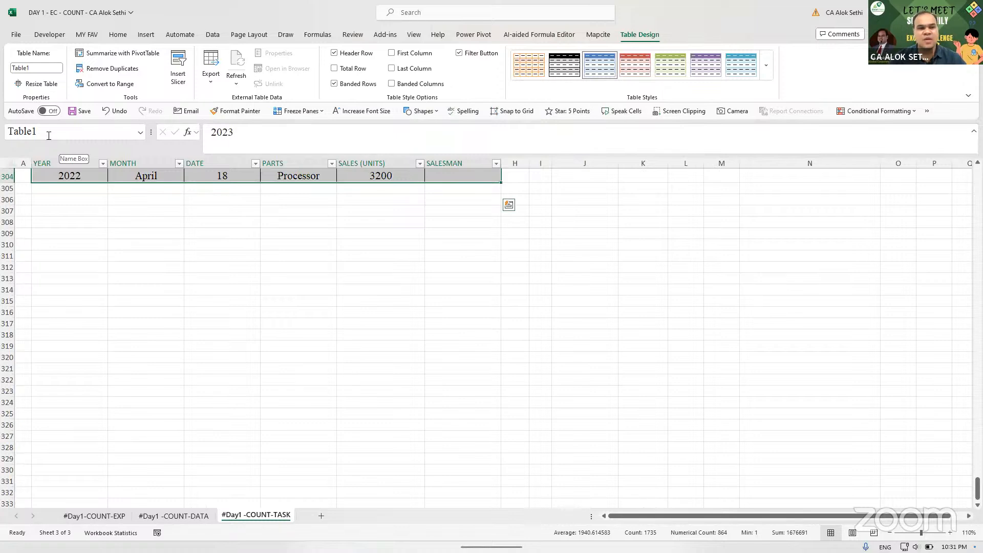
- Enter TABLE1 in the Name Box to select the table, then return to its header
left_click(102, 130)
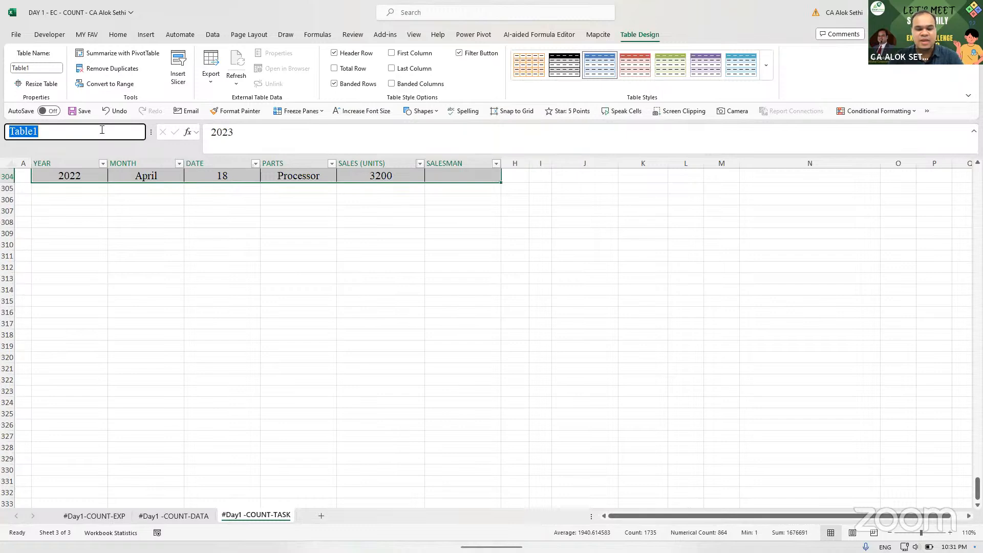
key("Caps_Lock")
type("TABLE1")
key("Return")
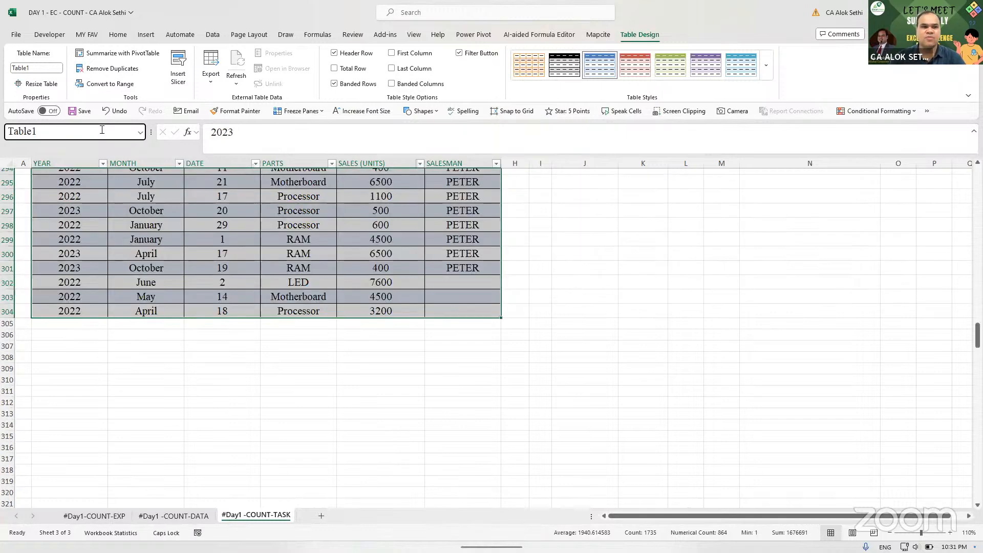
left_click(89, 347)
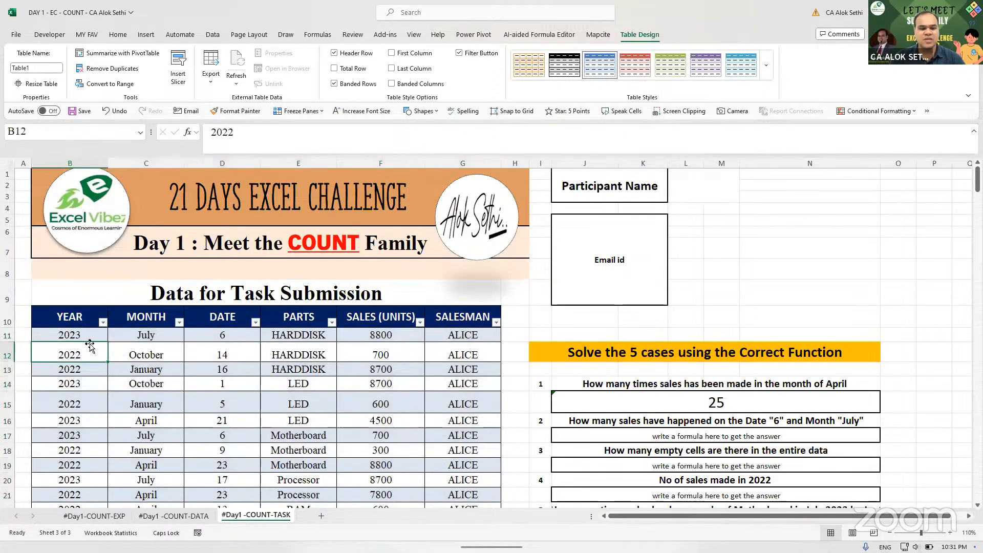
key("Up")
key("ctrl+shift+Down")
key("Right")
key("Up")
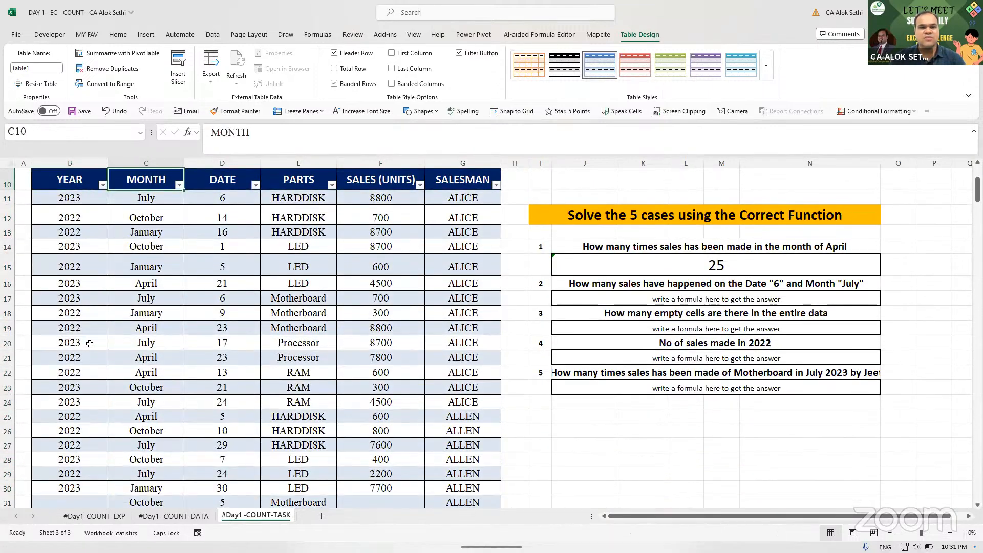
key("Up")
key("Right")
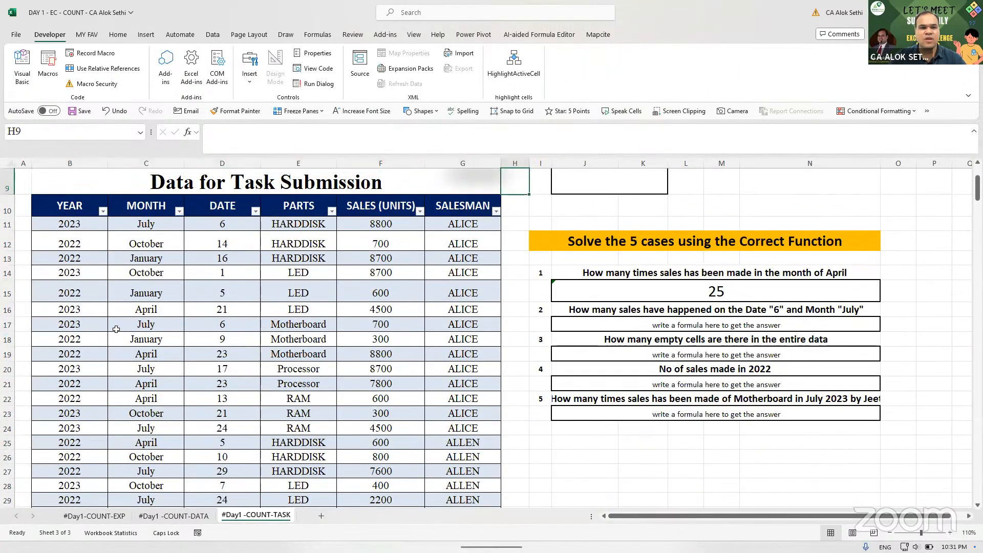
left_click(86, 203)
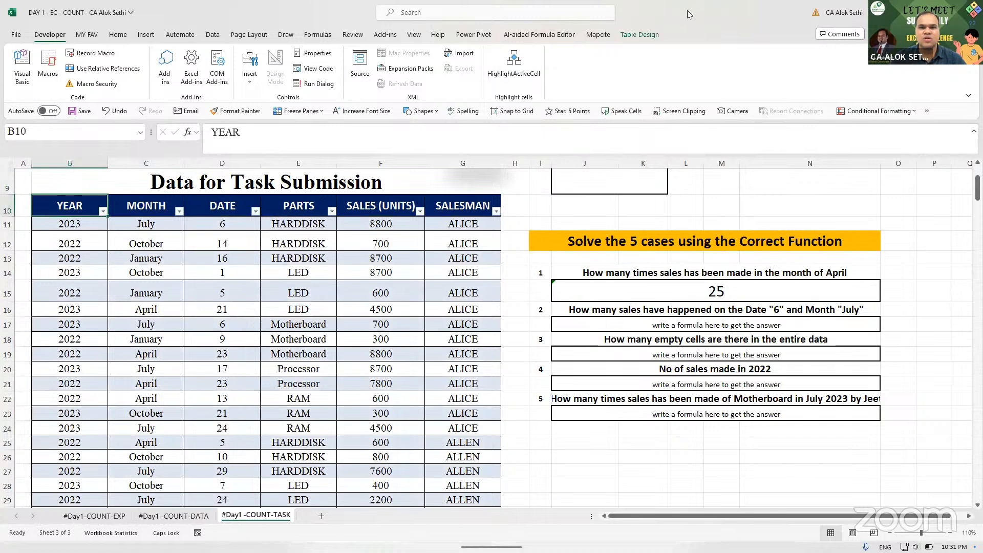
- Rename the table to DATA after DT is rejected as a duplicate, then select J15
left_click(642, 35)
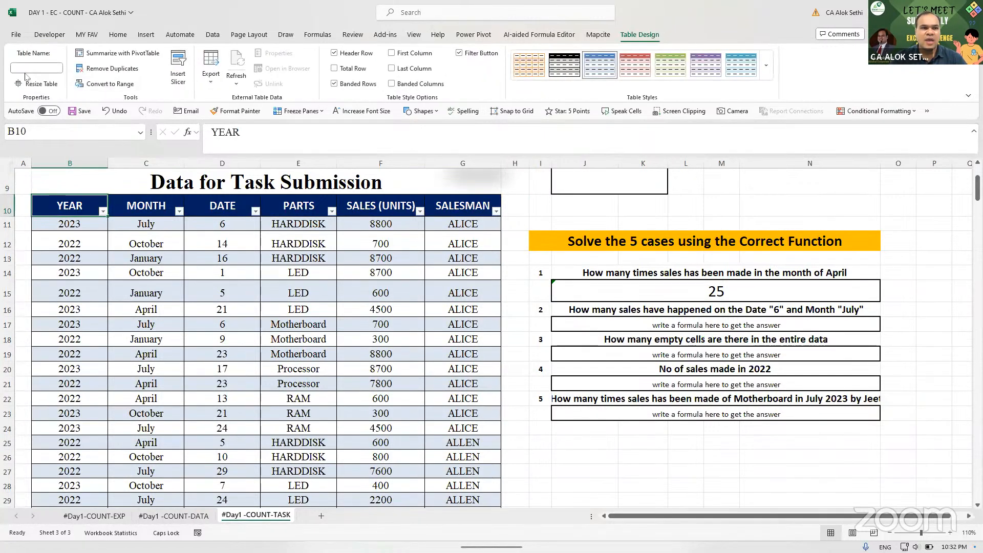
left_click(35, 69)
type("DT")
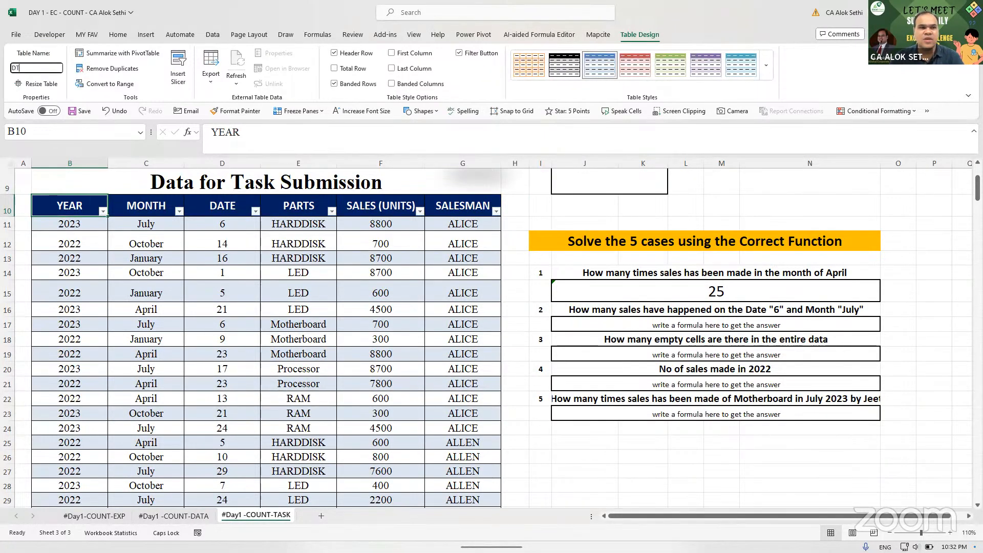
key("Return")
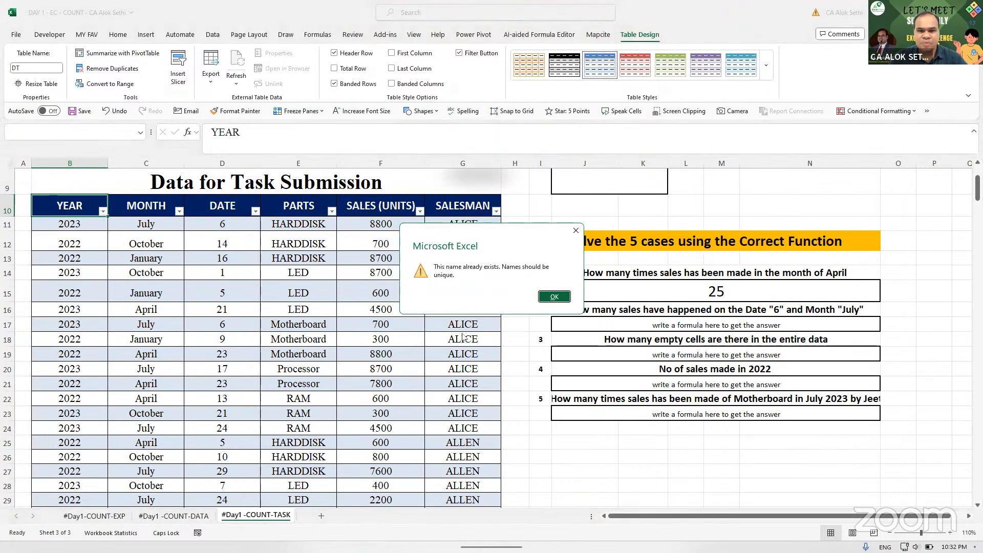
left_click(562, 296)
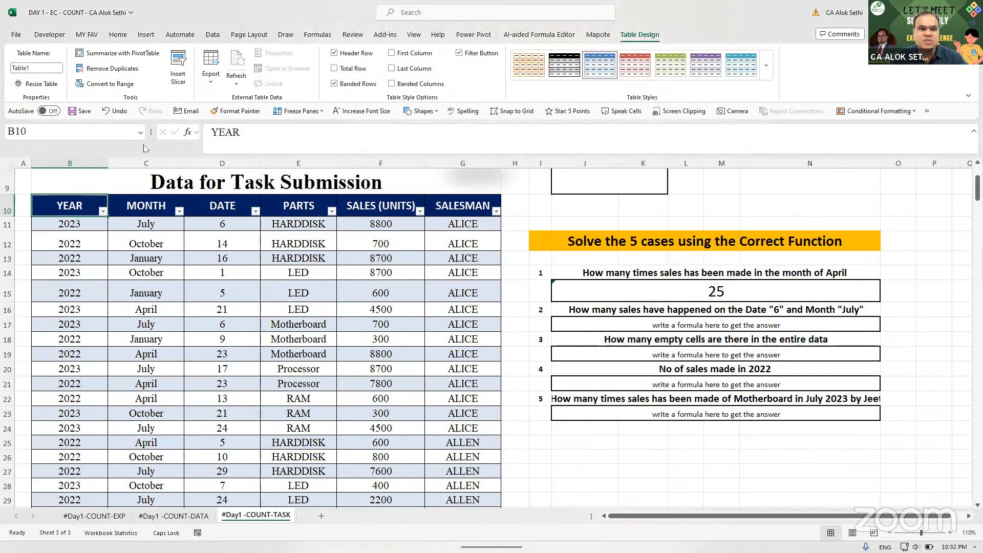
left_click(50, 70)
type("DATA")
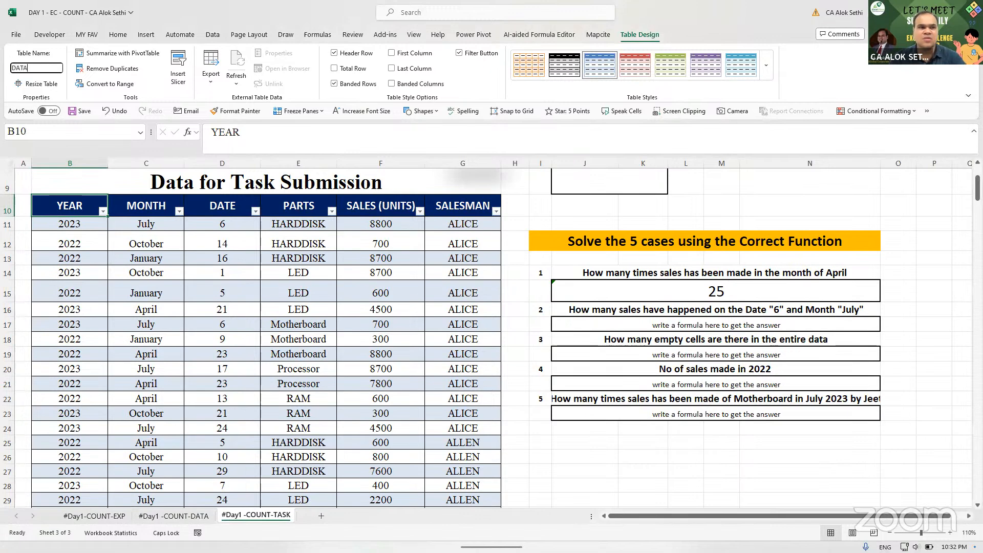
key("Return")
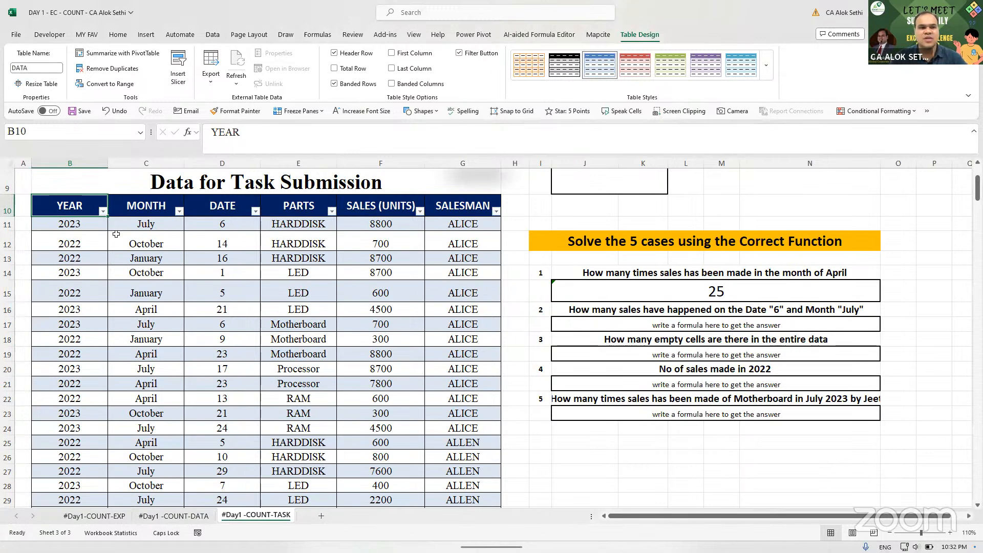
left_click(116, 236)
left_click(646, 292)
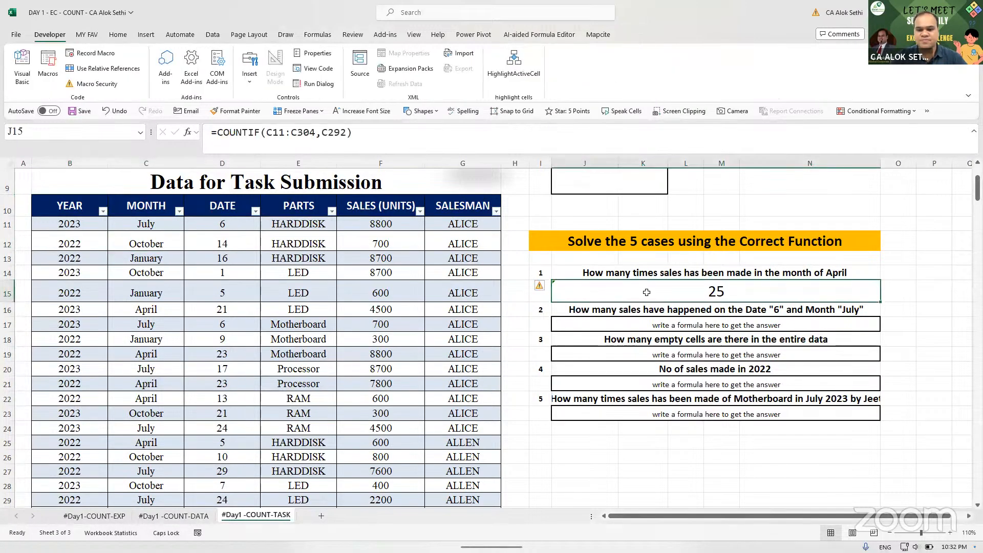
- Enter =COUNTIF(DATA[MONTH],"April") in J15, returning 25
type("=")
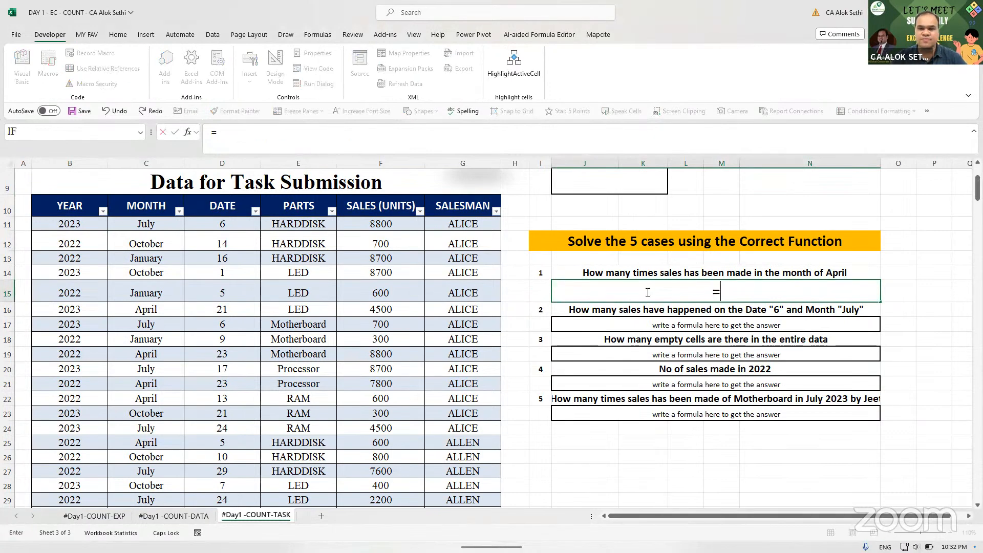
key("Escape")
type("=")
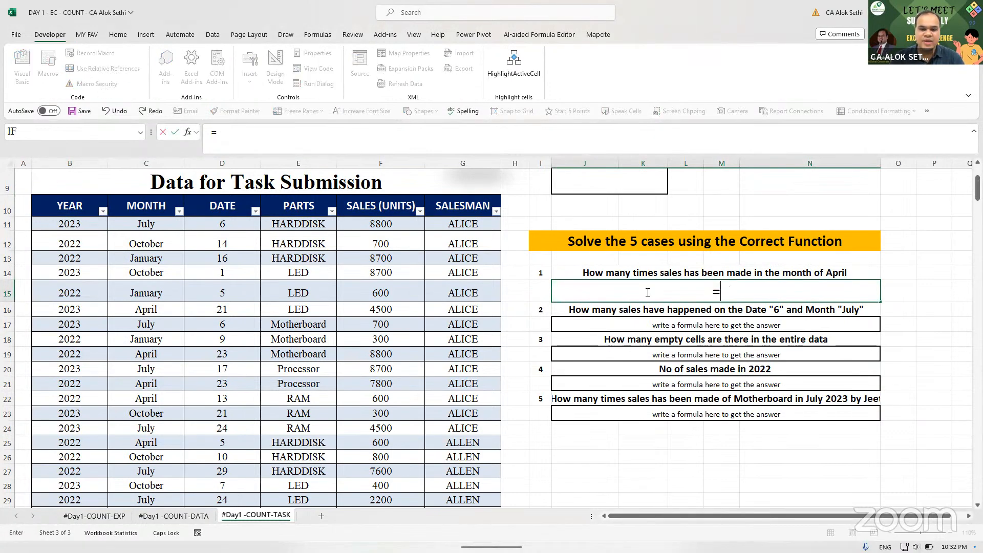
type("COUNTIF(")
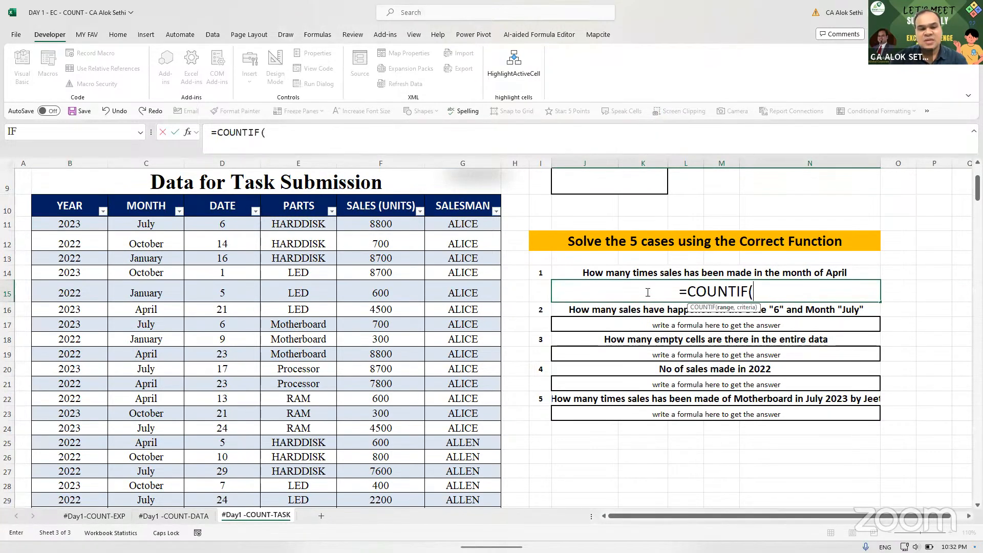
type("DATA")
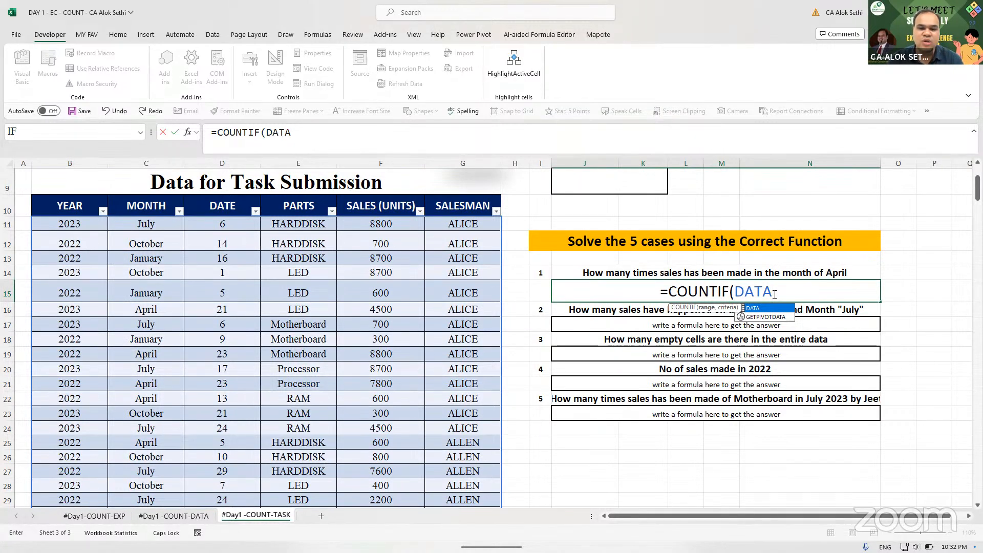
type("[")
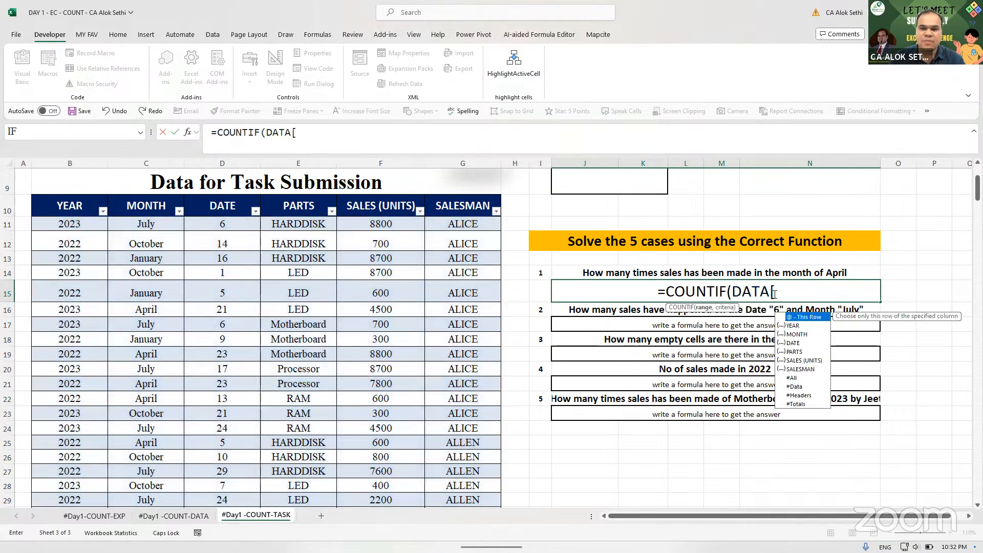
type("MONT")
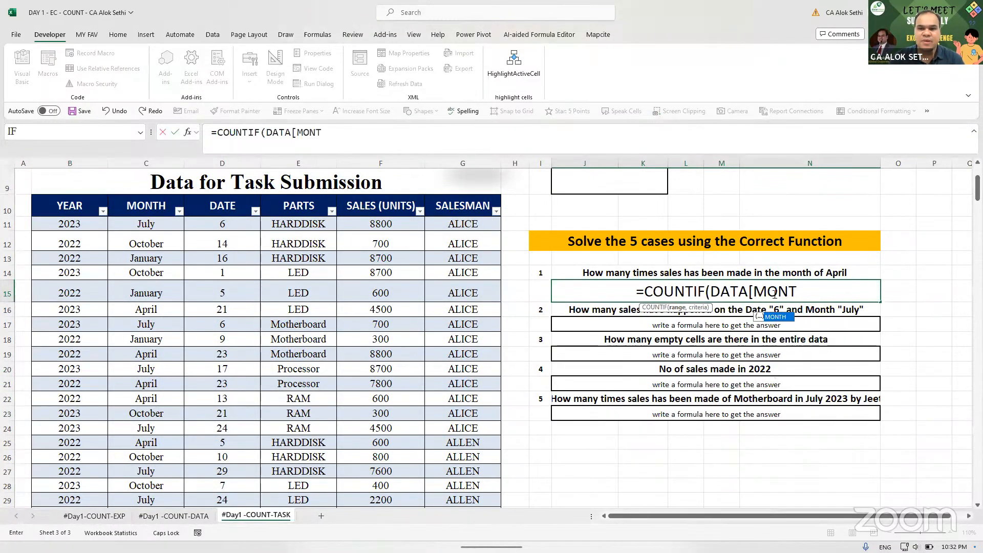
type("H]")
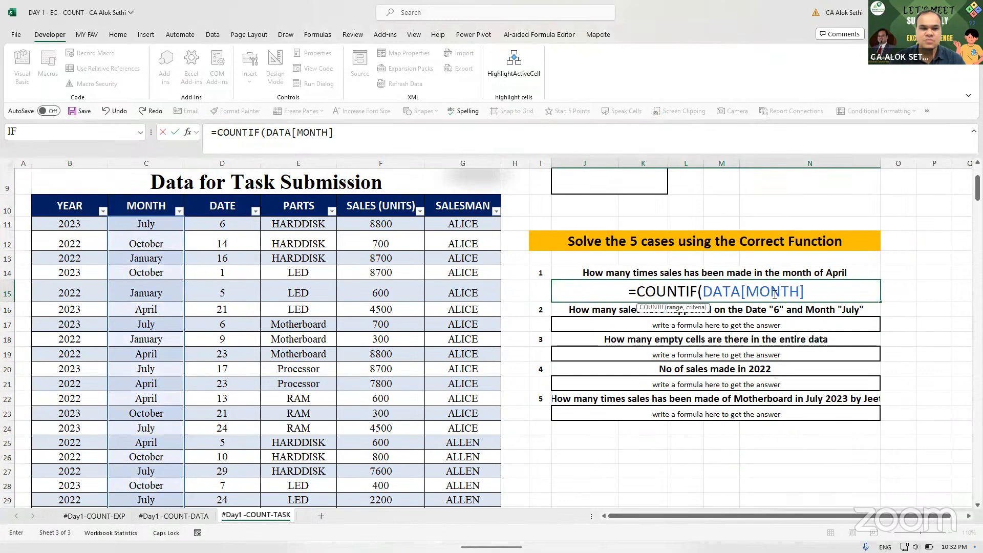
type(",")
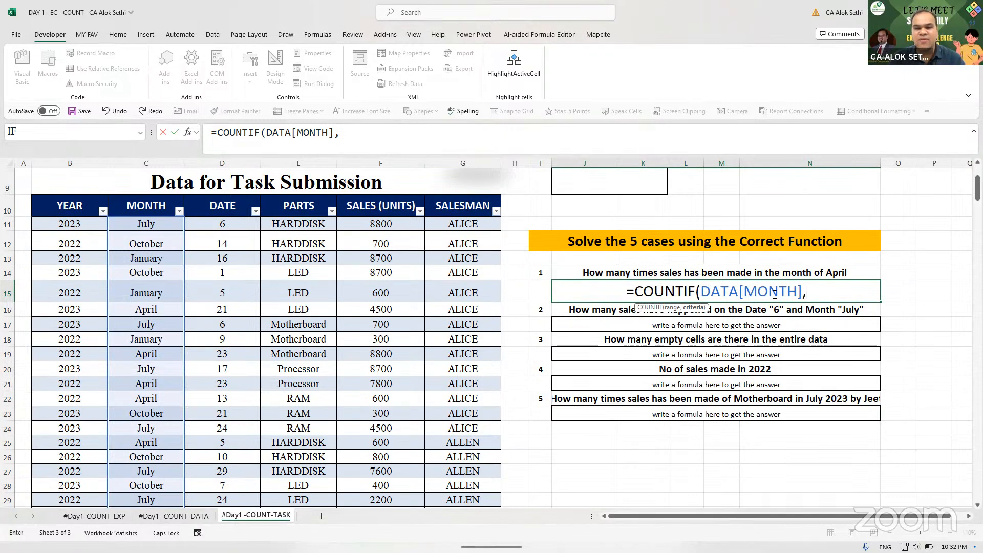
type("\"aPR")
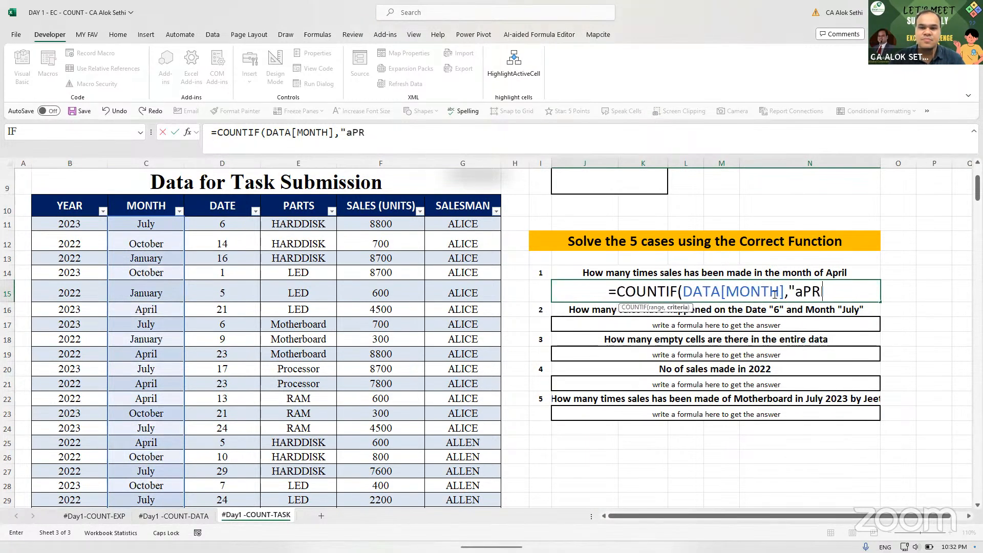
key("BackSpace")
key("BackSpace")
key("BackSpace")
type("A")
key("Caps_Lock")
type("pri")
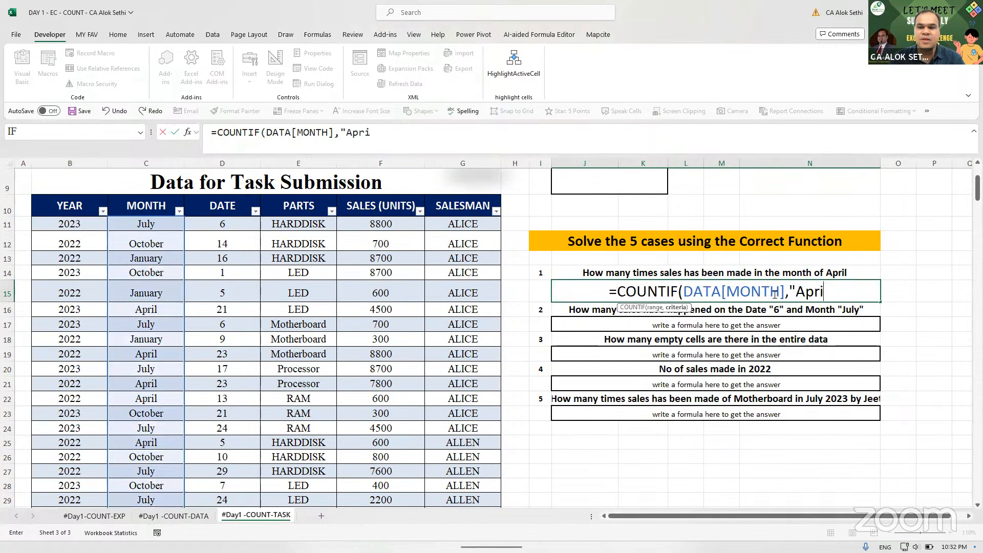
type("l")
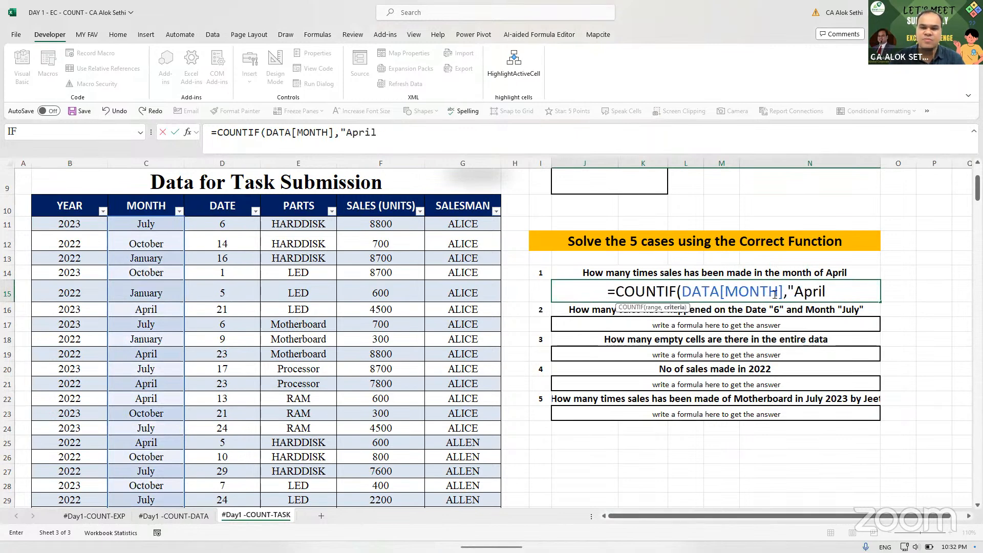
type("\")")
key("Return")
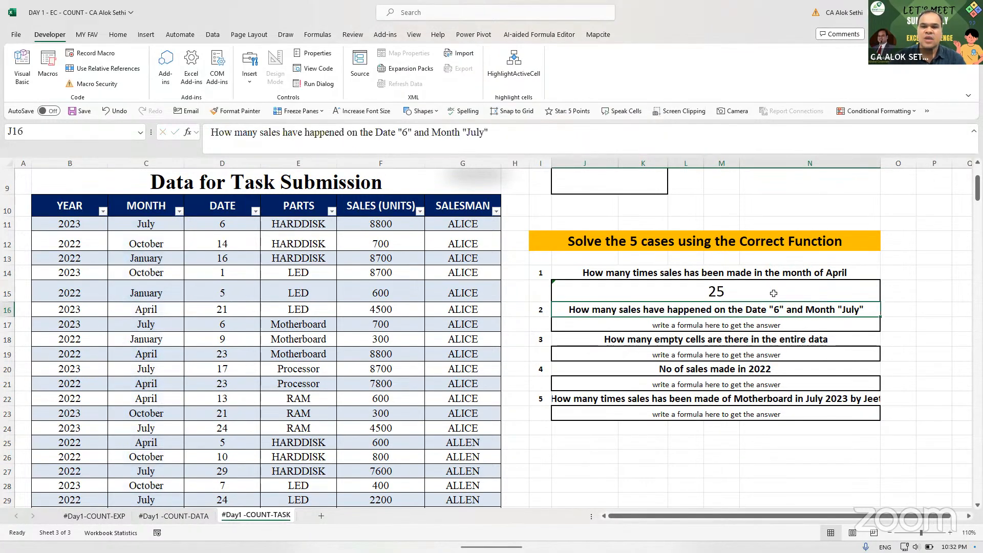
left_click(773, 293)
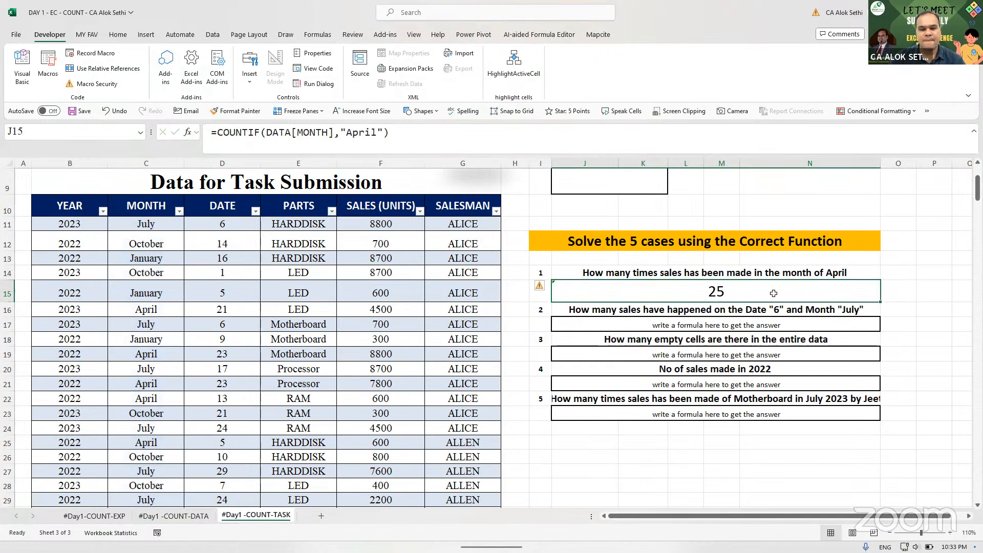
- Inspect J15's April COUNTIF formula (result 25) and leave it unchanged
double_click(772, 293)
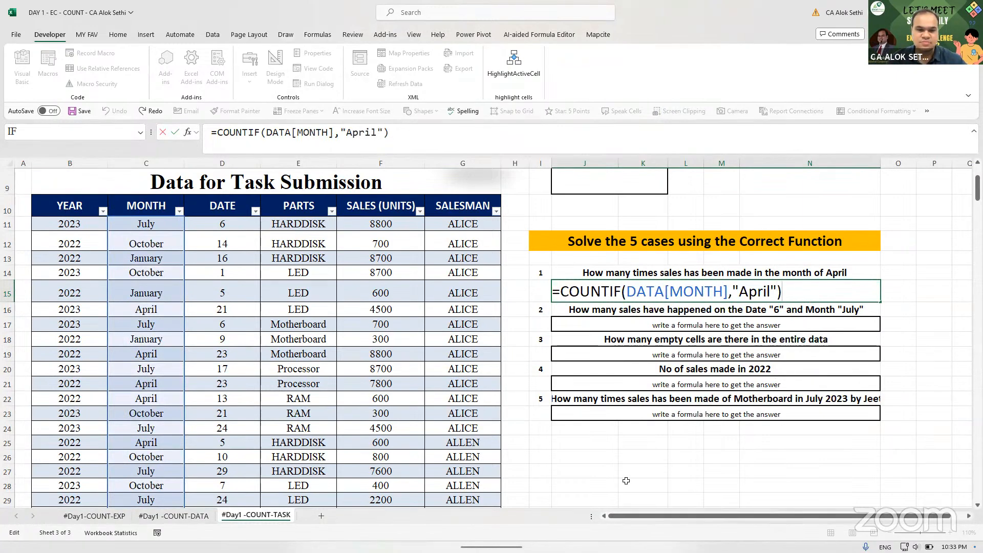
key("alt+Tab")
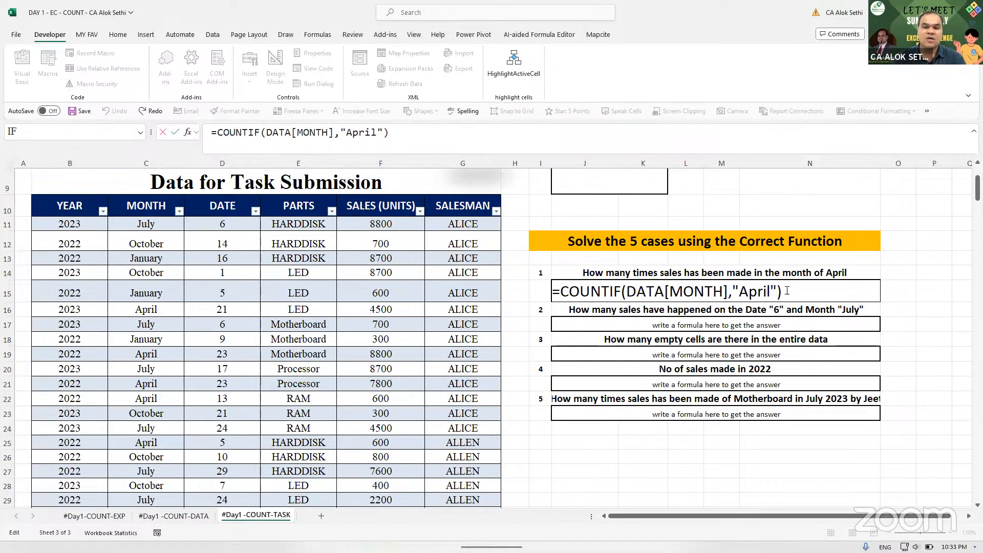
key("ctrl+Return")
- Clear J15 and filter the sales table's MONTH column to April only
key("Delete")
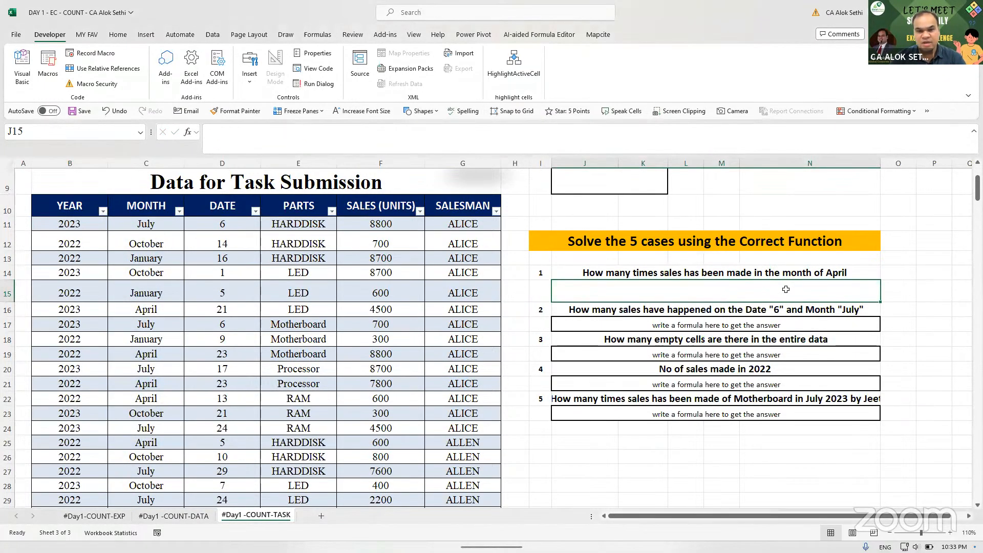
left_click(178, 211)
left_click(78, 345)
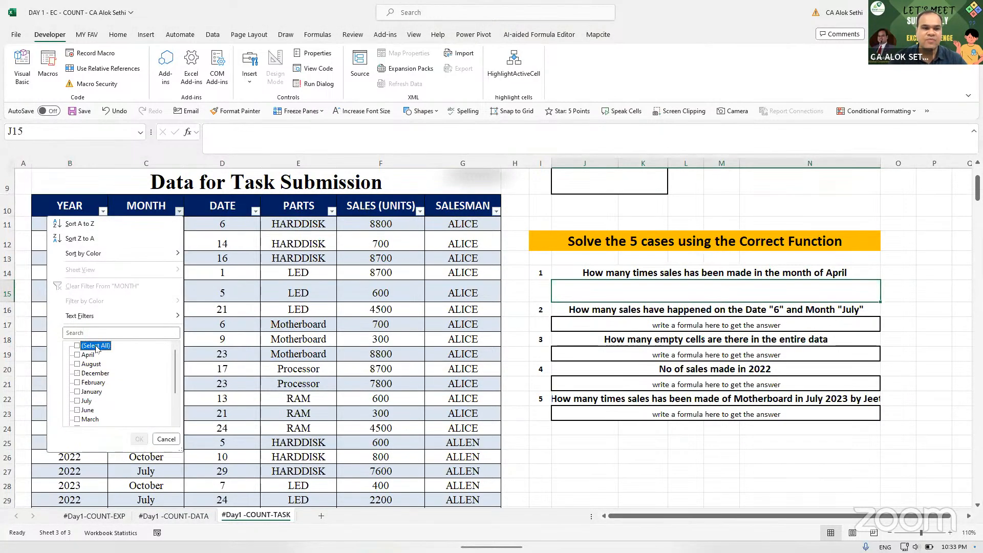
left_click(86, 355)
left_click(138, 439)
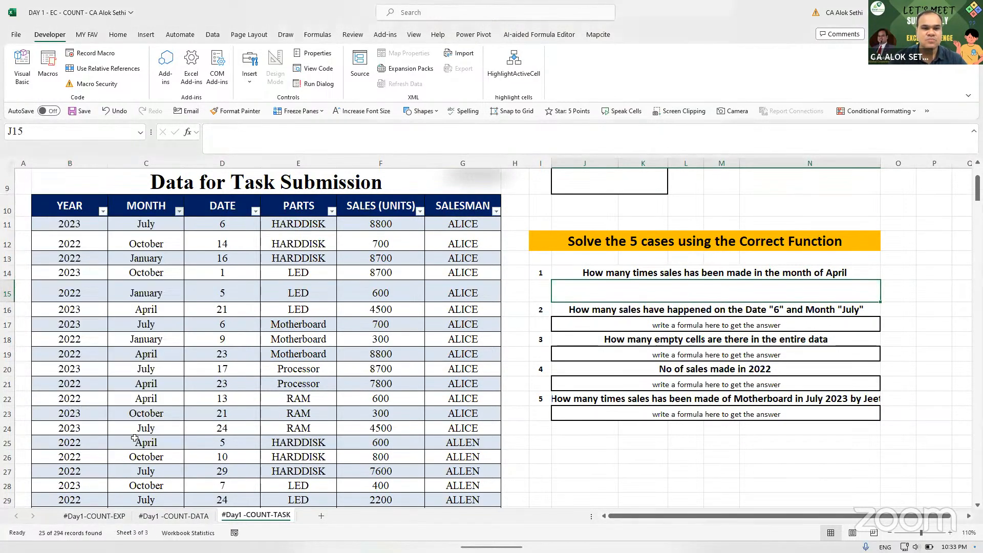
- Fill the blank April sales cell F180 dark navy
scroll(346, 404, "down", 1)
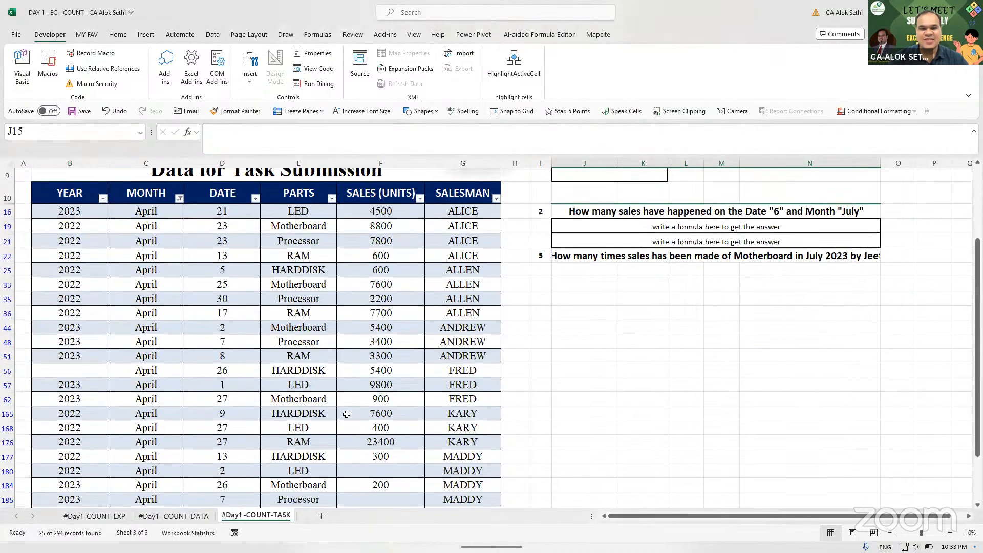
scroll(346, 414, "down", 2)
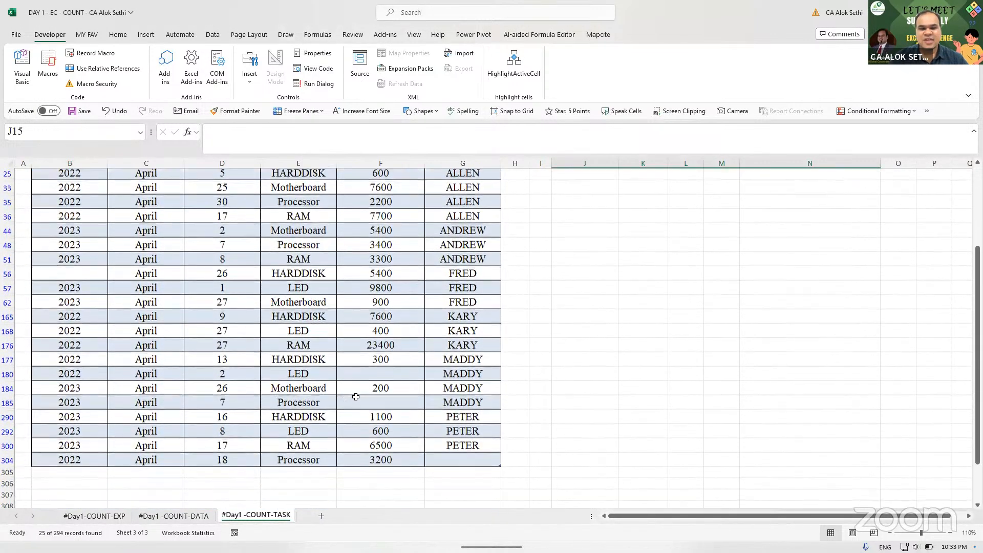
left_click(366, 398)
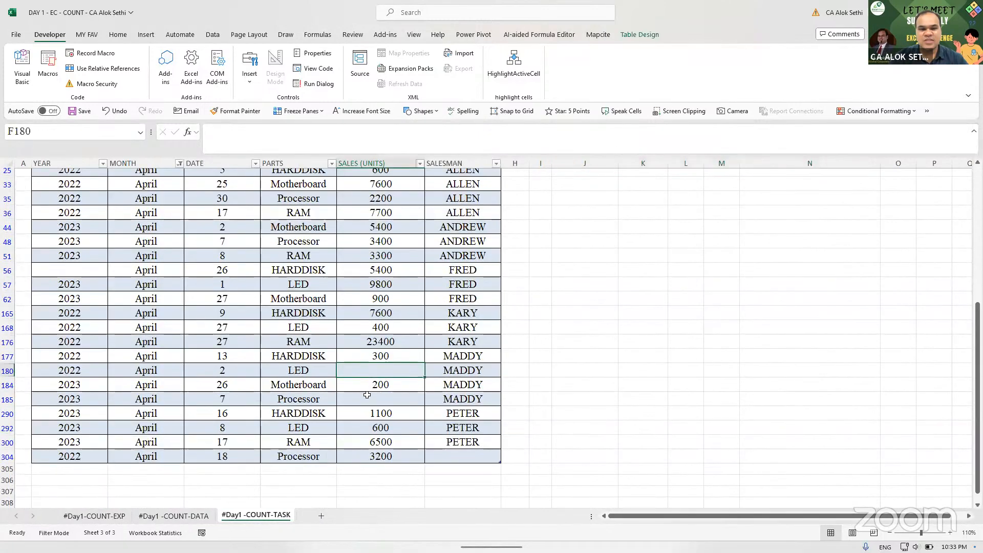
left_click(370, 369)
left_click(370, 402)
left_click(370, 372)
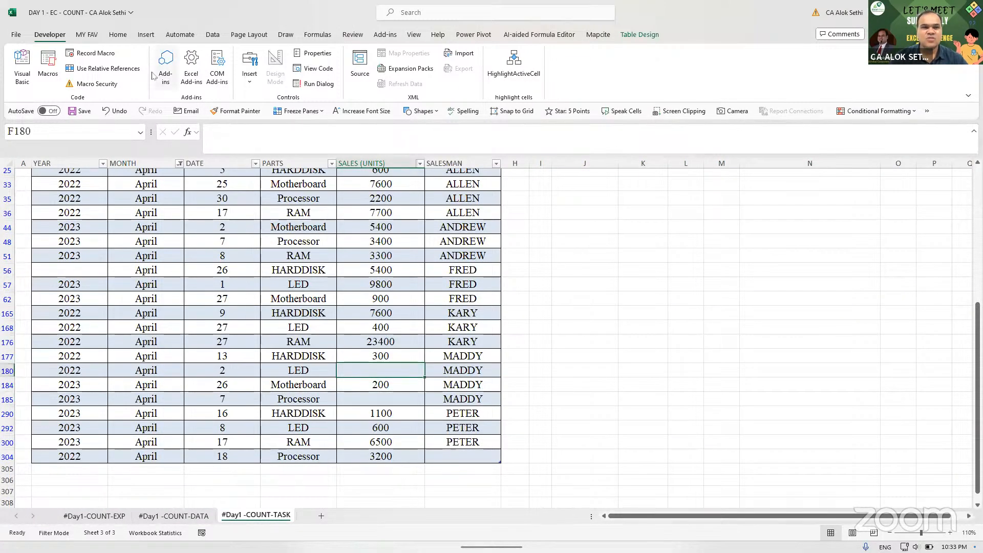
left_click(118, 35)
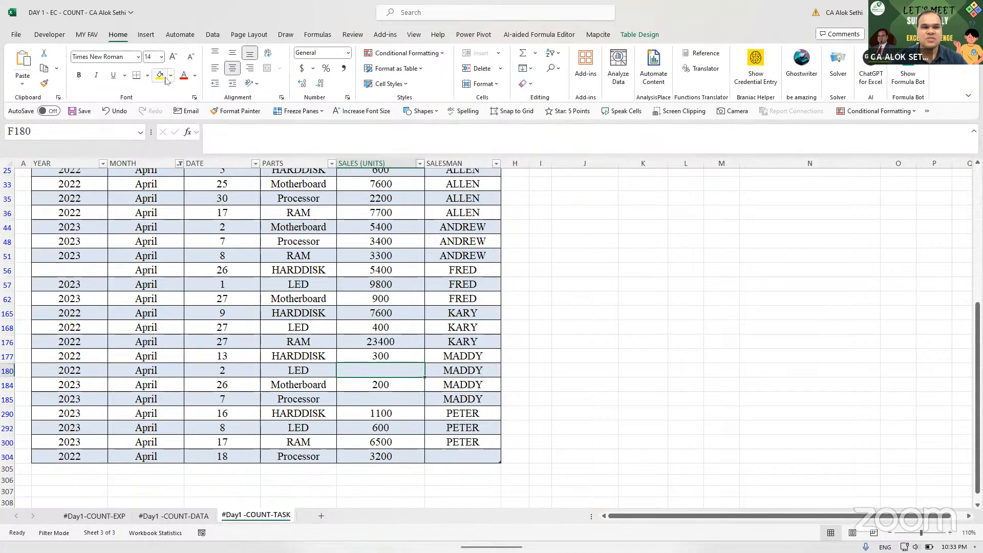
left_click(170, 75)
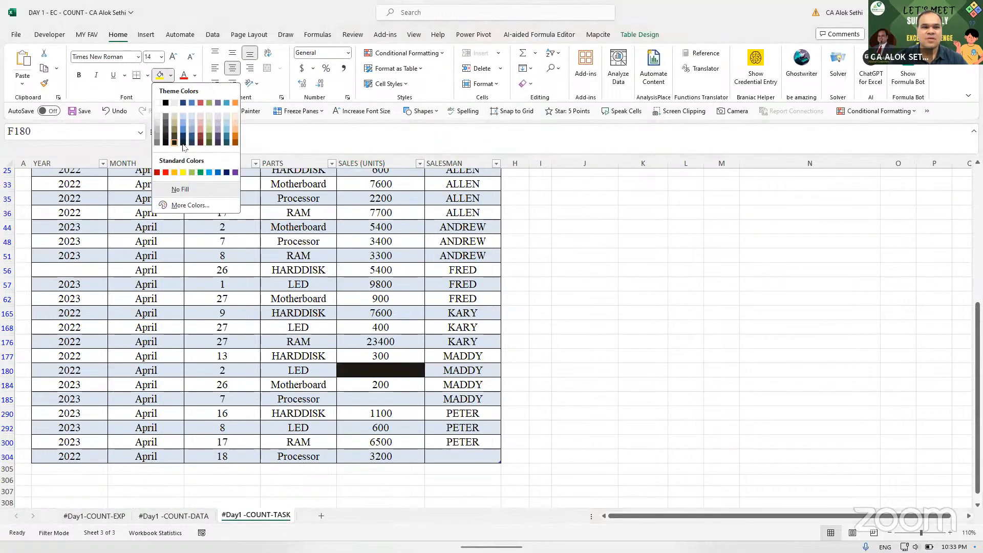
left_click(183, 140)
- Fill the blank April sales cell F185 with the same dark navy
left_click(350, 399)
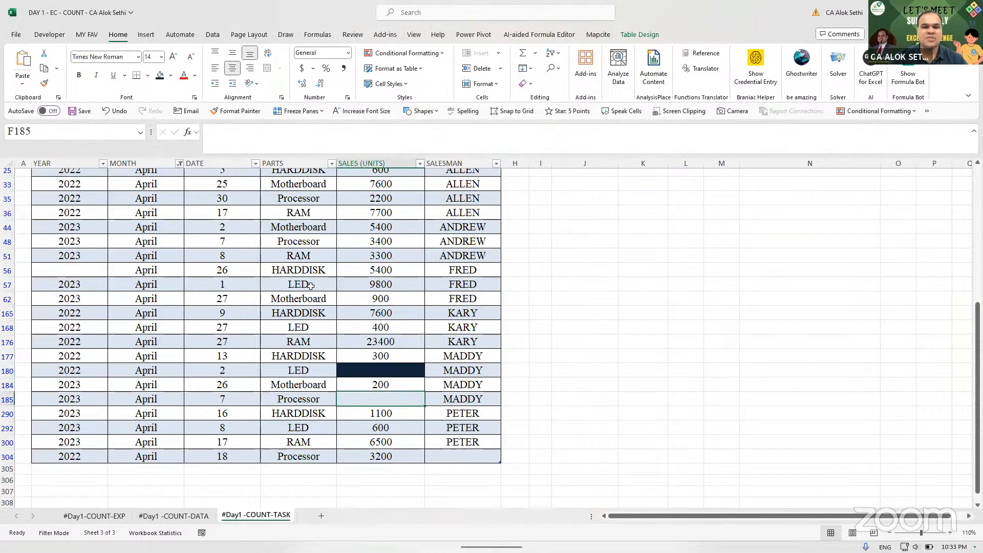
left_click(160, 75)
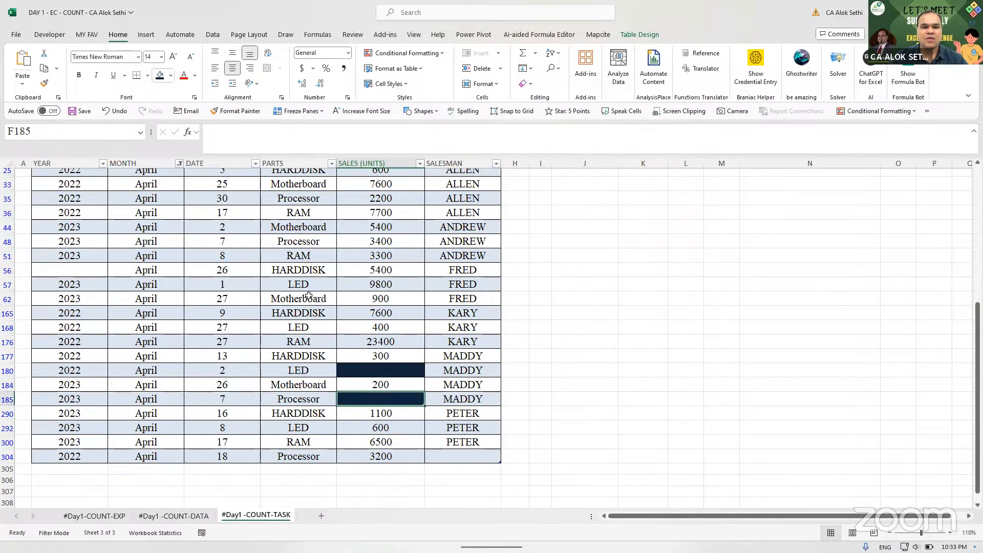
scroll(317, 299, "up", 5)
scroll(317, 300, "up", 1)
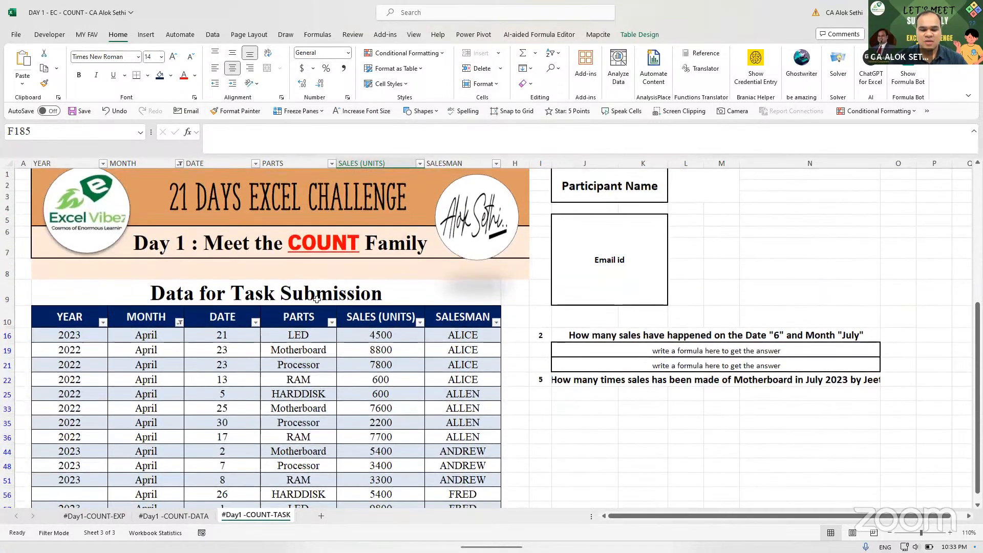
key("Down")
key("ctrl+shift+l")
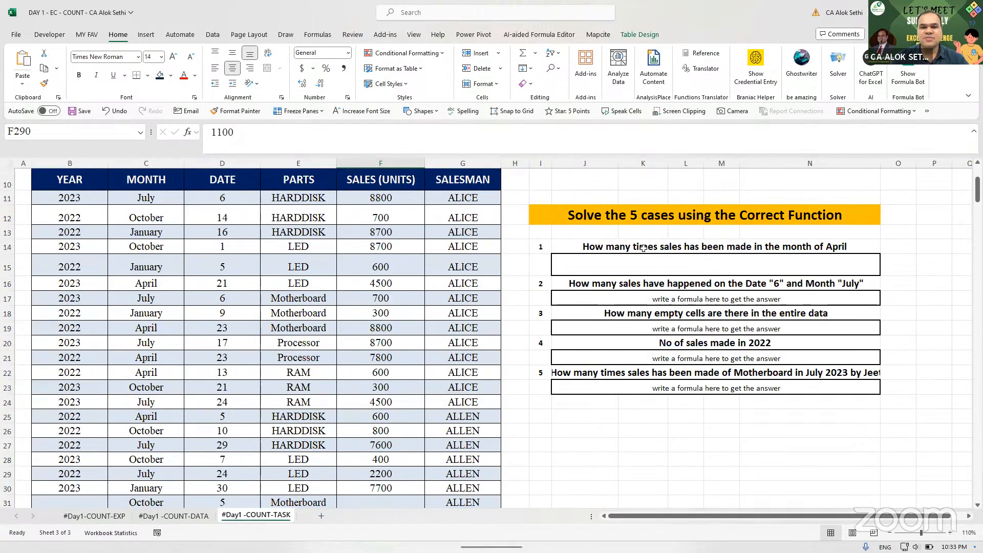
left_click(434, 358)
left_click(375, 355)
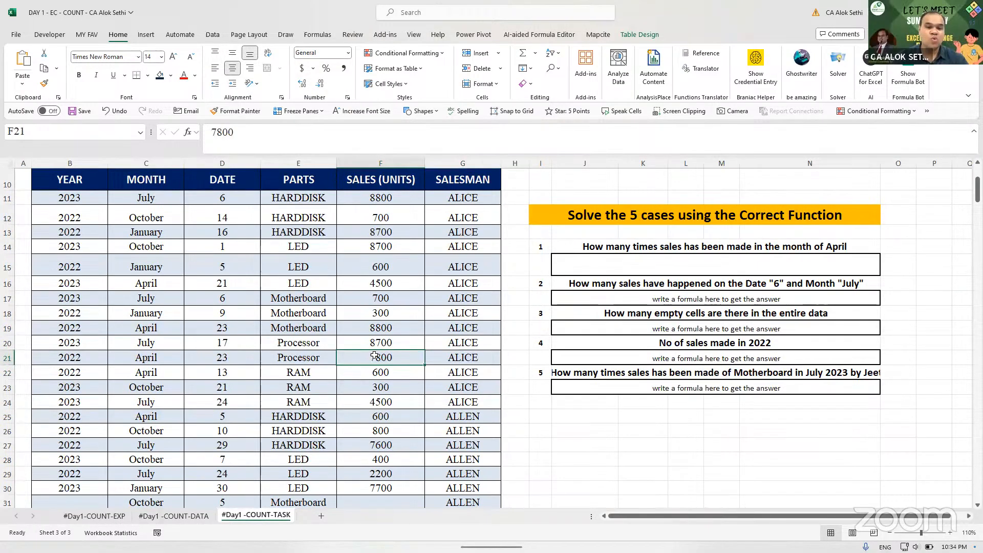
key("ctrl+Down")
key("Down")
scroll(375, 355, "down", 19)
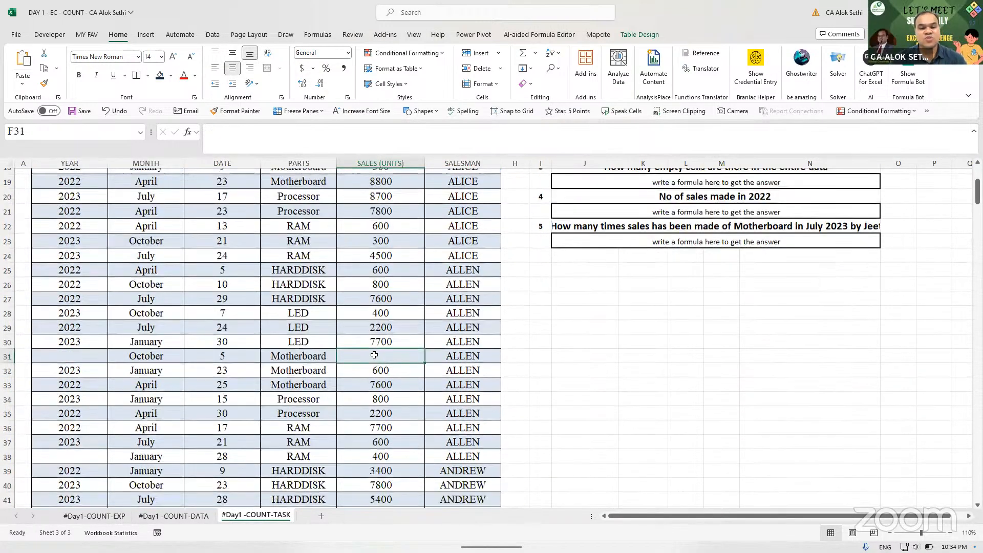
scroll(374, 355, "down", 20)
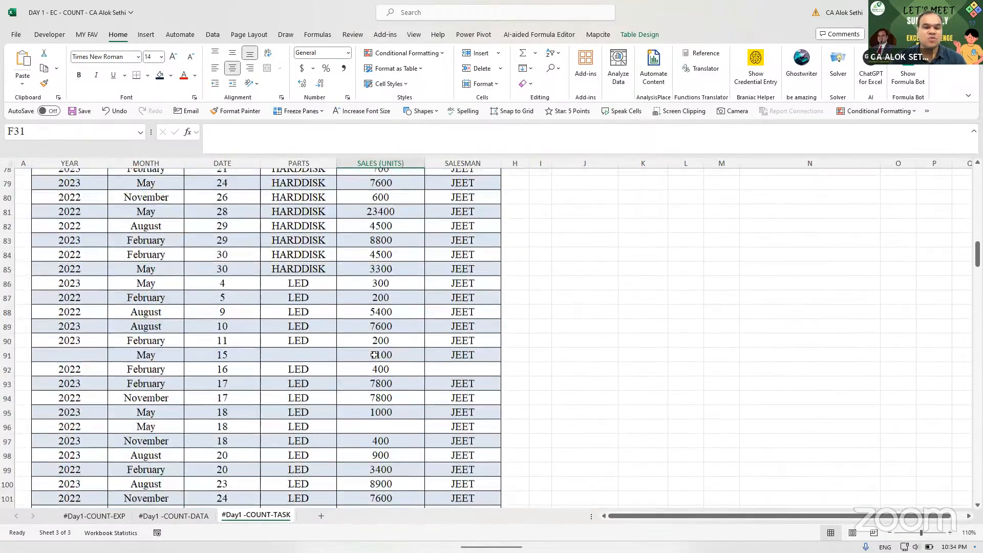
scroll(374, 355, "down", 13)
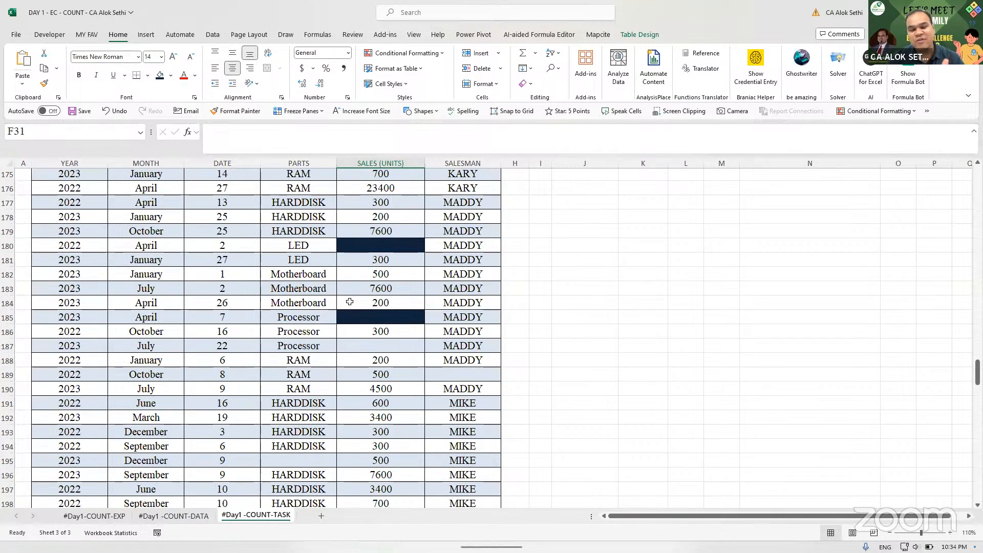
mouse_move(534, 530)
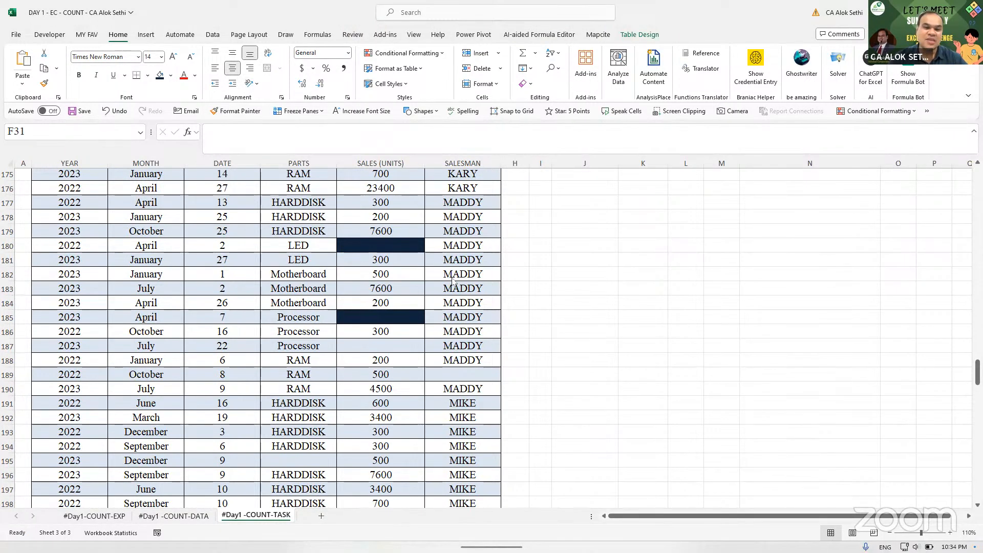
key("Up")
key("Up")
key("Up")
key("Up")
key("Up")
key("Up")
key("Up")
key("Up")
key("Up")
key("Up")
key("Up")
key("Up")
key("Up")
key("Up")
key("Up")
key("Up")
key("Up")
key("Up")
key("Up")
key("Up")
key("Up")
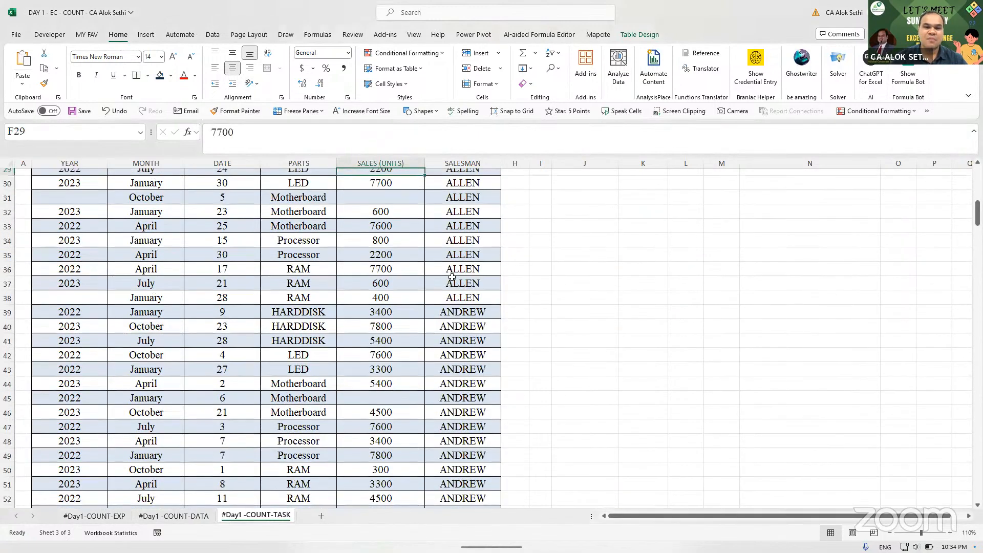
key("Down")
key("Down")
key("Down")
key("Down")
key("Down")
key("Down")
key("Down")
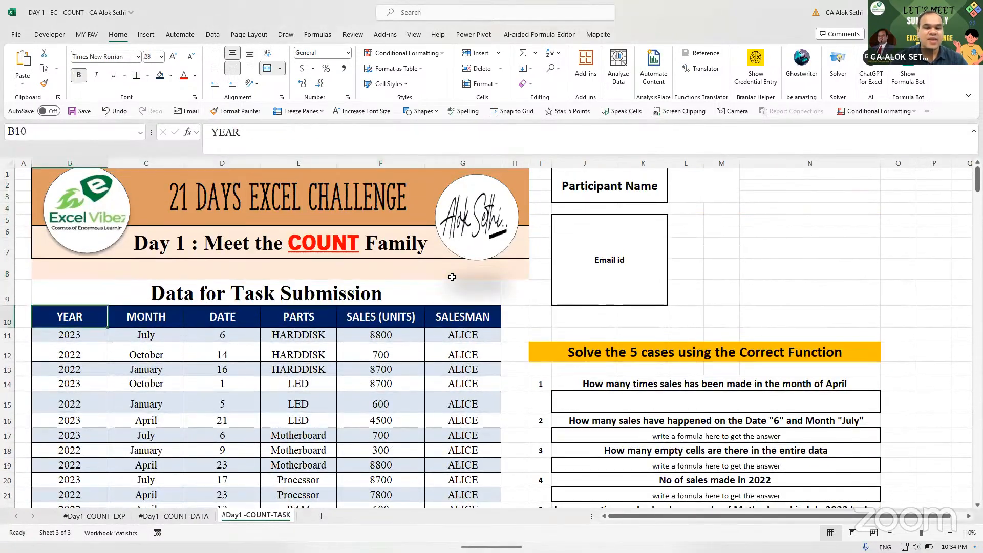
key("Right")
key("Right")
key("Down")
key("Down")
key("Down")
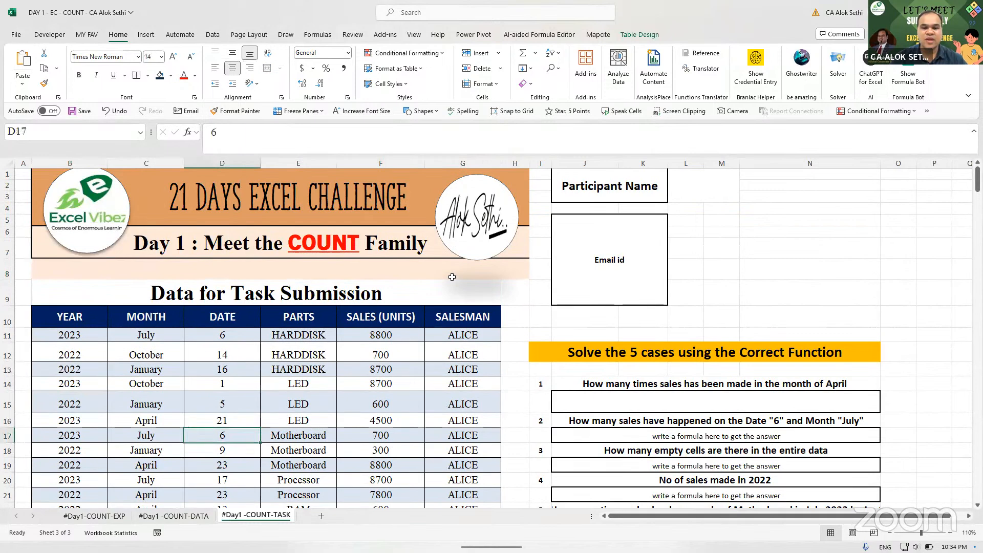
left_click(598, 412)
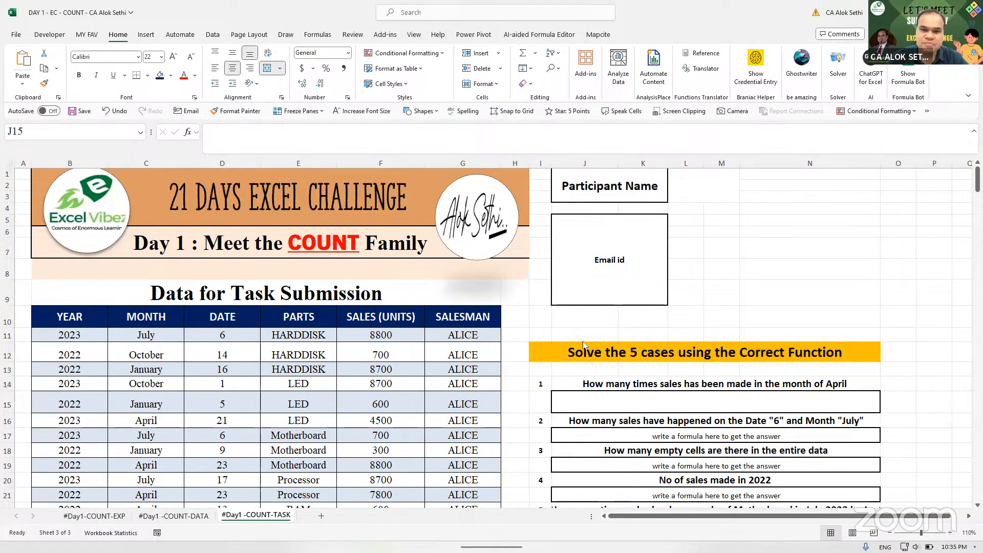
- Type =countif(data[month],"April") in J15, fix the quote, and start -countblank(data[sales
left_click(597, 405)
type("=")
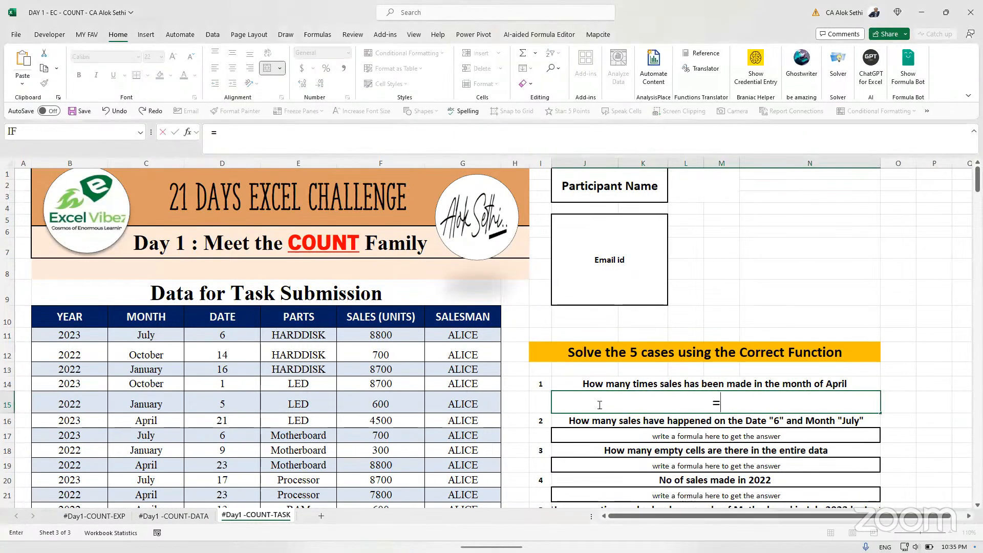
type("count")
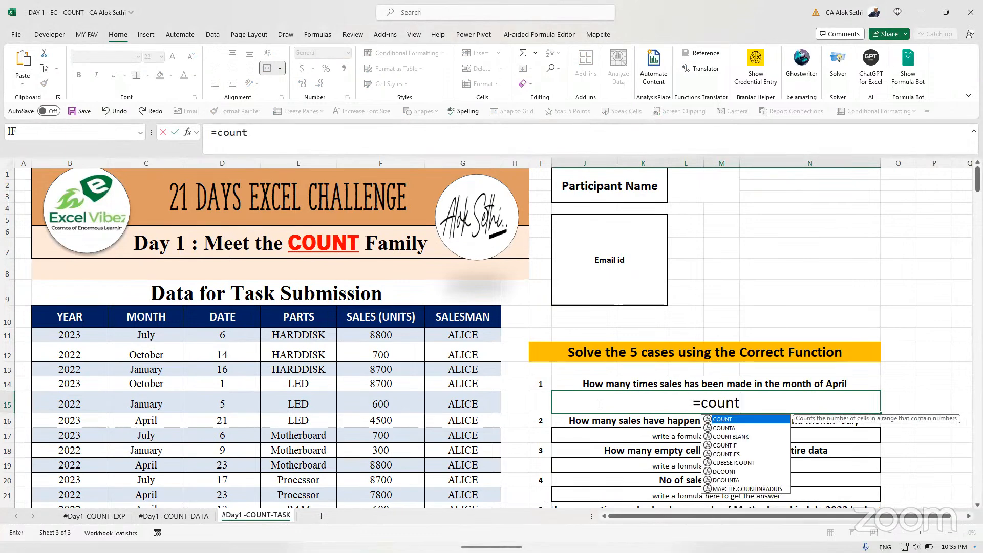
type("if(")
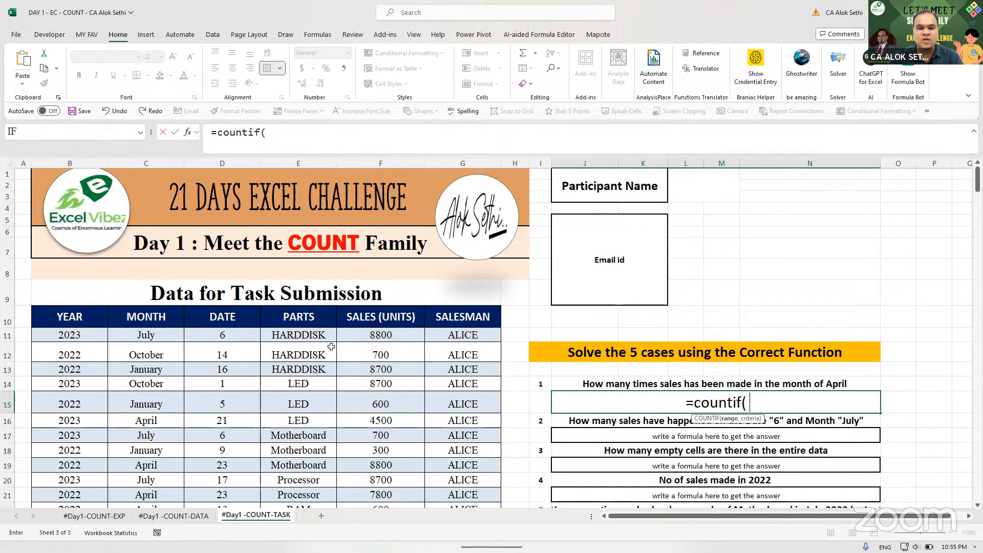
type("data[")
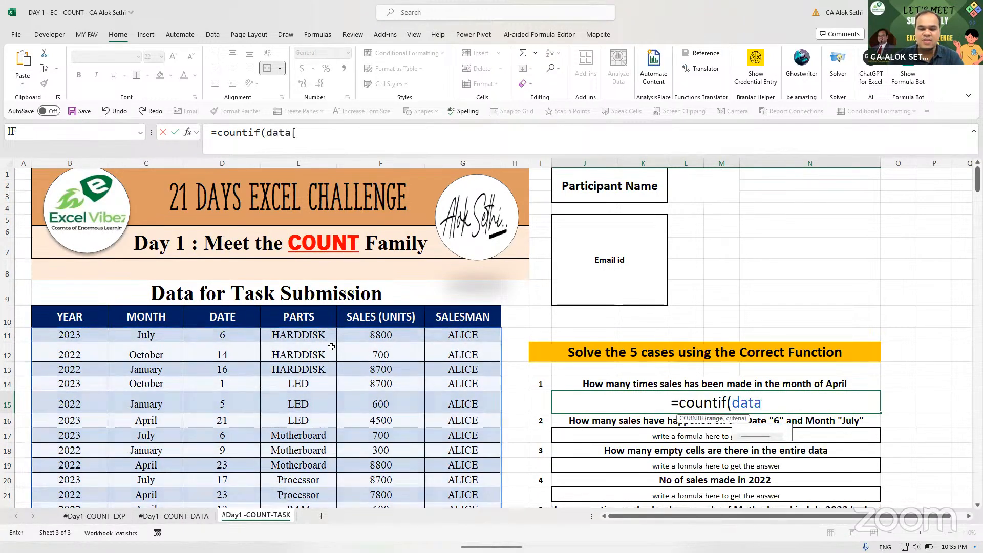
type("month")
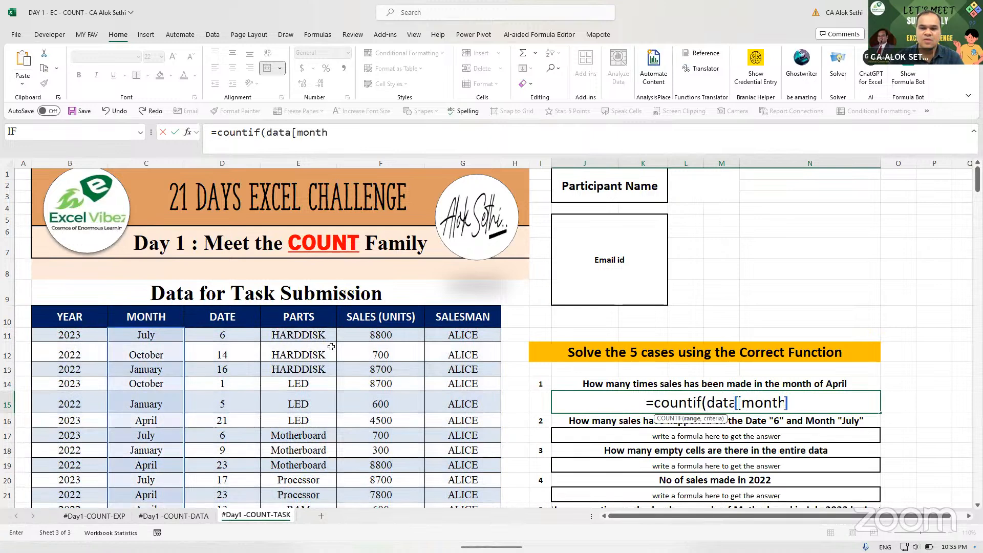
type("],\"A")
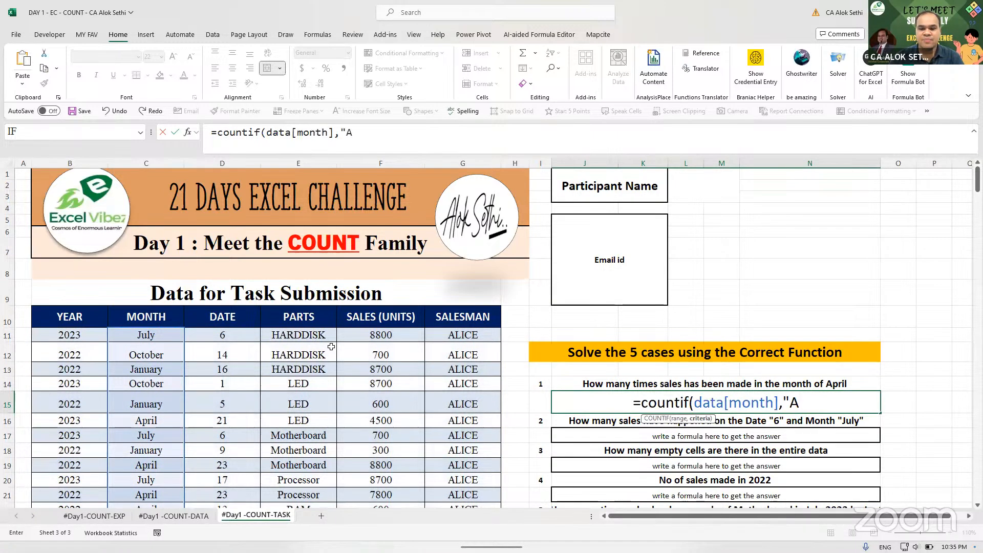
type("pril)")
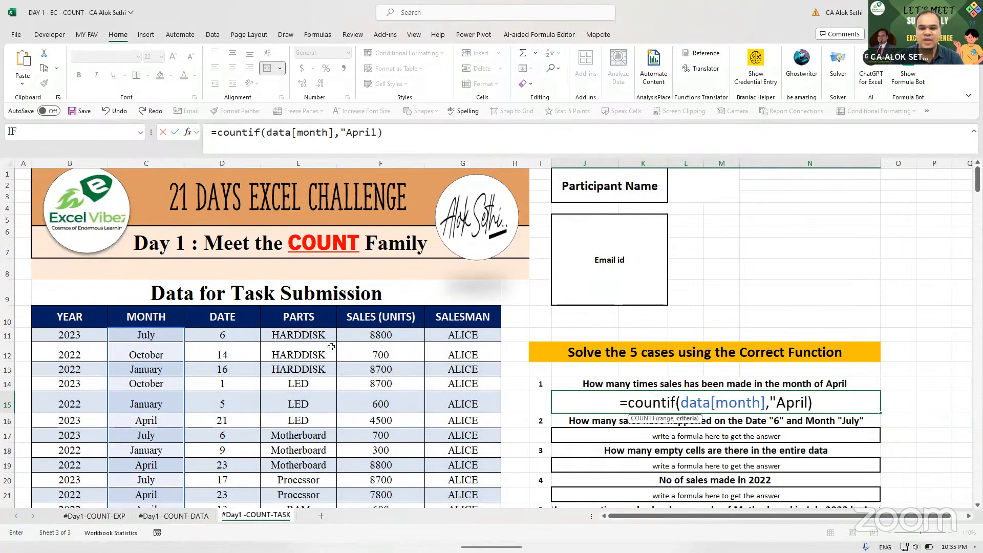
key("BackSpace")
type("\"")
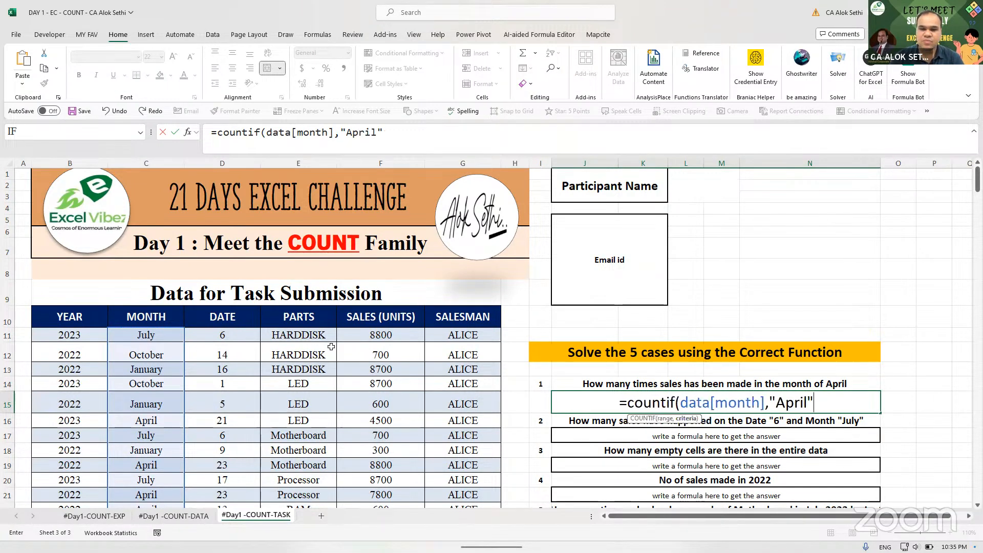
type(")-")
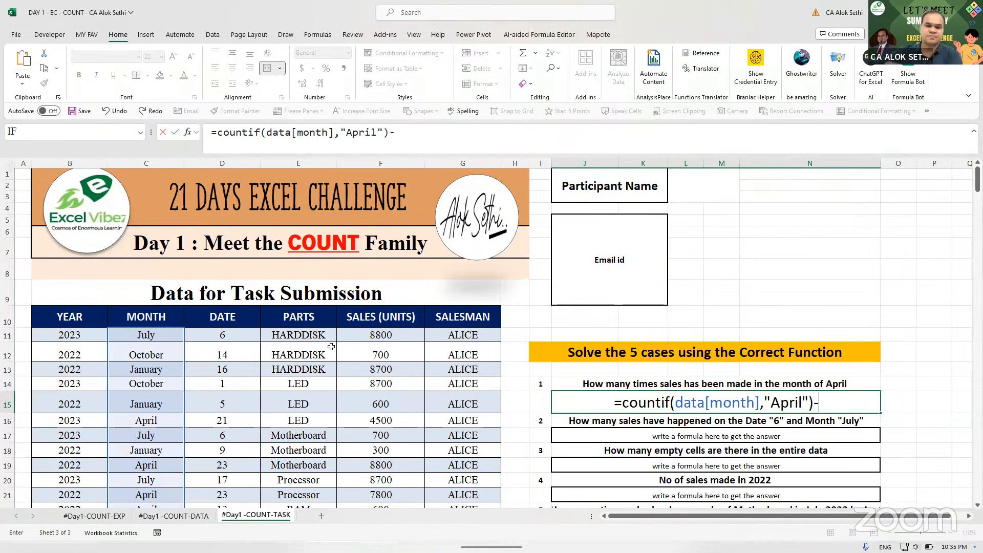
type("count")
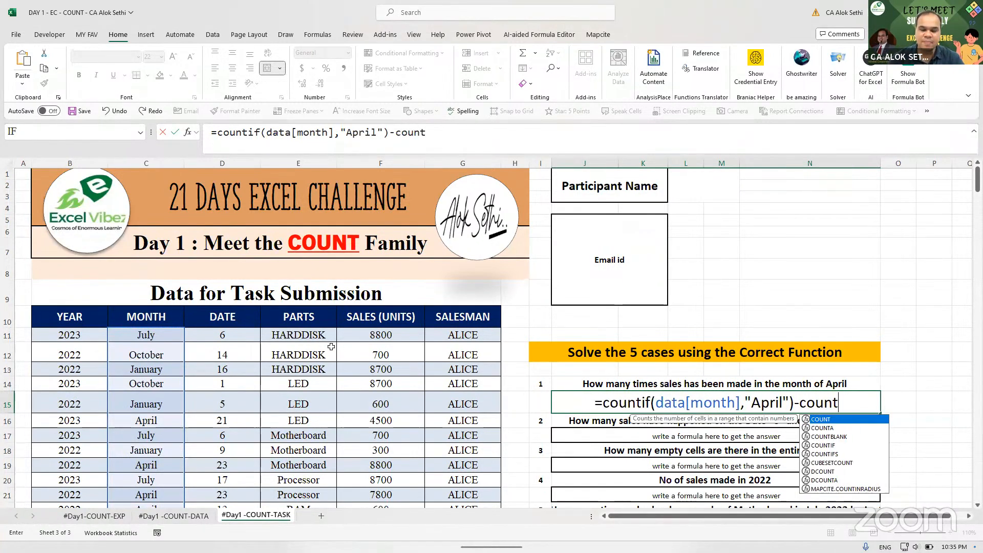
type("blank")
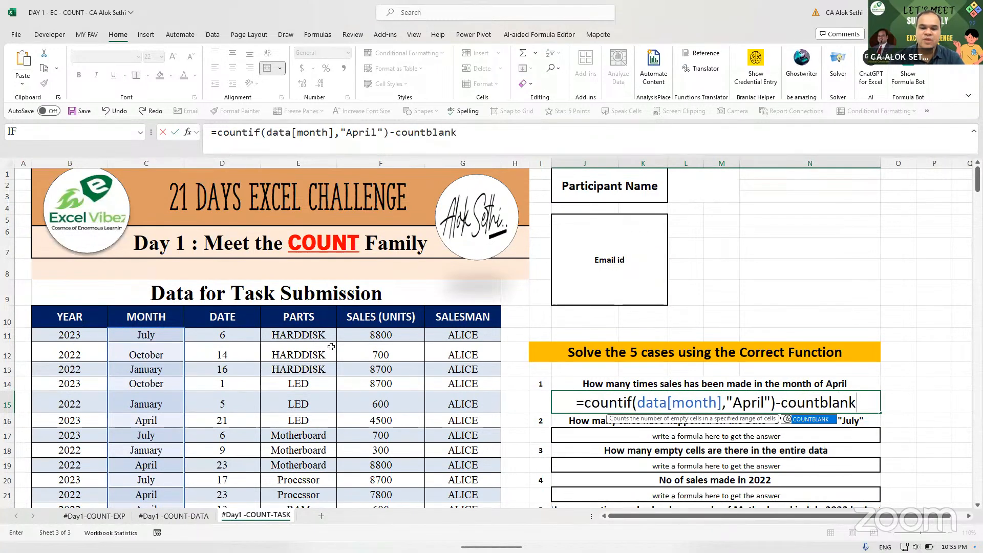
type("(")
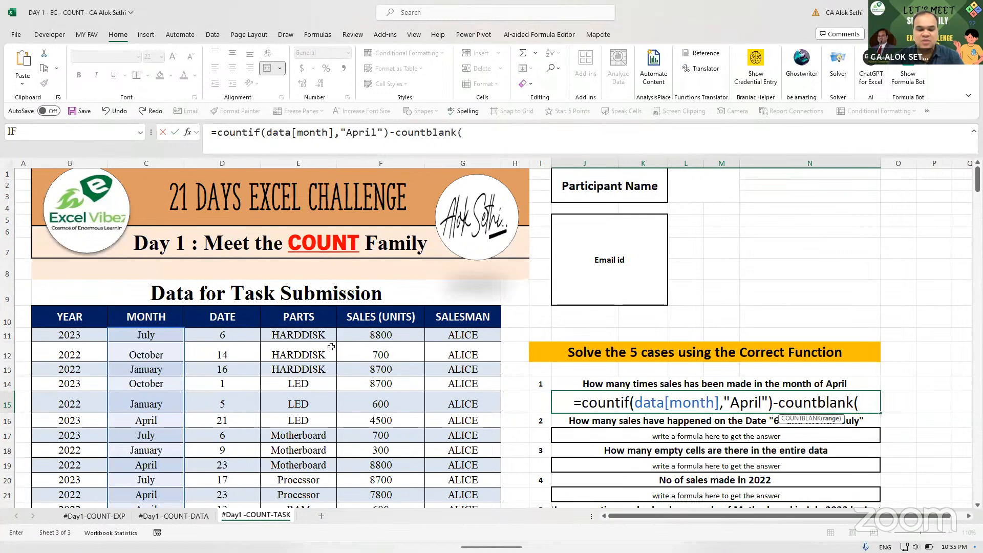
type("data")
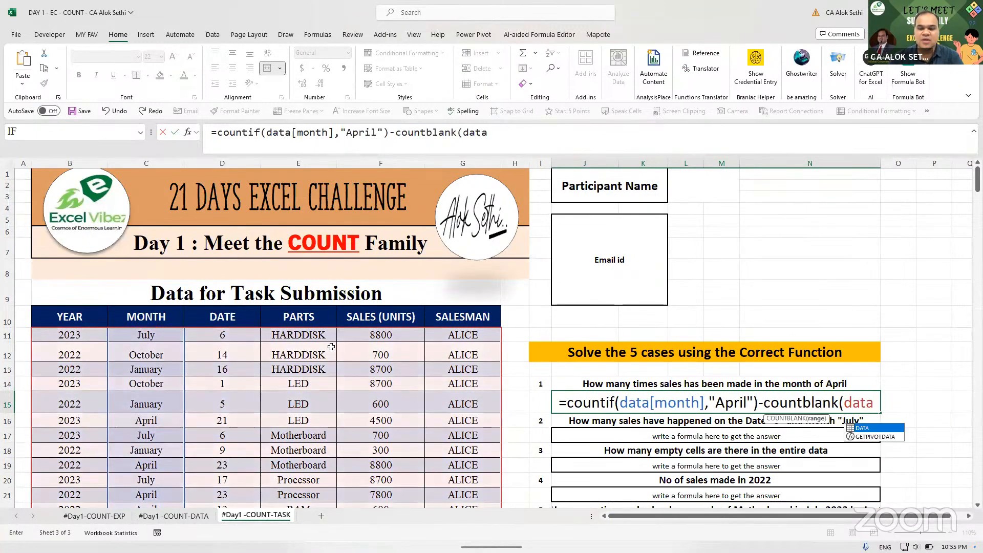
type("[sales")
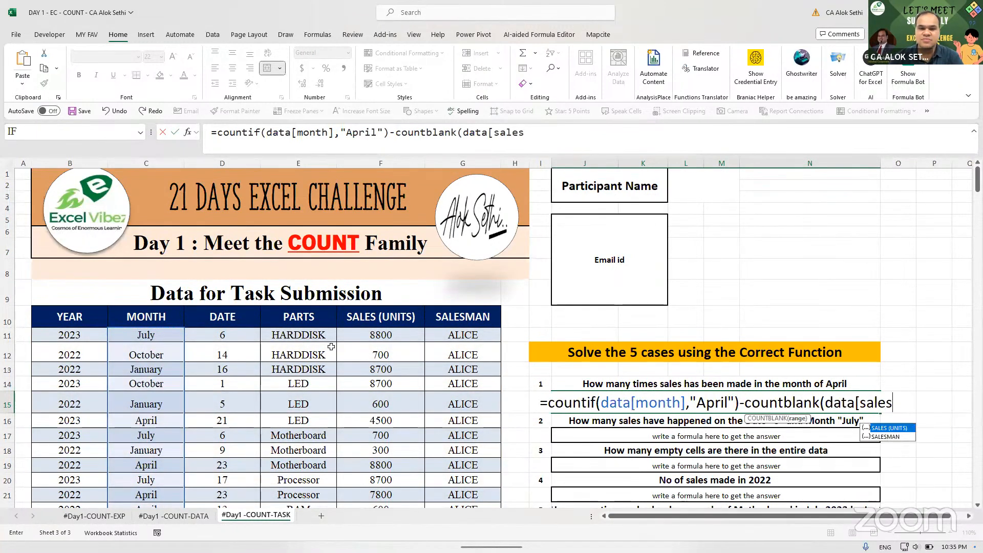
- Finish the formula with the SALES (UNITS) column and enter it, triggering Excel's formula warning
key("Tab")
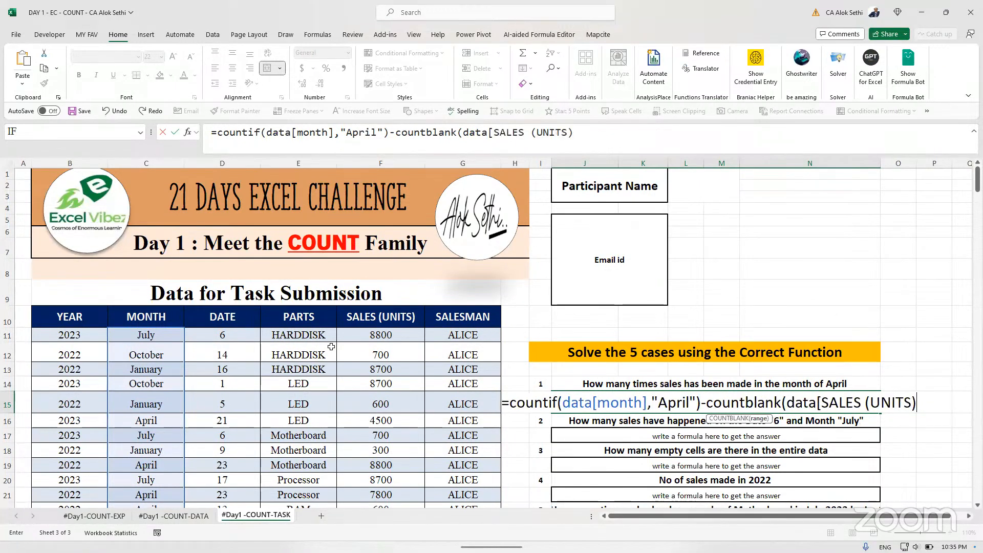
type(")")
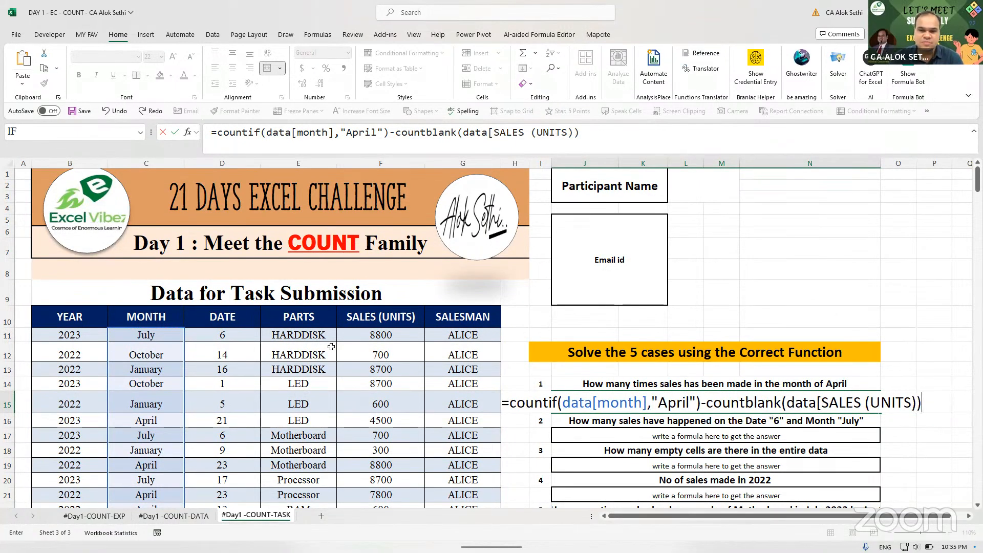
key("Return")
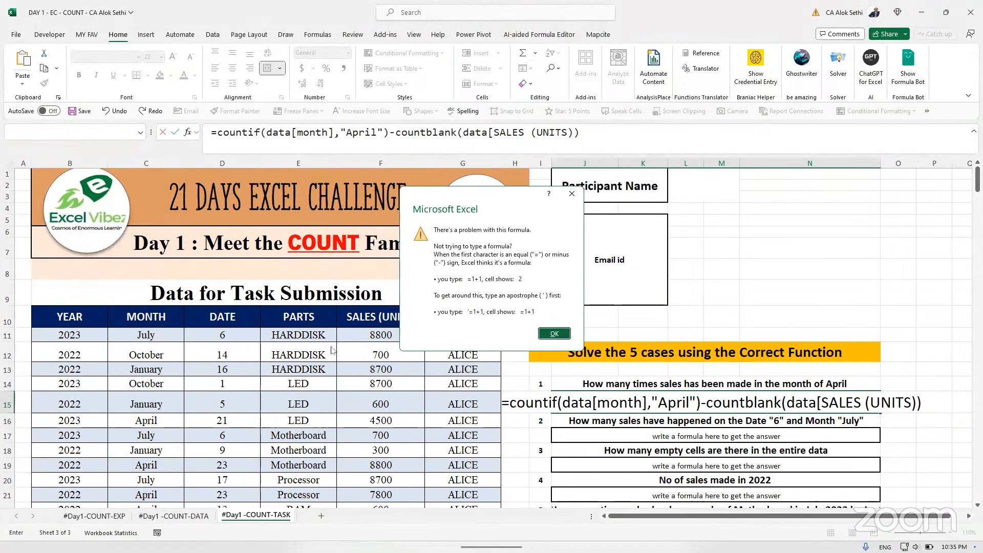
- Dismiss the warning, erase the faulty formula and cancel, leaving J15 empty
key("Return")
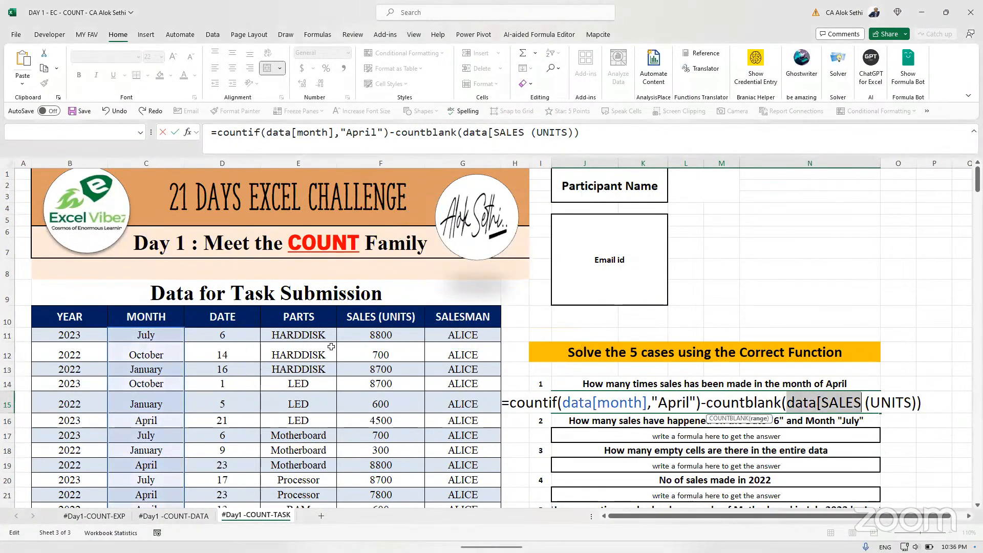
key("Left")
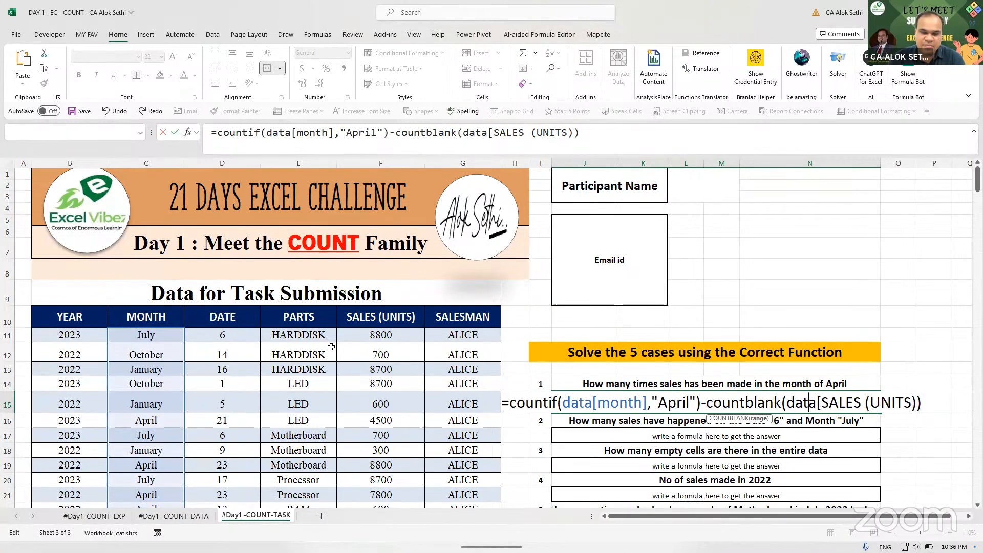
key("Right")
key("Right")
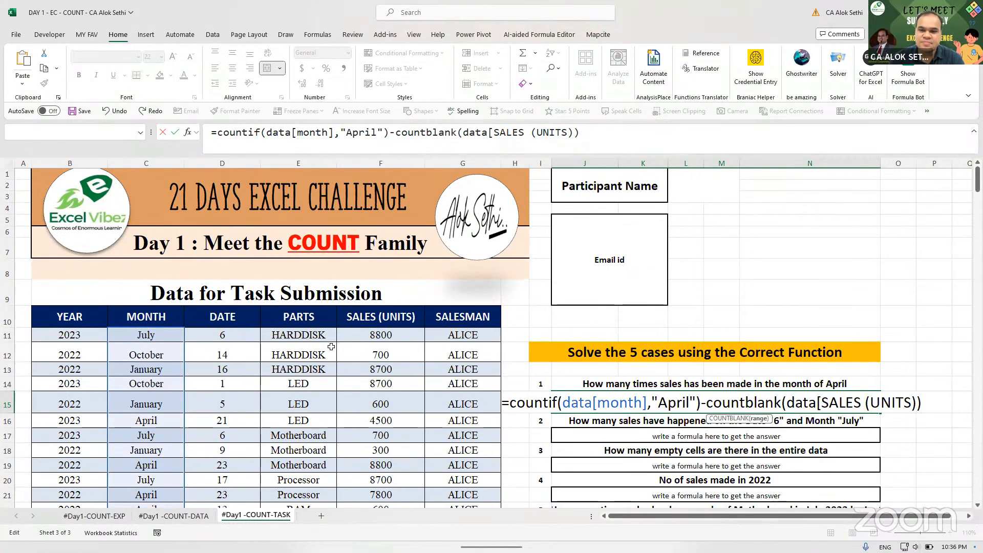
key("BackSpace")
key("BackSpace")
key("BackSpace")
key("BackSpace")
key("BackSpace")
key("BackSpace")
key("BackSpace")
key("BackSpace")
key("BackSpace")
key("BackSpace")
key("BackSpace")
key("BackSpace")
key("BackSpace")
key("BackSpace")
key("BackSpace")
key("BackSpace")
key("BackSpace")
key("BackSpace")
key("BackSpace")
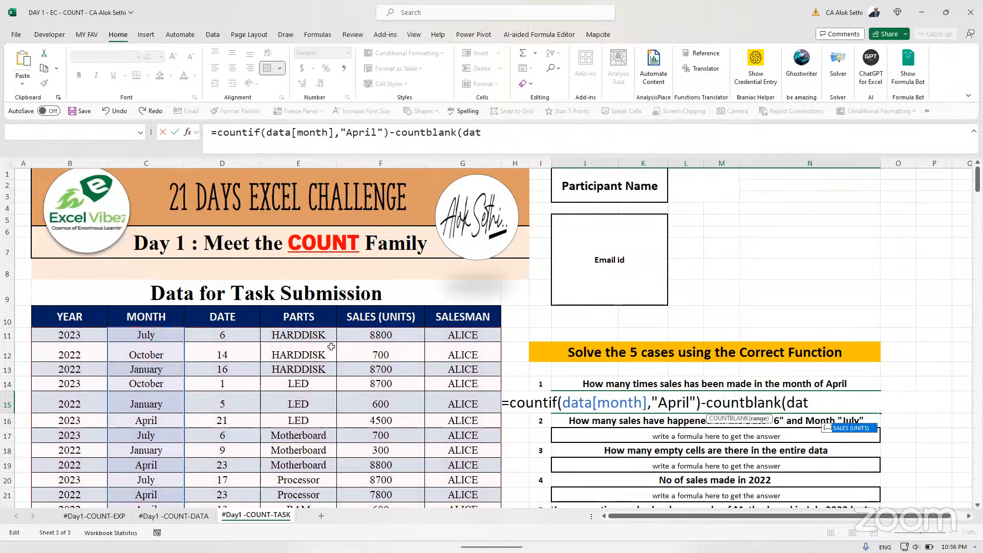
key("BackSpace")
key("BackSpace")
key("BackSpace")
key("BackSpace")
key("BackSpace")
key("BackSpace")
key("BackSpace")
key("BackSpace")
key("BackSpace")
key("BackSpace")
key("BackSpace")
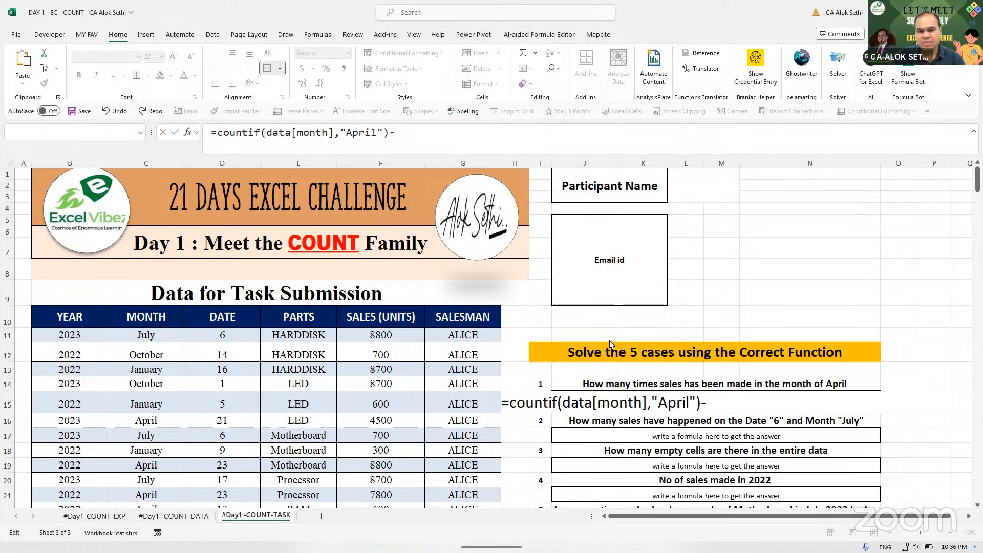
key("BackSpace")
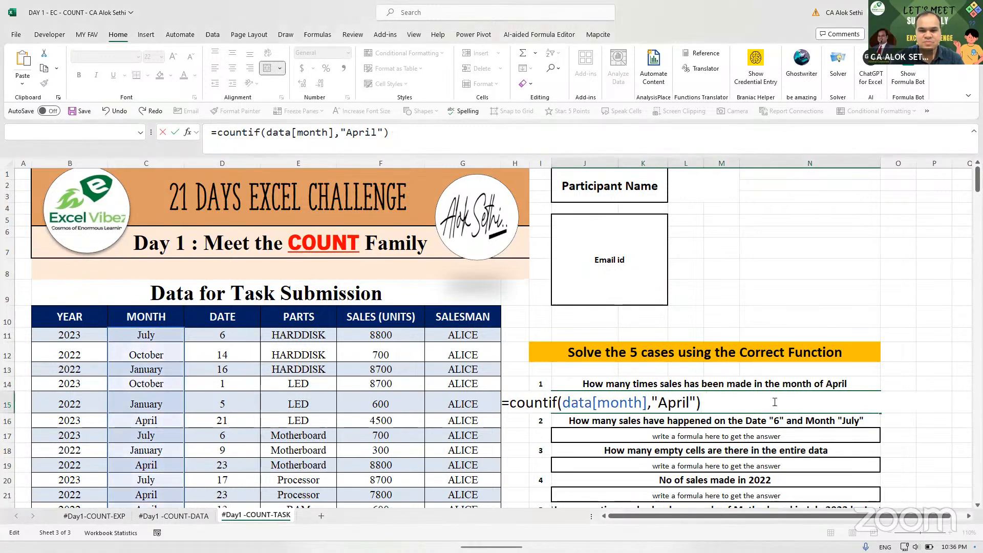
key("BackSpace")
key("BackSpace")
key("BackSpace")
key("BackSpace")
key("BackSpace")
key("BackSpace")
key("BackSpace")
key("BackSpace")
key("BackSpace")
key("BackSpace")
key("BackSpace")
key("BackSpace")
key("BackSpace")
key("BackSpace")
key("BackSpace")
key("BackSpace")
key("BackSpace")
key("BackSpace")
key("BackSpace")
key("BackSpace")
key("Escape")
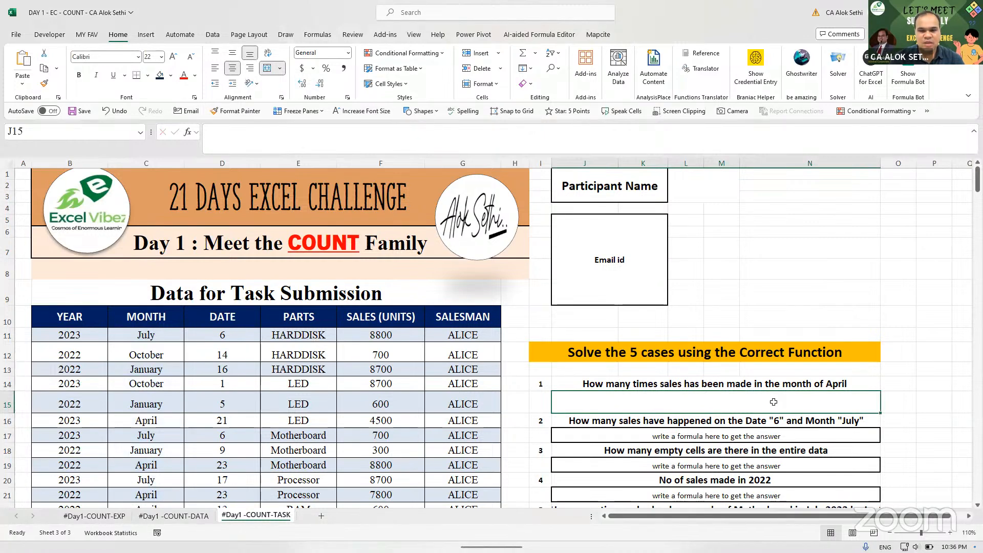
- Paste and enter =COUNTIFS(C11:C304,"April",F11:F304,"<>") in J15, returning 23
double_click(774, 402)
type("=COUNTIFS(C11:C304,\"April\",F11:F304,\"<>\")")
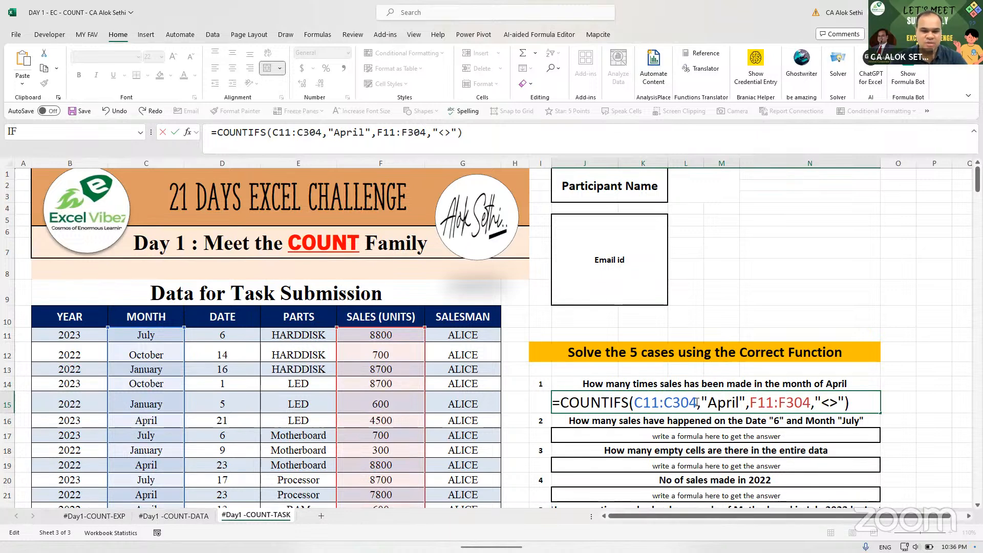
key("Right")
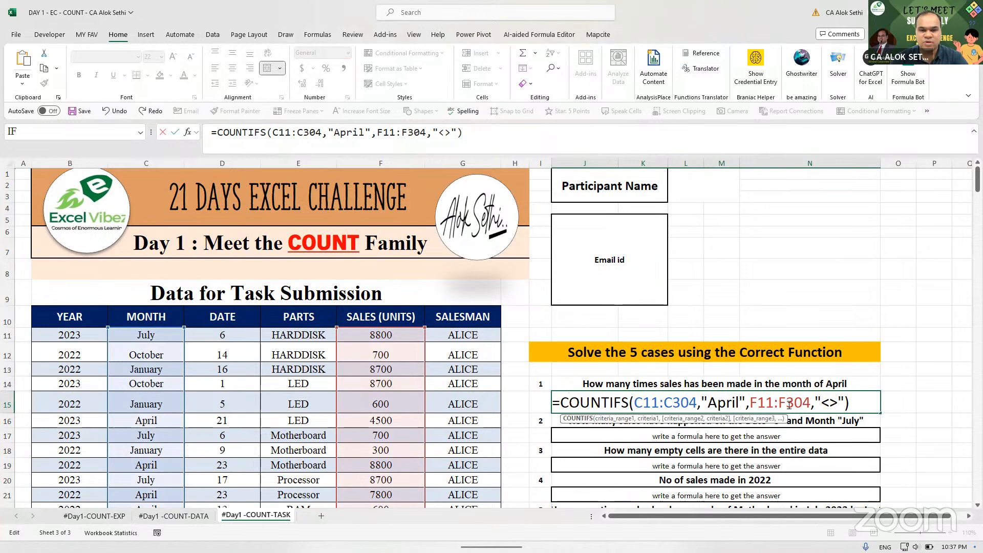
key("Right")
key("Right")
key("Right")
key("Right")
key("Right")
key("Right")
key("Right")
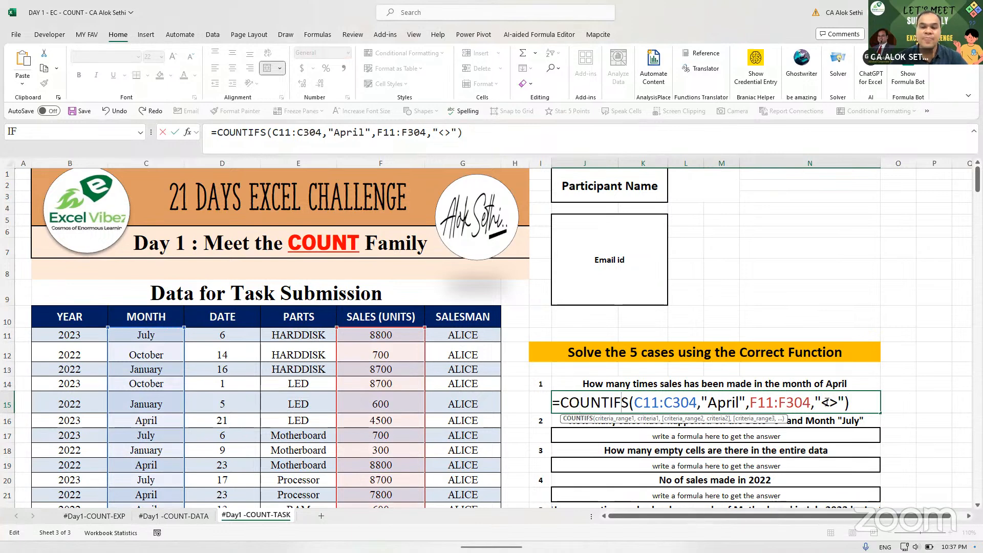
left_click(823, 403)
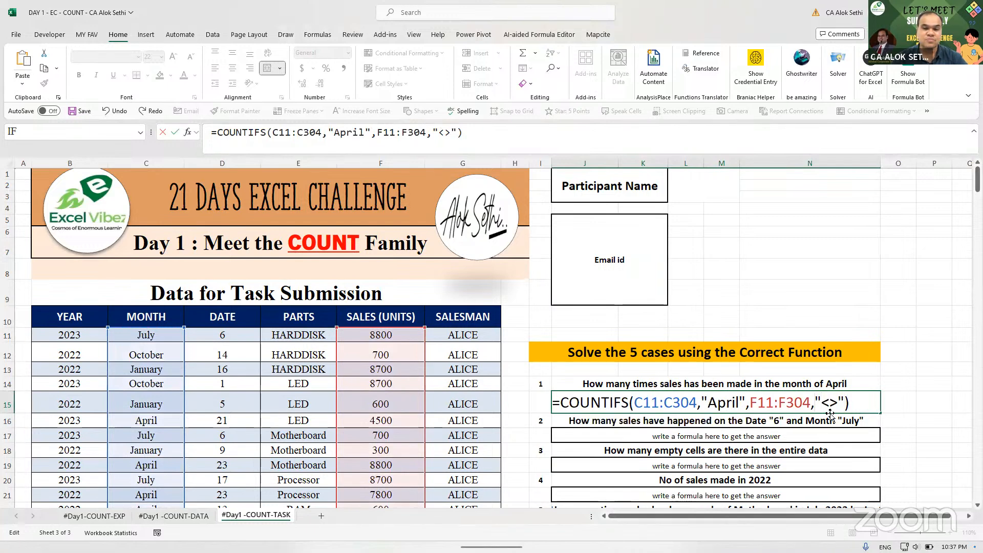
key("Return")
key("Up")
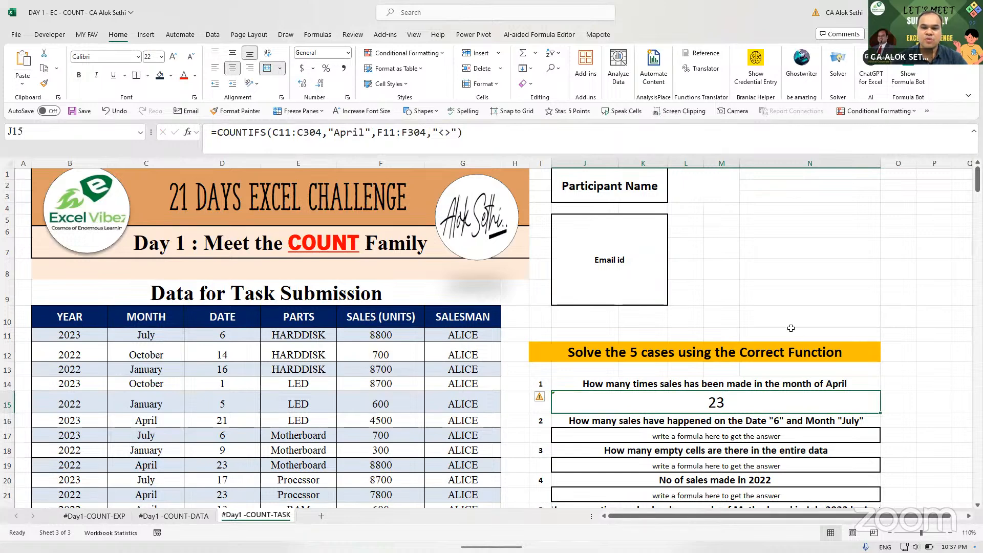
- Edit J15 down to =COUNTIF(F11:F304,"<>"), returning 281
key("F2")
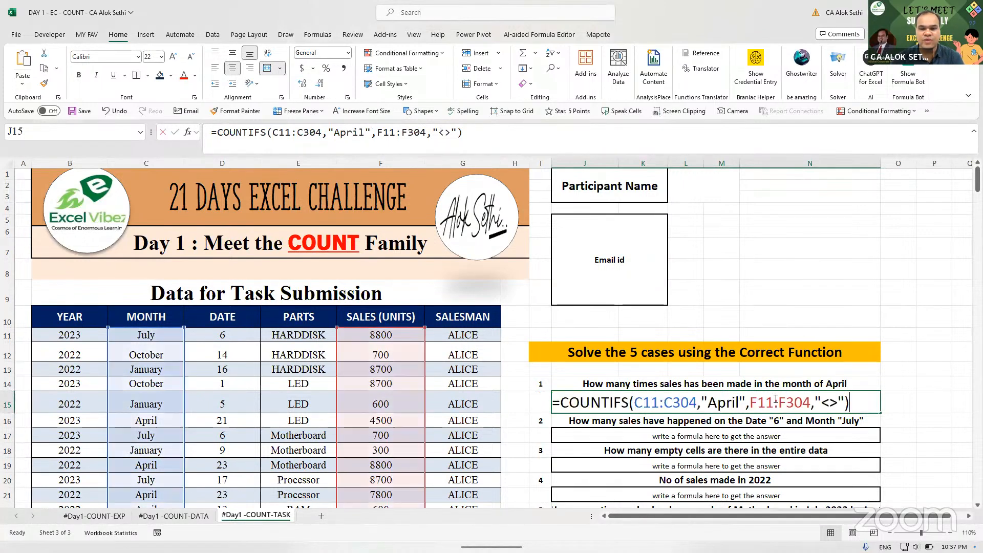
key("Left")
key("Left")
key("Left")
key("Left")
key("Left")
key("Left")
key("Left")
key("Left")
key("Left")
key("Left")
key("Left")
key("Left")
key("Left")
key("Left")
key("Left")
key("Left")
key("Left")
key("Left")
key("Left")
key("Left")
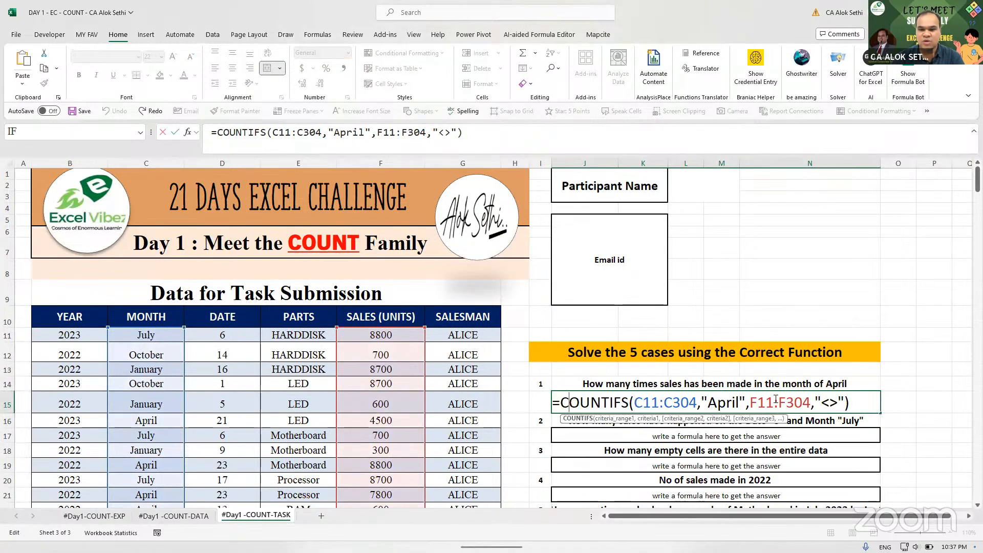
key("Right")
key("Delete")
key("Right")
key("Right")
key("Right")
key("Right")
key("Right")
key("Right")
key("Right")
key("Right")
key("Right")
key("Right")
key("Right")
key("Right")
key("Right")
key("Right")
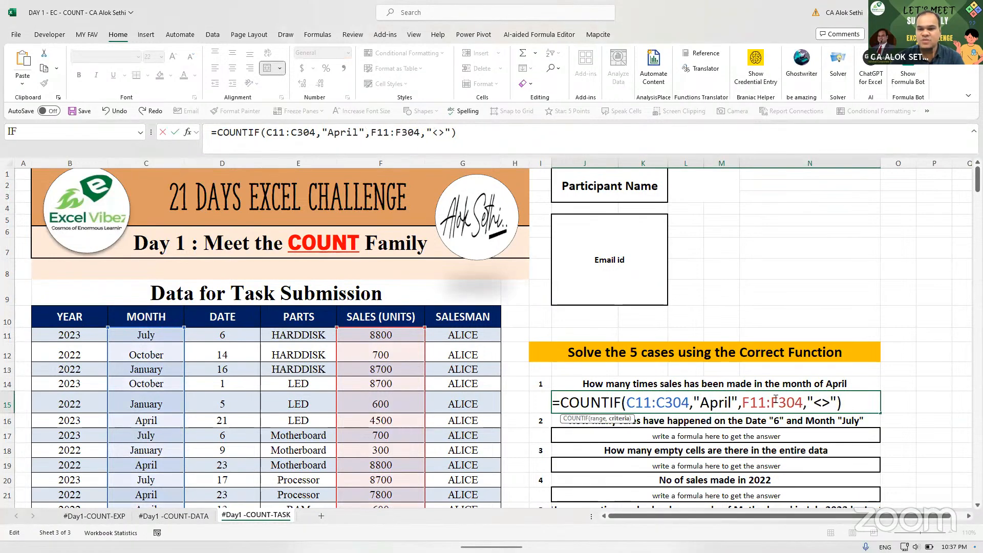
key("BackSpace")
key("BackSpace")
key("BackSpace")
key("BackSpace")
key("BackSpace")
key("BackSpace")
key("BackSpace")
key("BackSpace")
key("BackSpace")
key("BackSpace")
key("BackSpace")
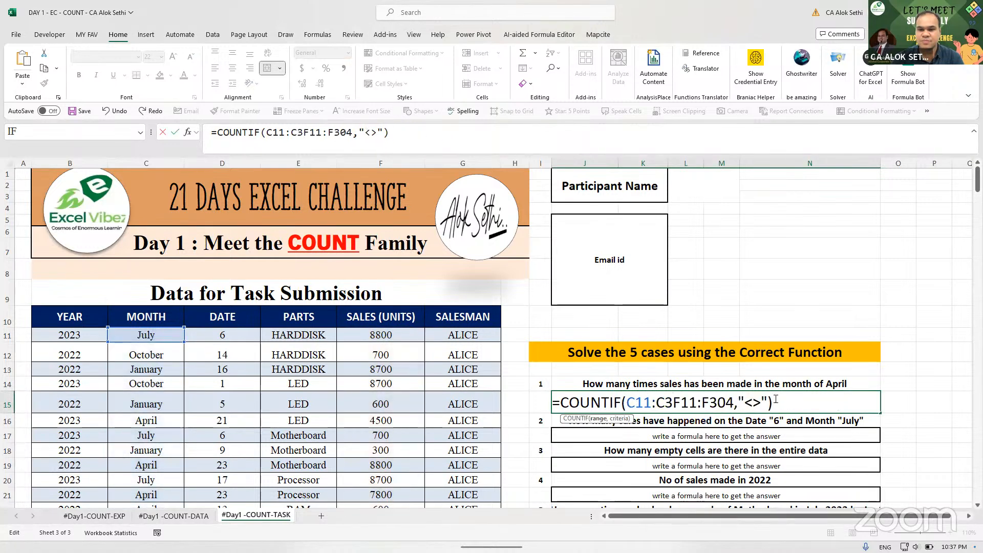
key("BackSpace")
key("BackSpace")
key("BackSpace")
key("BackSpace")
key("BackSpace")
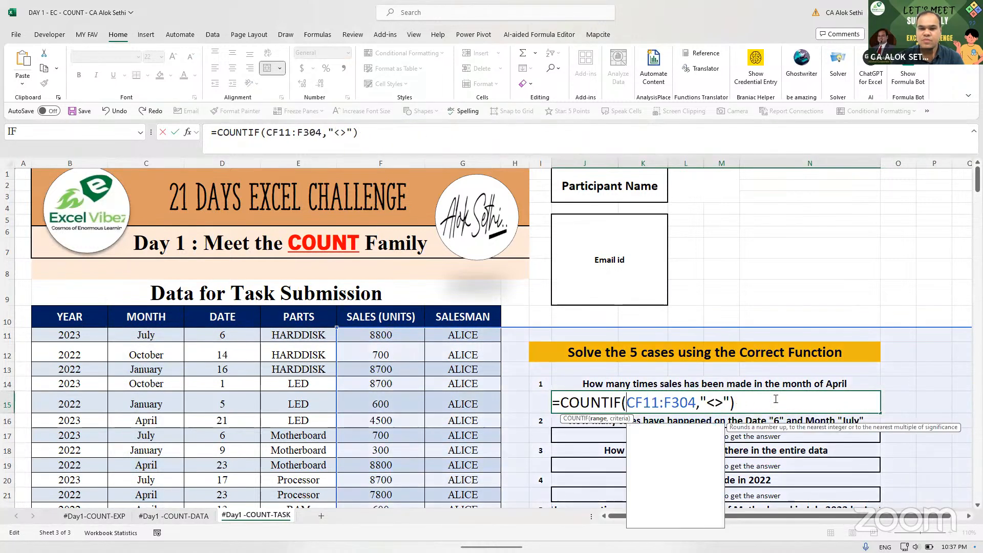
key("BackSpace")
key("Return")
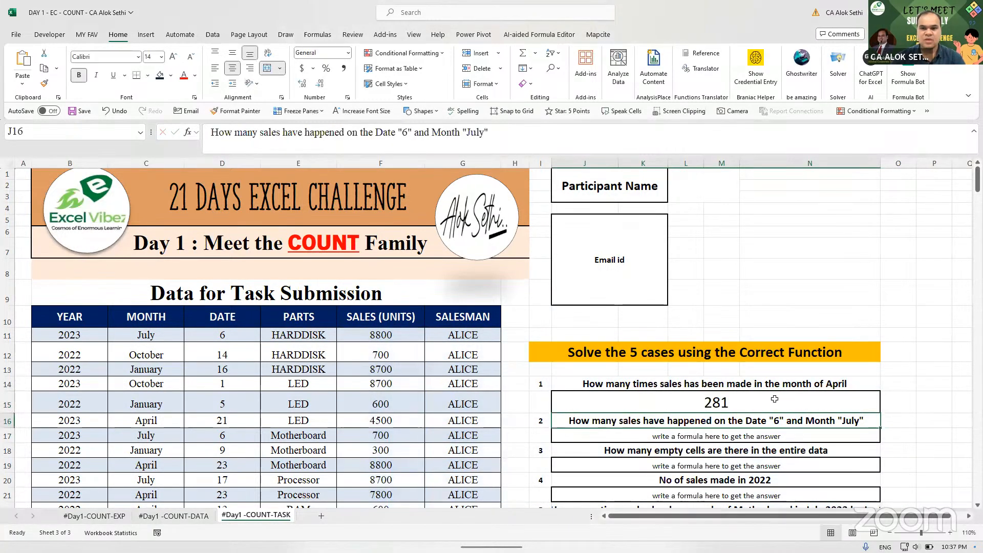
- Reselect J15 and reopen its formula for editing
left_click(774, 399)
double_click(775, 399)
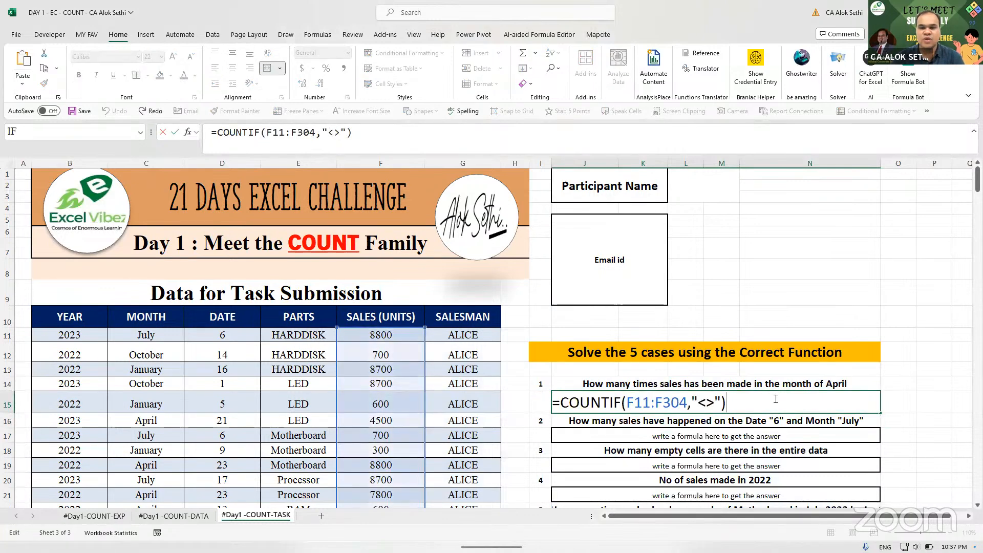
key("Escape")
double_click(775, 399)
key("Escape")
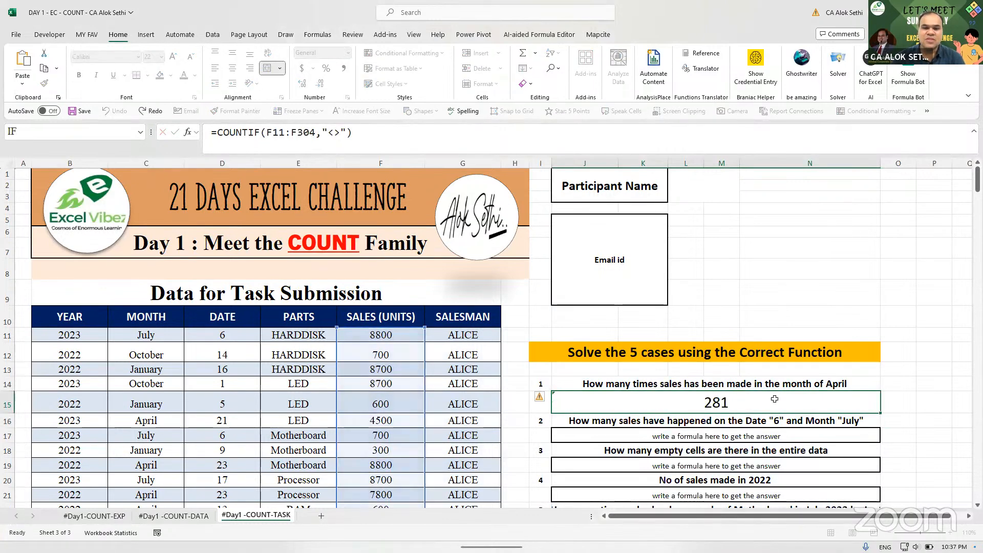
double_click(774, 399)
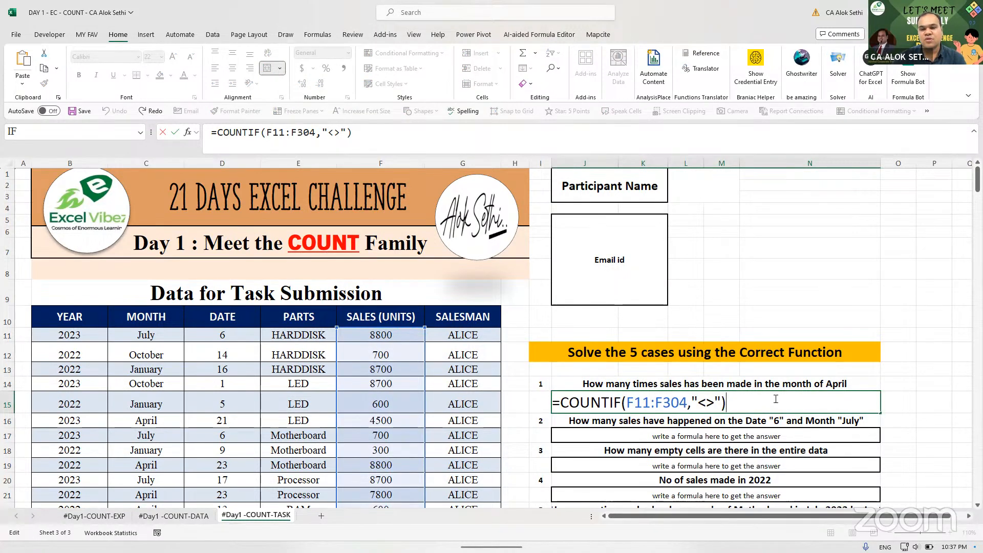
key("ctrl+Return")
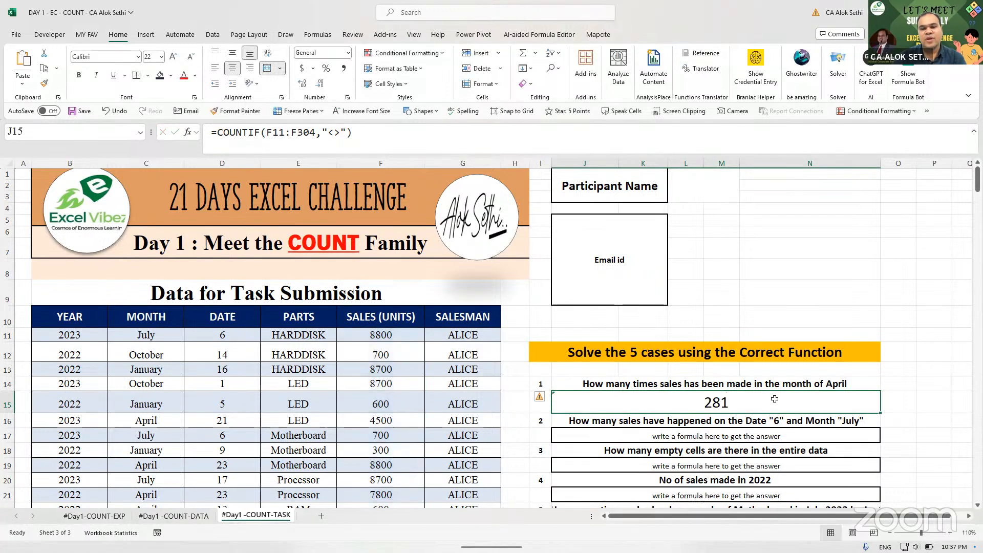
double_click(775, 398)
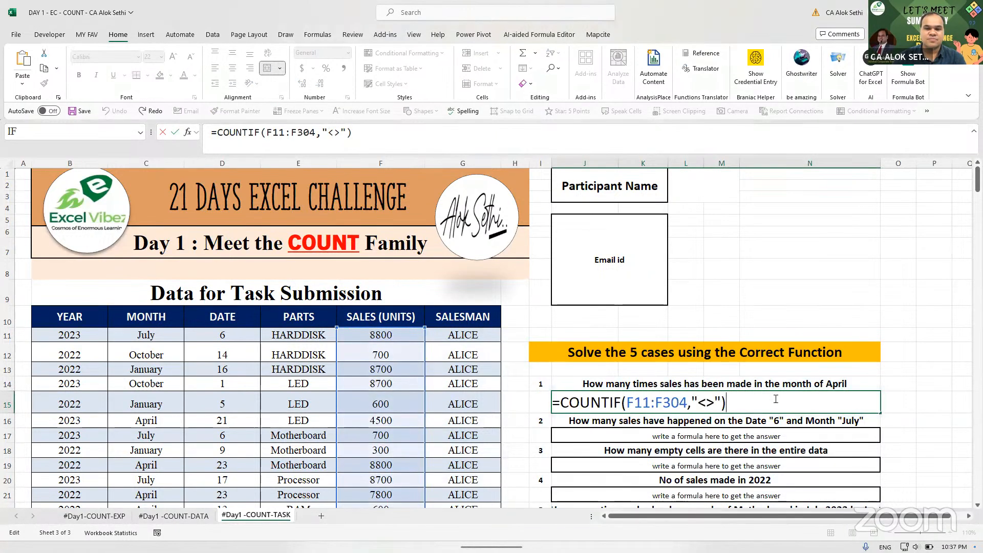
key("Left")
key("Left")
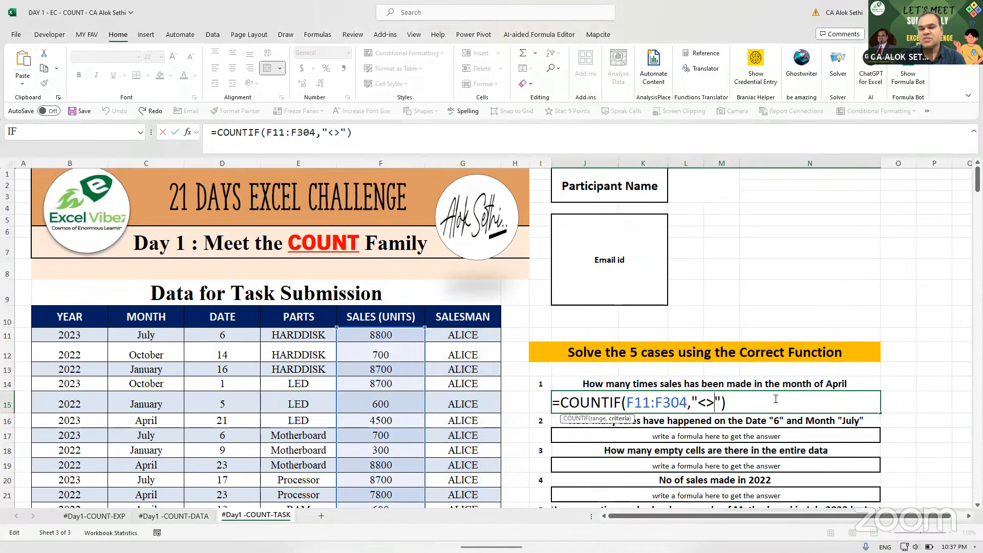
key("BackSpace")
key("BackSpace")
key("Return")
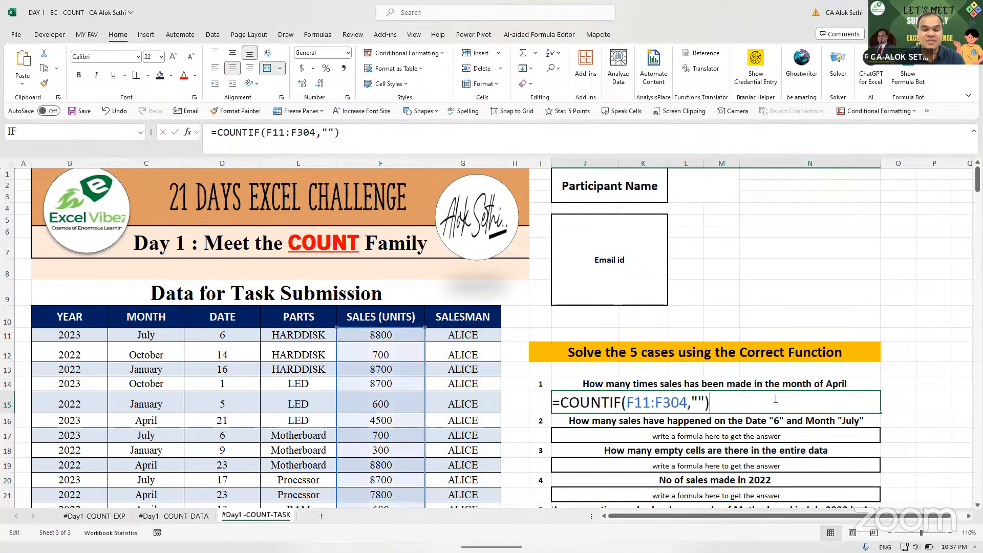
key("F2")
key("Left")
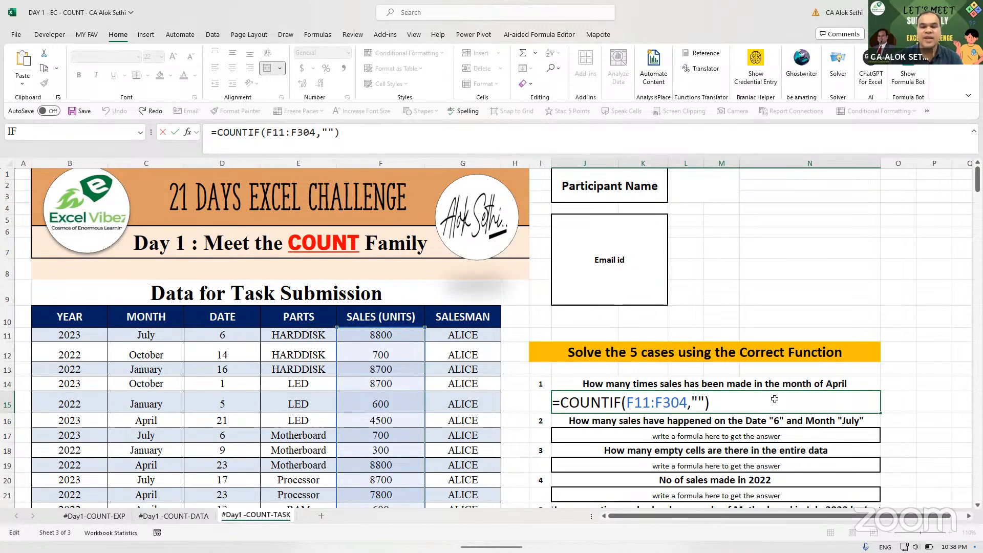
key("Return")
left_click(775, 399)
key("F2")
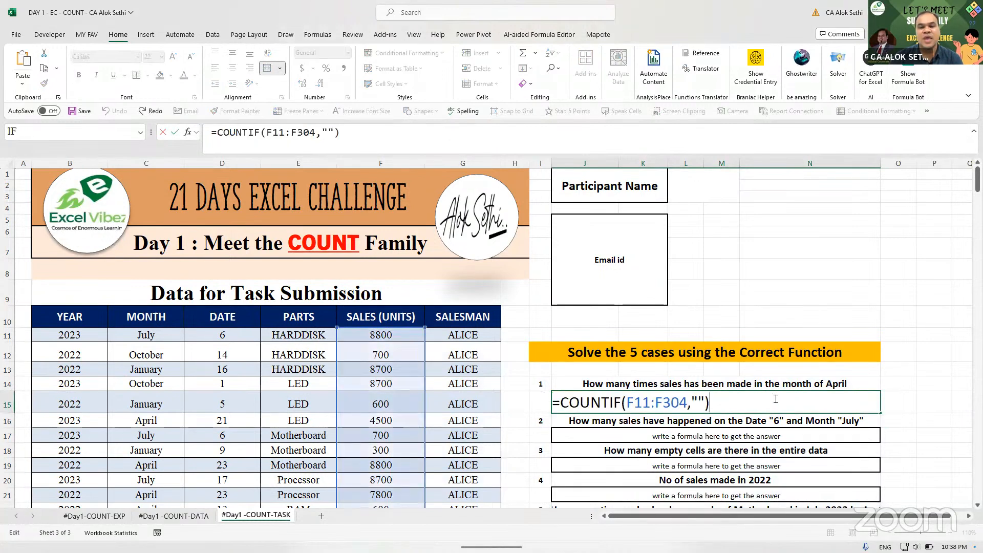
key("Left")
key("Left")
type("<>")
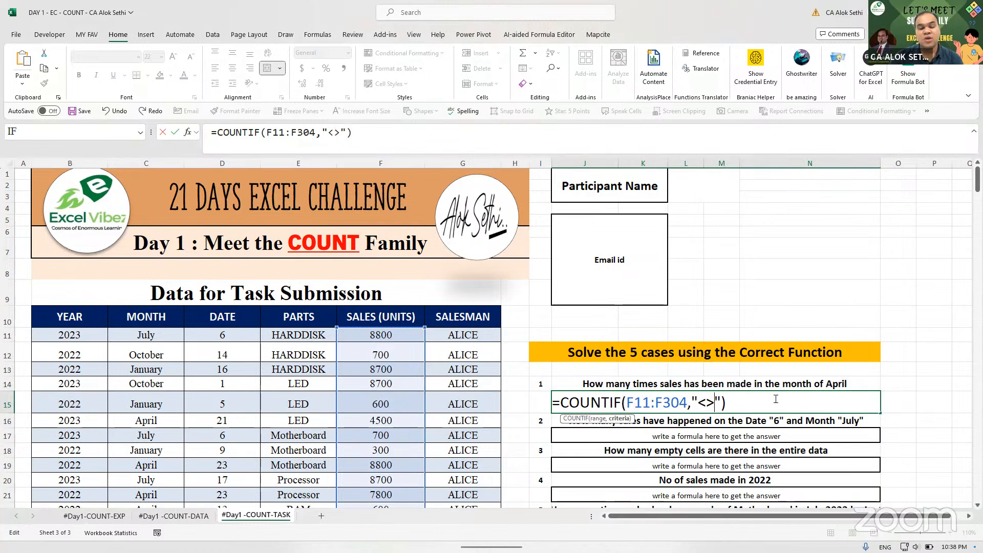
key("Return")
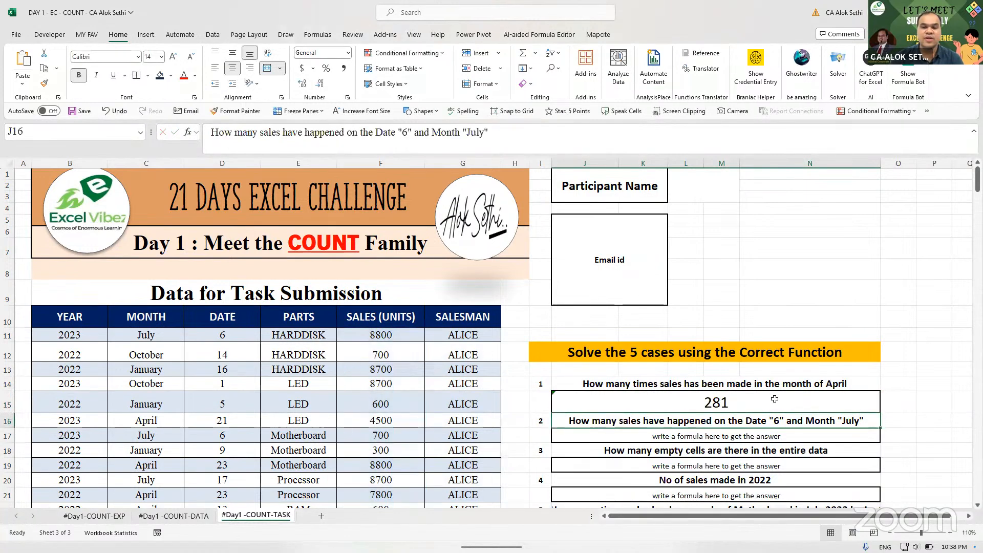
left_click(775, 398)
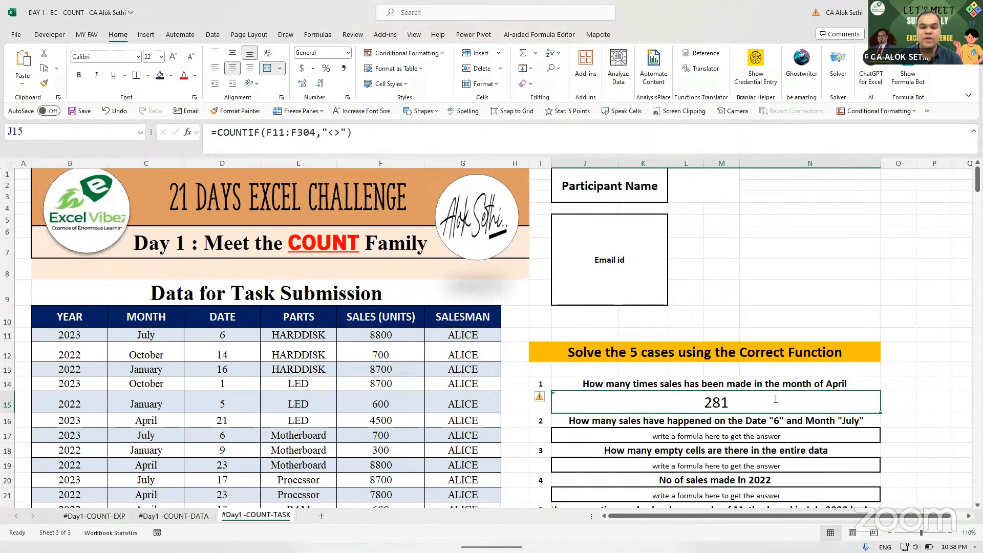
double_click(776, 399)
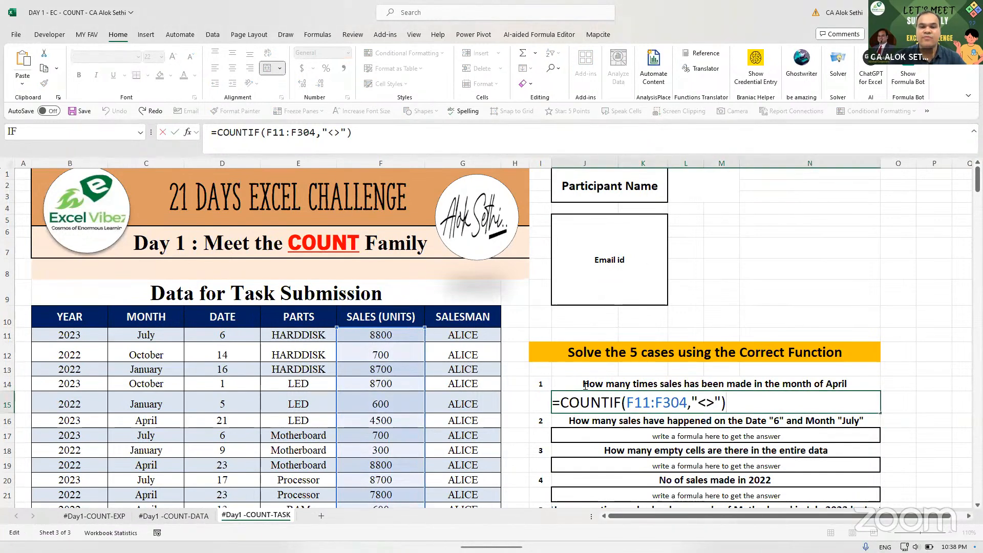
- Rebuild J15 as =COUNTIFS(C11:C304,"April",F11:F304,"<>") so it shows 23
left_click(621, 405)
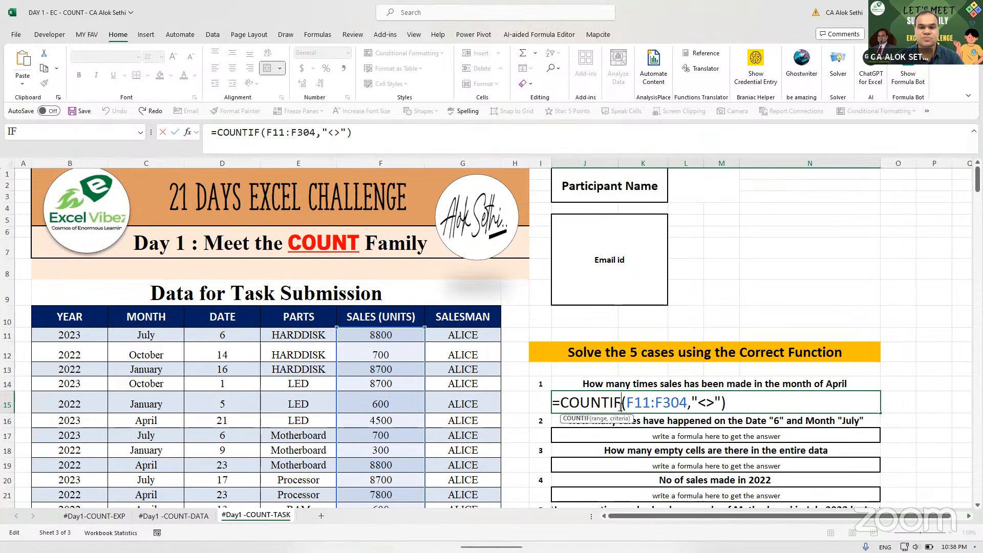
type("s")
left_click(634, 405)
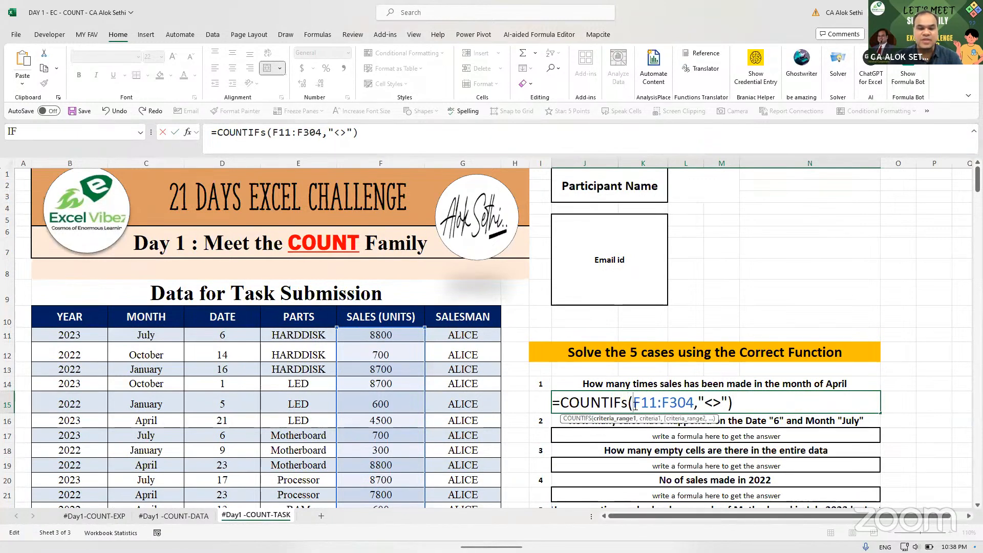
type("c")
type("11:c23")
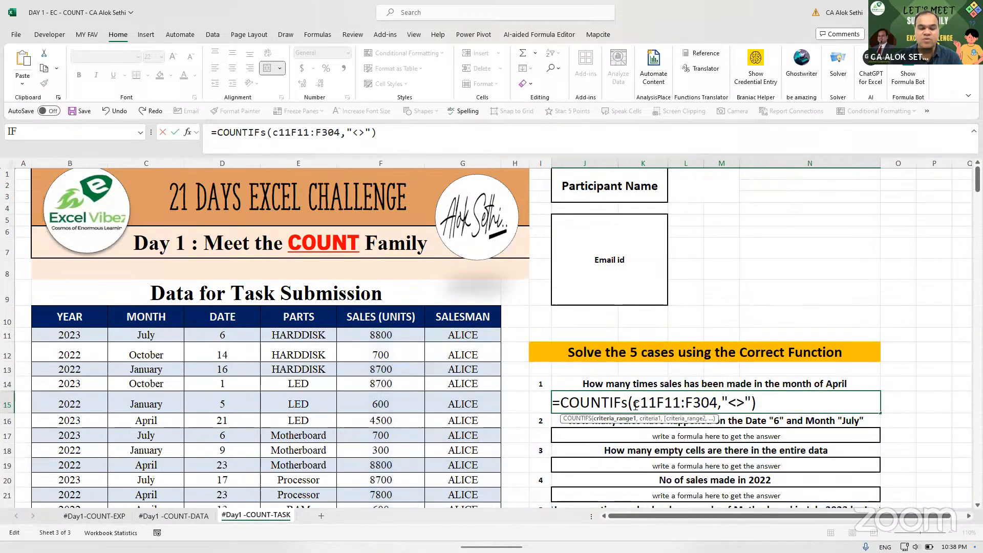
key("BackSpace")
key("BackSpace")
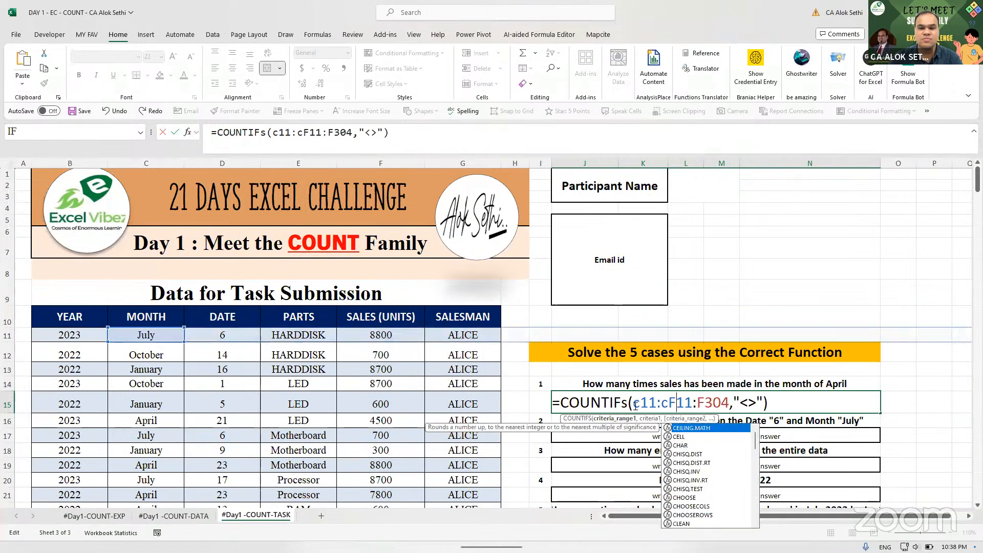
type("304")
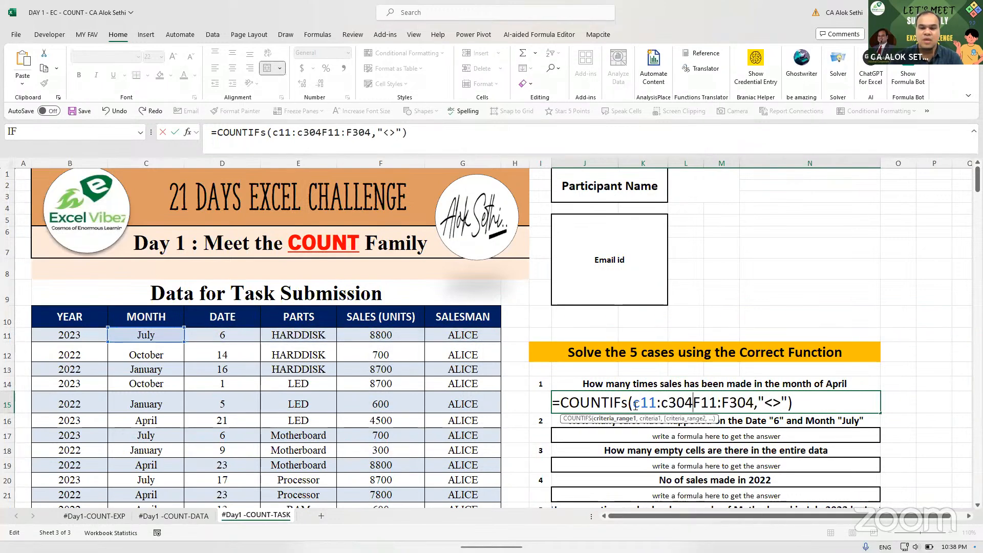
type(",")
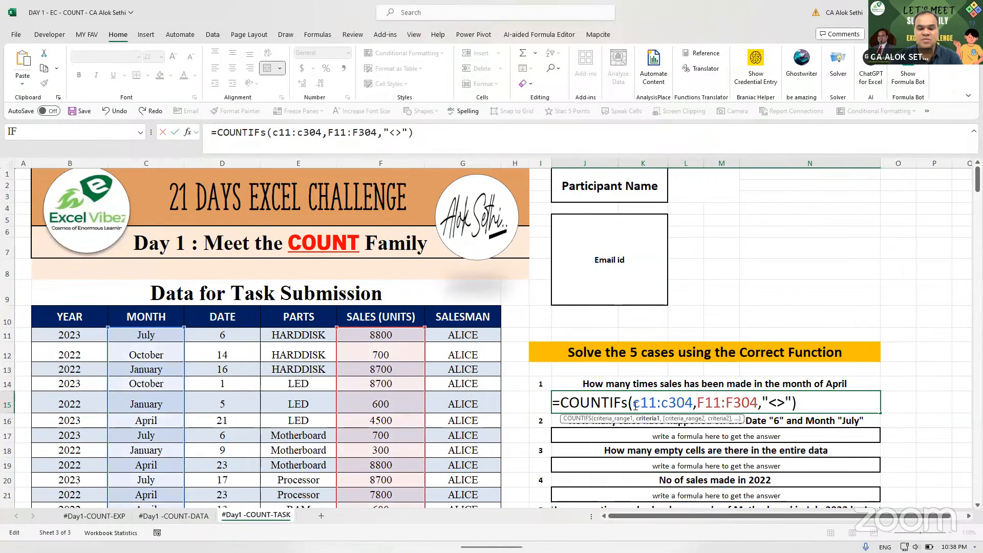
type("\"A")
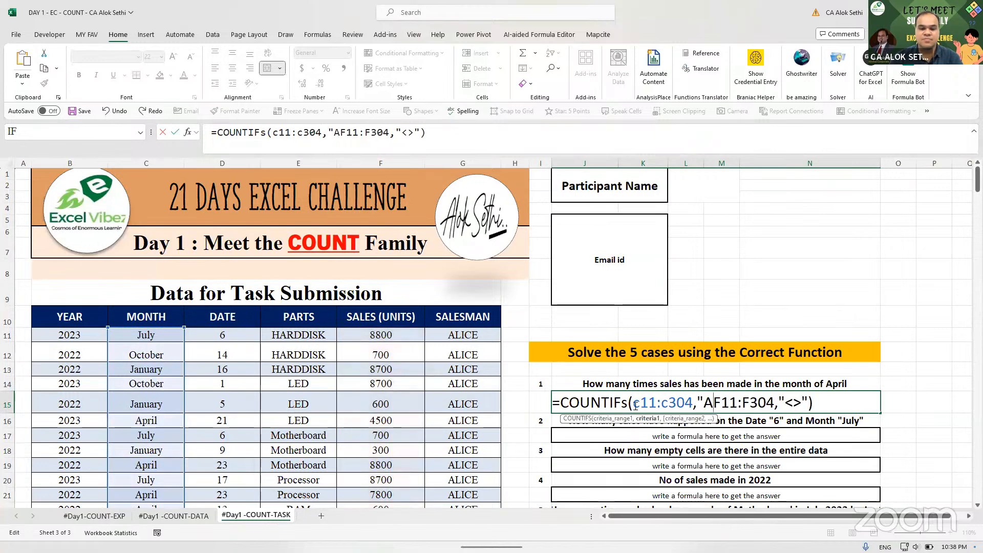
type("pril\",")
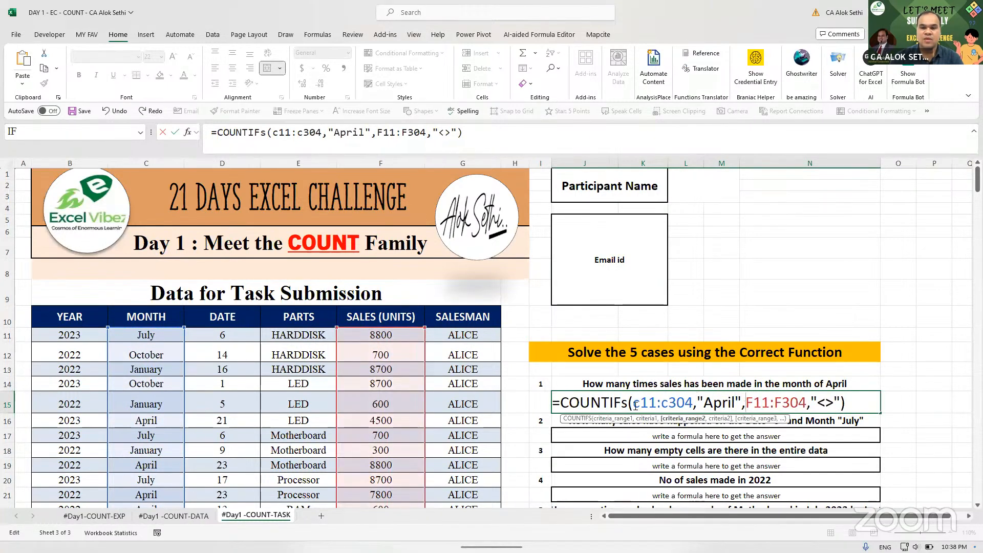
key("Return")
key("Down")
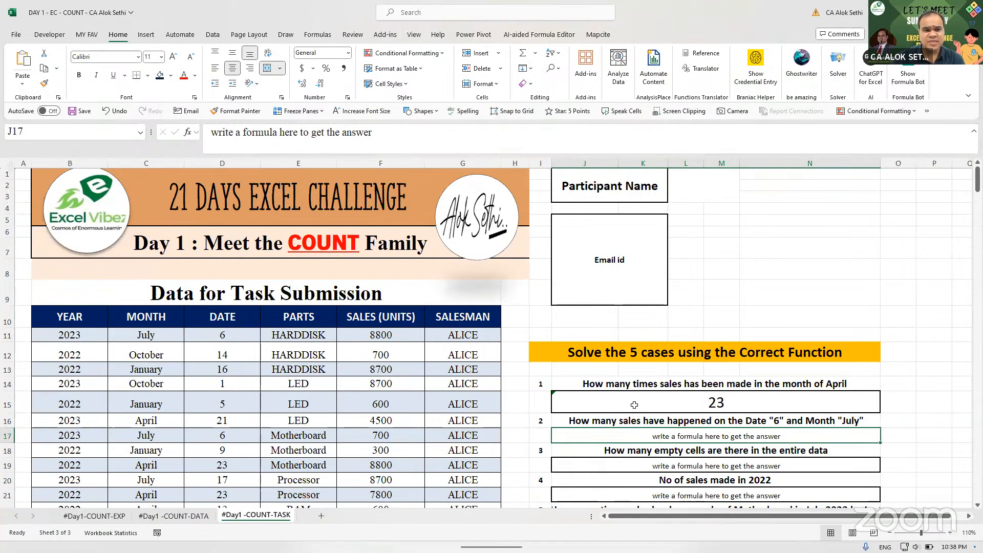
- Cancel an accidental edit of J15 and move to case 2's answer cell J17
left_click(634, 405)
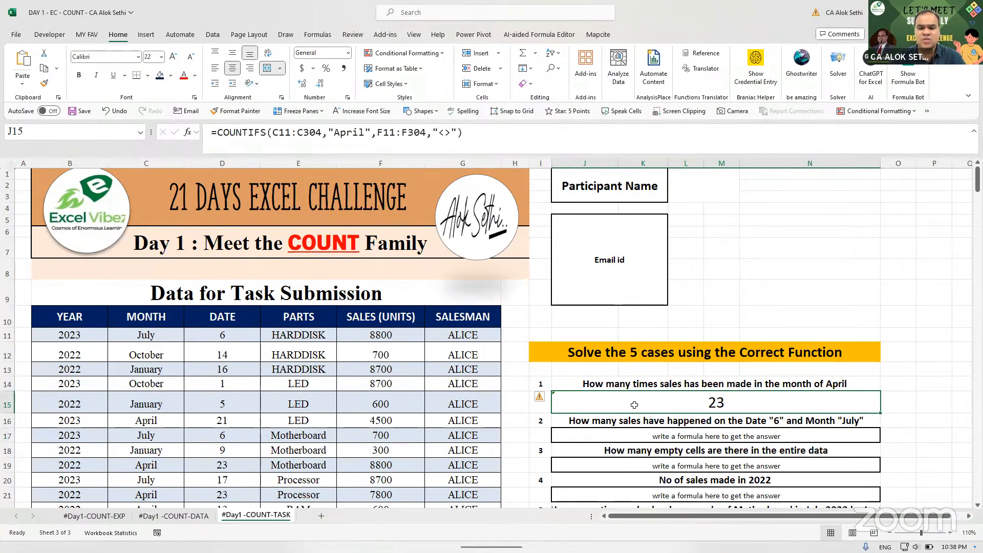
type("=")
key("Escape")
key("Return")
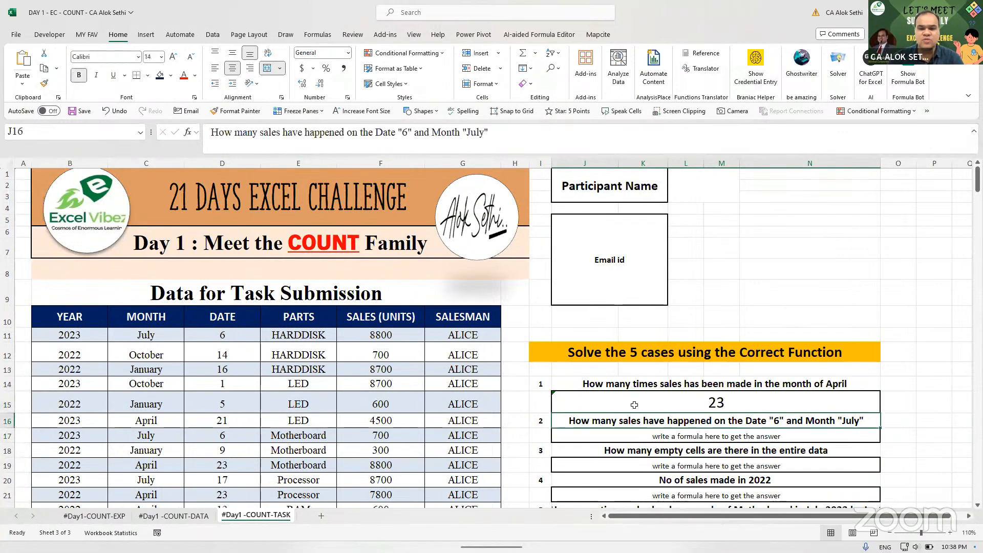
key("Down")
key("Up")
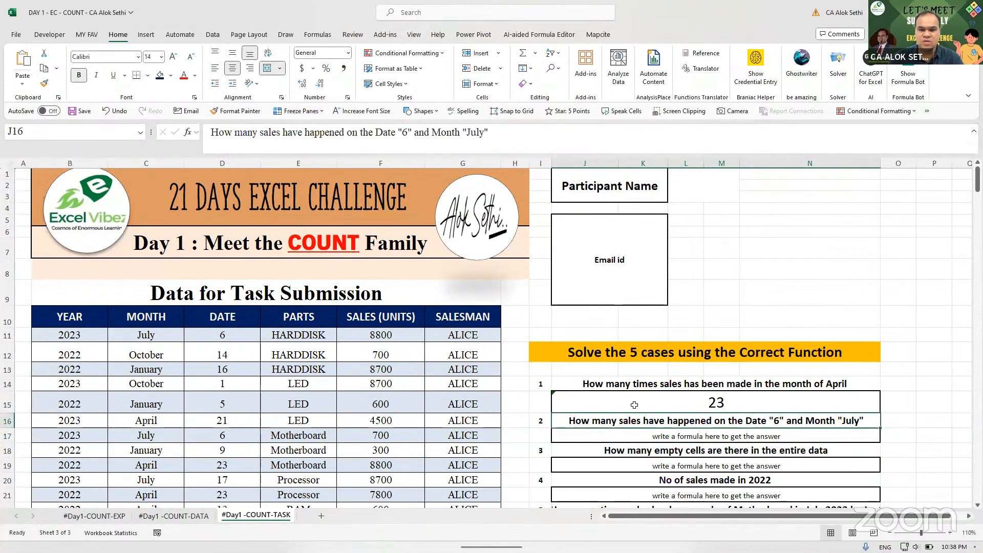
key("Down")
- Enter =COUNTIFS(DATA[DATE],"6",DATA[MONTH],"July") in J17, returning 2
key("F2")
type("=count")
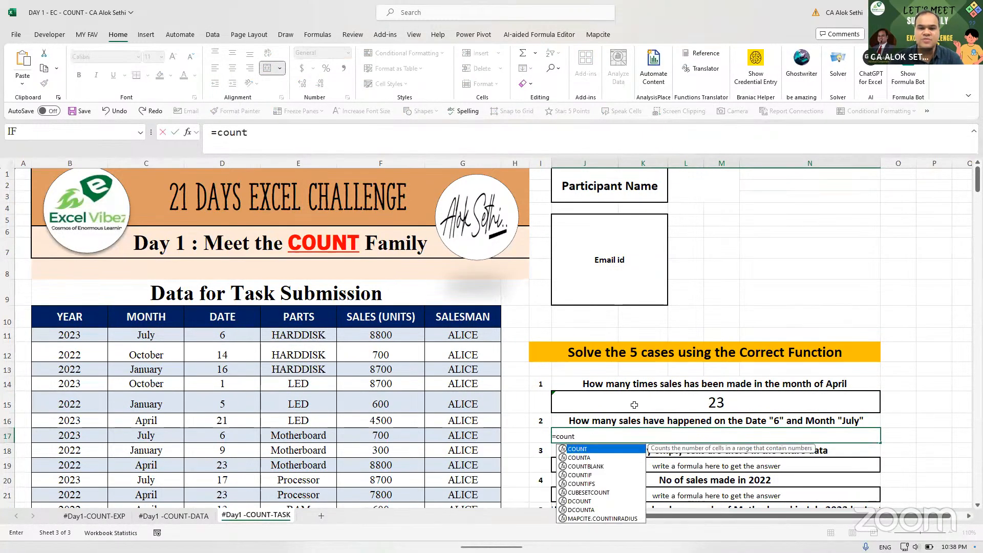
type("ifs(")
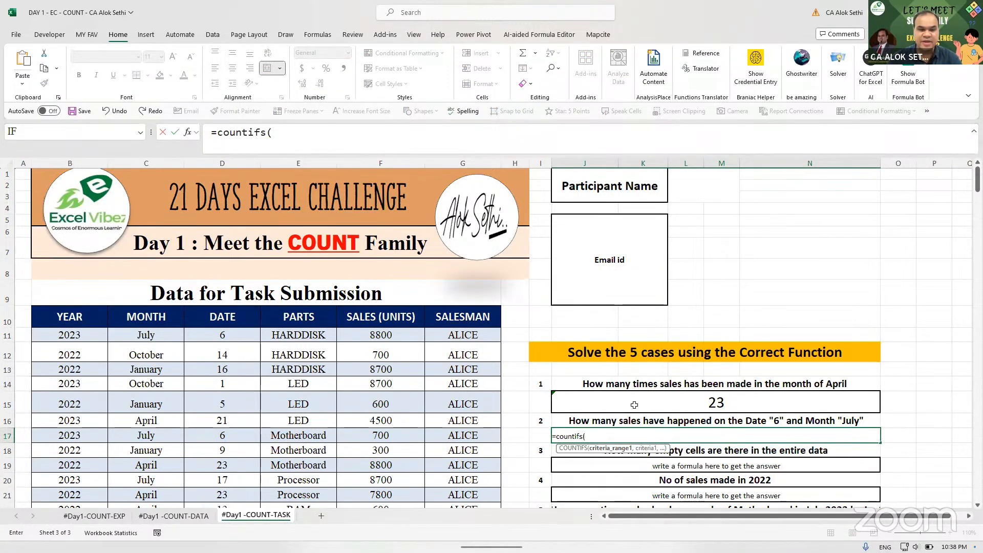
type("data")
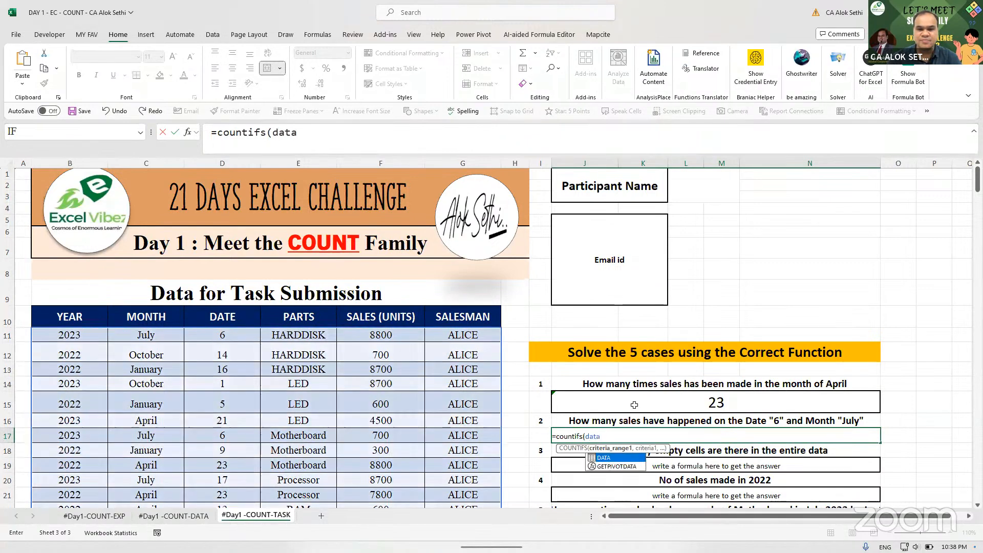
type("[date")
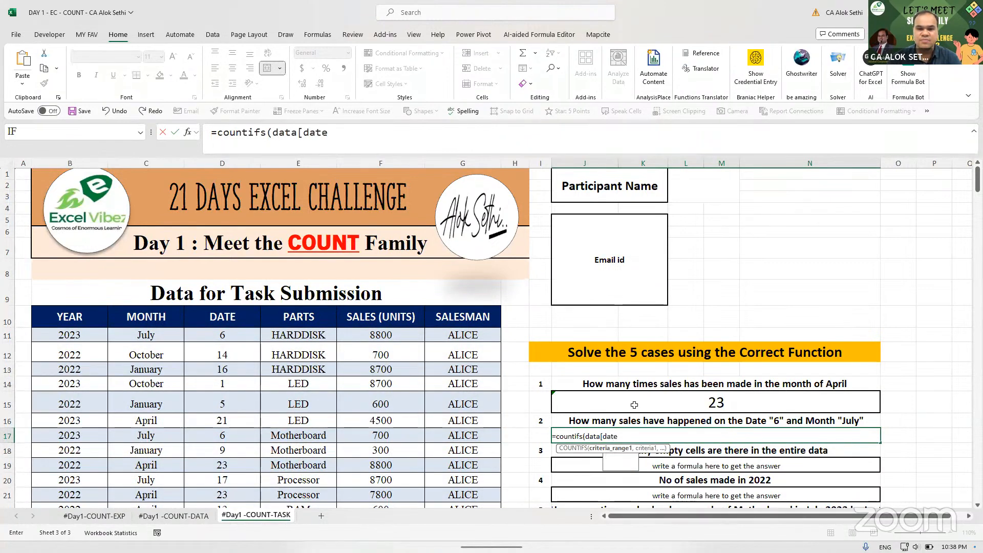
type("]")
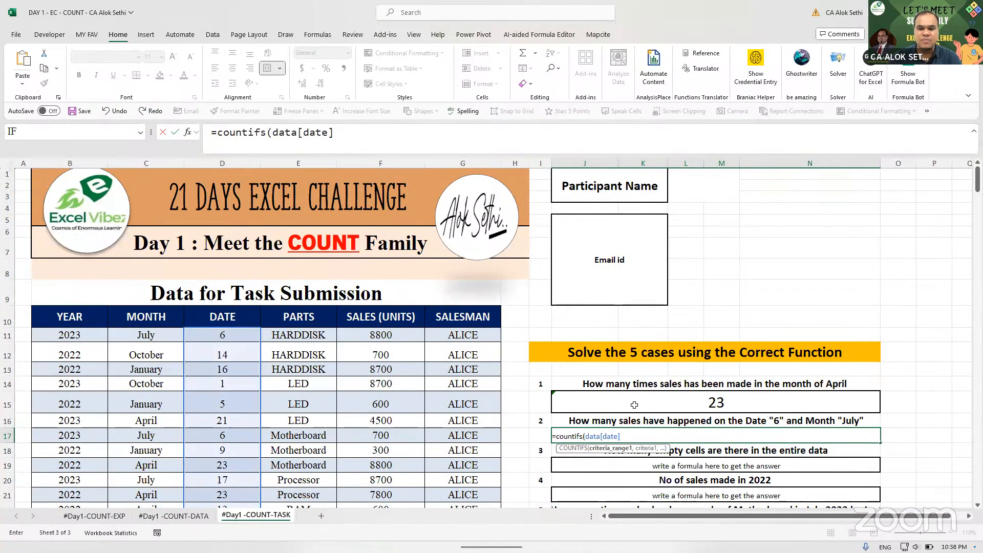
type(",\"6")
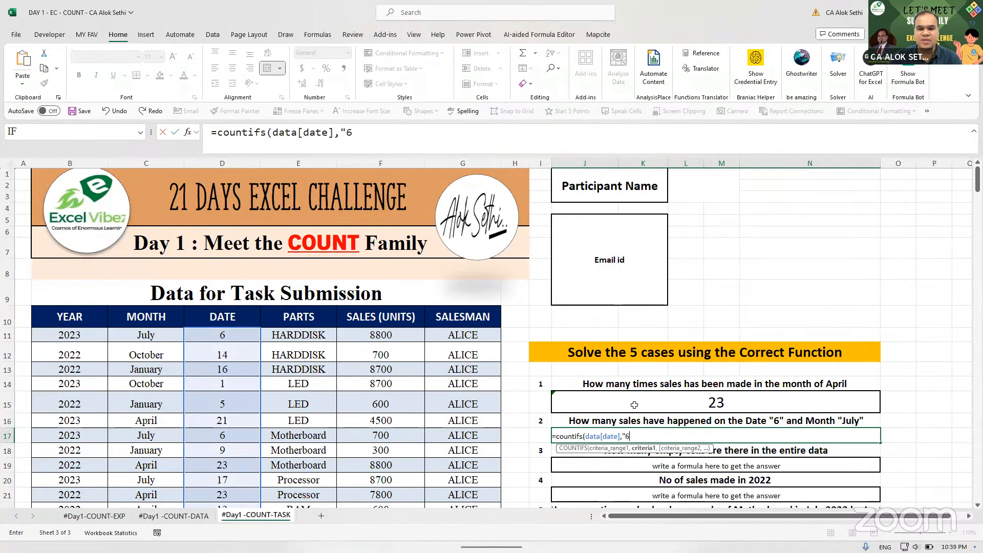
type("\",")
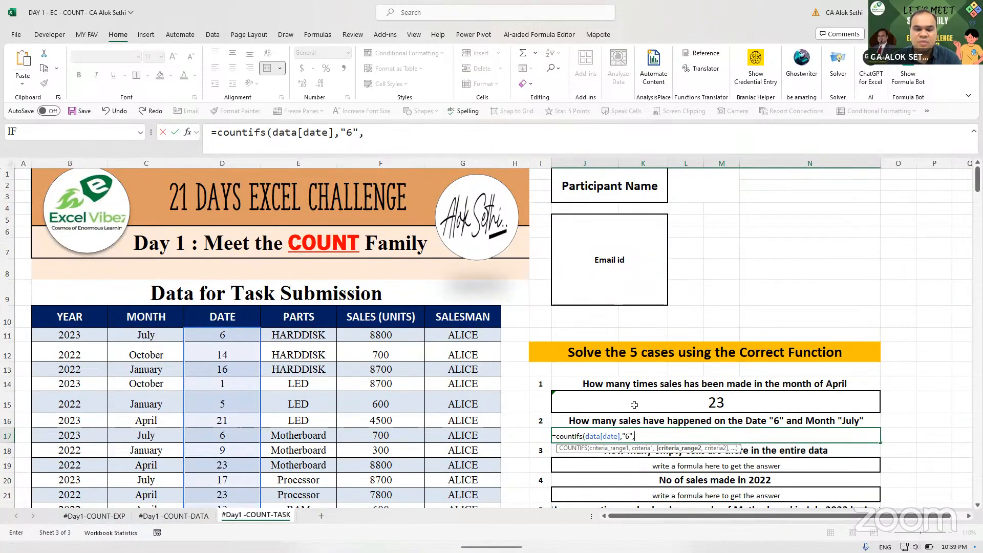
type("data")
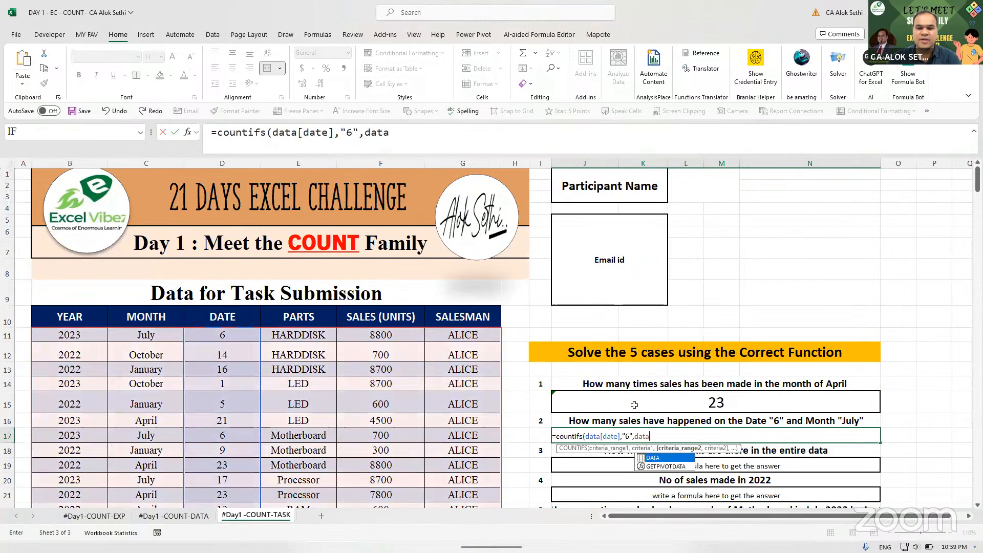
type("[mont")
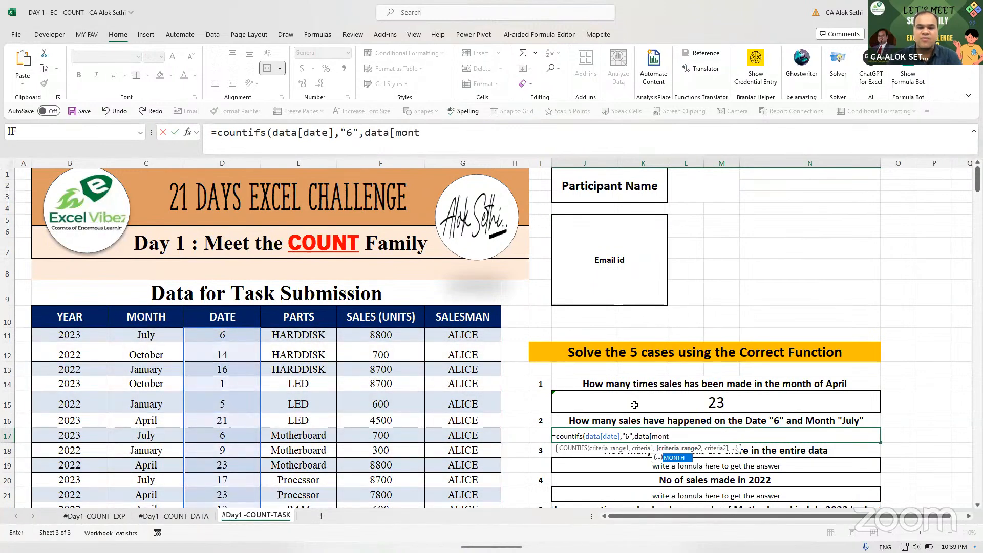
key("Tab")
type("],")
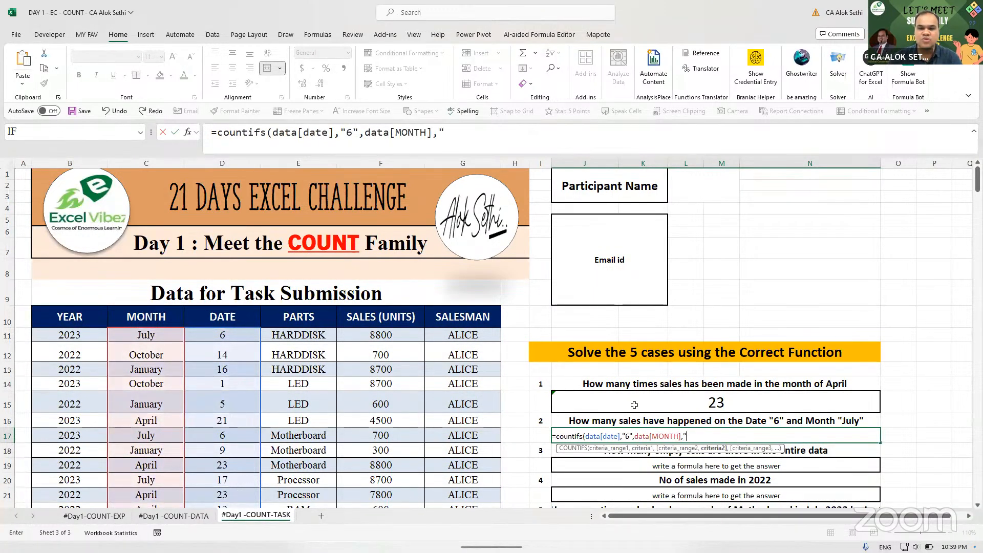
type("\"July\")")
key("ctrl+Return")
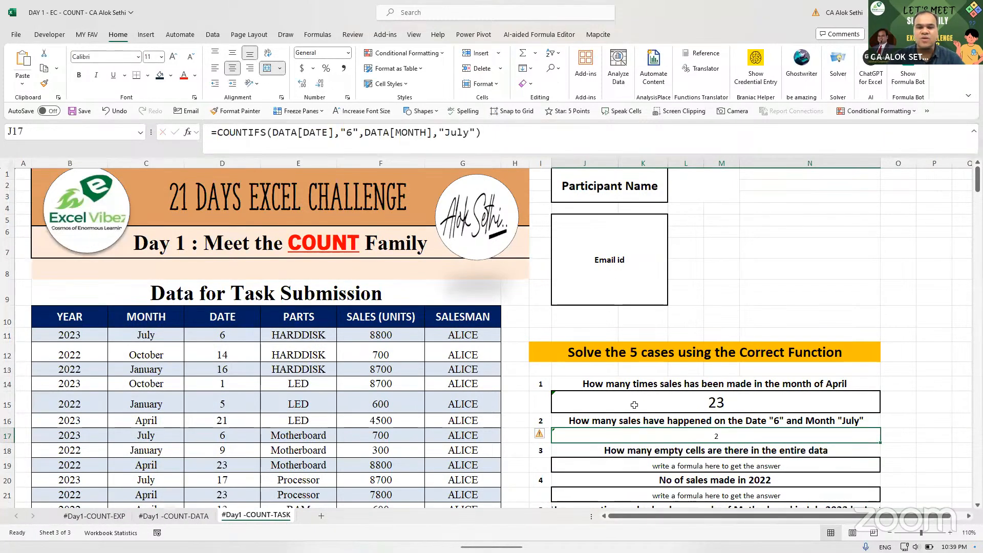
- Enlarge the case 2 answer's font to 22
left_click(173, 55)
left_click(173, 55)
left_click(173, 55)
left_click(173, 55)
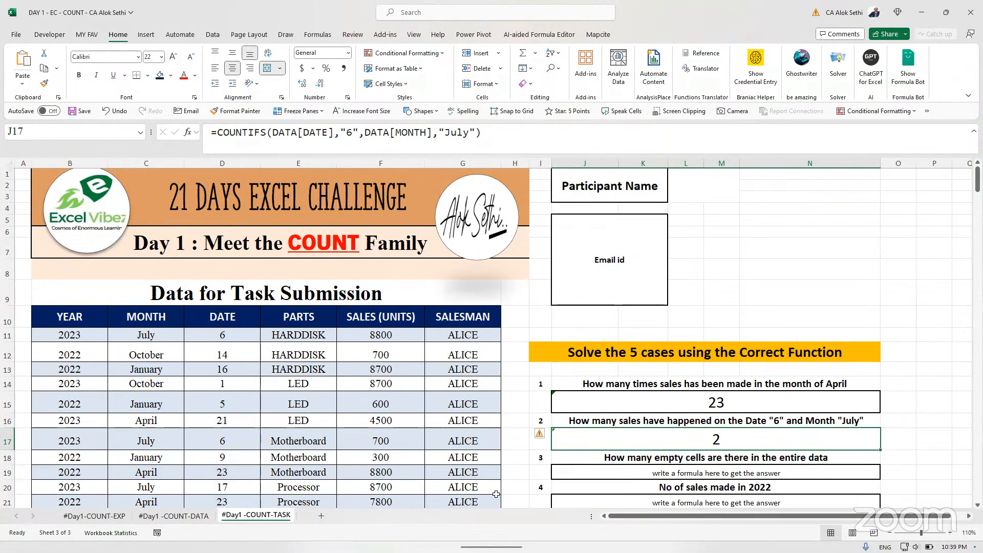
key("alt+Tab")
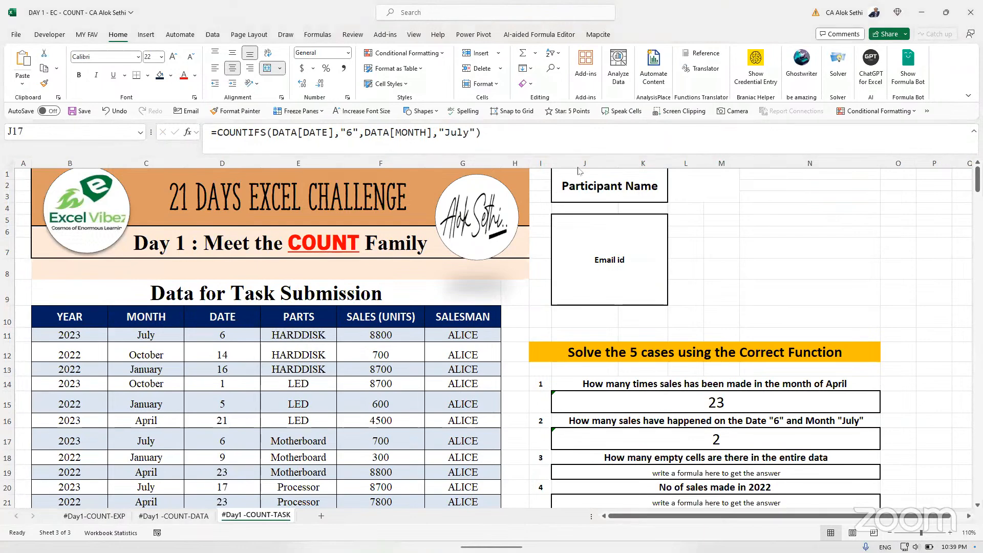
- Enter =COUNTBLANK(DATA) in case 3's answer cell J19, returning 29
scroll(613, 420, "down", 2)
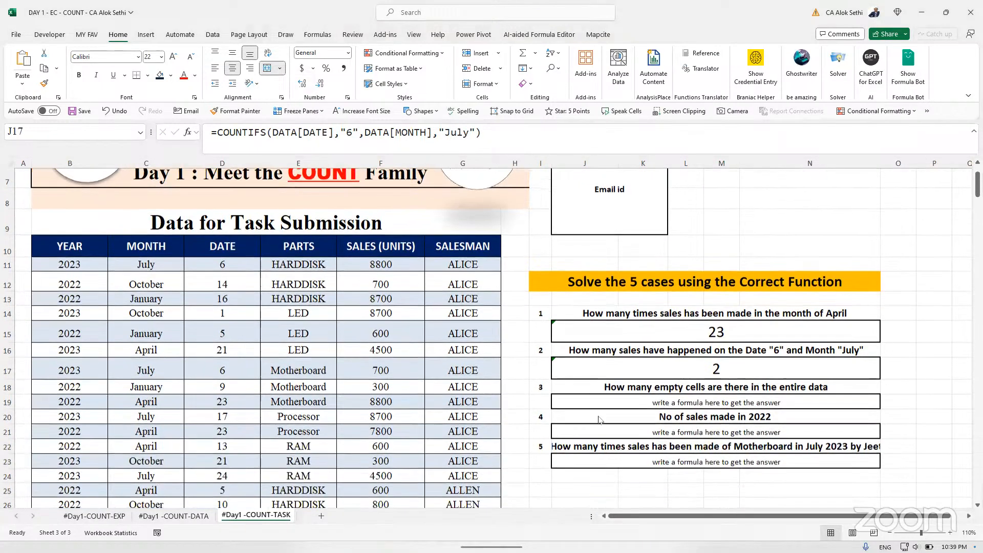
key("alt+Tab")
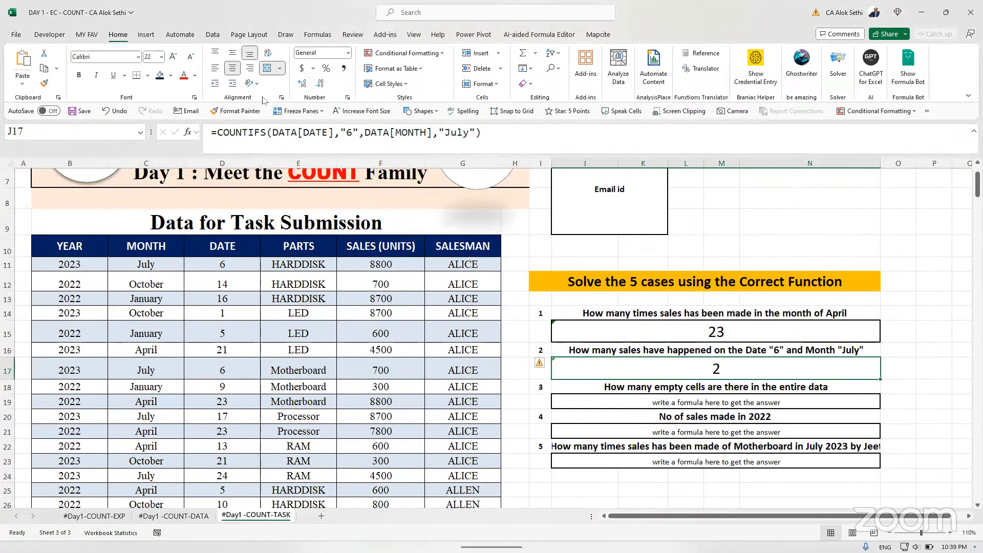
key("Down")
key("Down")
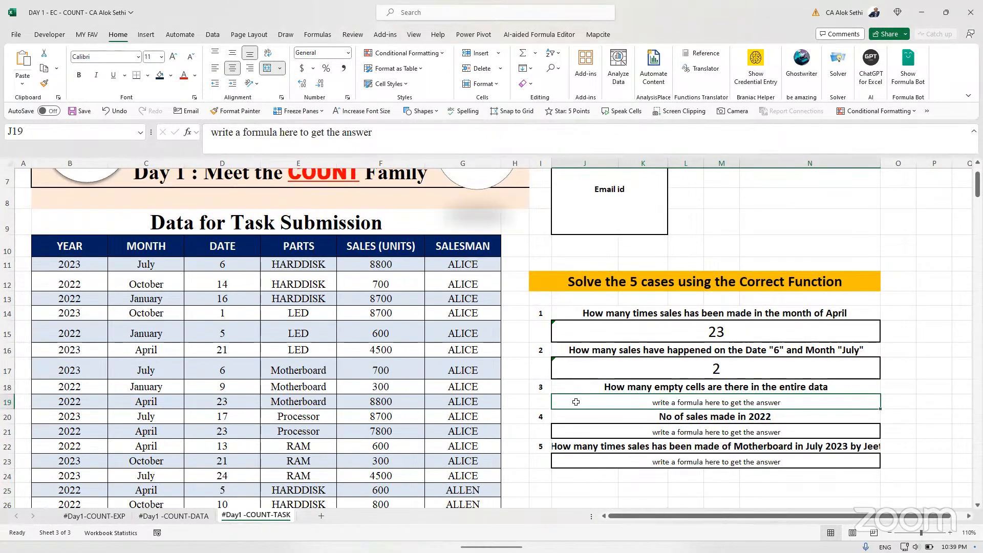
left_click(173, 56)
left_click(173, 56)
type("=c")
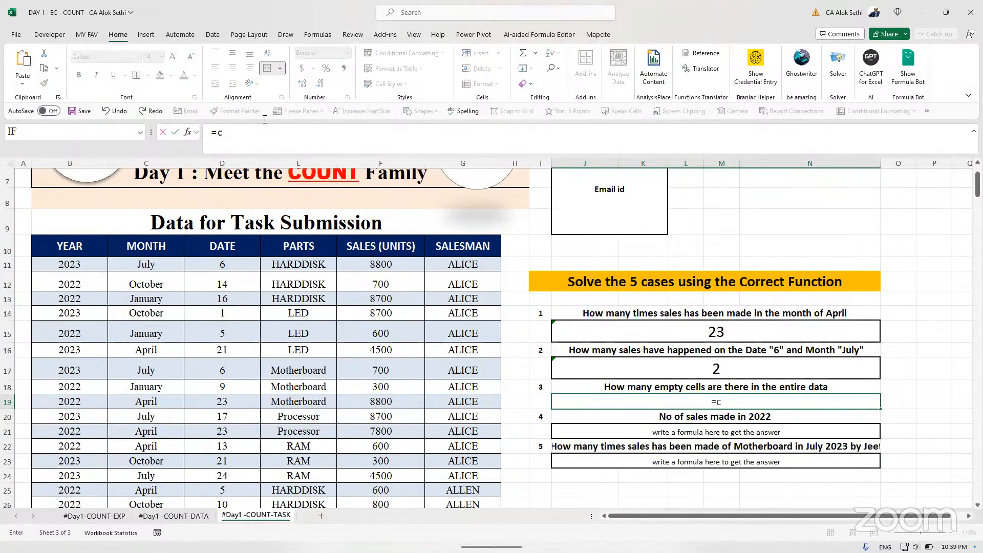
type("ountblan")
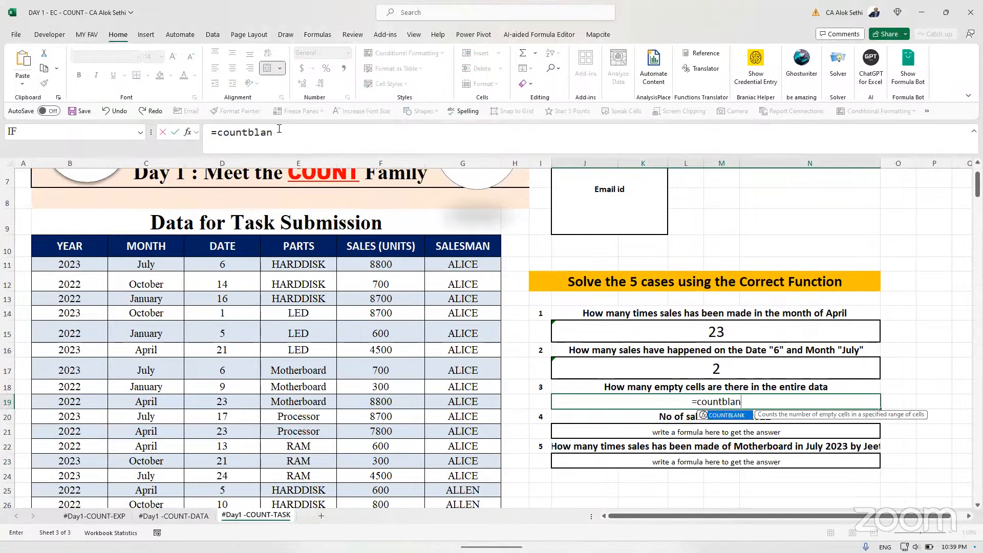
type("k(")
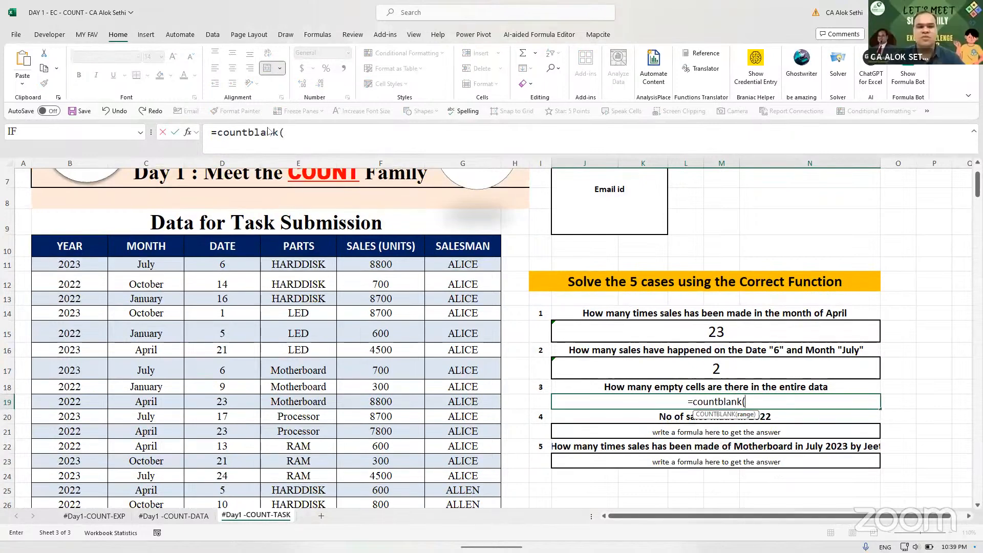
type("data)")
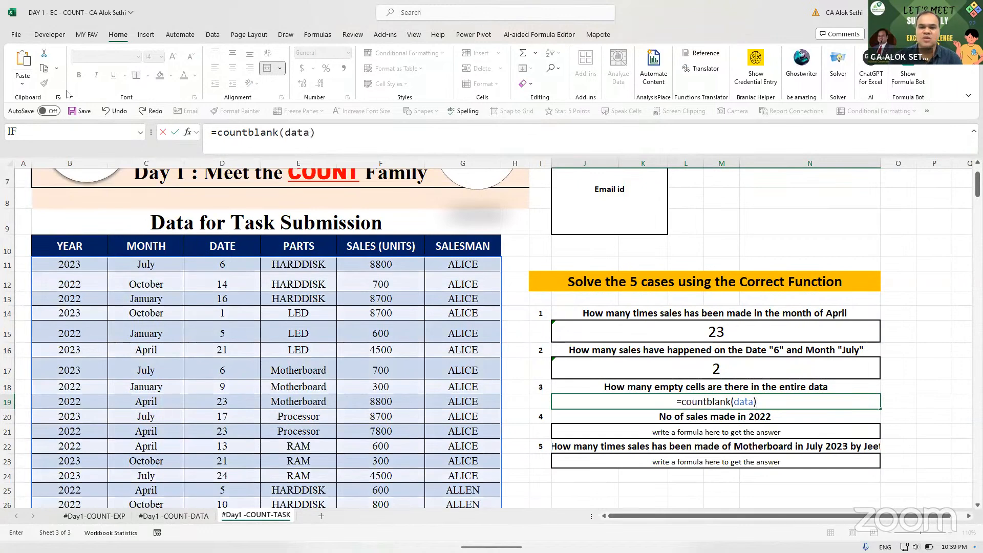
key("Return")
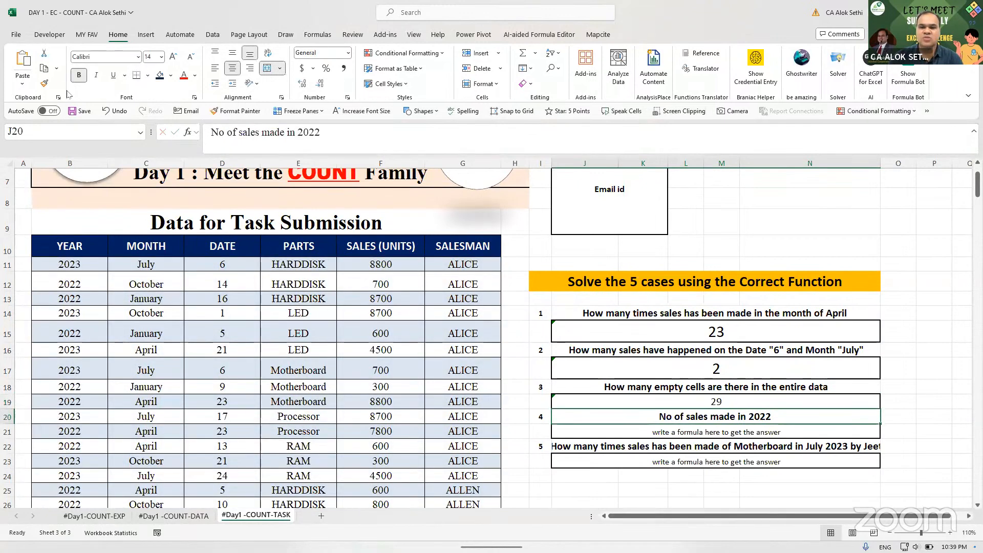
key("Up")
- Make the case 3 answer bold and enlarge its font to 20
left_click(78, 75)
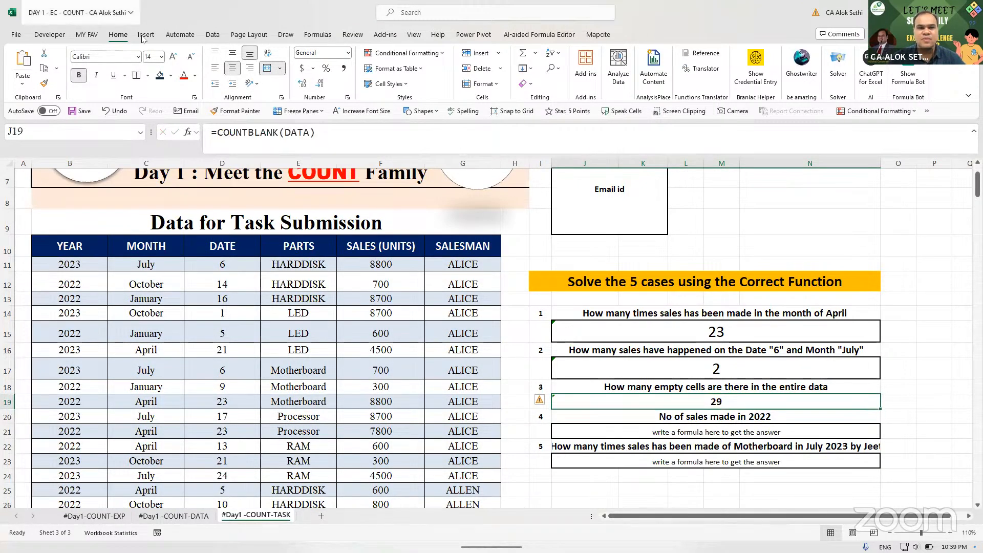
left_click(174, 57)
left_click(174, 57)
left_click(174, 57)
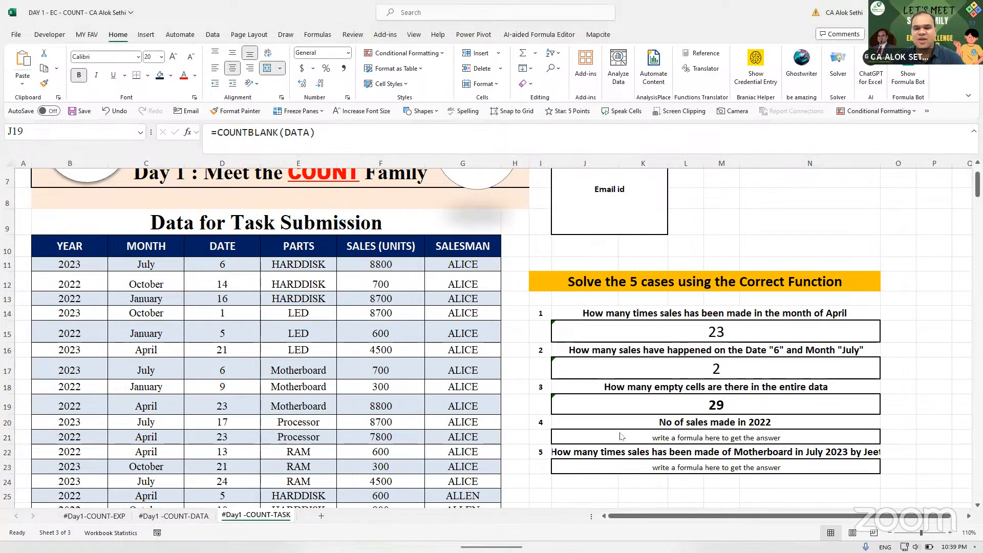
- Replace case 4's placeholder in J21 with =COUNTIF(data[year],"2022"), returning 146
left_click(581, 405)
left_click(616, 439)
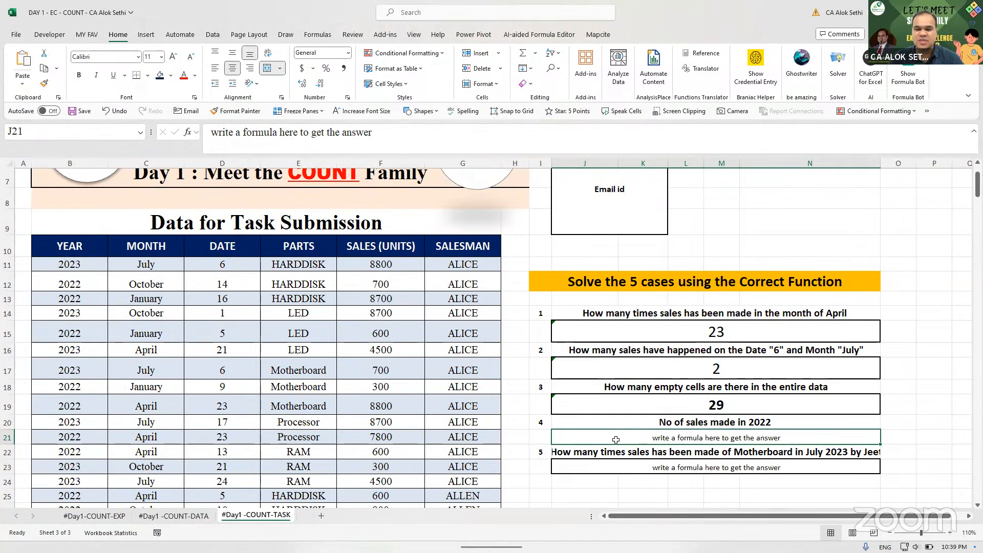
double_click(616, 440)
key("Escape")
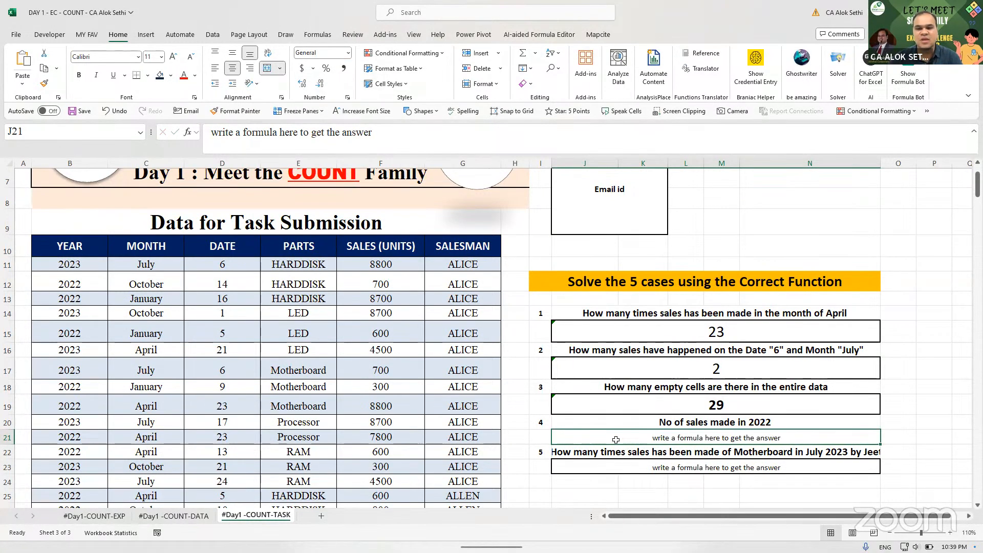
key("Down")
key("Up")
key("Delete")
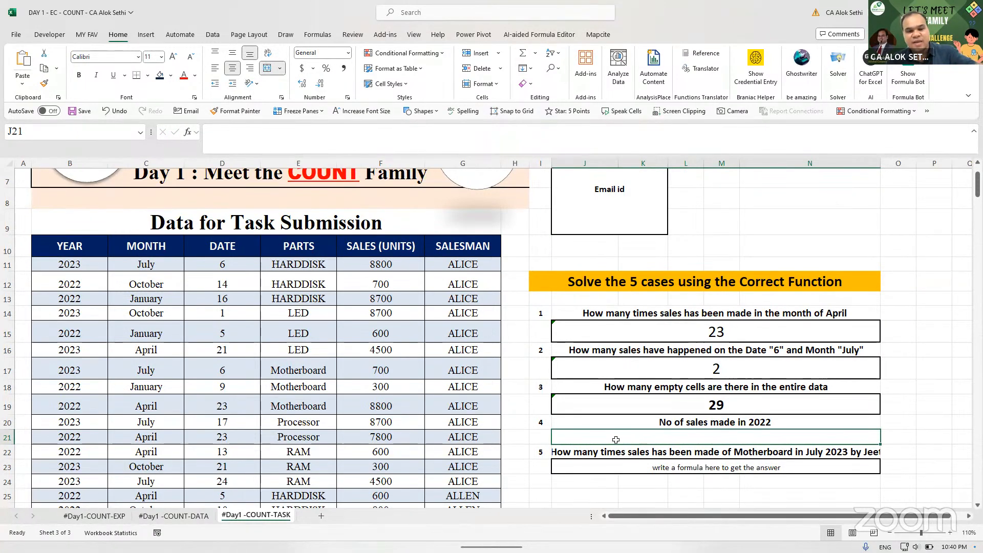
type("=")
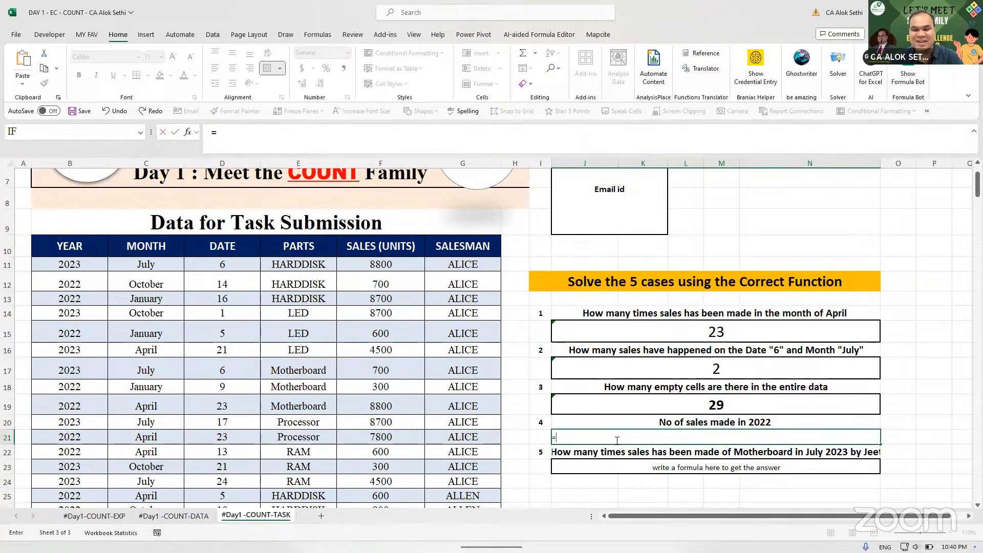
type("count")
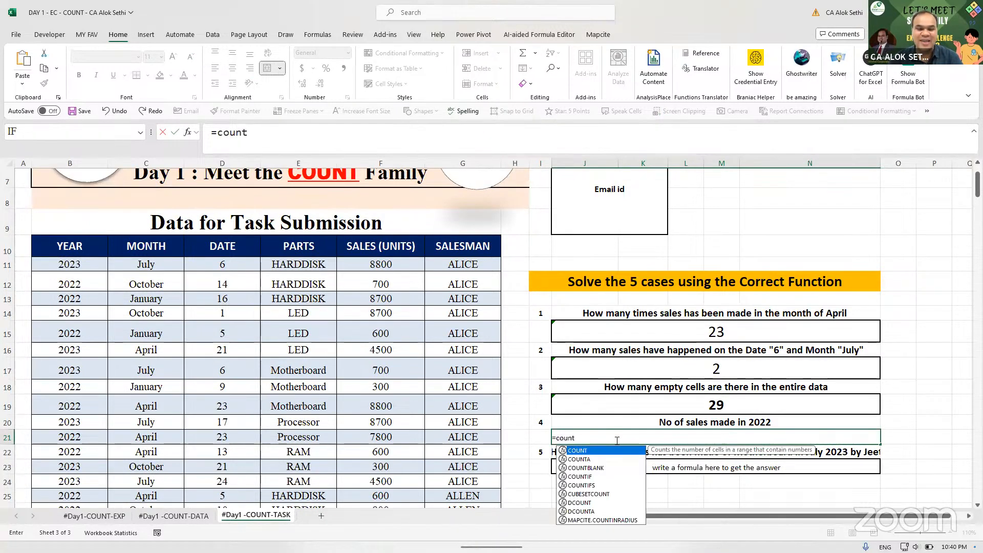
type("if(")
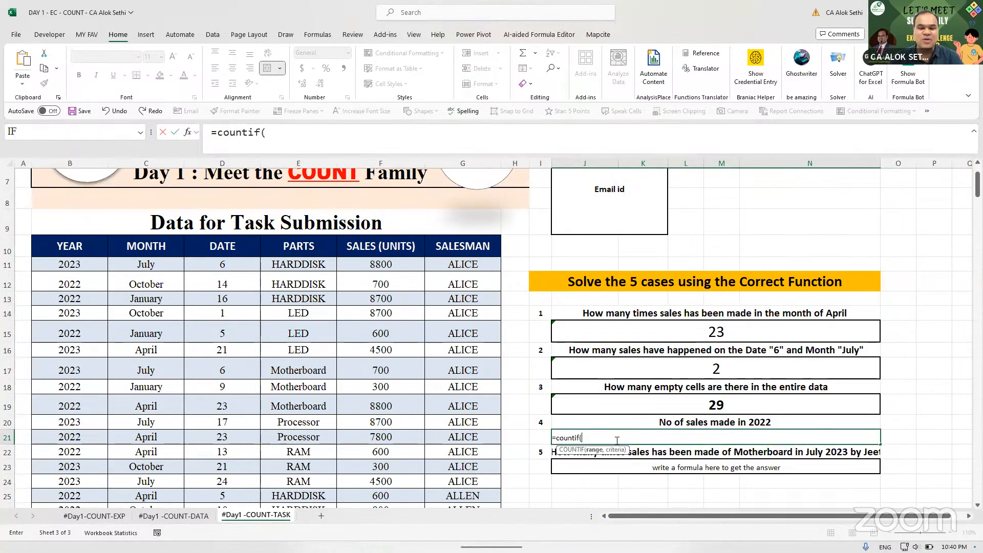
type("data")
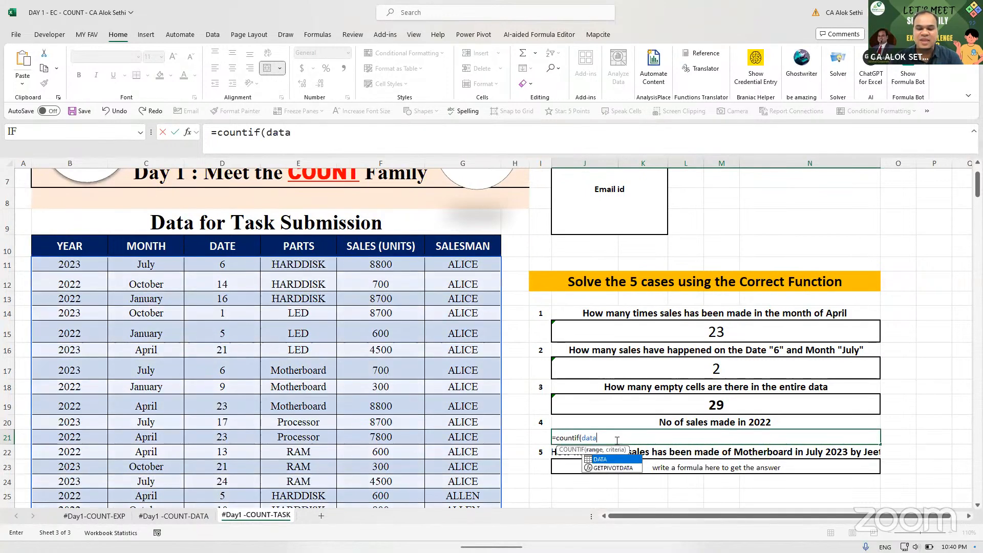
type("[")
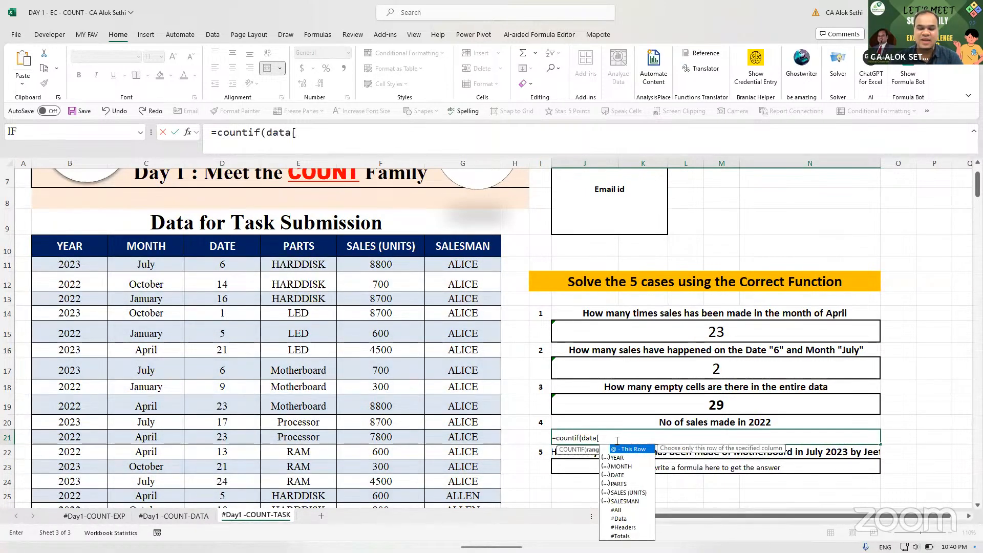
type("year],\"2022\"")
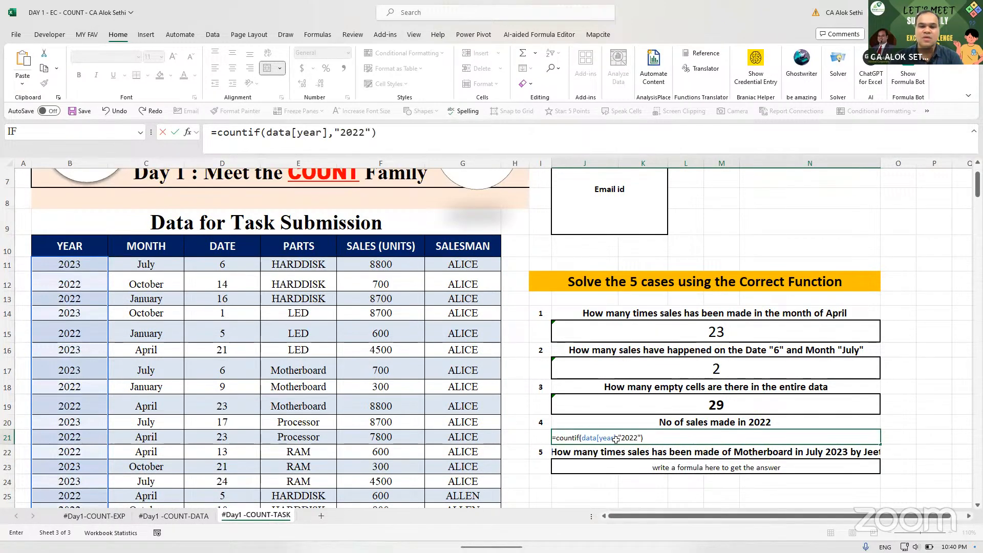
key("Return")
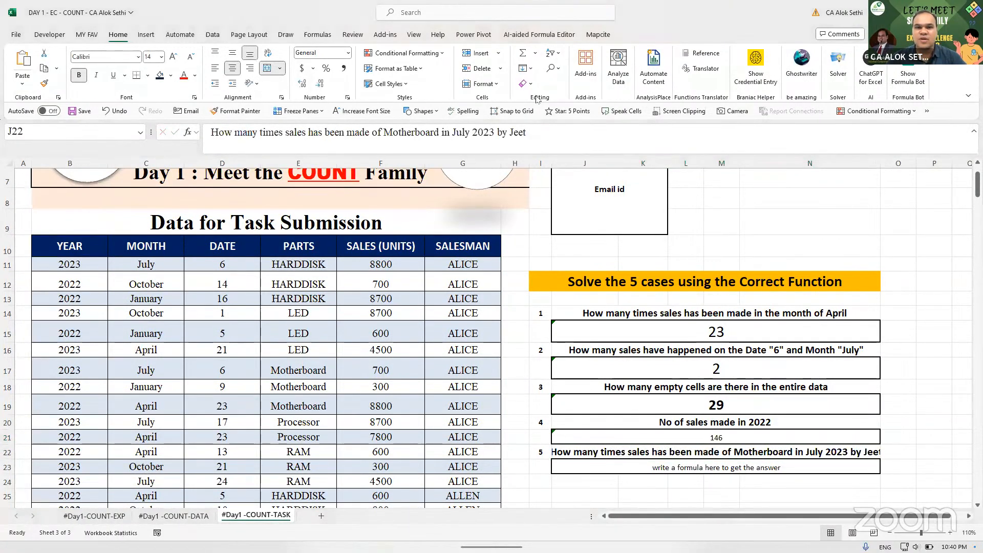
mouse_move(552, 524)
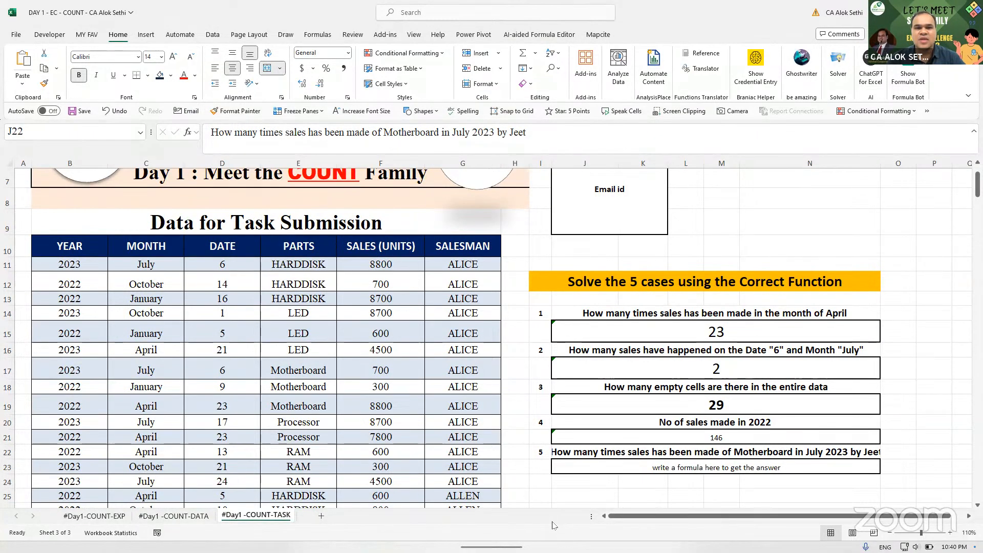
- Adjust the case 5 question's font size in J22 until it fits its row
left_click(612, 434)
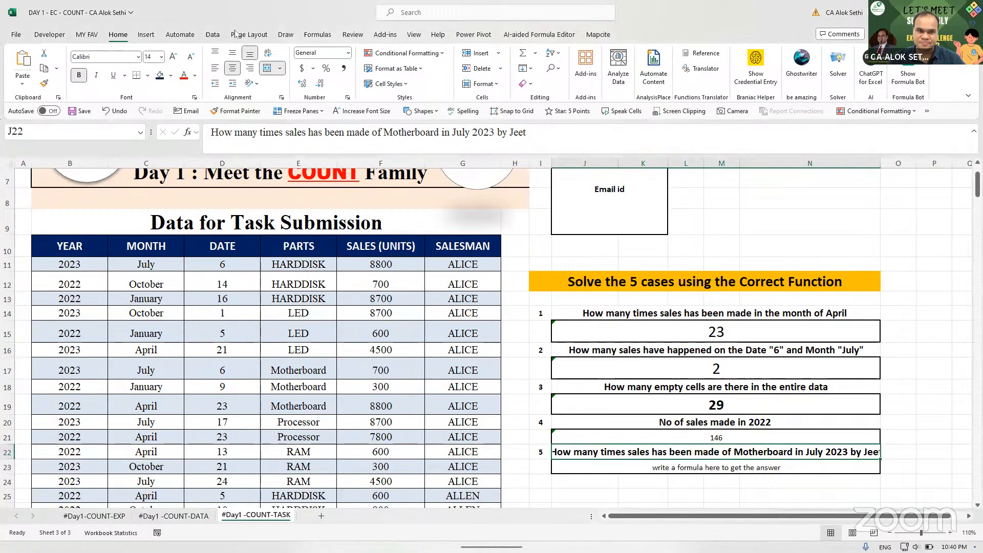
left_click(173, 55)
left_click(173, 55)
left_click(172, 55)
left_click(173, 55)
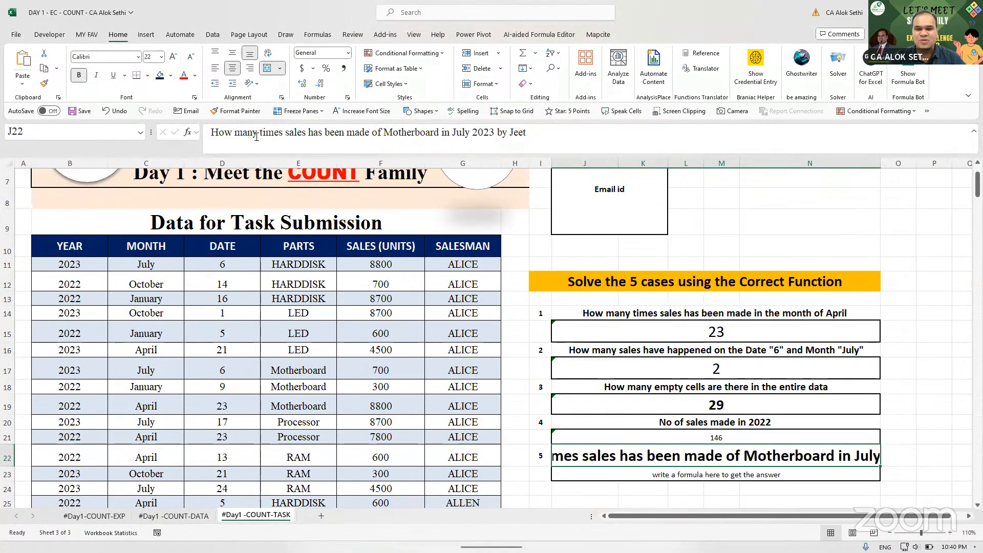
left_click(191, 56)
left_click(191, 56)
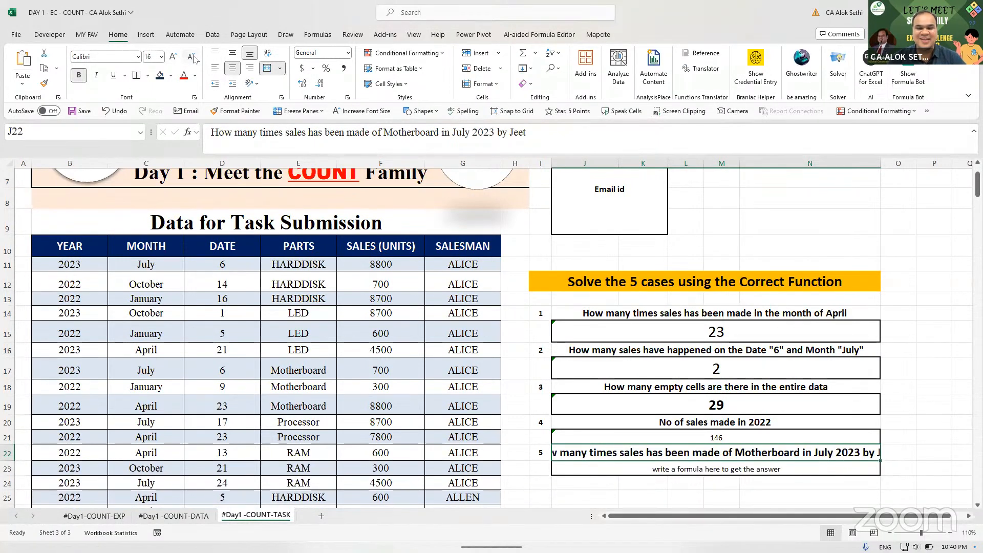
left_click(191, 56)
- Enlarge case 4's 146 answer three font sizes, then begin editing its formula
key("Up")
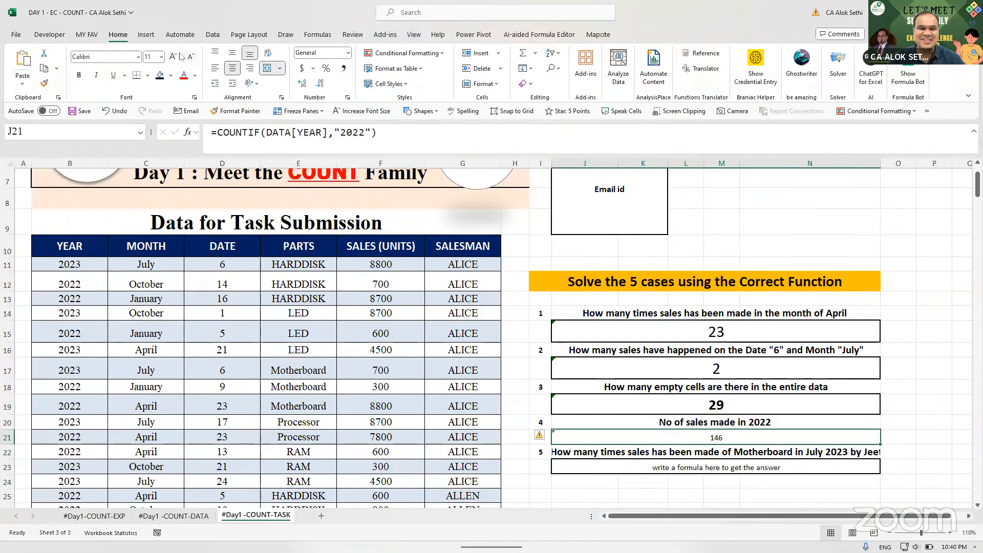
left_click(174, 57)
left_click(174, 56)
left_click(173, 56)
left_click(174, 57)
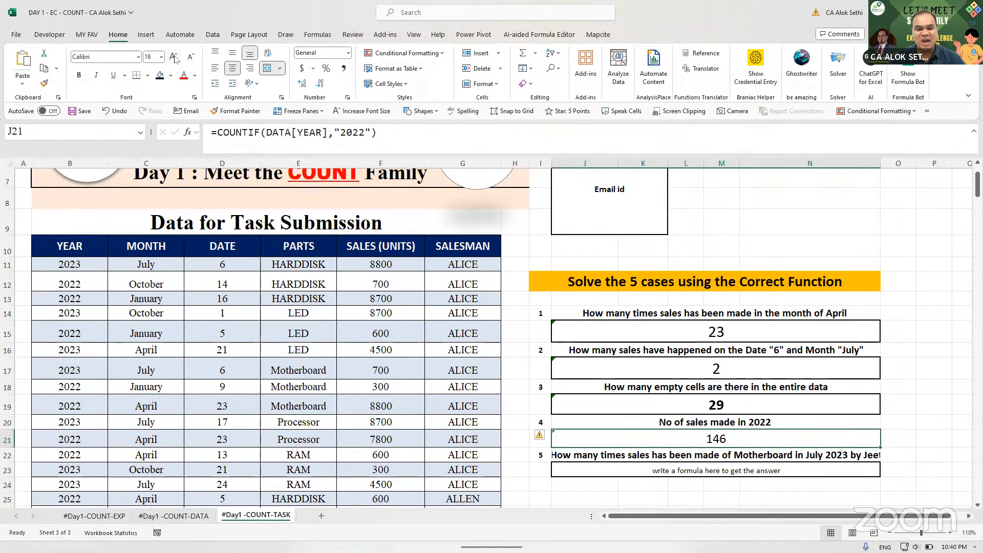
key("F2")
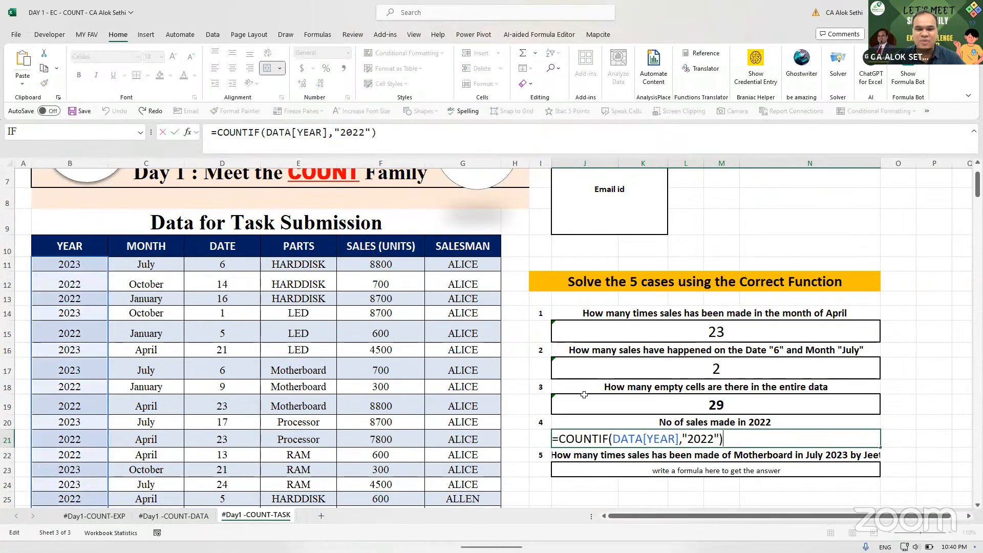
left_click(608, 437)
- Change J21 to =COUNTIFS(DATA[YEAR],"2022",DATA[SALES (UNITS)],"<>") so it returns 142
type("S")
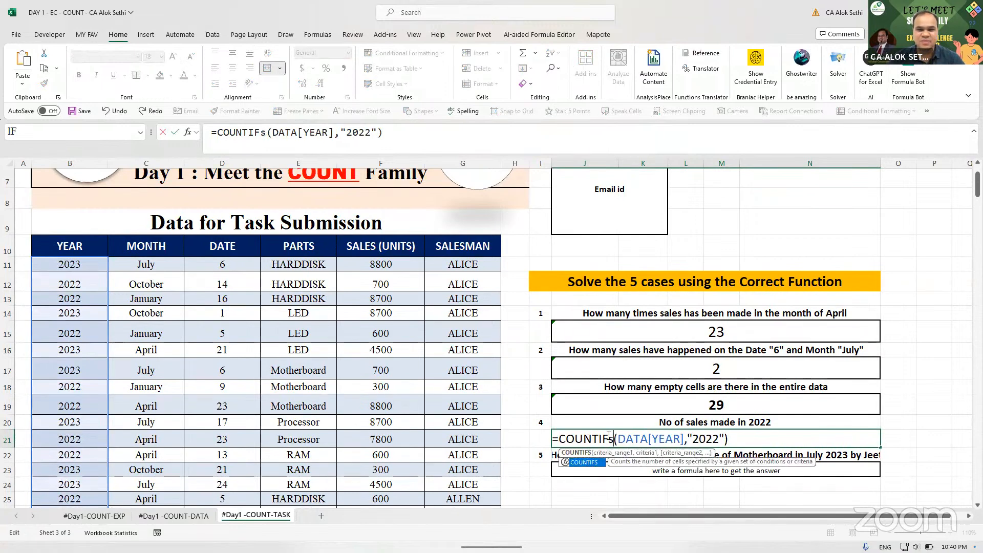
left_click(721, 439)
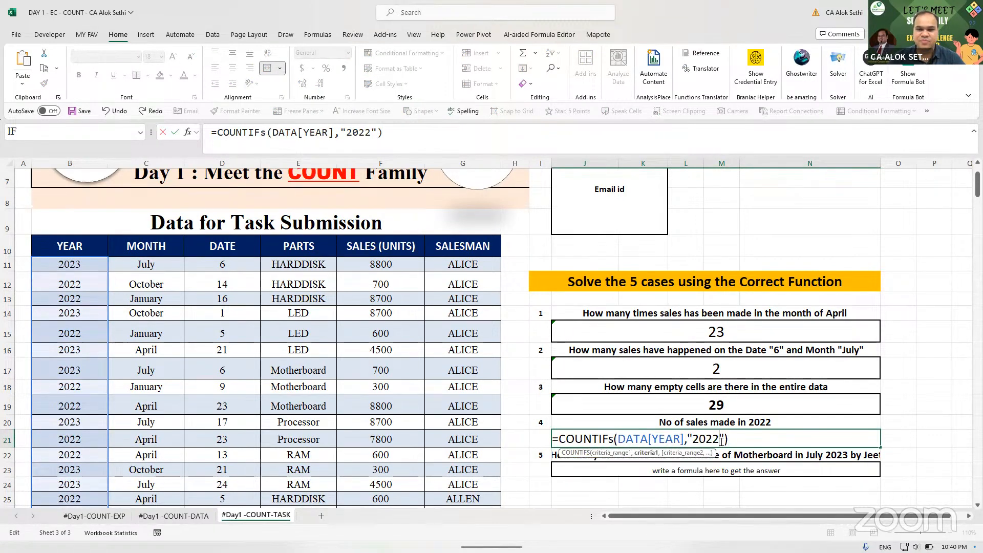
type(",")
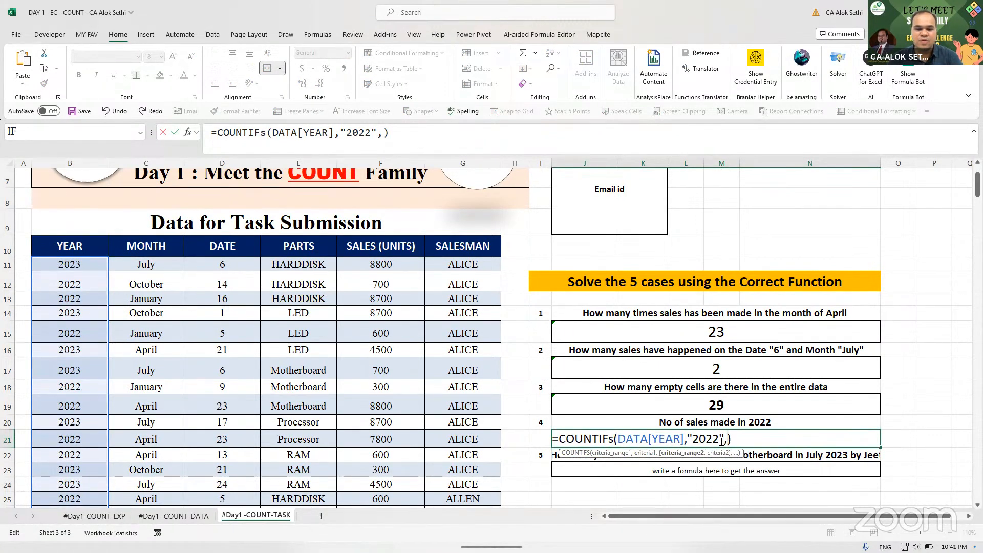
type("data[sales")
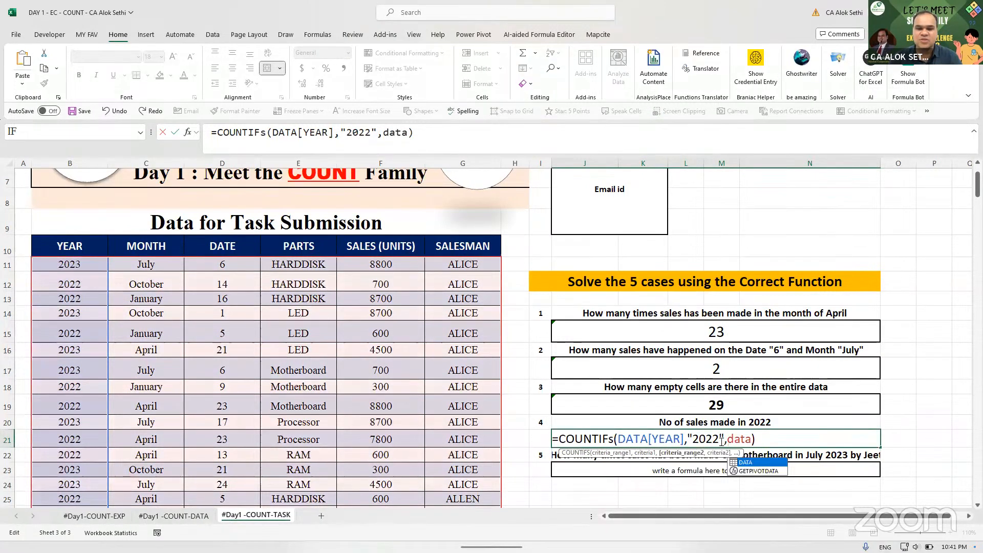
type("],")
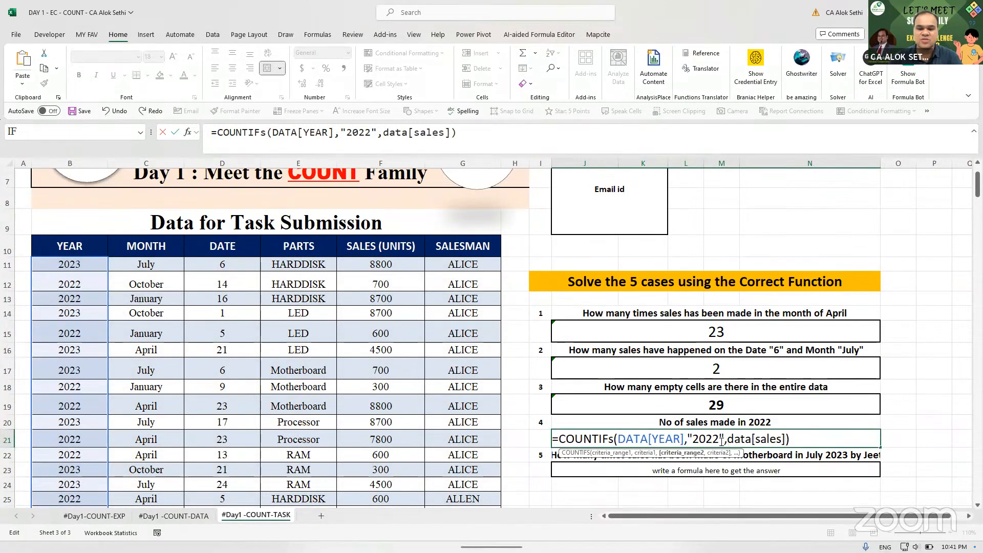
type("\"")
type("<>\"")
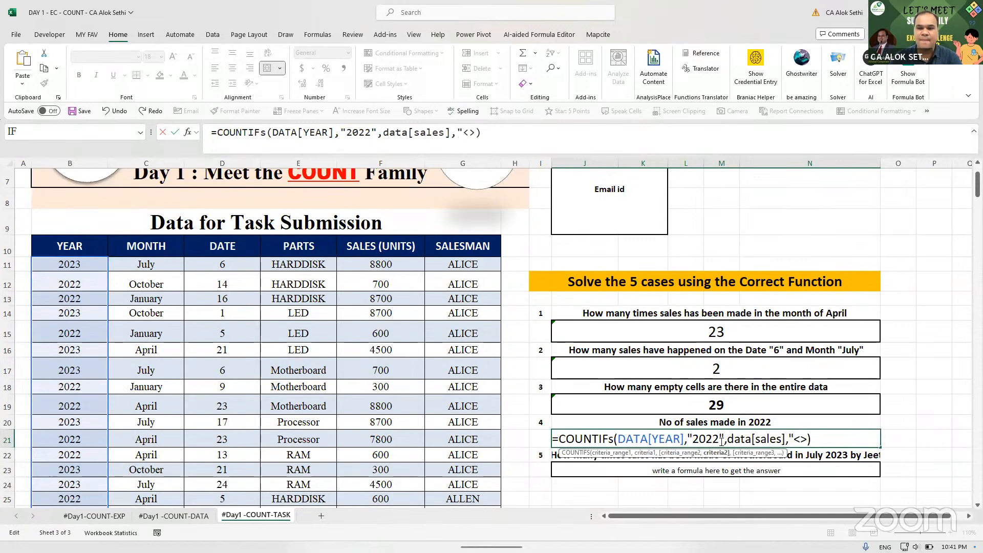
key("Return")
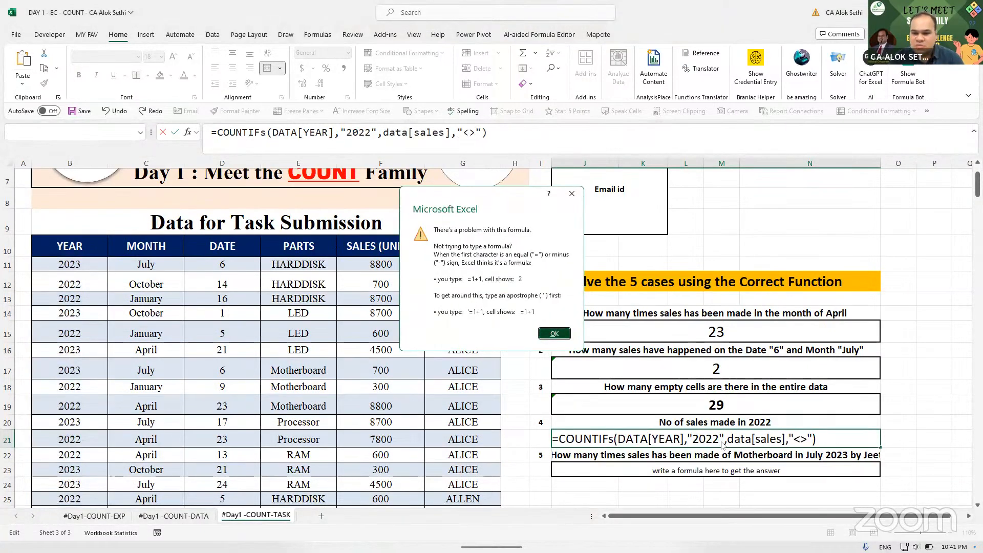
key("Return")
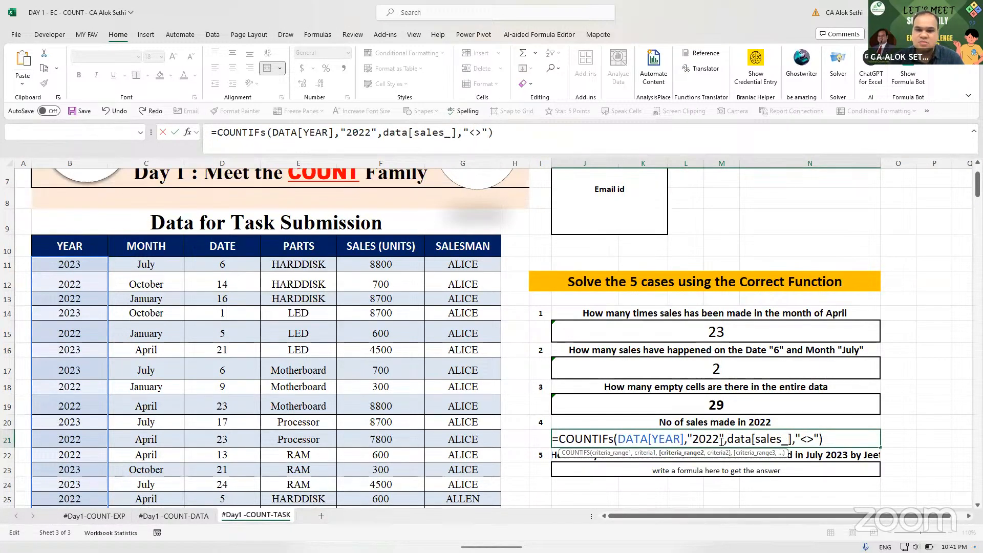
key("BackSpace")
key("BackSpace")
key("BackSpace")
key("BackSpace")
key("Tab")
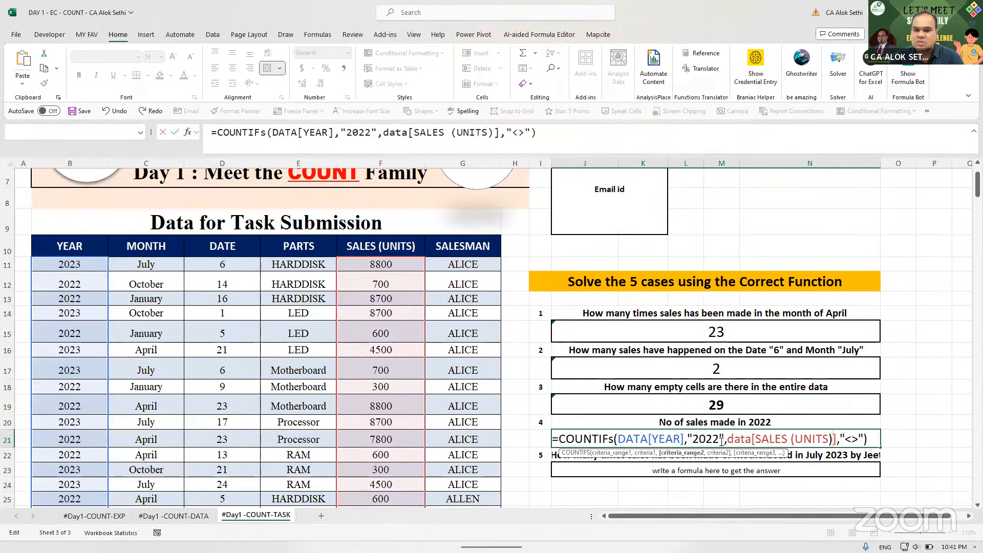
key("Return")
left_click(684, 432)
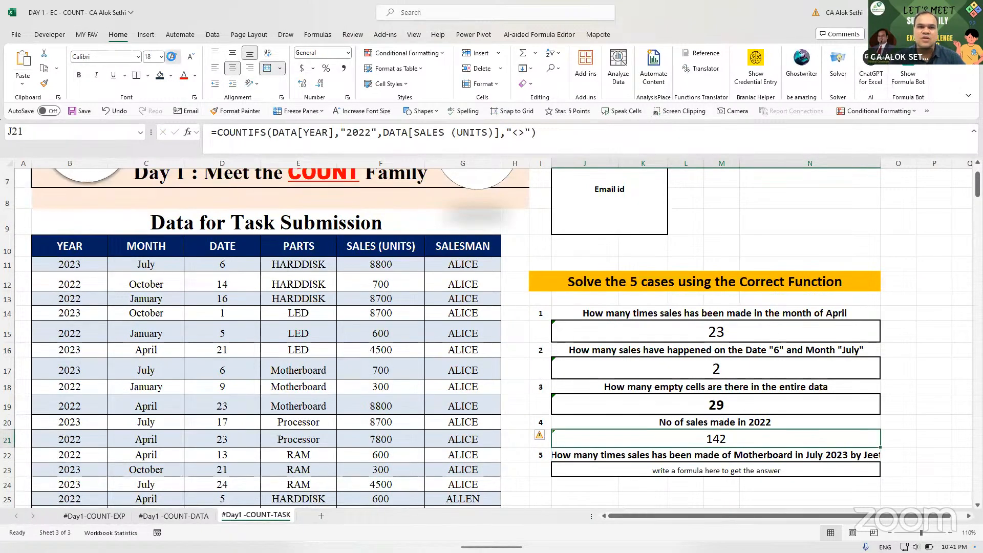
left_click(173, 57)
- Enlarge the 142 answer once more and delete case 5's placeholder text in J23
left_click(173, 56)
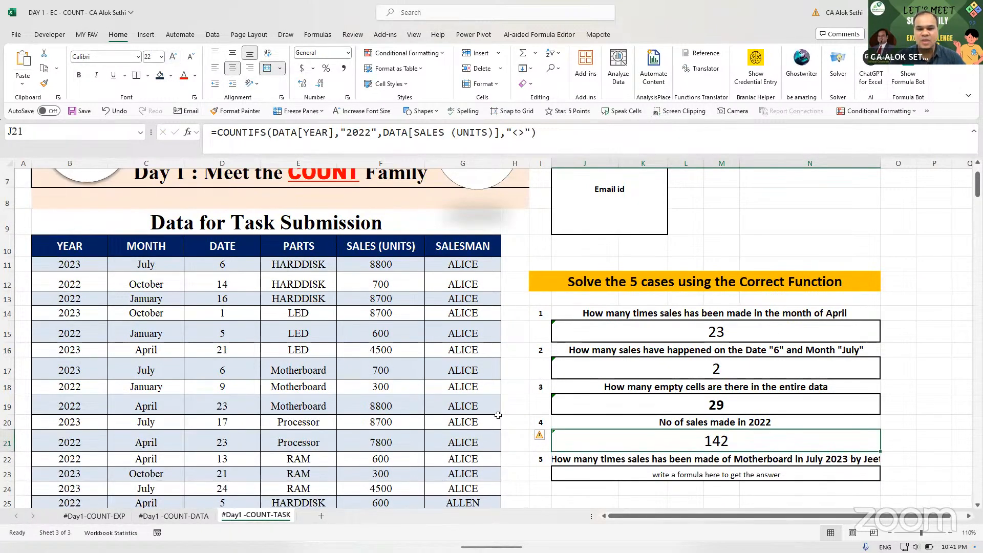
left_click(603, 481)
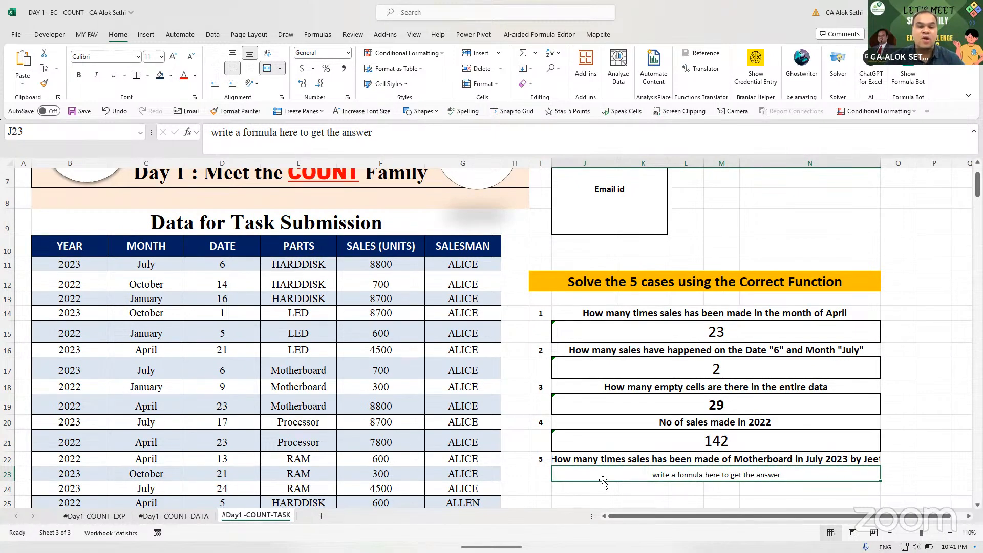
key("alt+Tab")
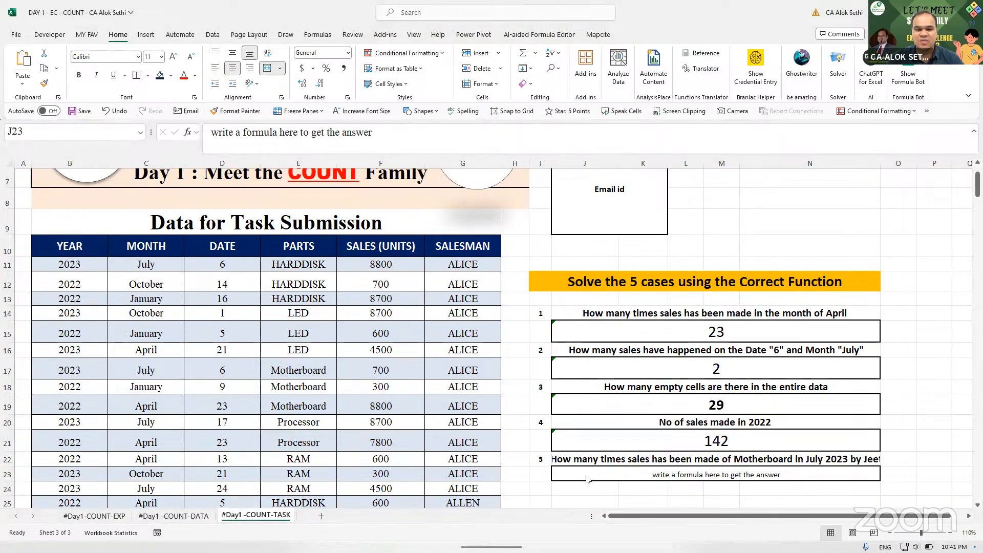
left_click(604, 473)
key("Delete")
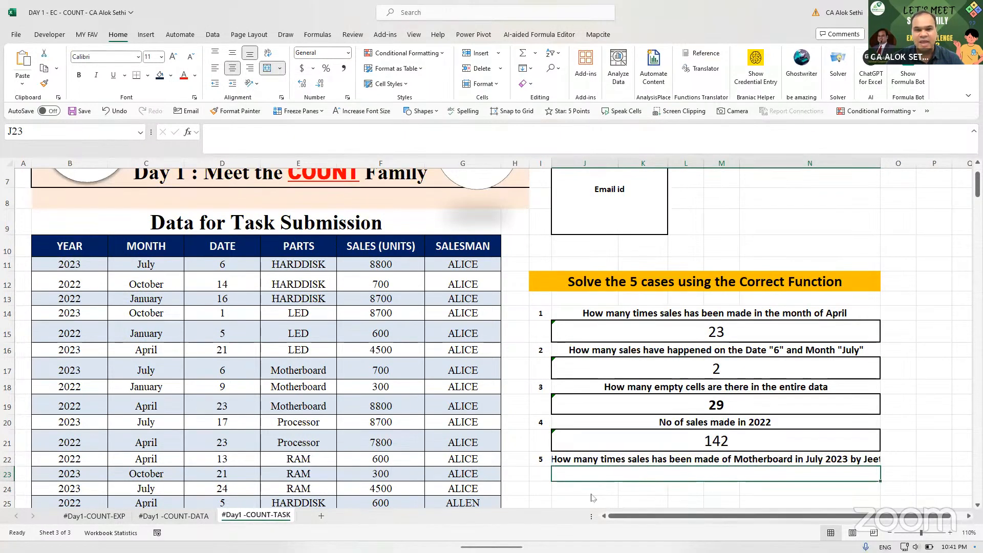
key("alt+Tab")
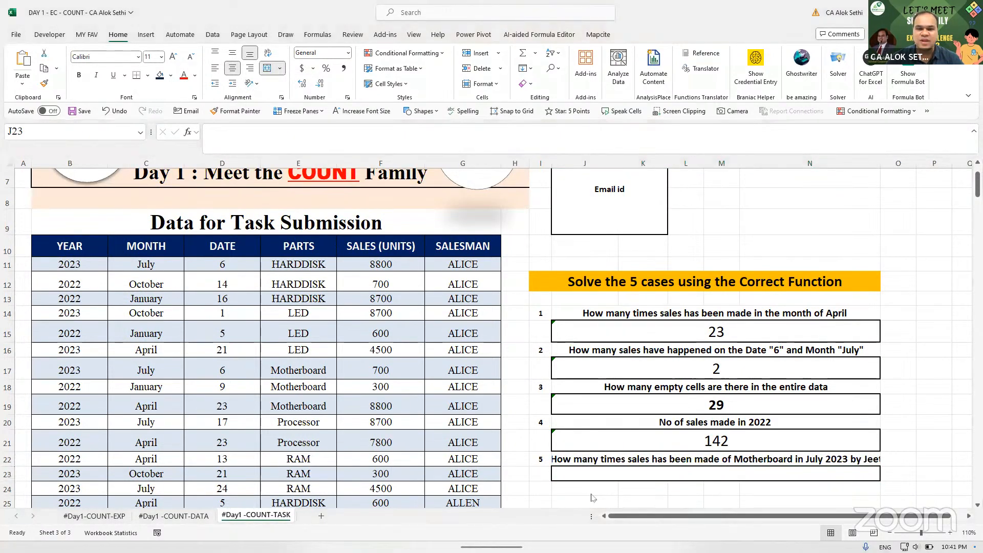
- In J23 start a COUNTIFS with part E17, month C11 and year B11 criteria
left_click(605, 470)
type("=")
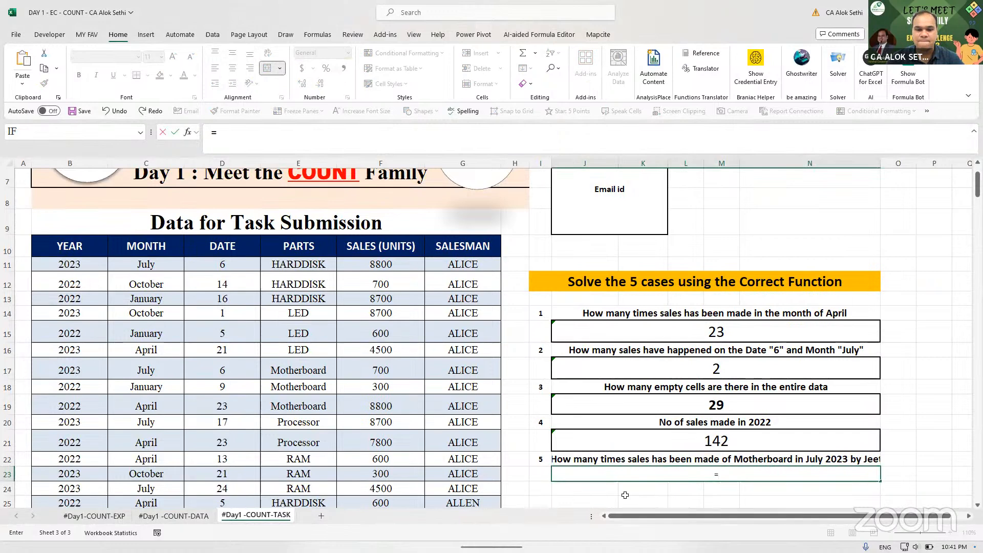
type("count")
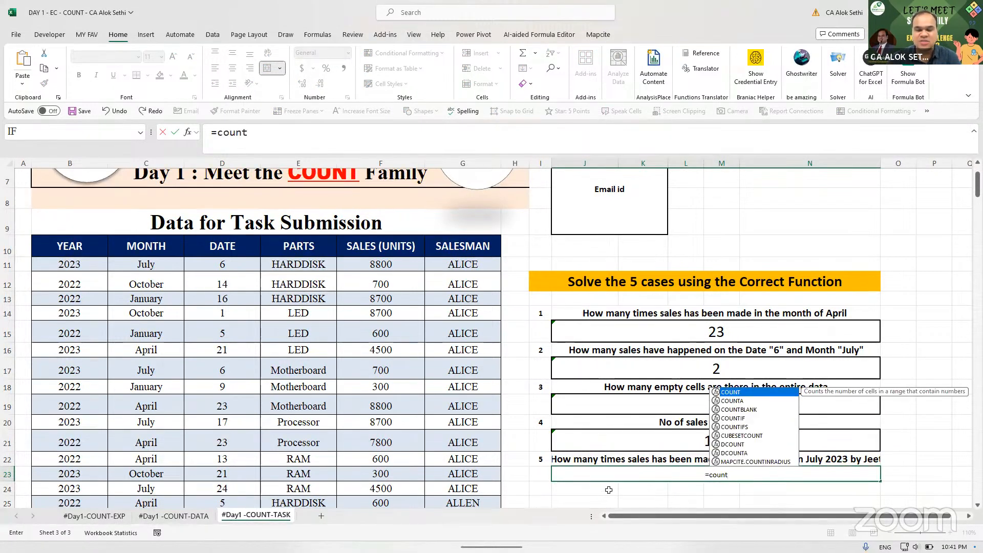
type("ifs(")
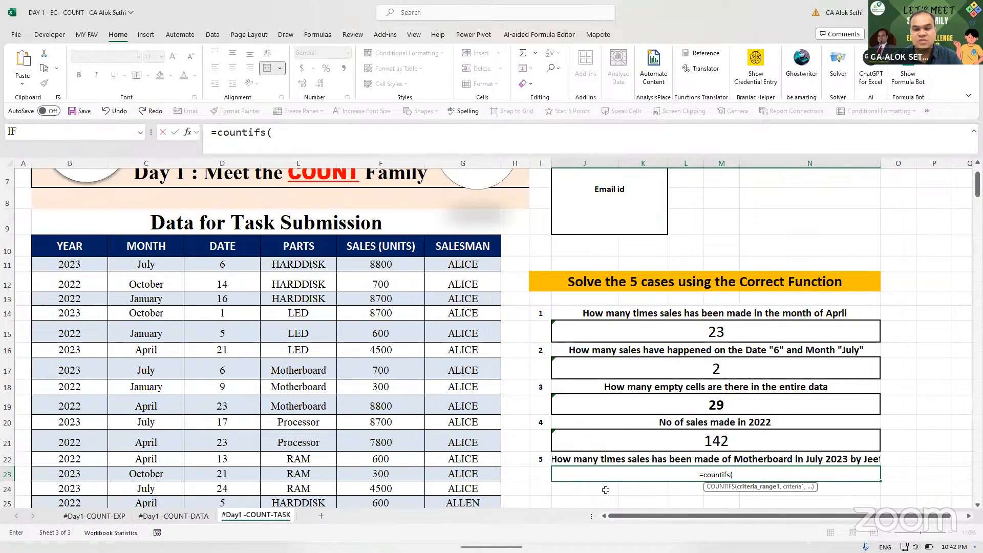
type("data")
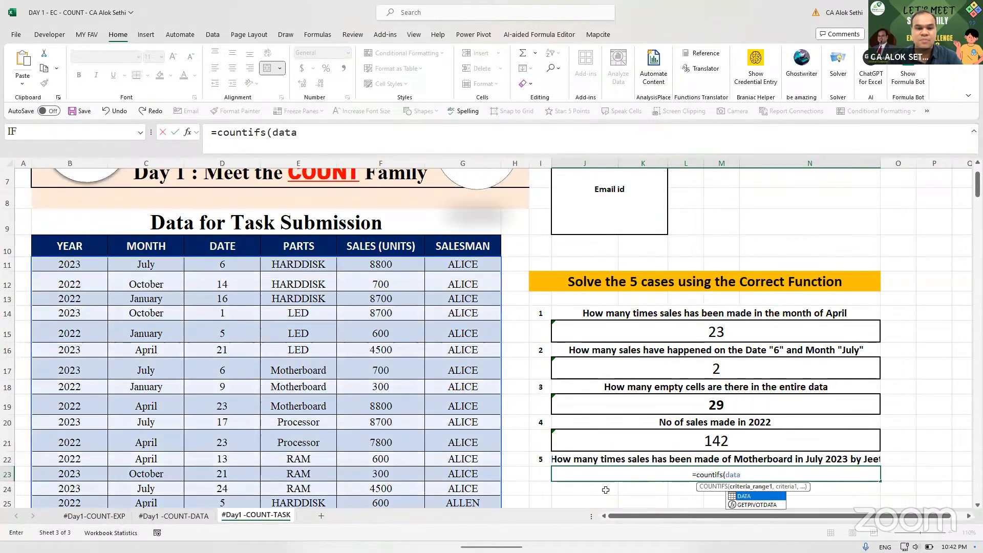
type("[part")
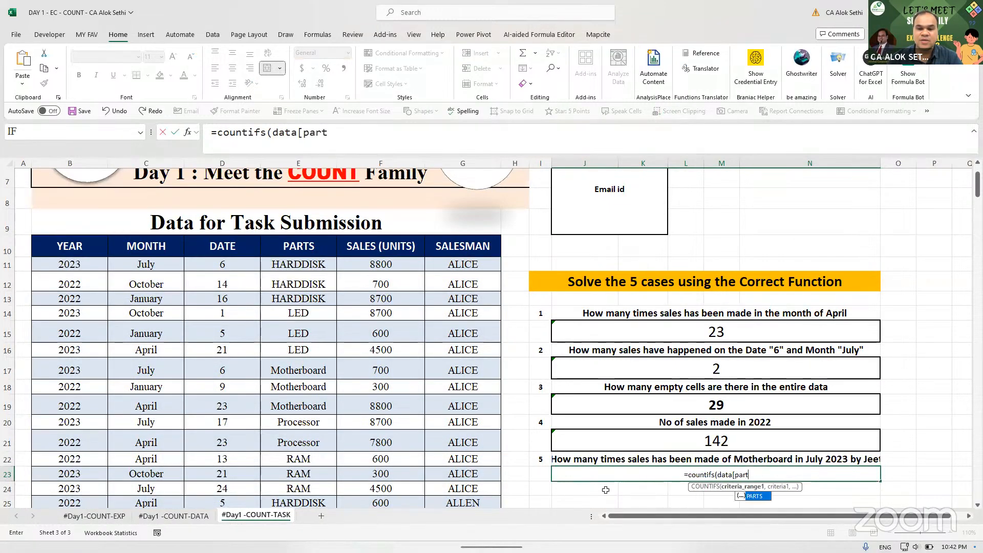
type("s")
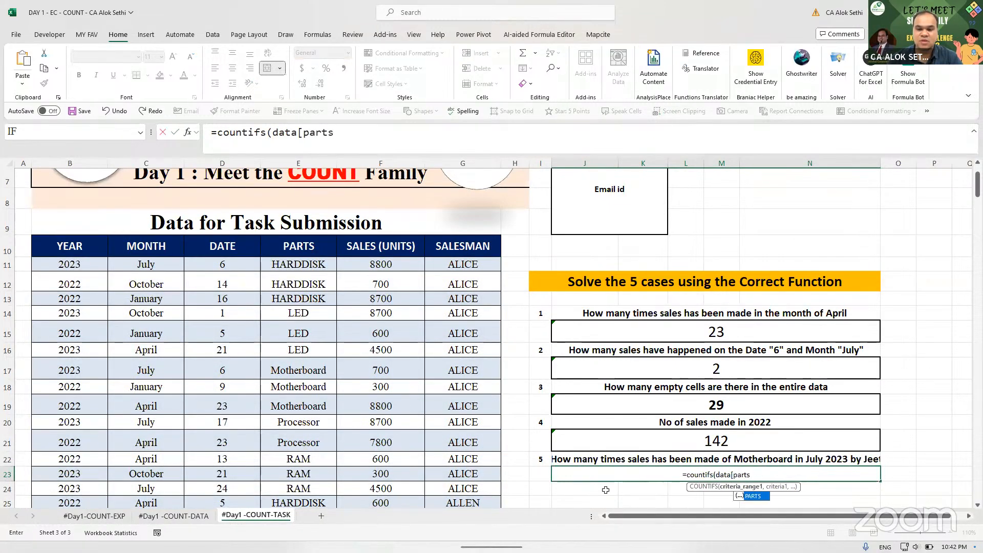
type("],")
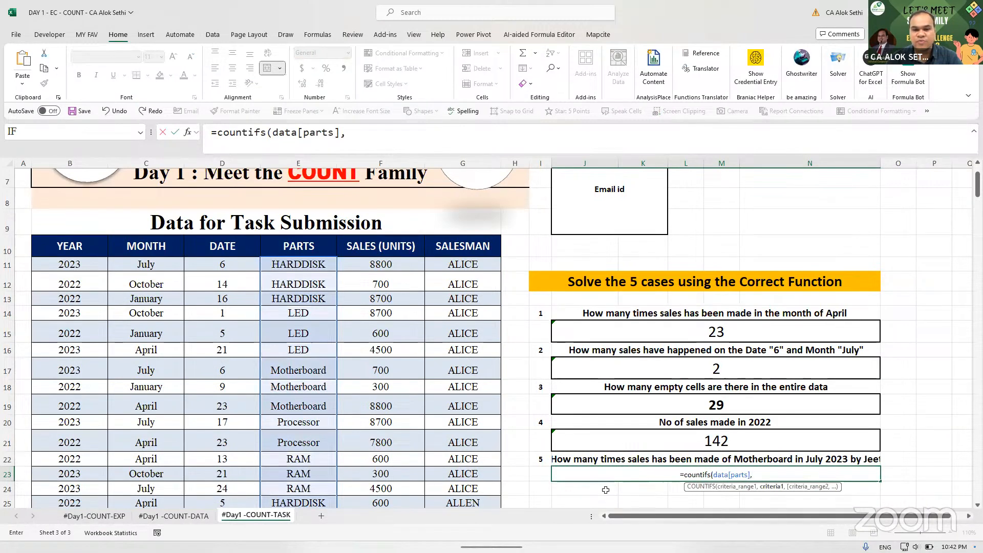
left_click(313, 375)
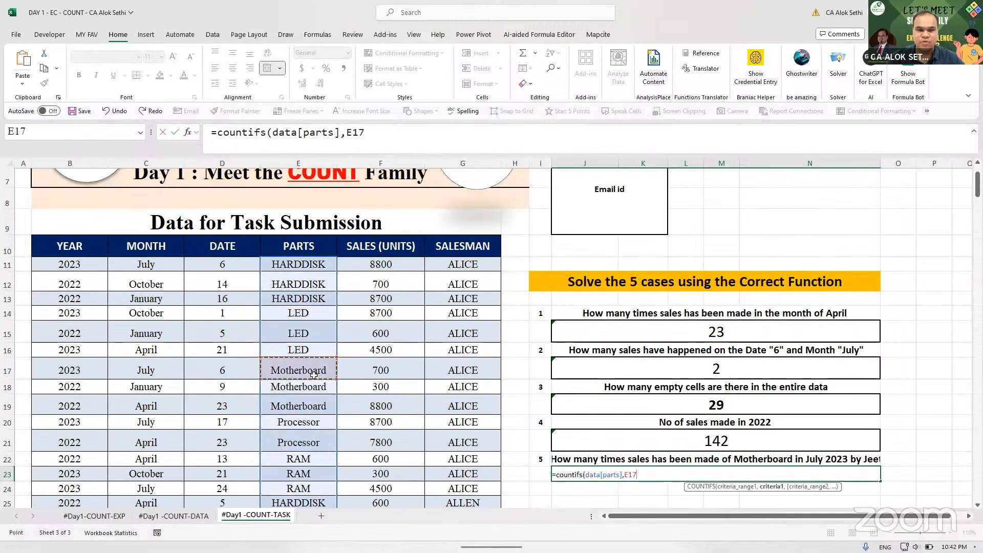
type(",")
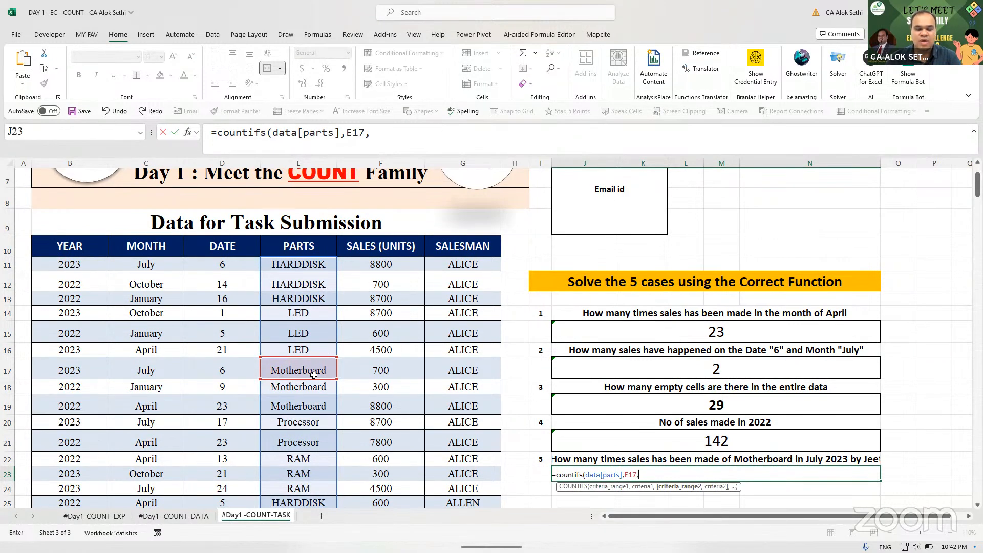
type("data[")
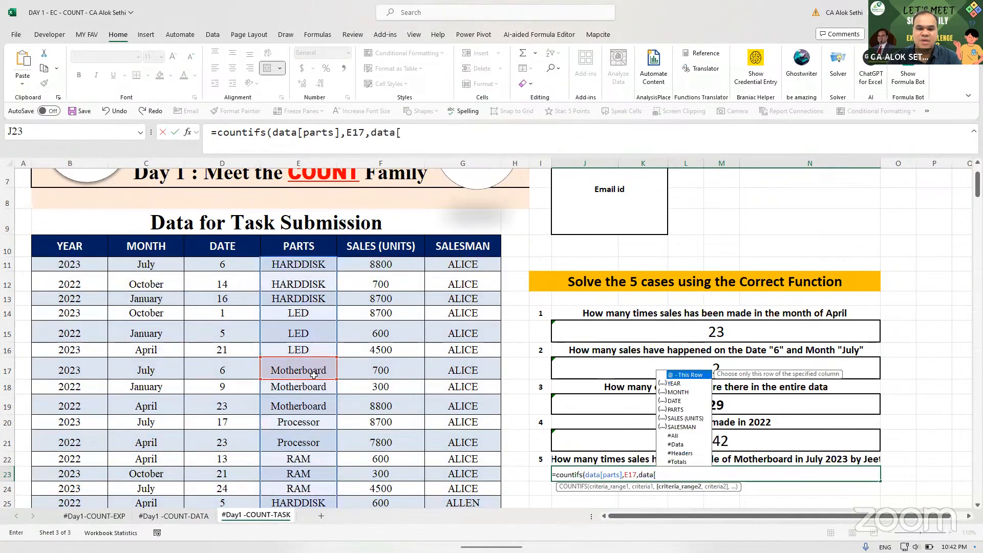
type("mon")
key("Tab")
type("],")
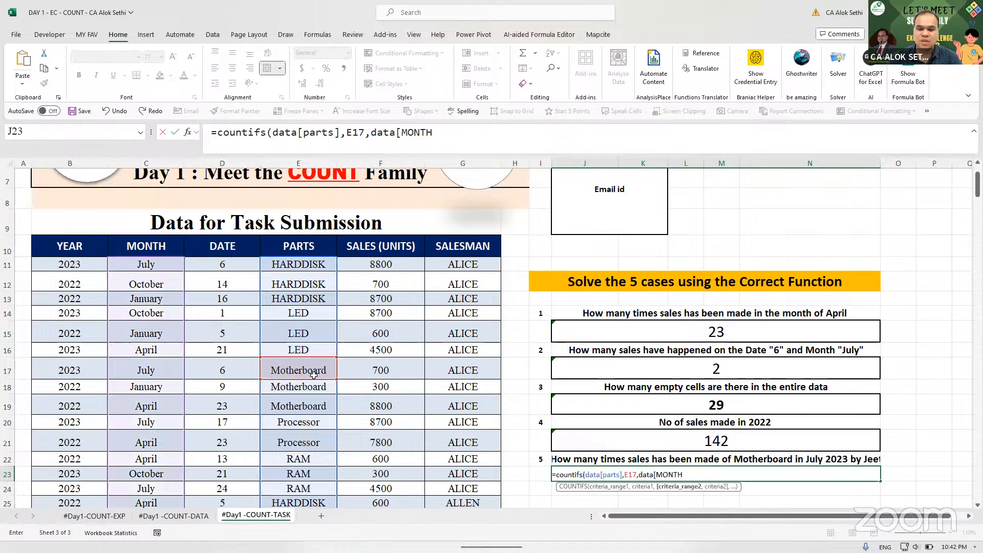
left_click(140, 264)
type(",")
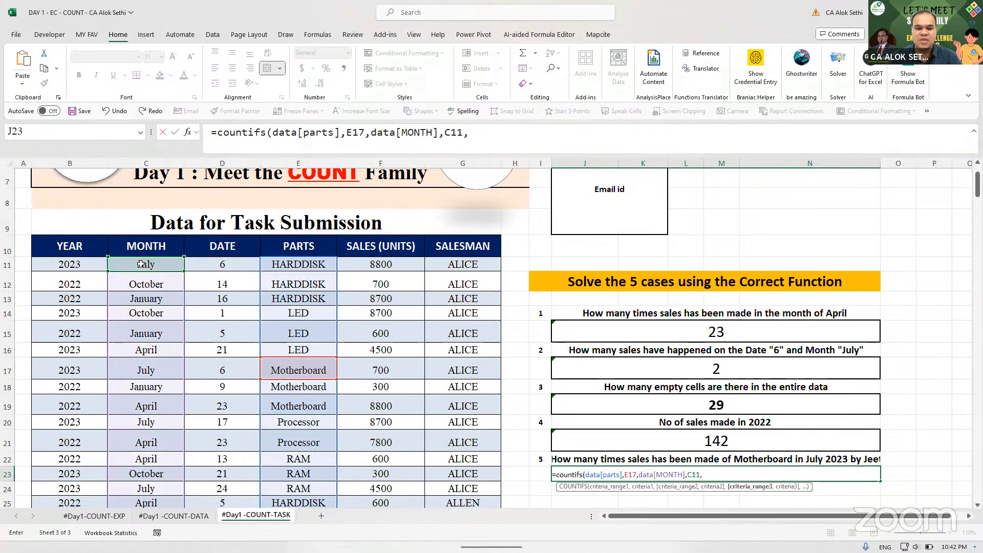
type("data")
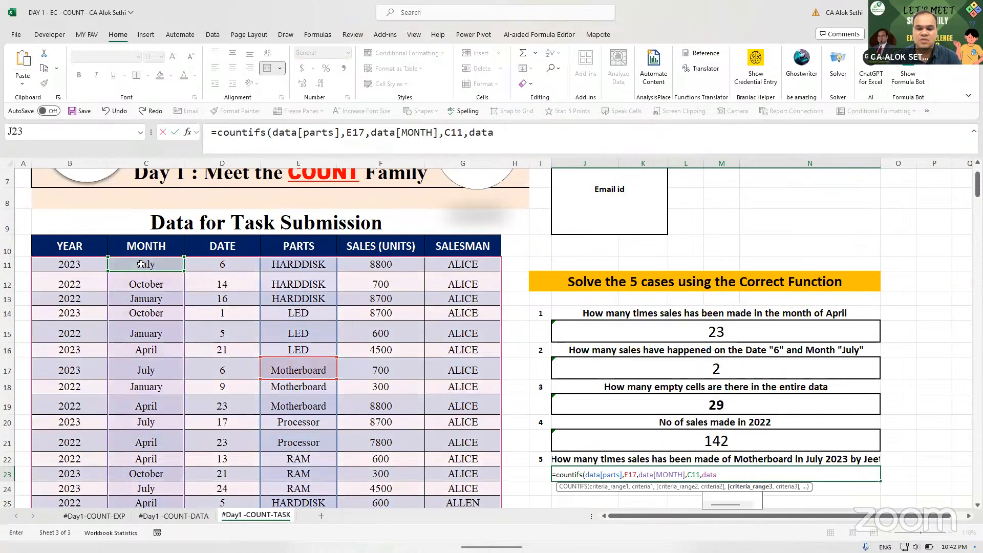
type("[year],")
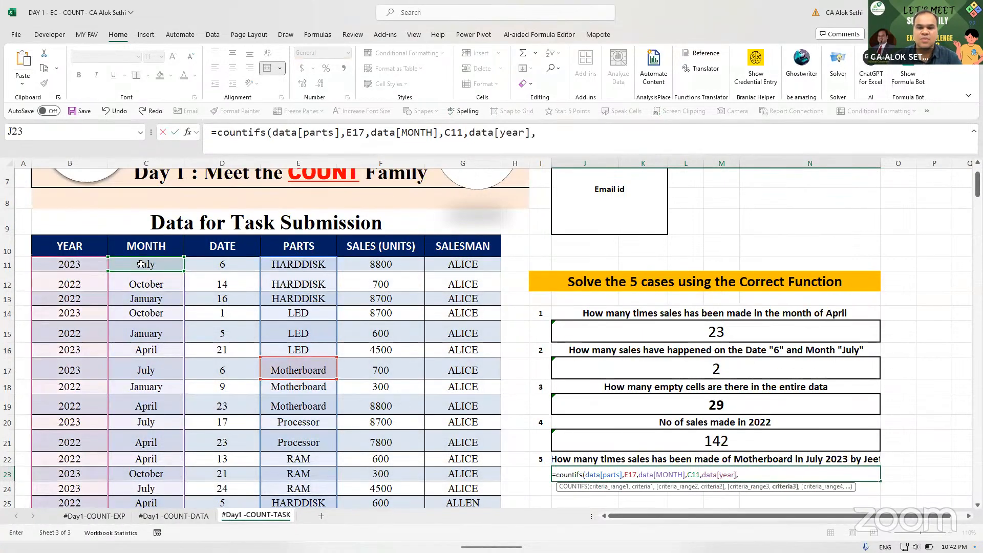
left_click(74, 264)
- Add the SALESMAN criterion for the named salesman and enter the formula, returning 0
type(",")
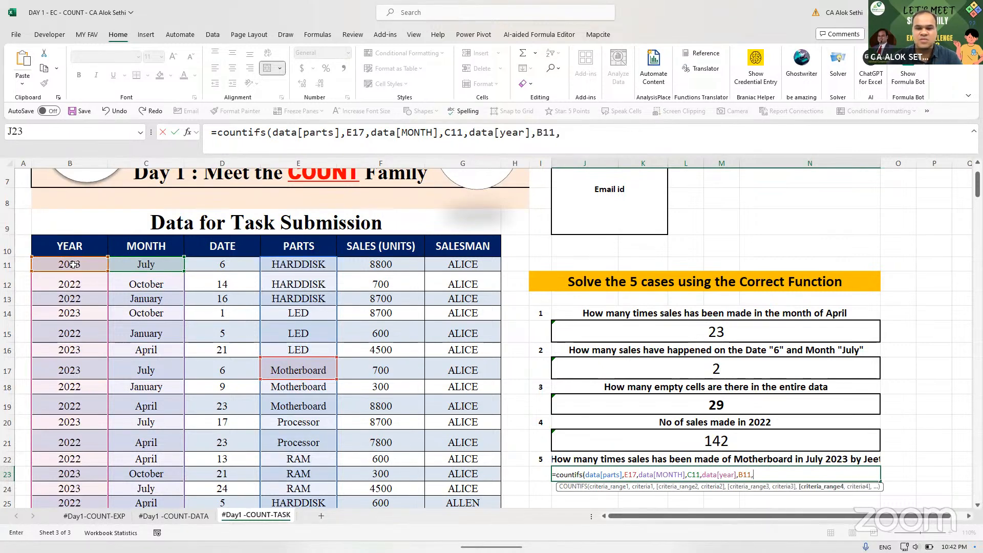
type("sales")
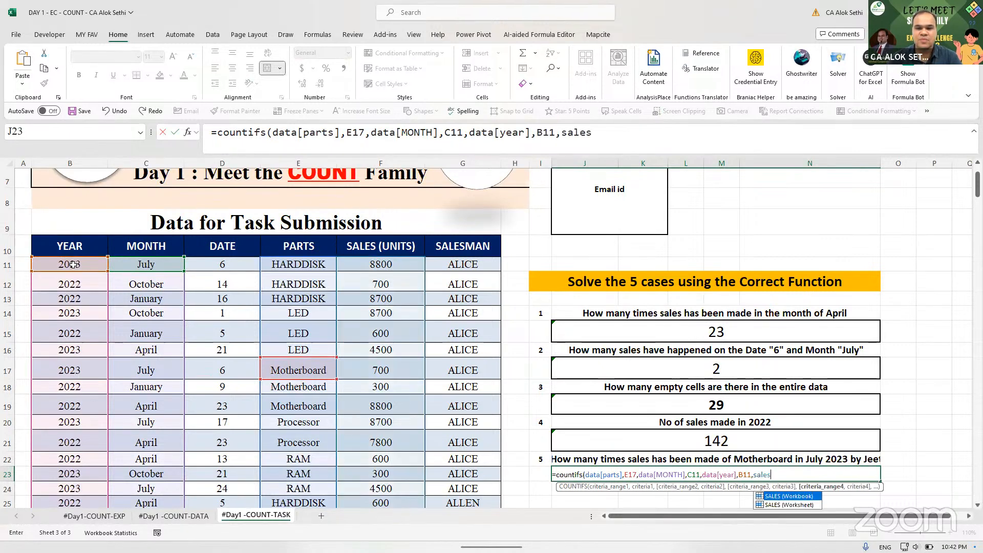
type("man")
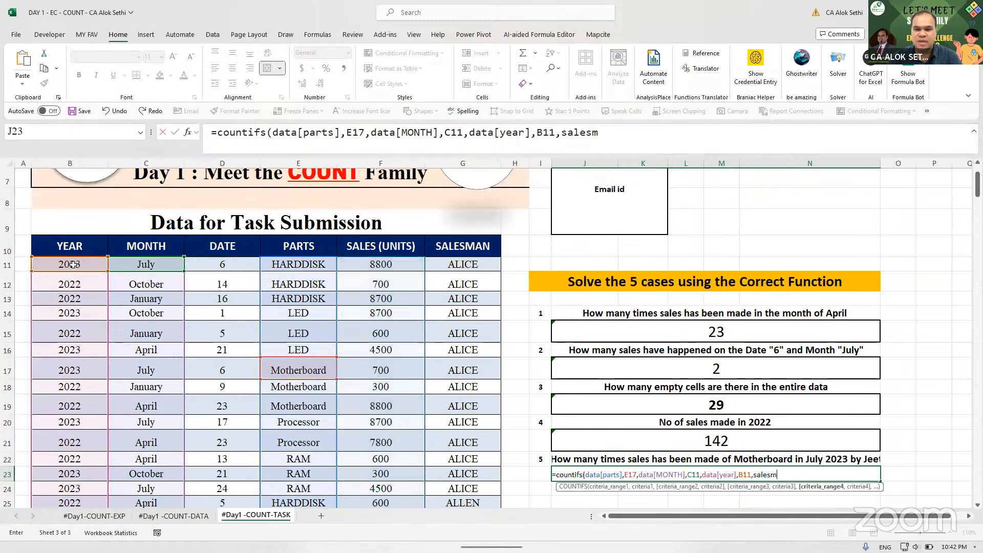
key("BackSpace")
key("BackSpace")
key("BackSpace")
key("BackSpace")
key("BackSpace")
key("BackSpace")
key("BackSpace")
key("BackSpace")
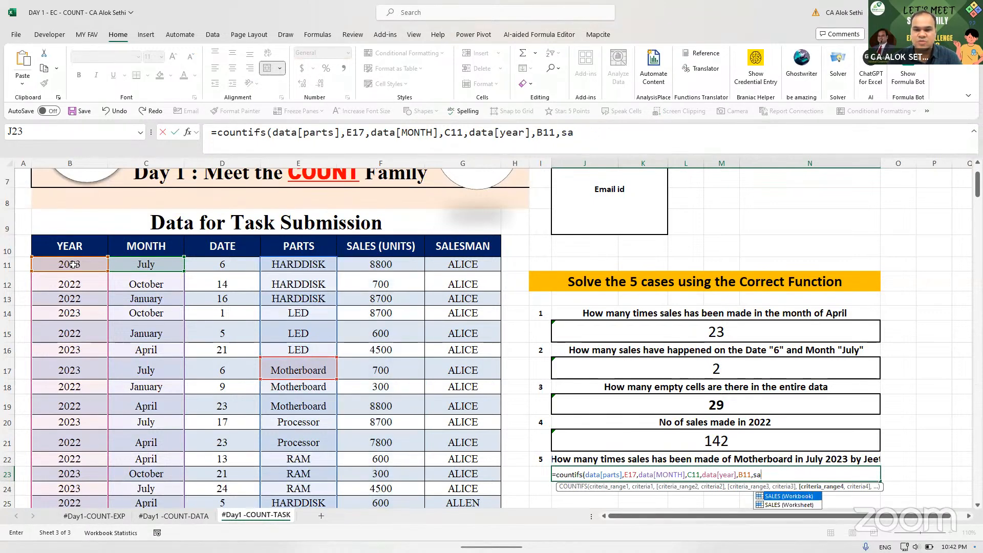
type("data[")
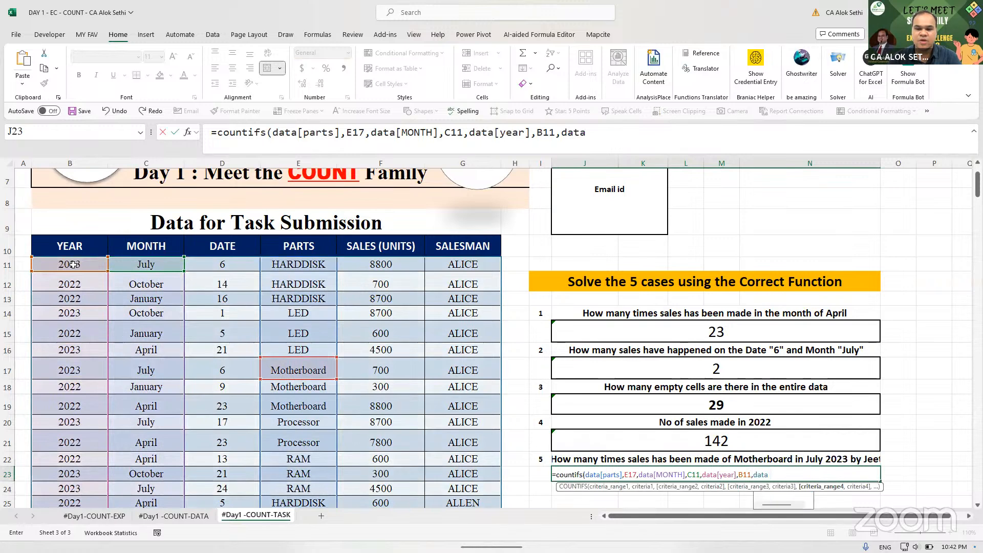
type("sales")
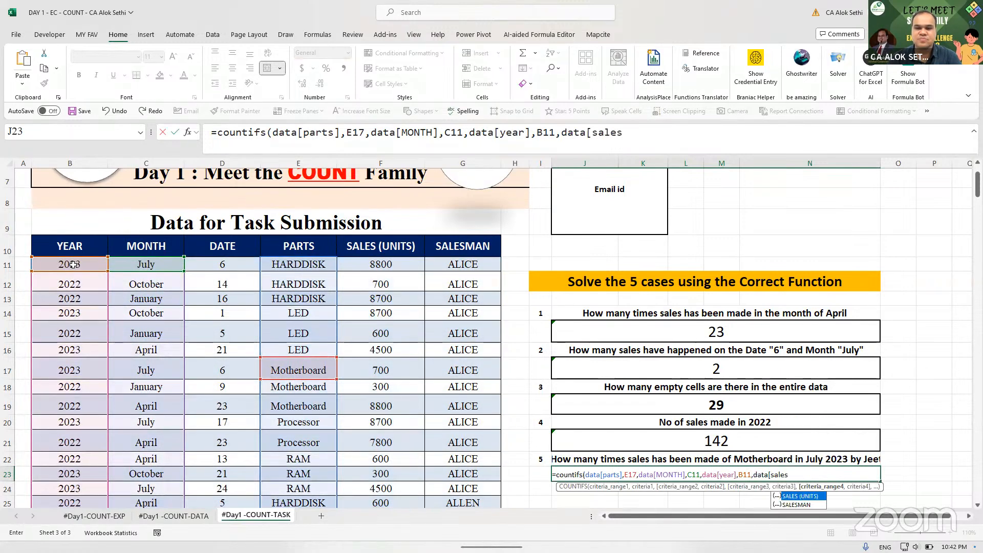
key("Tab")
key("BackSpace")
key("BackSpace")
key("BackSpace")
key("BackSpace")
key("BackSpace")
key("BackSpace")
key("BackSpace")
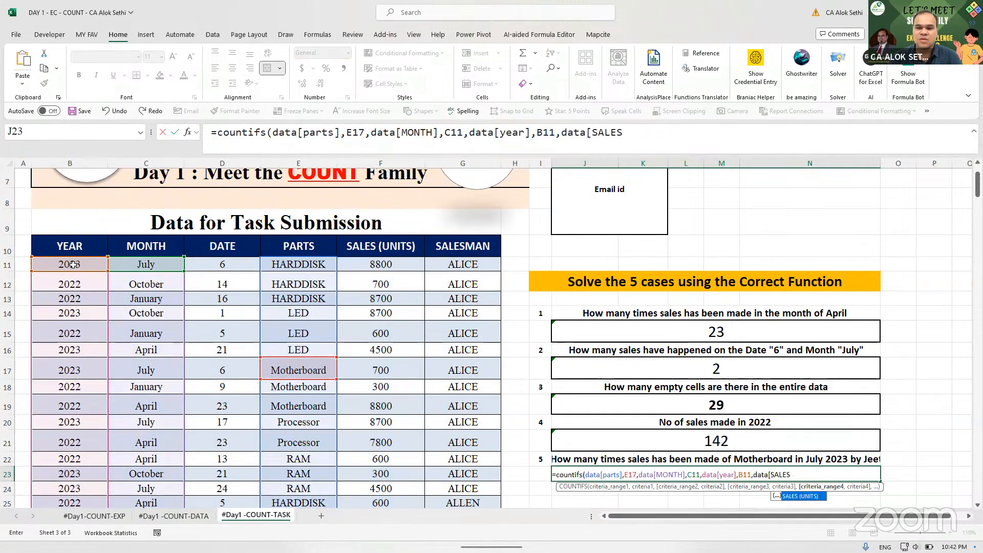
key("Down")
key("Tab")
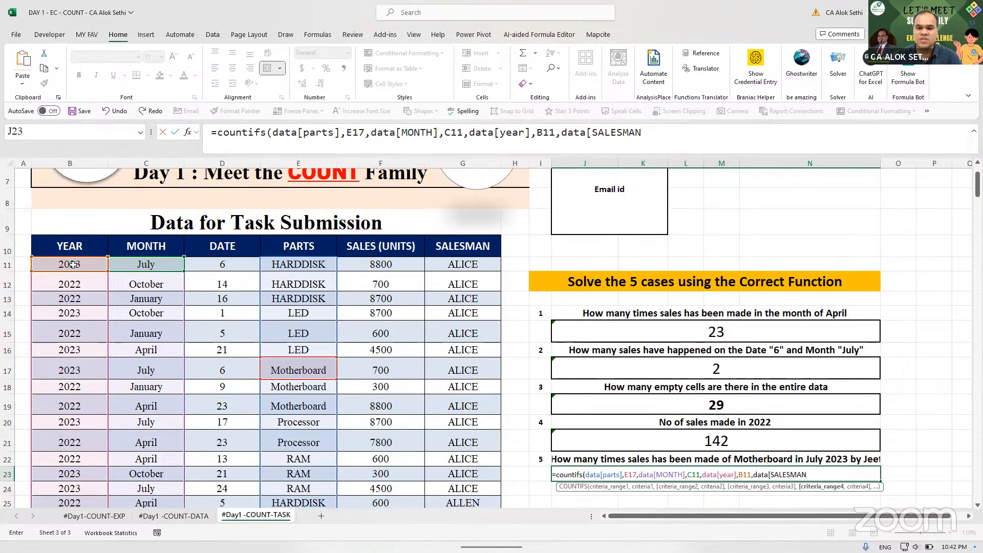
type("],")
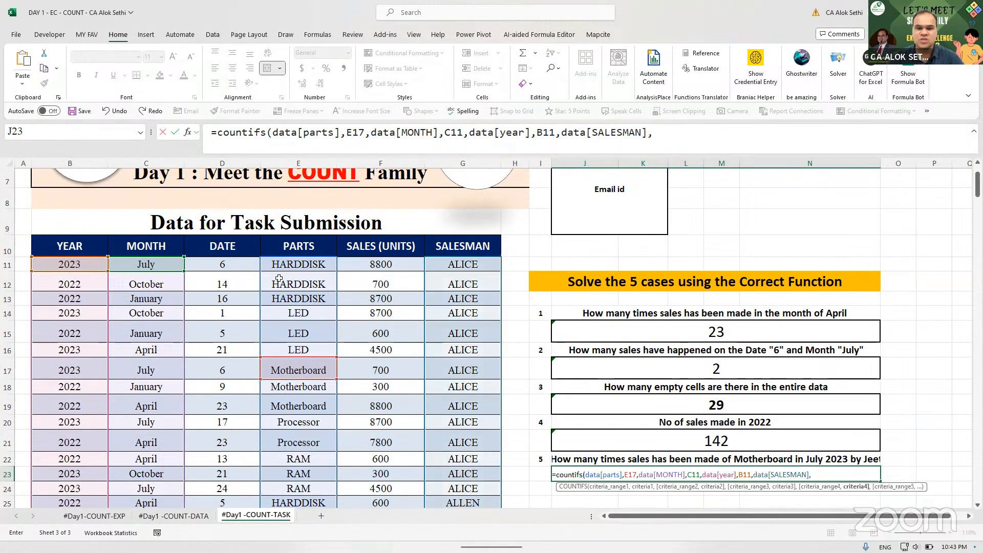
type("\"JEET\"")
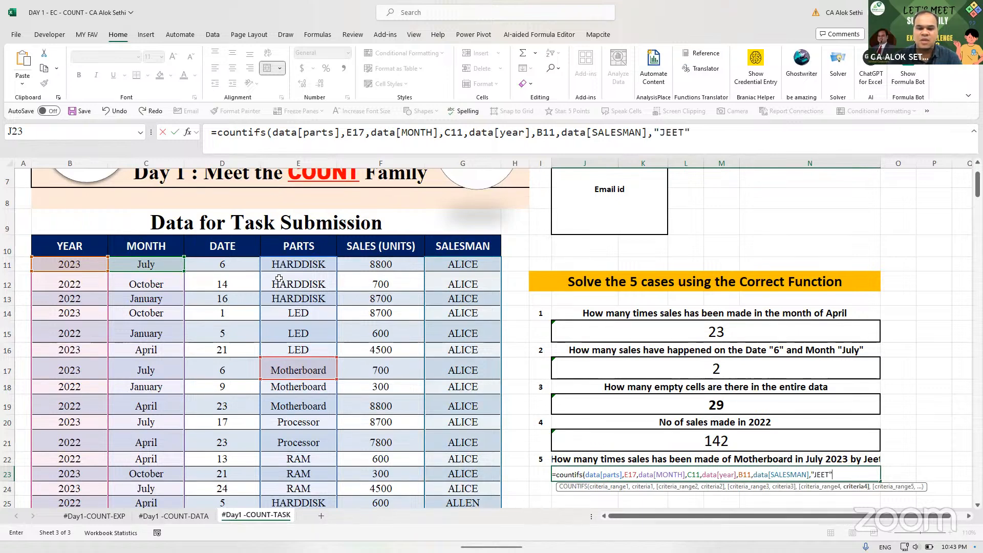
type(")")
key("ctrl+Return")
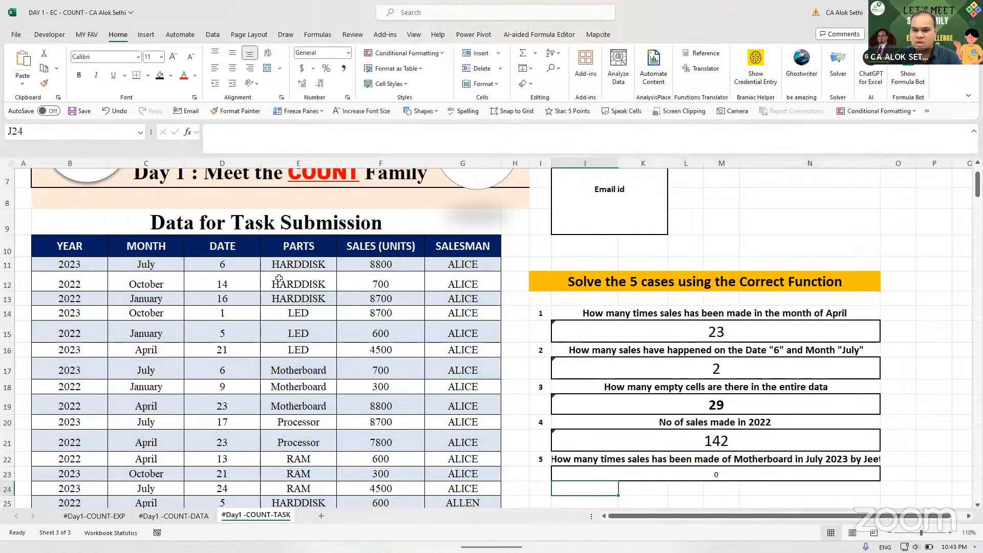
left_click(175, 57)
- Format case 5's 0 answer as bold size 18, then select G20
left_click(174, 57)
left_click(174, 56)
left_click(174, 57)
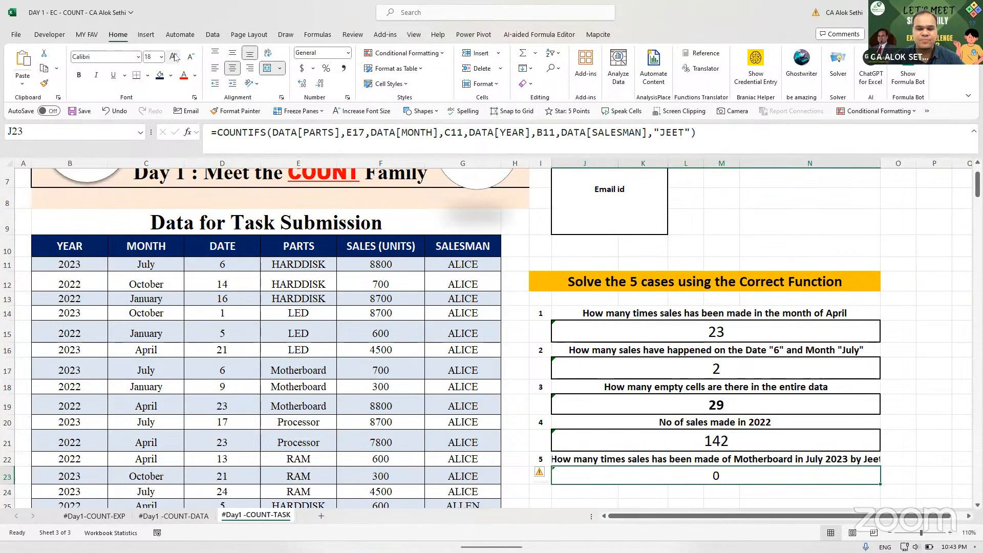
key("ctrl+b")
scroll(244, 368, "down", 1)
scroll(243, 368, "down", 2)
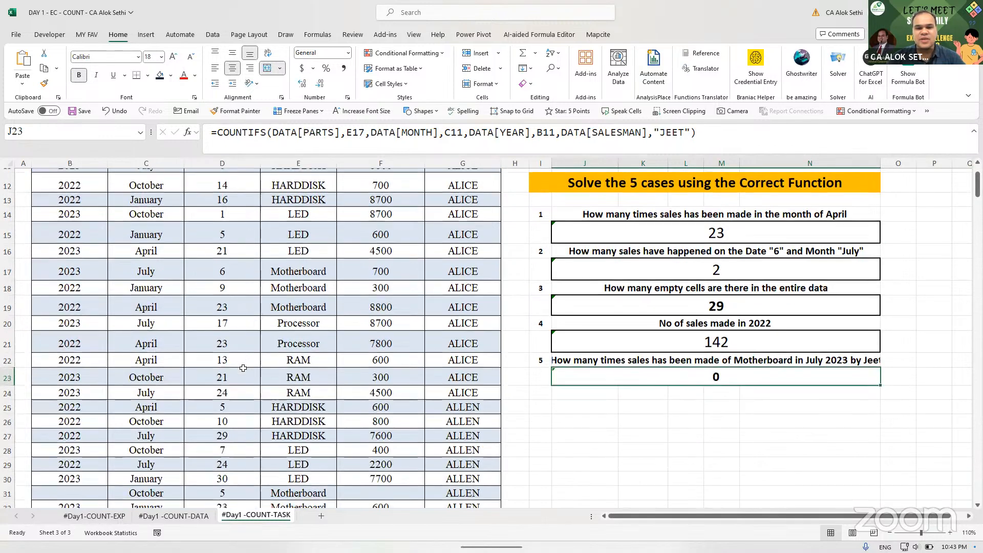
scroll(243, 368, "up", 2)
scroll(244, 368, "up", 1)
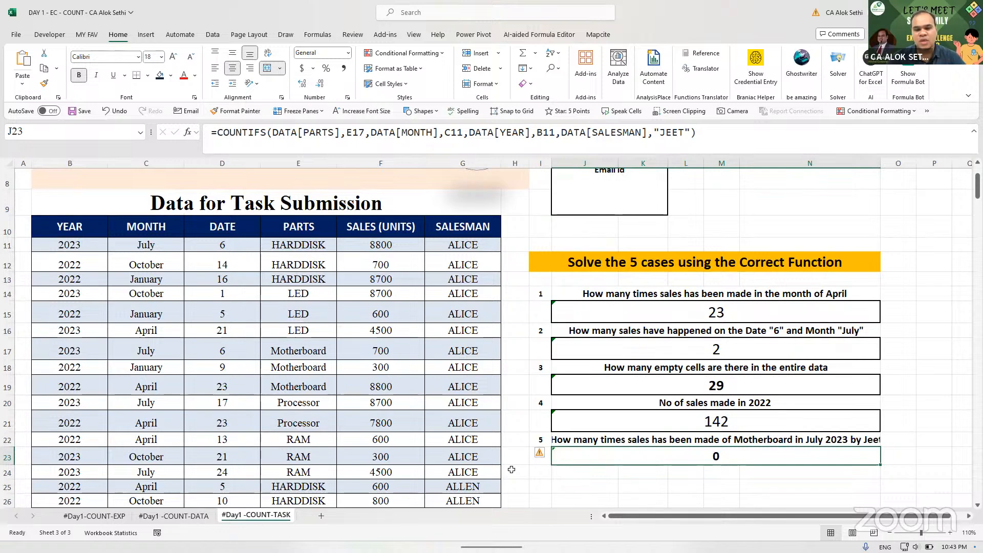
left_click(475, 407)
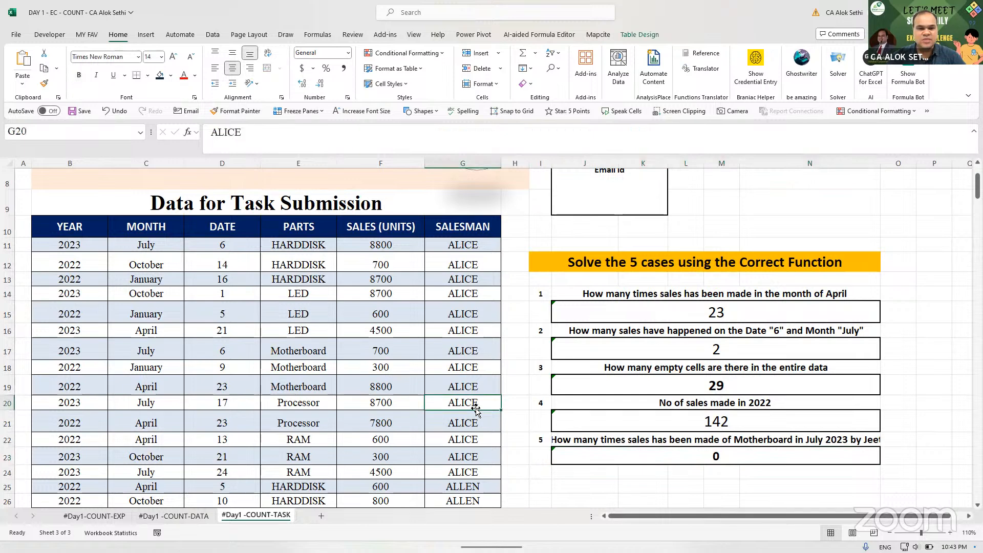
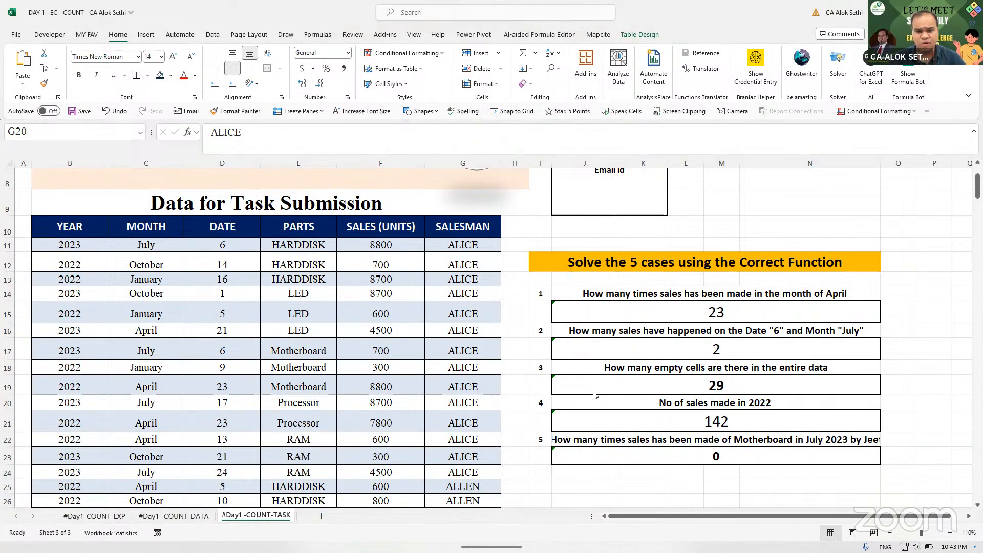
- Recheck the Case 5 COUNTIFS formula in J23 and commit it again
left_click(601, 425)
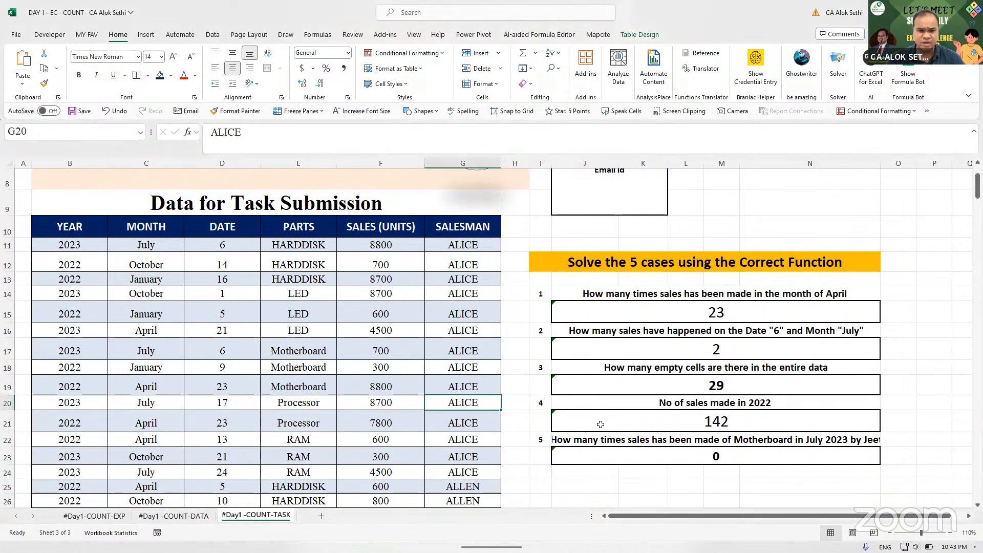
left_click(565, 496)
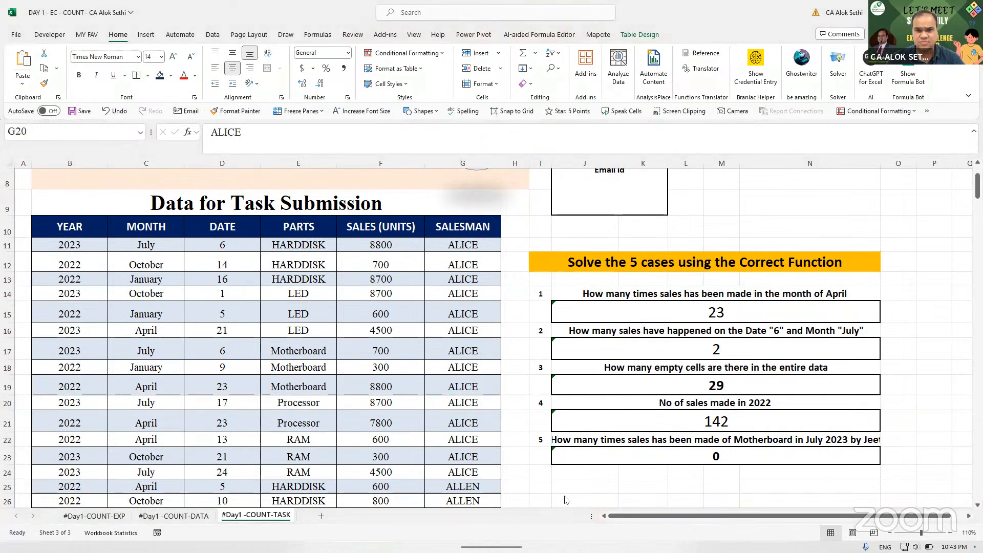
left_click(593, 457)
key("F2")
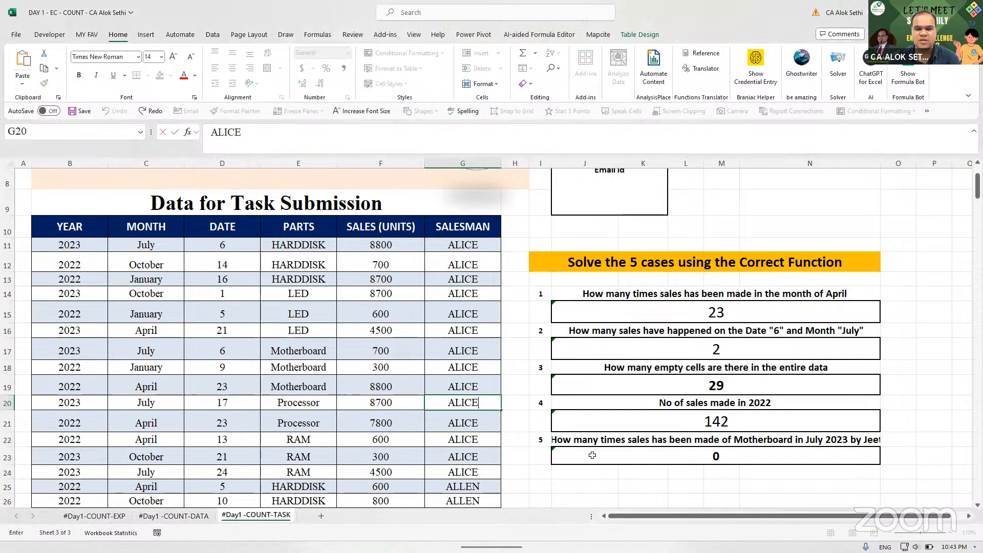
left_click(631, 457)
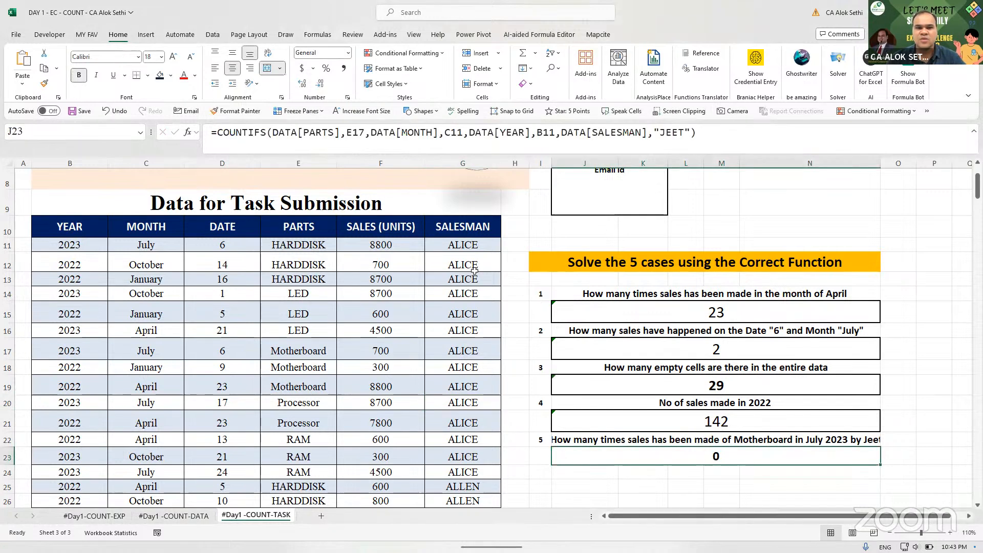
left_click_drag(739, 137, 91, 141)
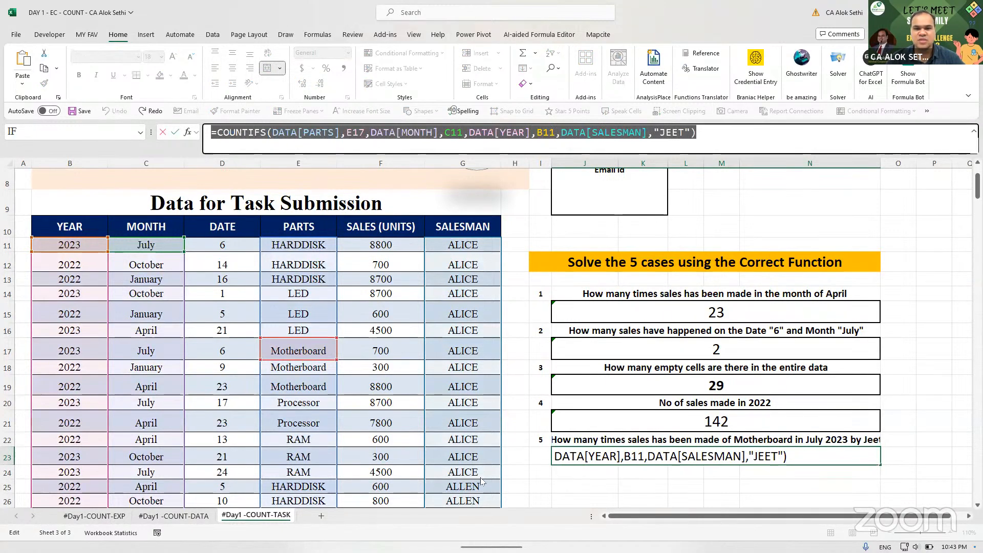
key("alt+Tab")
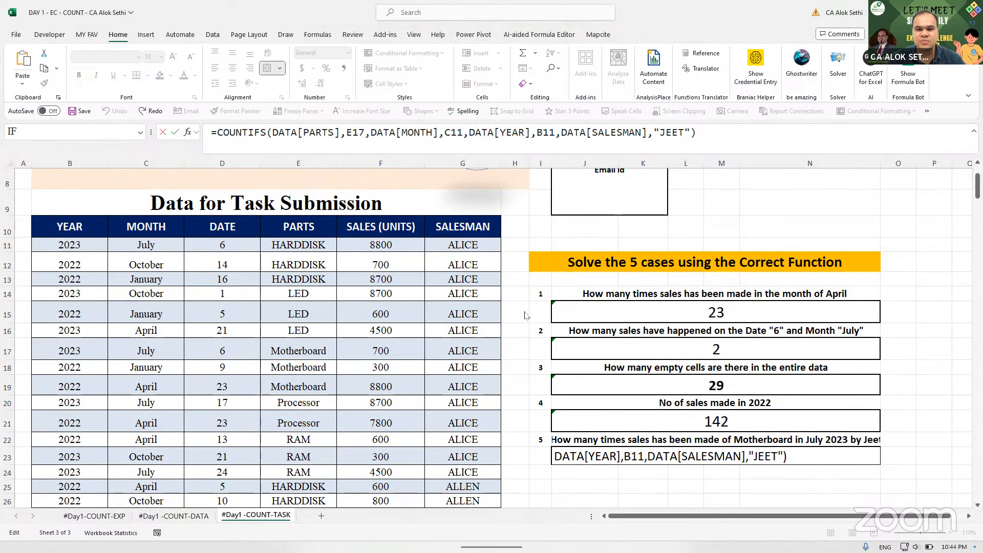
key("ctrl+a")
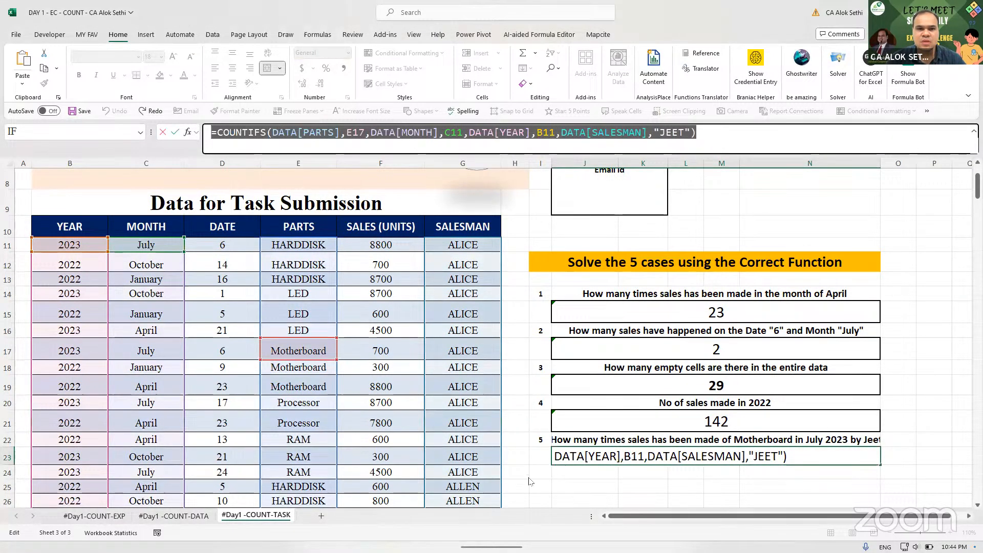
left_click(529, 478)
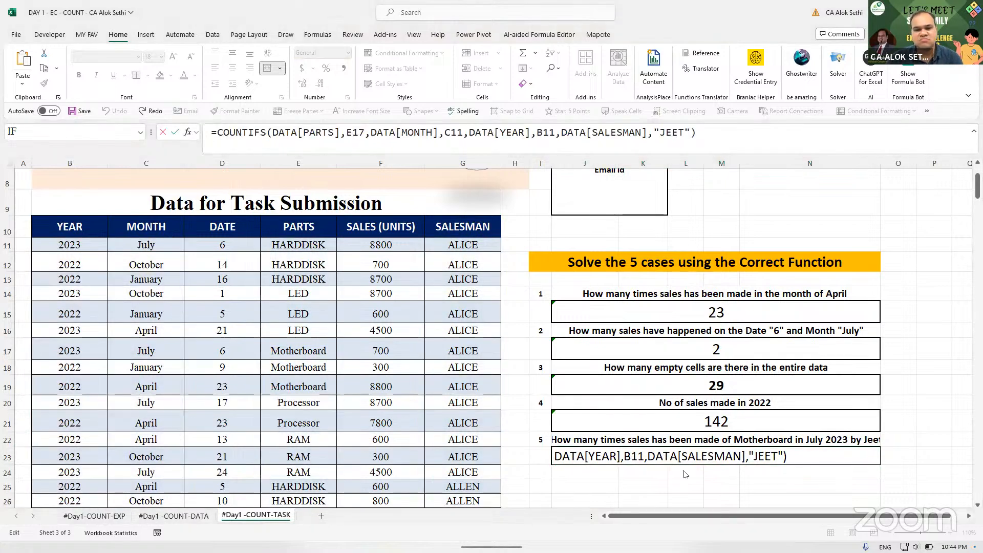
left_click(831, 458)
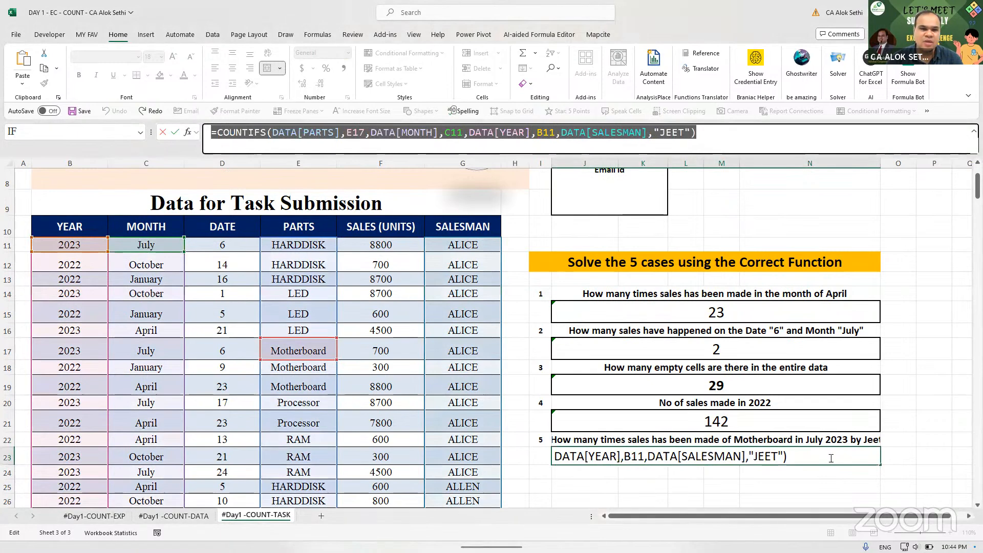
key("Right")
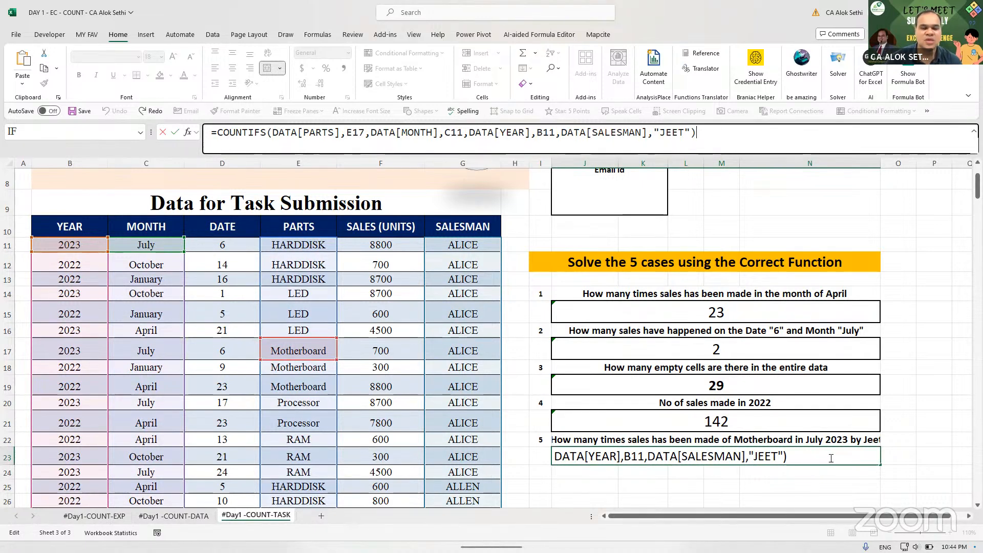
key("ctrl+Return")
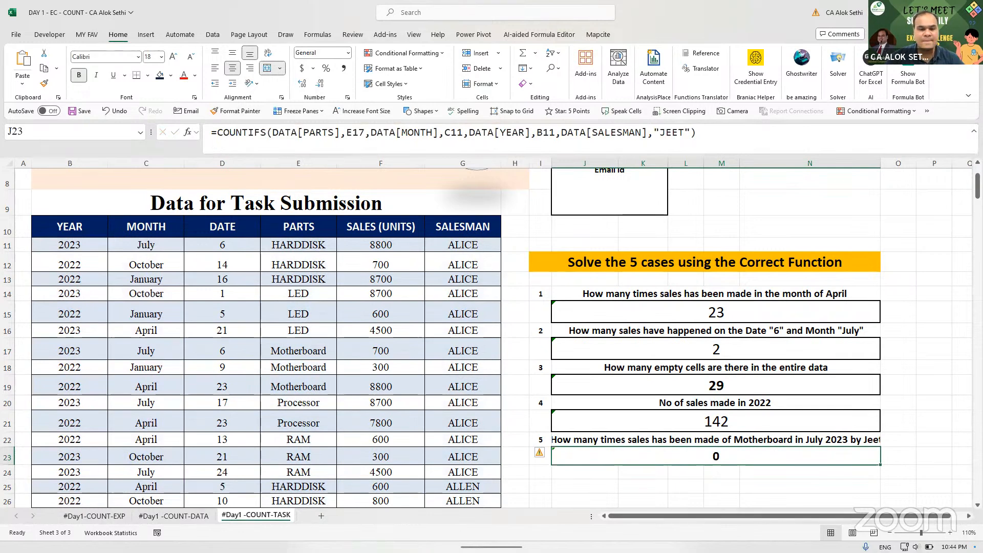
- Save and close the Day 1 COUNT workbook, then list recent workbooks from Book1
key("ctrl+s")
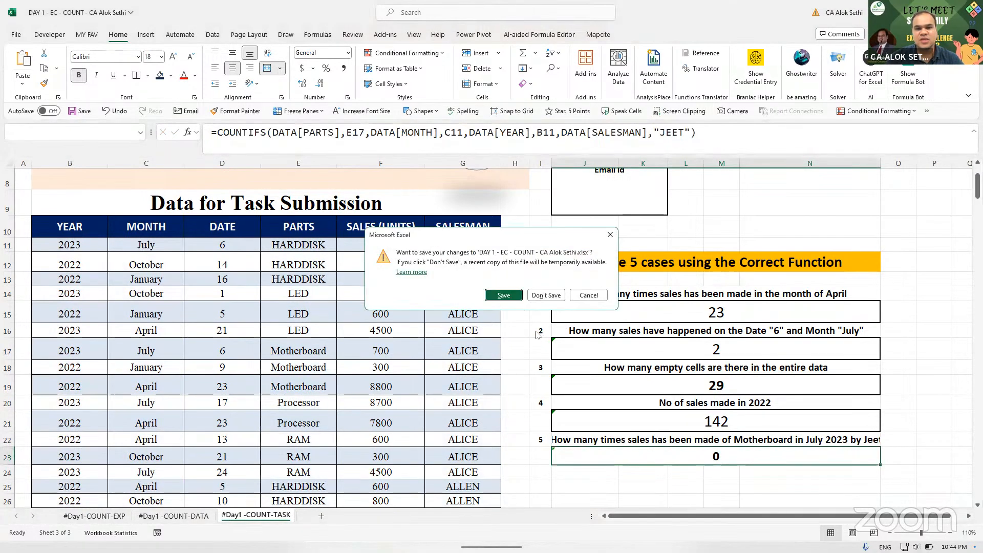
left_click(506, 295)
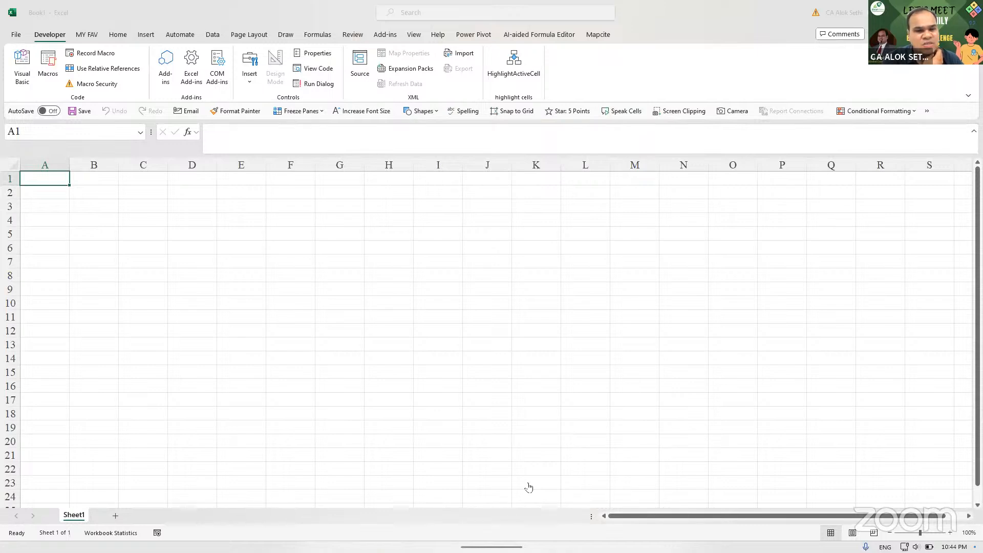
left_click(164, 301)
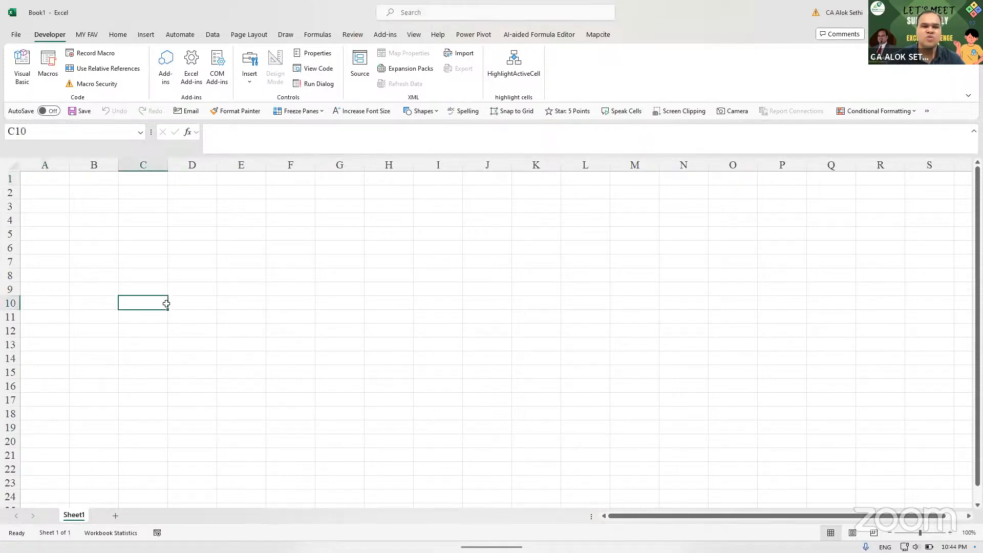
left_click(10, 37)
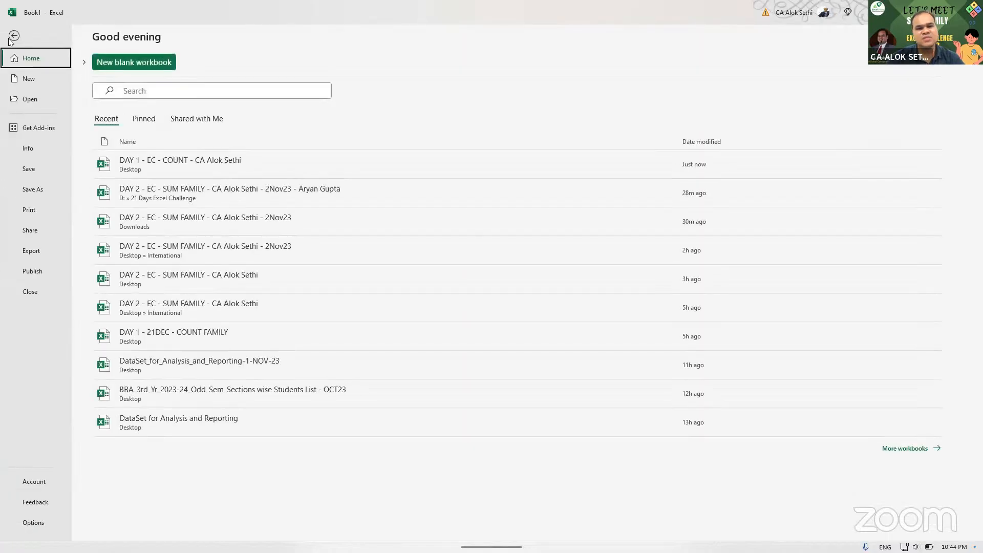
- Open DAY 2 - EC - SUM FAMILY from the Recent list and select Case 1's answer cell J15
left_click(172, 193)
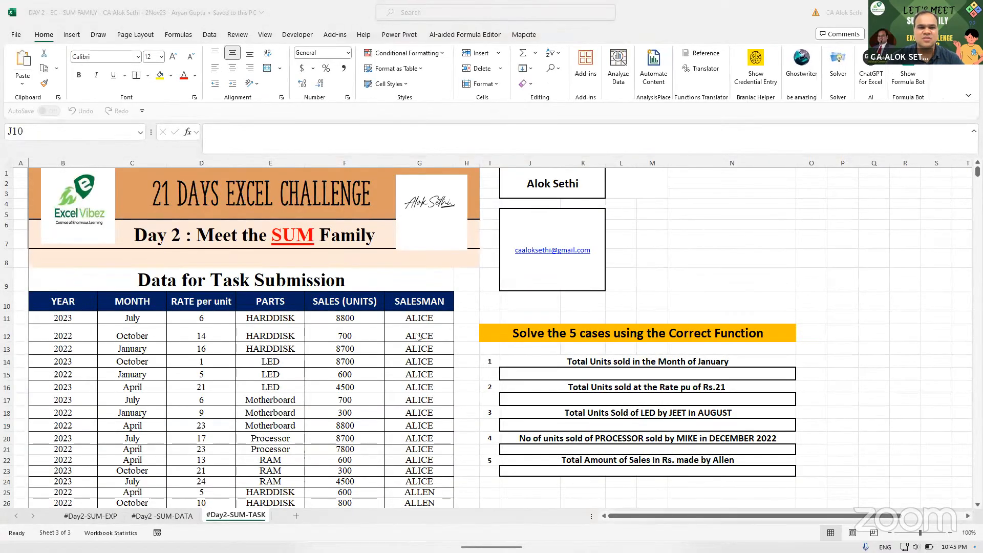
scroll(417, 336, "up", 1)
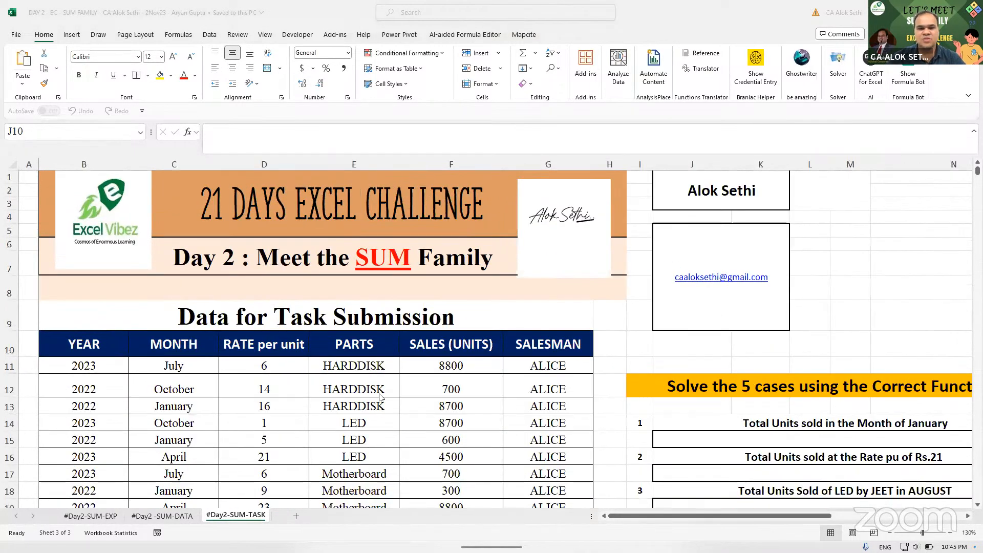
scroll(380, 396, "down", 2, "ctrl")
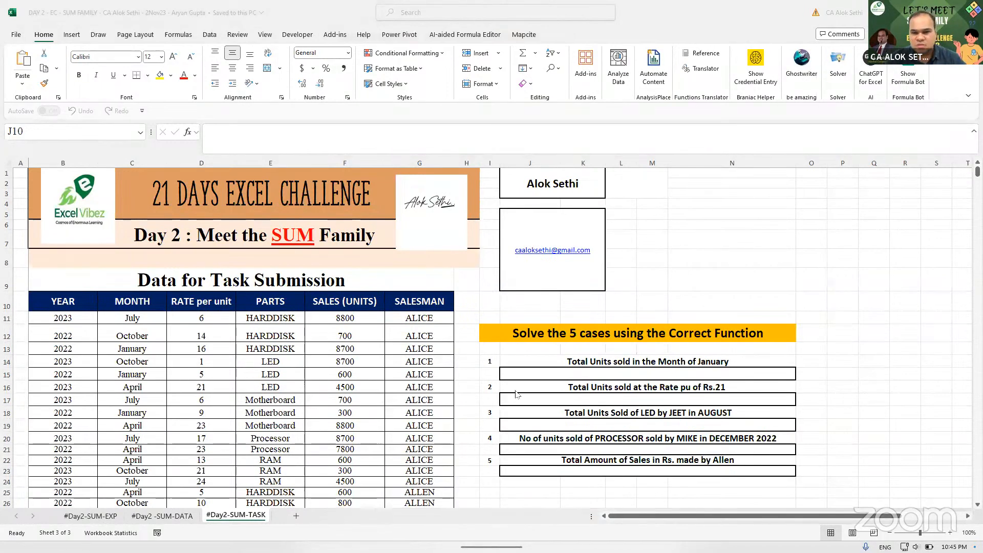
left_click(564, 377)
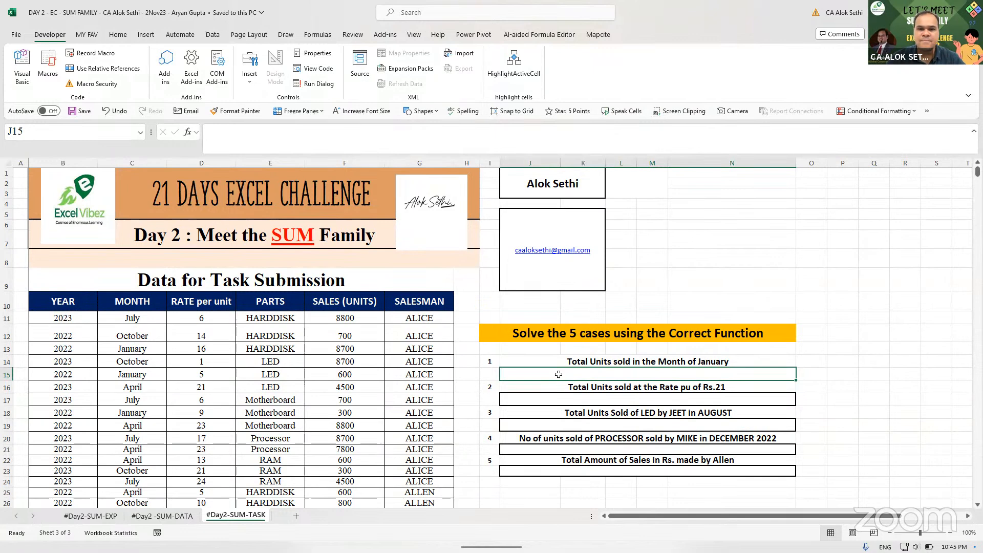
- Enter =SUMIF(MONTH,"January") in J15 using the MONTH named range
type("=sumif")
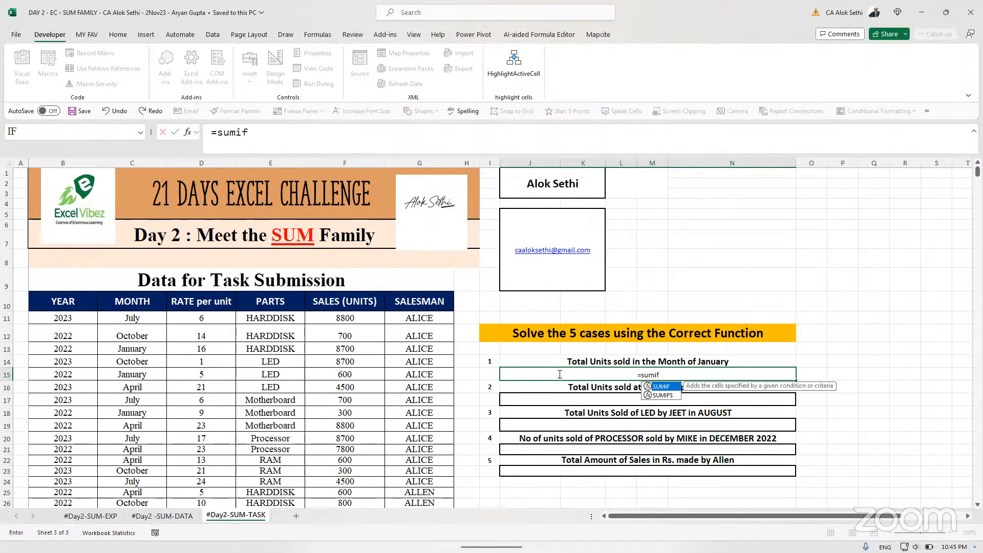
type("(")
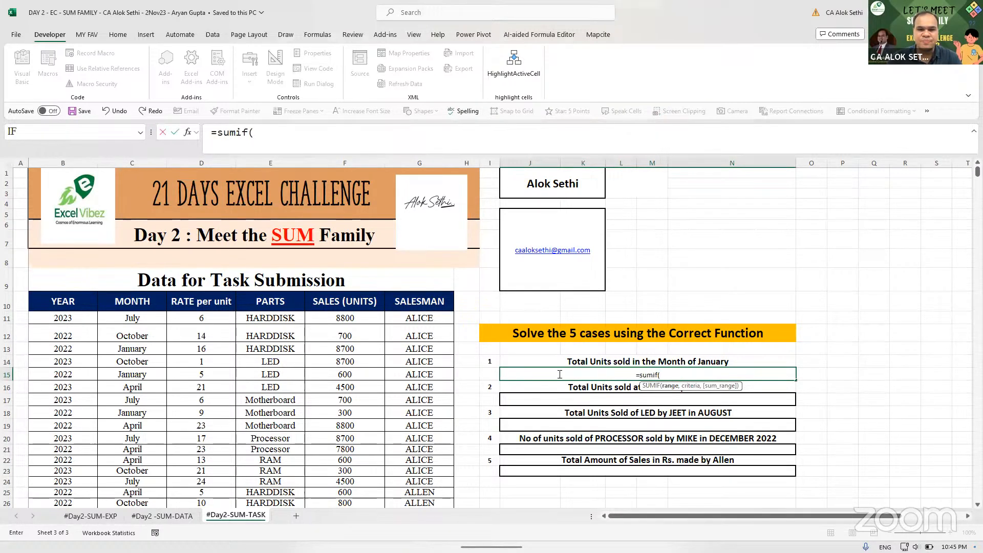
type("mon")
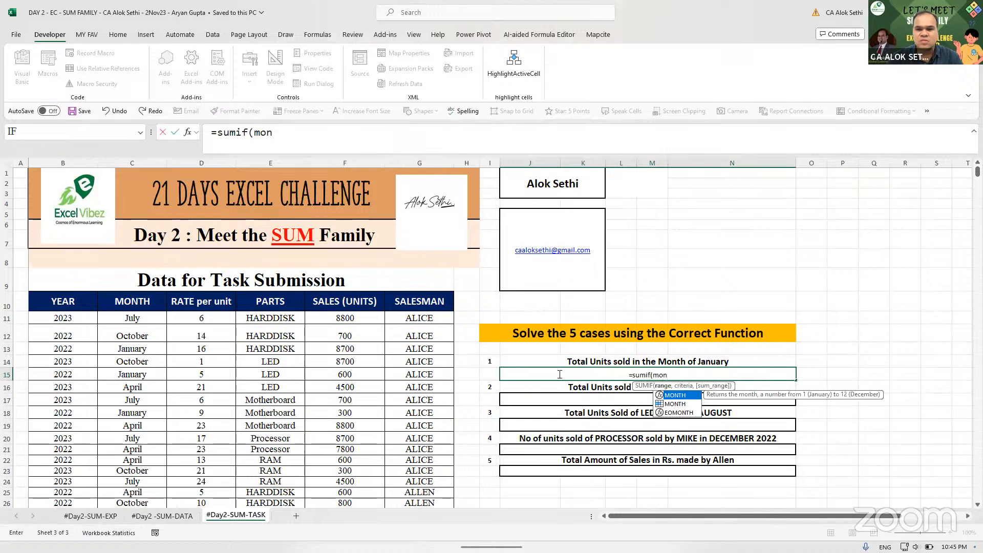
key("Down")
key("Tab")
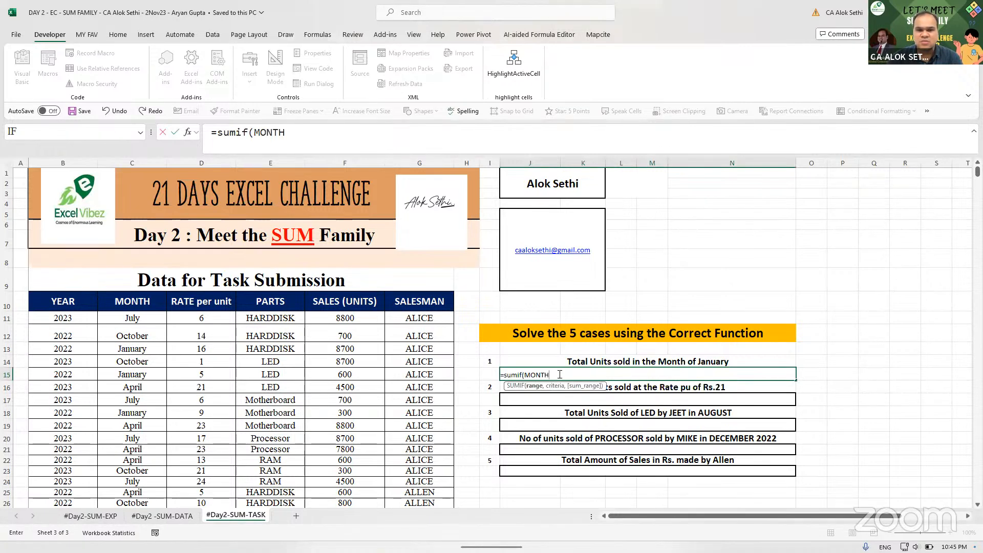
type(",")
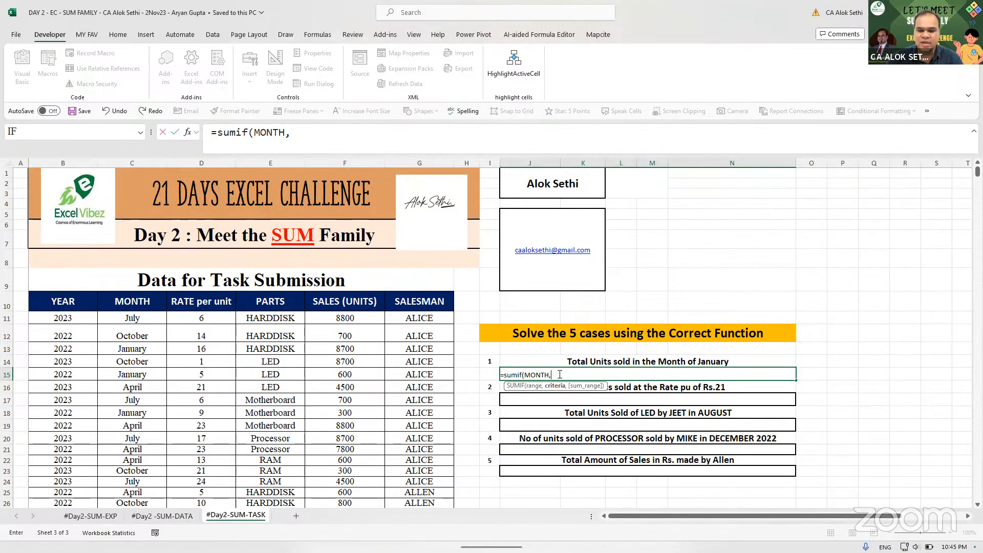
type("\"j")
key("BackSpace")
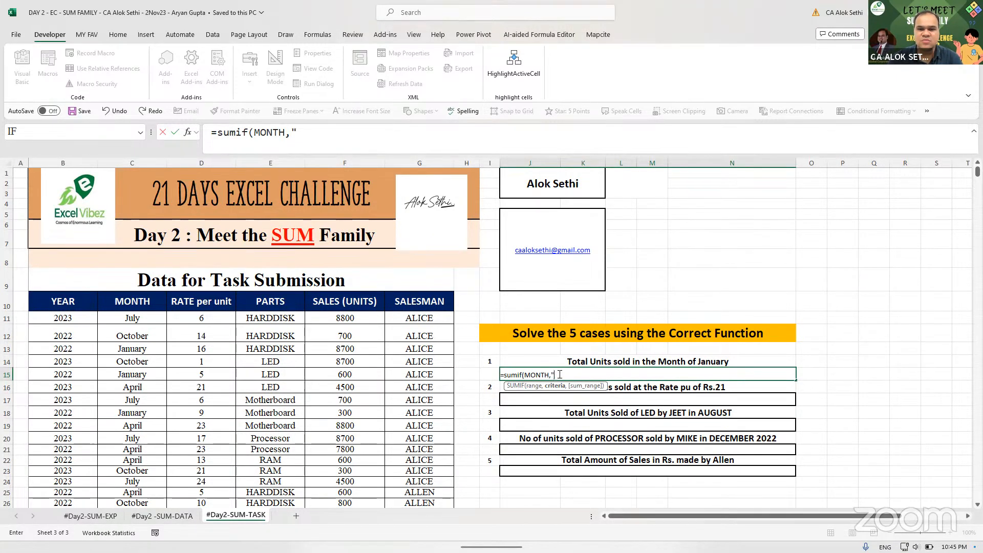
type("Janu")
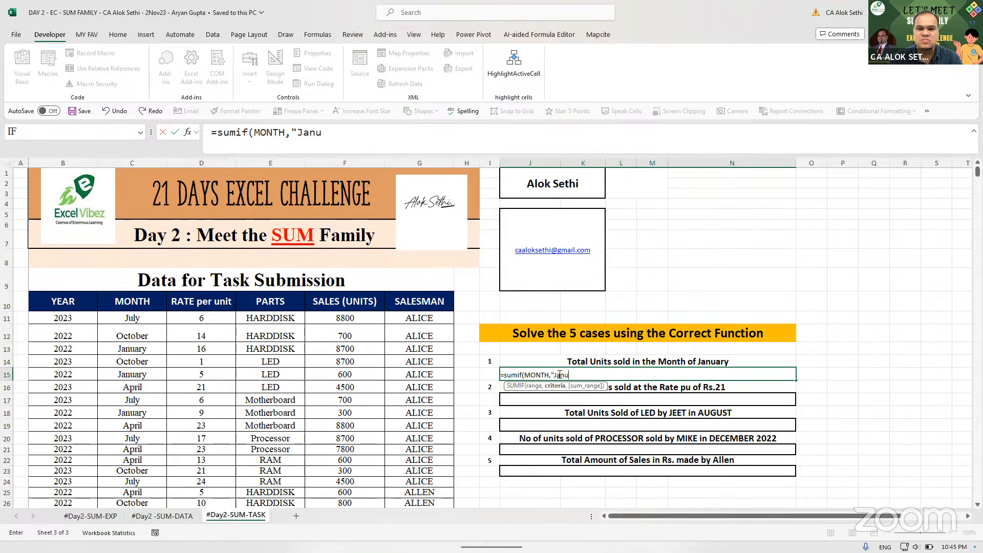
type("ary,")
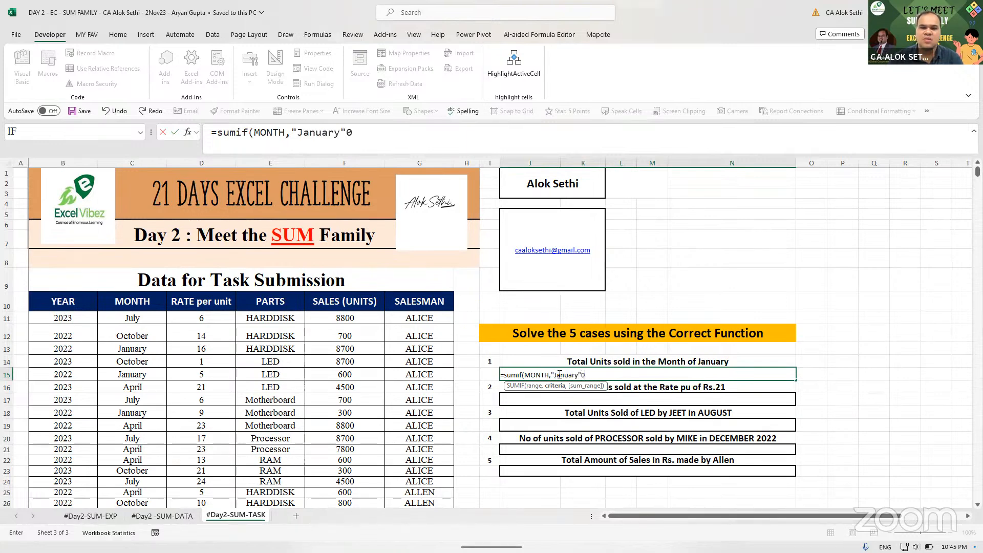
key("BackSpace")
type(")")
key("Return")
- Add SALES__UNITS as the sum range to the J15 SUMIF formula
left_click(559, 374)
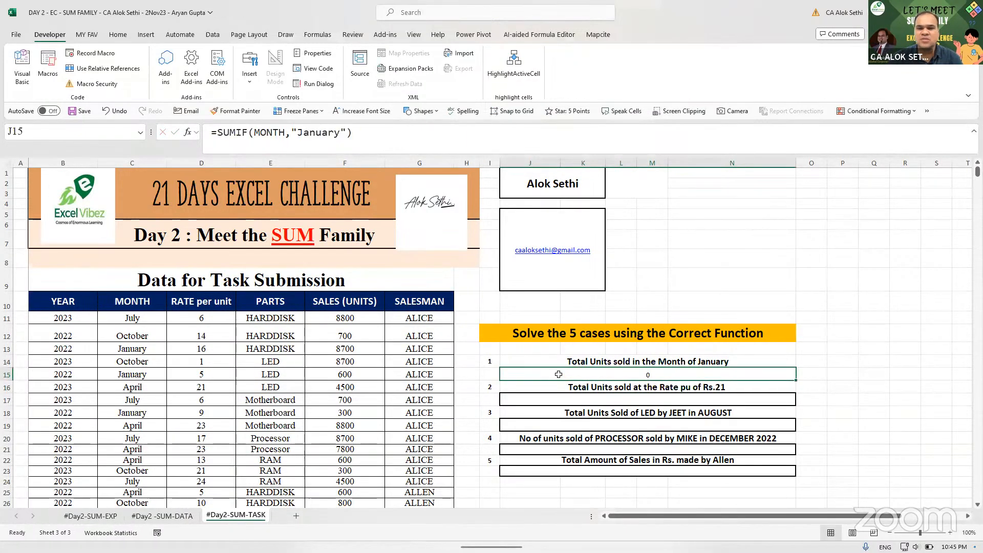
key("F2")
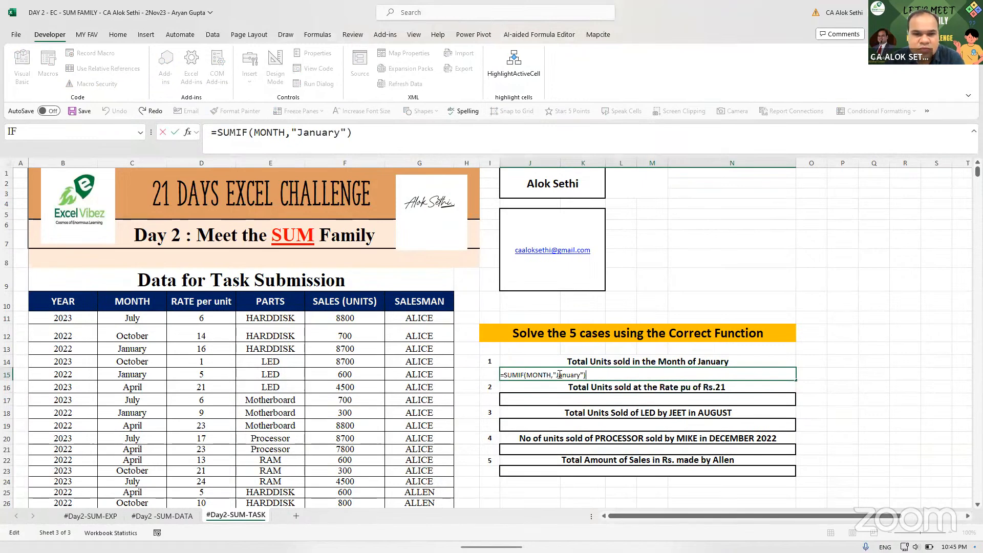
key("Left")
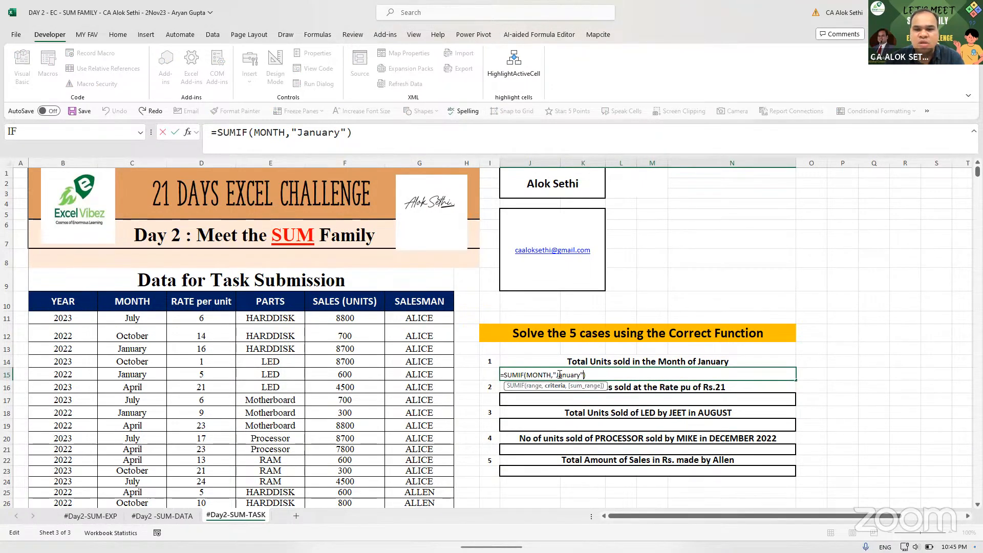
type(",")
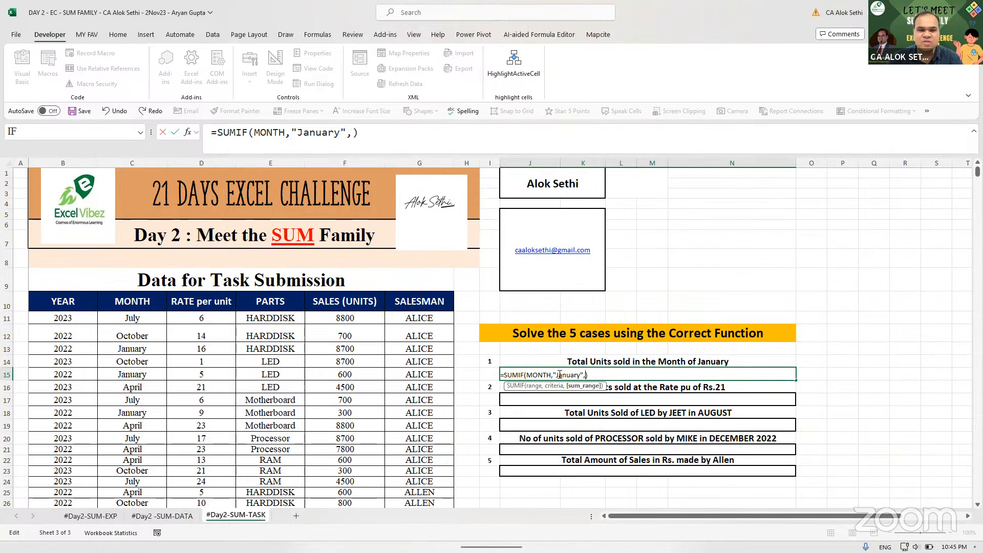
type("sales")
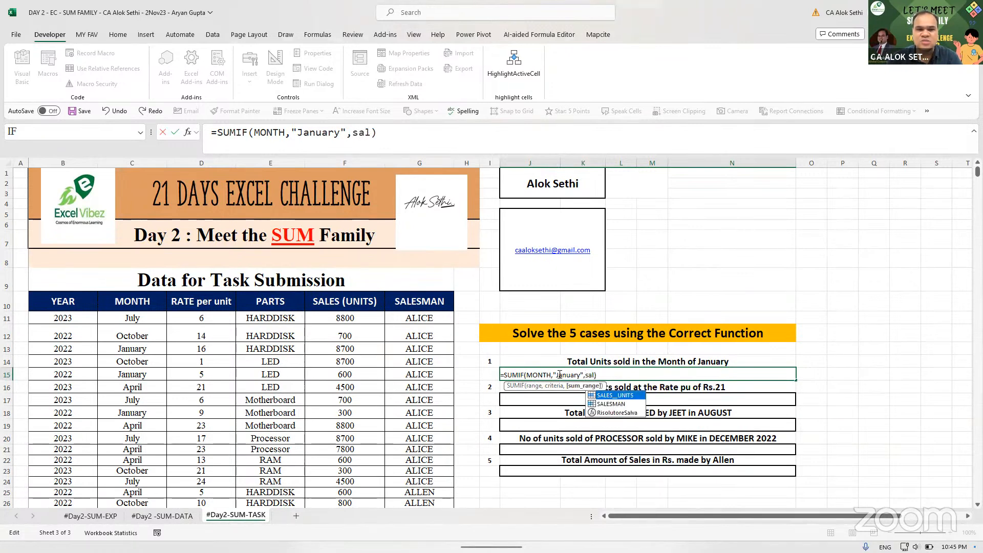
key("Tab")
type(")")
key("Return")
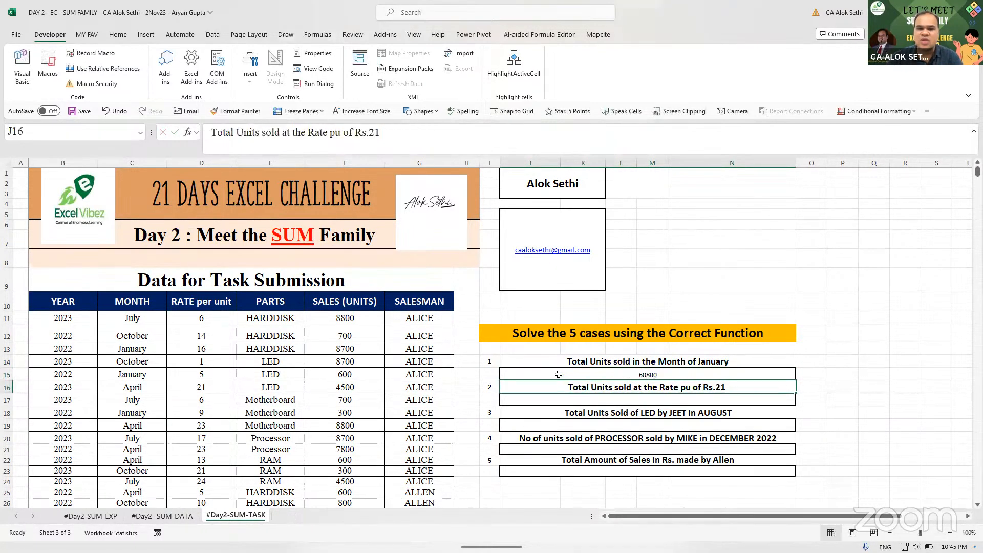
- Enlarge the 60800 result in J15 to 24 pt font
left_click(559, 374)
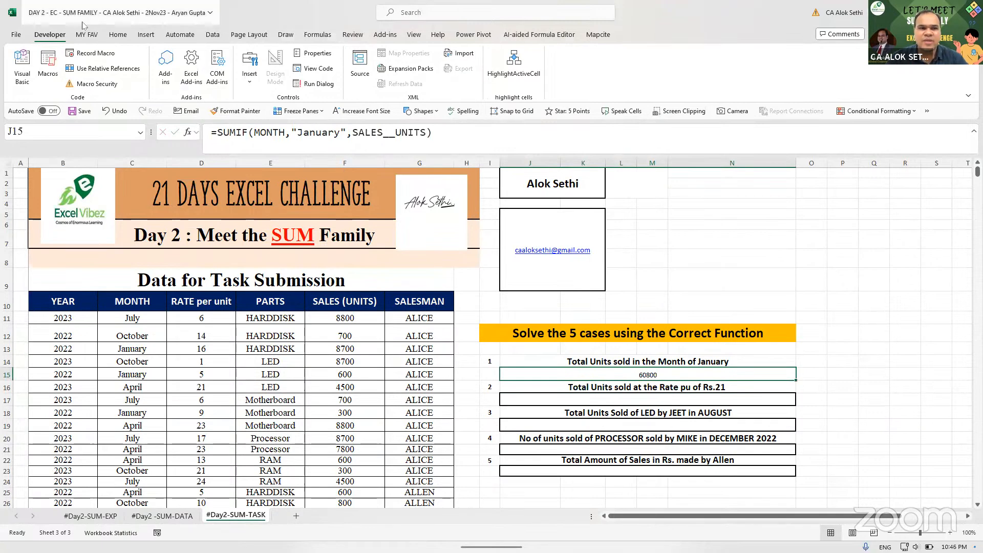
left_click(118, 34)
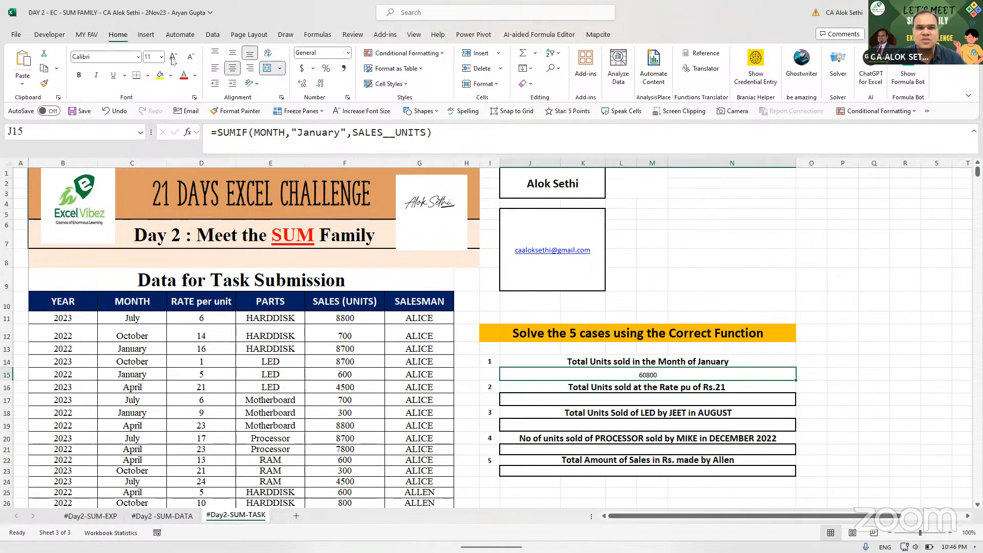
left_click(173, 56)
left_click(173, 56)
left_click(173, 56)
left_click(173, 57)
left_click(173, 56)
left_click(173, 57)
left_click(173, 57)
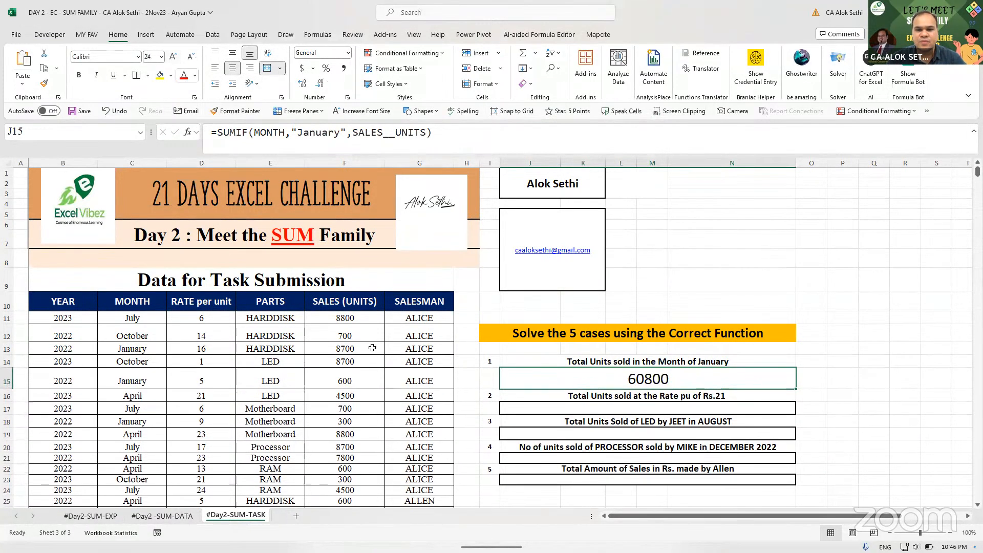
- Review J15's SUMIF formula in the cell, then move to Case 2's answer cell J17
left_click(478, 490)
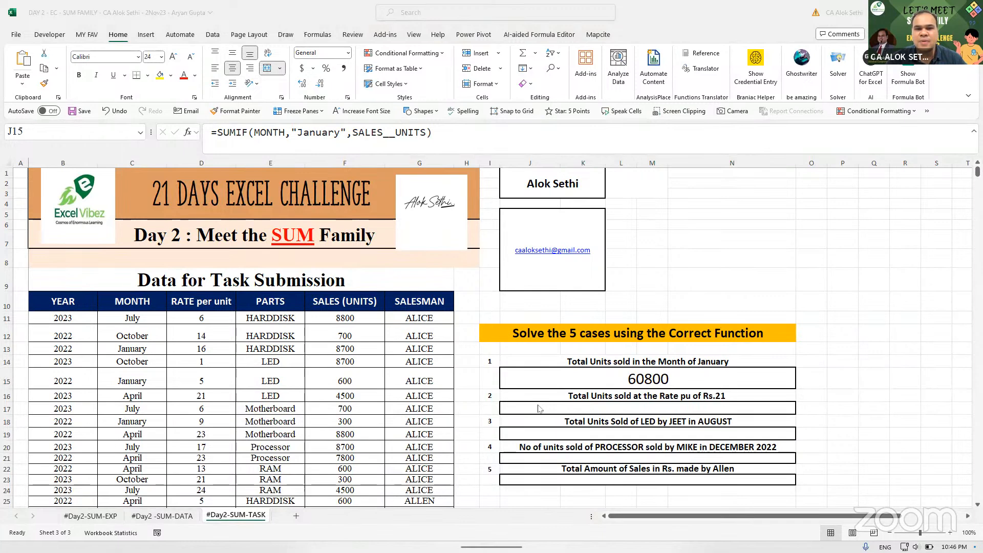
left_click(585, 409)
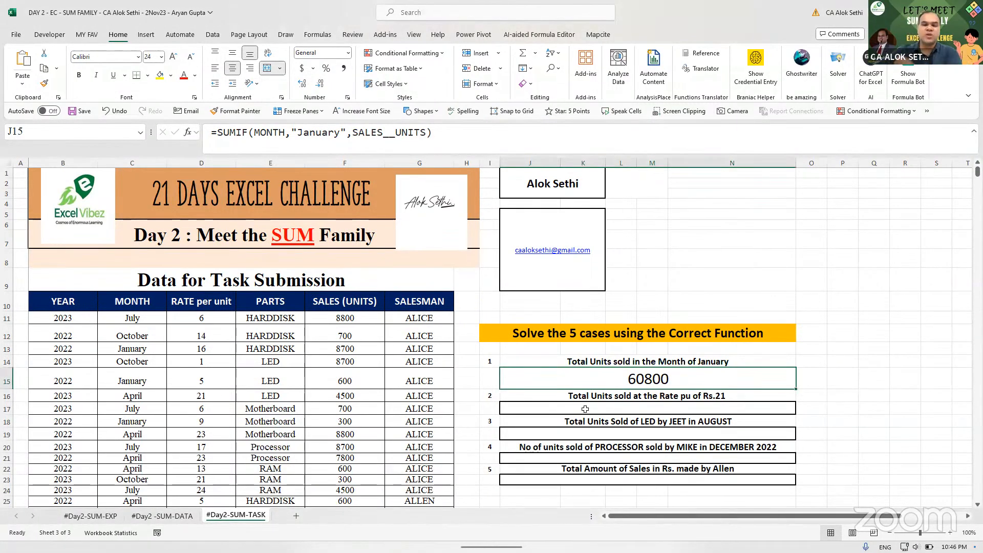
key("Up")
key("Down")
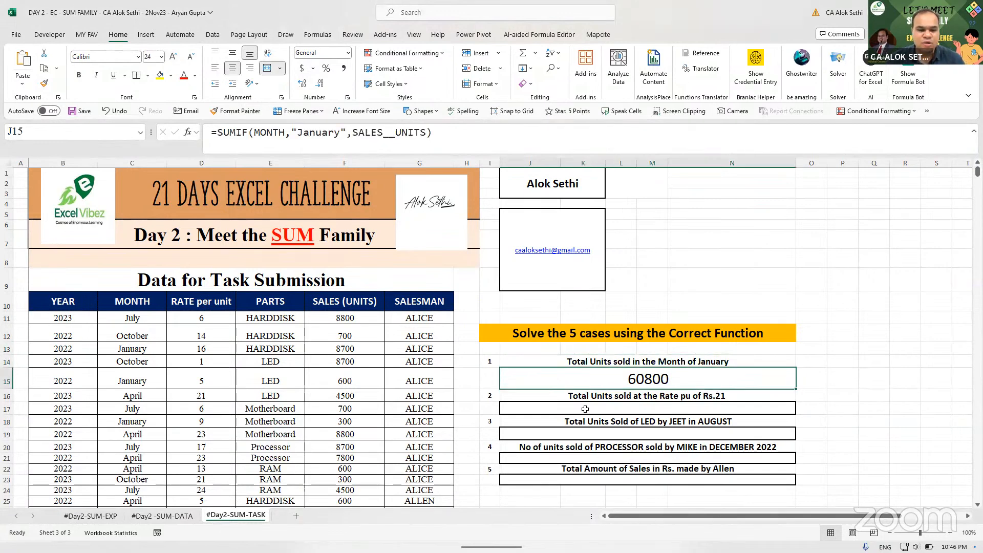
key("F2")
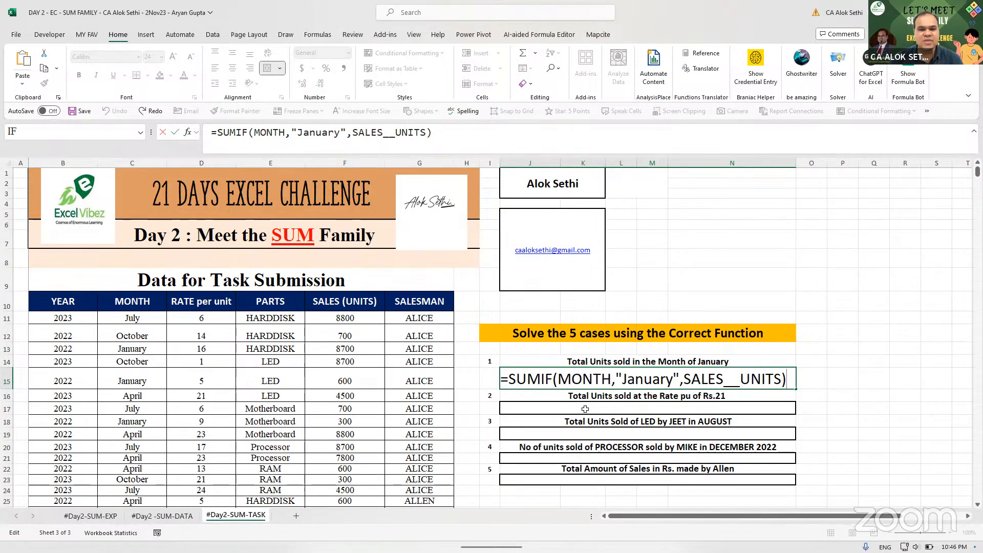
key("Return")
double_click(585, 409)
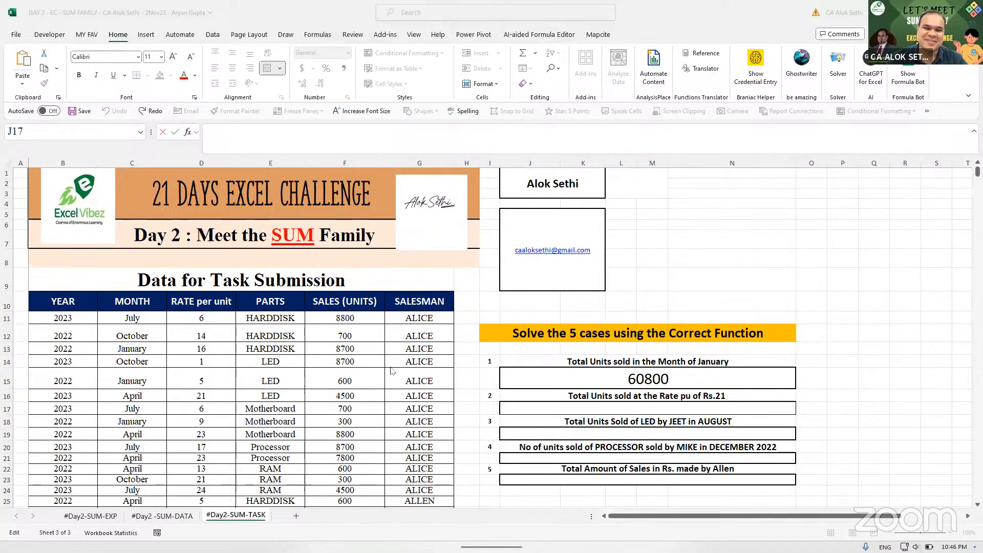
- Select the data table from the YEAR header and create names from its top row only
left_click(56, 298)
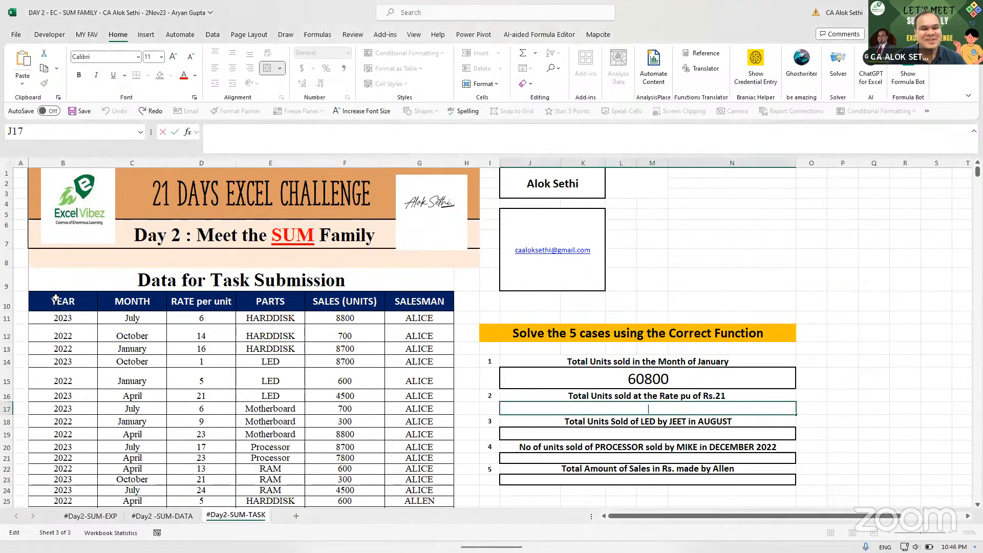
left_click(55, 299)
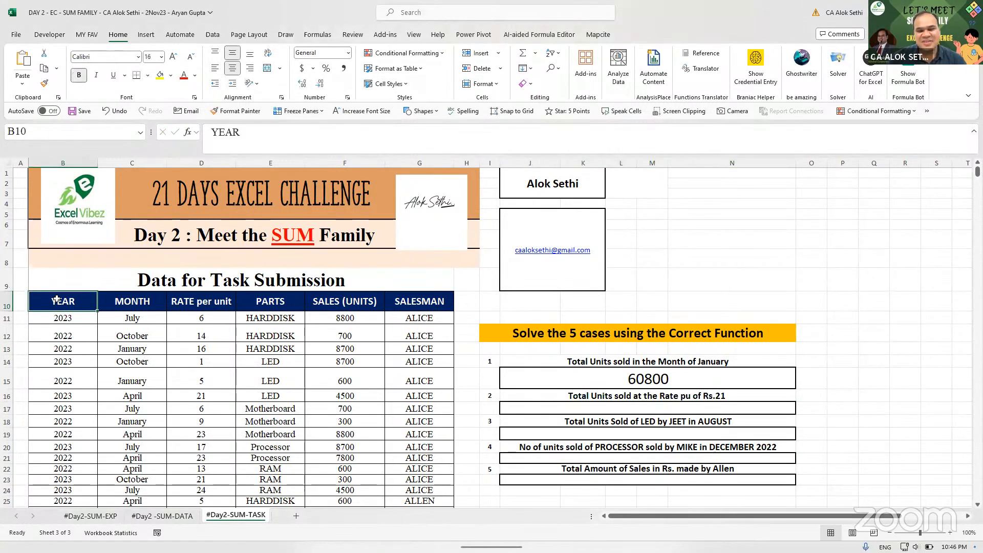
key("ctrl+shift+Down")
key("ctrl+shift+Right")
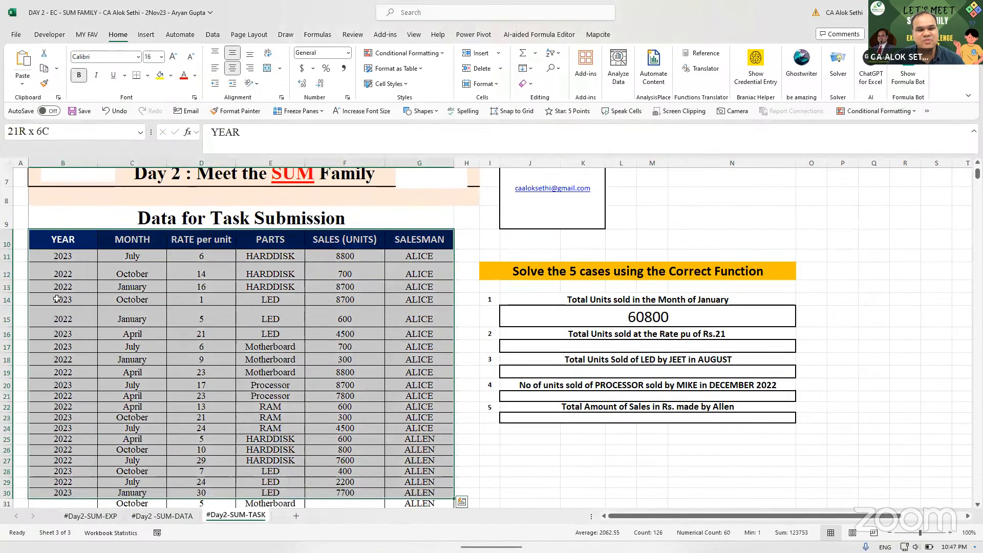
key("shift+Down")
key("shift+Down")
key("ctrl+shift+Down")
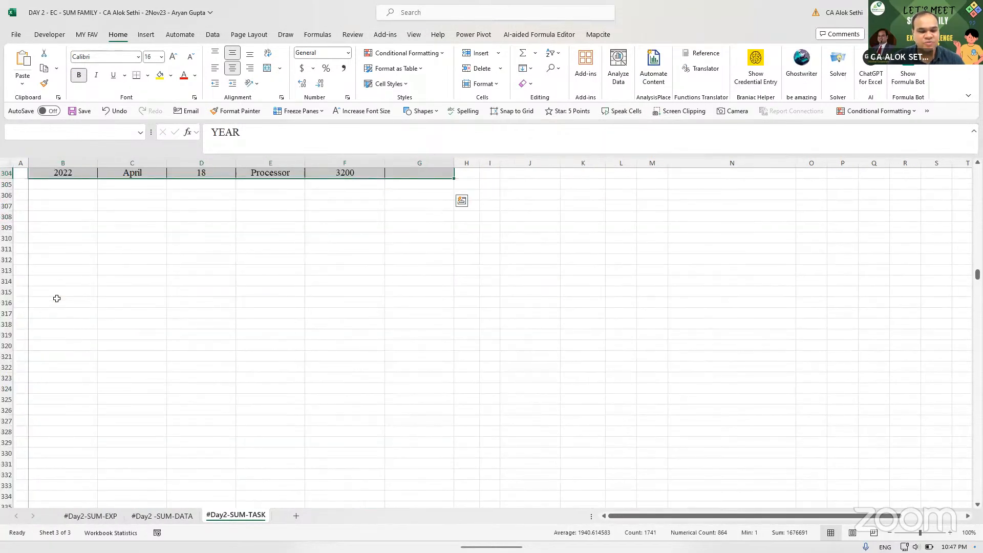
key("ctrl+shift+F3")
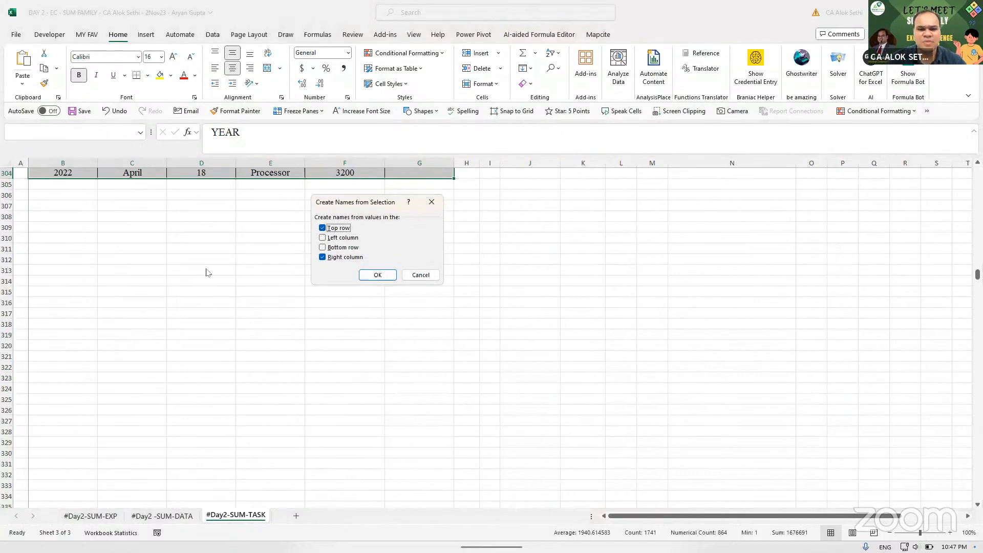
left_click(322, 257)
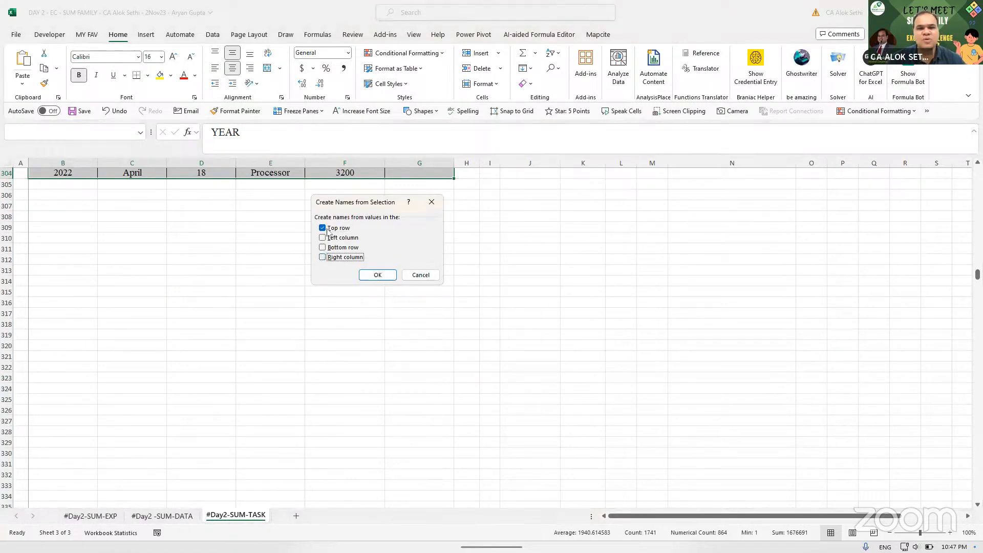
left_click(374, 275)
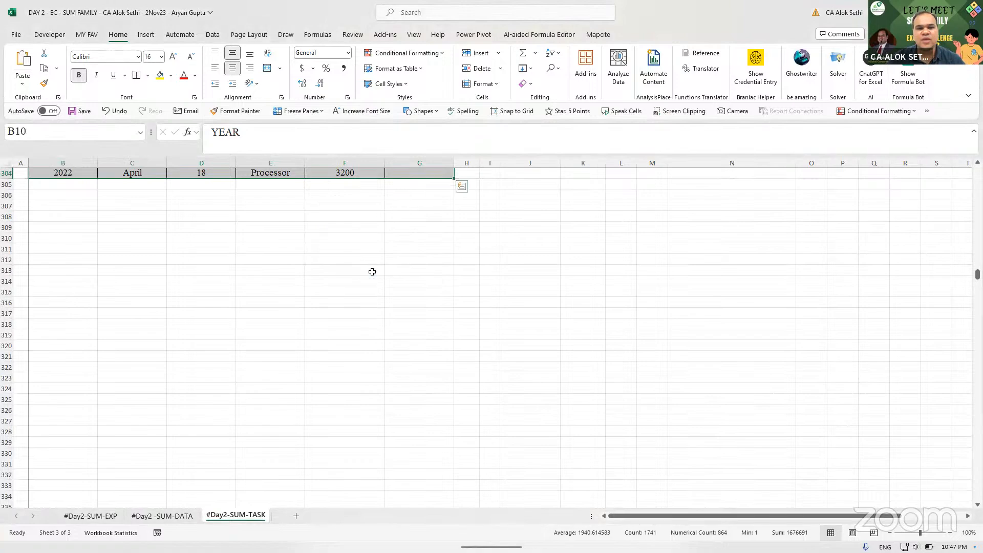
key("Up")
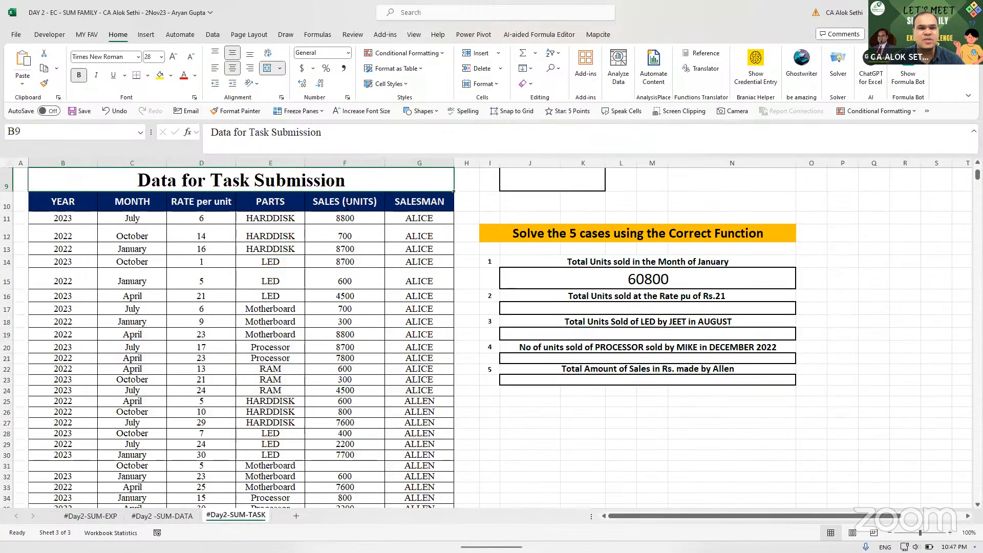
left_click(314, 35)
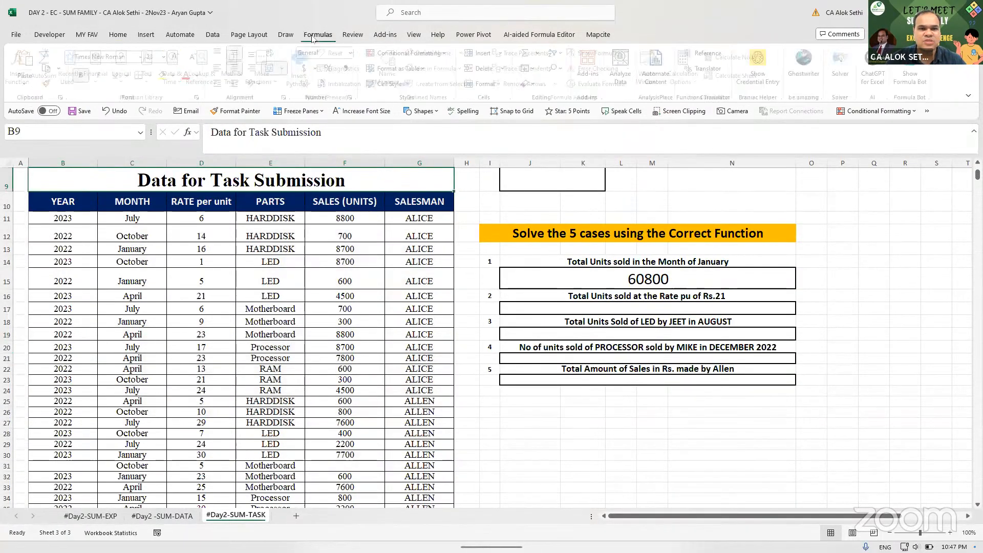
left_click(392, 67)
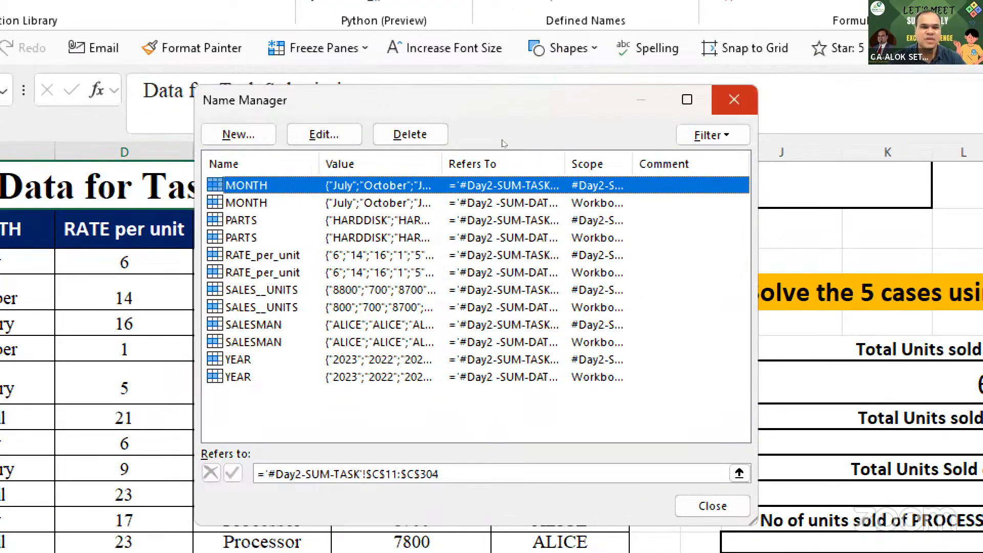
key("Escape")
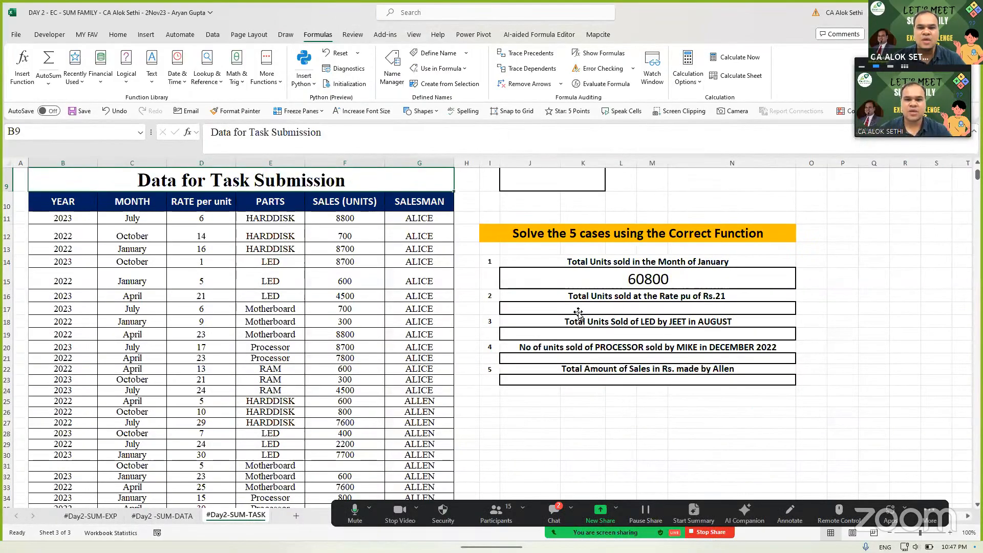
left_click(578, 312)
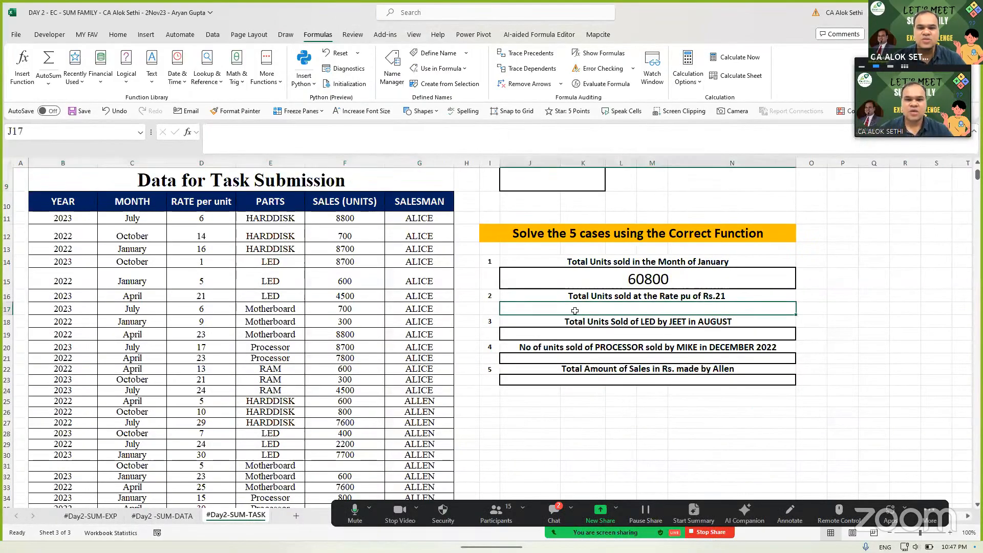
- Raise the J17 font size to 22, then glance at the meeting chat
left_click(119, 35)
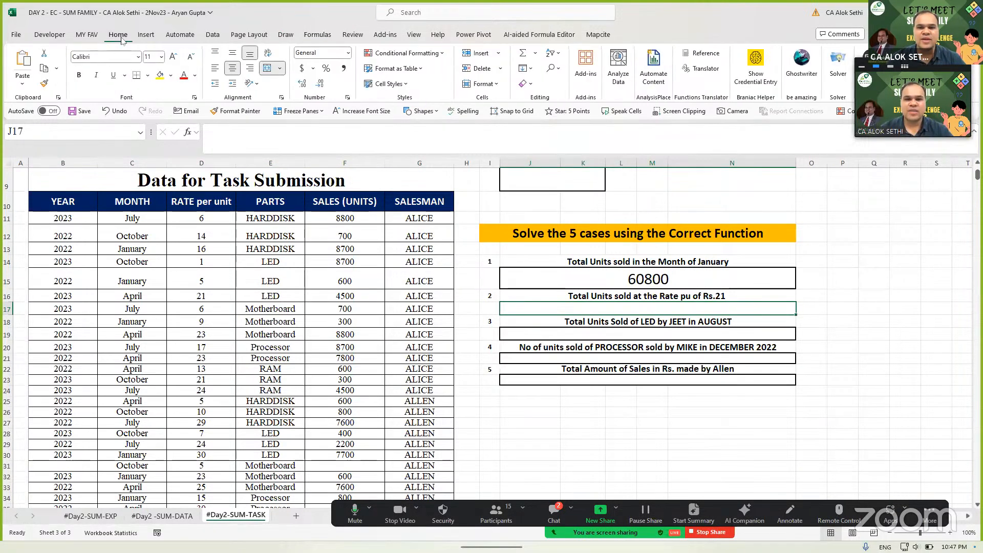
left_click(173, 57)
left_click(173, 58)
left_click(173, 57)
left_click(173, 57)
left_click(173, 57)
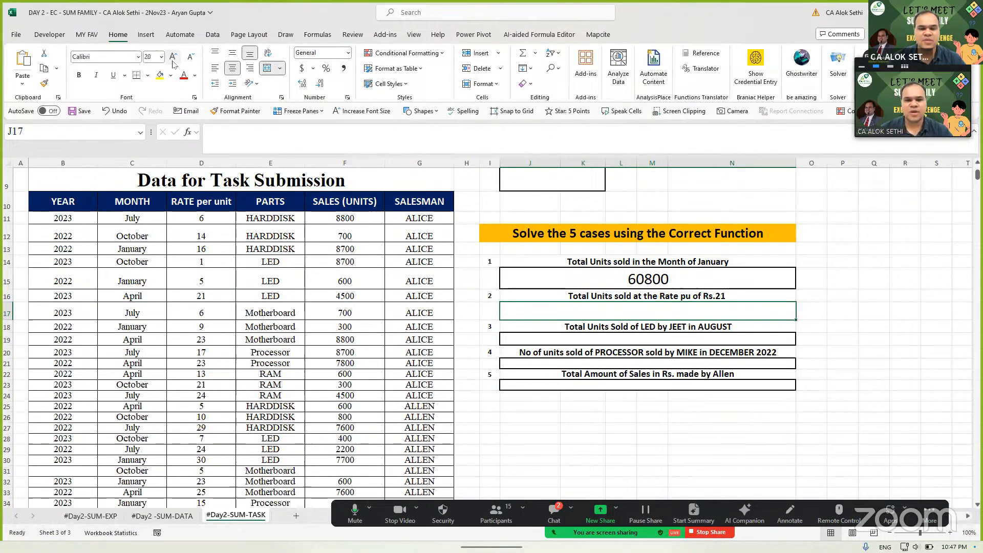
left_click(173, 59)
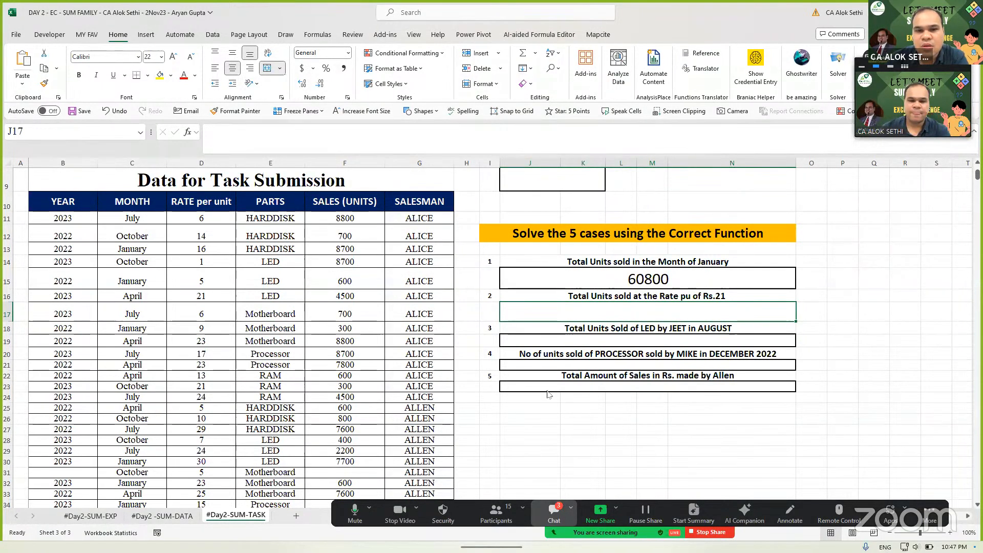
left_click(554, 513)
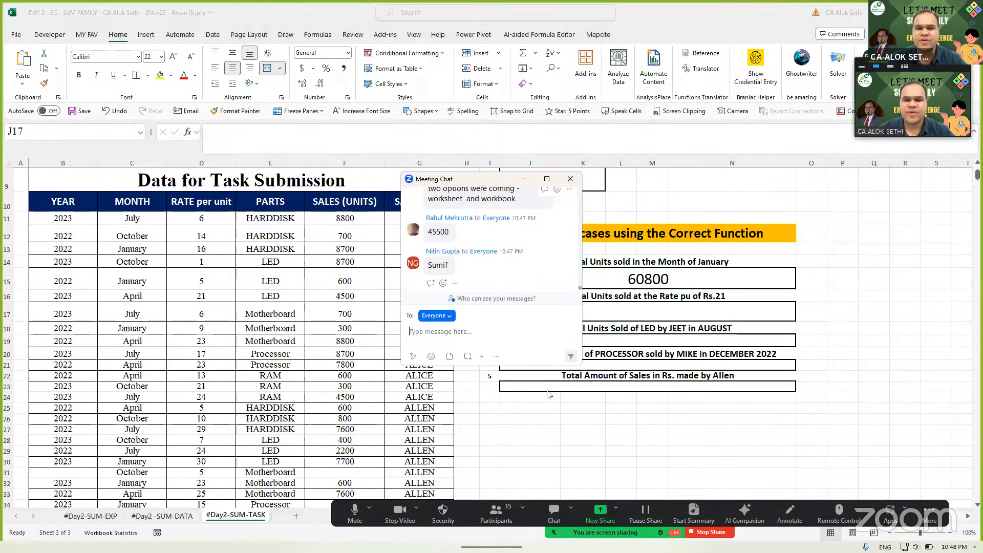
left_click(570, 179)
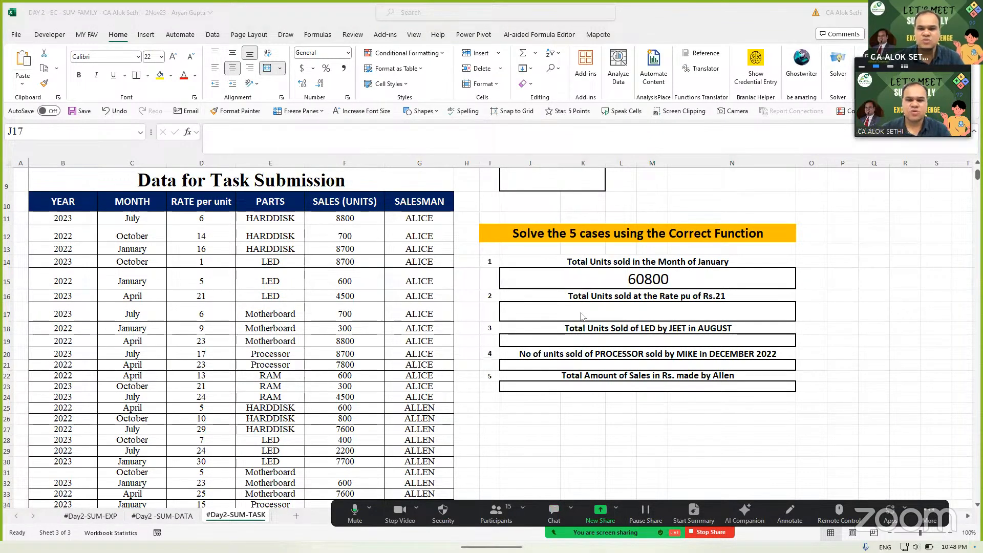
- In J17 type =SUMIF( with the workbook-level RATE_per_unit range followed by a comma
left_click(582, 315)
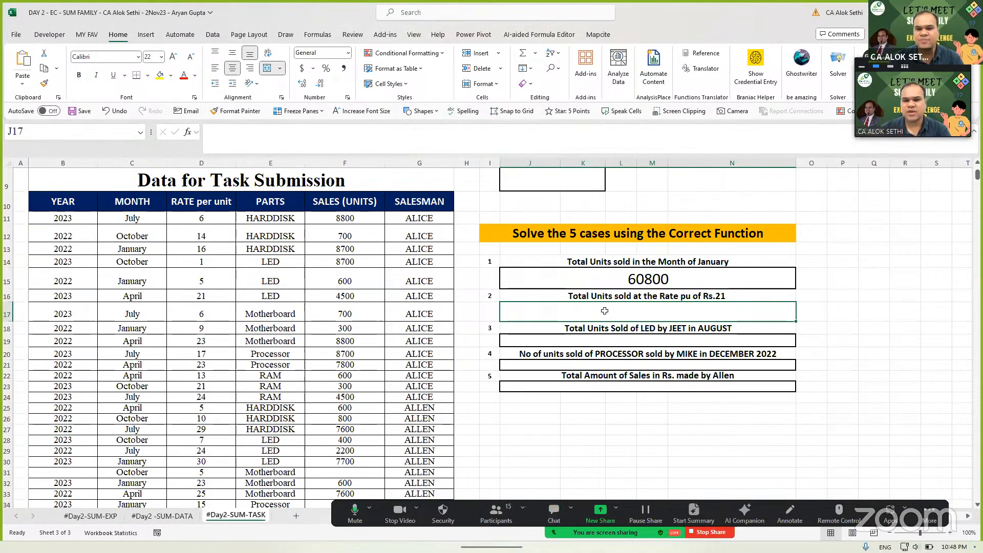
type("=sumif")
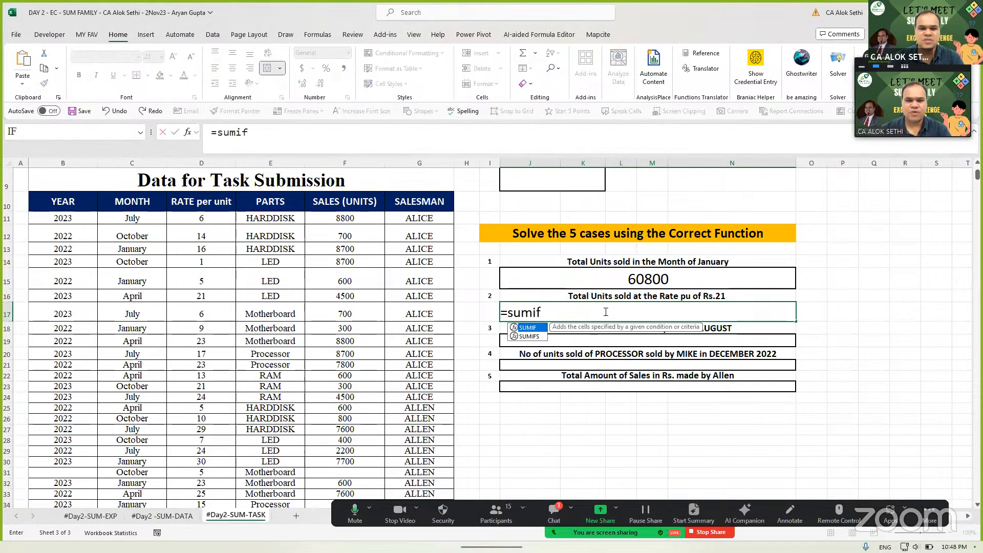
type("(")
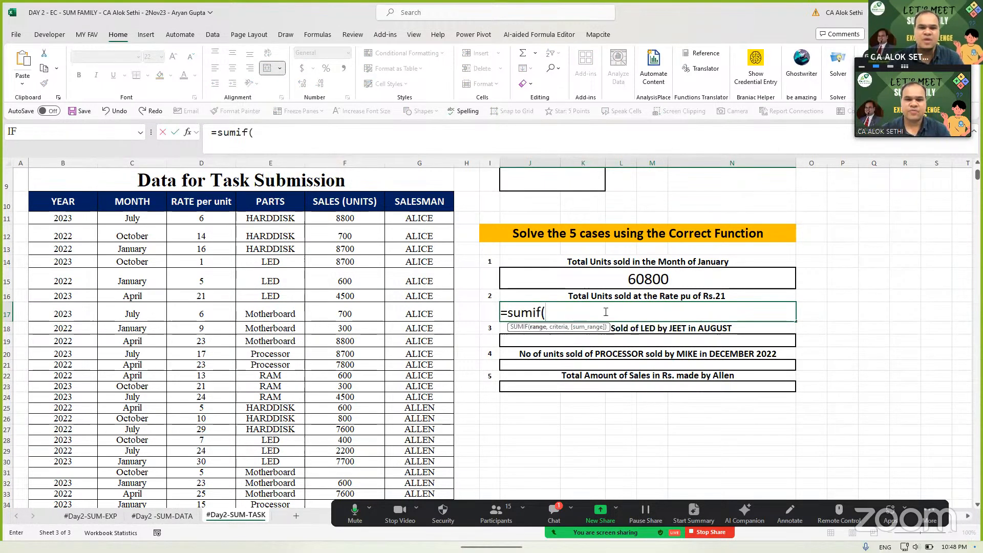
type("rate")
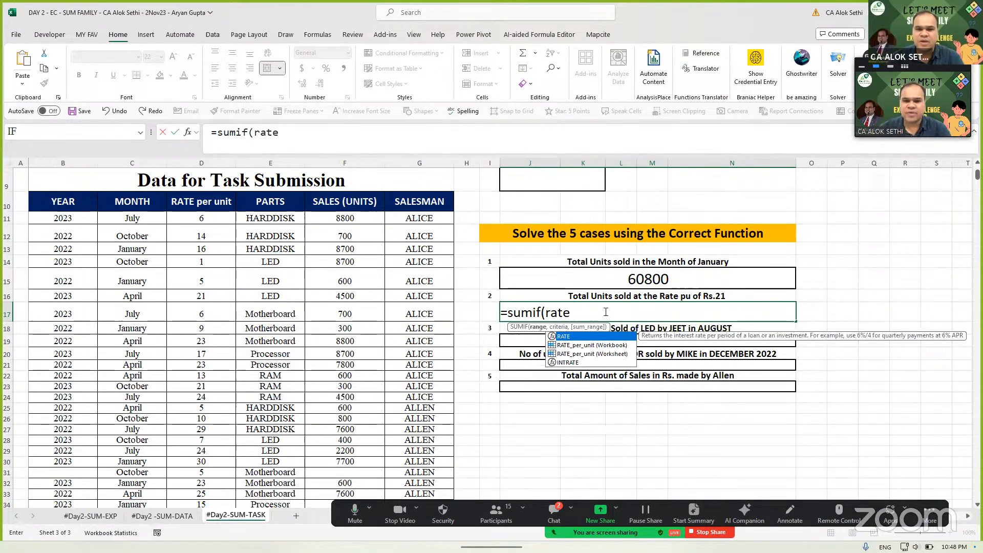
key("Down")
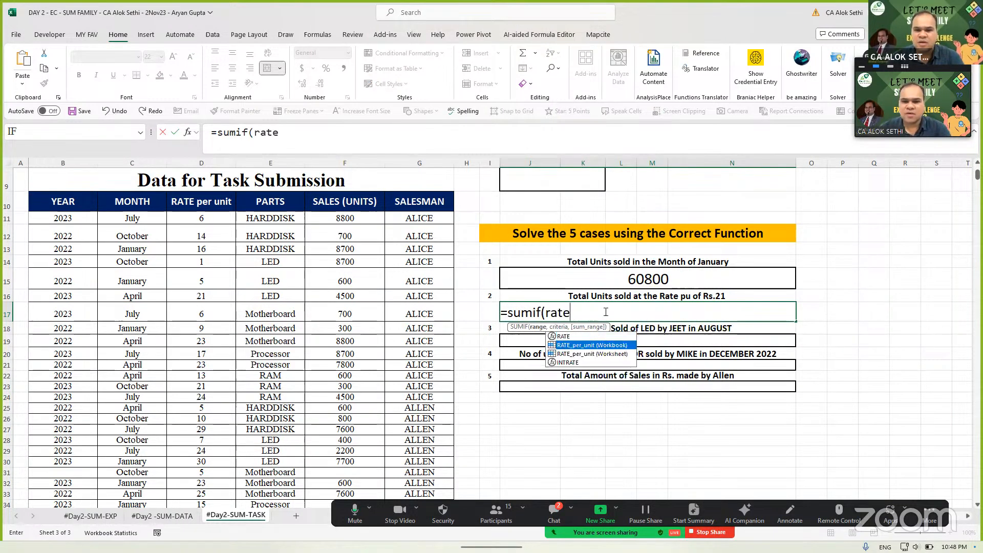
key("Down")
key("Up")
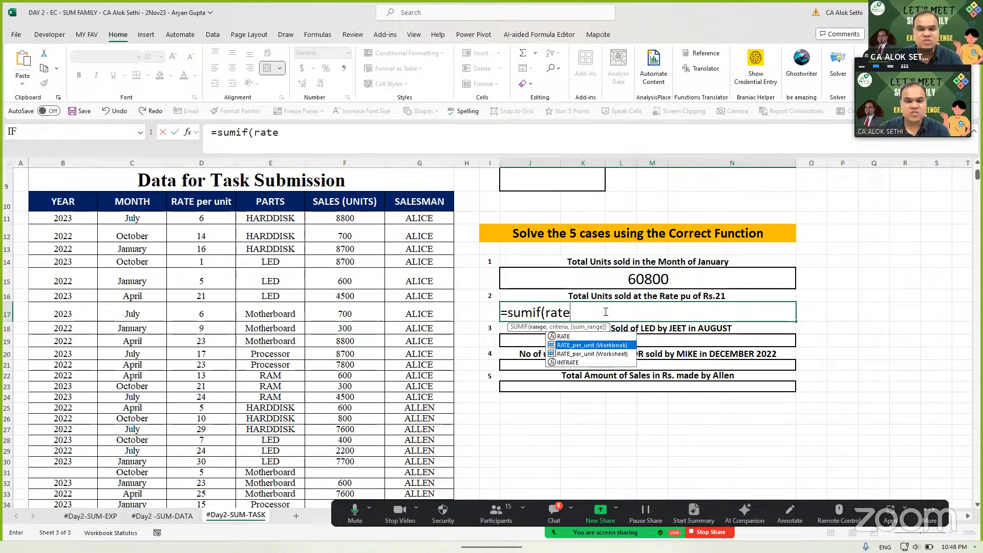
key("Tab")
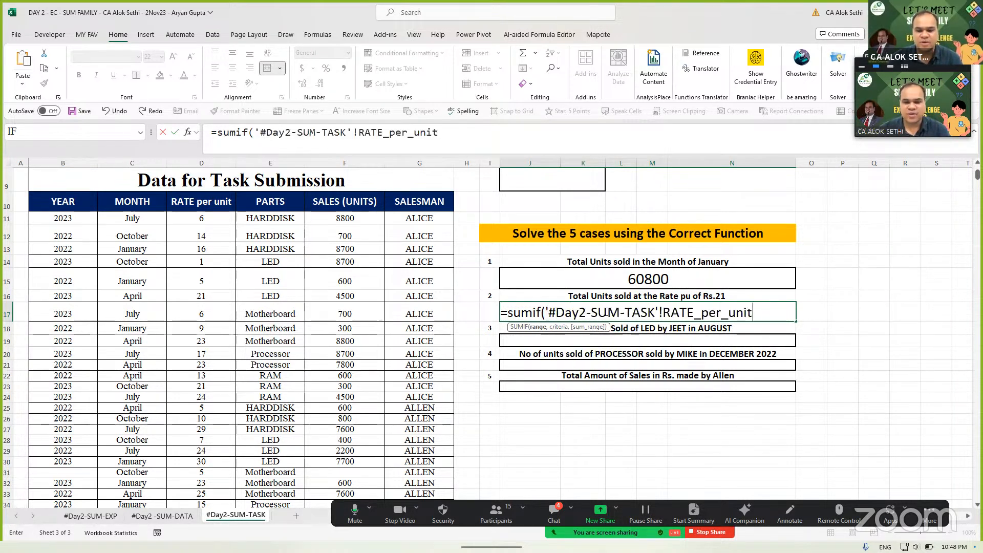
type(",")
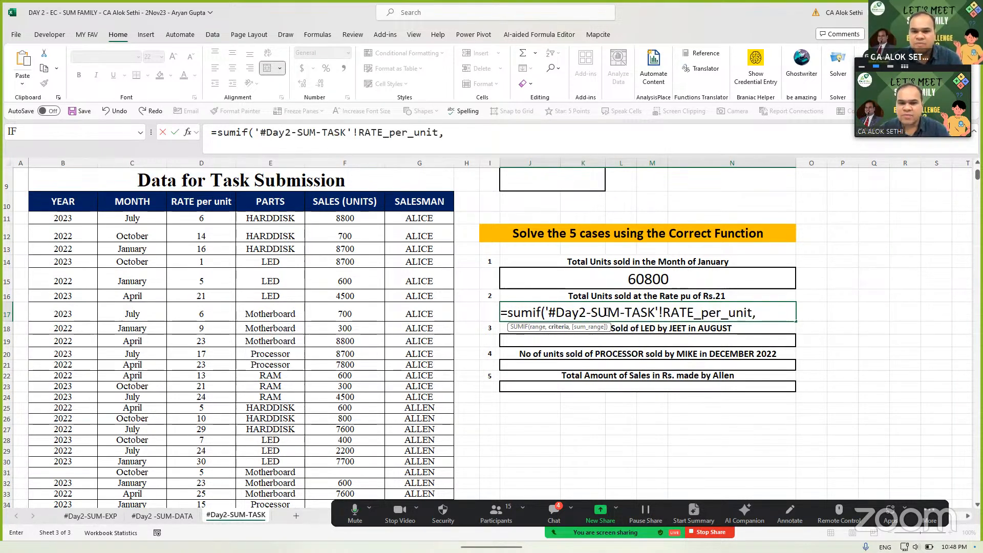
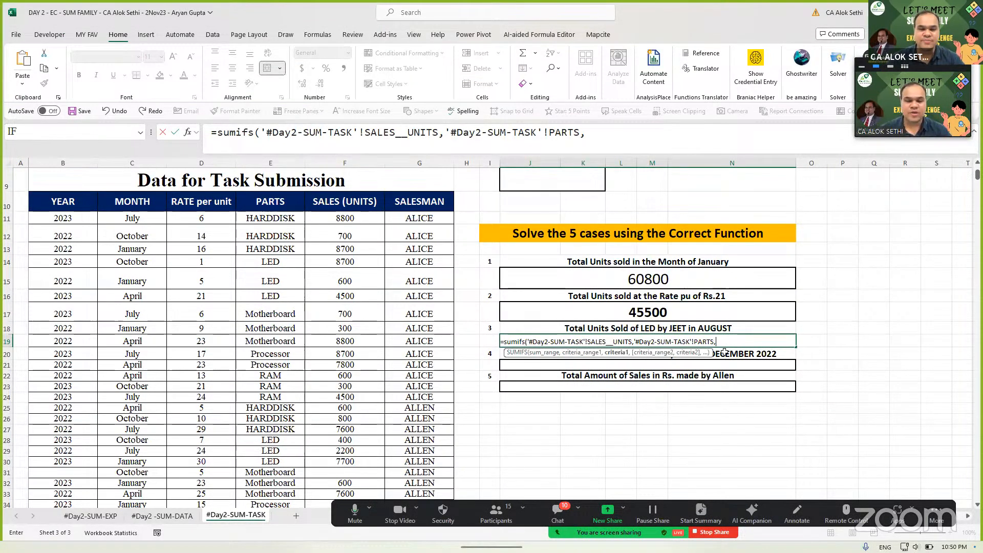
- Add LED cell E16 as the part criterion and the SALESMAN range to the J19 SUMIFS
key("BackSpace")
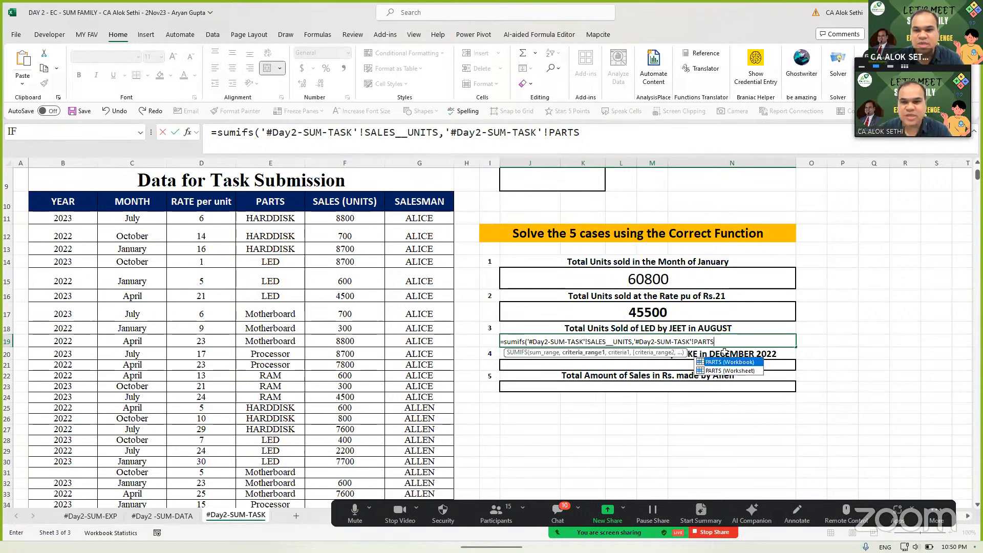
type(",")
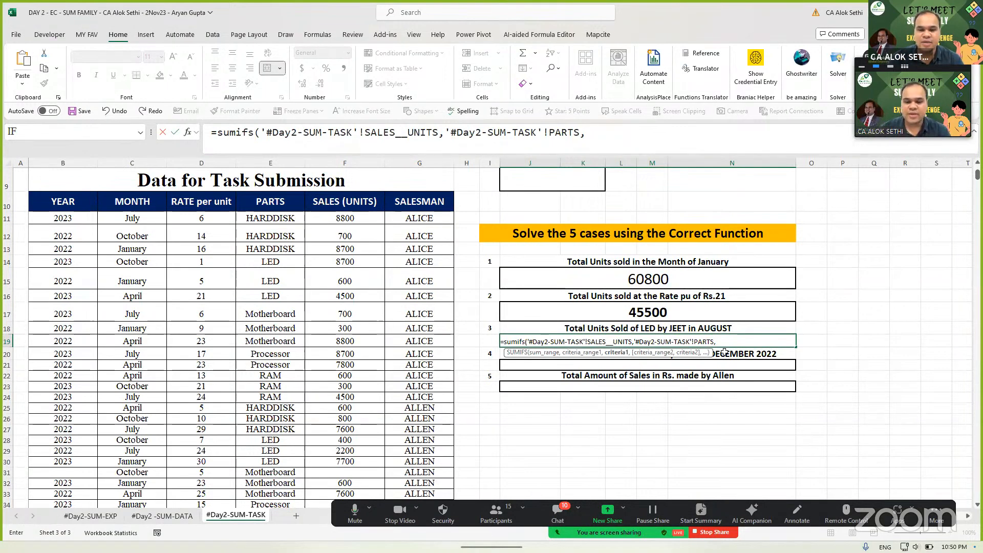
left_click(284, 305)
left_click(286, 297)
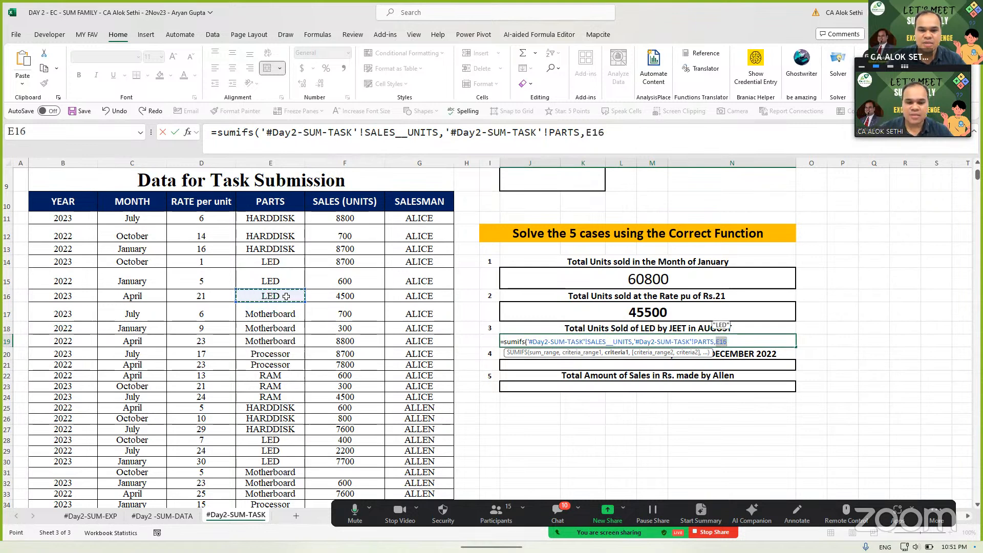
type(",")
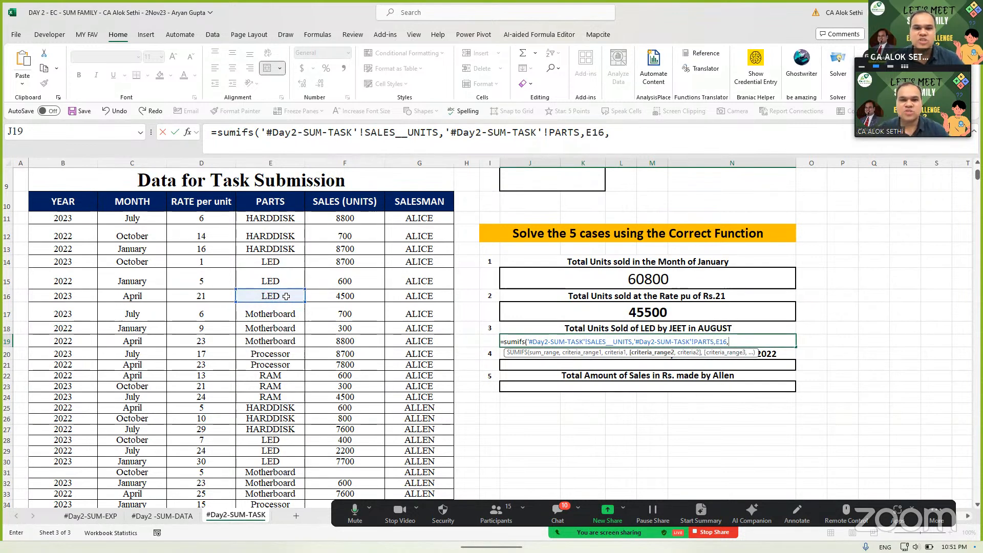
type("sales")
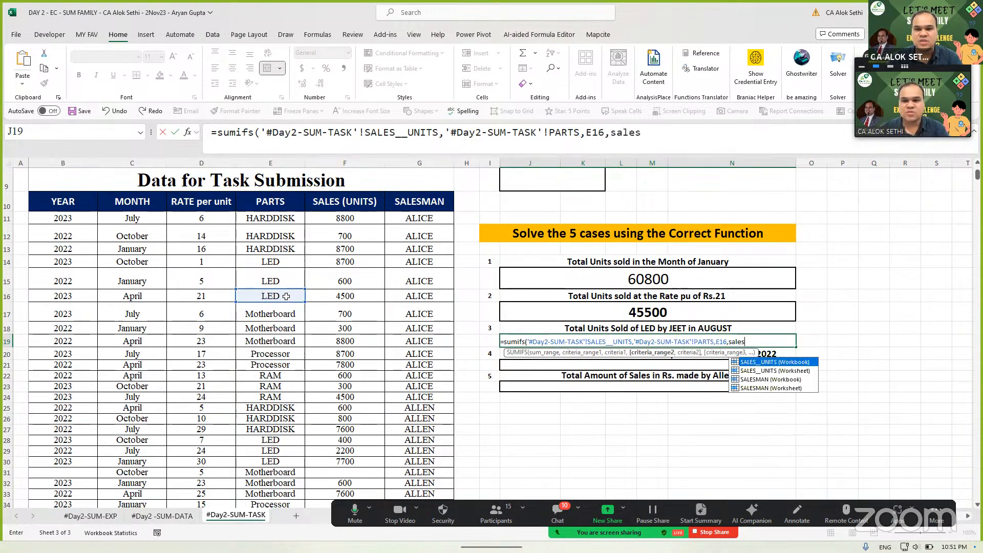
key("Down")
key("Down")
key("Down")
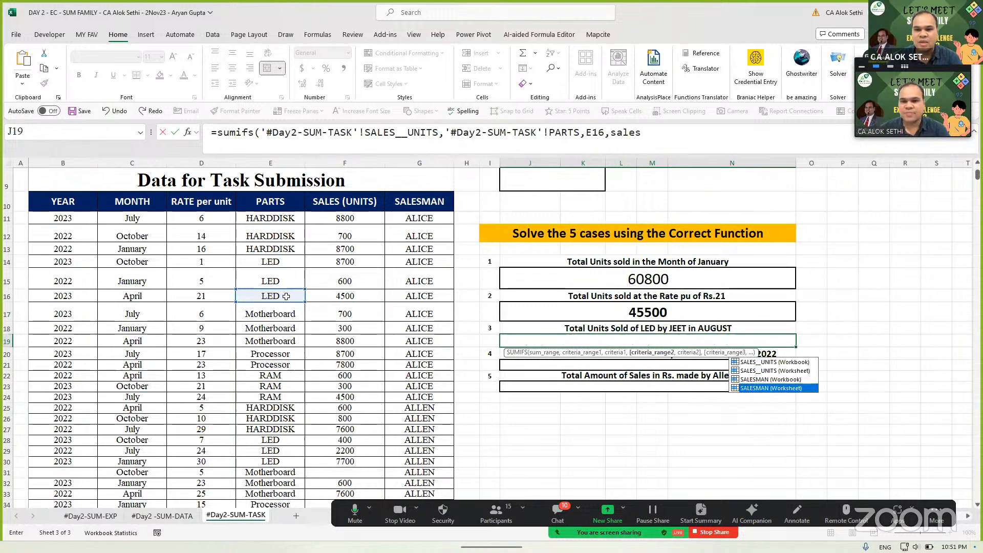
key("Tab")
- Add "JEET" as the salesman criterion and August cell C71 as the month criterion, then enter
type(",")
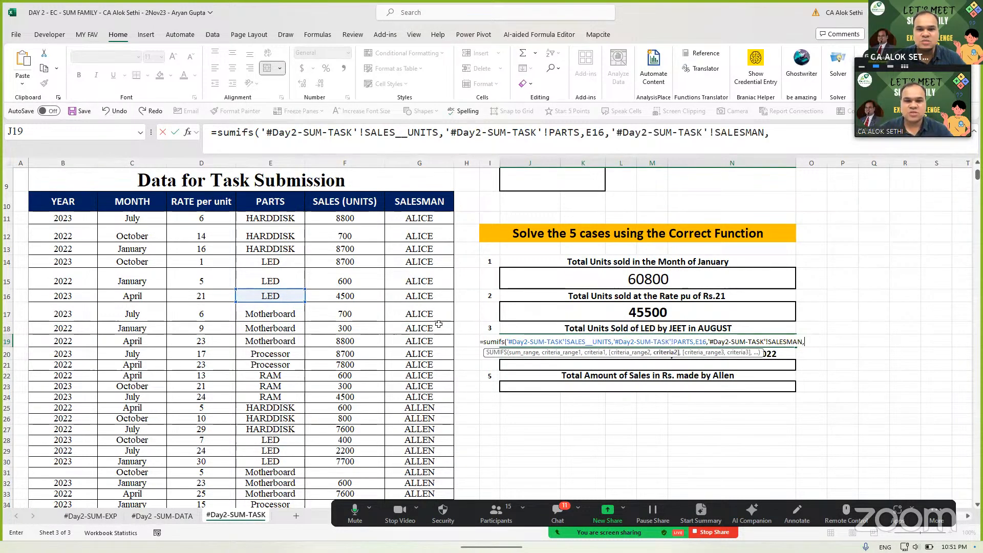
type("\"JEE")
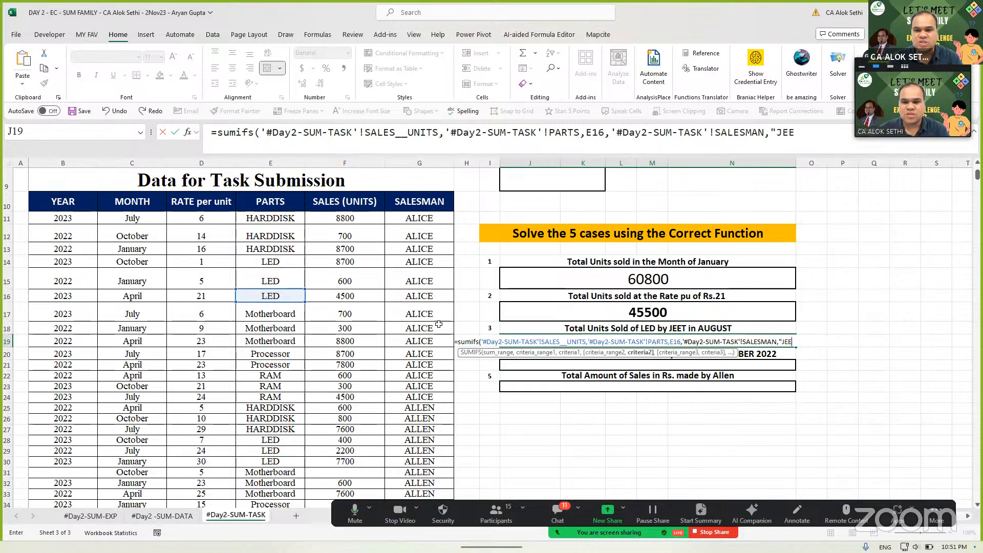
type("T\",")
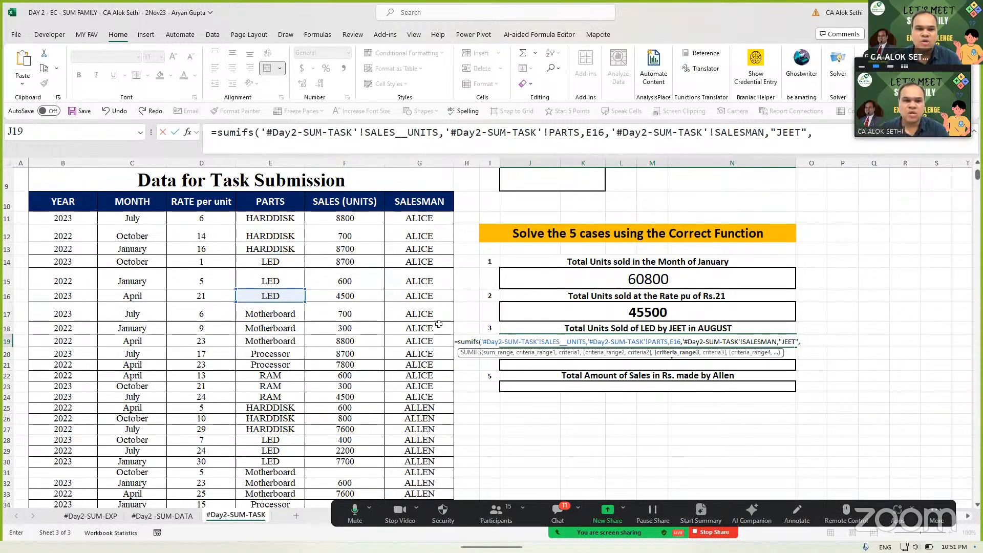
type("month")
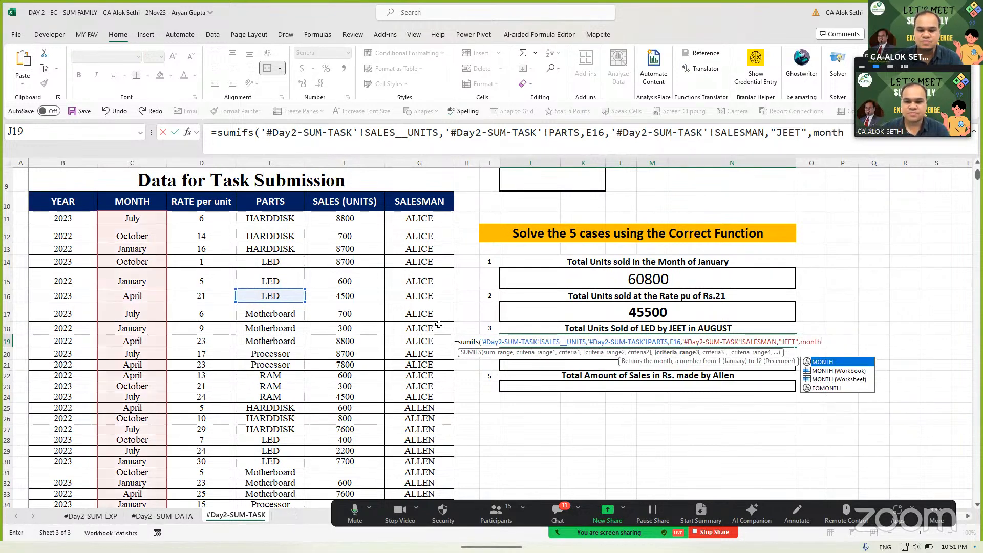
type(",")
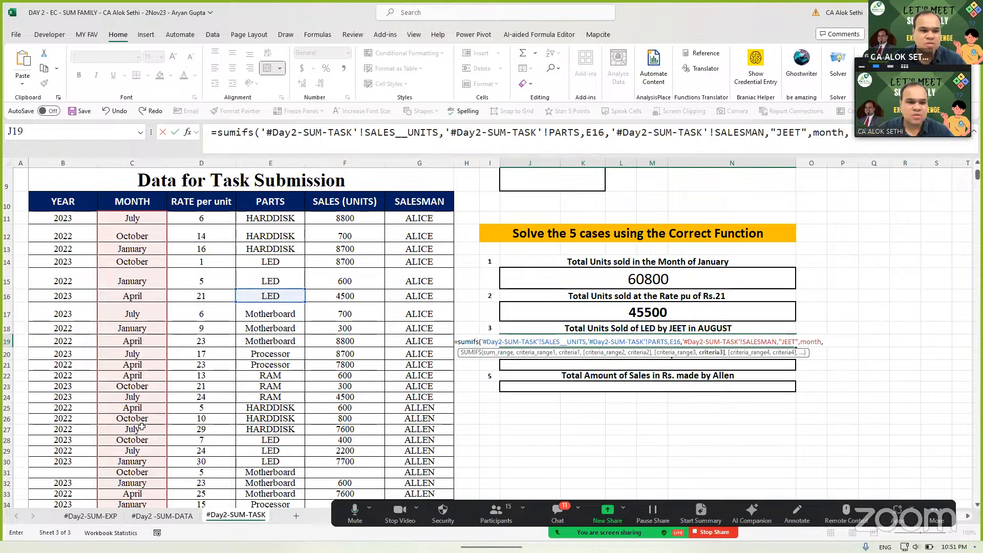
scroll(141, 426, "down", 11)
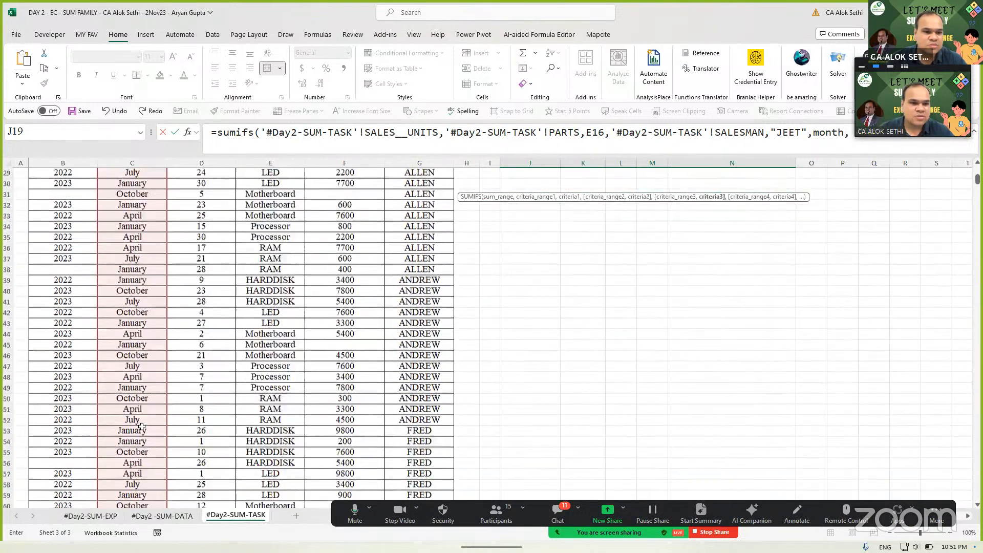
scroll(142, 427, "down", 2)
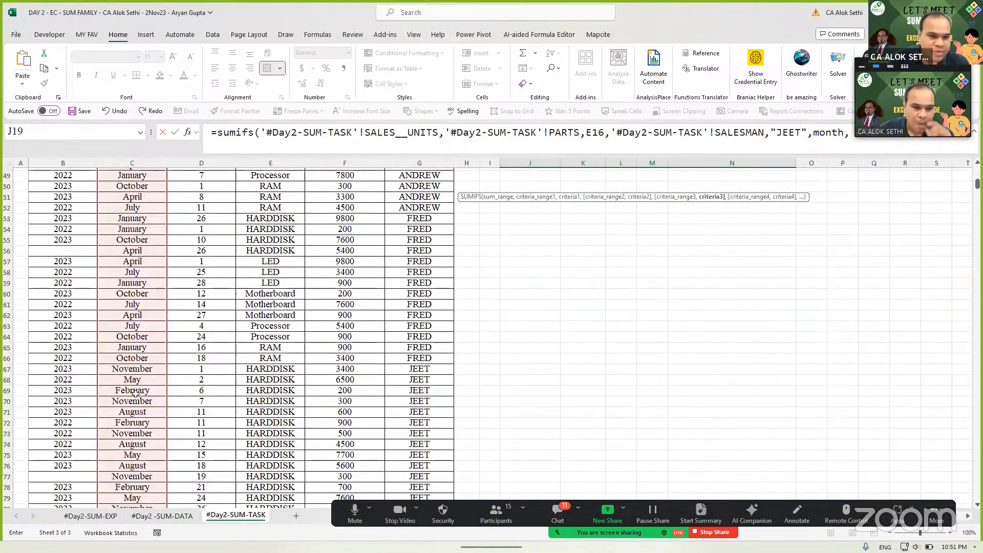
left_click(136, 423)
left_click(138, 412)
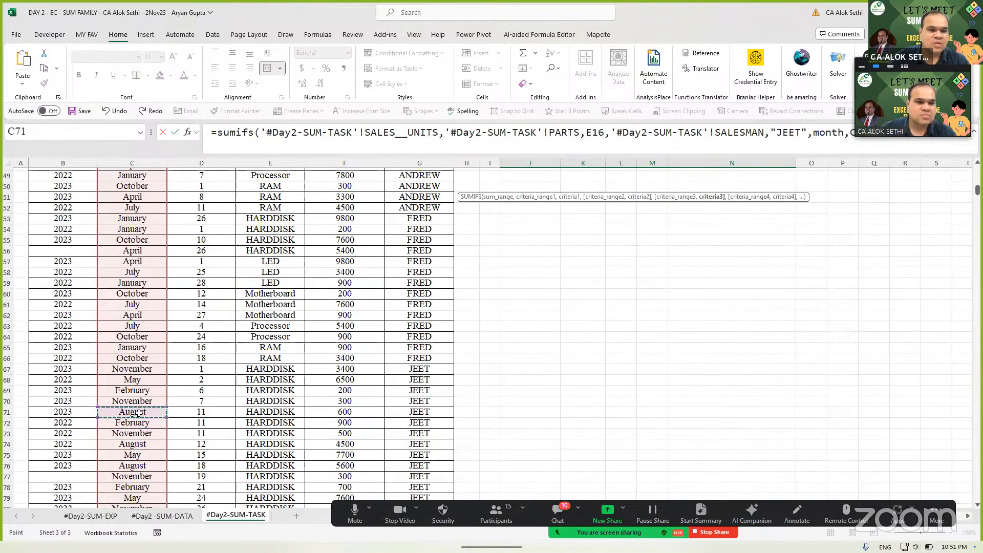
key("Return")
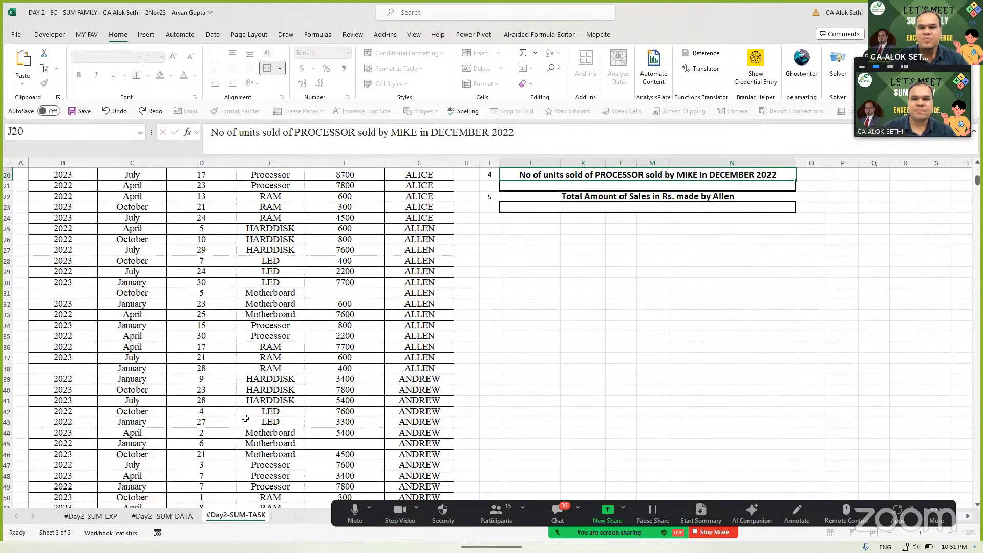
- Enlarge the case 4 question text
scroll(450, 392, "up", 3)
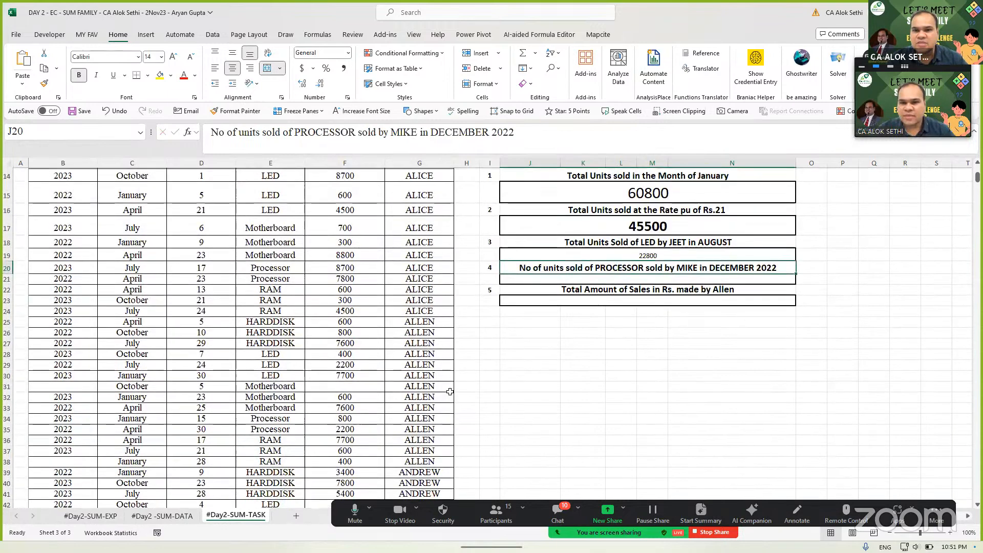
left_click(173, 57)
left_click(173, 58)
left_click(173, 57)
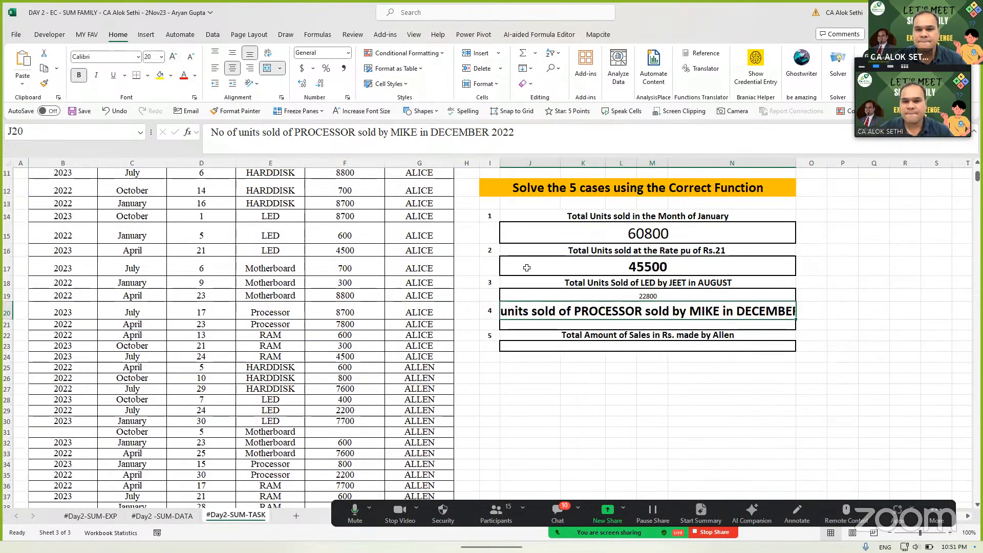
- Make the 22800 case 3 answer in J19 larger and bold
left_click(541, 291)
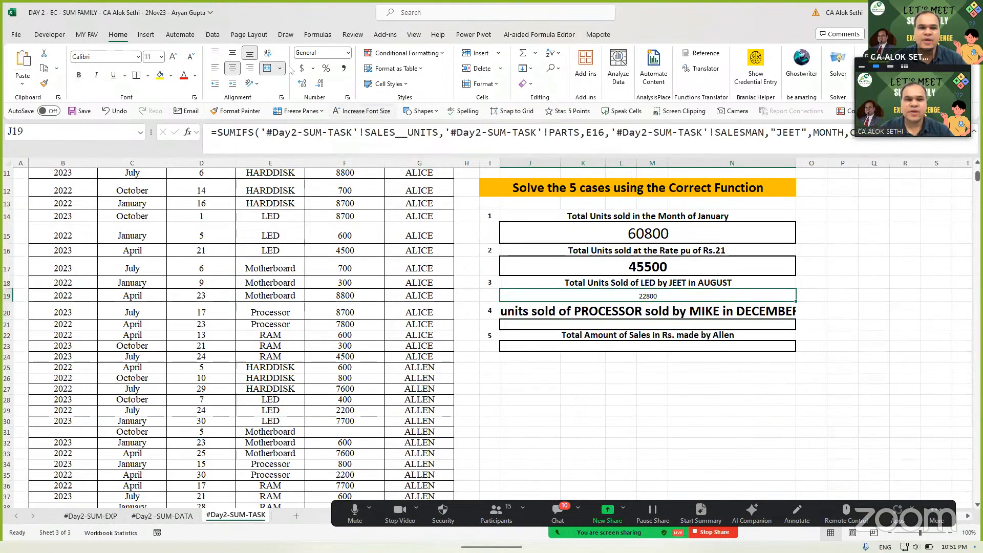
left_click(174, 58)
left_click(174, 57)
left_click(174, 58)
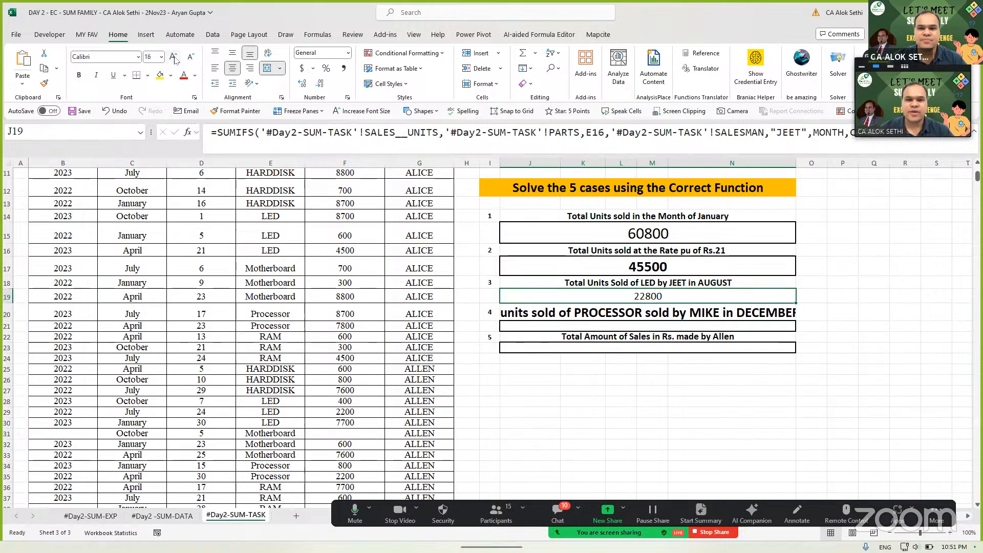
left_click(174, 57)
left_click(174, 57)
key("ctrl+b")
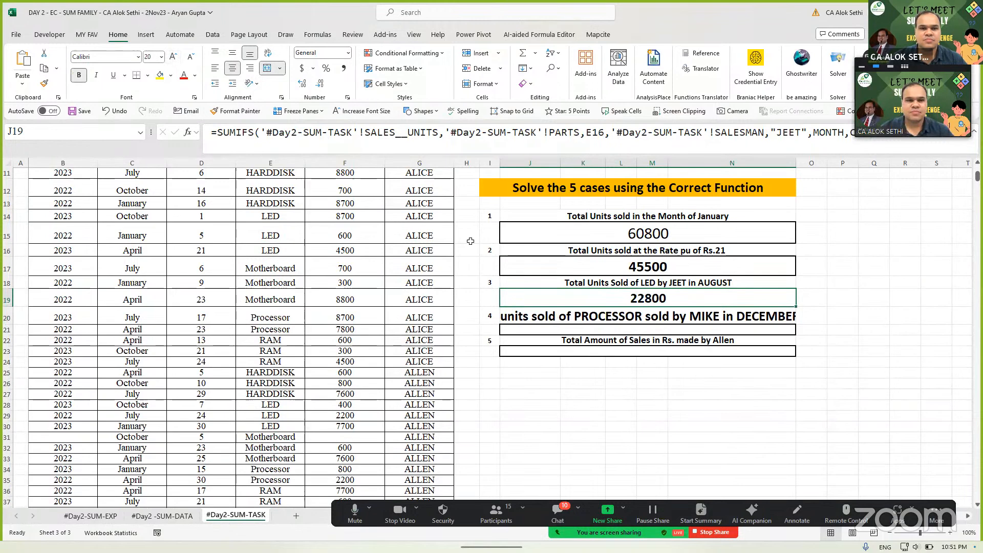
- Set the case 4 question in J20 to font size 16 and check the meeting chat
left_click(527, 315)
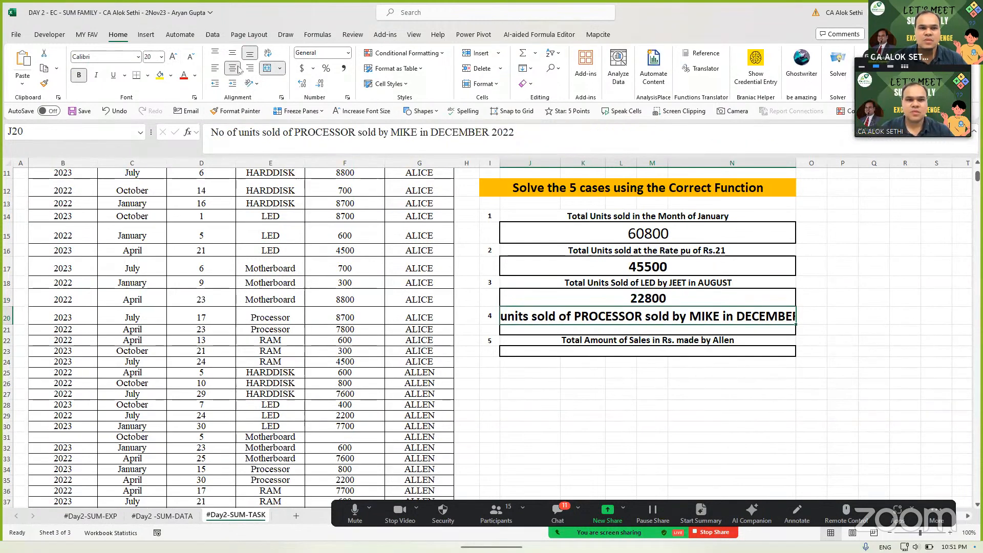
left_click(191, 57)
left_click(191, 56)
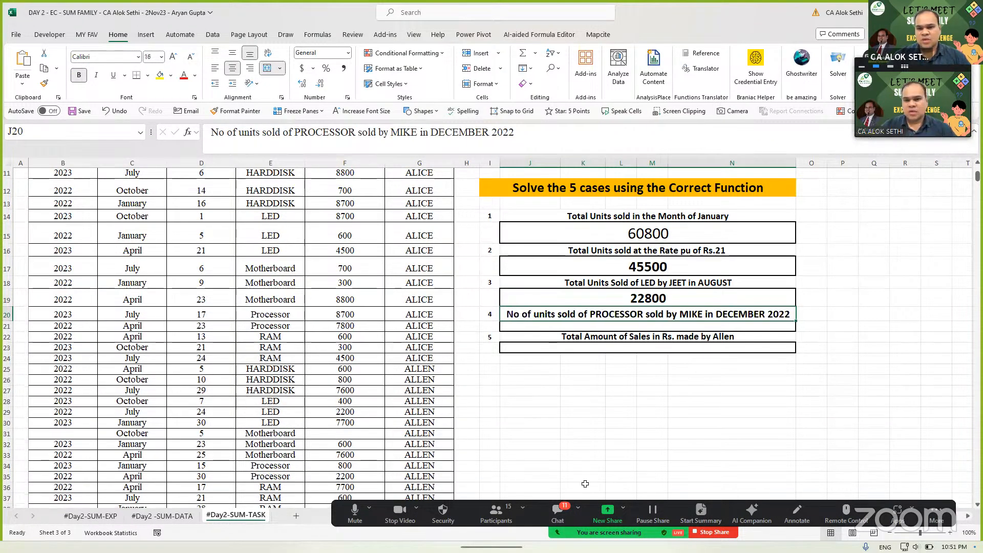
left_click(558, 513)
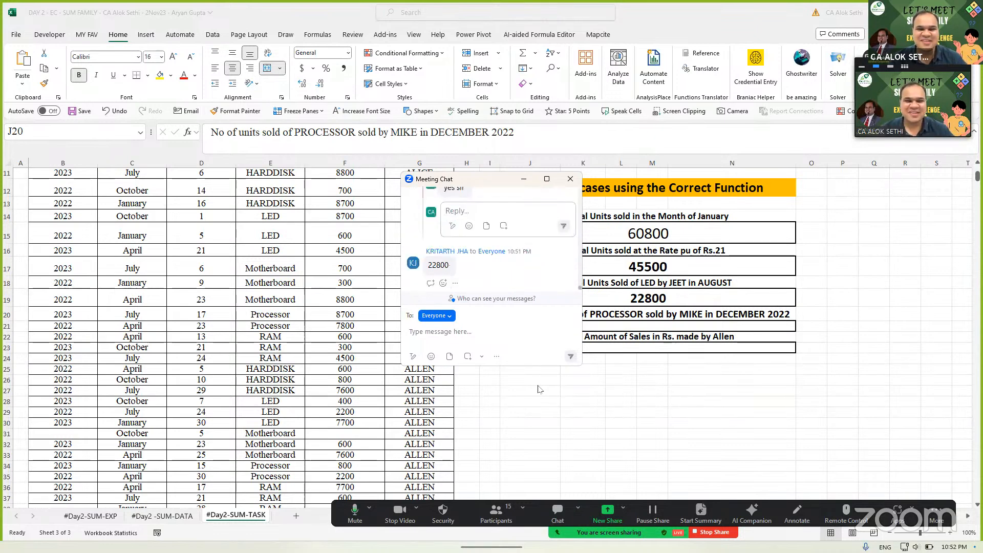
left_click(570, 179)
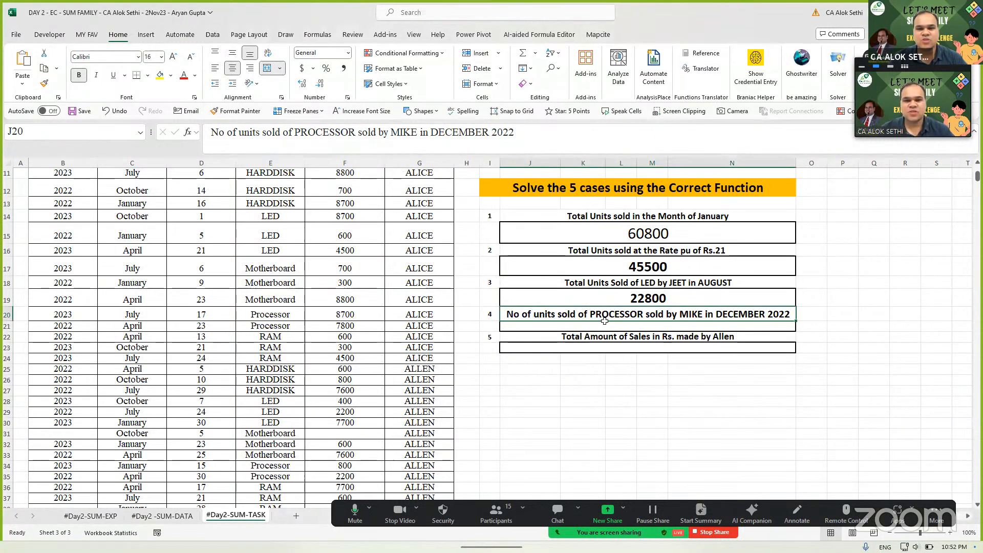
left_click(605, 320)
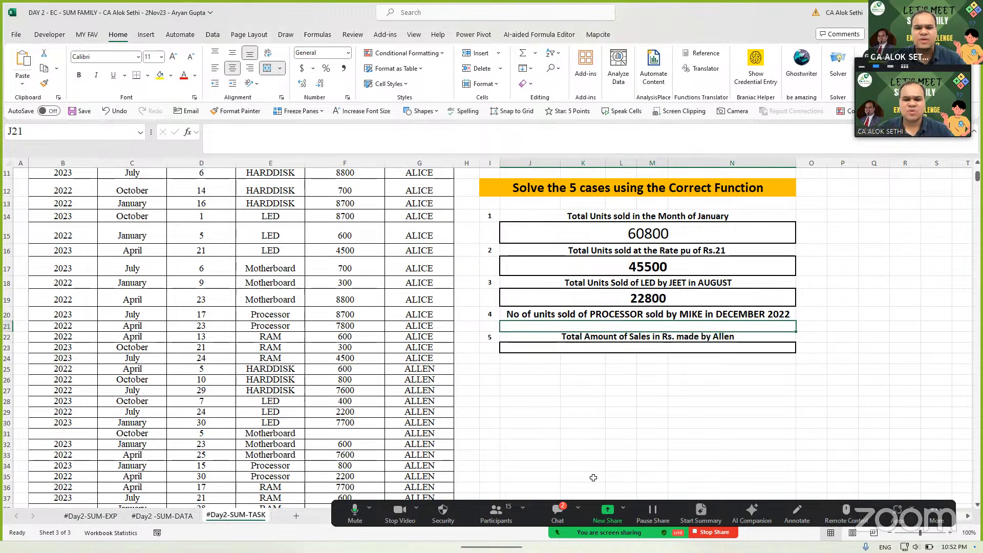
key("alt+h")
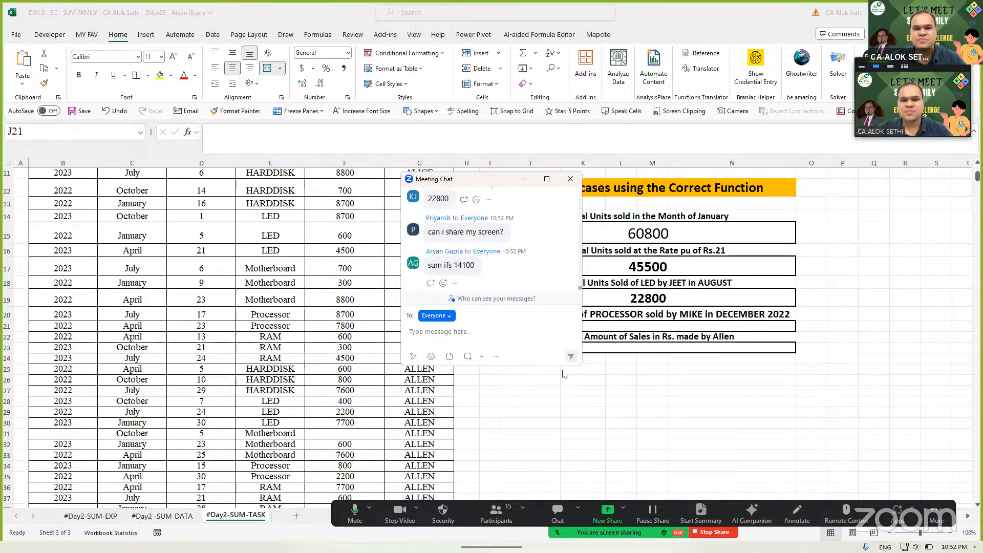
key("alt+h")
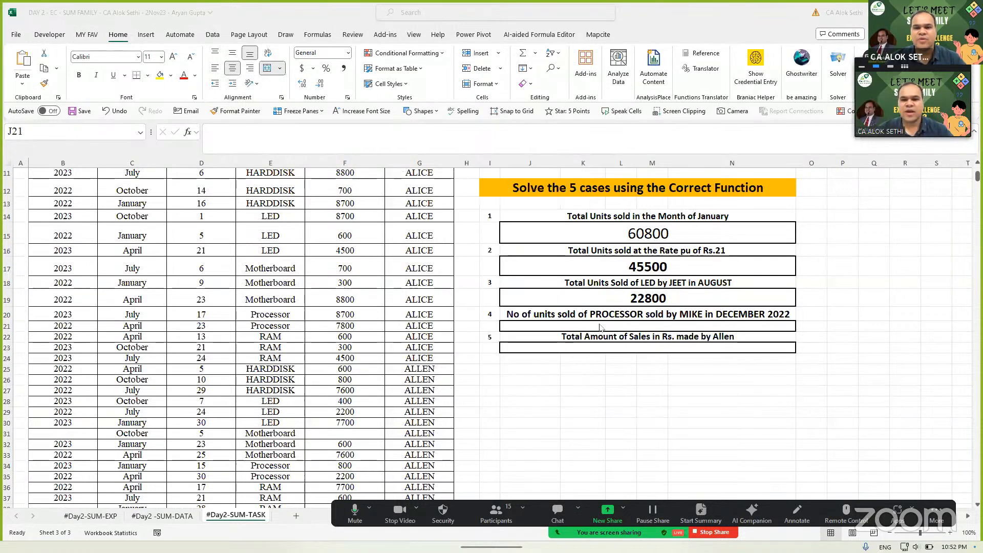
type("14100")
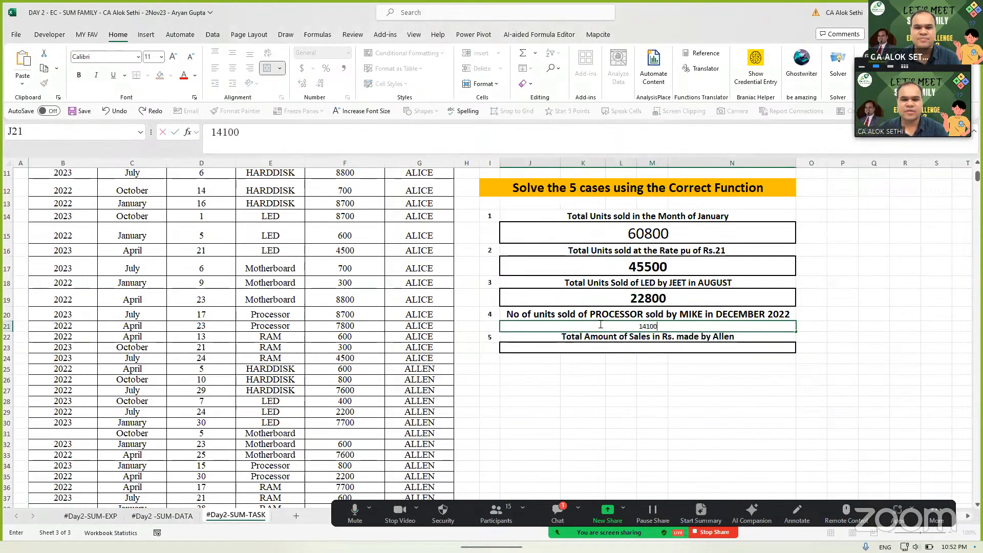
key("Return")
key("Up")
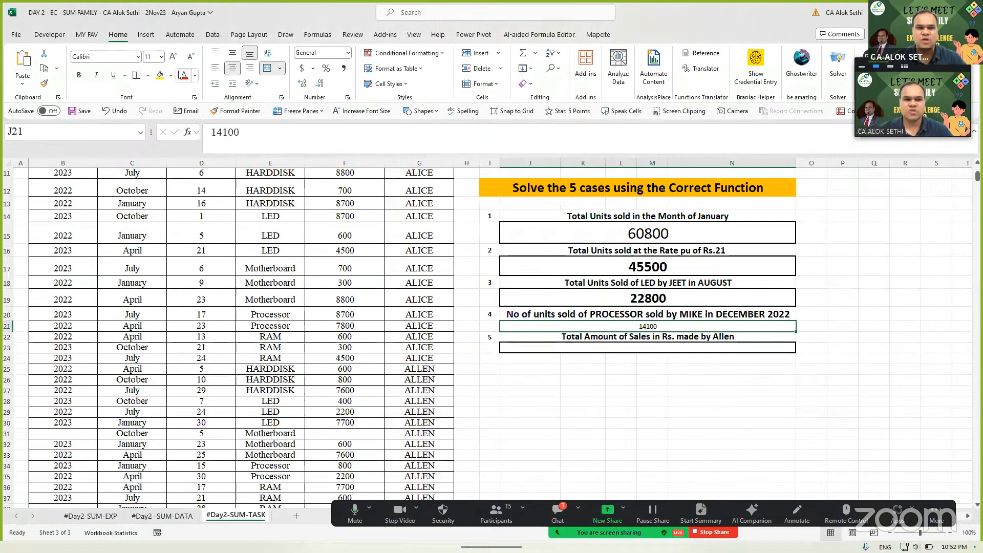
left_click(160, 75)
left_click(174, 57)
left_click(174, 56)
left_click(173, 56)
left_click(173, 56)
left_click(174, 56)
left_click(173, 56)
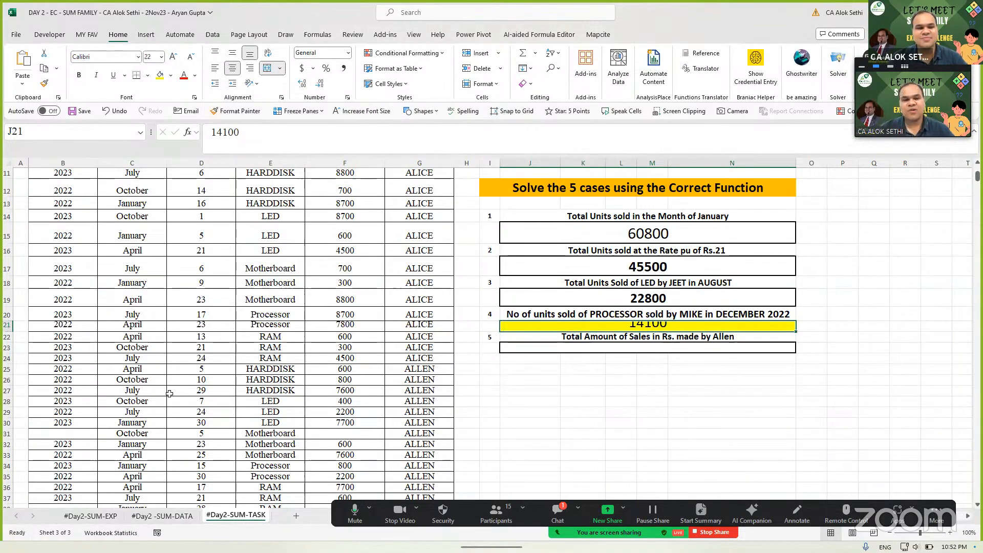
left_click_drag(8, 331, 7, 343)
left_click(501, 363)
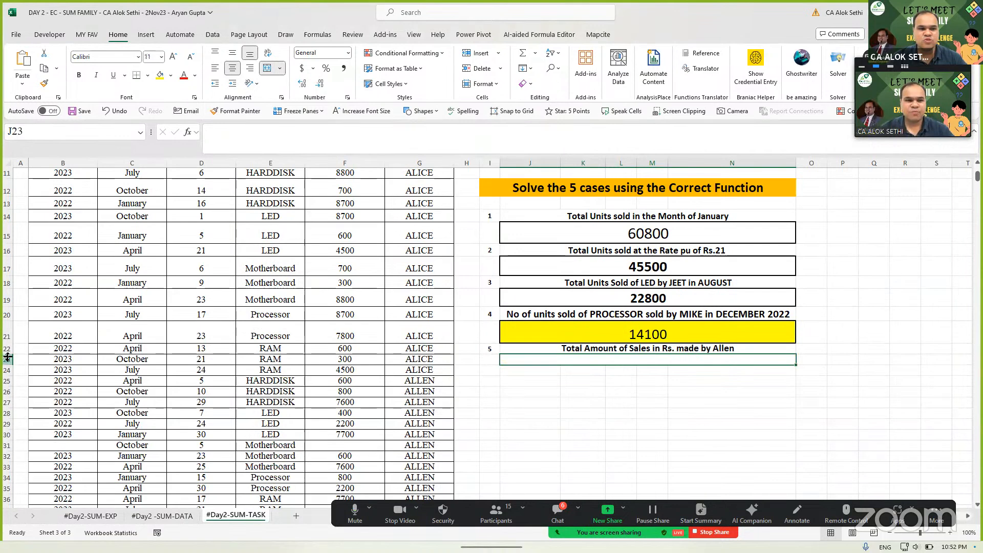
left_click_drag(8, 355, 9, 379)
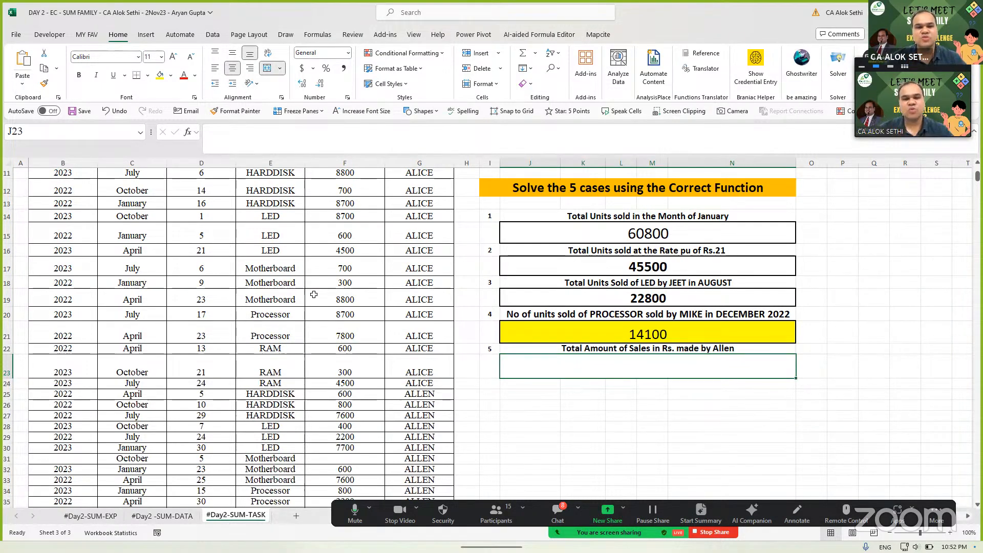
scroll(313, 294, "up", 3)
scroll(256, 271, "down", 3)
scroll(205, 255, "up", 1)
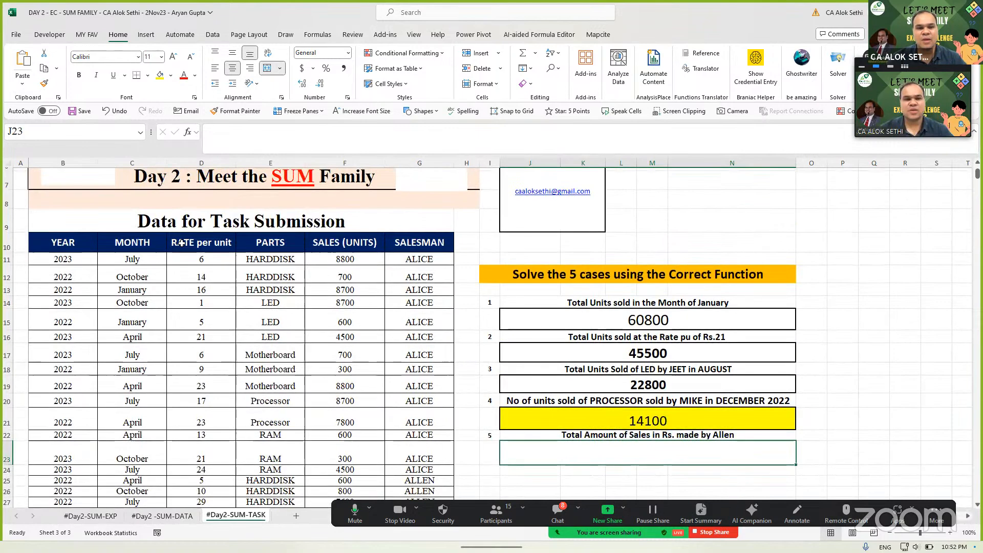
left_click(183, 243)
left_click(343, 244)
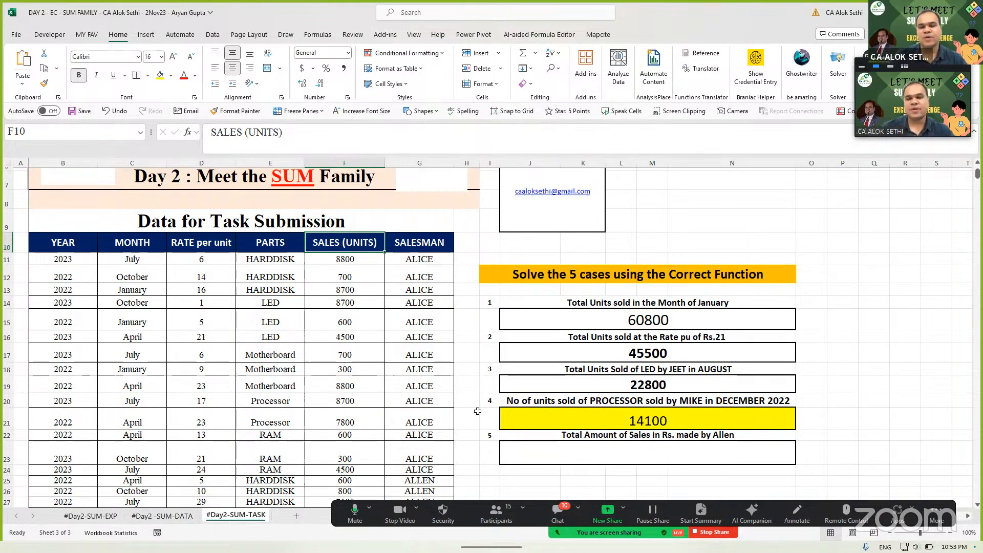
left_click(561, 457)
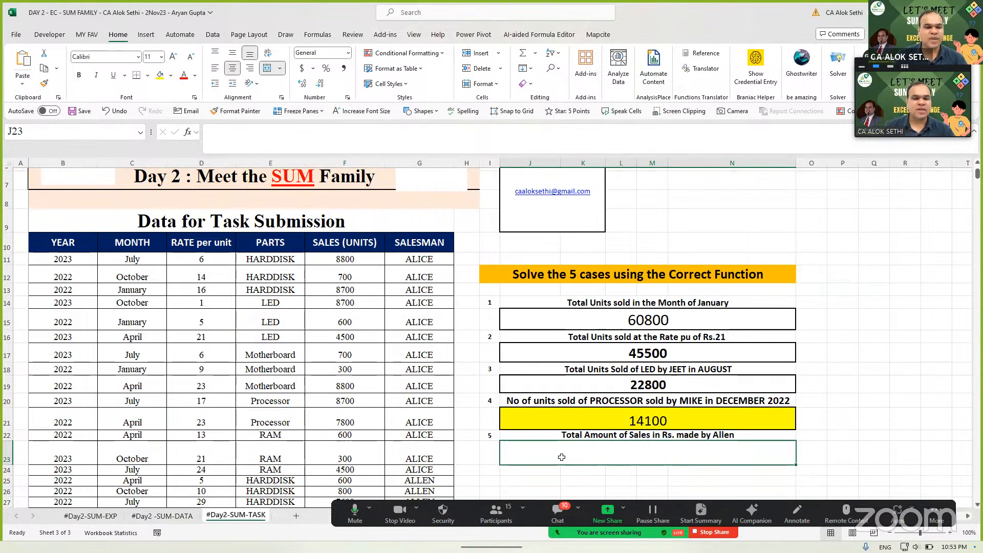
- Enter =SUMPRODUCT(RATE_per_unit,SALES__UNITS) in the Case 5 answer cell J23
type("=")
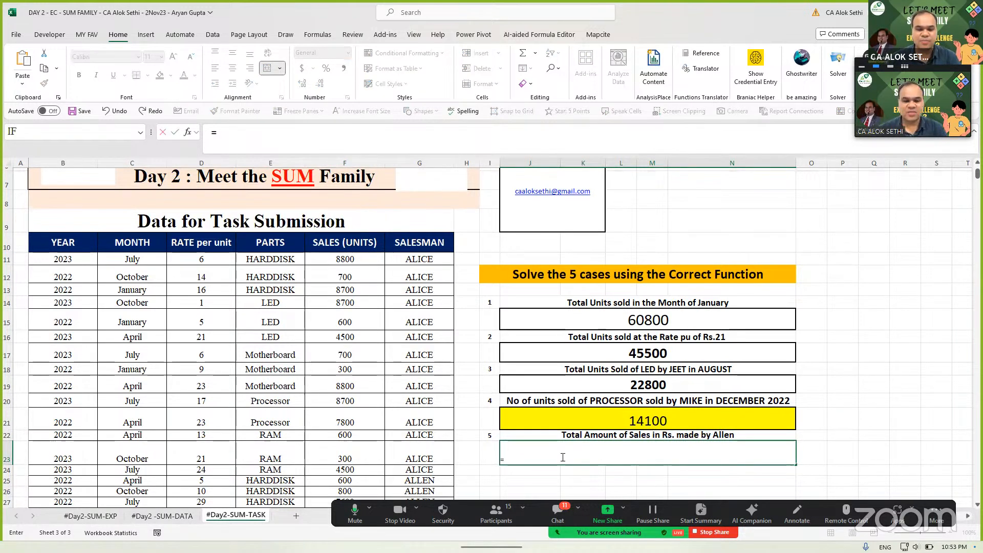
type("sumprodut")
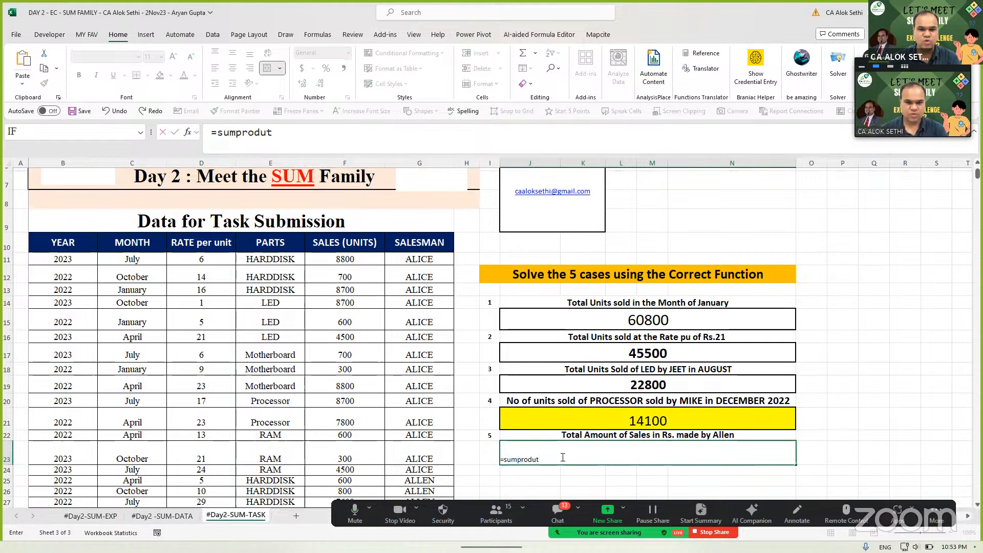
key("BackSpace")
type("ct")
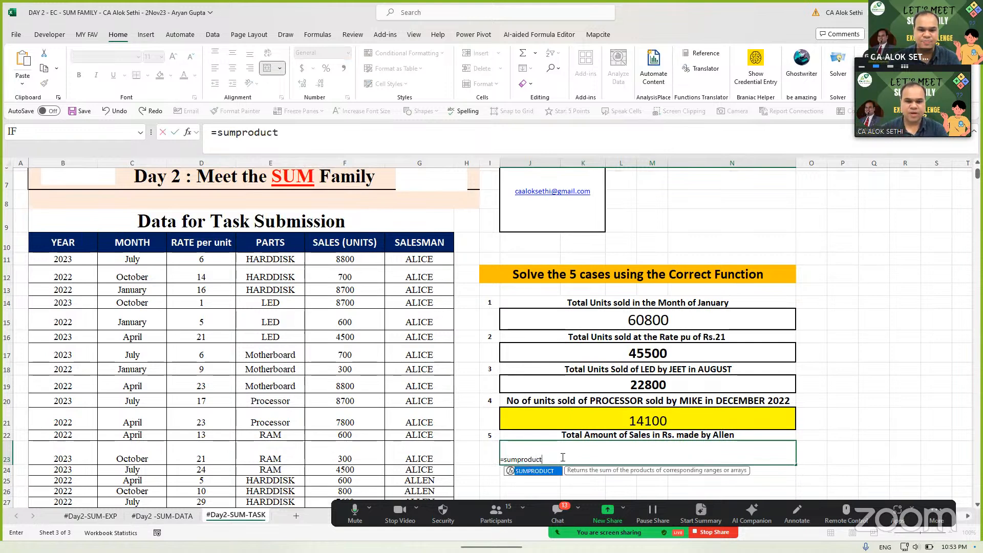
type("(")
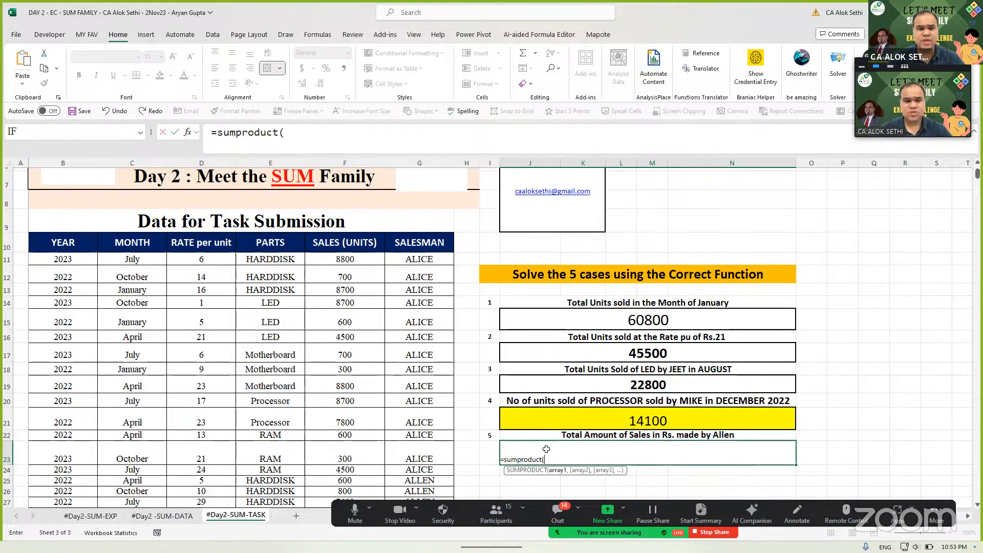
type("rate")
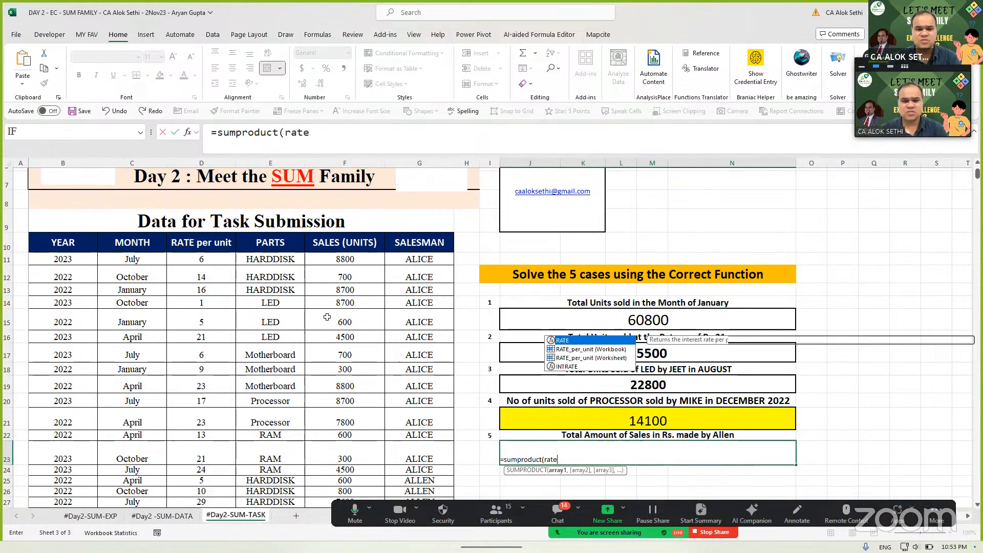
key("Down")
key("Down")
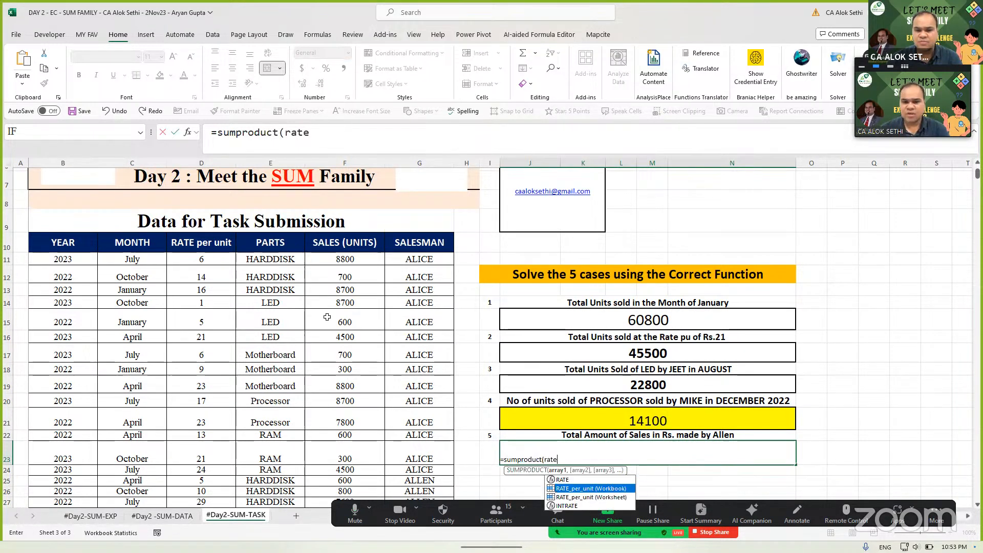
key("Tab")
type(",")
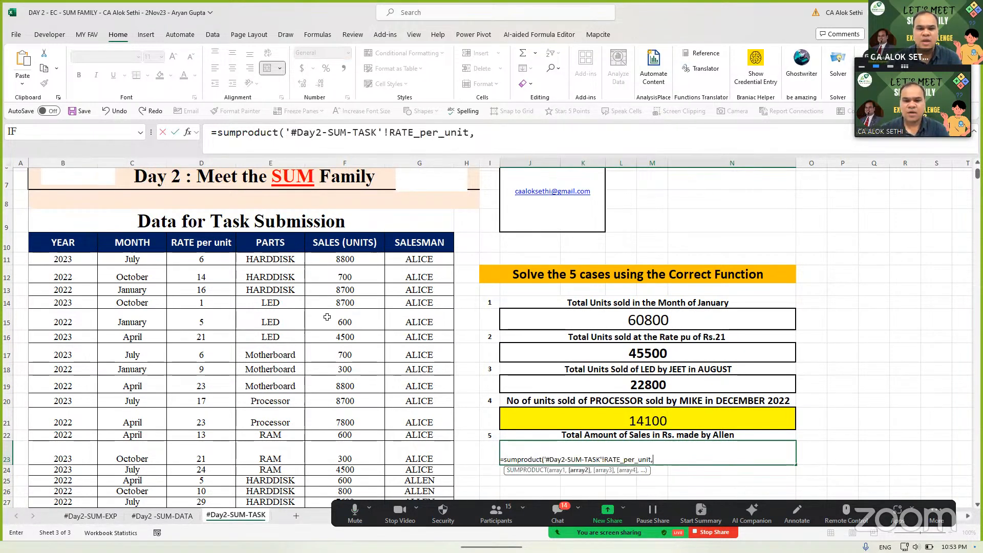
type("sales")
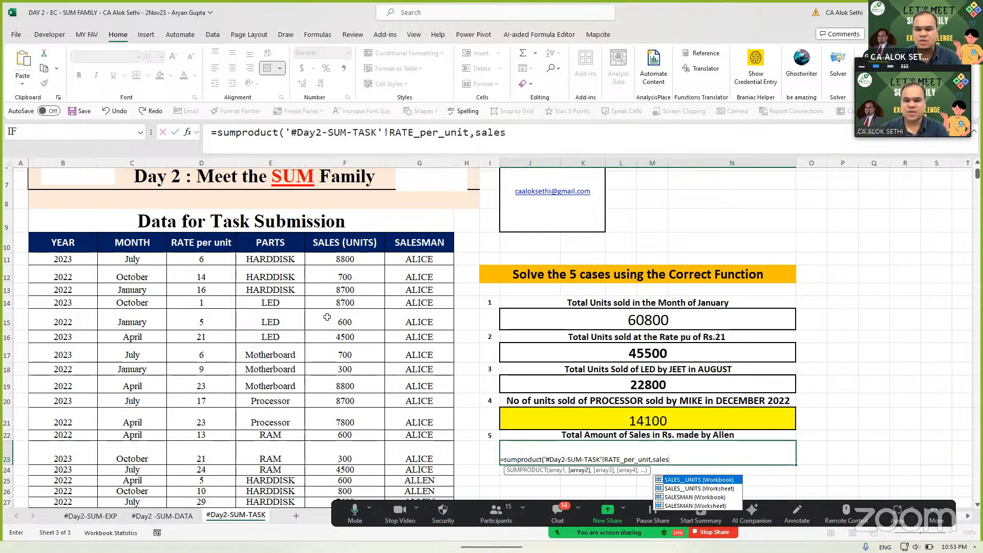
key("Down")
key("Down")
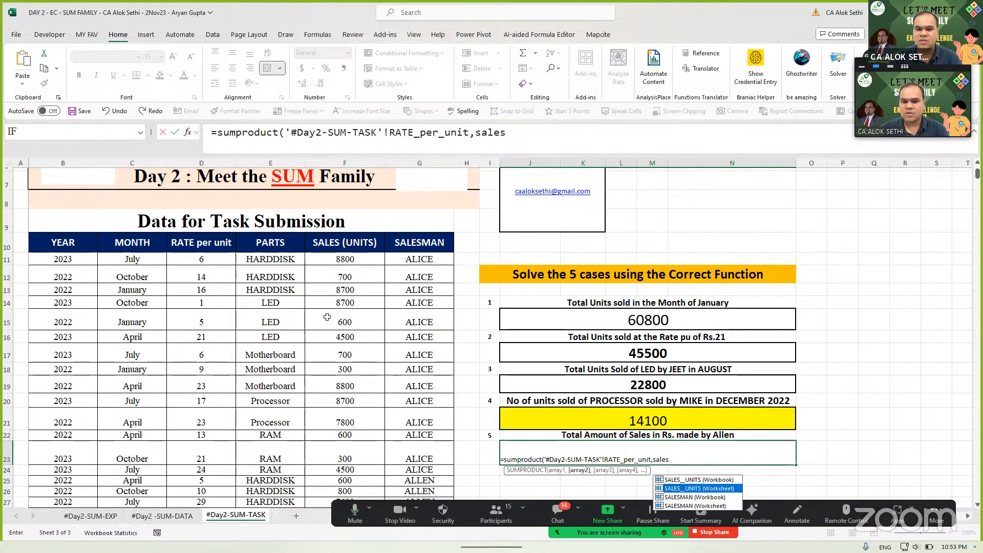
key("Tab")
type(")")
key("ctrl+Return")
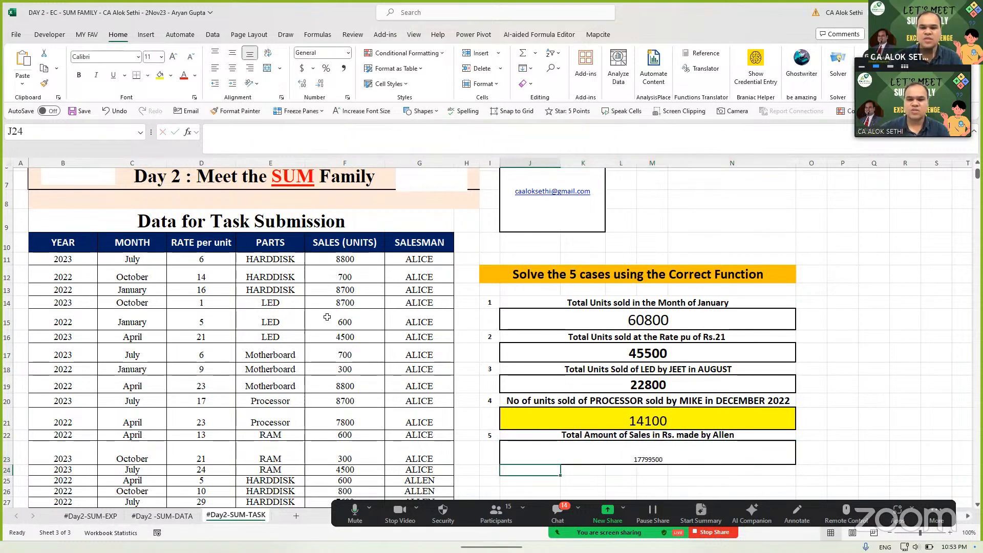
- Middle-align the answer, size it to 24, and apply Comma Style with no decimals
left_click(233, 53)
left_click(173, 58)
left_click(174, 57)
left_click(174, 57)
left_click(173, 61)
left_click(174, 61)
left_click(174, 61)
left_click(173, 60)
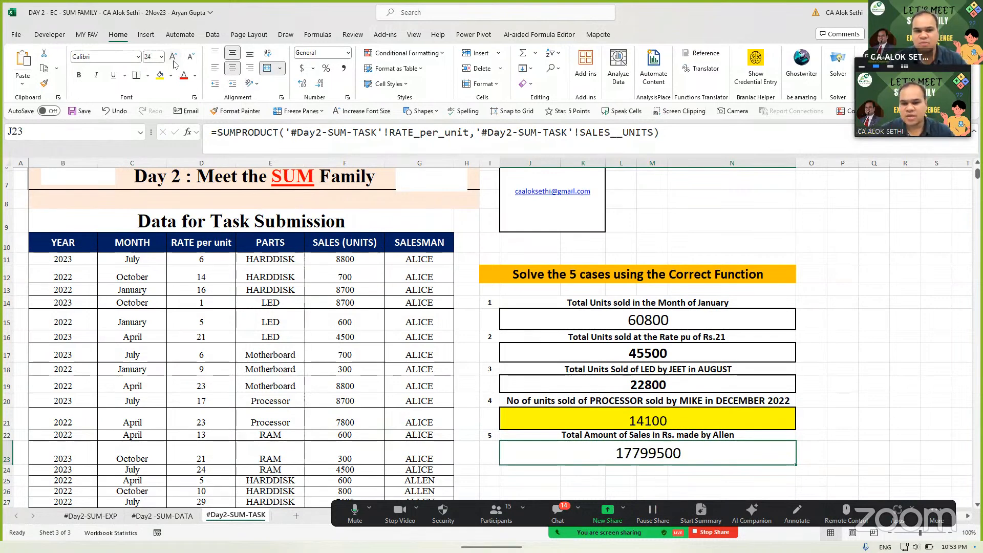
left_click(343, 68)
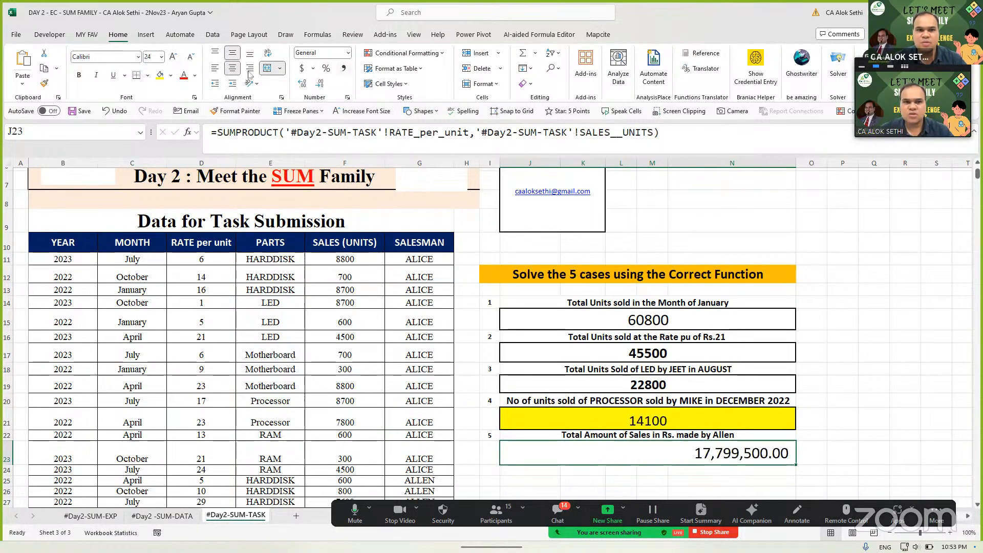
left_click(321, 86)
left_click(322, 86)
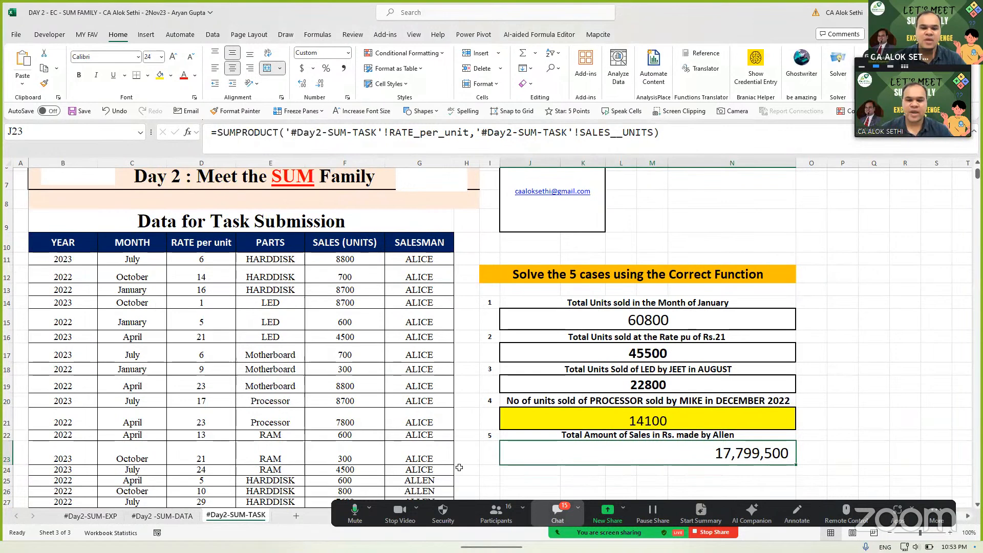
- Read the meeting chat replies, then reopen the Case 5 formula in its cell
key("alt+h")
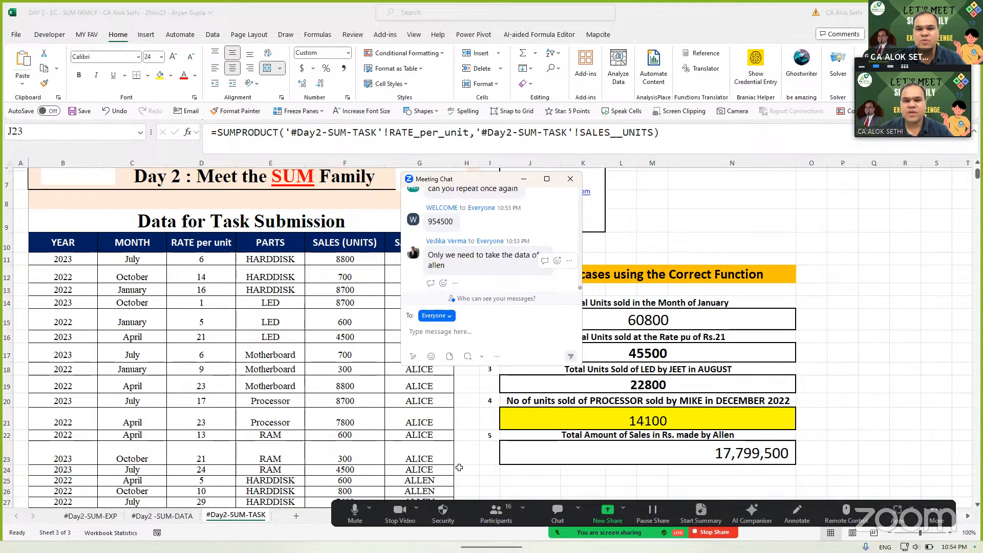
scroll(491, 263, "up", 1)
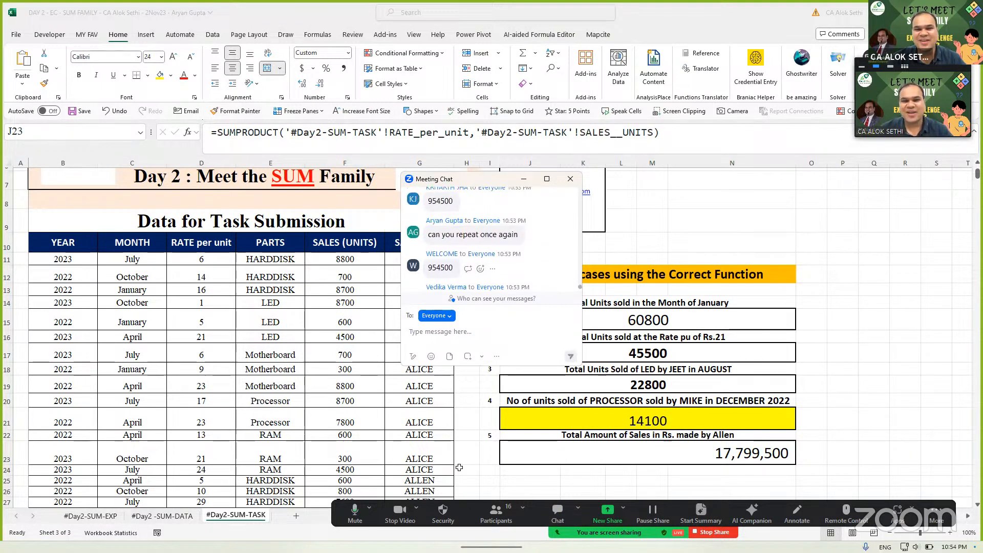
left_click(571, 178)
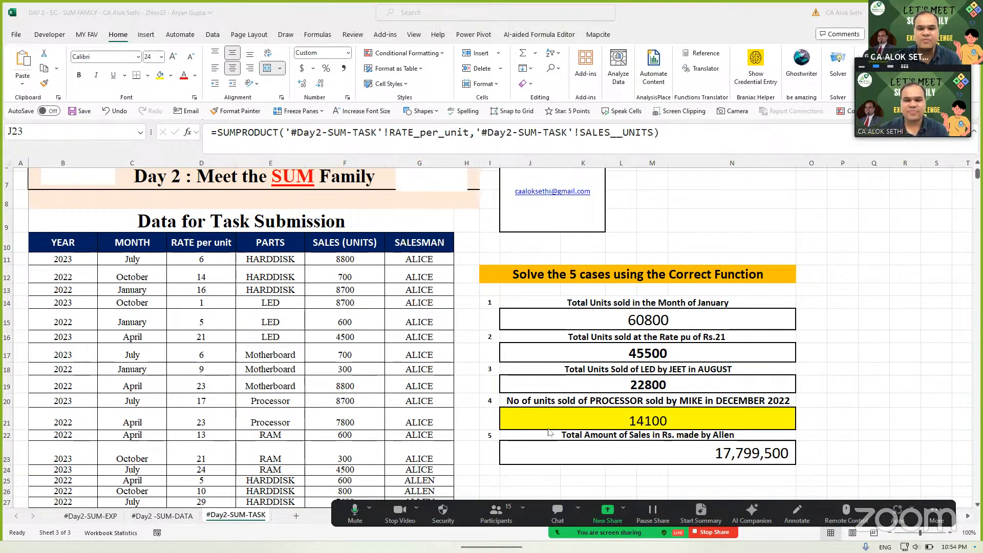
double_click(557, 455)
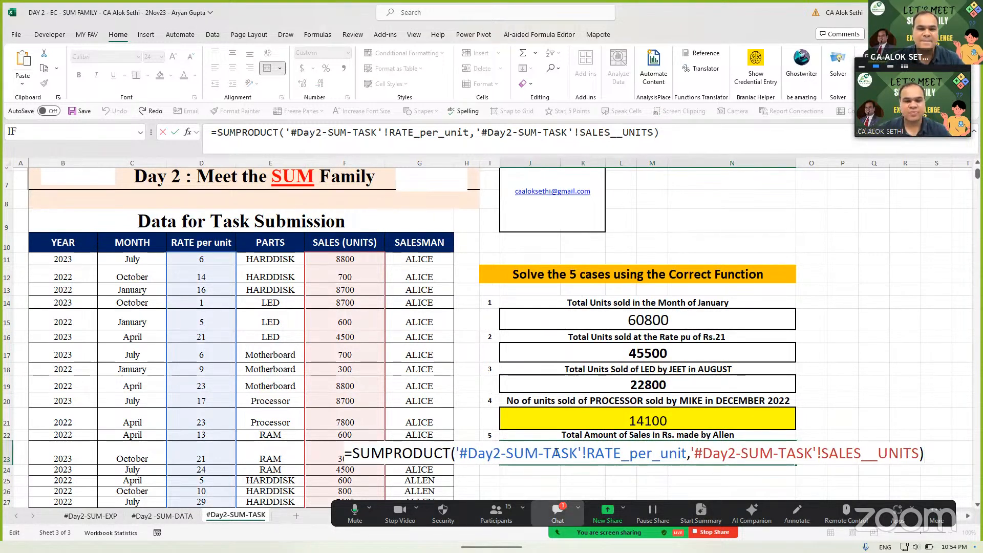
- Select the ALLEN-filtered formula shared in the chat, confirm Case 5 unchanged and move to J25
left_click(557, 514)
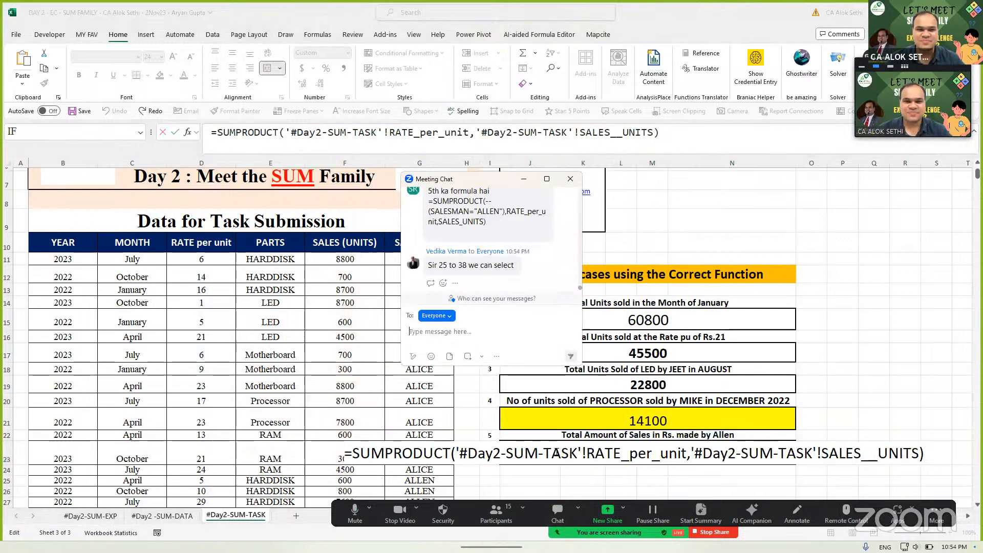
scroll(491, 241, "up", 2)
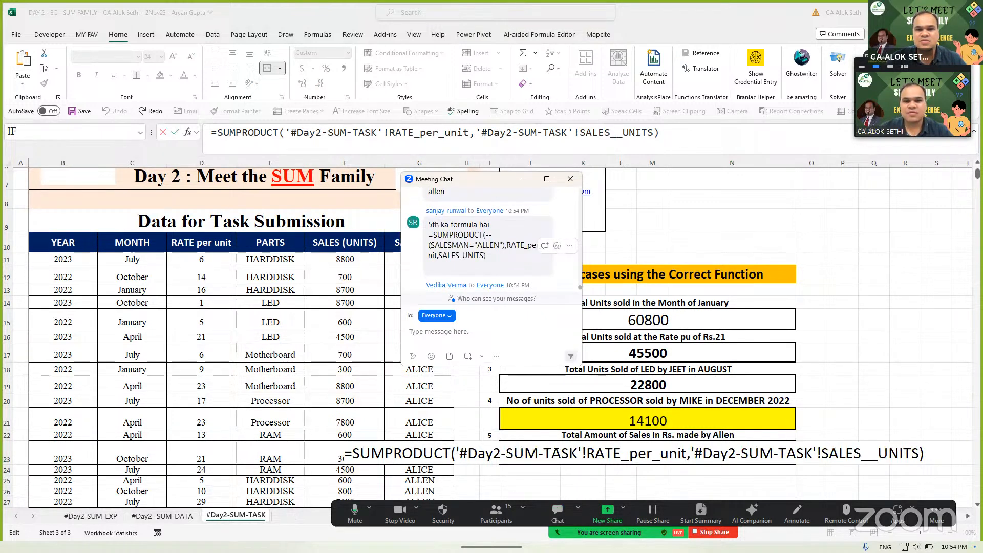
scroll(490, 240, "up", 1)
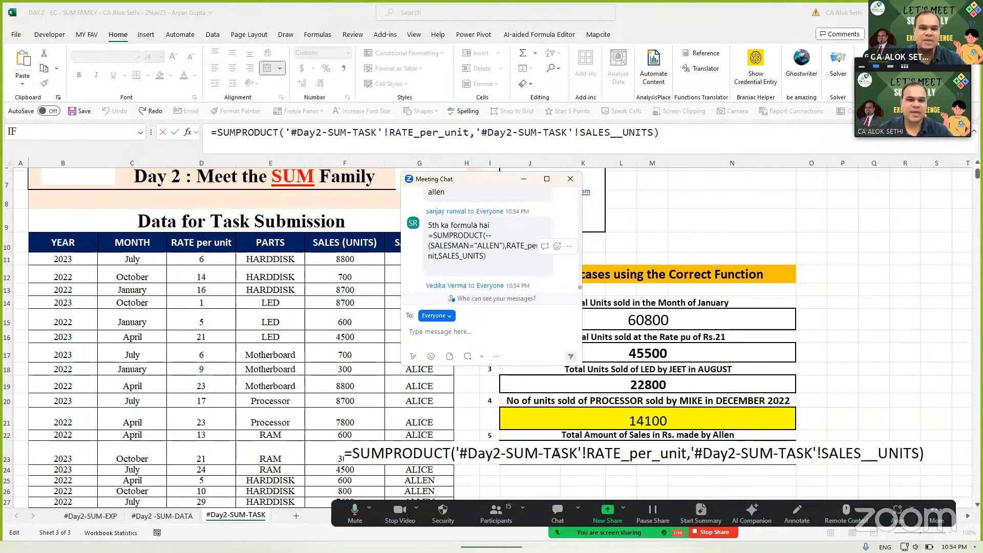
left_click_drag(428, 236, 488, 256)
key("ctrl+c")
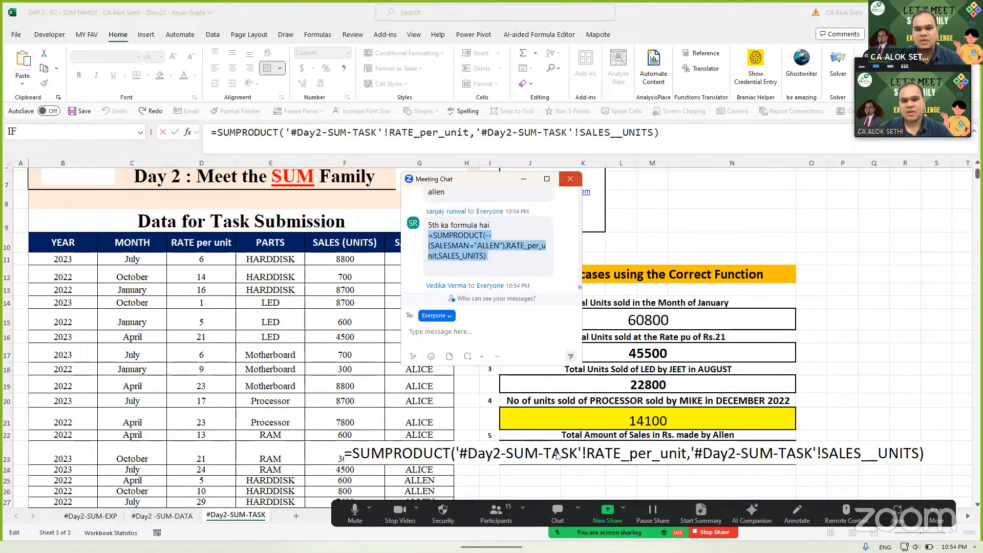
left_click(570, 179)
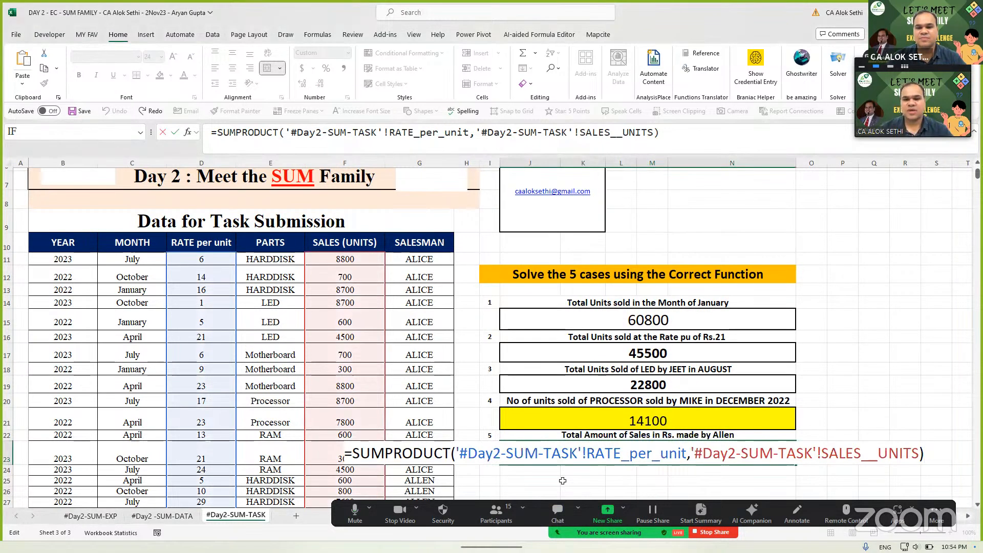
key("ctrl+Return")
key("Return")
key("Down")
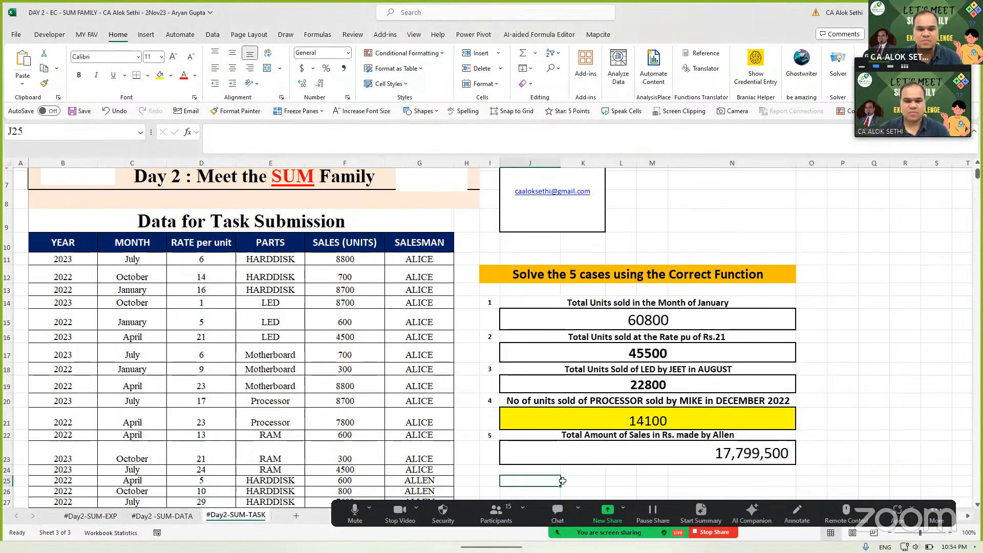
- Paste the ALLEN-filtered SUMPRODUCT into J25, remove the double minus, enter it and reopen it
key("ctrl+v")
double_click(562, 481)
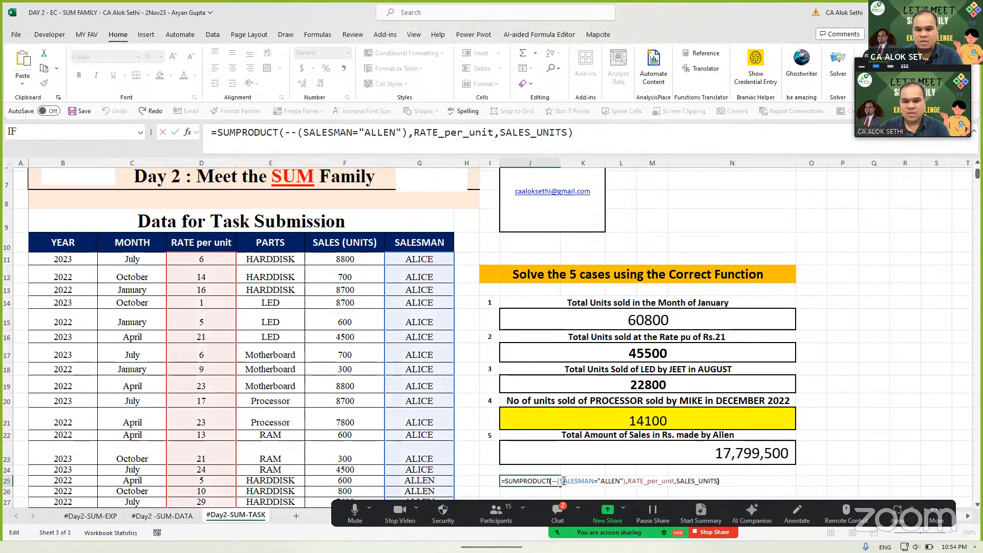
key("Left")
key("Left")
key("Left")
key("Left")
key("Left")
key("Left")
key("Left")
key("Left")
key("Left")
key("Left")
key("Left")
key("Left")
key("Left")
key("Left")
key("Left")
key("Left")
key("Left")
key("Left")
key("Left")
key("Left")
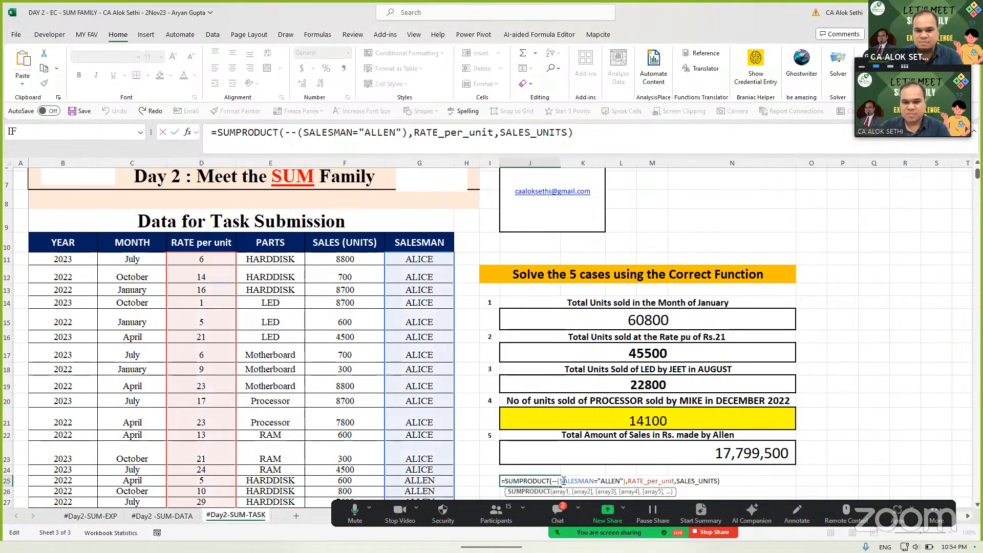
key("Left")
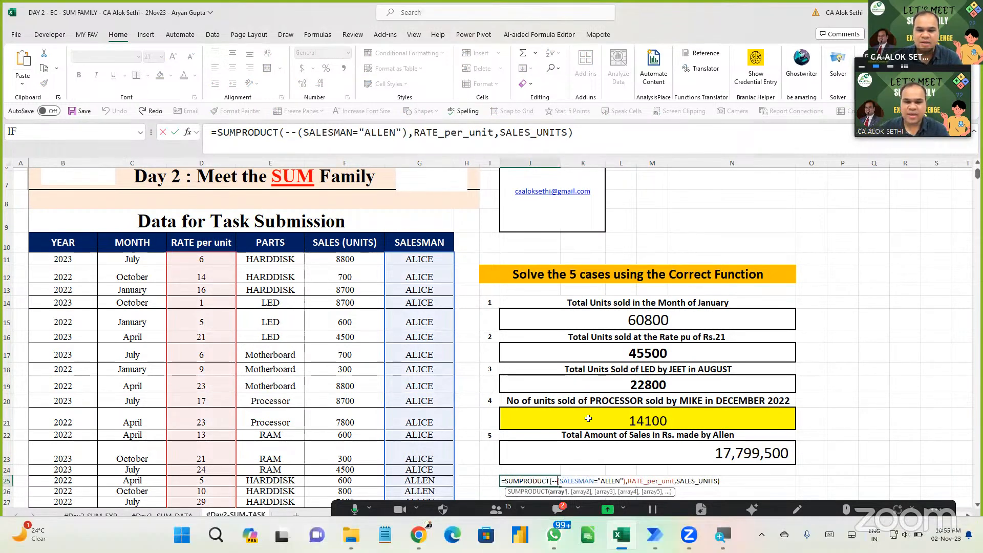
key("Delete")
key("Delete")
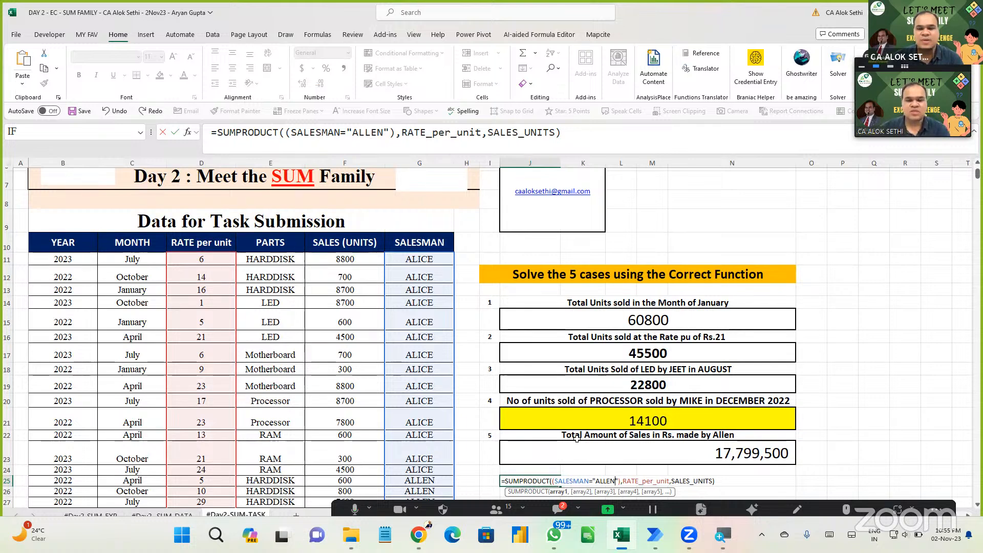
key("Right")
key("Right")
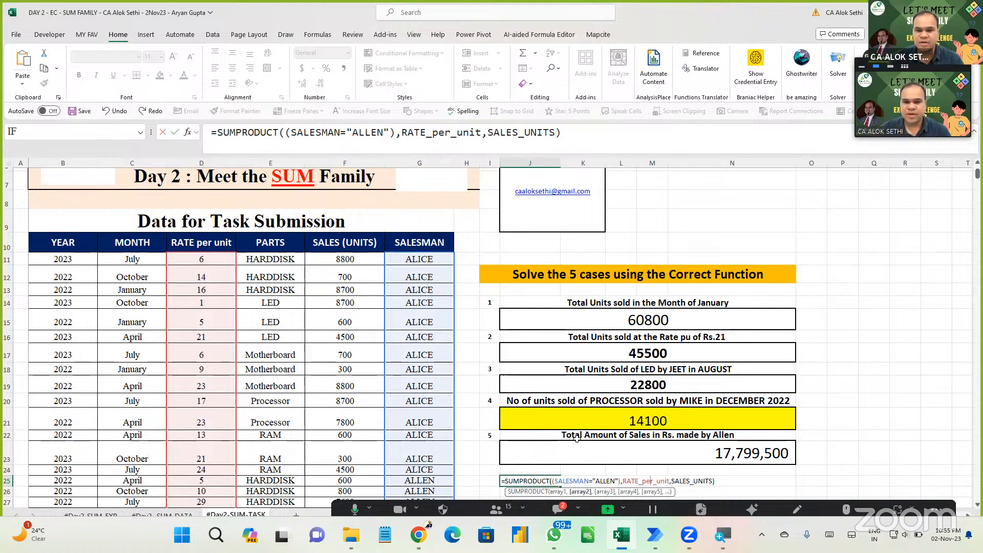
key("Right")
key("Right")
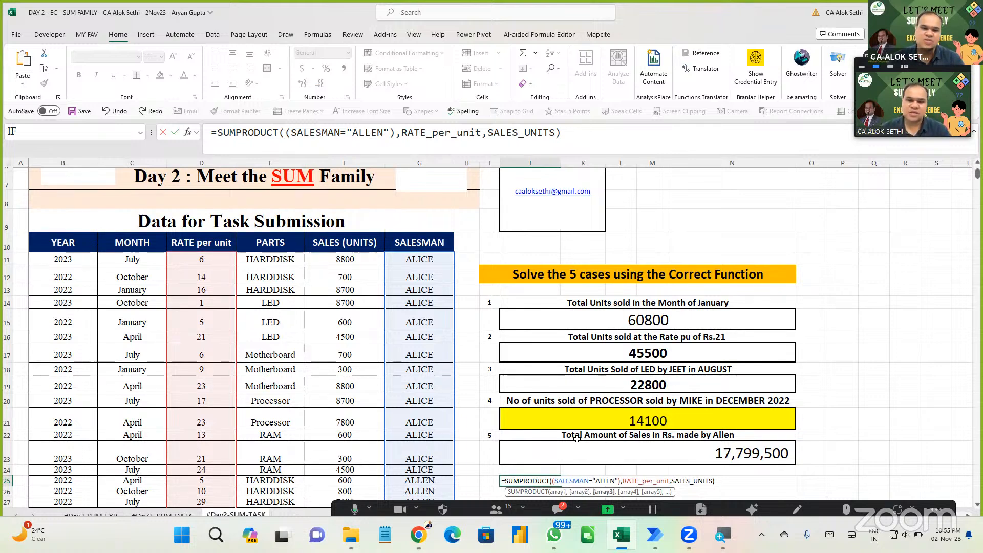
key("Return")
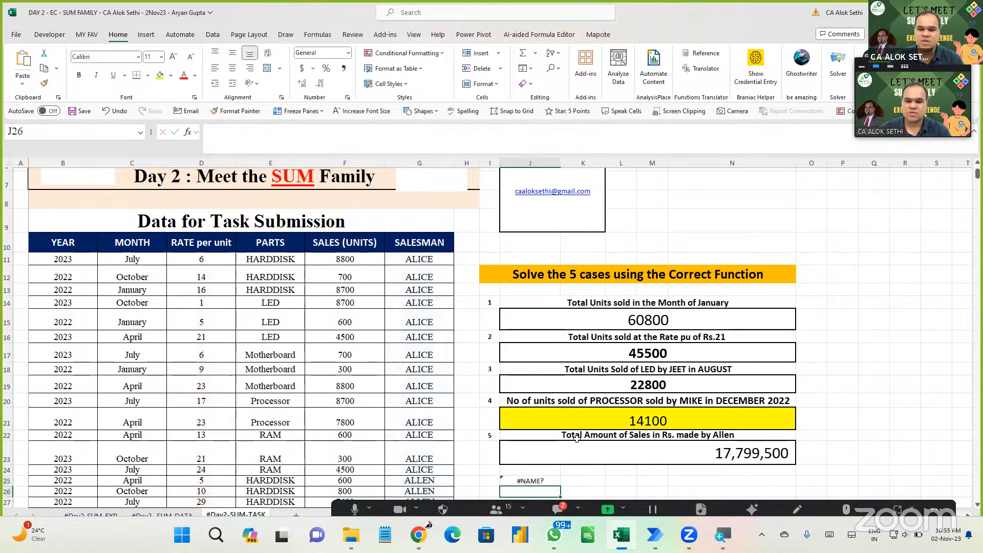
key("Up")
key("F2")
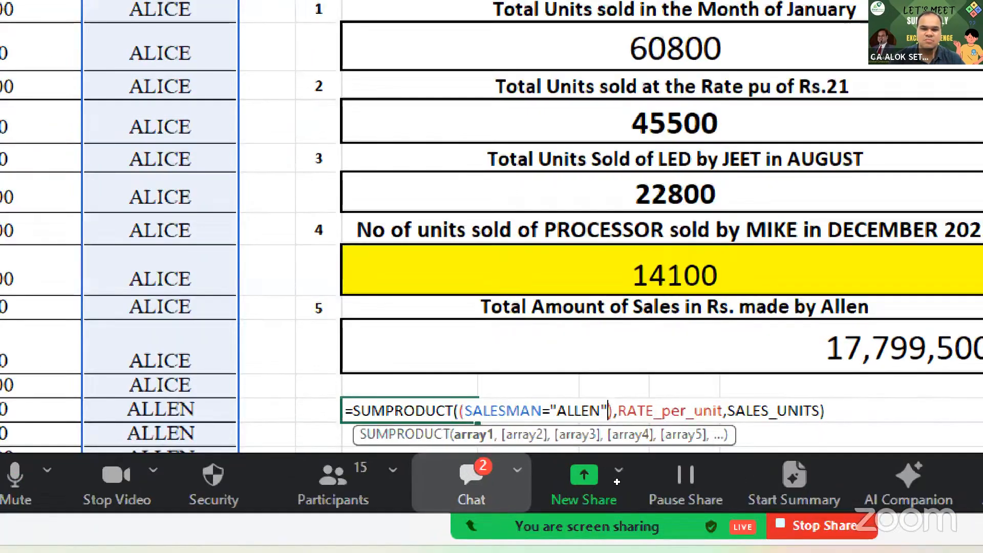
- Replace the "ALLEN" text in the J25 criterion with a reference to cell G25
key("BackSpace")
key("BackSpace")
key("BackSpace")
key("BackSpace")
key("BackSpace")
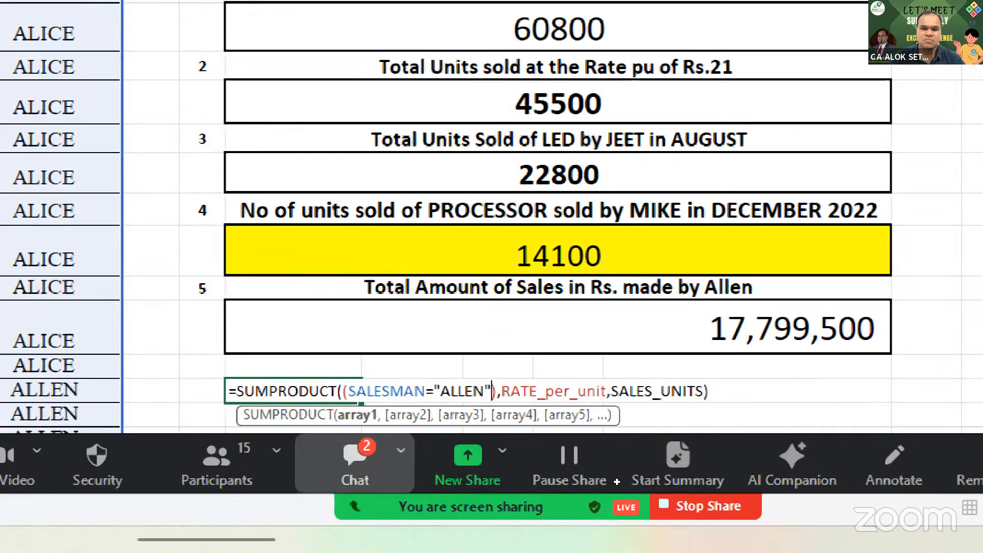
key("BackSpace")
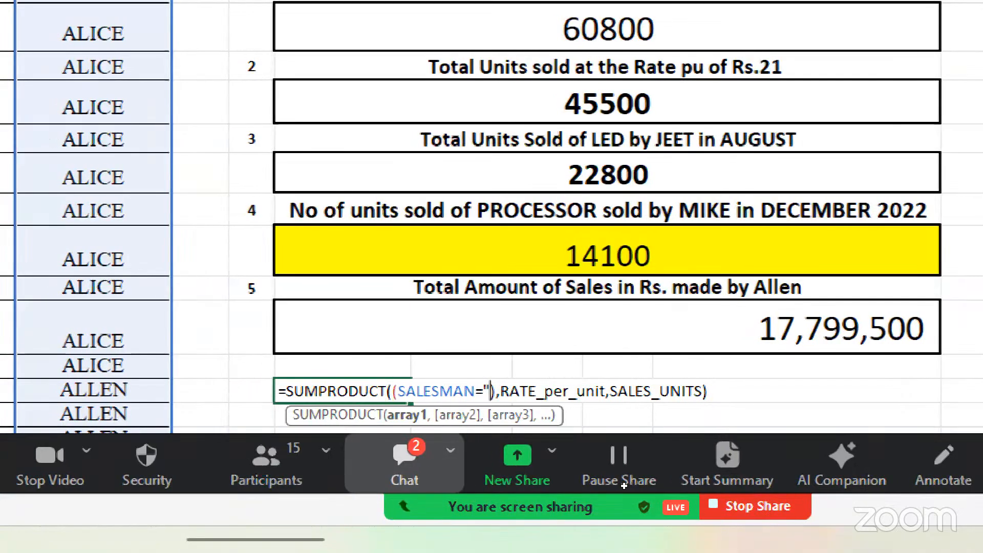
key("BackSpace")
left_click(93, 390)
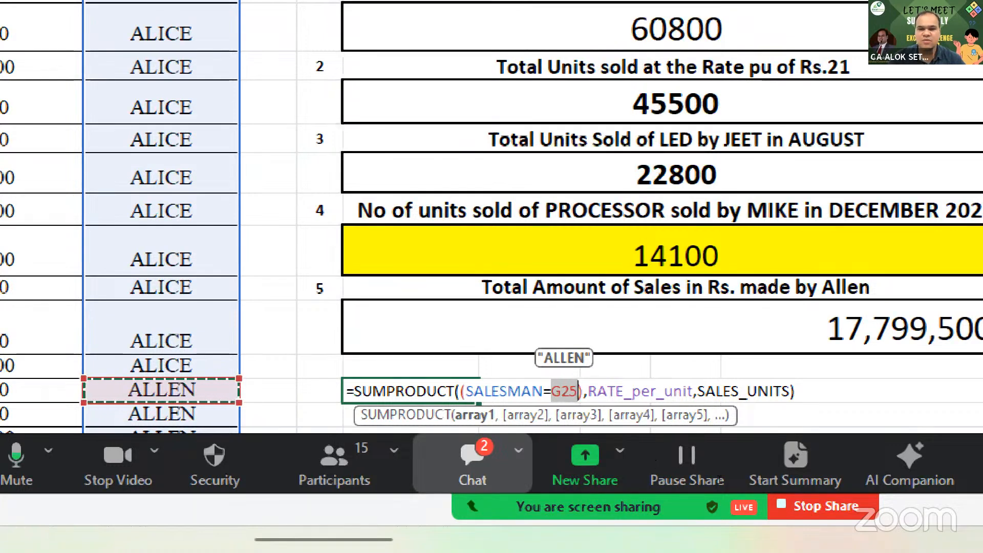
left_click(795, 391)
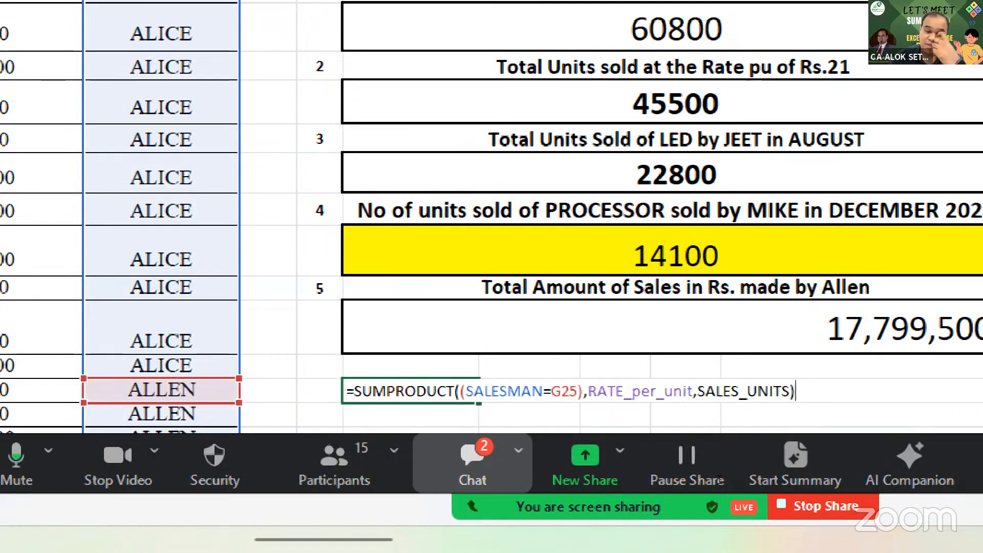
key("Return")
key("Up")
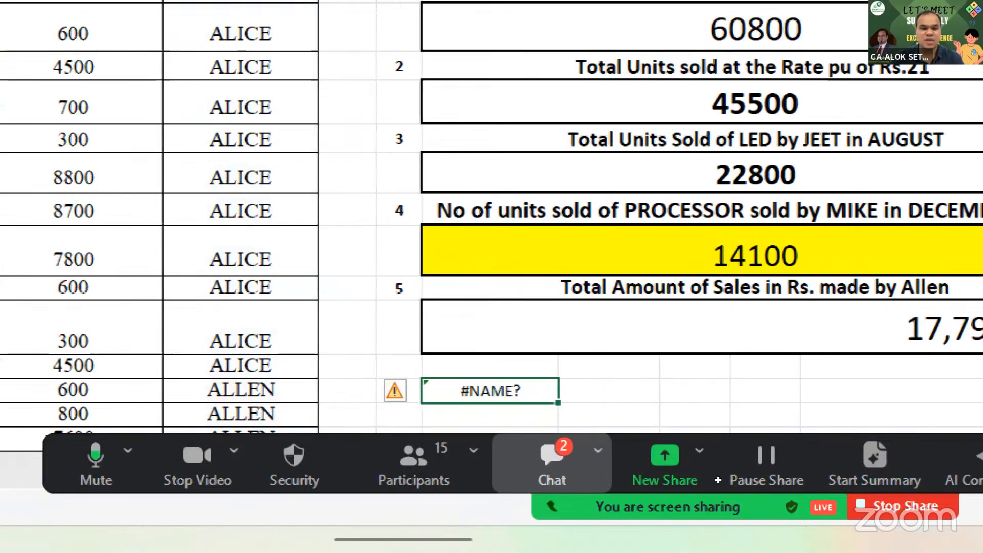
key("F2")
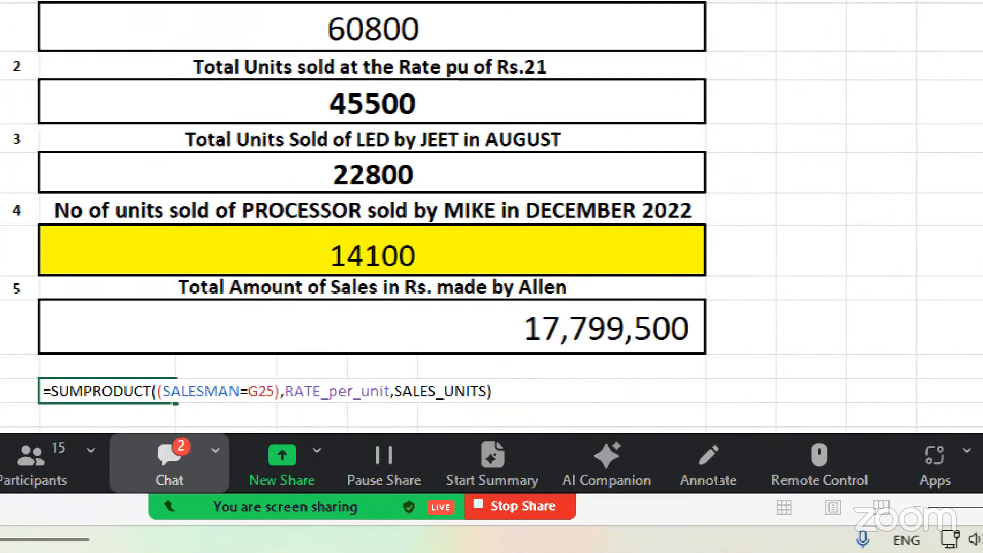
key("Left")
key("Left")
key("Left")
key("Left")
key("Left")
key("Left")
key("Left")
key("Left")
key("Left")
key("Left")
key("Left")
key("Left")
key("Left")
key("Left")
key("Left")
key("Left")
key("Left")
key("Left")
key("Left")
key("Left")
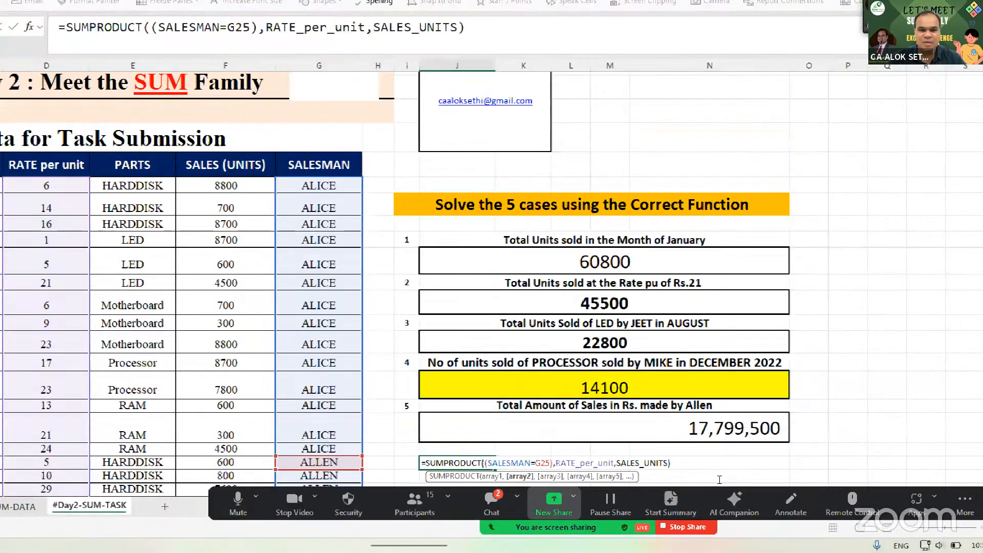
- Select the participant's --(SALESMAN="ALLEN") SUMPRODUCT formula posted in the meeting chat
left_click(491, 503)
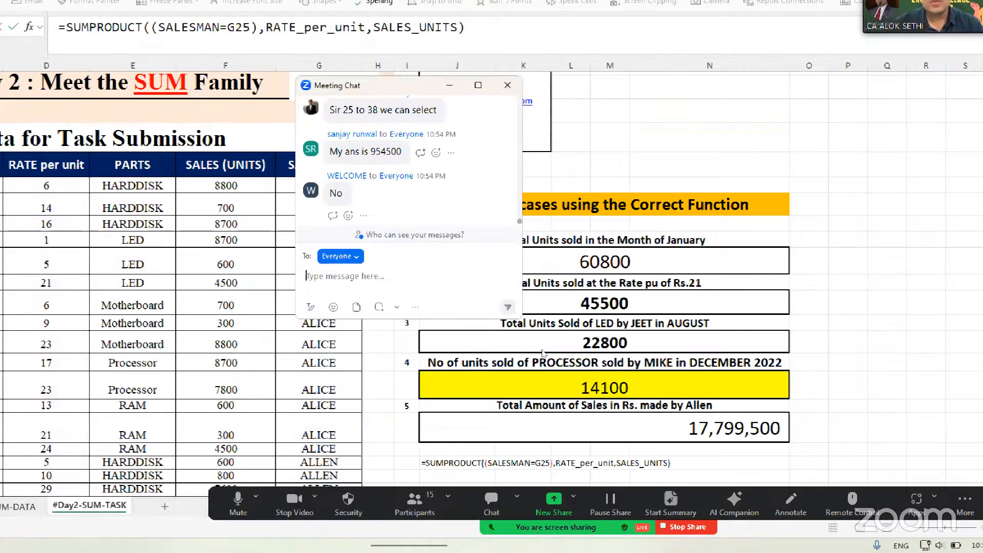
scroll(409, 153, "up", 2)
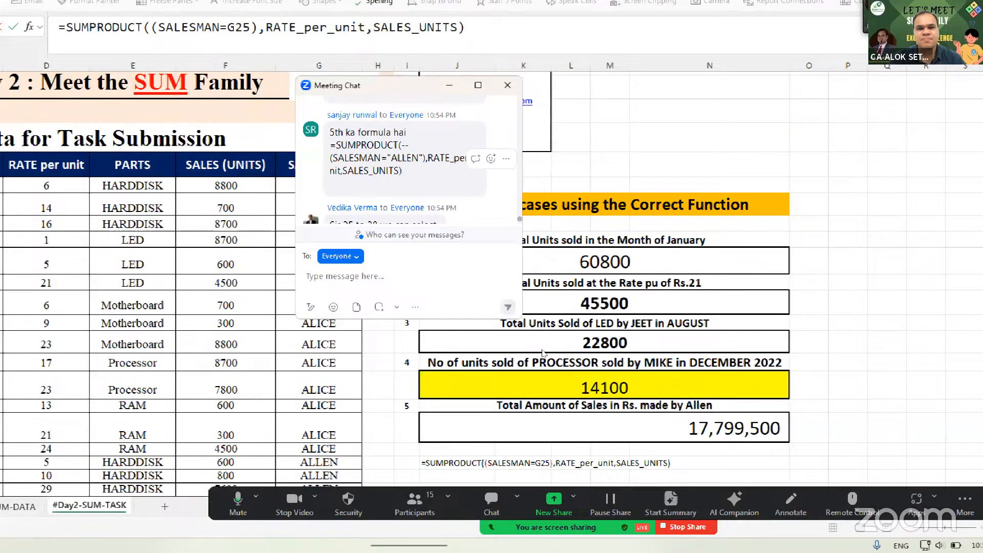
left_click_drag(330, 139, 403, 171)
key("ctrl+c")
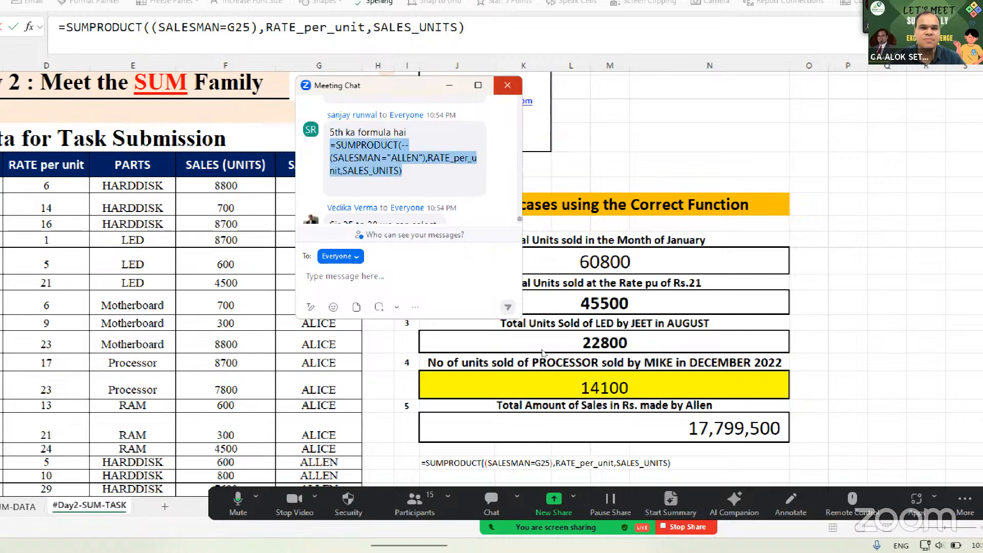
left_click(507, 85)
- Replace the J25 formula with the pasted chat version, enter it and reopen it for inspection
left_click(580, 463)
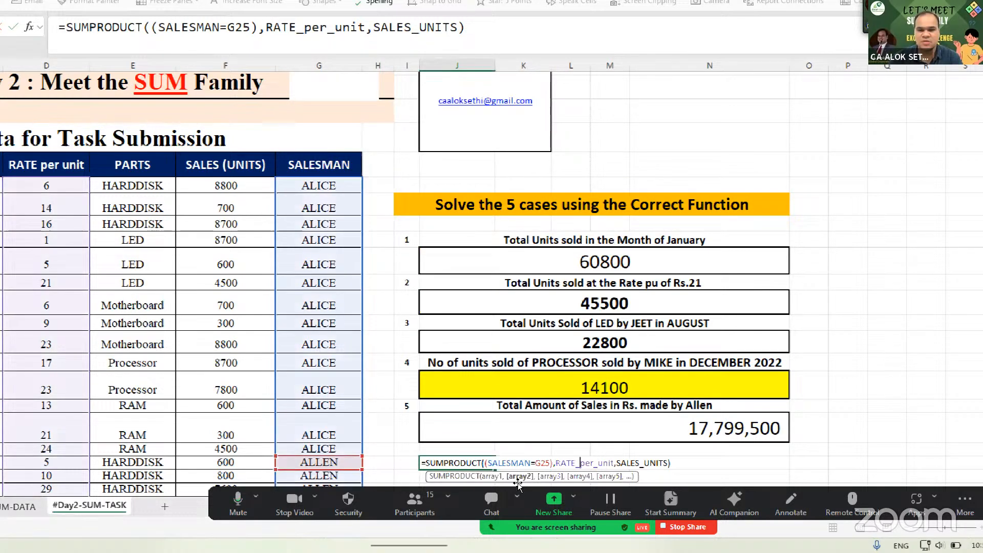
key("Escape")
key("Delete")
key("ctrl+v")
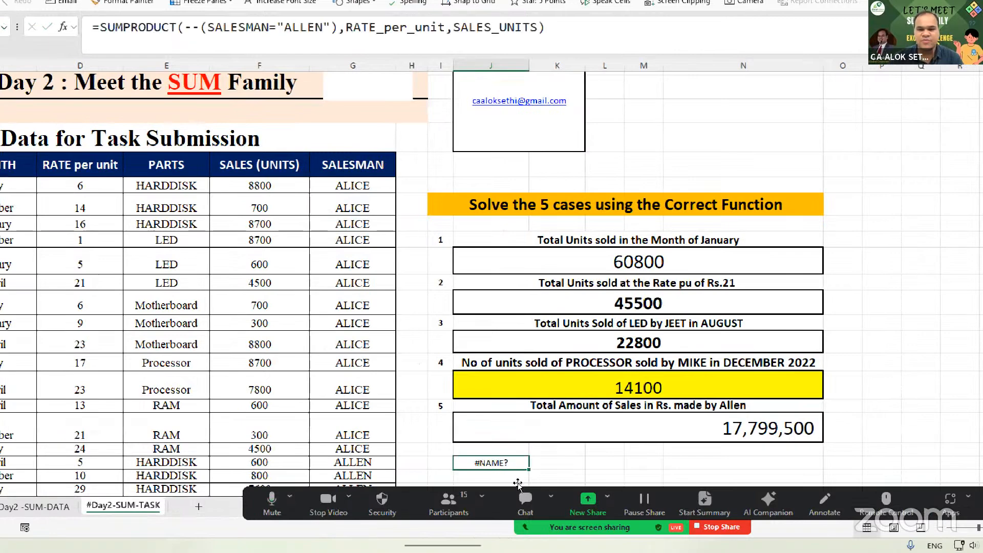
key("F2")
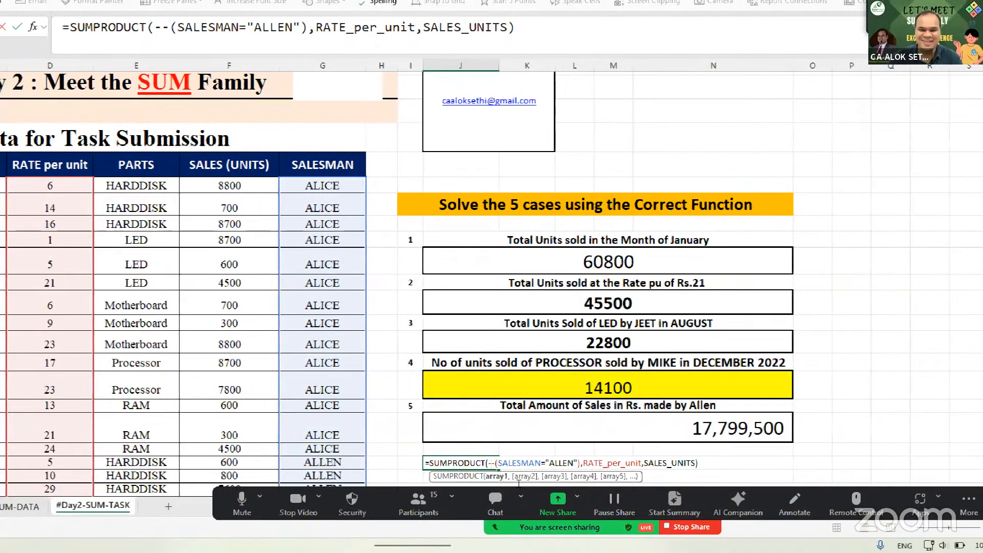
key("Return")
key("Up")
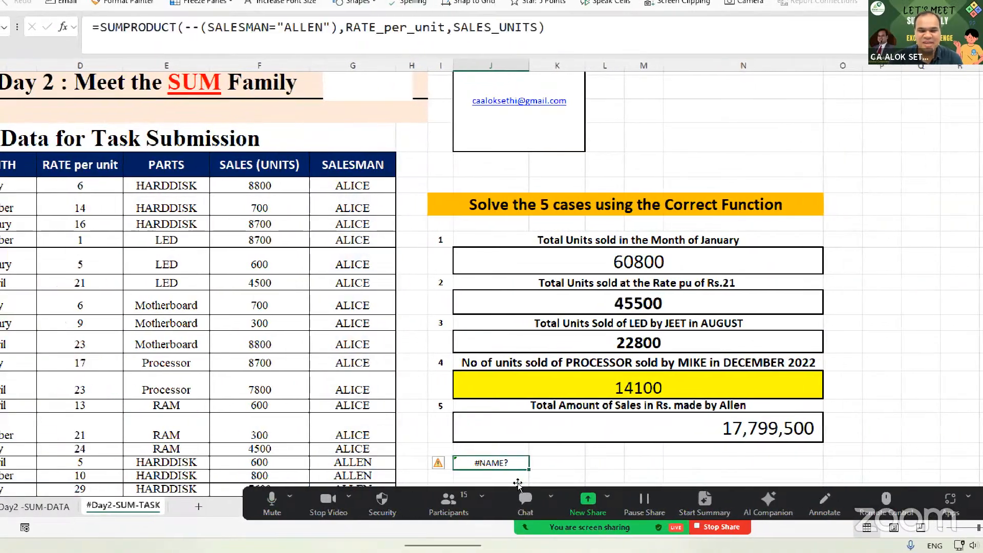
key("F2")
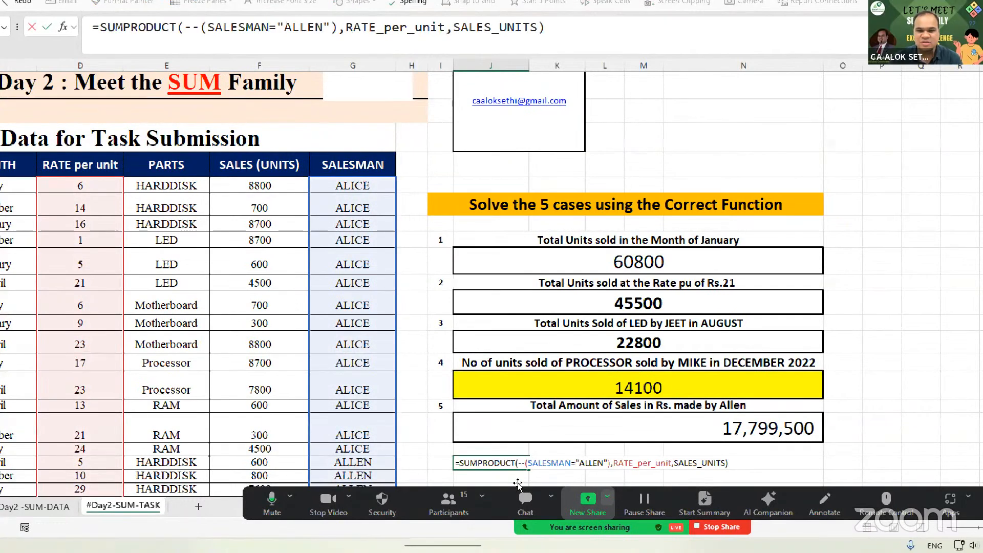
left_click(557, 481)
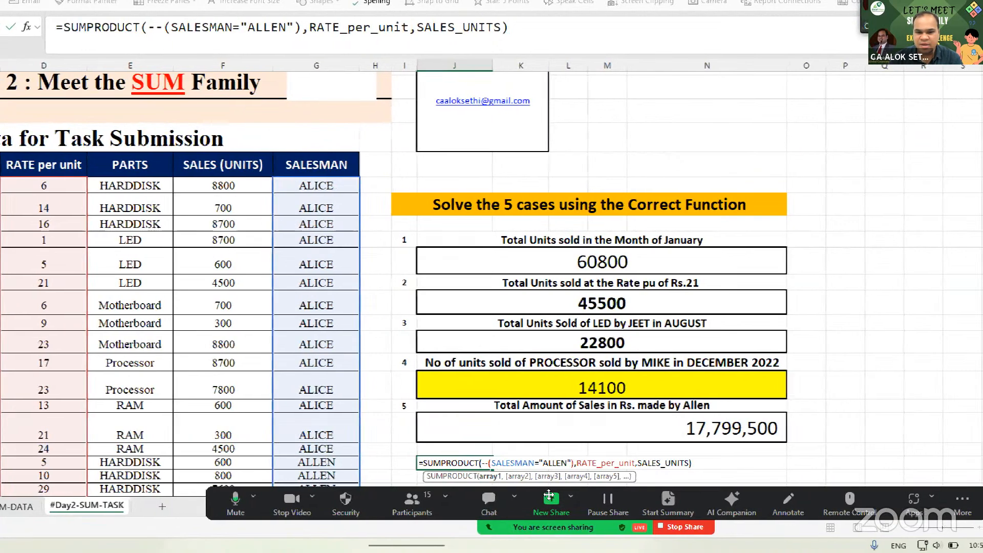
key("Right")
key("Right")
key("Right")
key("Right")
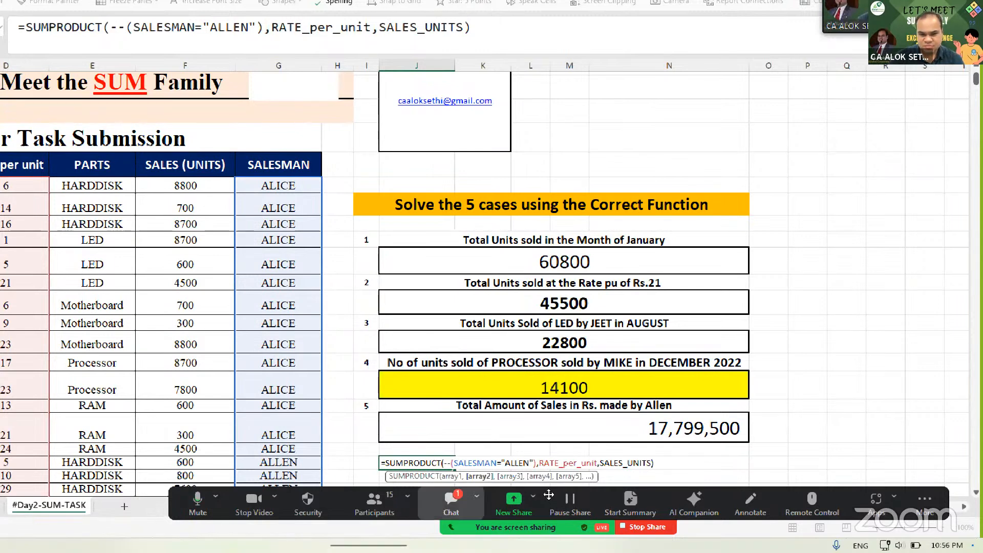
key("Escape")
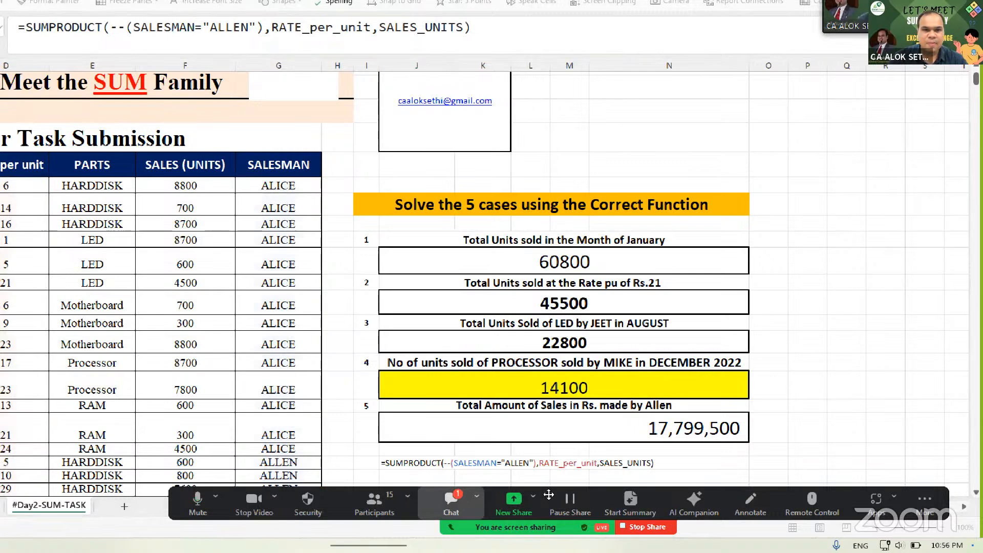
left_click(451, 503)
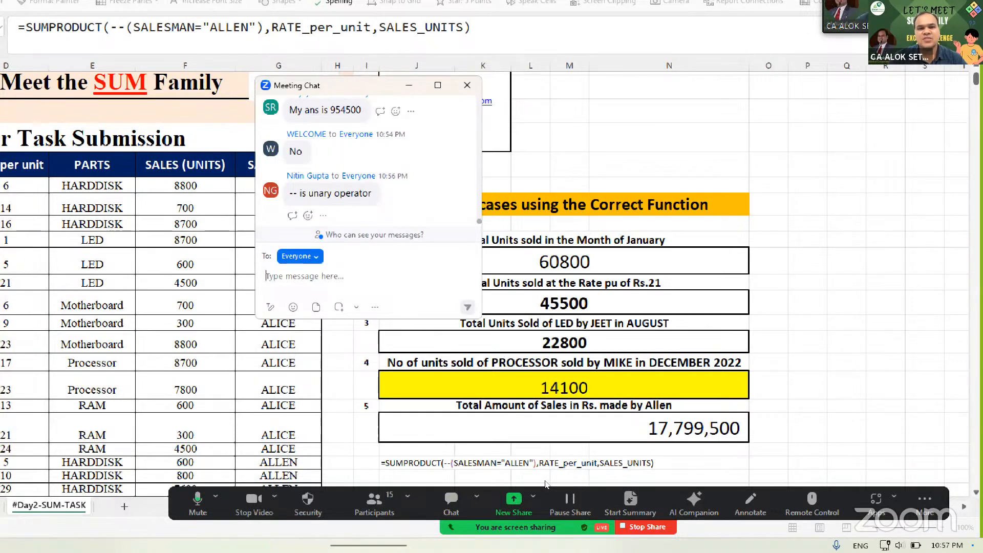
left_click(467, 85)
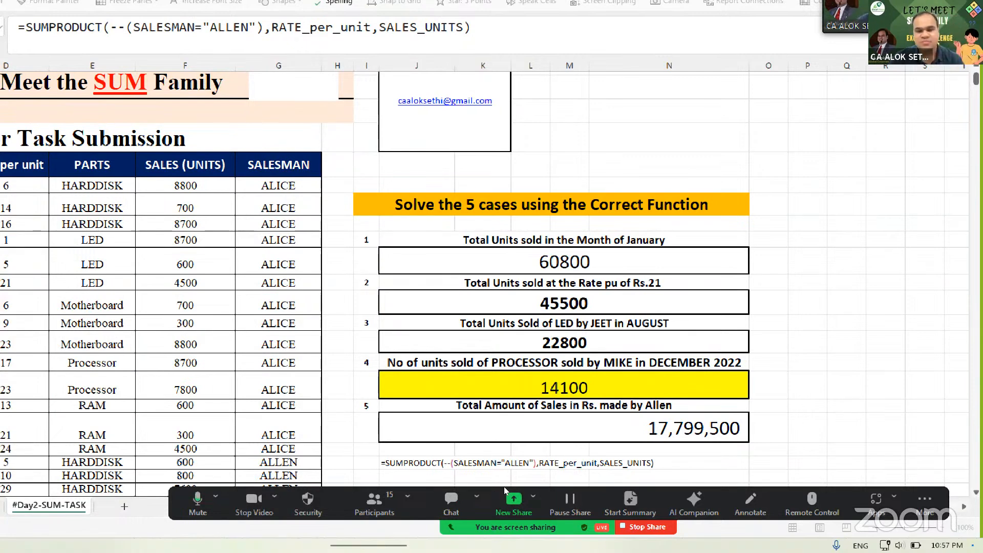
double_click(510, 464)
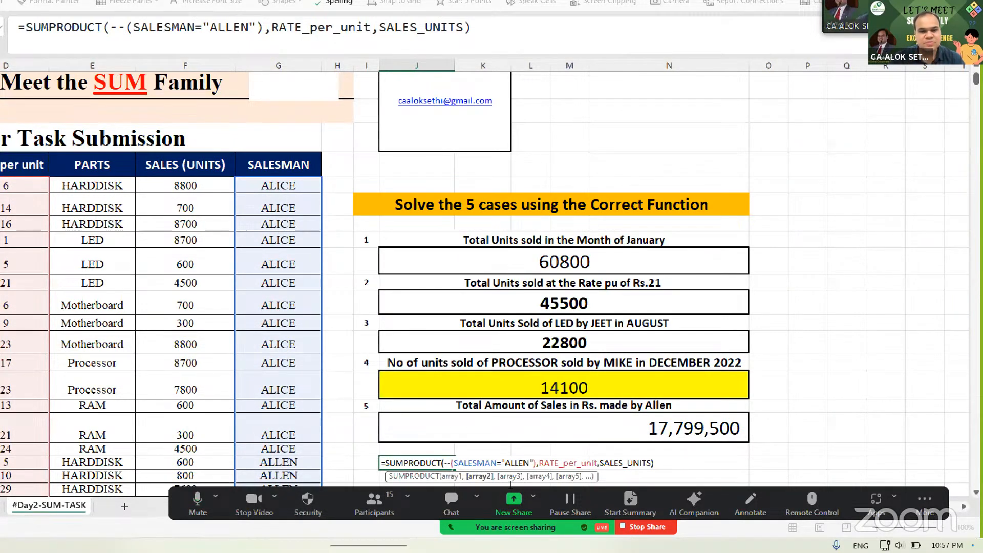
key("Left")
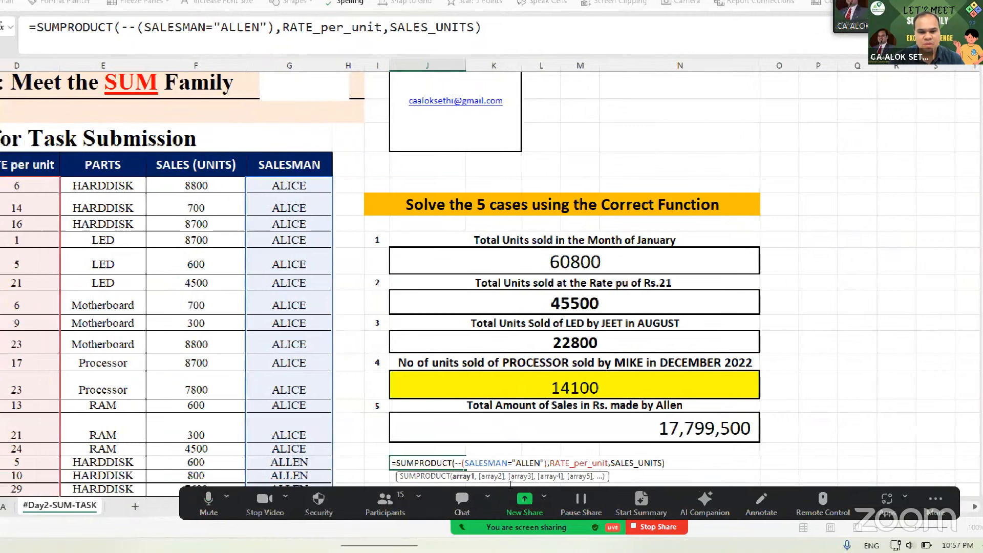
key("Left")
key("Left")
key("Left")
key("Left")
key("Right")
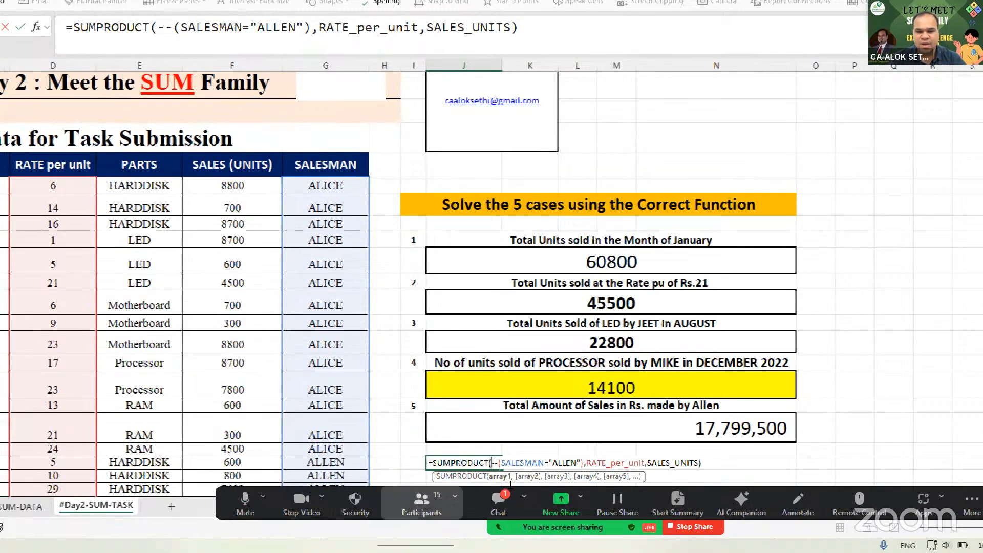
key("Escape")
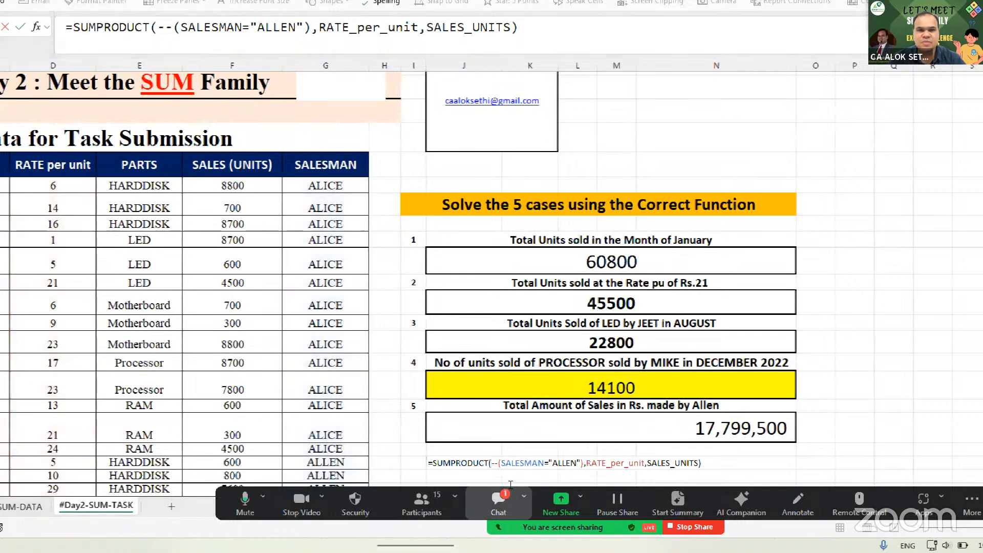
left_click(511, 485)
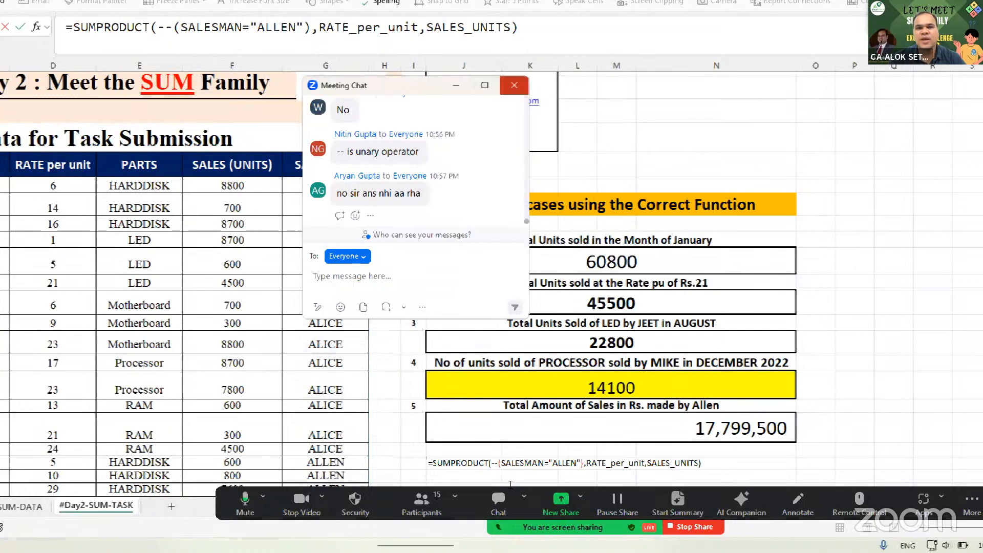
left_click(511, 488)
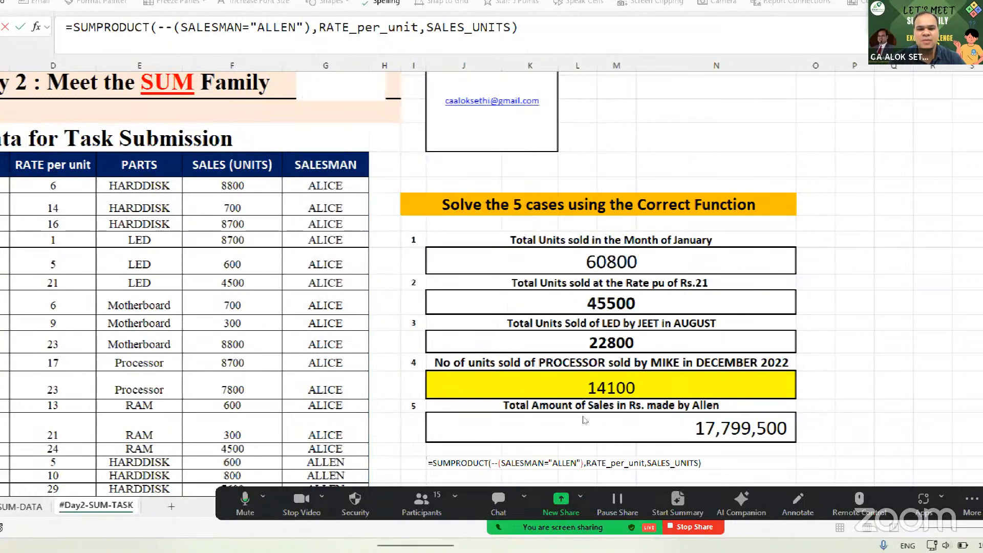
key("F2")
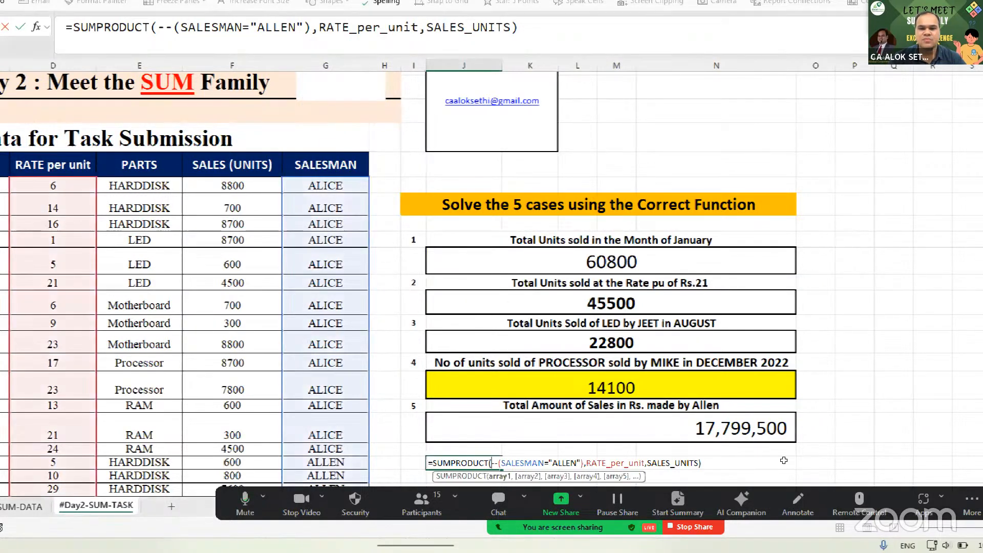
- Insert sumif( right after the equals sign of the Case 5 SUMPRODUCT formula
key("Escape")
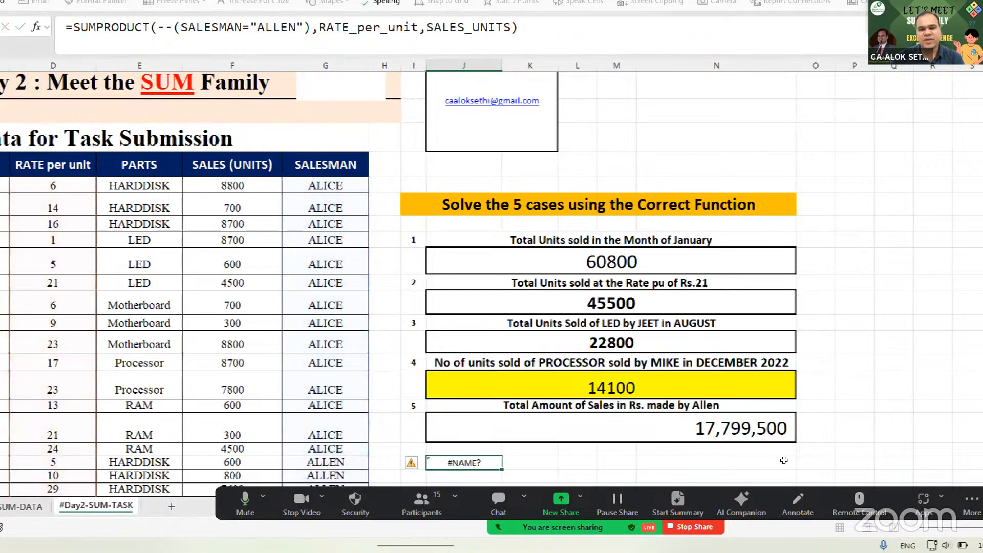
key("Up")
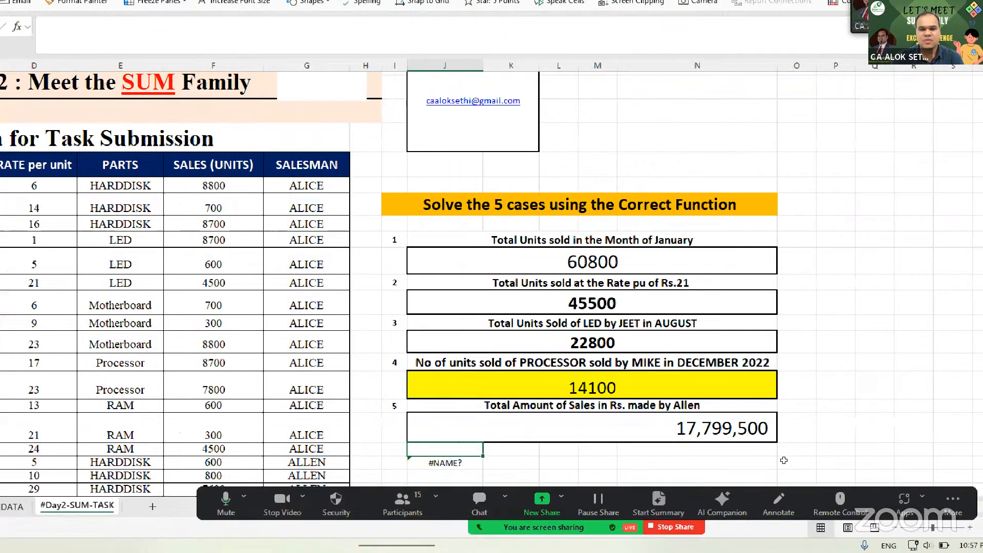
key("Up")
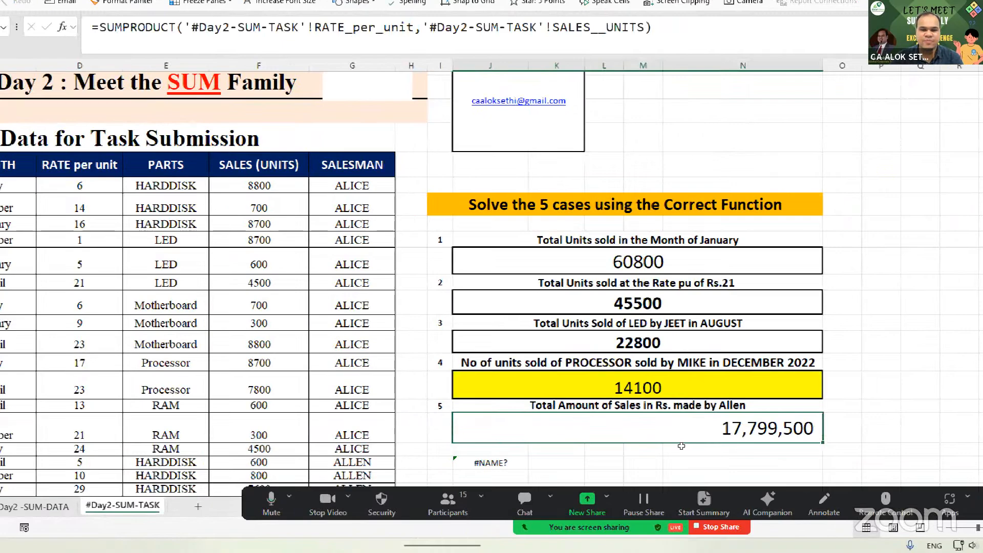
key("F2")
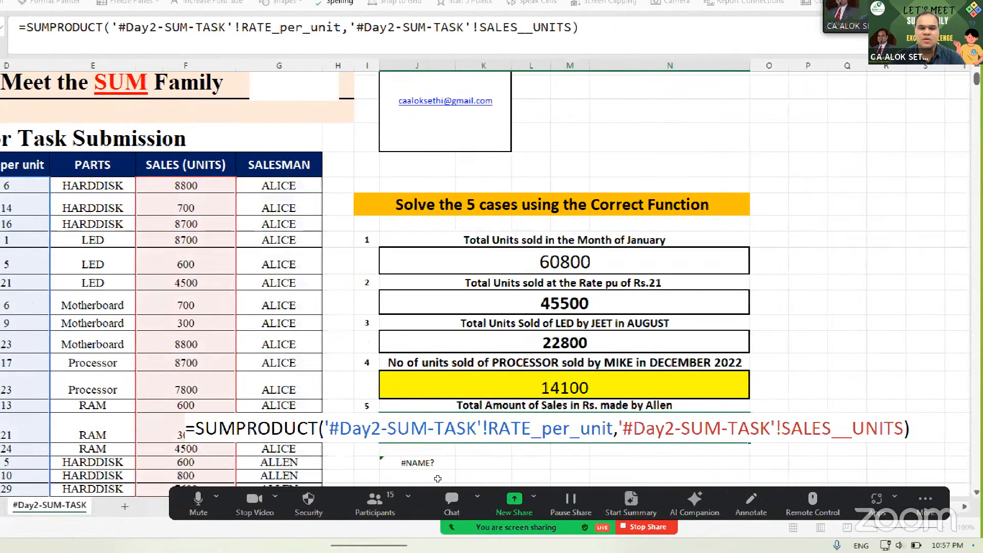
key("Home")
key("Right")
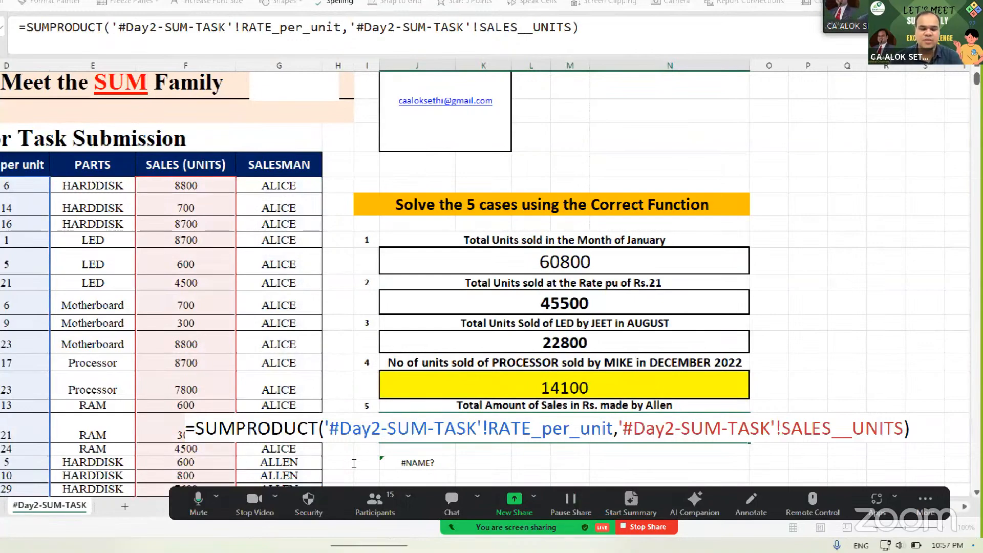
type("um")
key("BackSpace")
key("BackSpace")
type("sumif(")
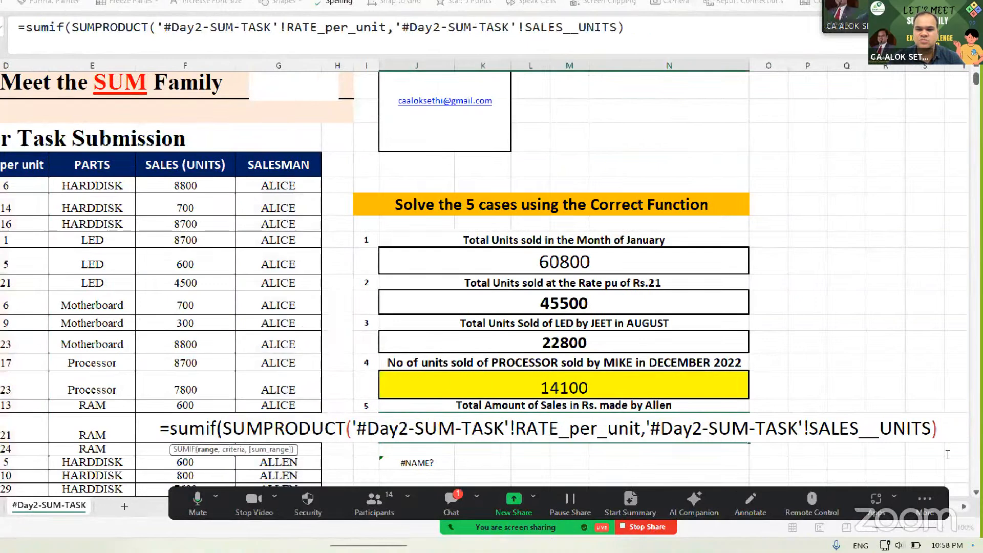
- Add SALESMAN and "ALLEN" as SUMIF arguments before SUMPRODUCT and try entering it
type(",")
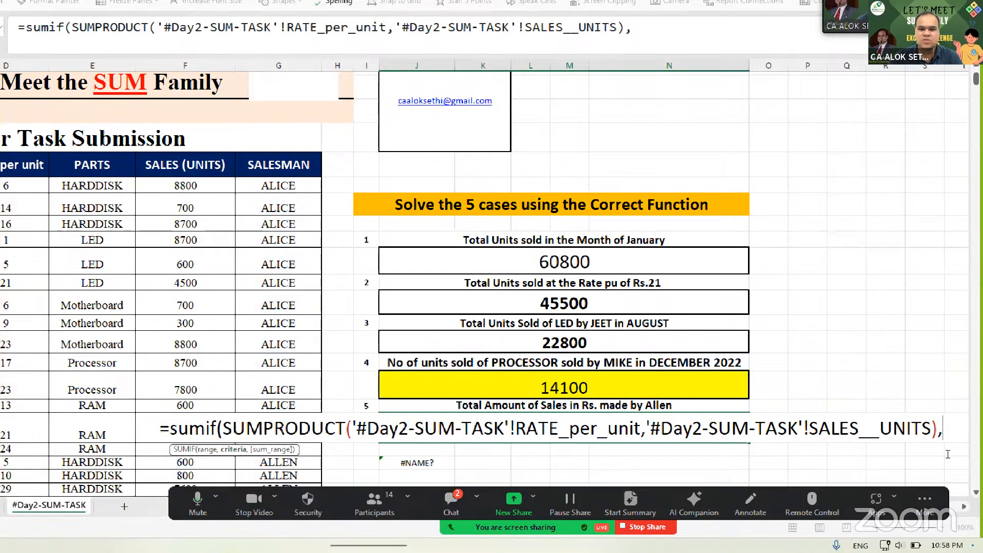
key("BackSpace")
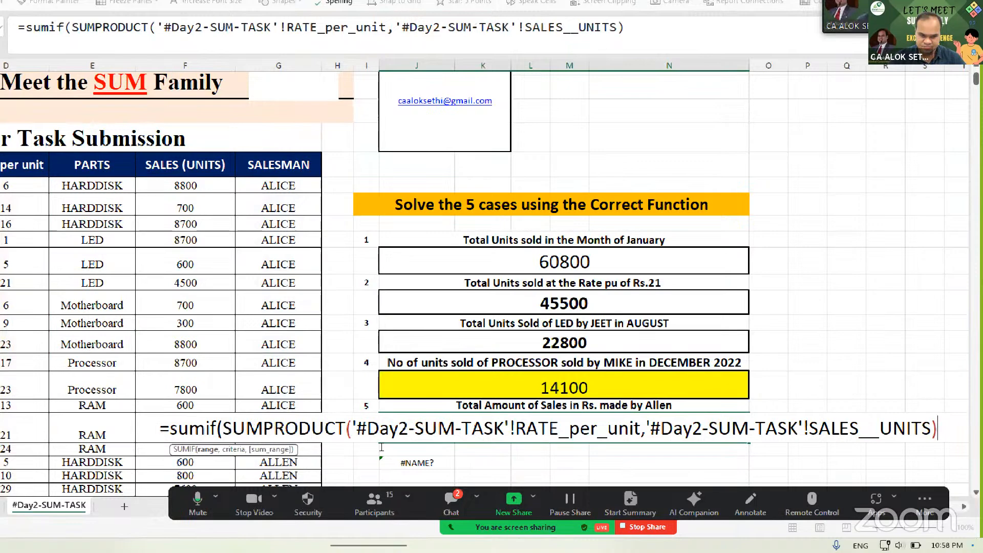
left_click(224, 429)
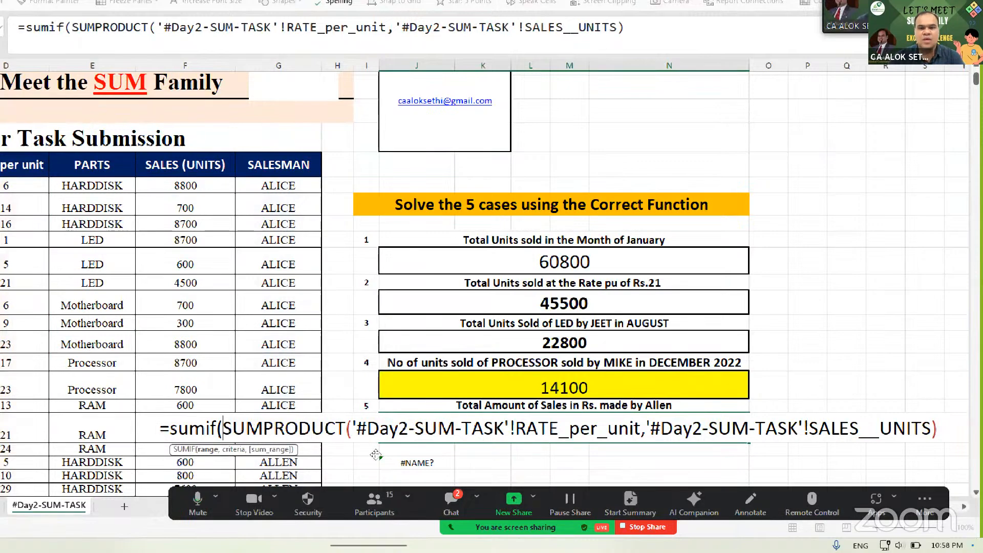
type("salesma")
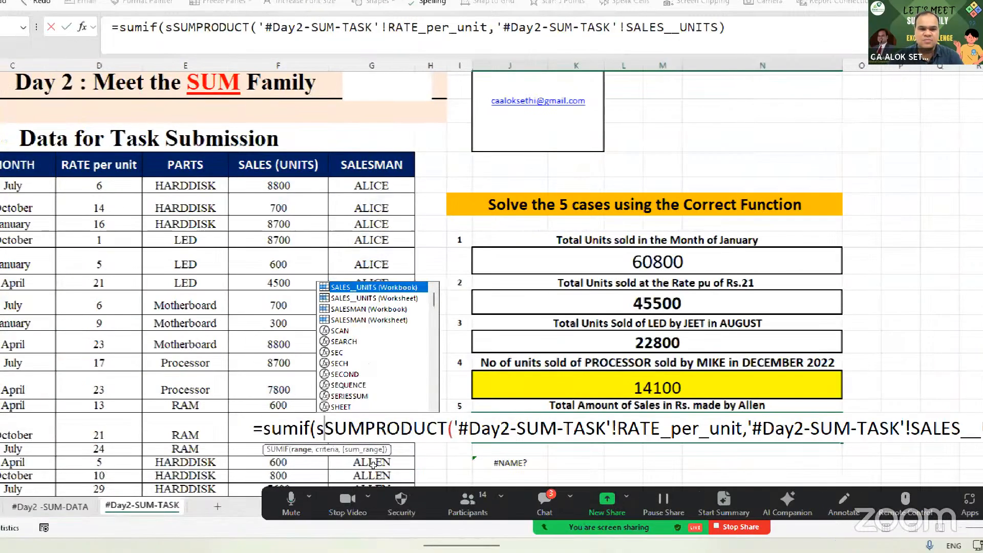
type("n")
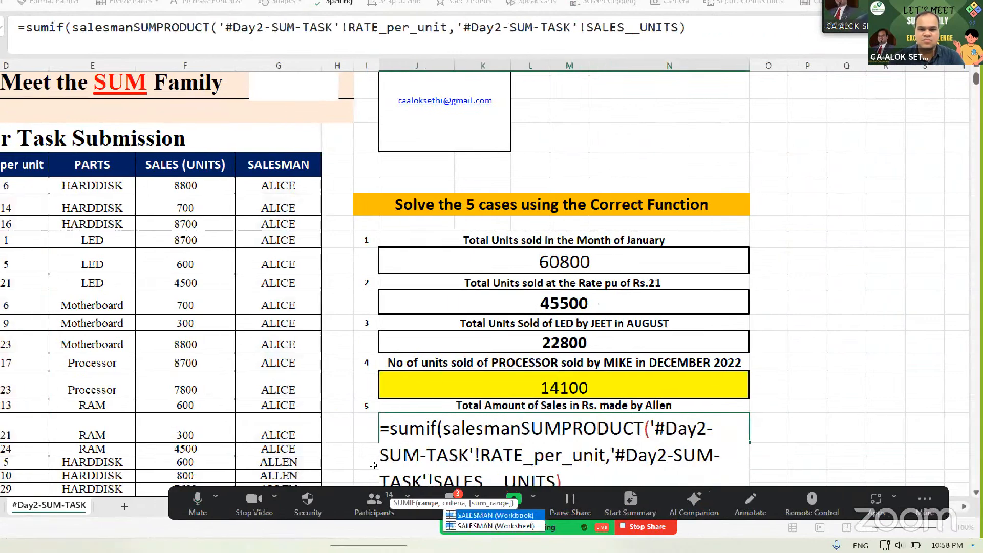
key("Down")
key("Tab")
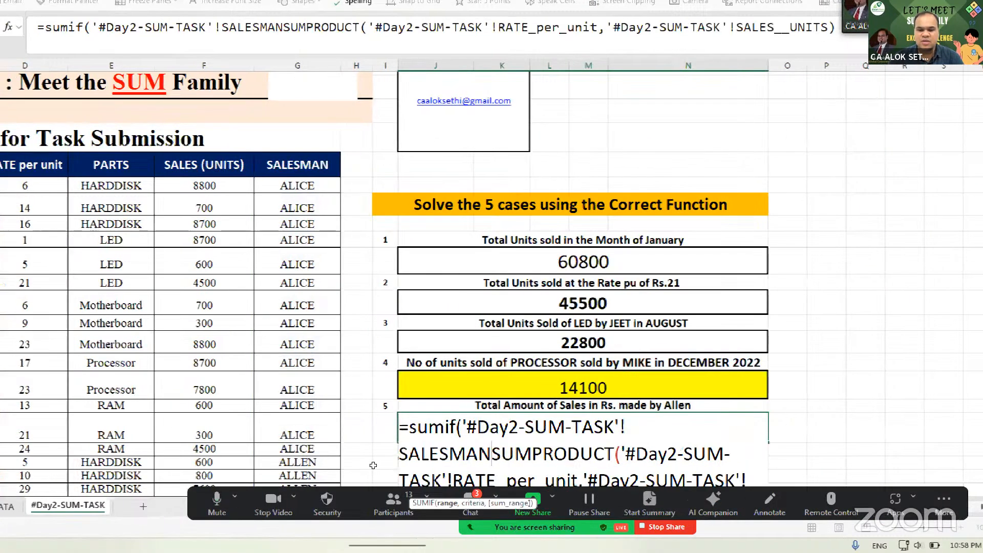
type(",\"")
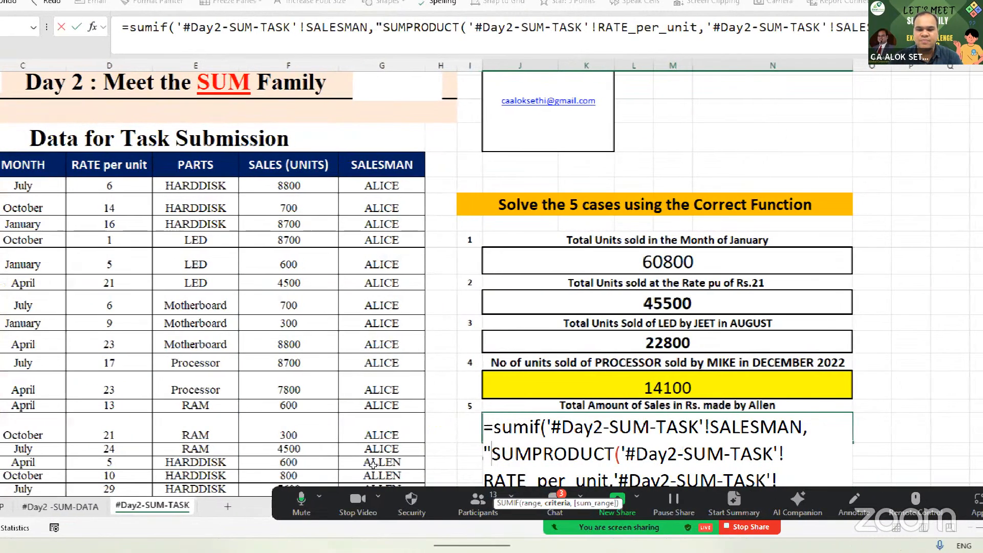
type("ALLEN")
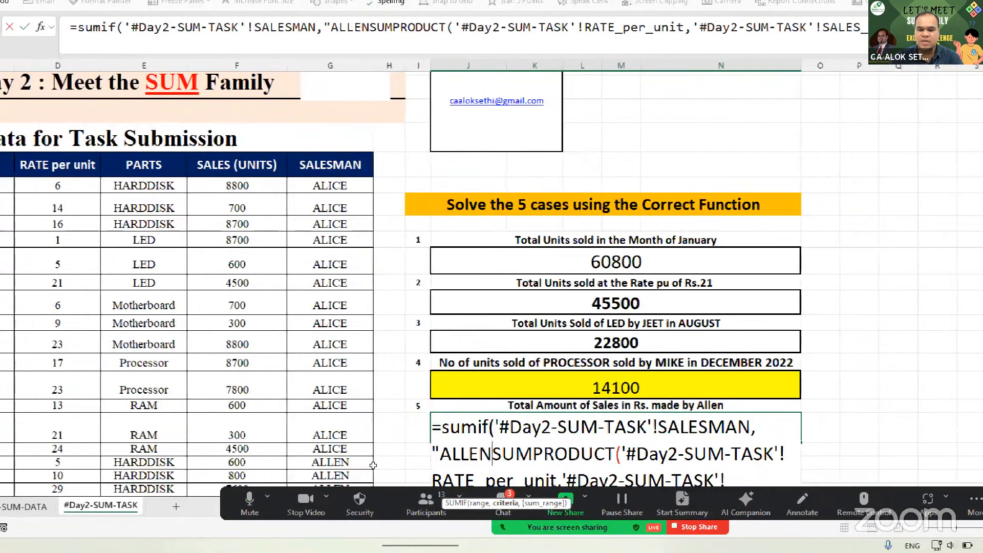
type("\",")
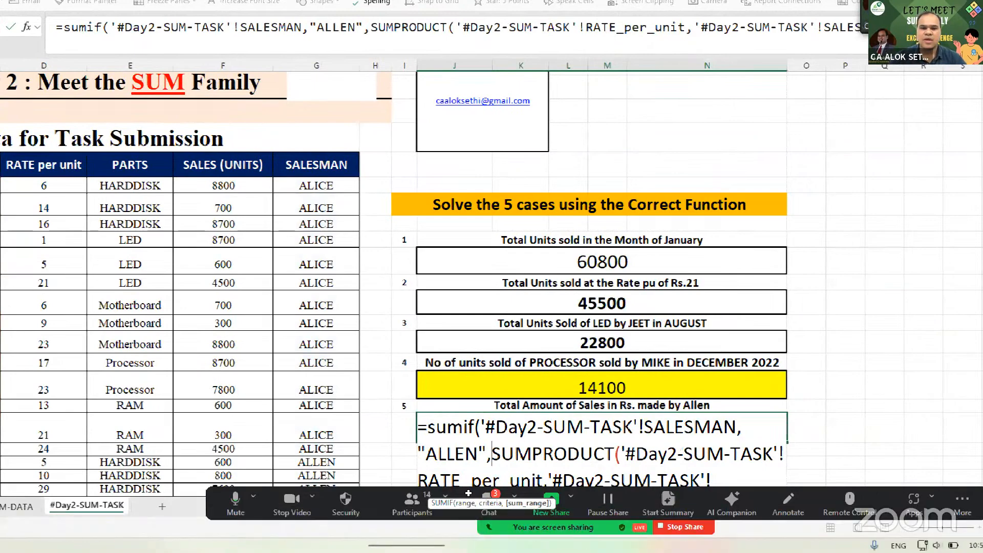
key("End")
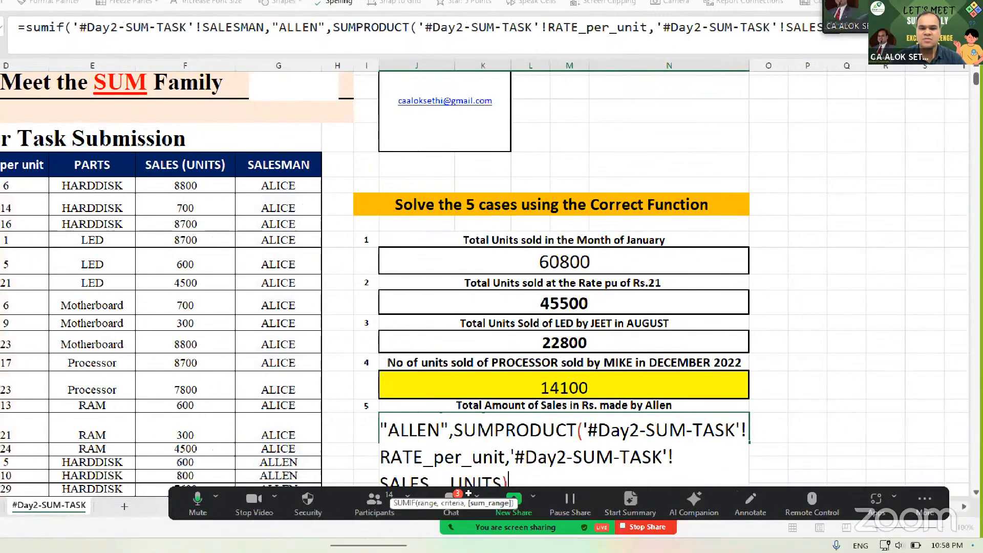
key("Return")
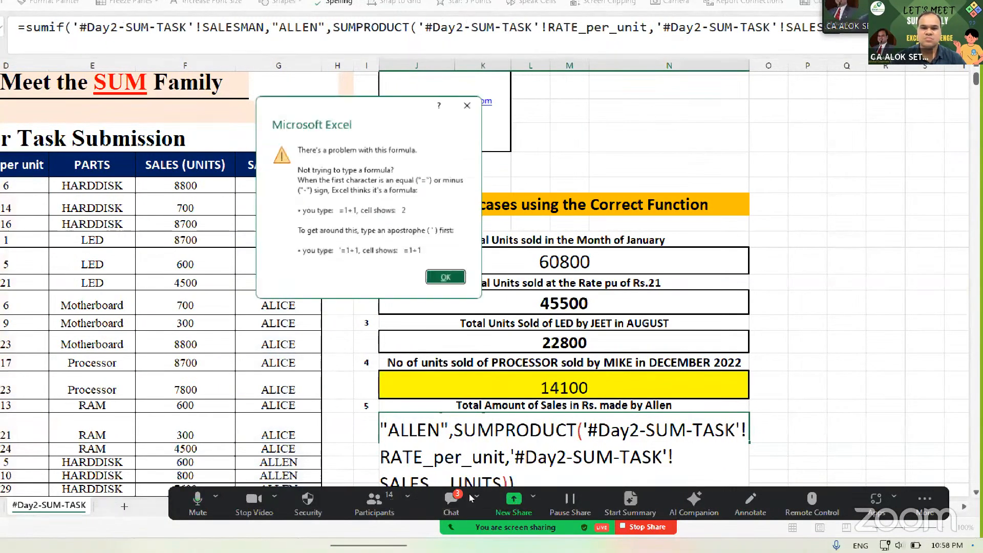
key("Return")
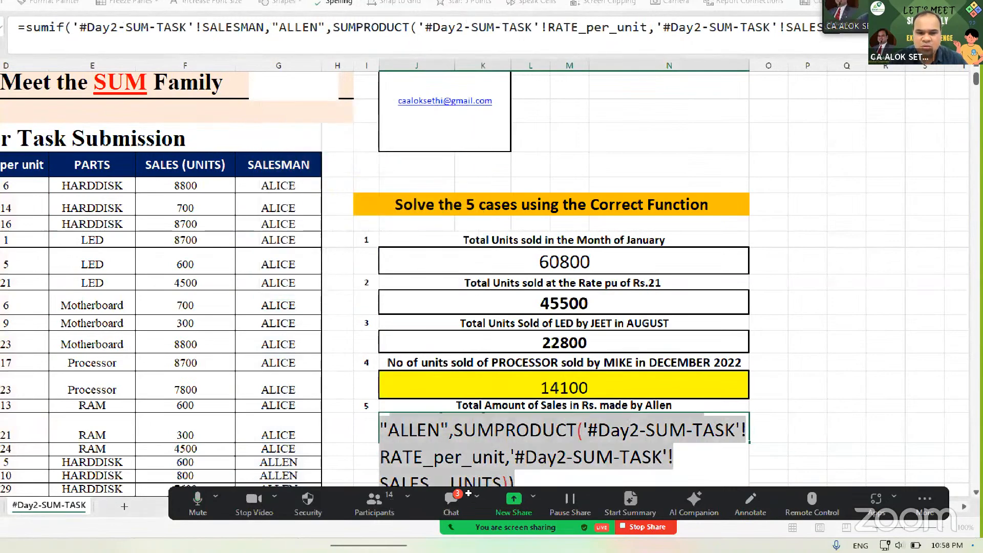
- Delete everything after =sumif( to start the arguments over
key("Left")
key("Right")
key("Right")
key("Right")
key("Right")
key("Right")
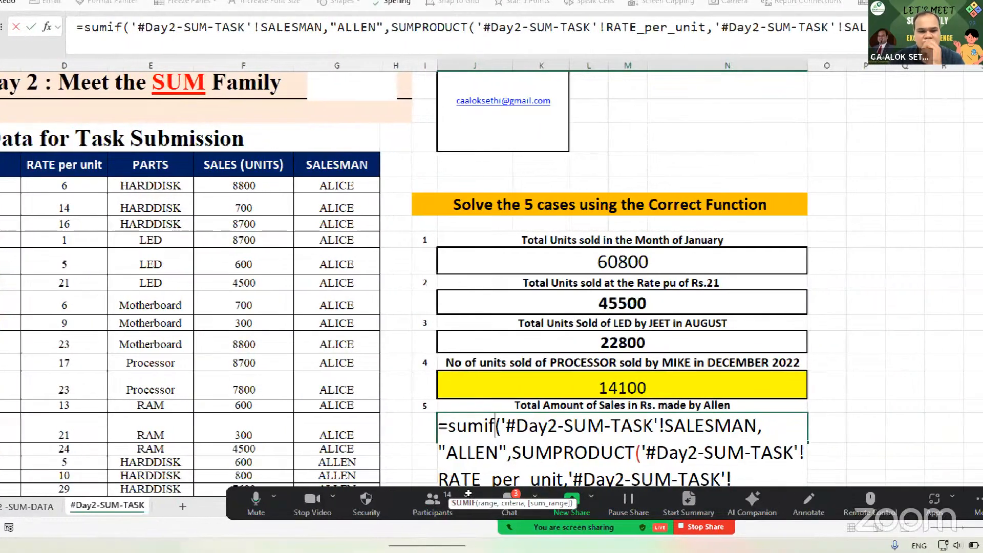
key("Right")
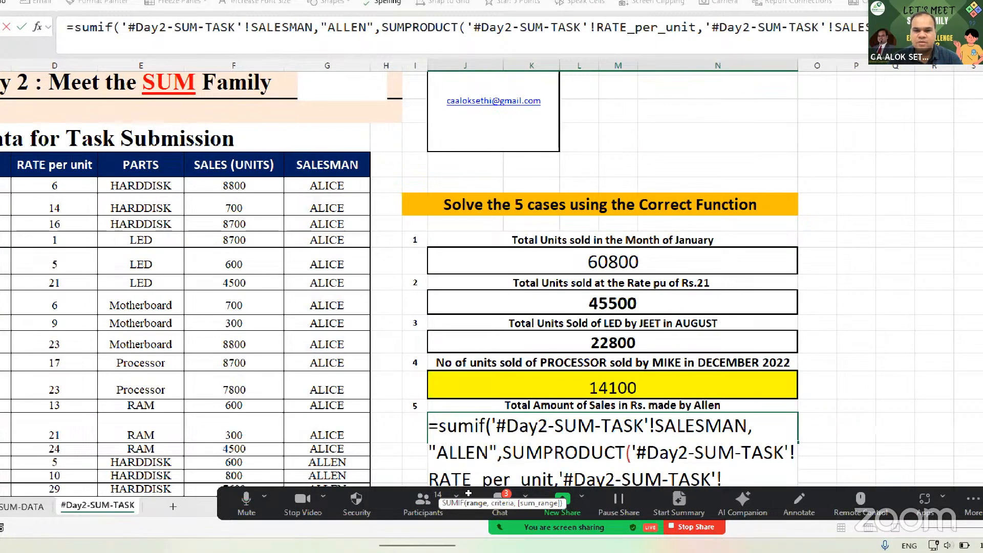
key("ctrl+shift+End")
key("Delete")
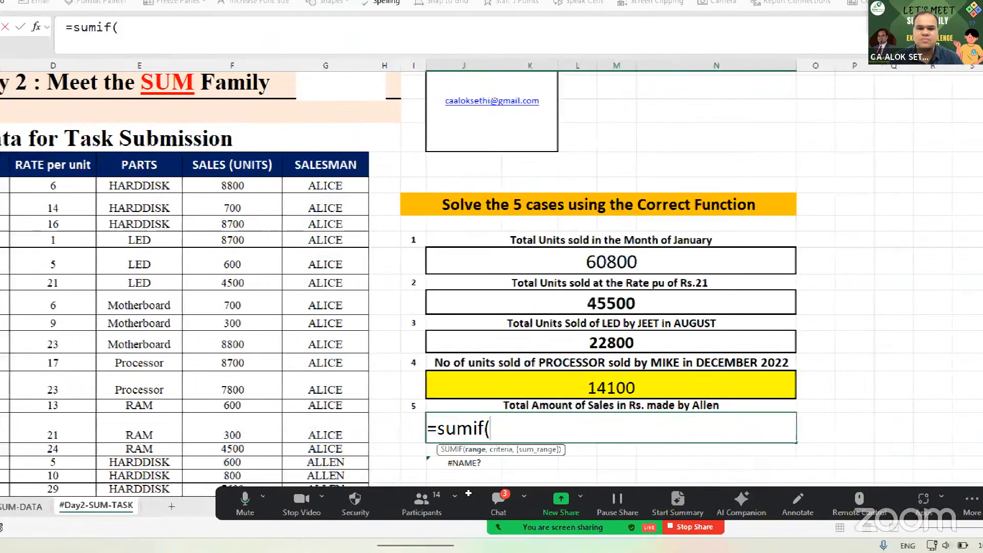
- Type =sumif(SALES__UNITS,"ALLEN",SUMPRODUCT(RATE_per_unit,SALESMAN)) in the Case 5 cell
type("sales")
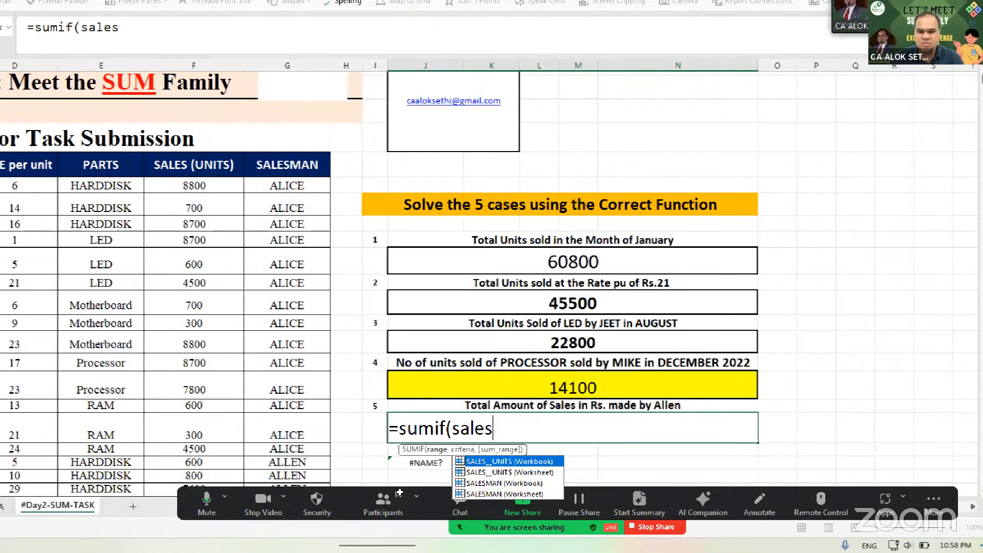
key("Down")
key("Tab")
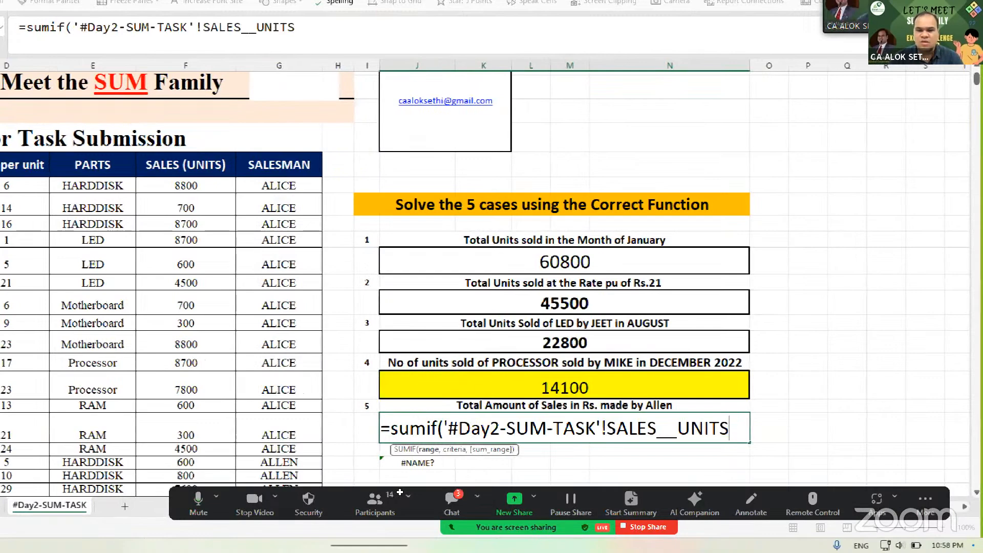
type(",\"ALLEN")
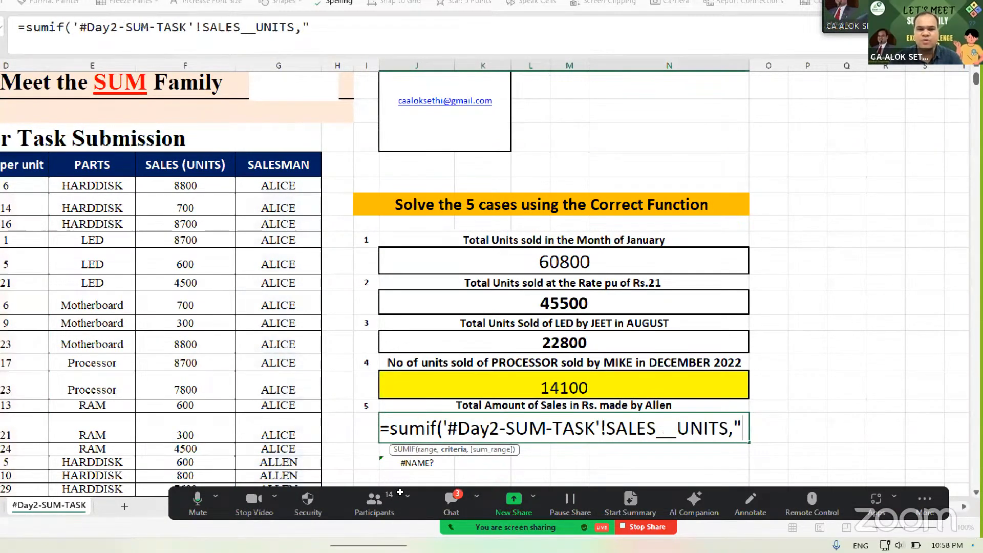
type("\"")
type(",su")
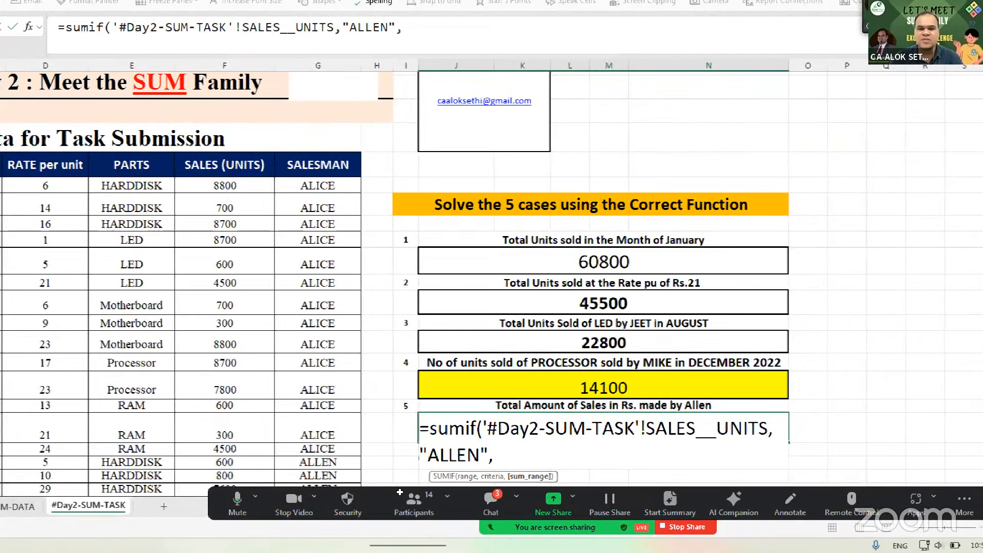
type("mprodut")
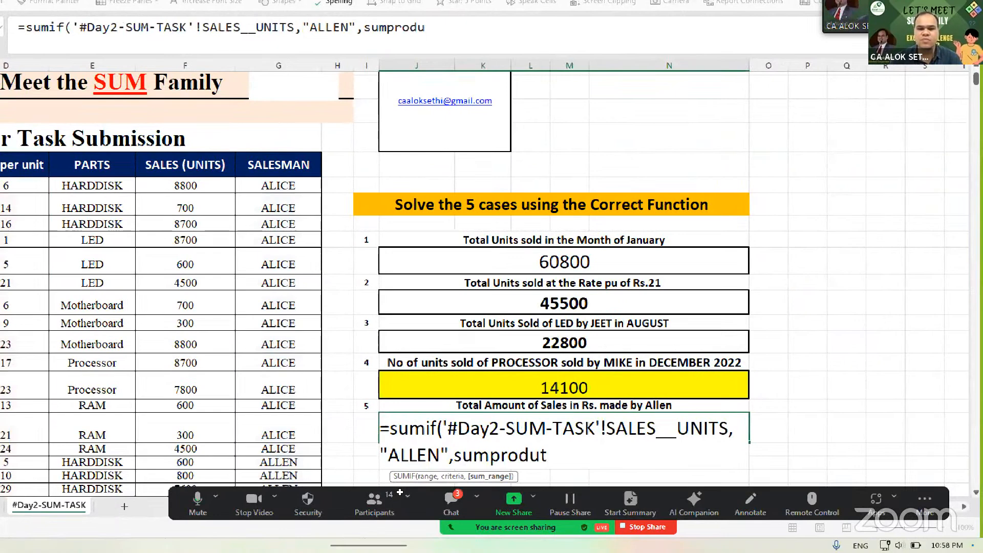
key("BackSpace")
type("ct")
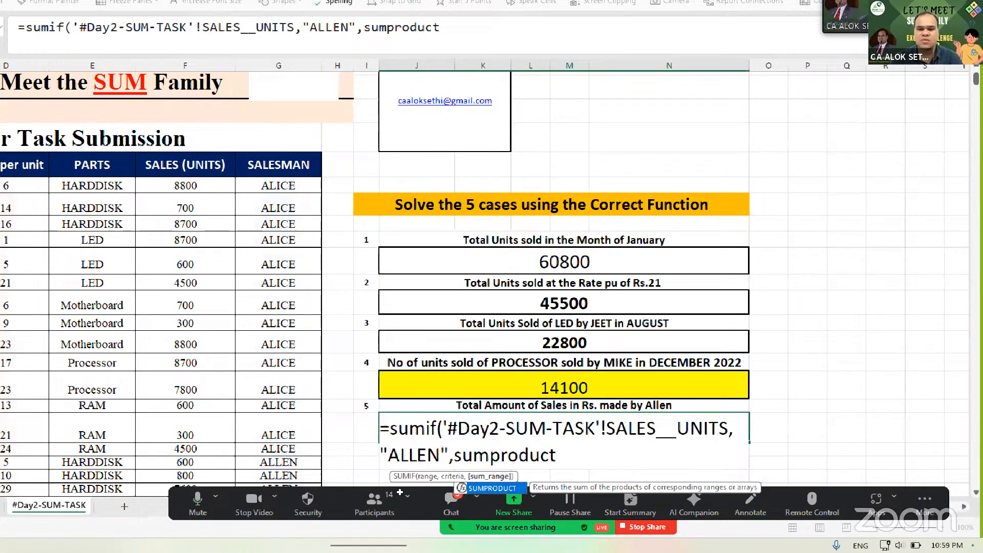
type("(")
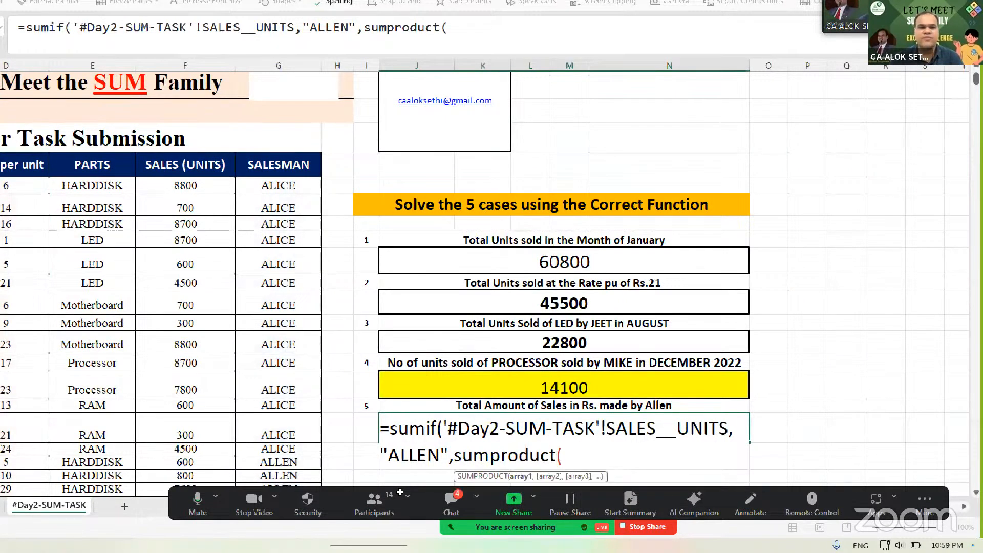
type("rate")
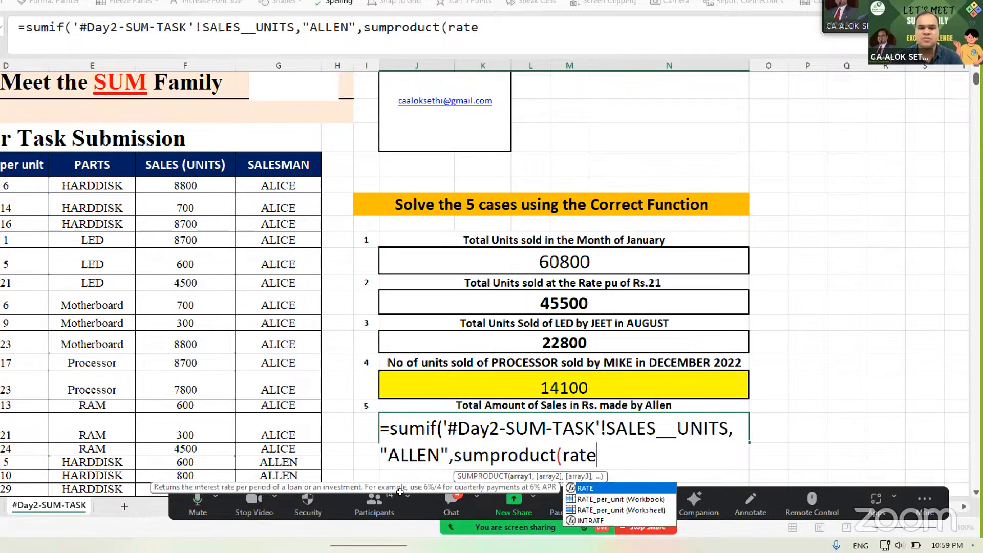
key("Down")
key("Down")
key("Tab")
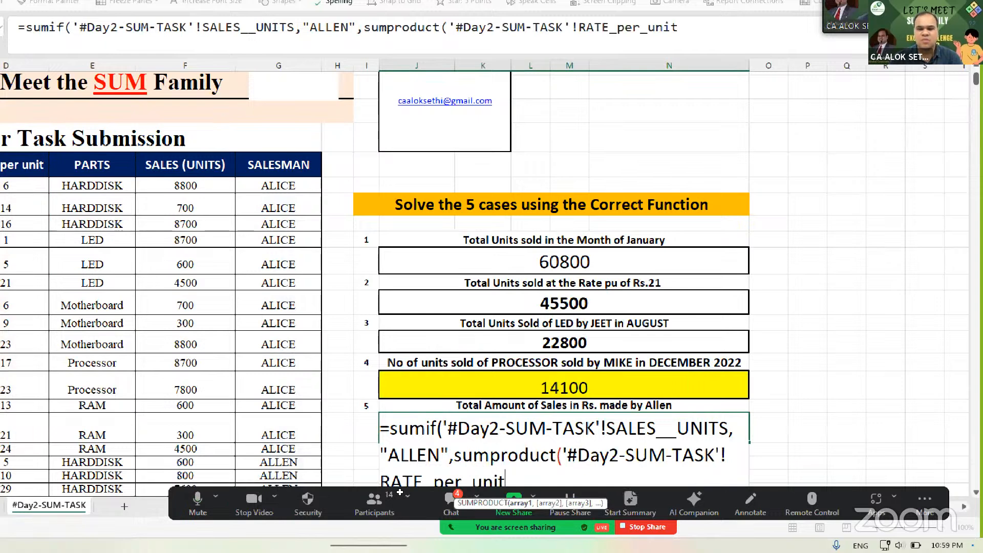
type(",")
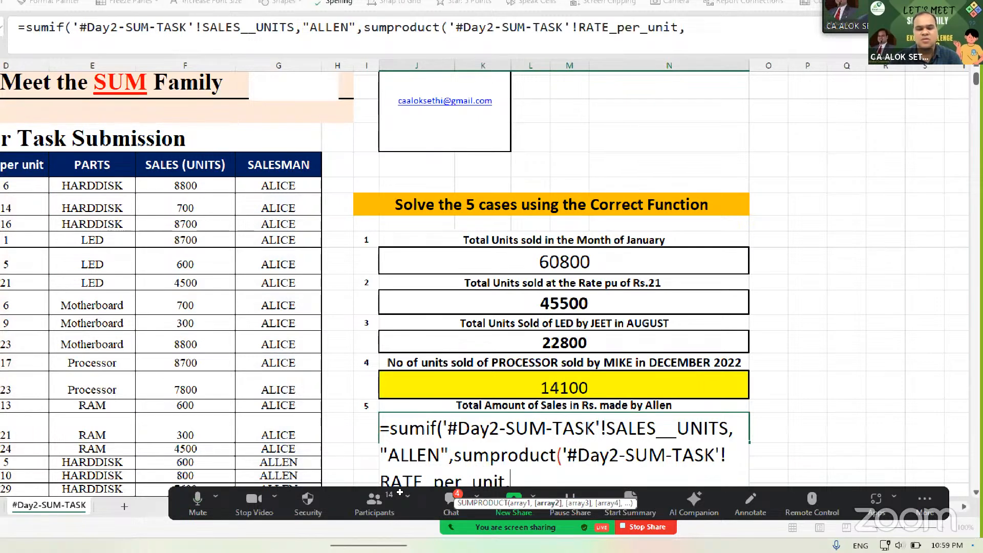
type("sales")
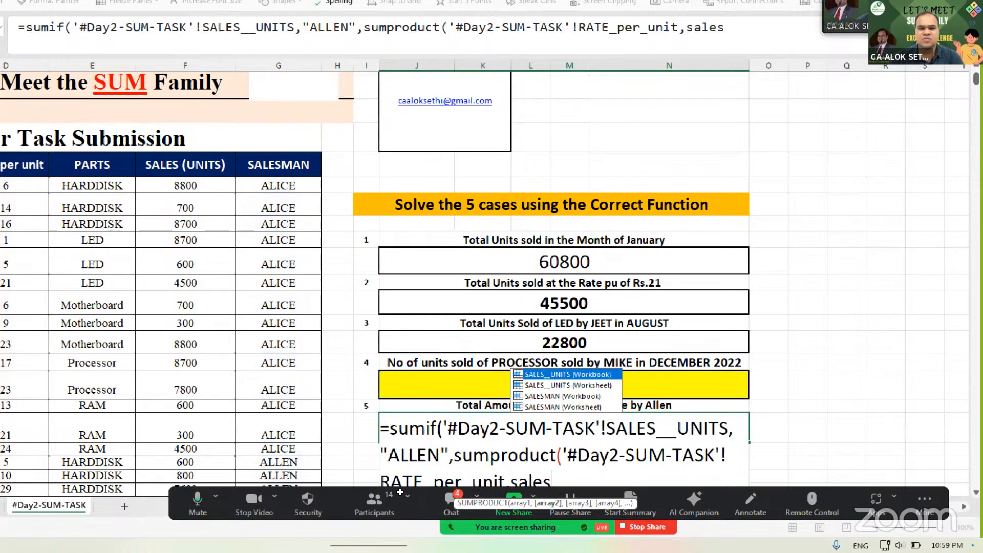
key("Down")
key("Down")
key("Down")
key("Tab")
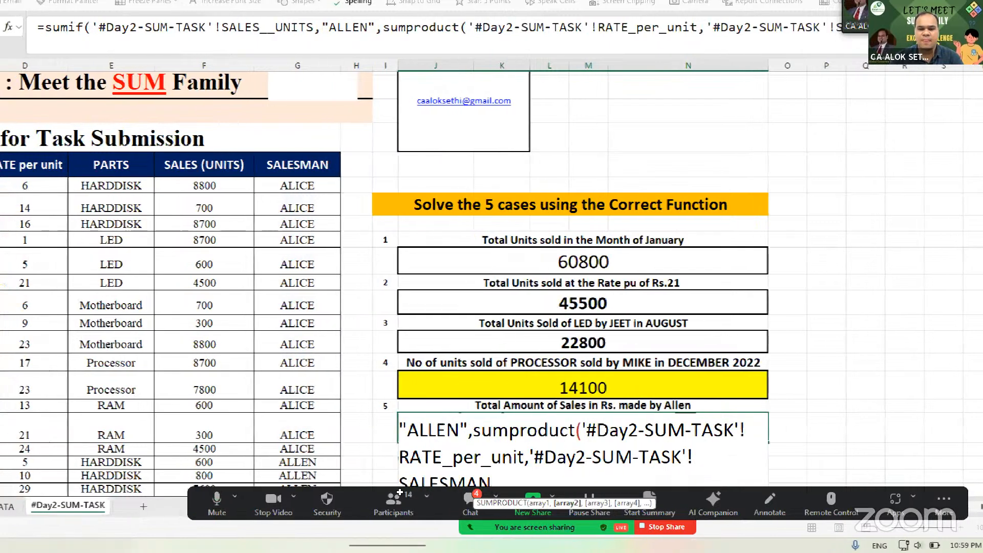
type("))")
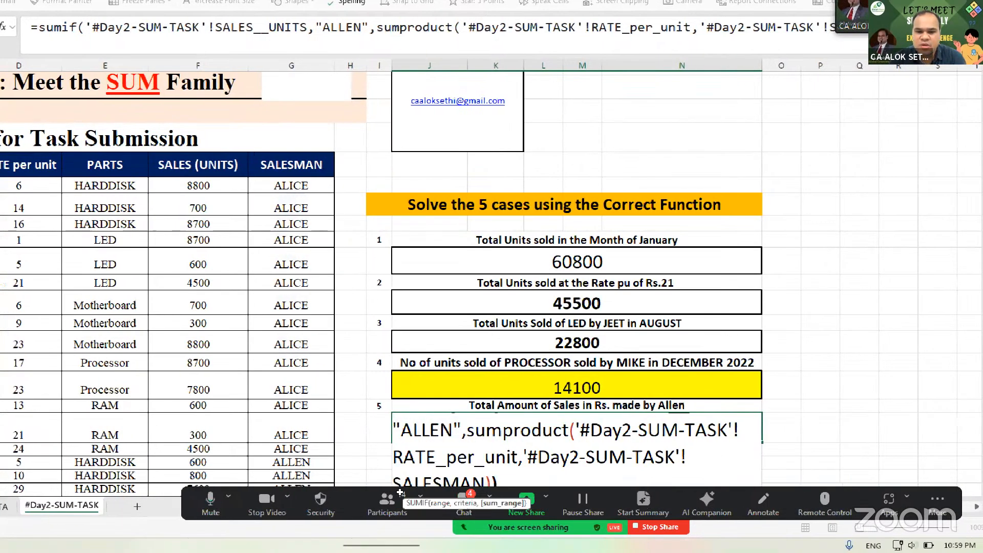
- Dismiss the formula error so Case 5 shows 17,799,500 again, and clear the #NAME? cell below
key("Return")
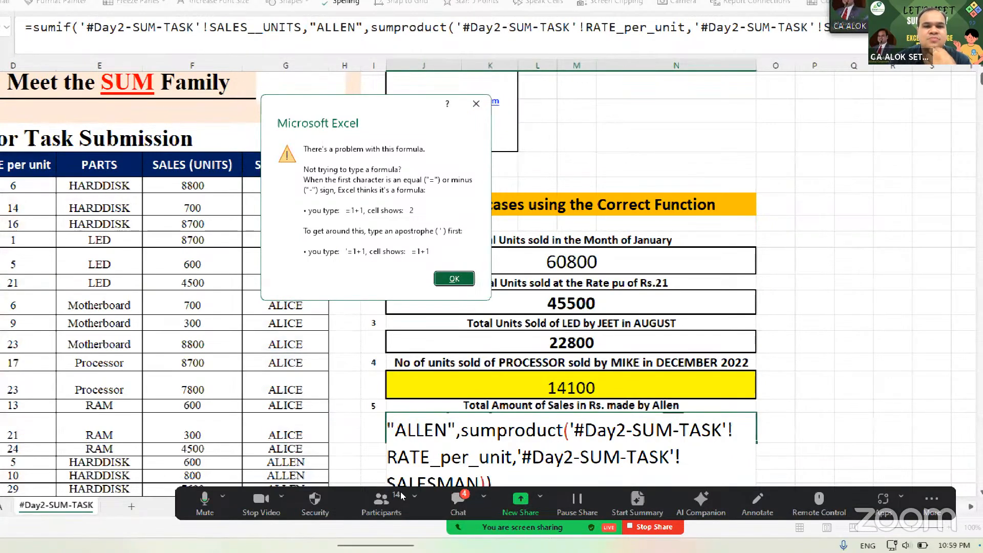
key("Return")
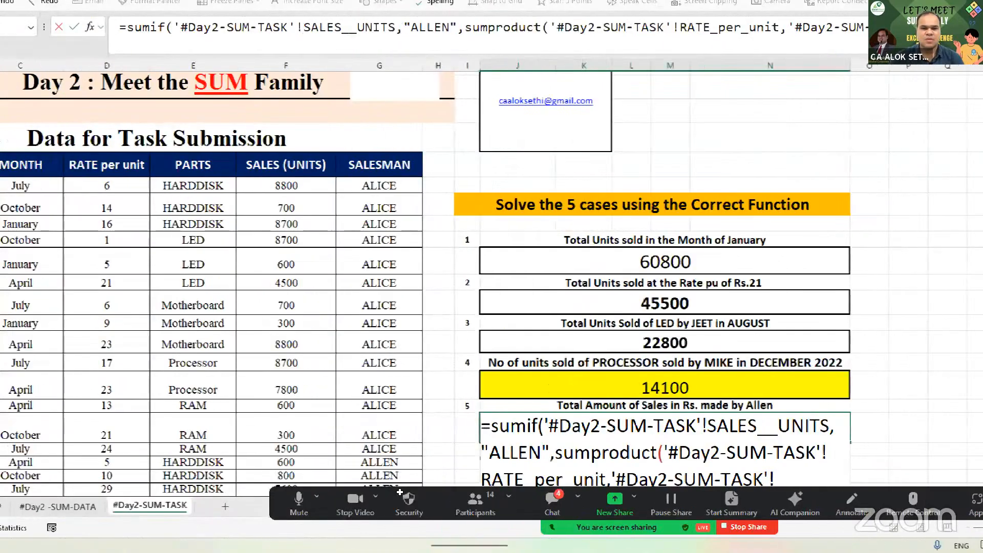
key("Return")
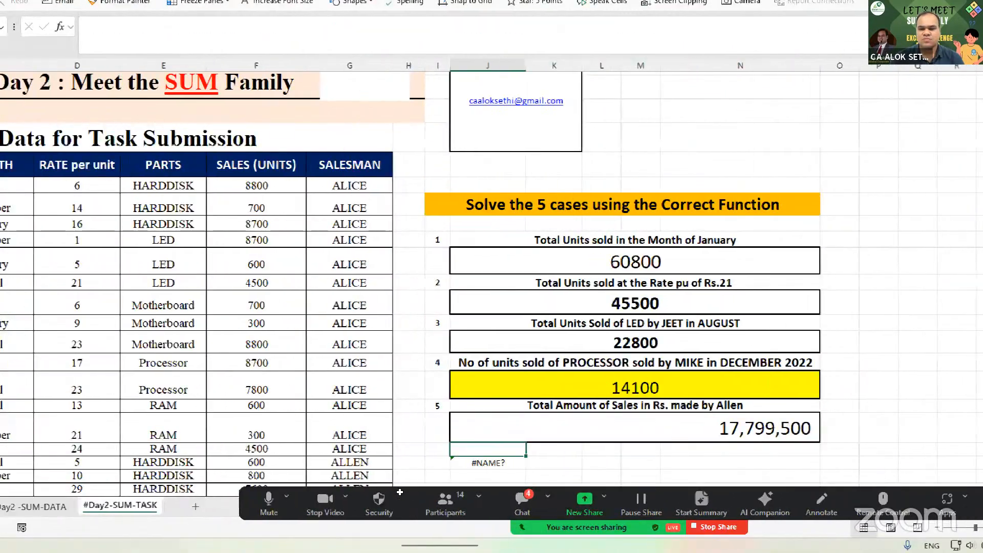
key("Down")
key("Delete")
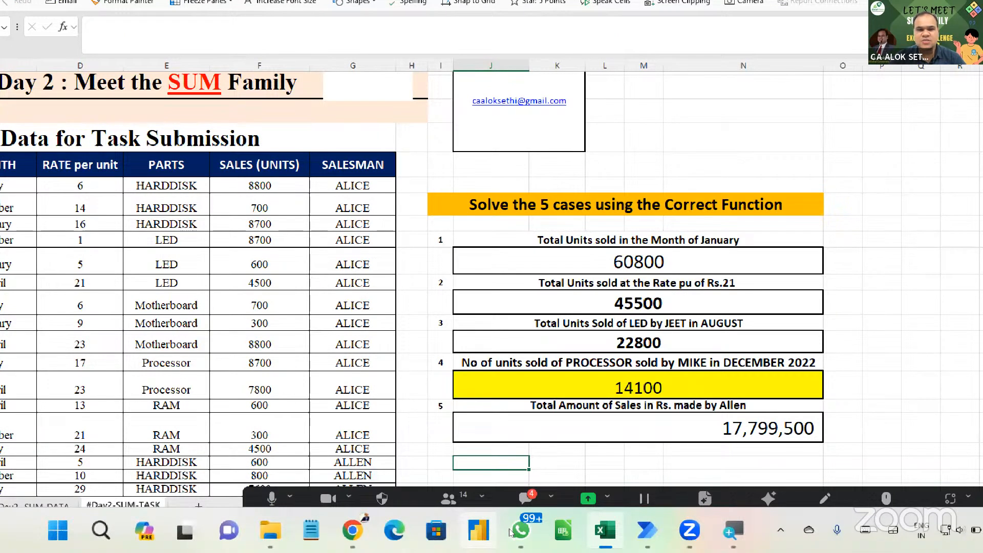
key("alt+h")
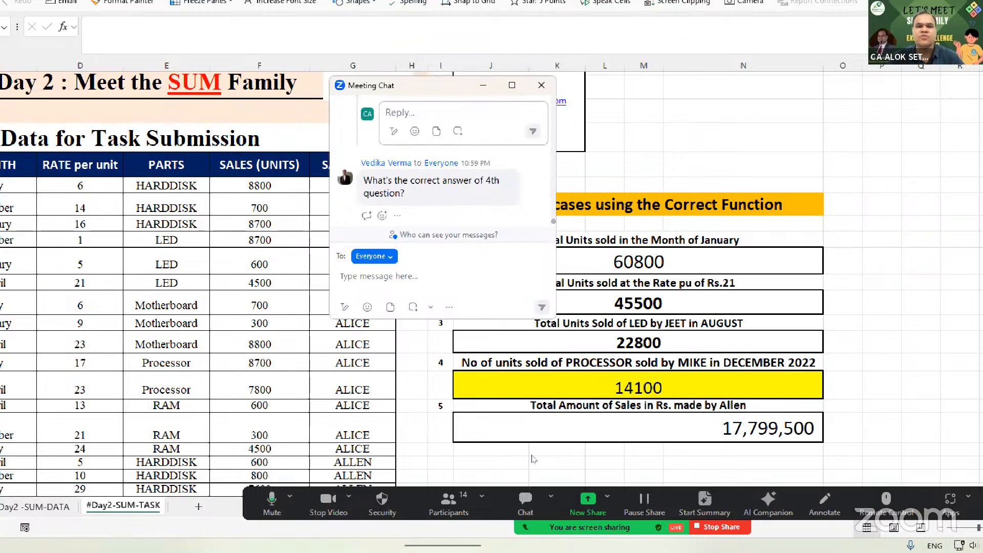
left_click(555, 384)
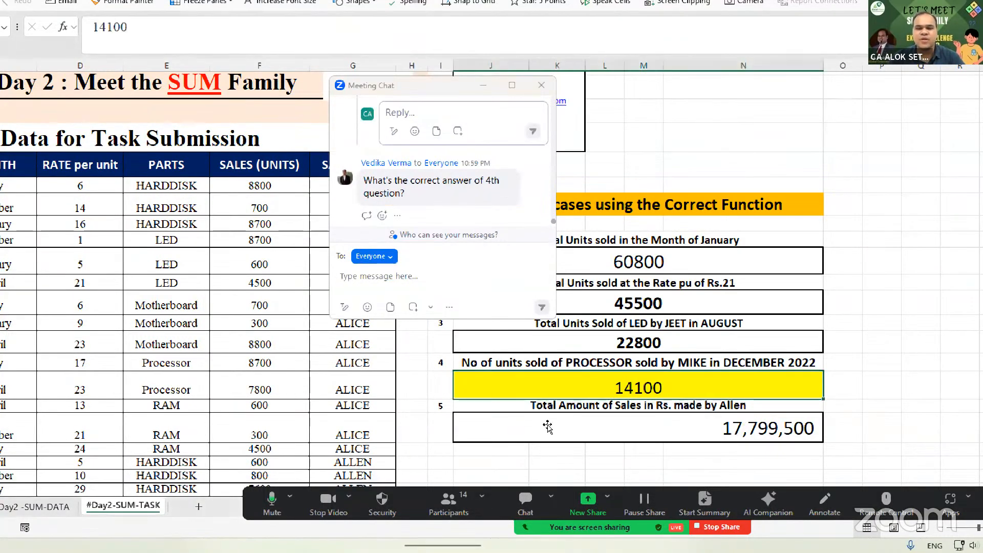
left_click(541, 85)
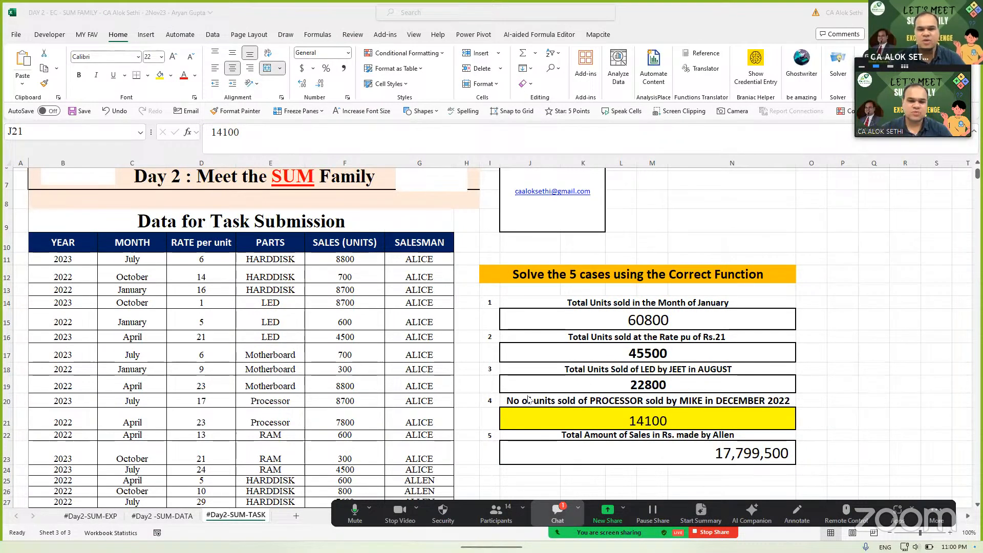
- In J21, start a SUMIFS formula with the parts range and Processor cell E20 as criterion
key("alt+h")
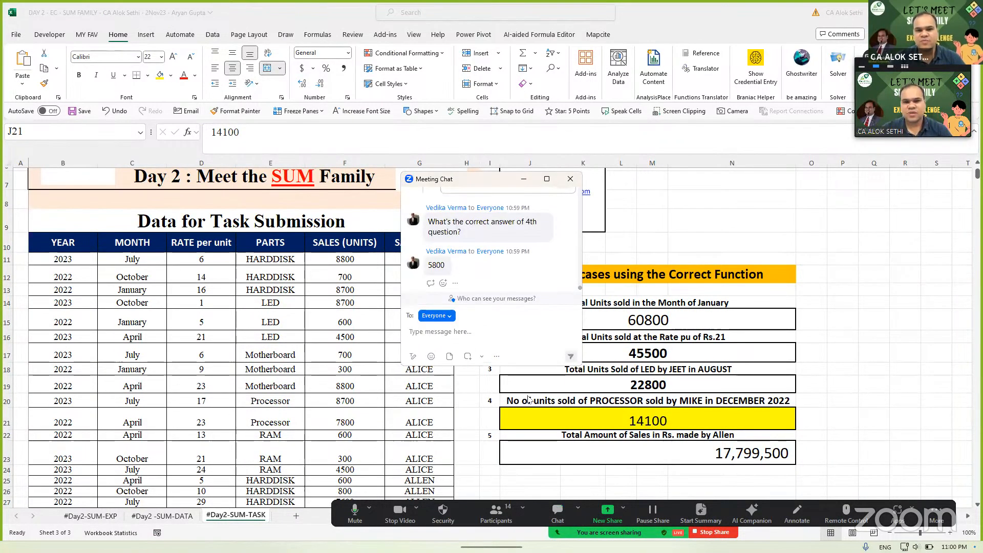
key("alt+h")
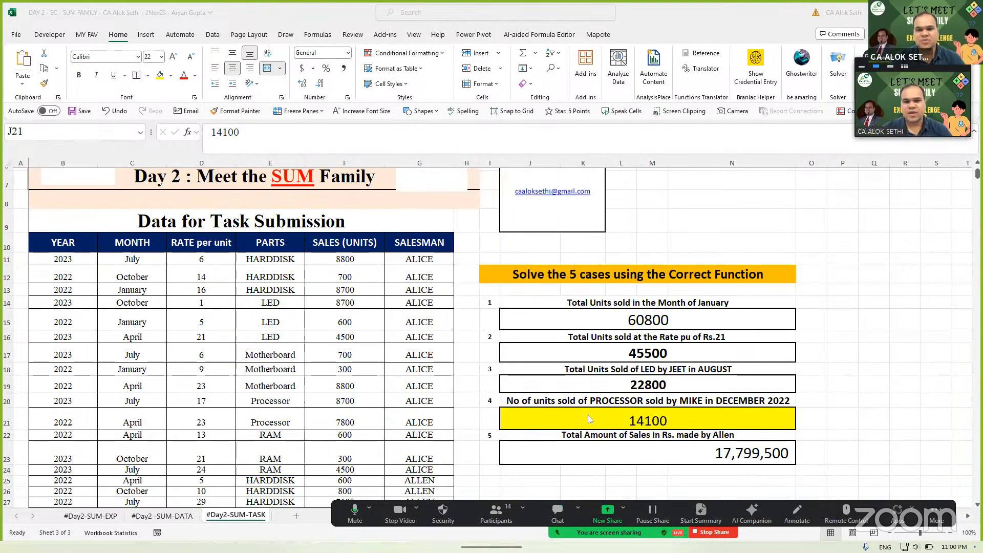
left_click(587, 419)
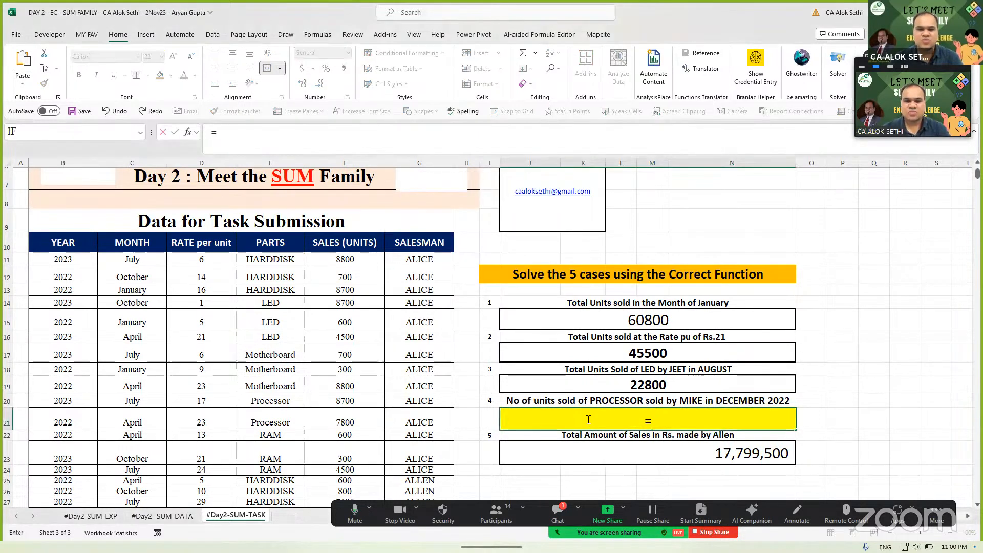
type("sumif")
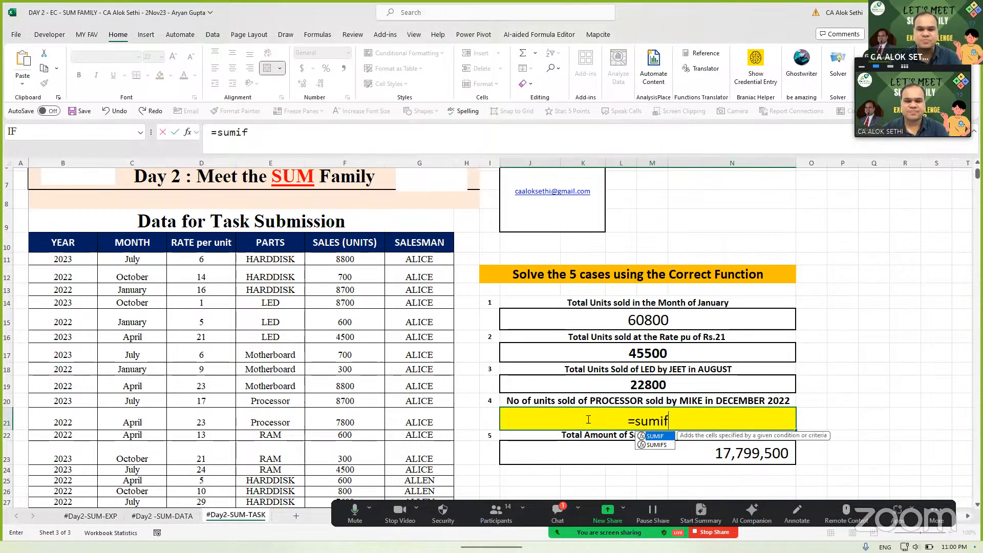
type("s(")
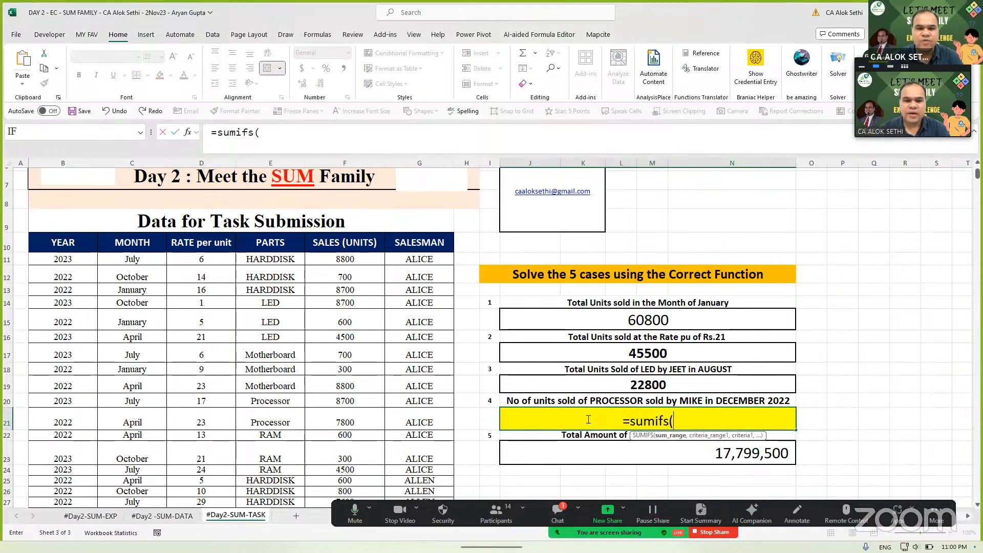
type("parts,")
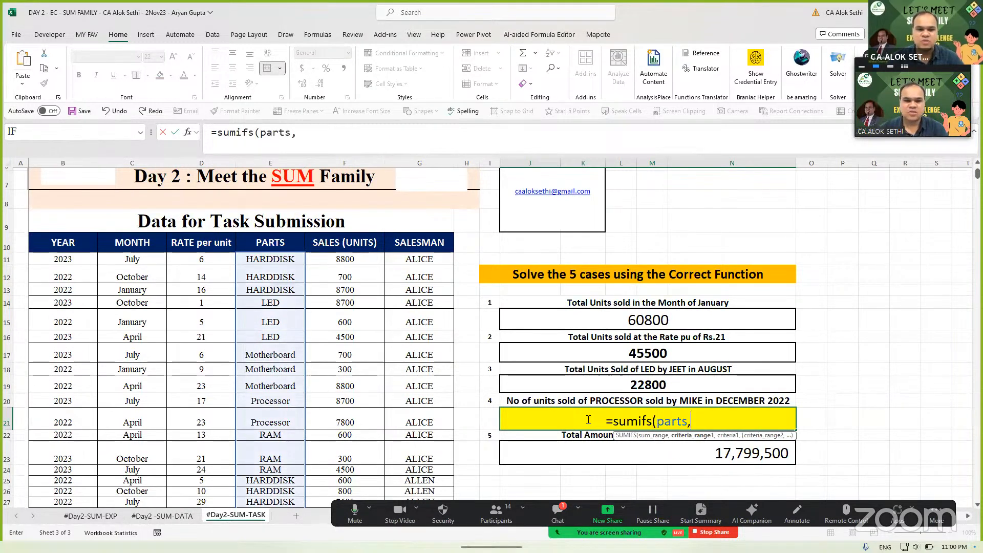
left_click(283, 401)
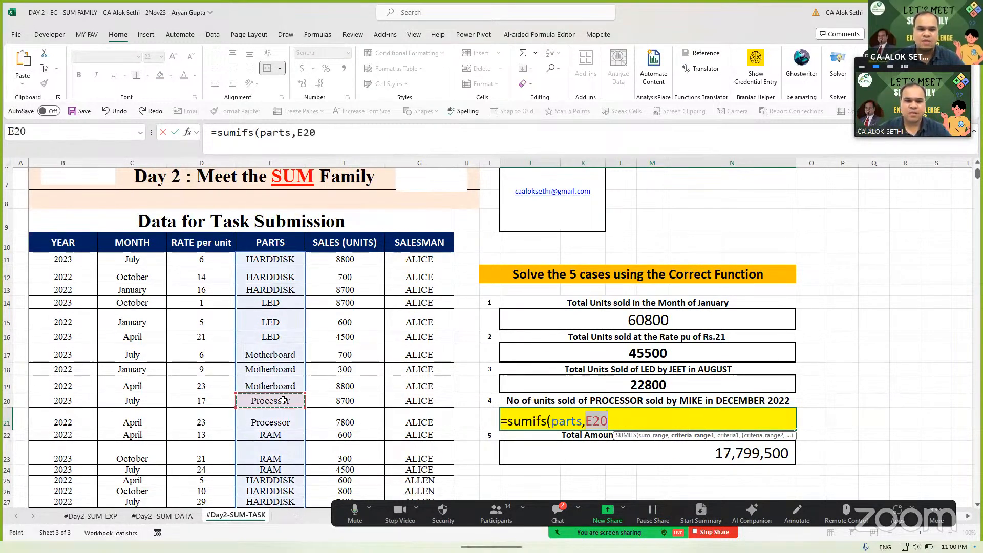
- Add SALES__UNITS and the "MIKE", month "December", year "2022" criteria, then enter the formula
type(",")
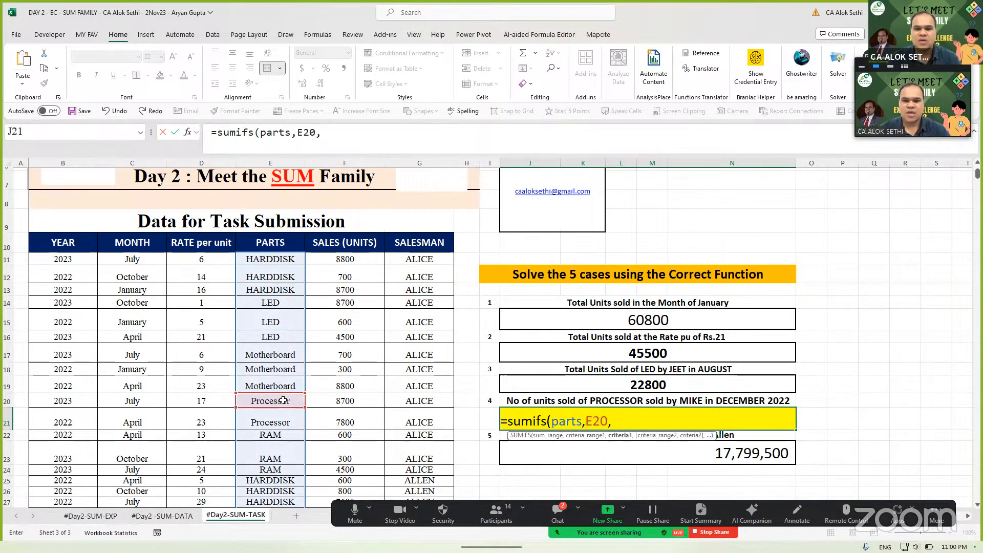
type("sales")
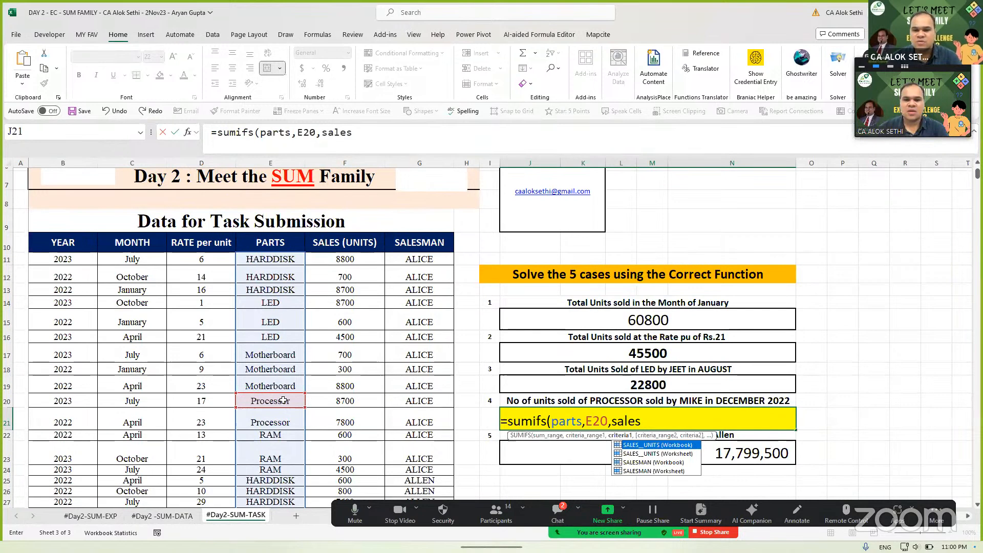
key("Down")
key("Tab")
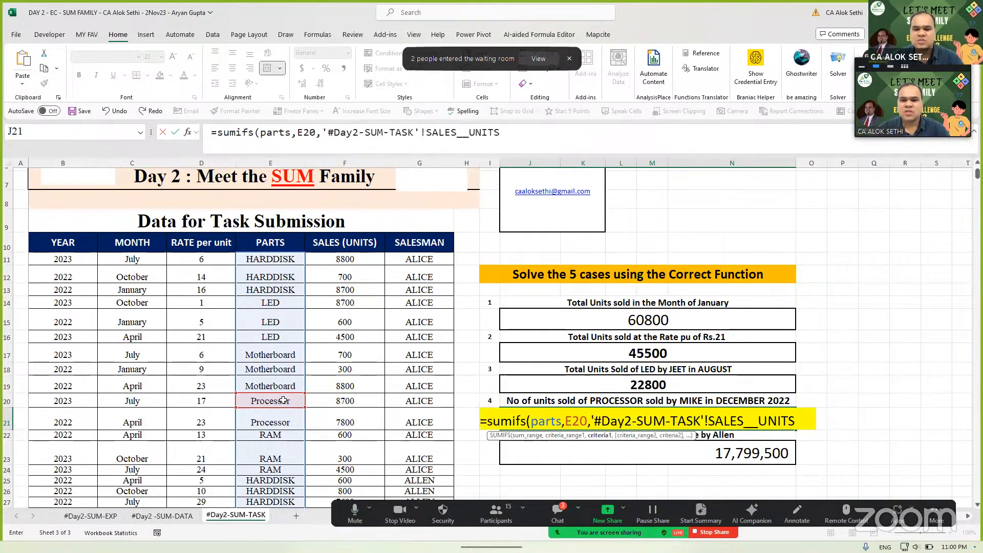
type(",")
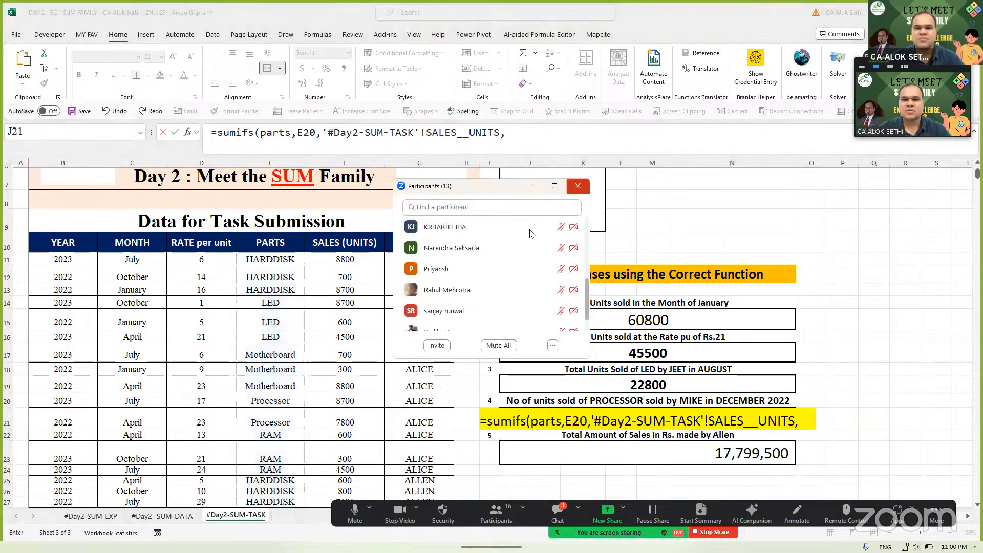
left_click(578, 186)
left_click(803, 420)
type("M")
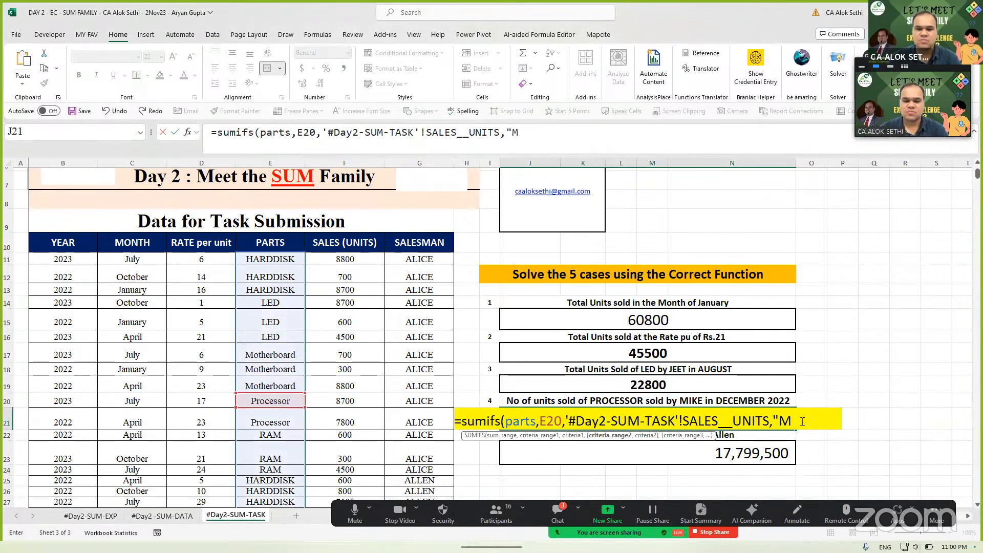
type("IKE\",")
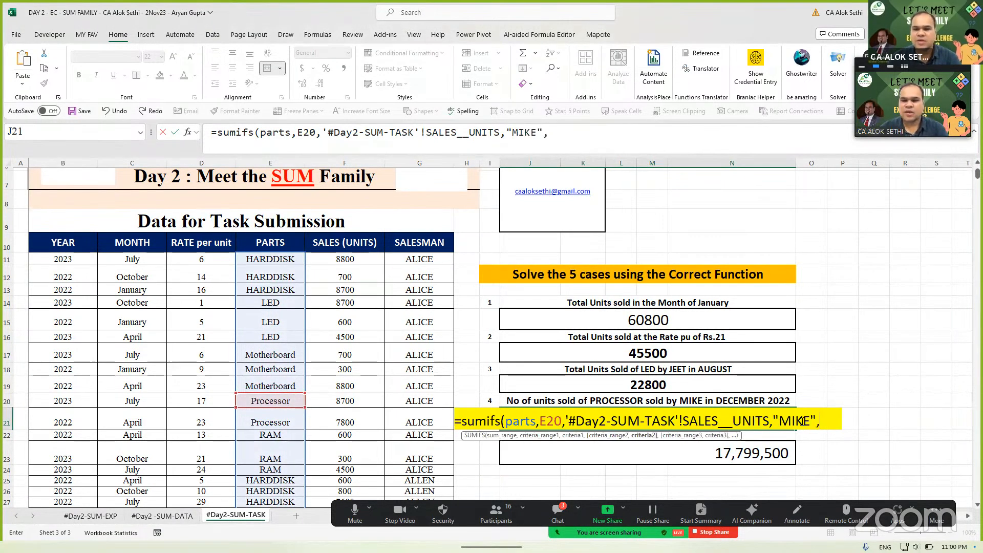
type("month,\"D")
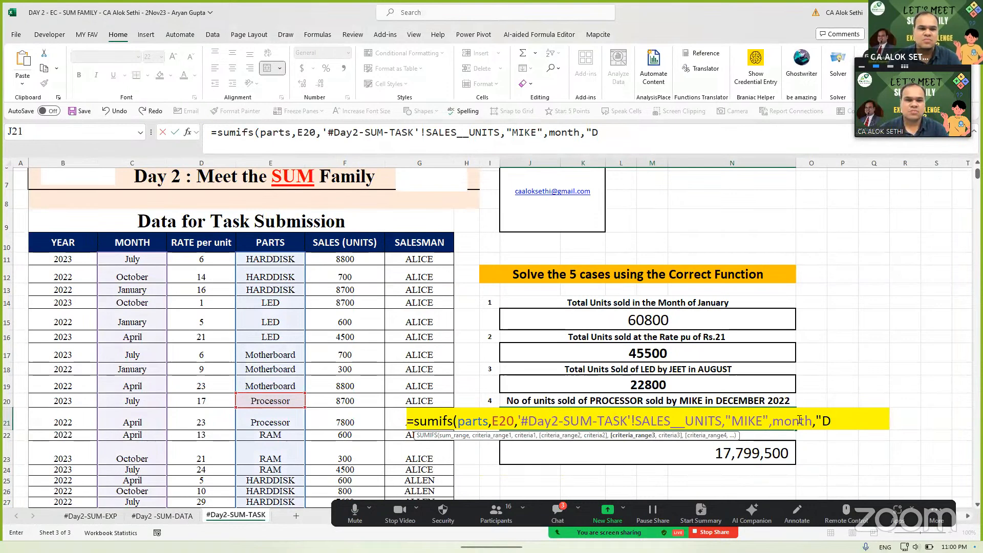
type("ecember")
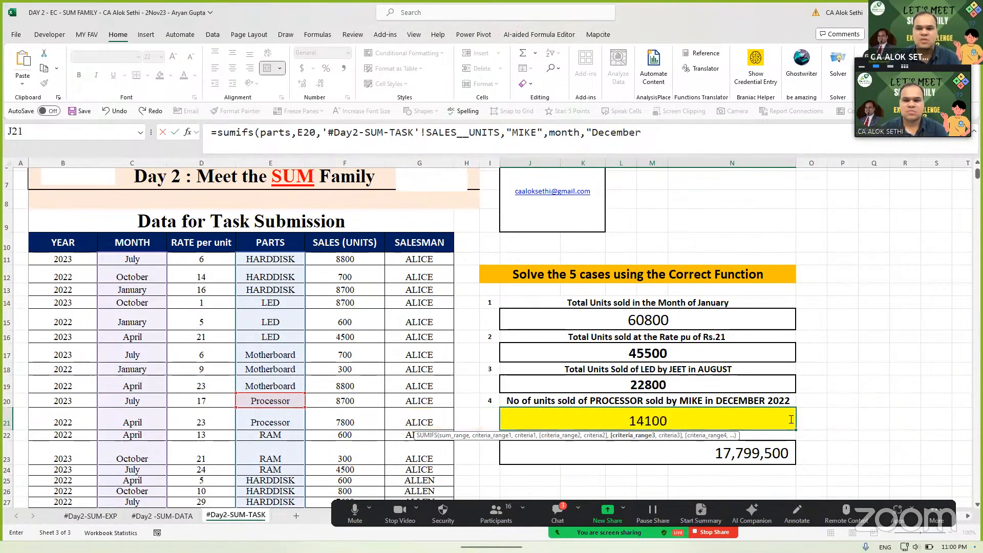
type("\",")
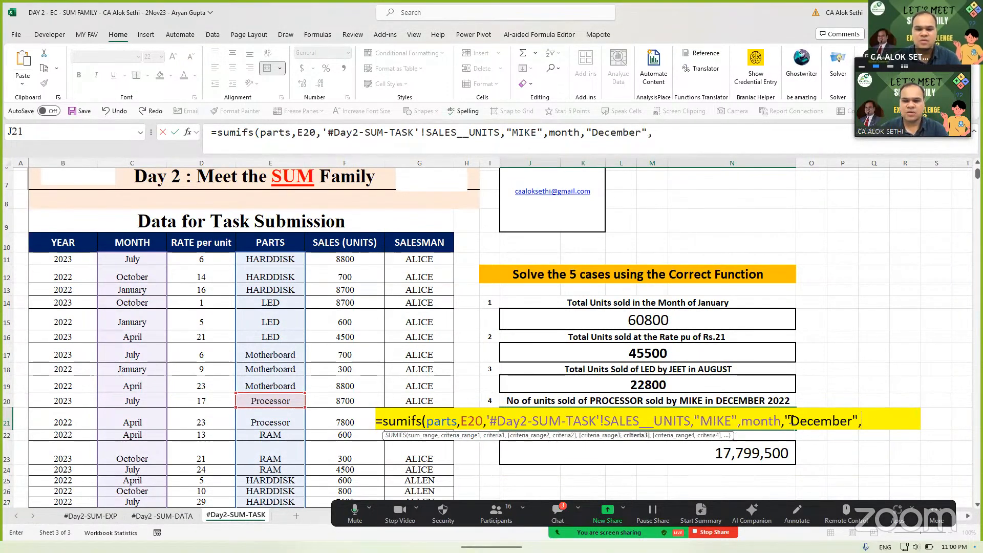
type("year,\"2022")
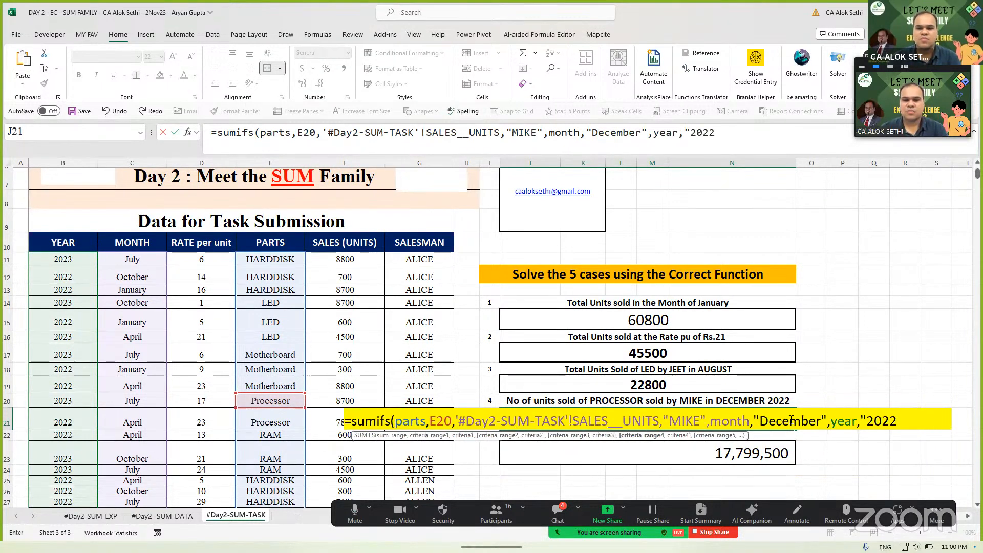
type("\")")
key("Return")
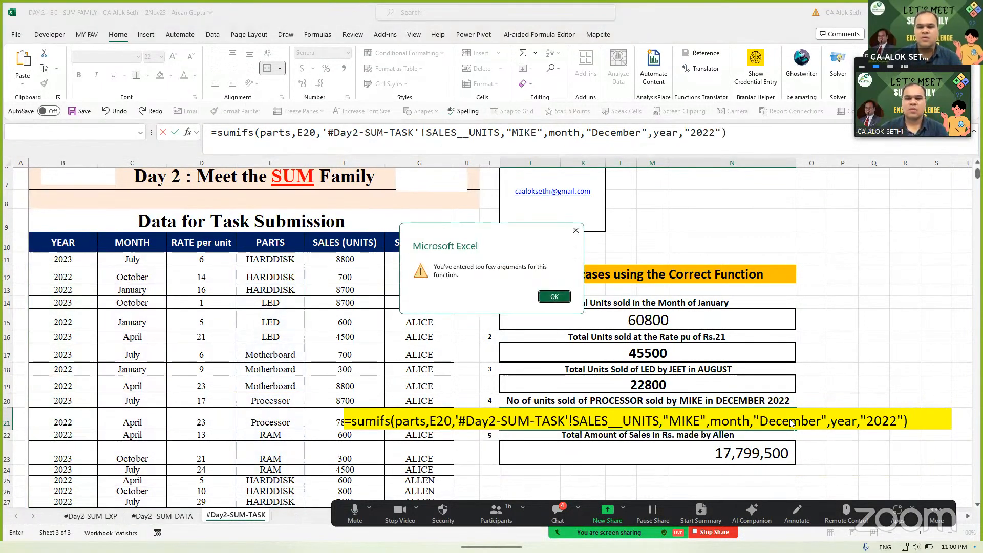
- Dismiss the too-few-arguments warning and move back to the sales units reference in the formula
key("Return")
key("Right")
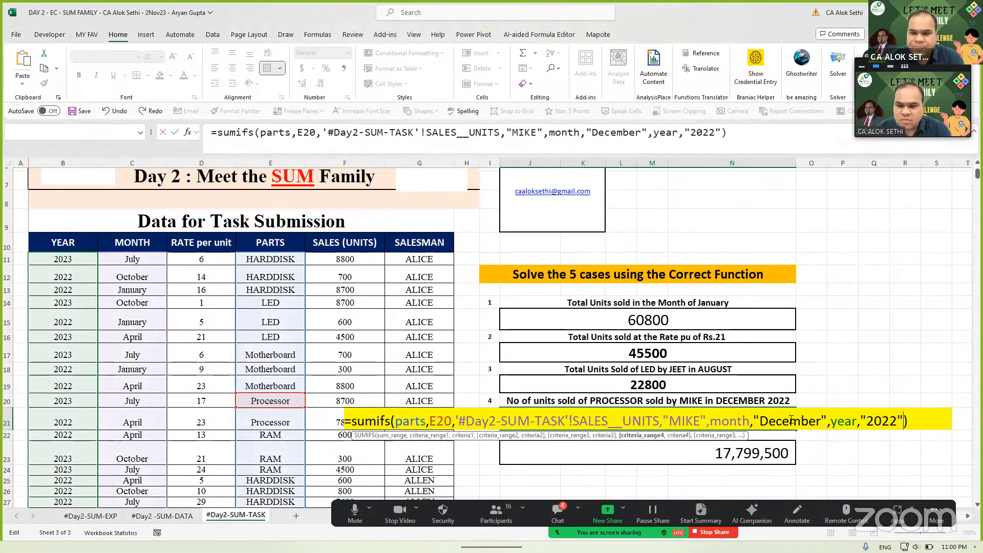
key("Left")
key("Left")
key("Left")
key("Left")
key("Left")
key("Left")
key("Left")
key("Left")
key("Left")
key("Left")
key("Left")
key("Left")
key("Left")
key("Left")
key("Left")
key("Left")
key("Left")
key("Left")
key("Left")
key("Left")
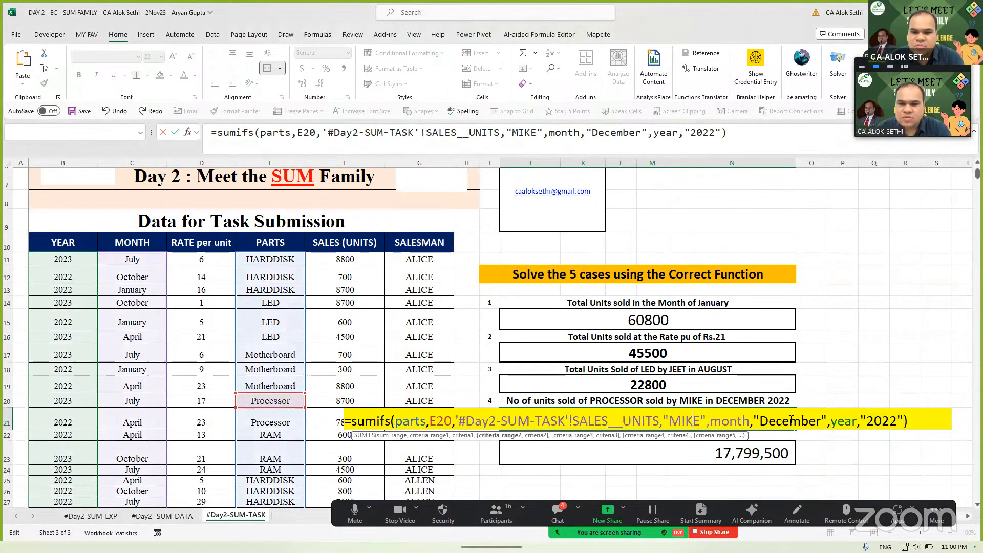
key("Left")
key("Left")
key("Left")
key("Left")
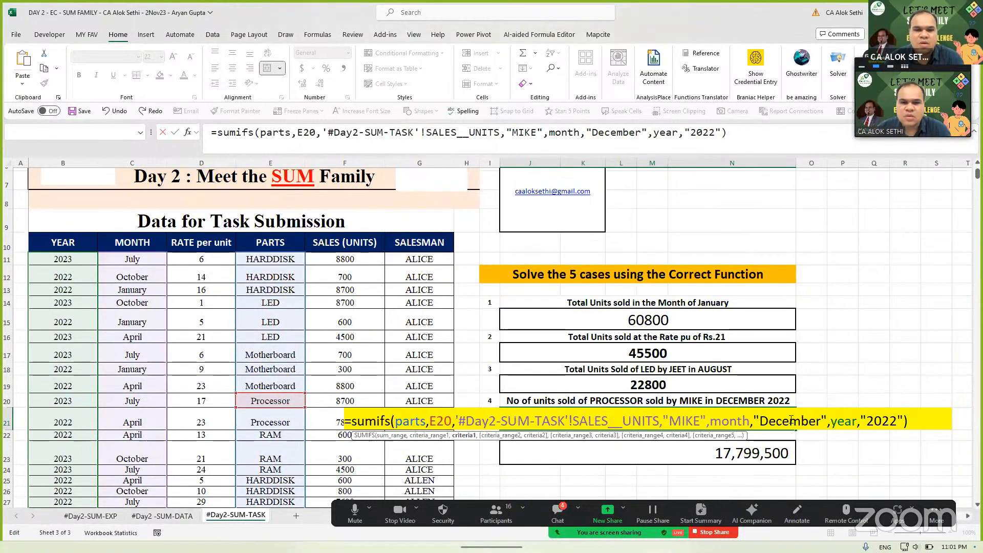
key("Left")
key("Left")
key("Left")
key("Left")
key("Left")
key("Left")
key("Left")
key("Left")
key("Left")
key("Left")
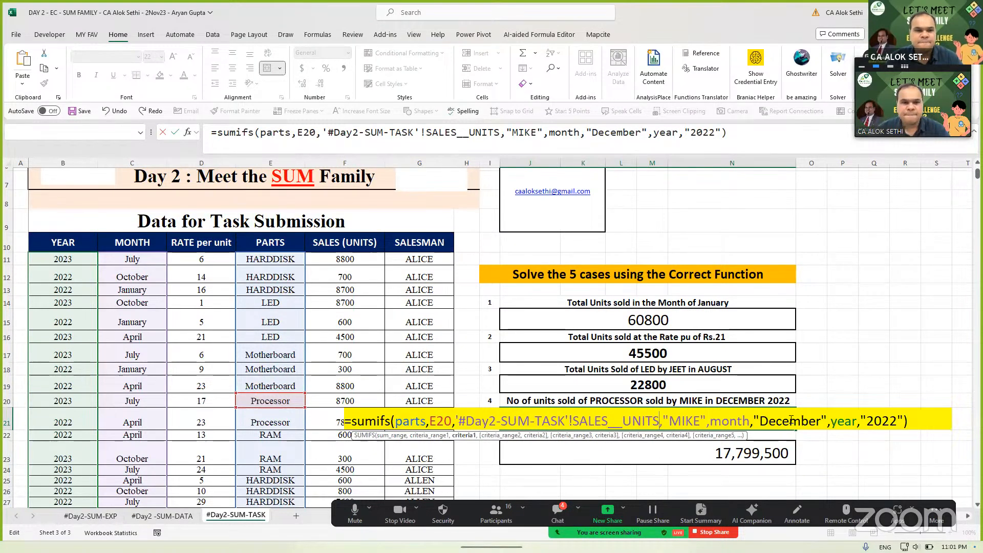
key("Right")
key("Left")
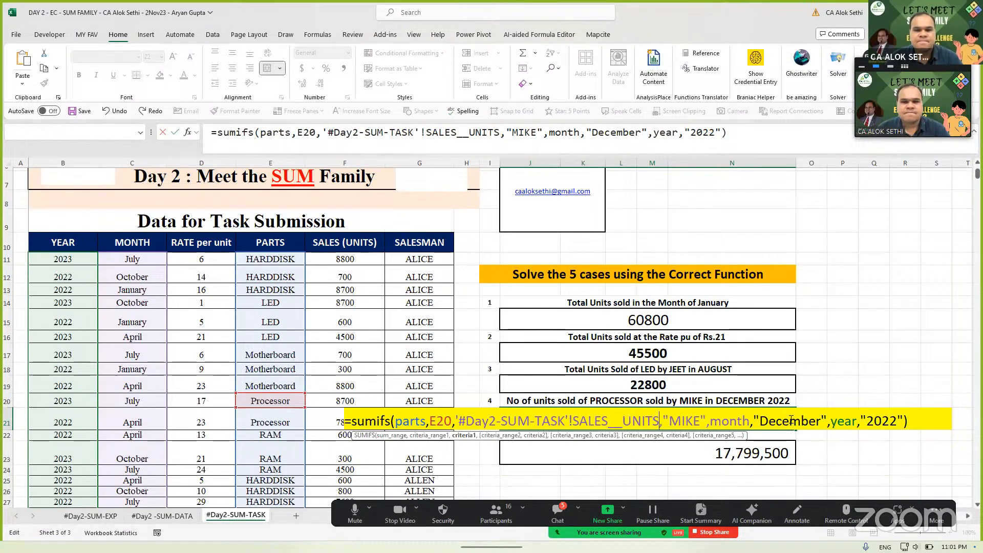
- Replace the sales units reference with the SALESMAN range so it pairs with "MIKE"
key("BackSpace")
key("BackSpace")
key("BackSpace")
key("BackSpace")
key("BackSpace")
key("BackSpace")
key("BackSpace")
key("BackSpace")
key("BackSpace")
key("BackSpace")
type("lesm")
key("BackSpace")
key("BackSpace")
key("BackSpace")
key("BackSpace")
key("BackSpace")
key("BackSpace")
key("BackSpace")
key("BackSpace")
key("BackSpace")
key("BackSpace")
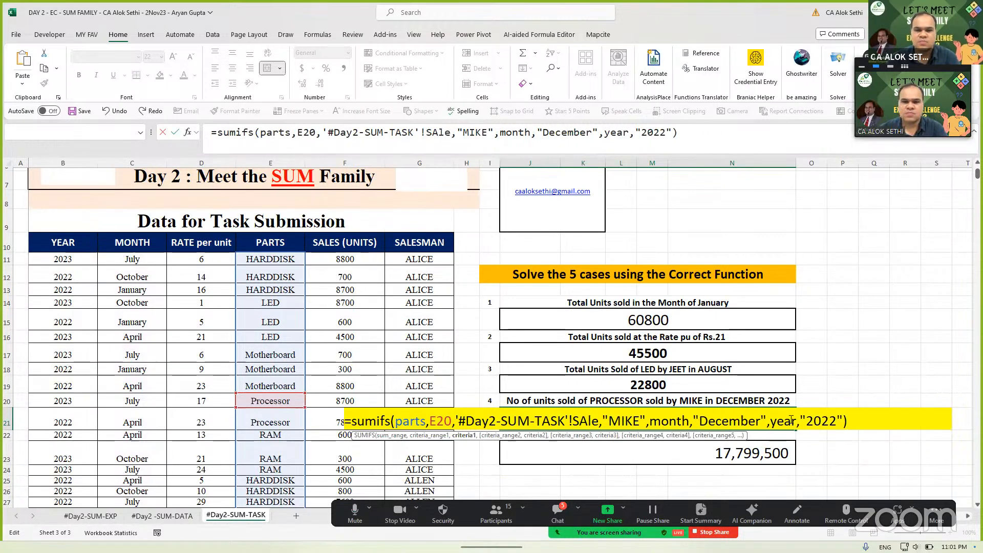
key("BackSpace")
key("BackSpace")
key("BackSpace")
key("BackSpace")
key("BackSpace")
key("BackSpace")
key("BackSpace")
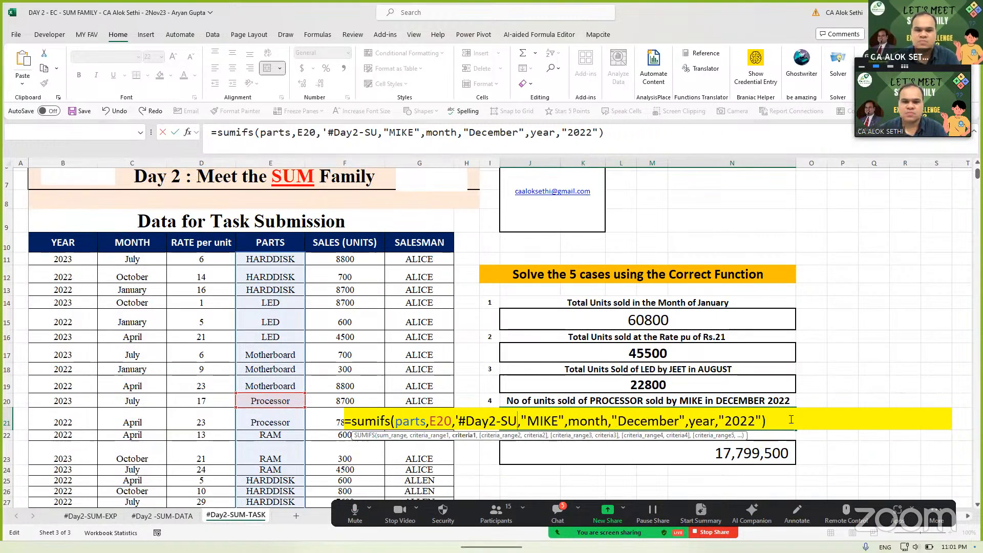
key("BackSpace")
key("BackSpace")
key("BackSpace")
key("BackSpace")
key("BackSpace")
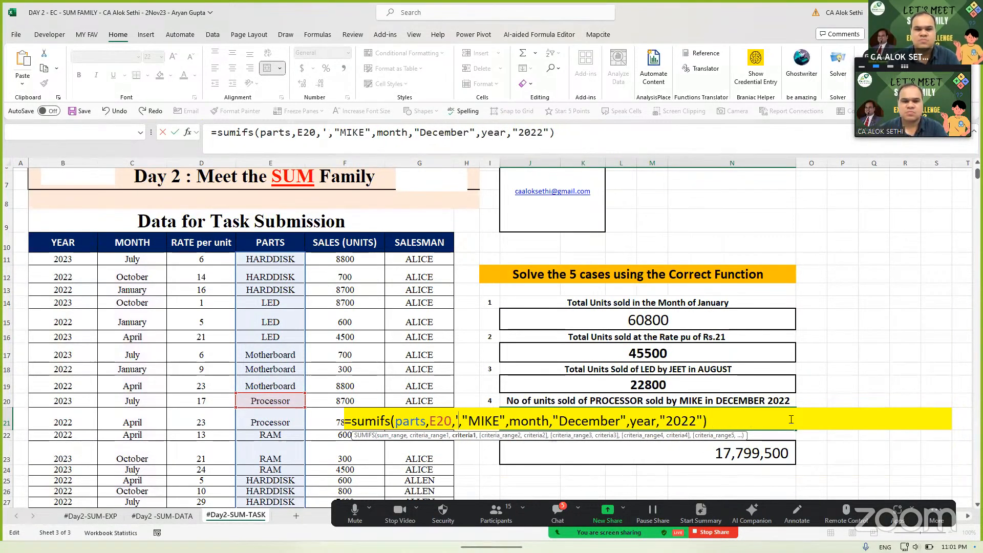
type("salesman")
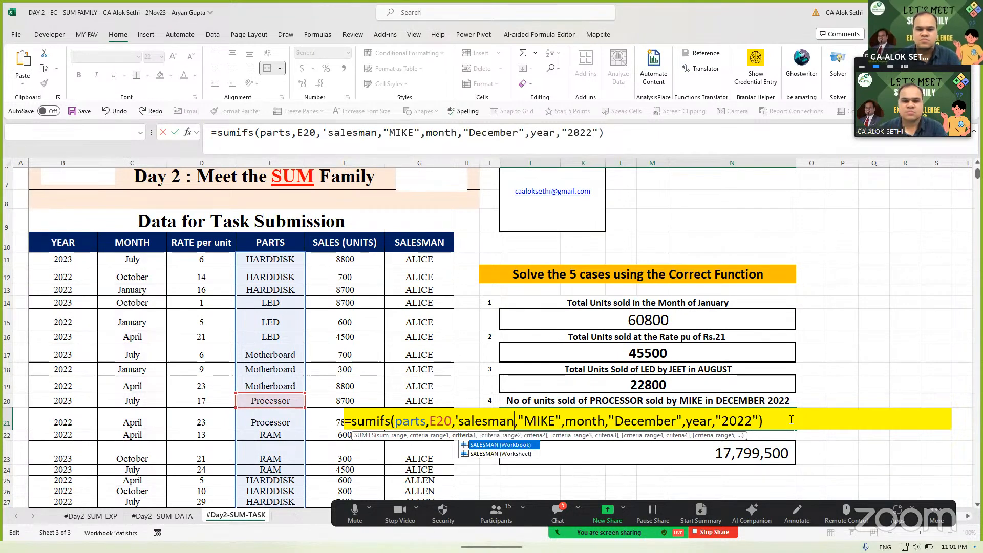
key("Tab")
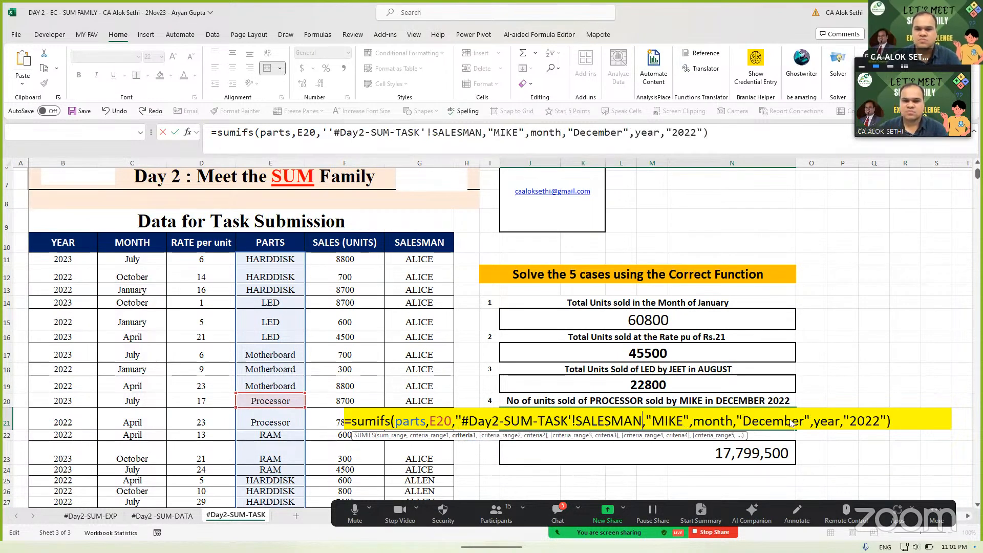
key("Return")
key("Return")
key("Right")
key("Right")
key("Right")
key("Right")
key("Right")
key("Right")
key("Right")
key("Right")
key("Right")
key("Right")
key("Right")
key("Right")
key("Right")
key("Right")
key("Right")
key("Right")
key("Right")
key("Right")
key("Right")
key("Right")
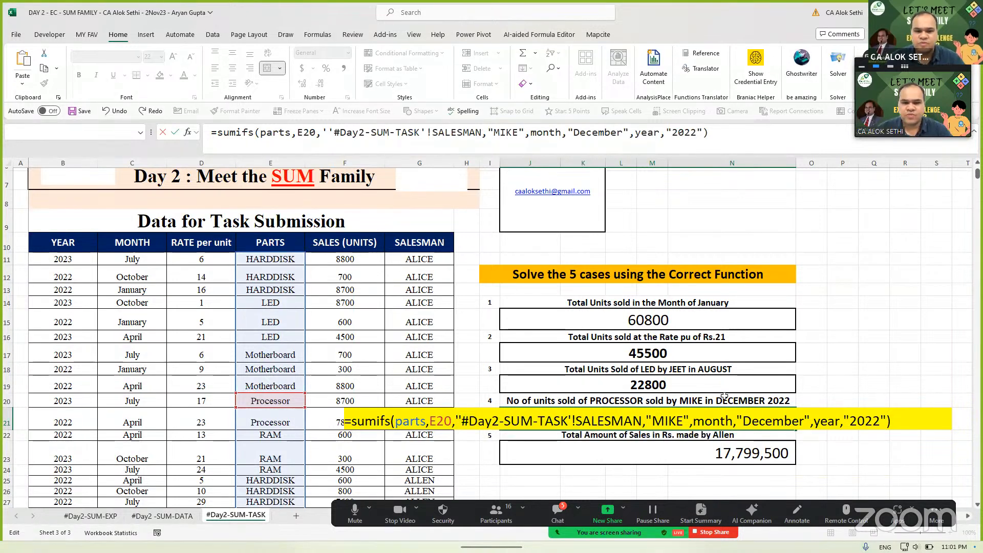
left_click(398, 421)
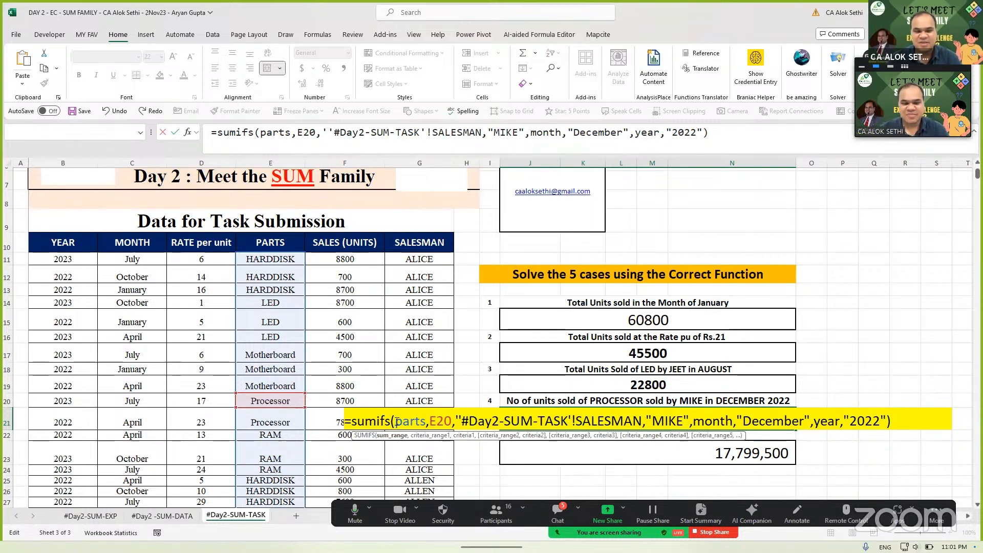
- Insert SALES__UNITS as the first SUMIFS argument, the sum range
type("sales")
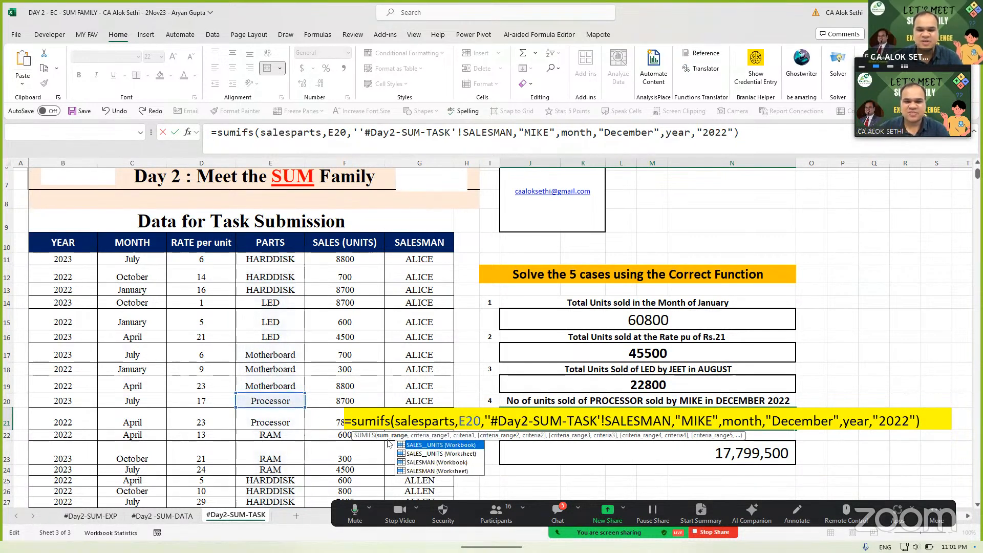
double_click(435, 454)
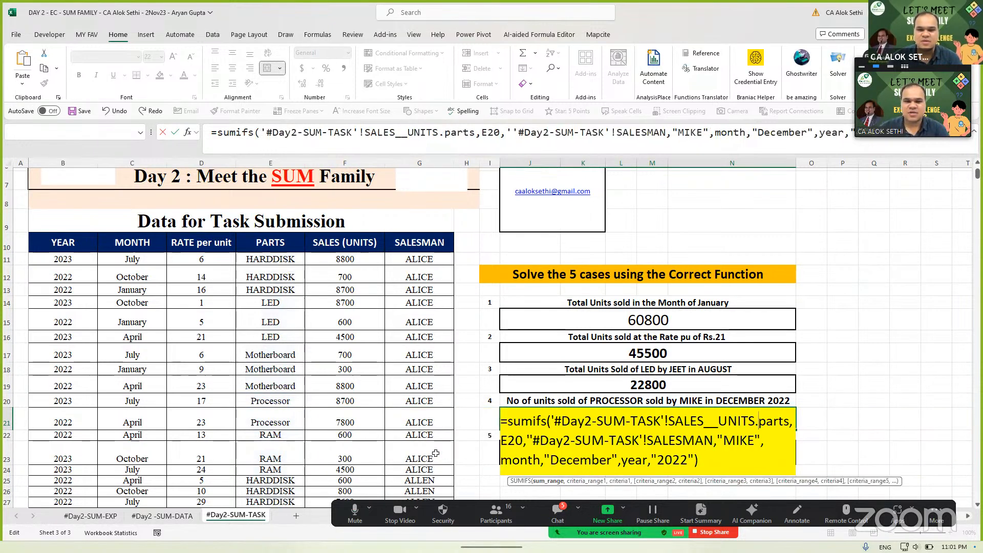
type(",")
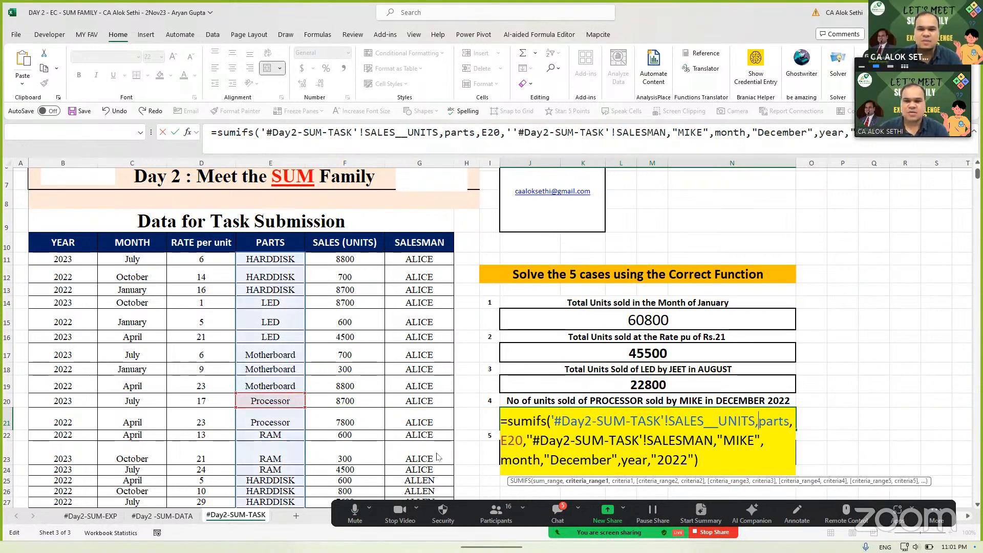
key("Return")
key("Return")
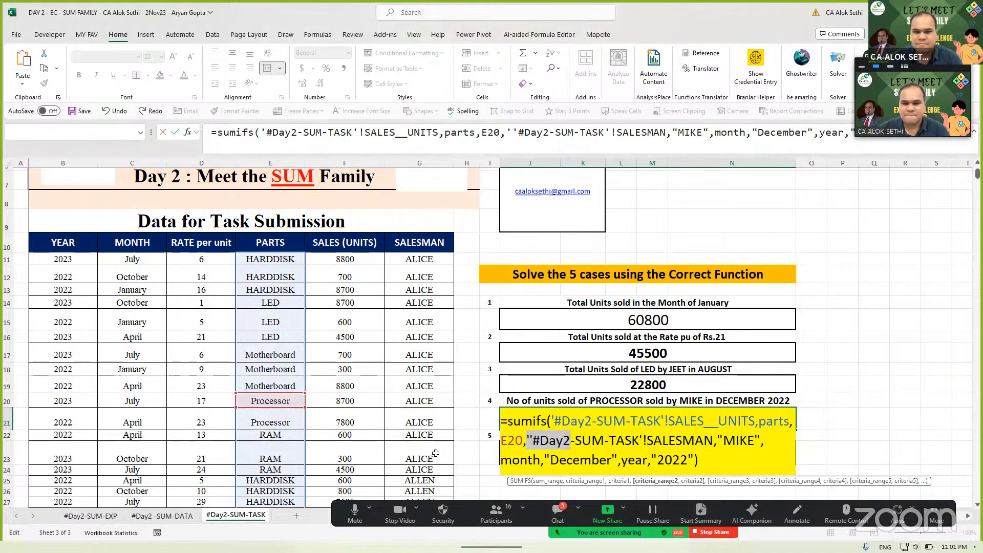
- Retype the criteria after E20 as SALESMAN "MIKE", month "December", year "2022" and commit
key("ctrl+shift+End")
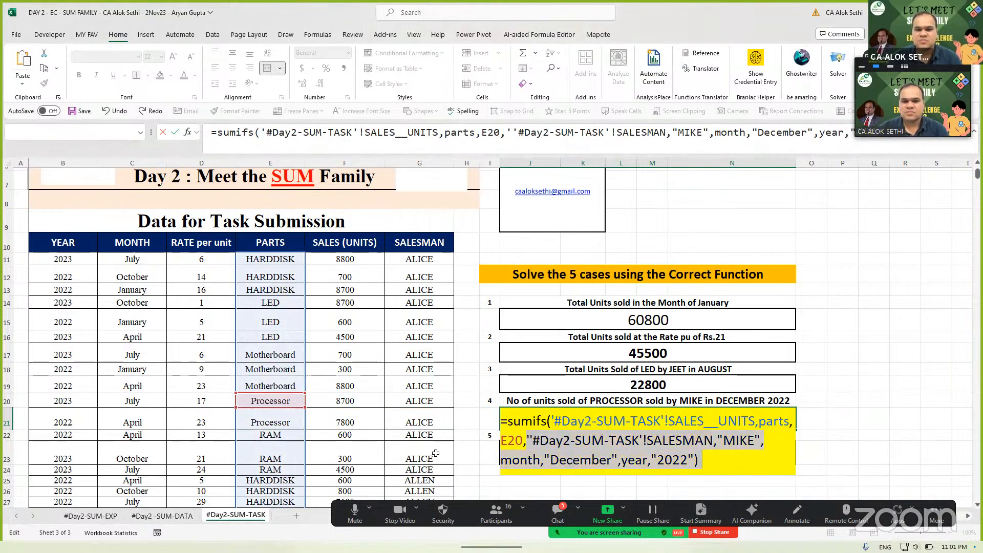
key("BackSpace")
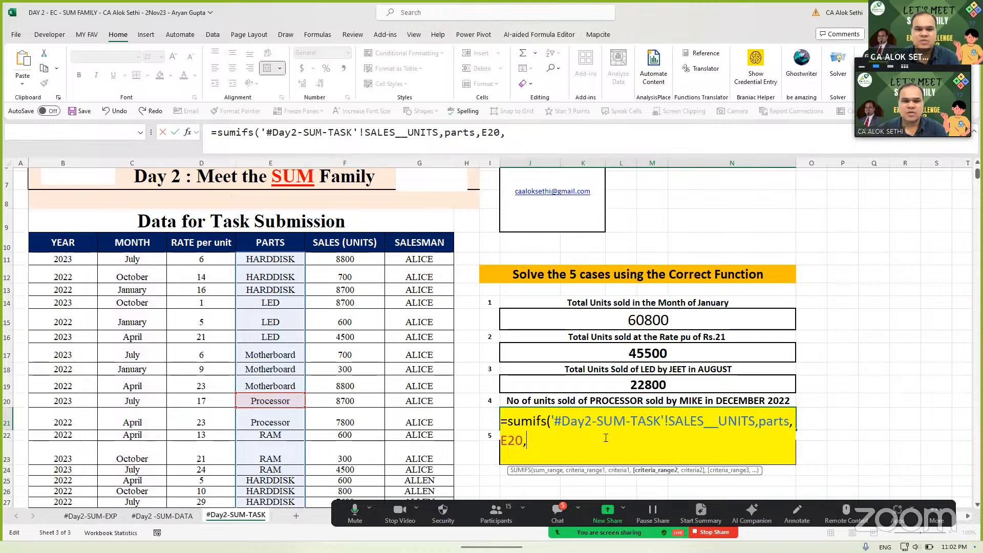
type("sales")
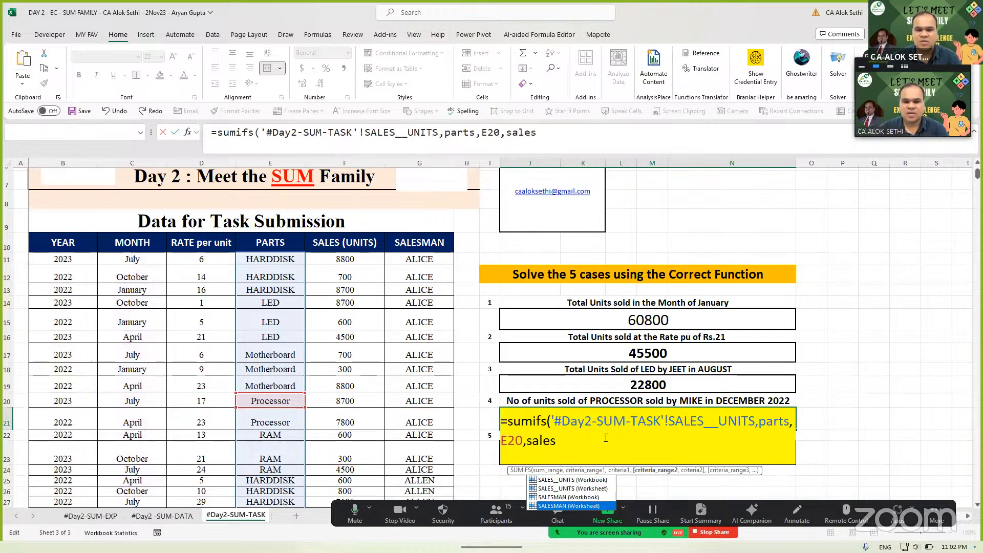
key("Tab")
type(",\"MI")
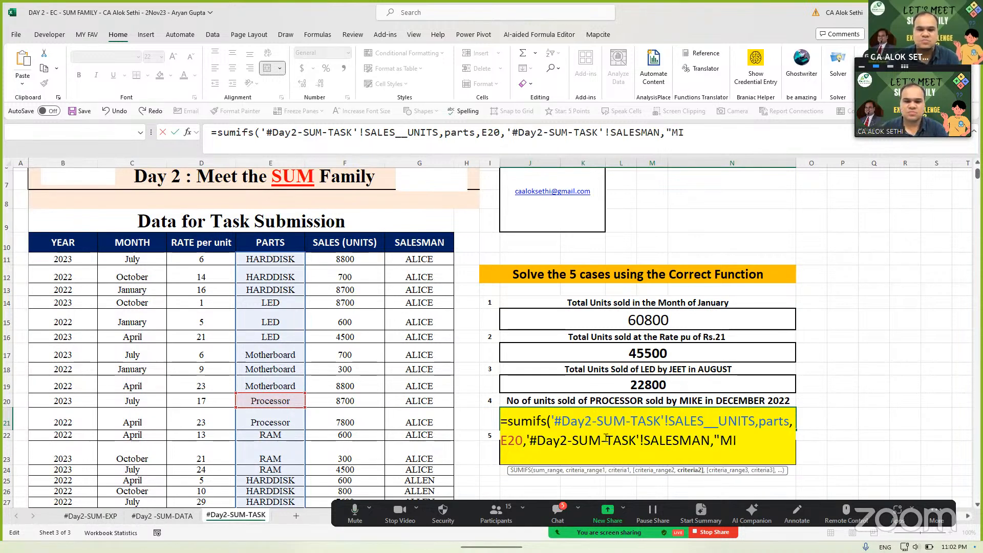
type("KE\",")
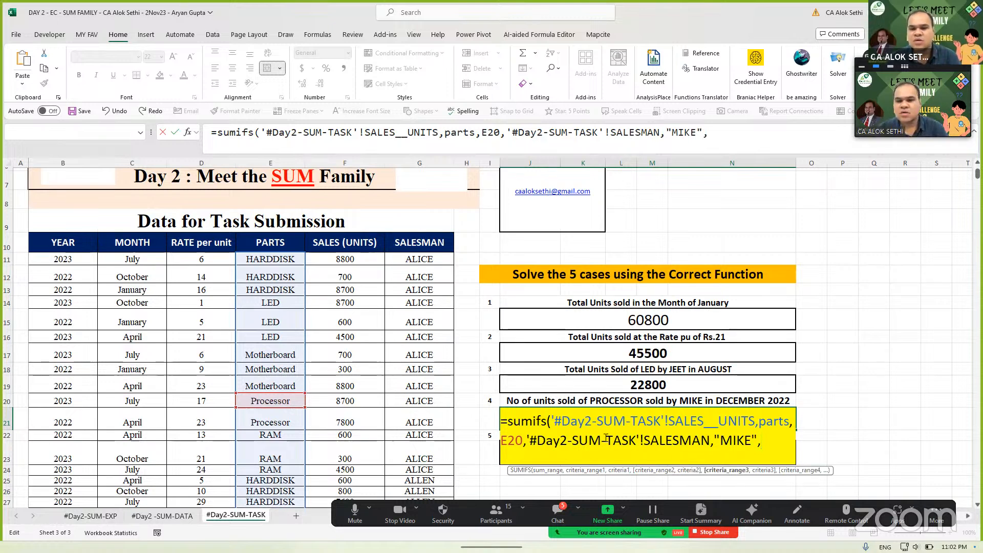
type("mont")
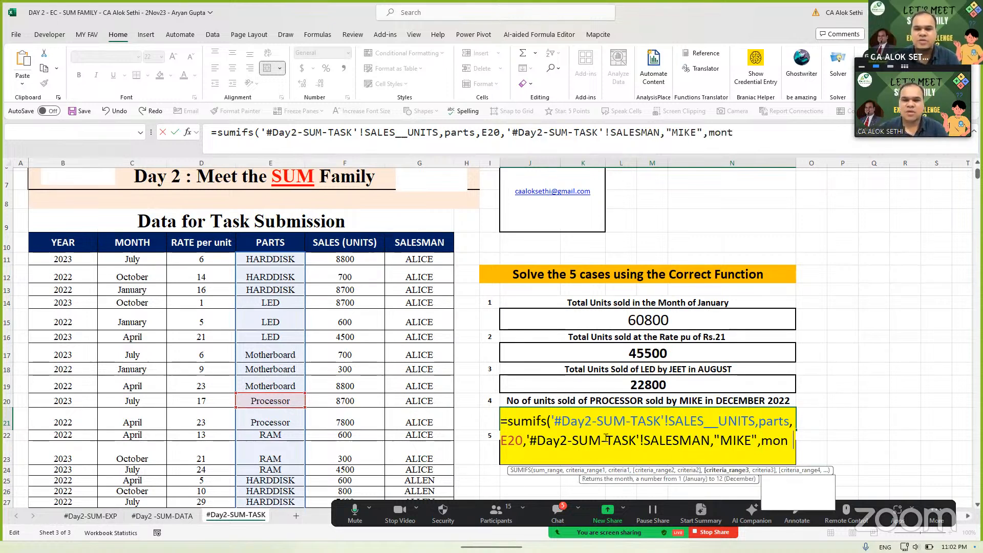
type("h,")
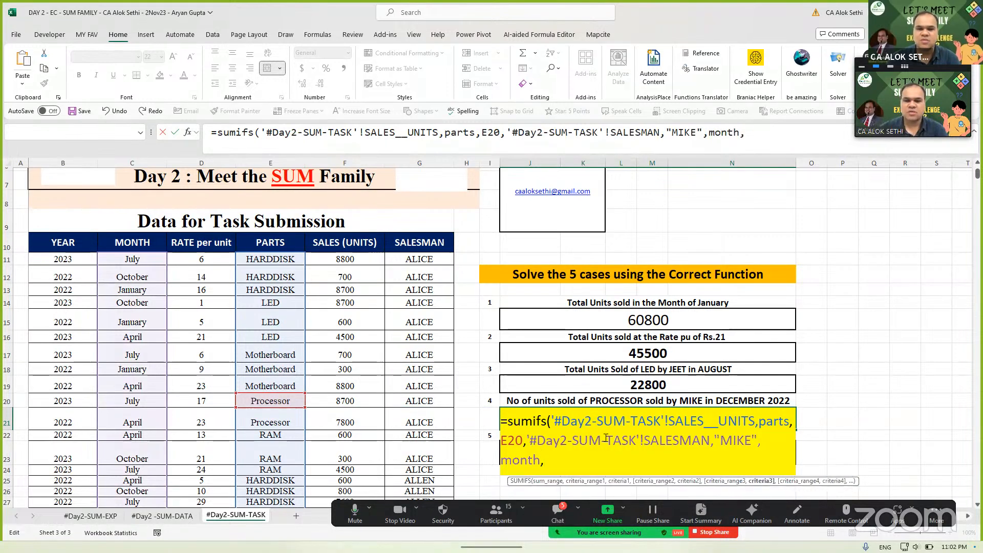
type("\"December\",")
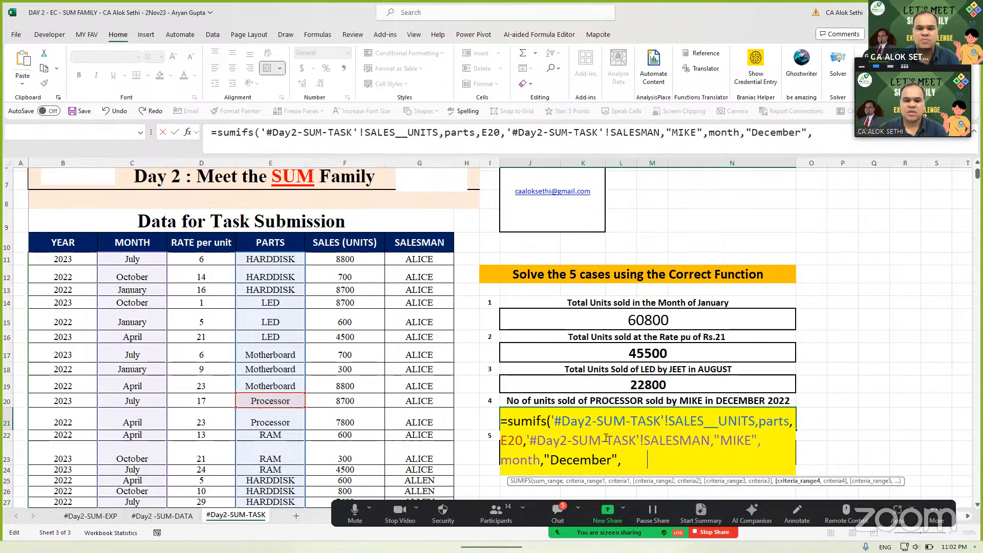
type("year,\"2")
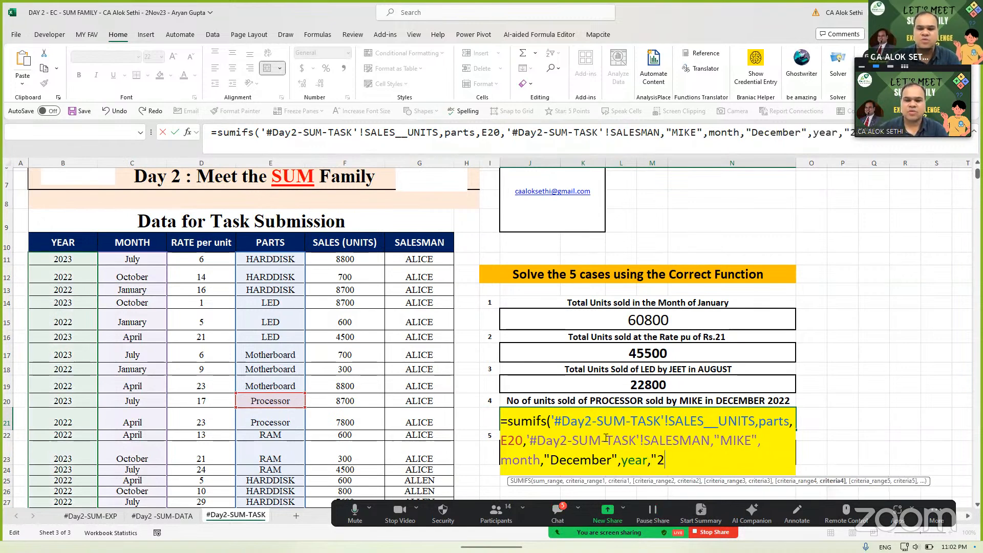
type("022\")")
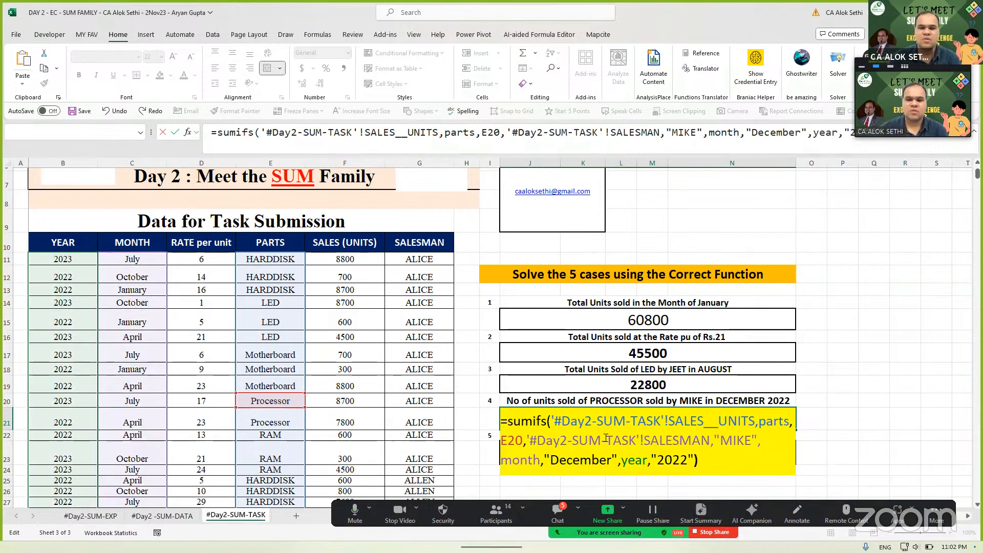
key("Return")
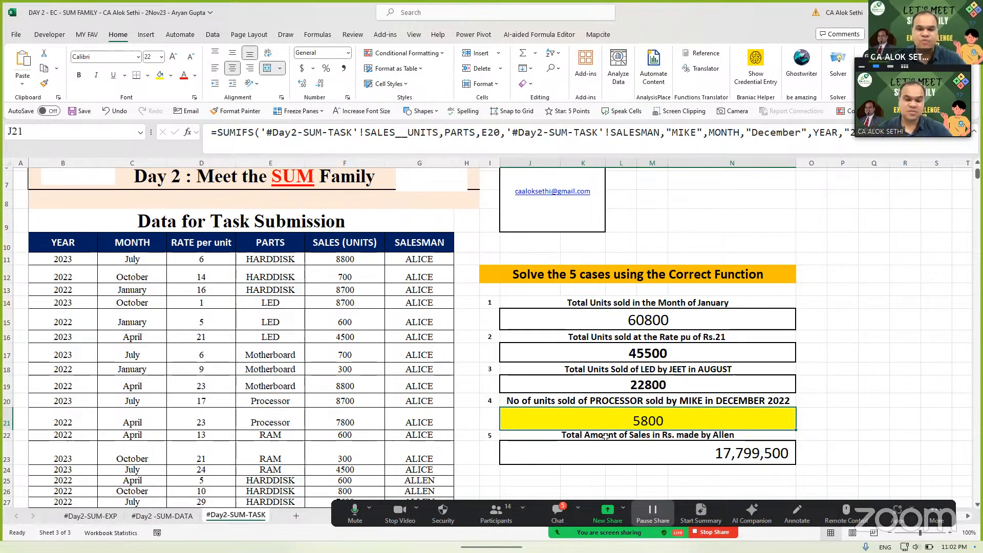
key("alt+h")
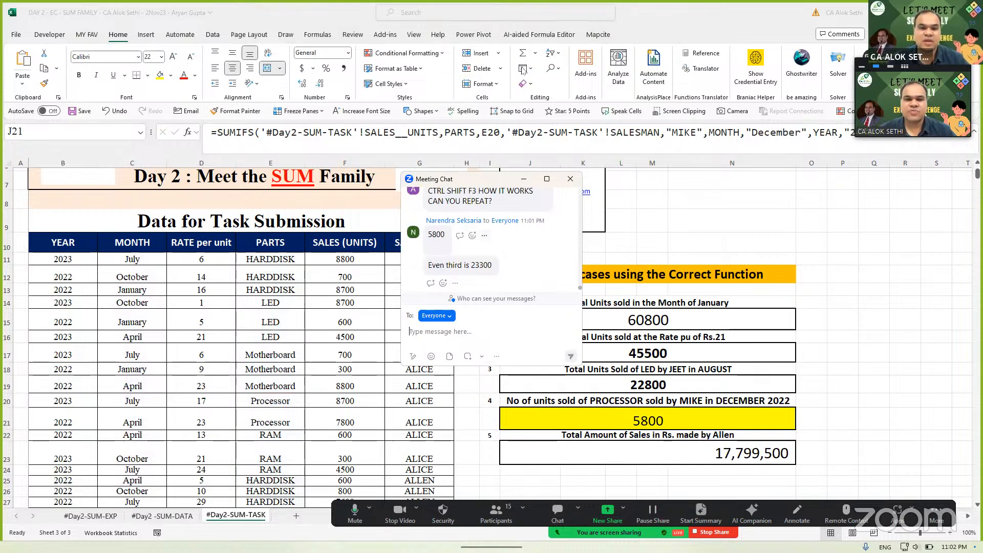
scroll(491, 248, "up", 5)
scroll(491, 248, "down", 2)
scroll(491, 249, "down", 2)
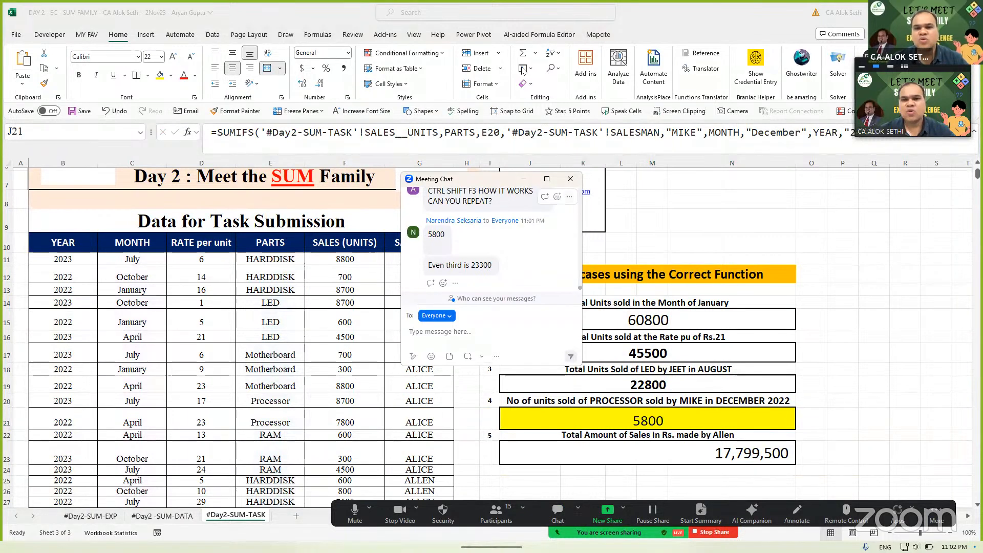
left_click(620, 384)
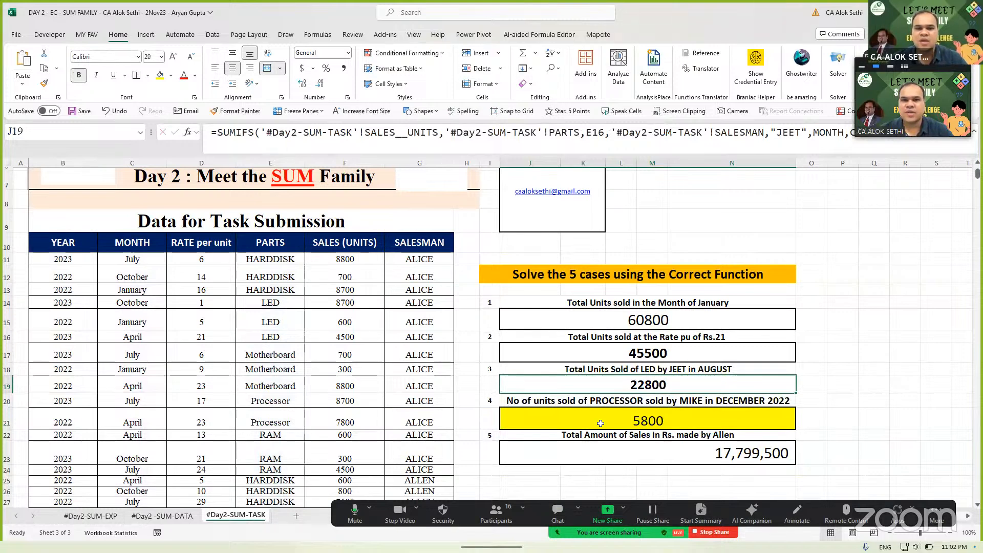
- Review the Case 3 answer's formula without changing it
double_click(590, 386)
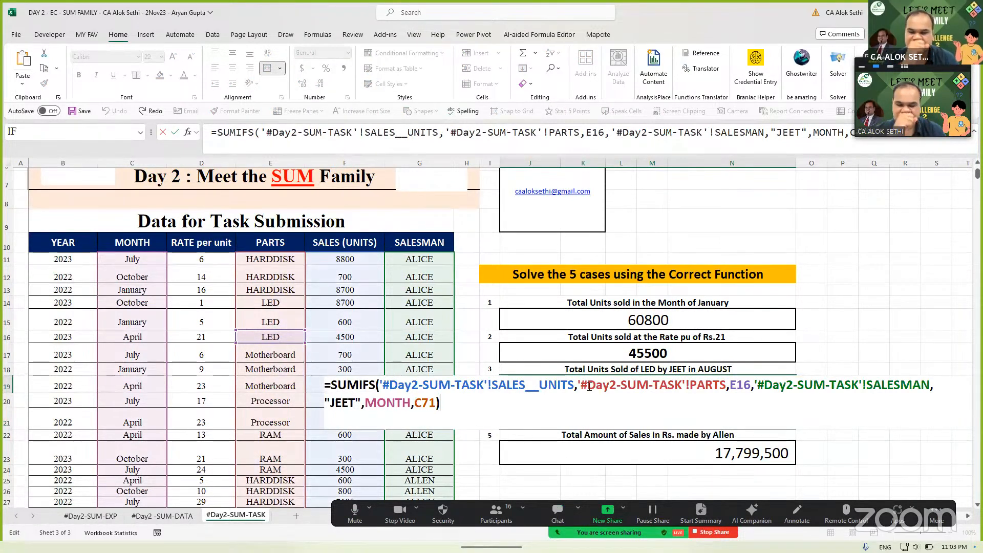
key("Escape")
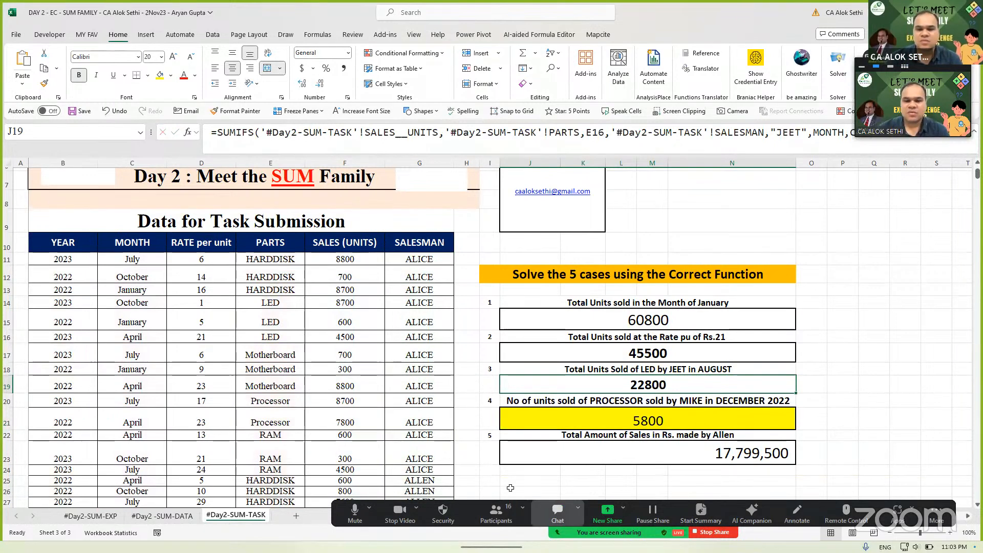
left_click(558, 512)
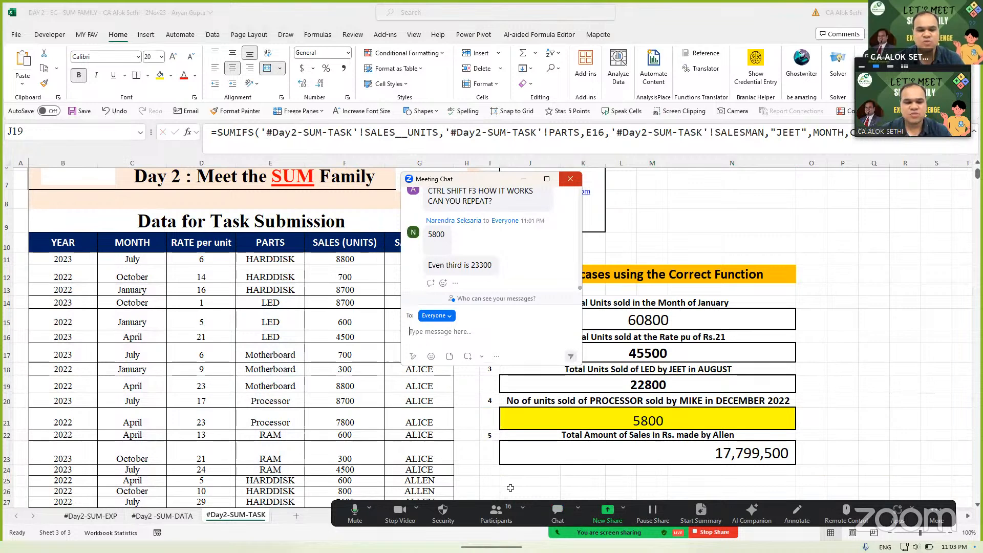
left_click(570, 178)
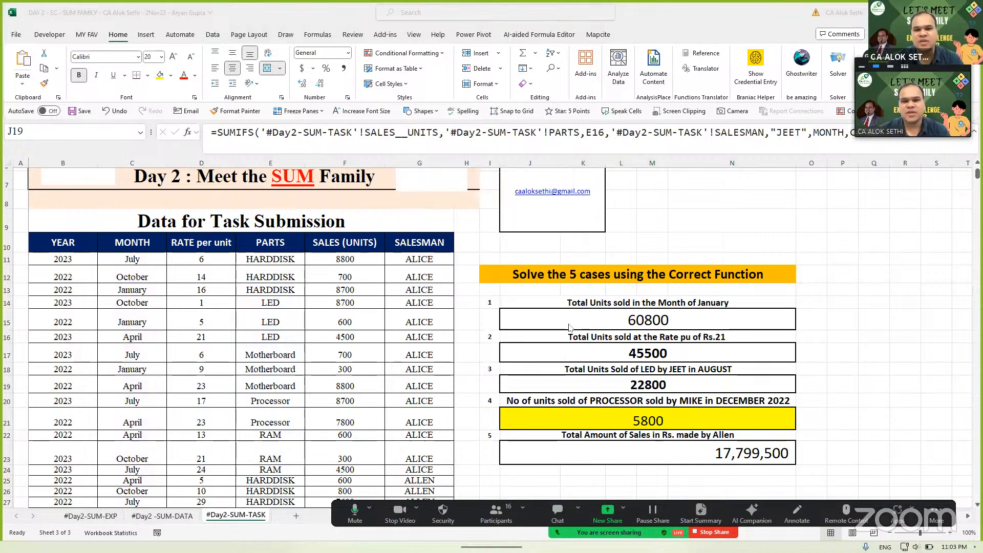
left_click(572, 379)
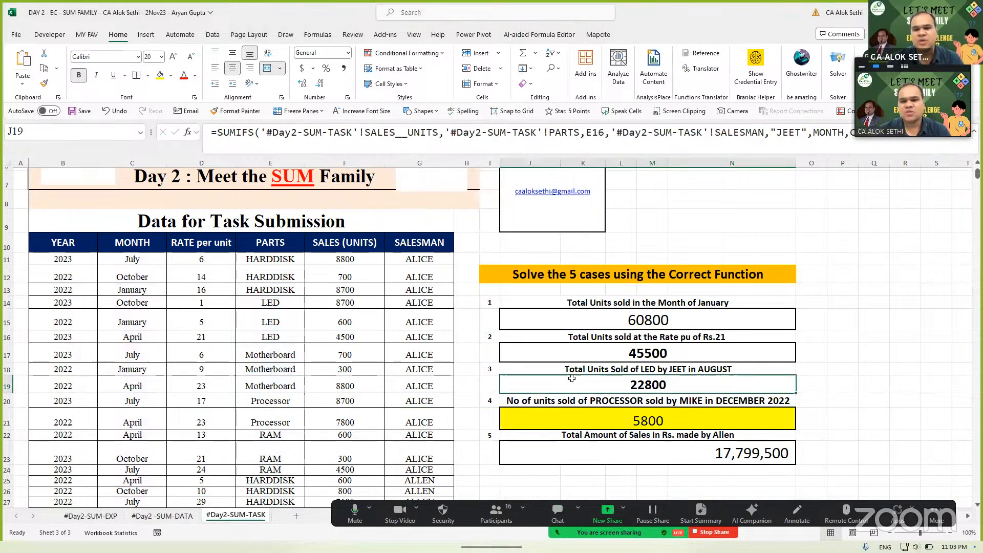
left_click(548, 455)
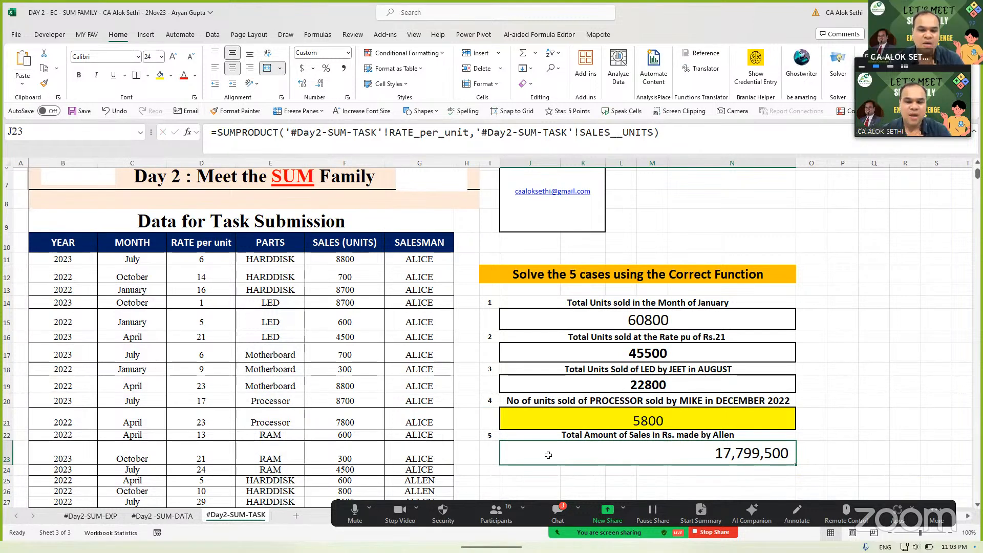
left_click(541, 378)
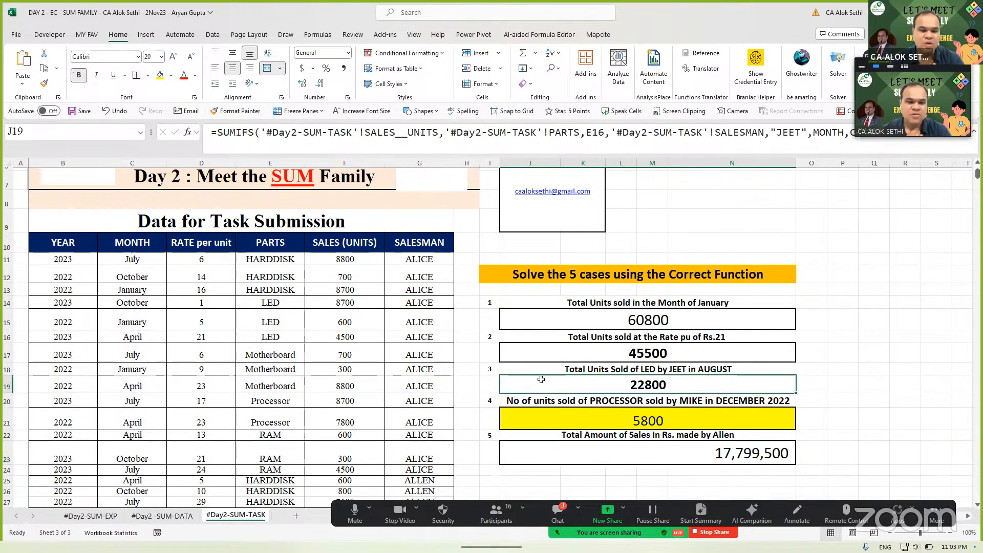
double_click(541, 378)
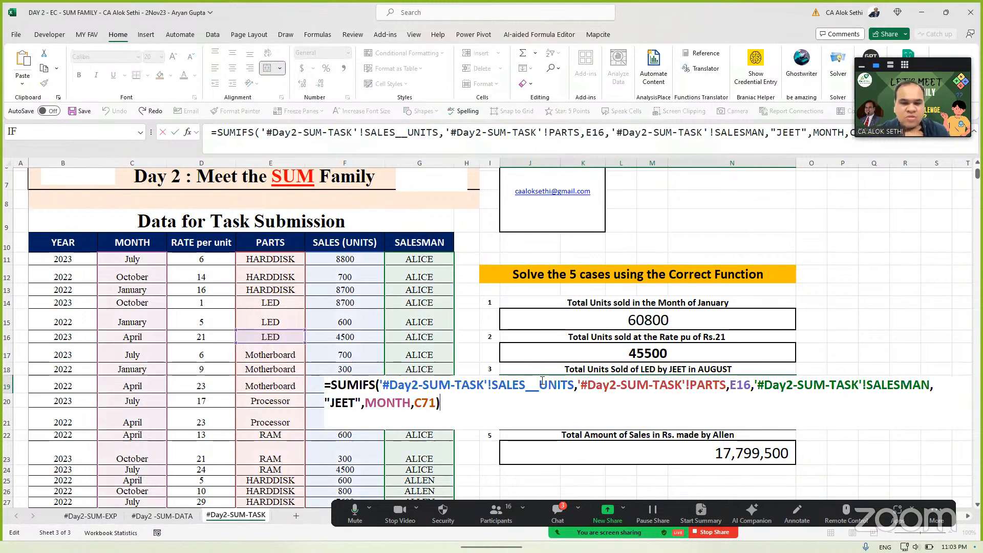
key("Escape")
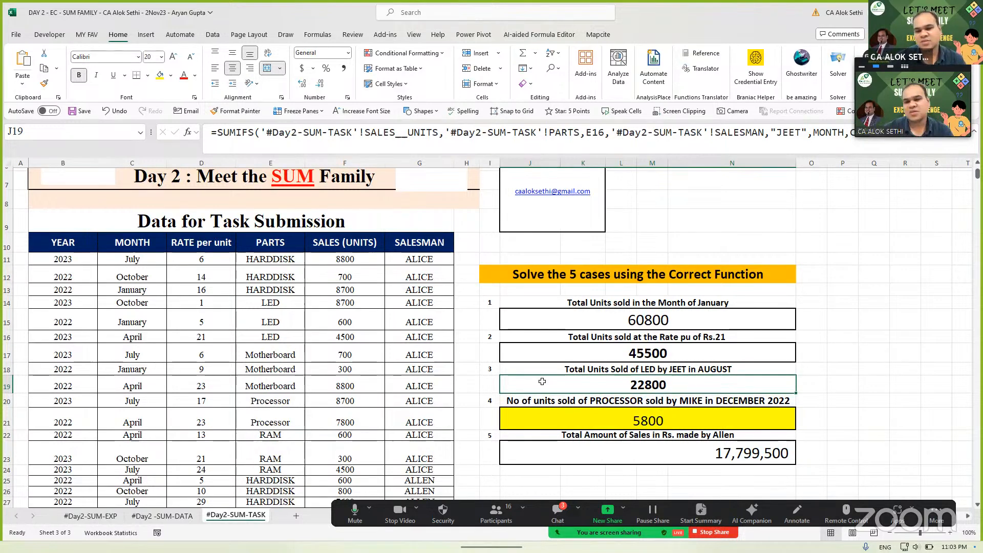
- Inspect Case 5's SUMPRODUCT of rate per unit and sales units totalling 17,799,500
left_click(559, 454)
scroll(560, 454, "down", 3)
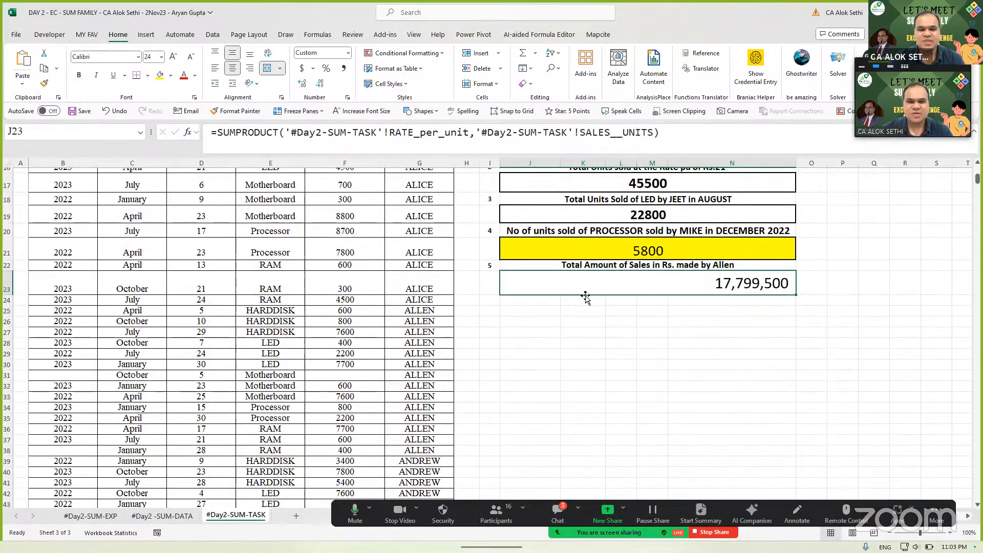
key("F2")
key("Escape")
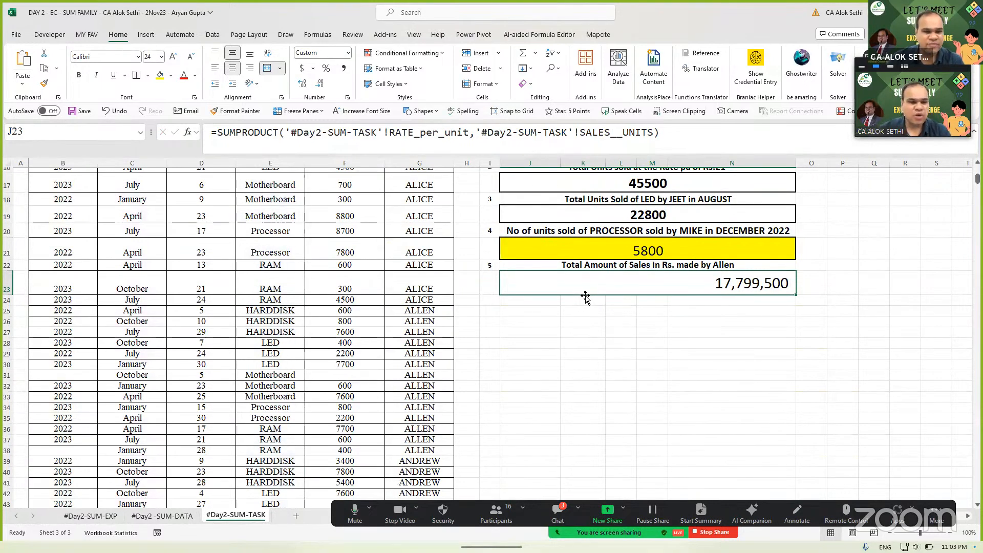
scroll(403, 324, "up", 3)
scroll(404, 324, "down", 1)
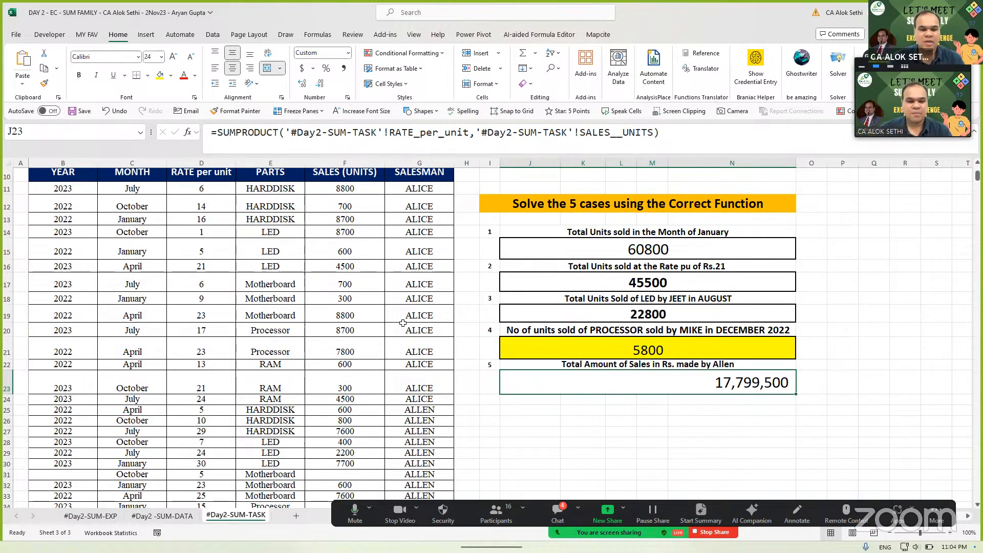
- Add SALESMAN="ALLEN" as a third argument to Case 5's SUMPRODUCT
key("F2")
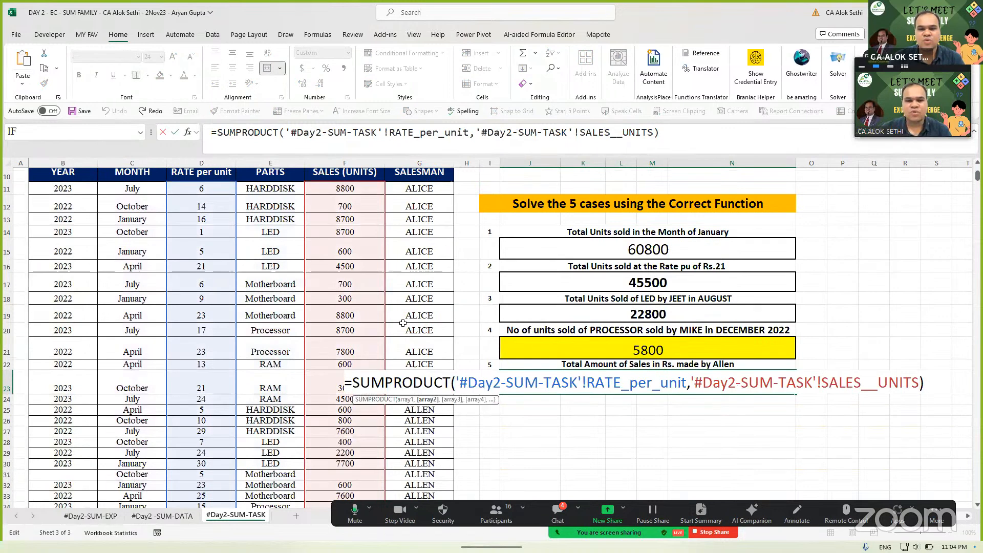
type(",")
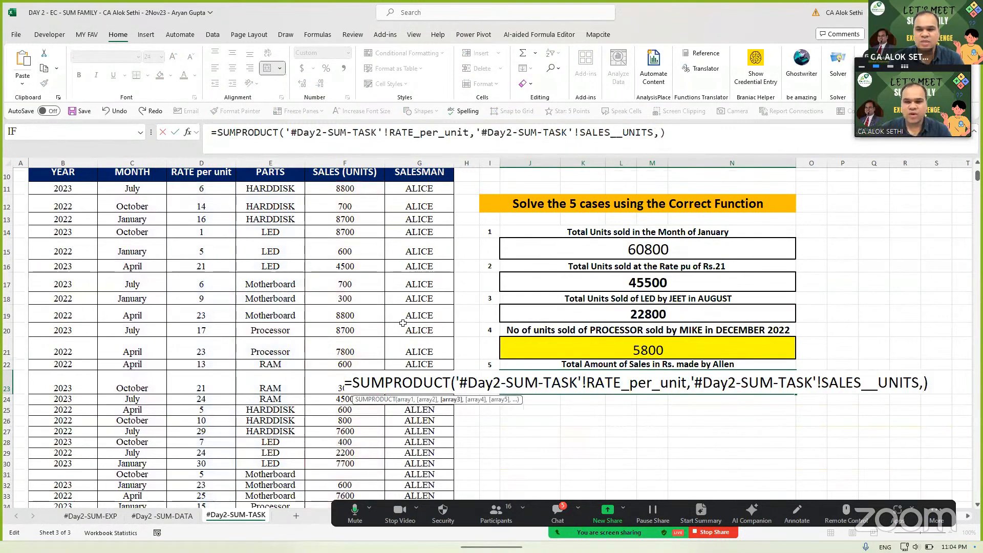
type("sales")
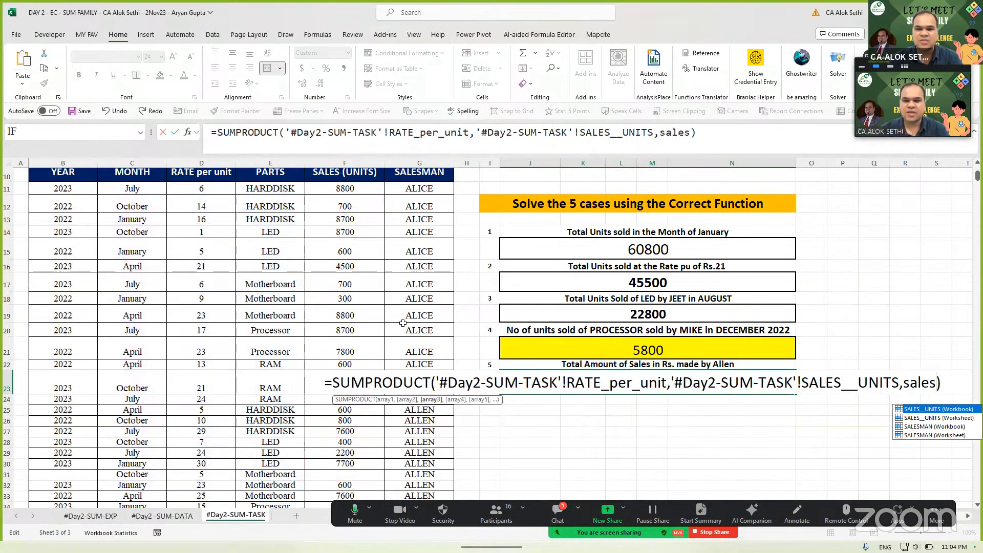
key("Down")
key("Down")
key("Down")
key("Tab")
type("=\"")
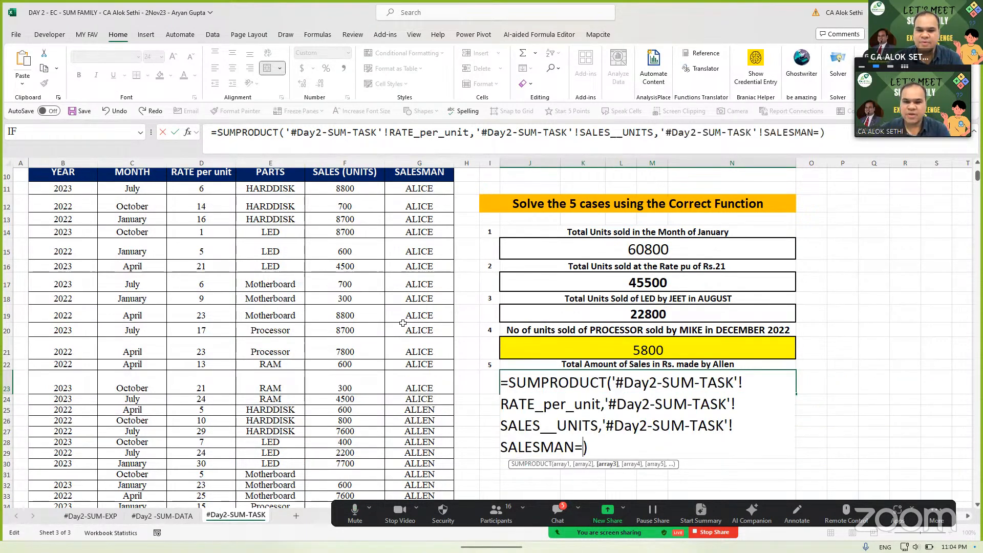
key("Caps_Lock")
type("ALLEN\"")
key("Return")
key("Up")
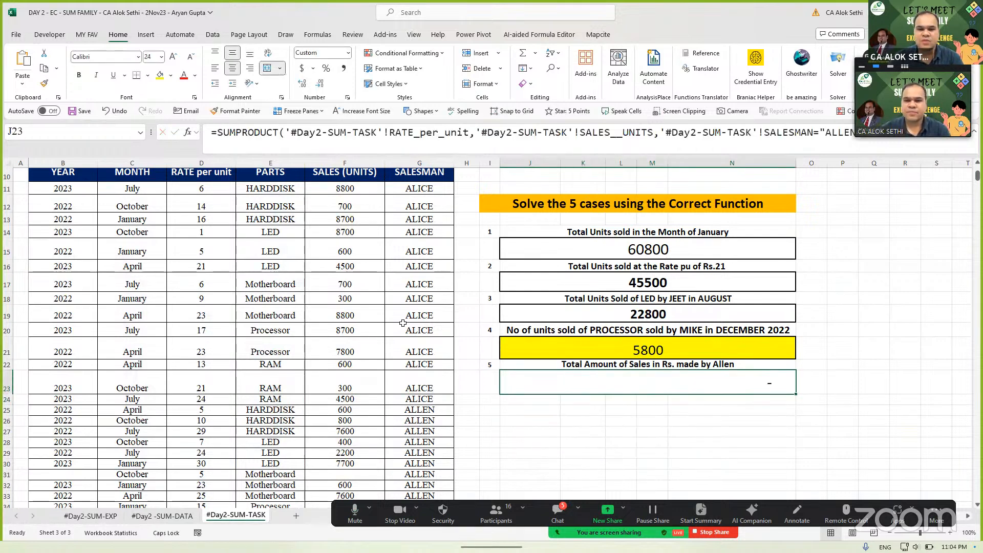
- Wrap the ALLEN condition in --( ) so Case 5 returns 954,500
key("F2")
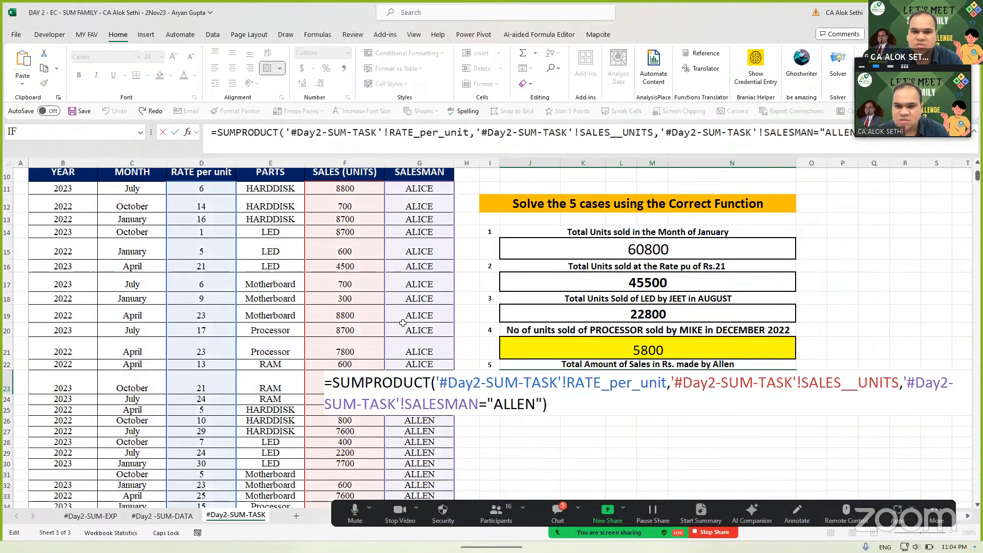
key("Left")
key("Left")
key("Left")
key("Left")
key("Left")
key("Left")
key("Left")
key("Left")
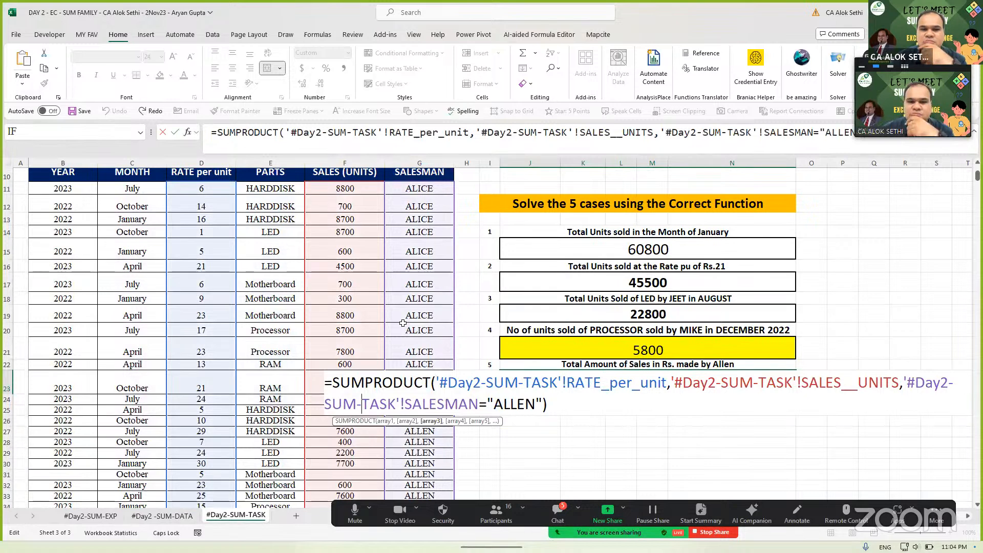
key("Right")
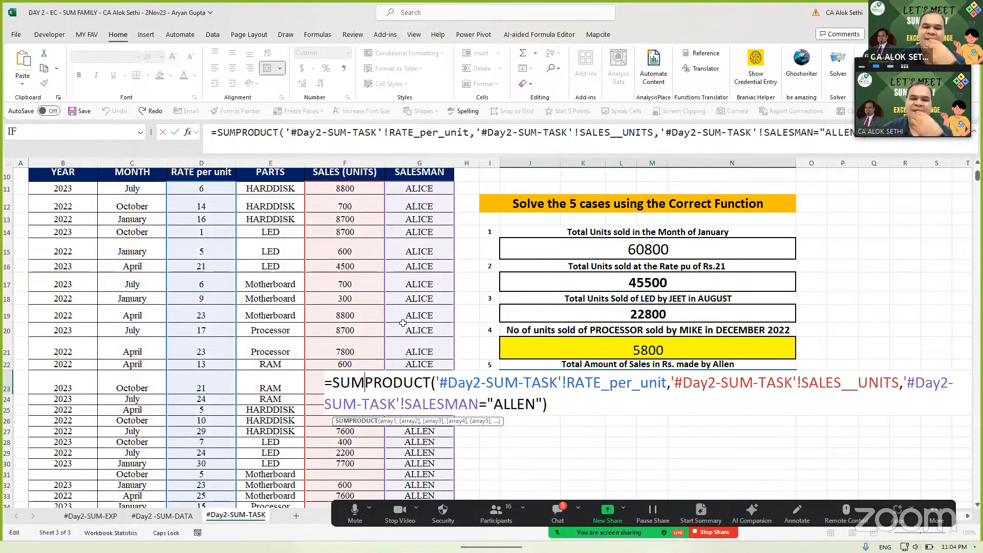
key("Right")
key("Right")
key("Right")
key("Right")
key("Right")
key("Right")
key("Right")
key("Right")
key("Right")
key("Right")
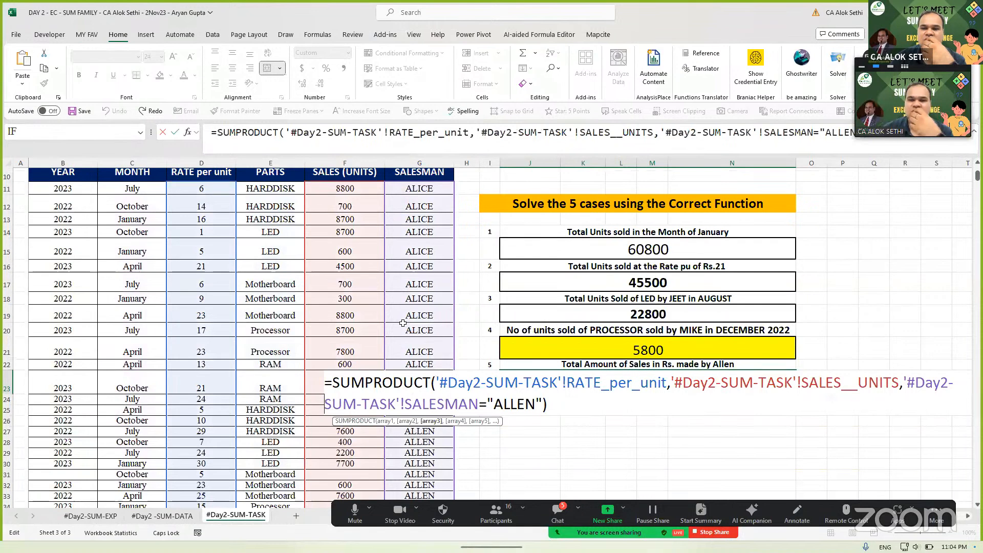
key("Left")
key("Left")
key("Left")
key("Left")
key("Left")
key("Left")
type("--")
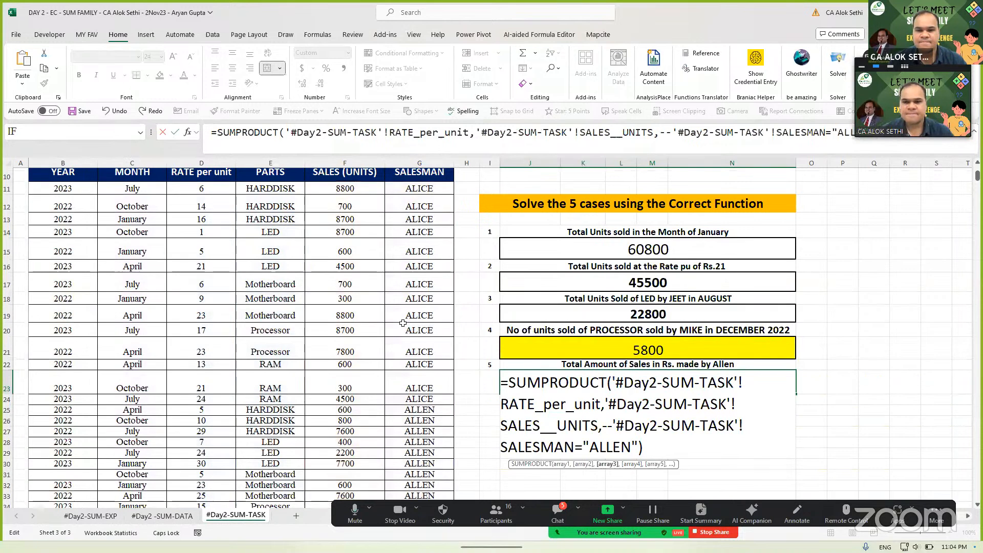
type("(")
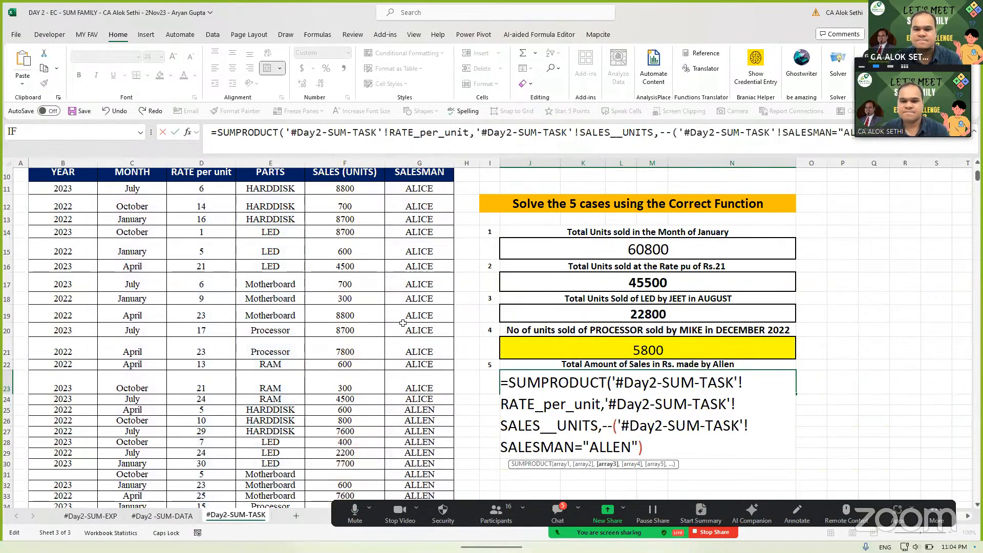
type(")")
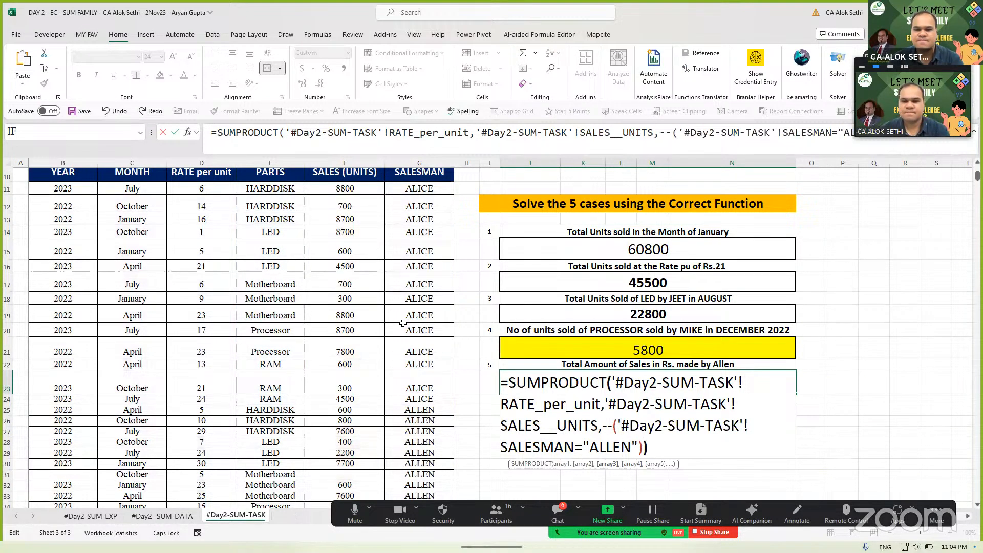
key("Return")
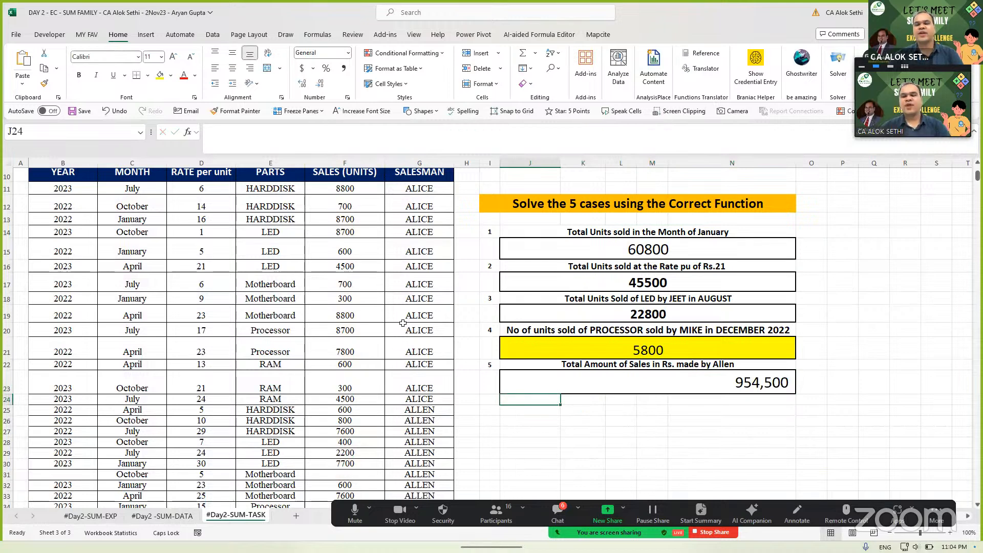
key("Up")
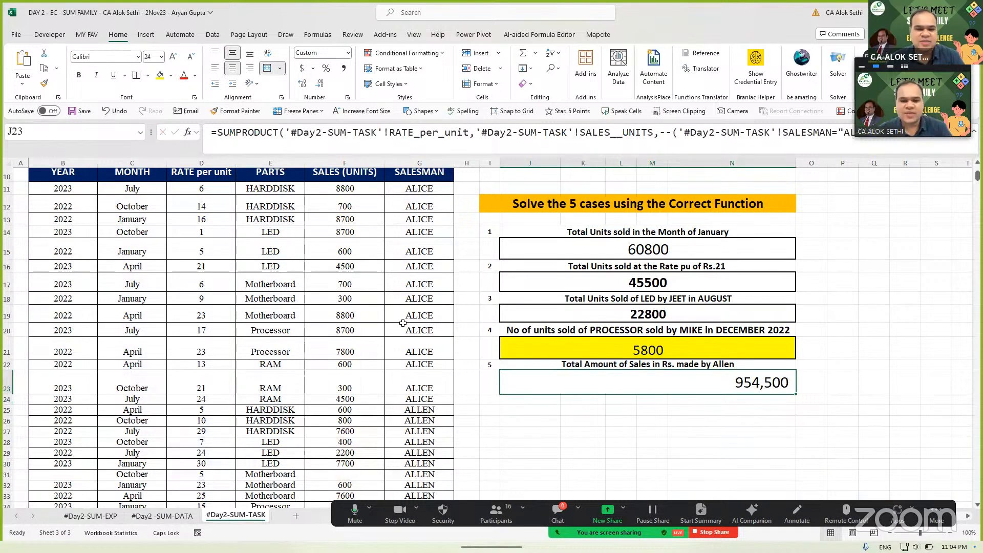
key("F2")
key("Escape")
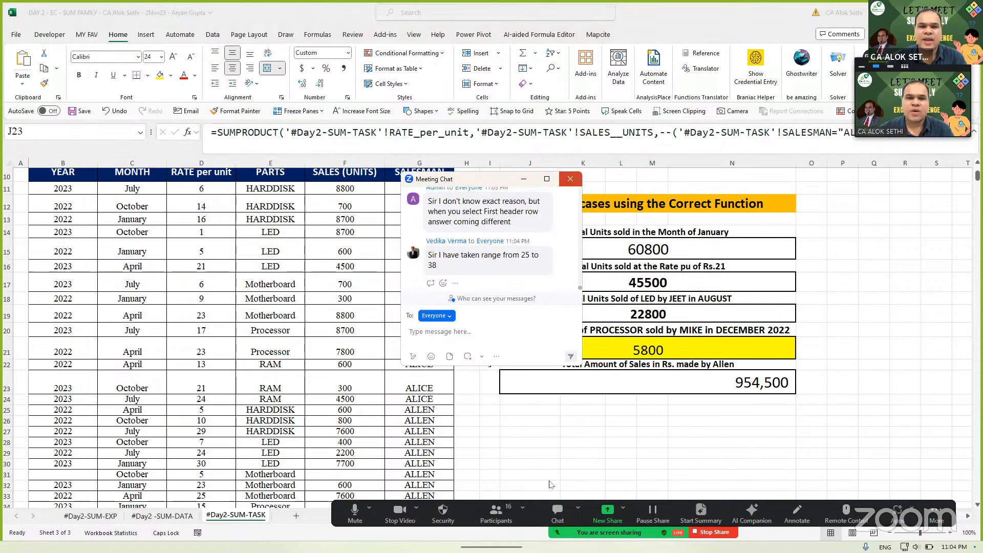
- Filter the SALESMAN column to show only ALLEN's rows
left_click(570, 179)
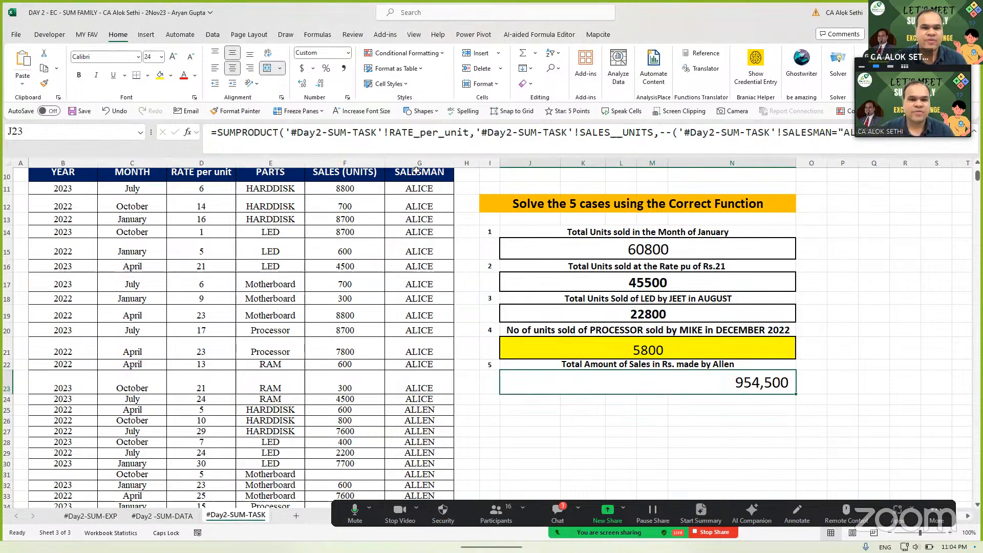
left_click(417, 170)
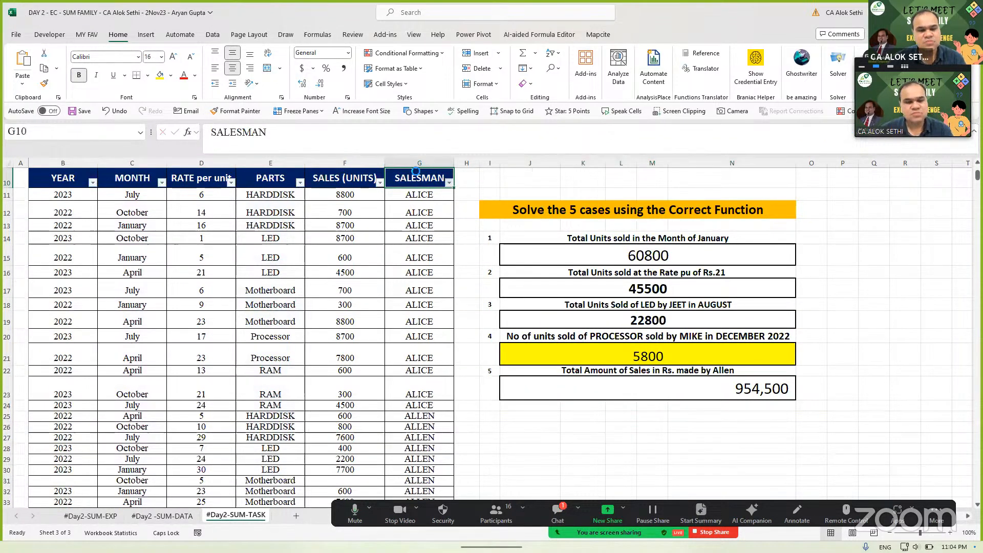
key("alt+Down")
key("Down")
key("Down")
key("Escape")
key("Down")
key("Down")
key("Down")
key("Down")
key("Down")
key("Up")
key("Up")
key("Up")
key("Up")
key("Up")
key("alt+Down")
key("Down")
key("Down")
key("Down")
key("Down")
key("Down")
key("Down")
key("Down")
key("Down")
key("Down")
key("Up")
key("space")
key("Down")
key("Down")
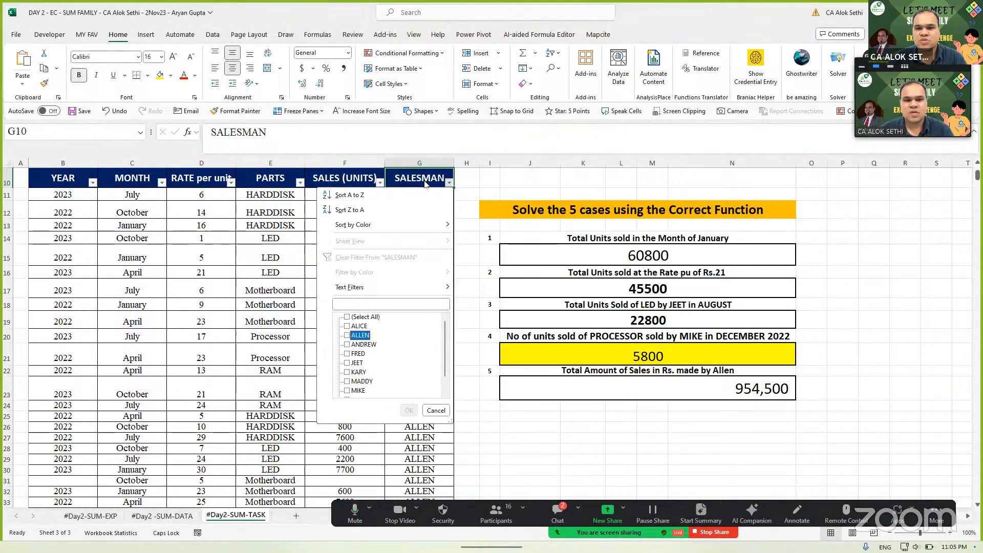
key("space")
key("Return")
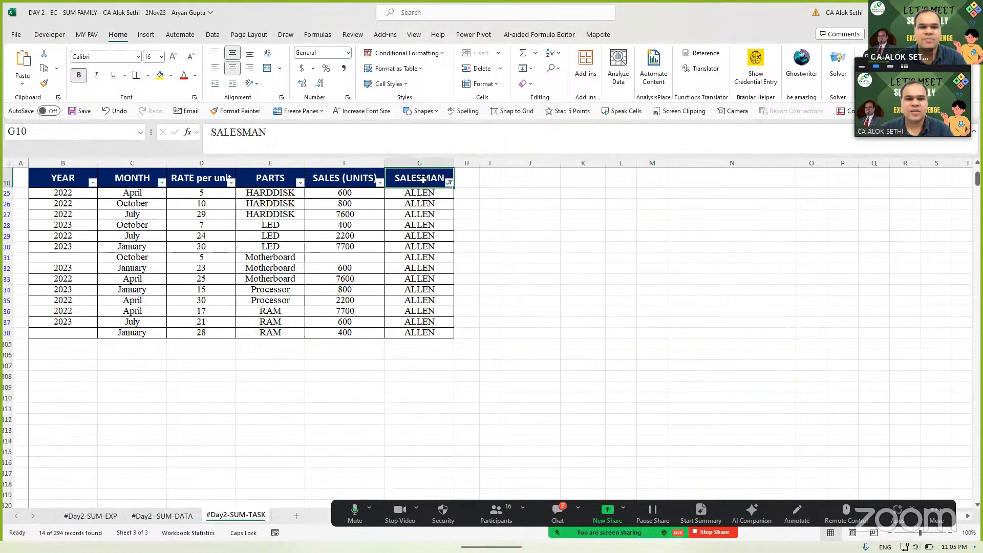
- Select ALLEN's 14 rate values in the filtered table
key("Left")
key("Down")
key("Down")
key("Down")
key("Down")
key("Up")
key("Up")
key("Down")
key("Down")
key("Down")
key("Down")
key("Down")
key("Down")
key("Down")
key("Down")
key("Down")
key("Down")
key("Down")
key("Down")
key("Down")
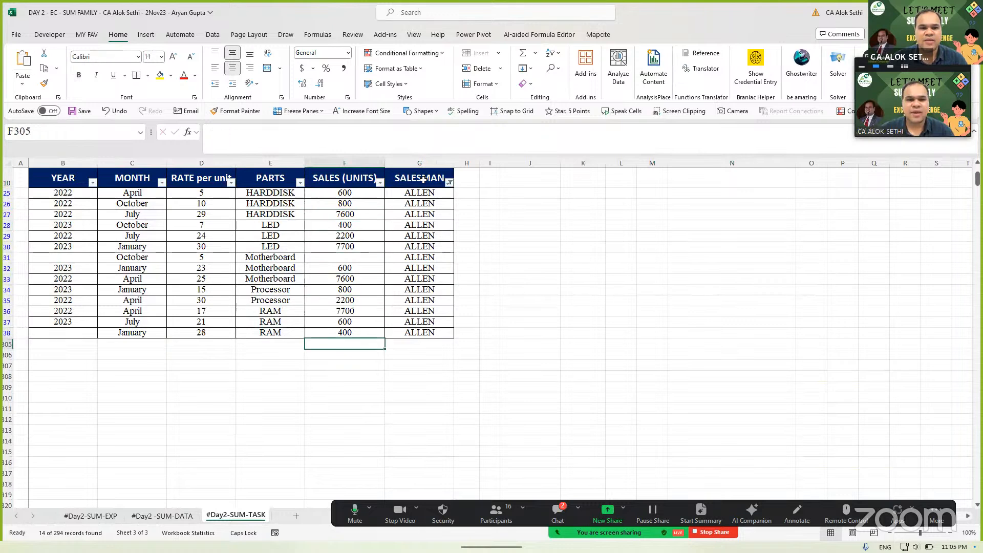
key("Left")
key("Left")
key("Down")
key("Down")
key("Up")
key("Up")
key("Up")
key("Up")
key("Up")
key("Up")
key("Up")
key("Up")
key("Up")
key("Up")
key("Up")
key("Up")
key("Up")
key("Up")
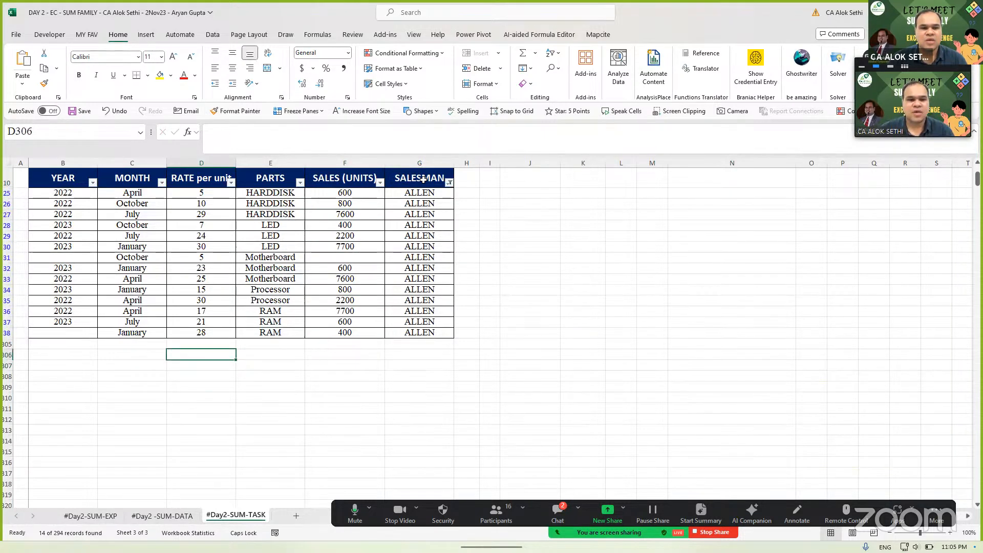
key("Up")
key("Up")
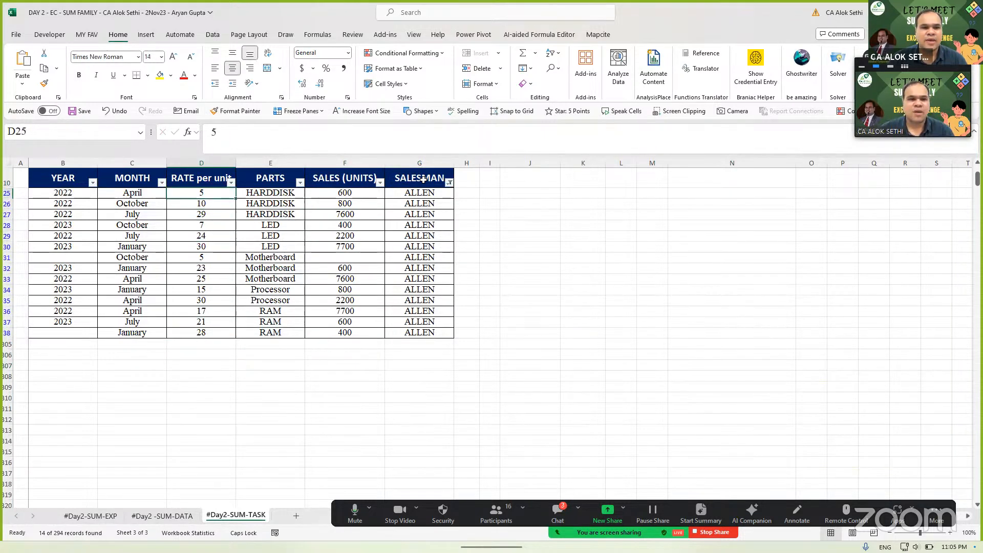
key("shift+Down")
key("shift+Down")
key("shift+Down")
key("shift+Down")
key("shift+Down")
key("shift+Down")
key("shift+Down")
key("shift+Down")
key("shift+Down")
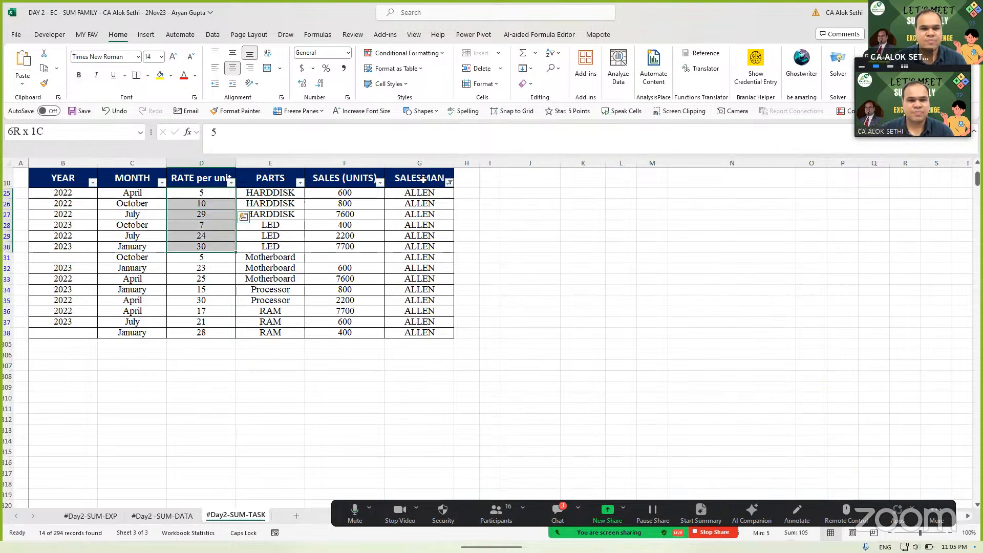
key("shift+Down")
key("shift+Down")
key("shift+Down")
key("shift+Down")
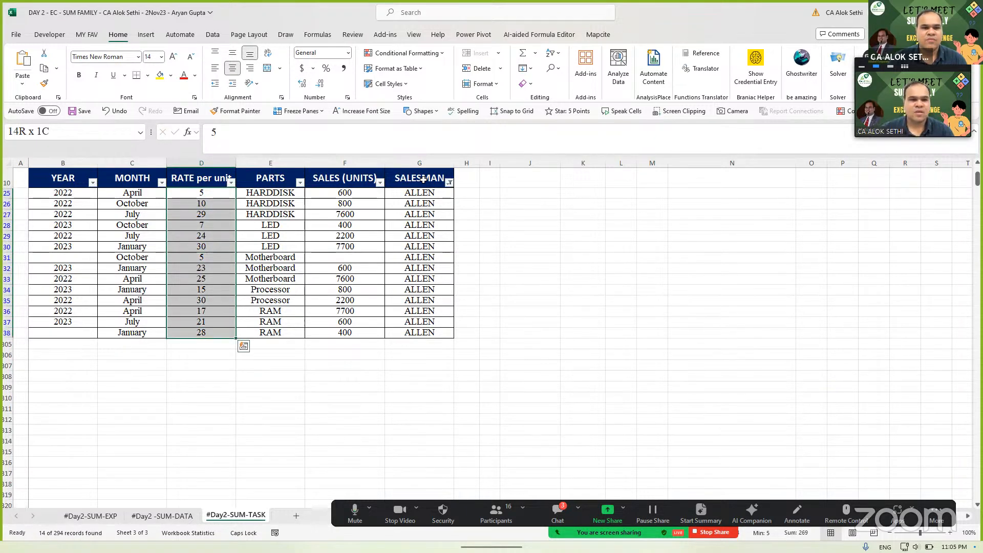
- Select ALLEN's sales units together with the rates and copy them
left_click(361, 194)
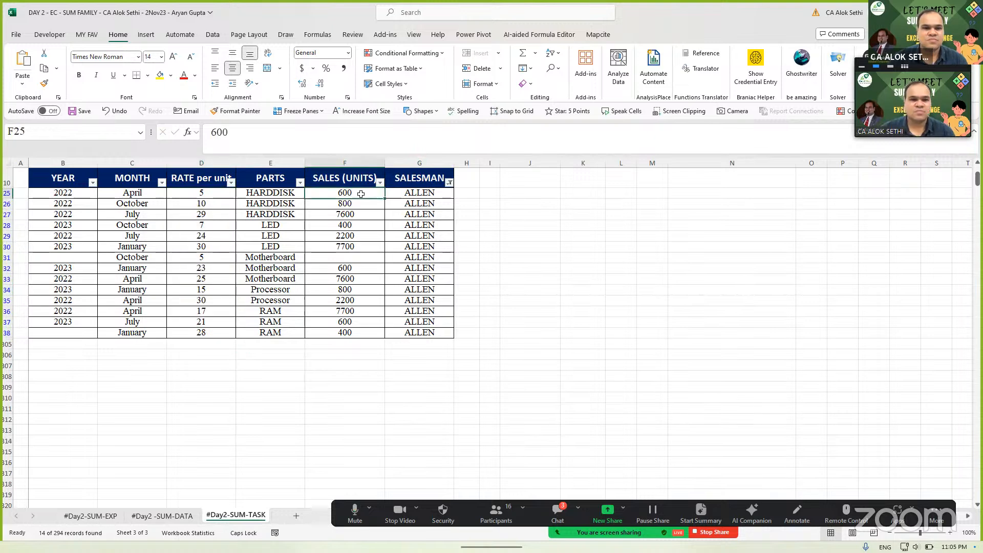
key("shift+Down")
key("shift+Down")
key("shift+Down")
key("shift+Down")
key("shift+Down")
key("shift+Down")
key("shift+Down")
key("shift+Down")
key("shift+Down")
key("shift+Down")
key("shift+Down")
key("shift+Down")
key("shift+Down")
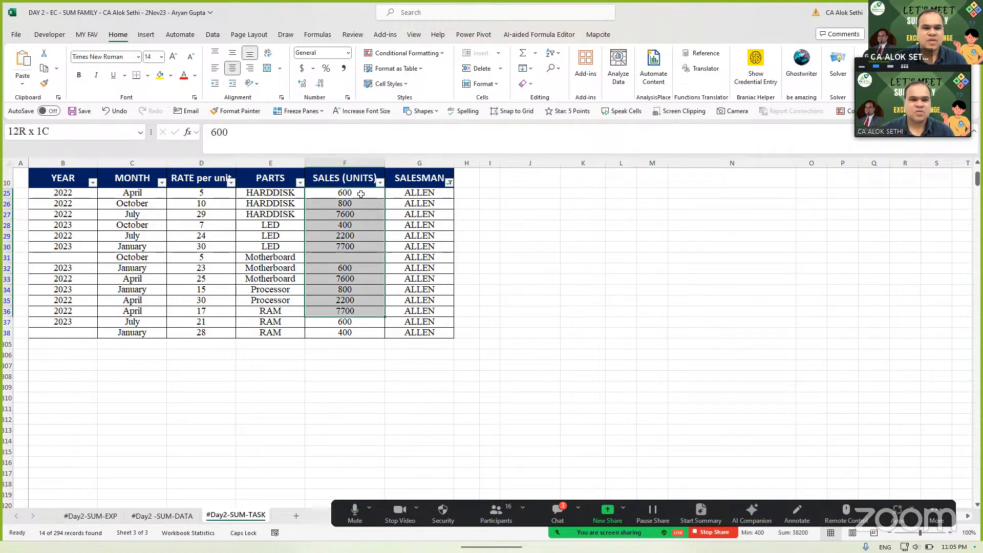
left_click(207, 194, "ctrl")
key("ctrl+shift+Down")
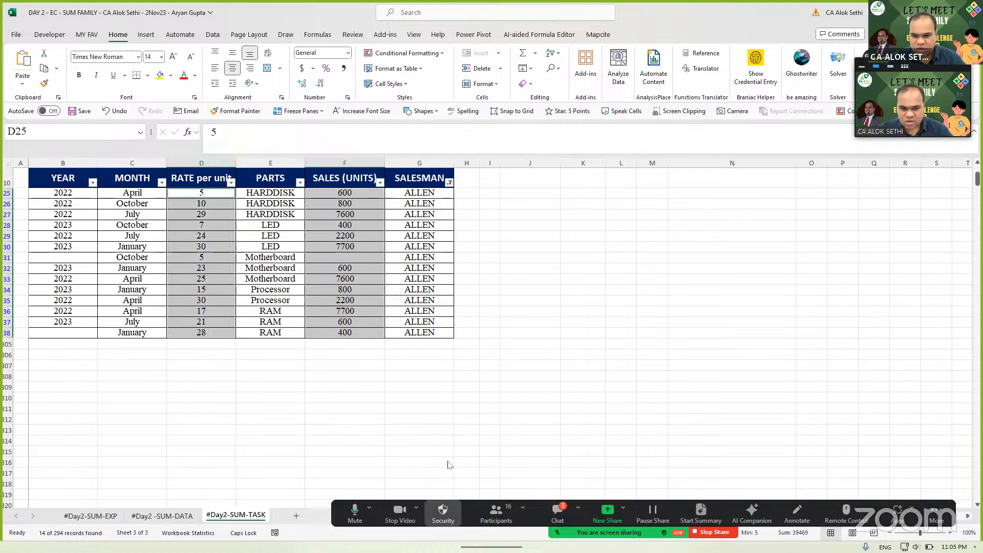
left_click_drag(457, 516, 448, 465)
mouse_move(486, 536)
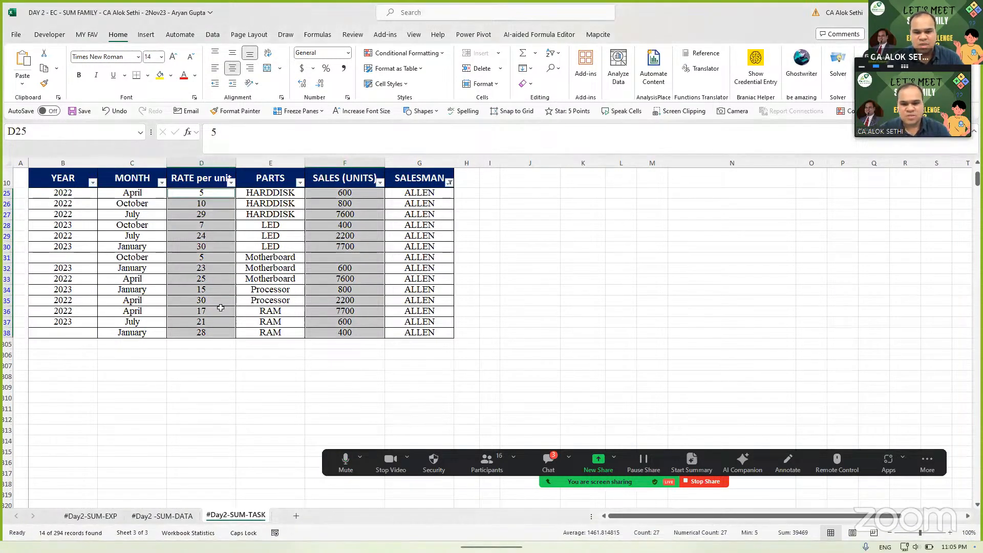
key("ctrl+c")
- Paste ALLEN's rates and sales units below the data at C308:D321
left_click(132, 375)
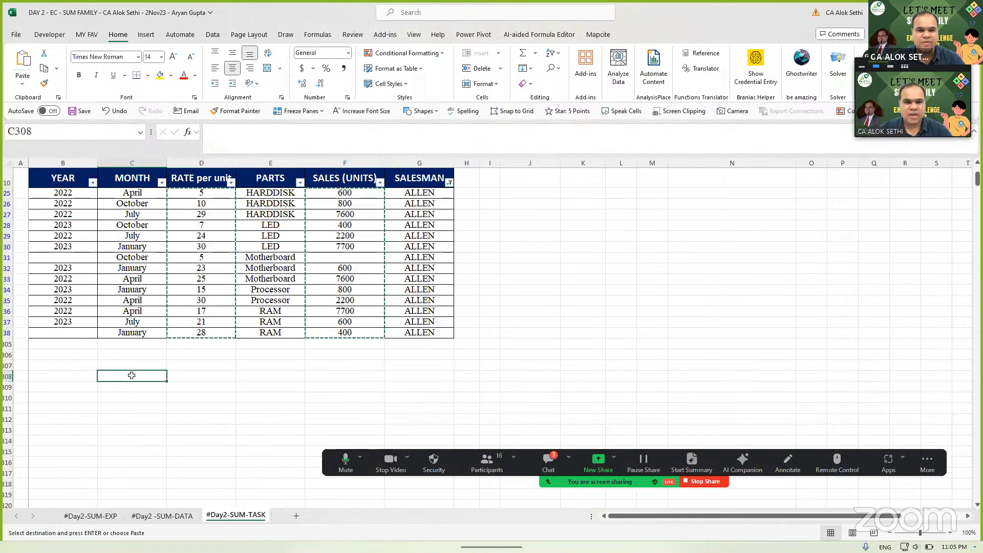
key("ctrl+v")
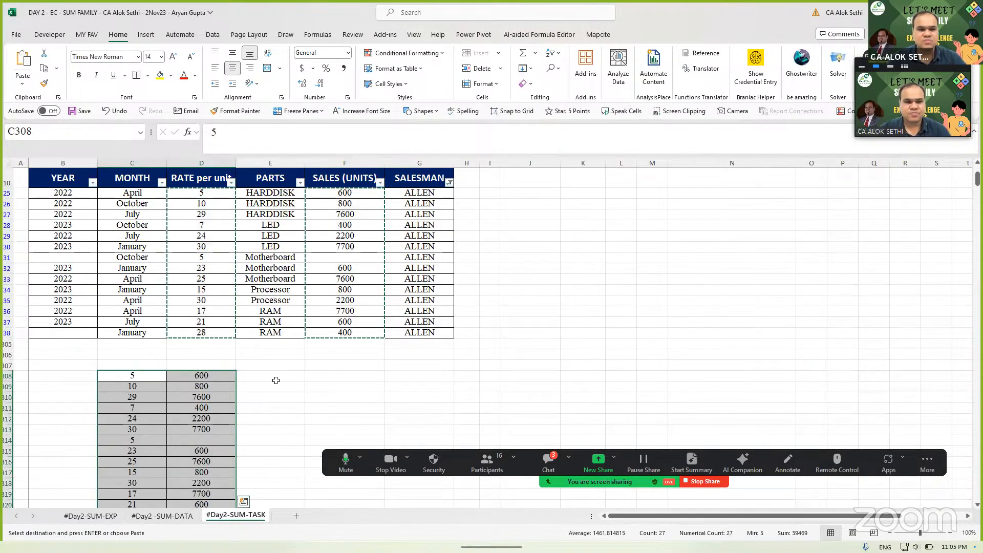
left_click(277, 381)
key("Escape")
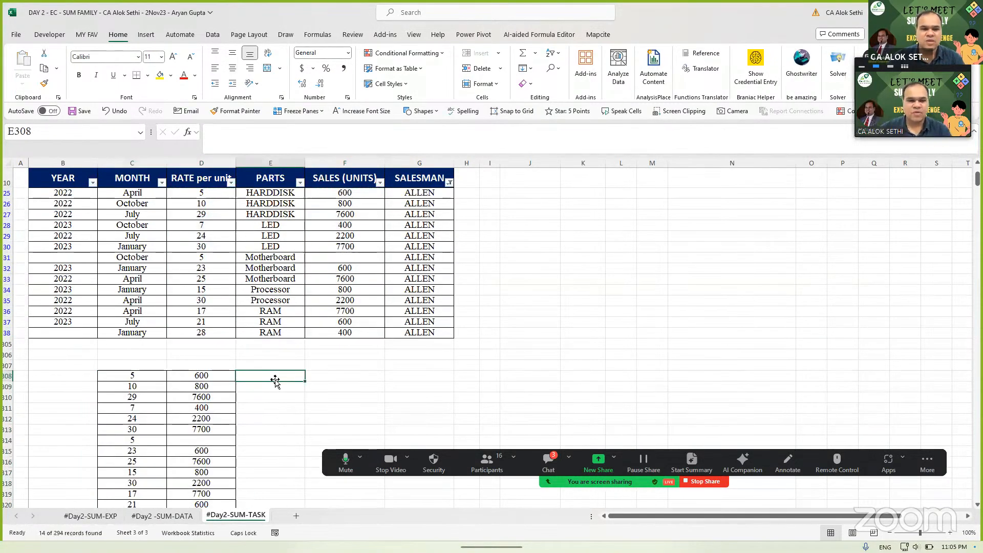
scroll(275, 380, "down", 2)
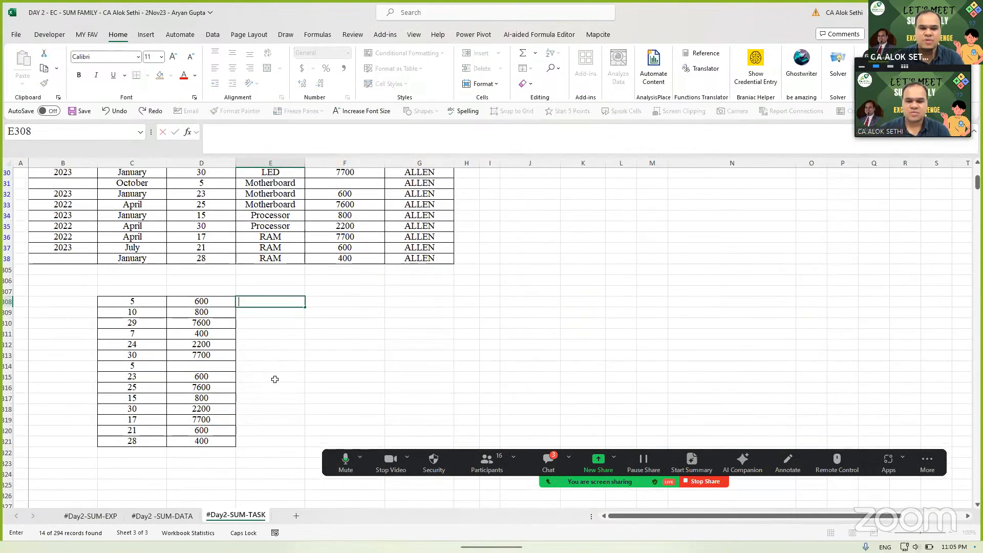
- Enter =SUMPRODUCT(C308:C321,D308:D321) in F308, giving 954500
key("Right")
type("=")
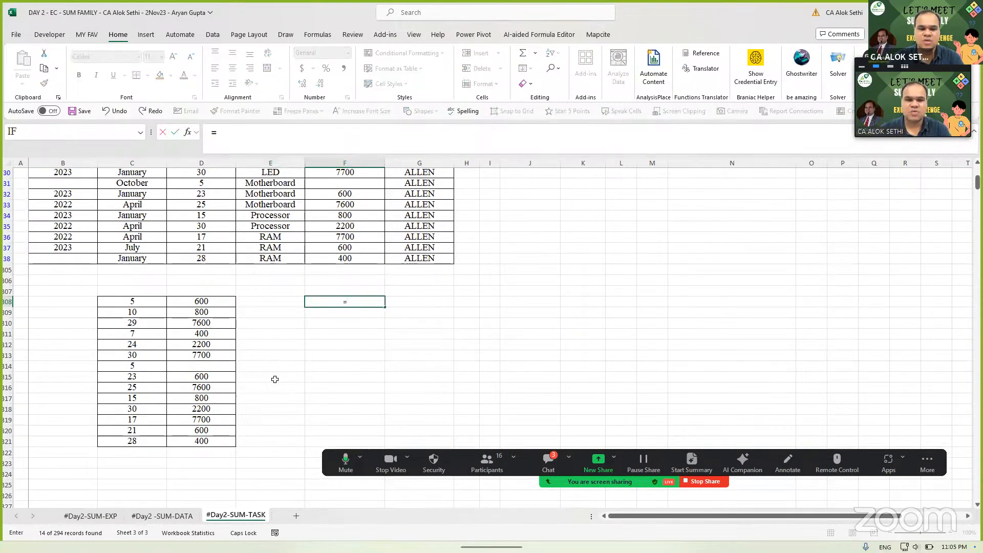
type("SUMPROD")
key("Tab")
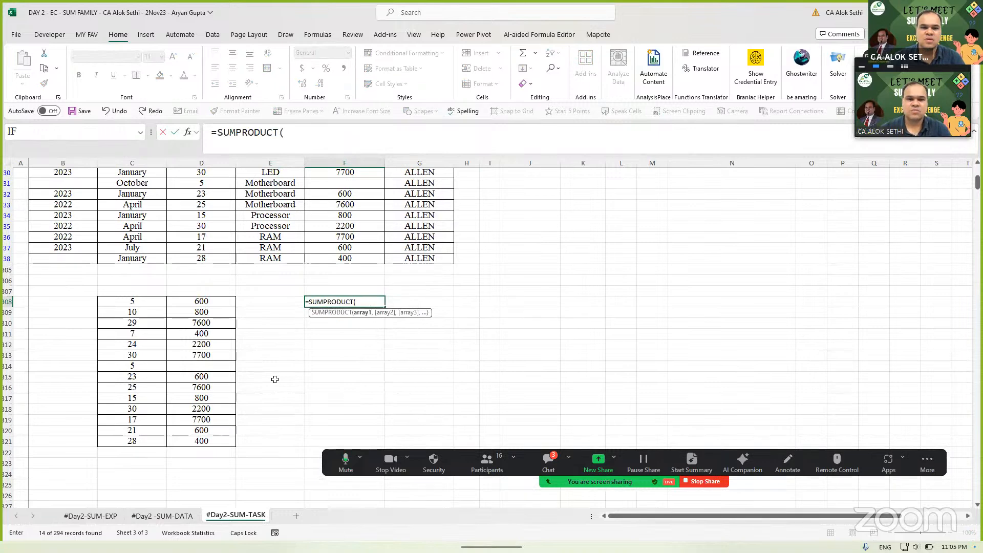
left_click_drag(128, 302, 132, 442)
type(",")
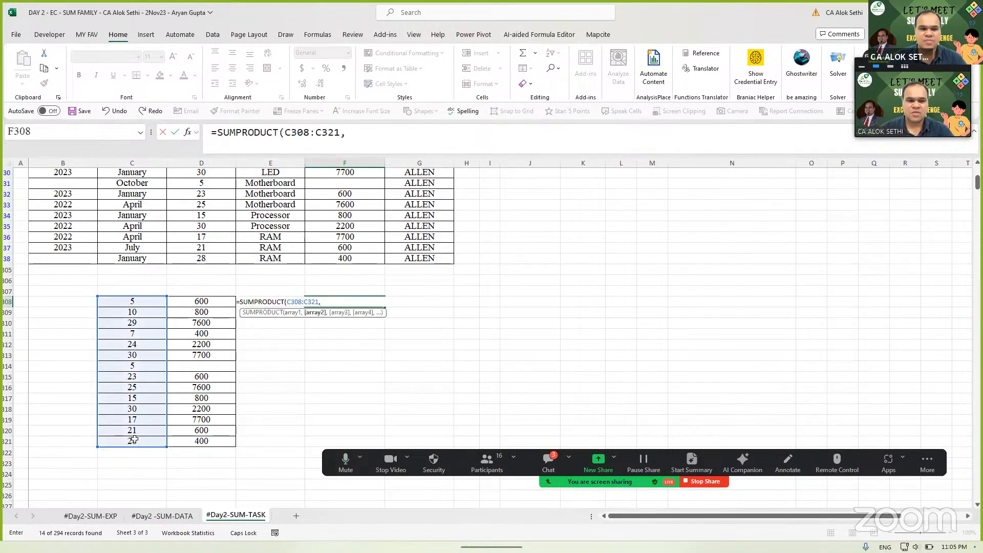
left_click_drag(199, 302, 201, 443)
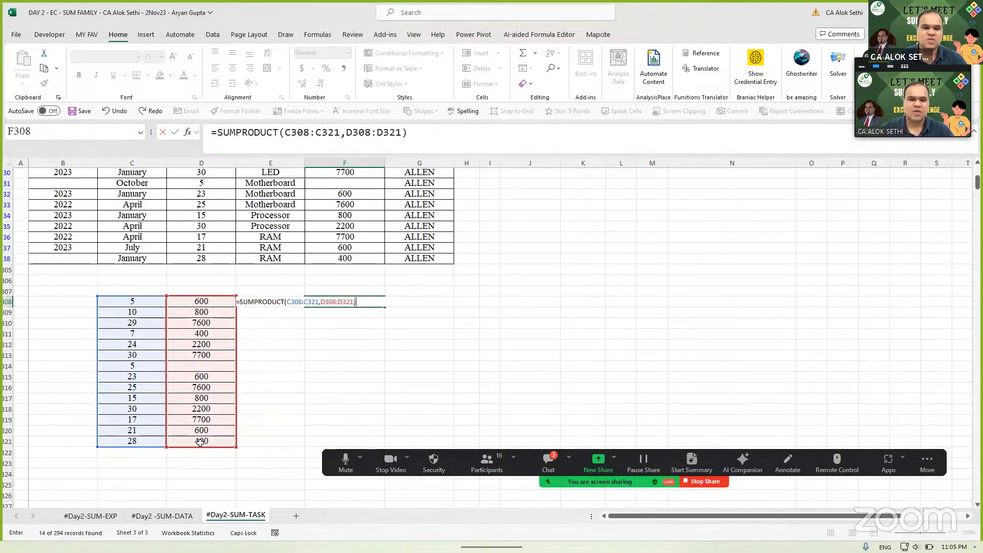
key("Return")
key("Up")
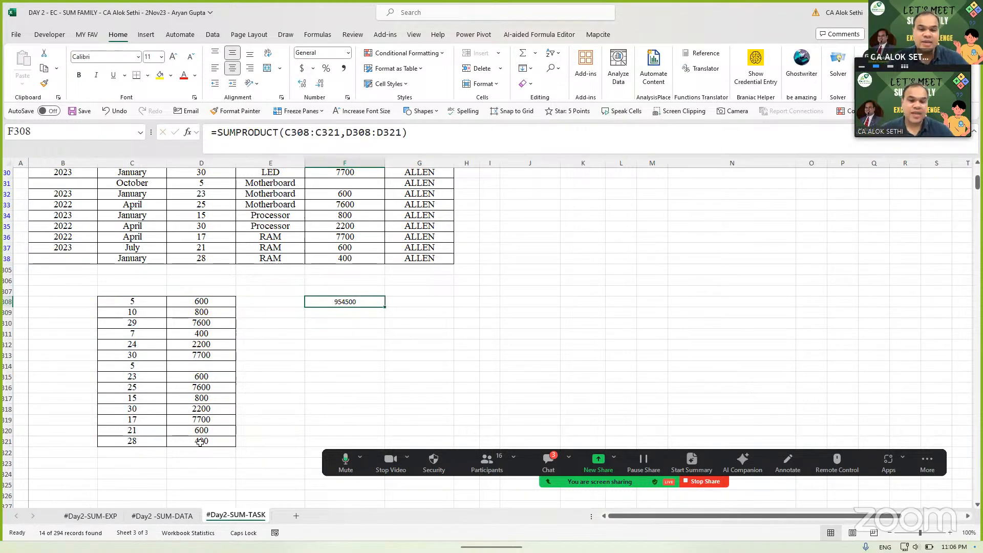
- Enlarge the 954500 result to font size 18 and make it bold
left_click(173, 58)
left_click(174, 58)
left_click(173, 58)
left_click(174, 58)
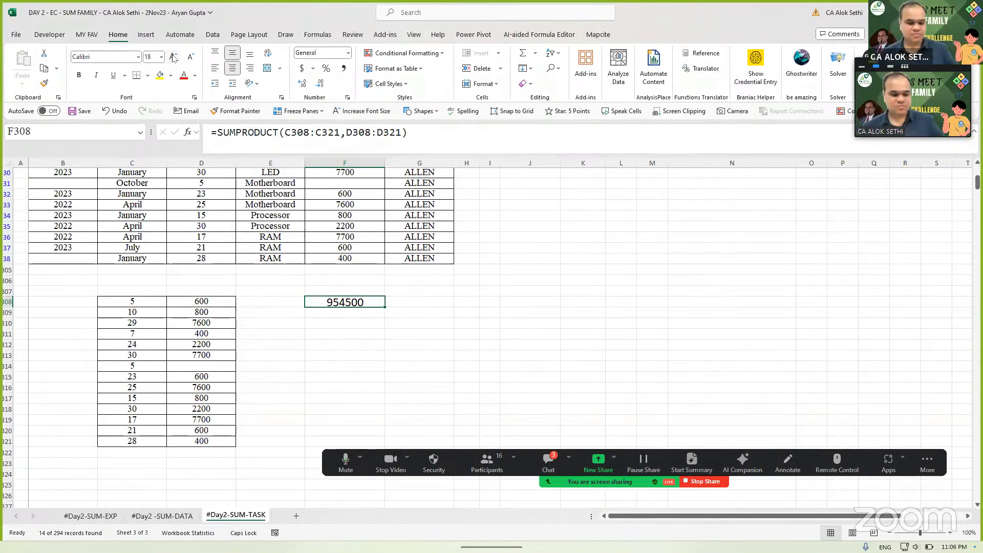
key("ctrl+b")
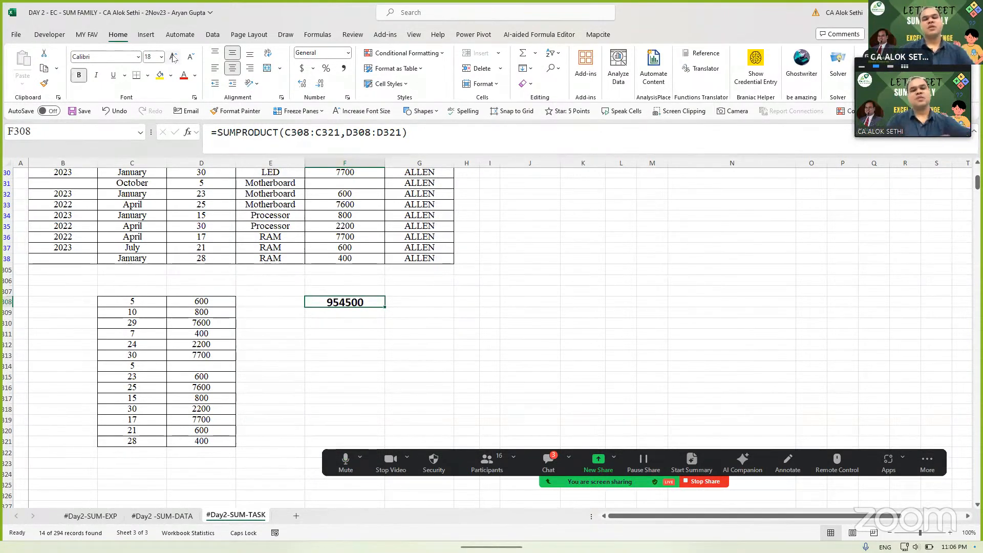
key("F2")
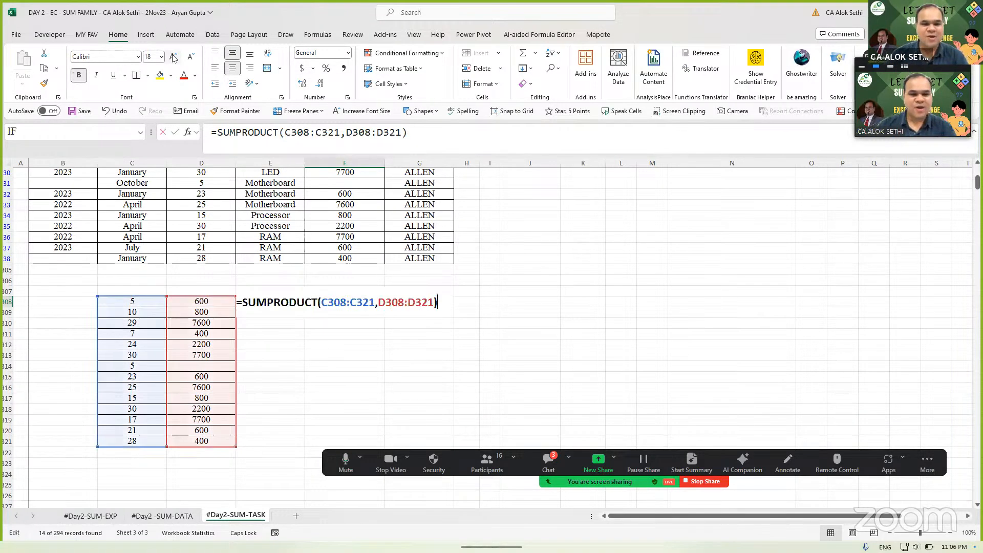
key("Escape")
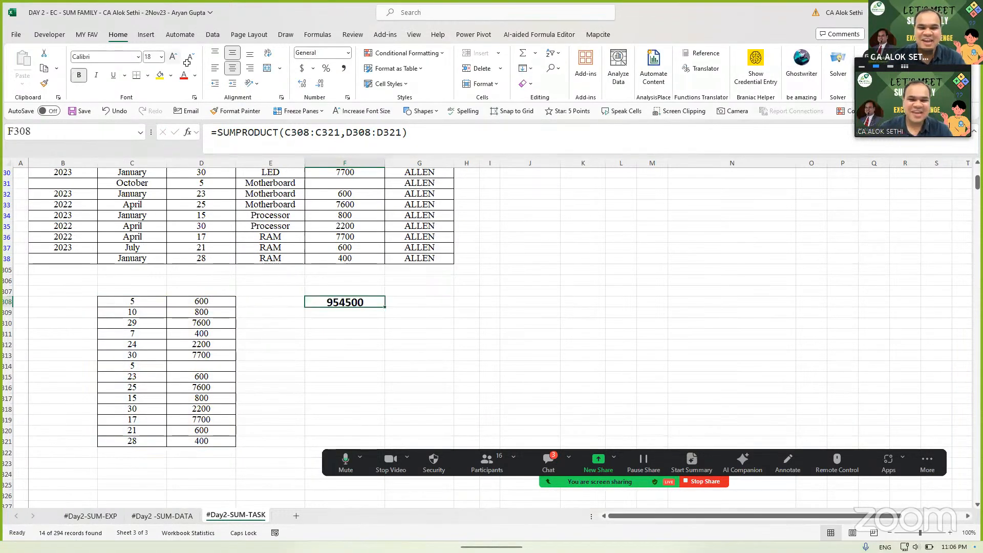
left_click(548, 462)
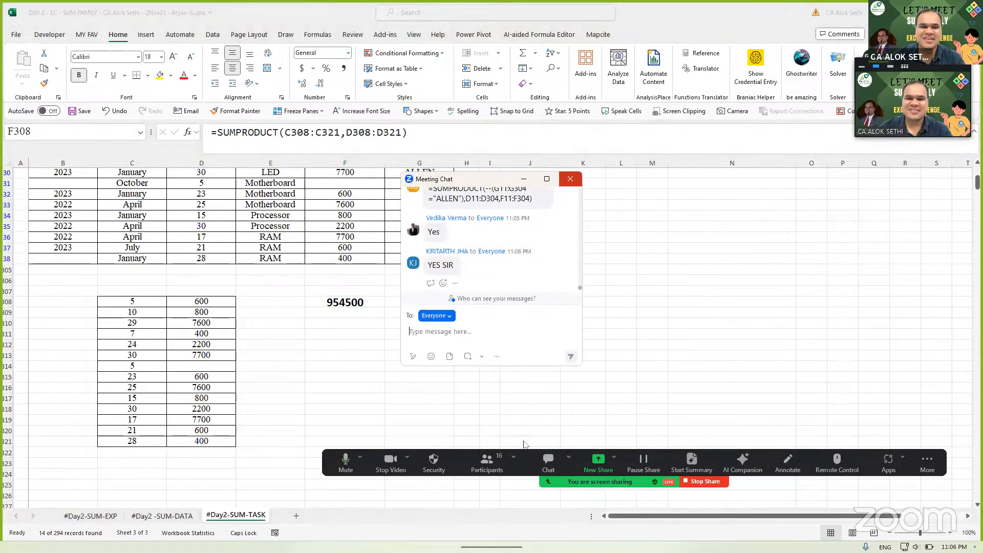
left_click(570, 179)
scroll(563, 287, "up", 5)
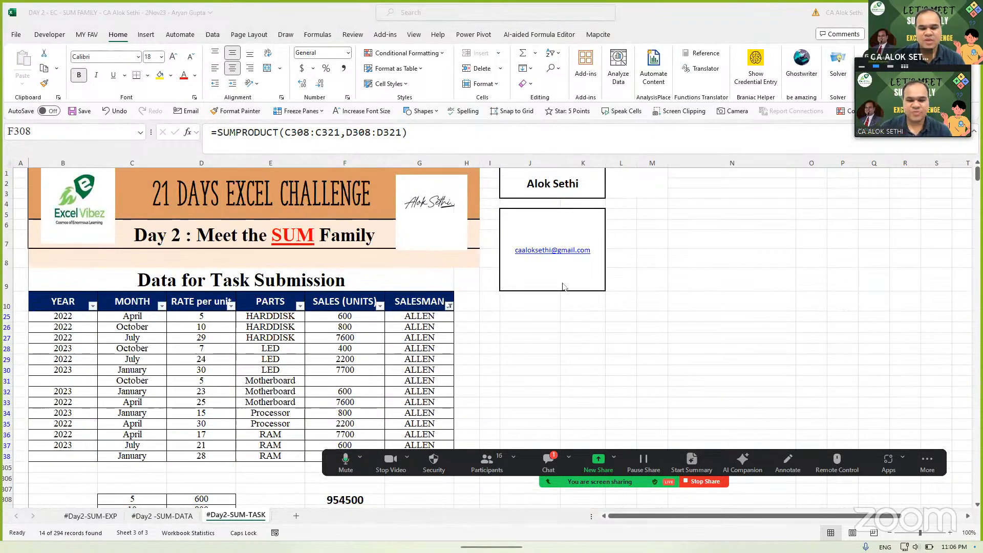
- Clear the ALLEN AutoFilter so all data rows show, and select Case 5's answer cell
key("ctrl+shift+l")
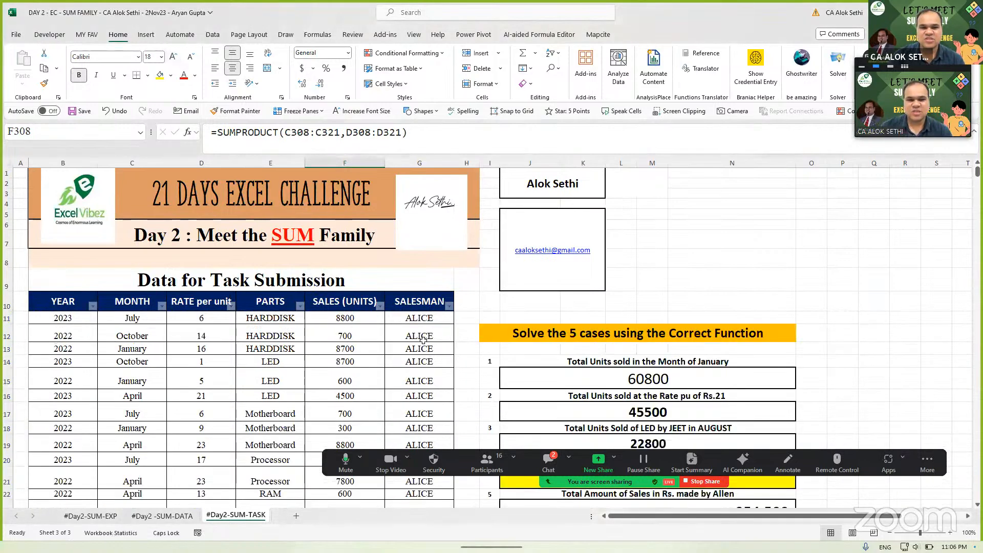
scroll(423, 340, "down", 3)
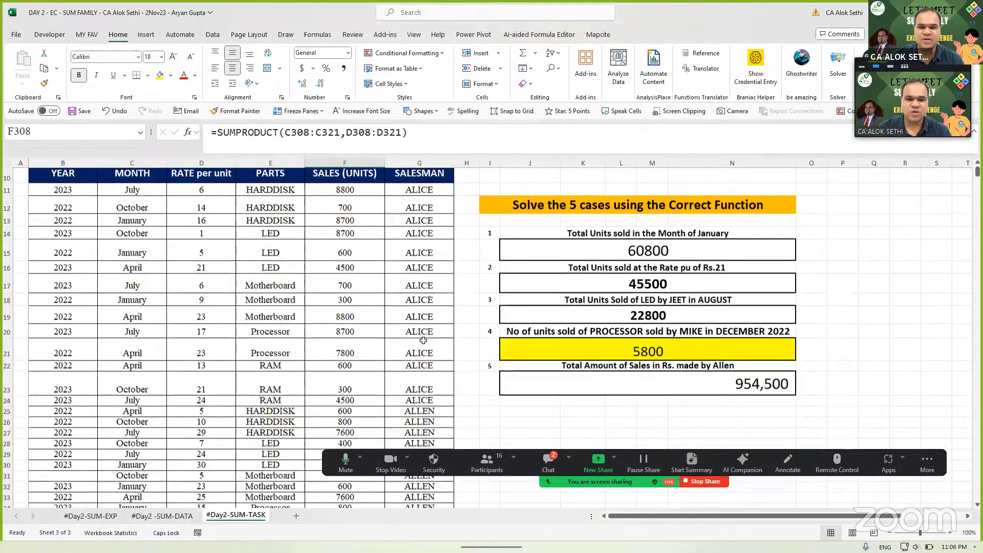
left_click(594, 385)
- Edit Case 5's SUMPRODUCT formula in J23, deleting the SALESMAN="ALLEN" condition text, then select J25
double_click(594, 385)
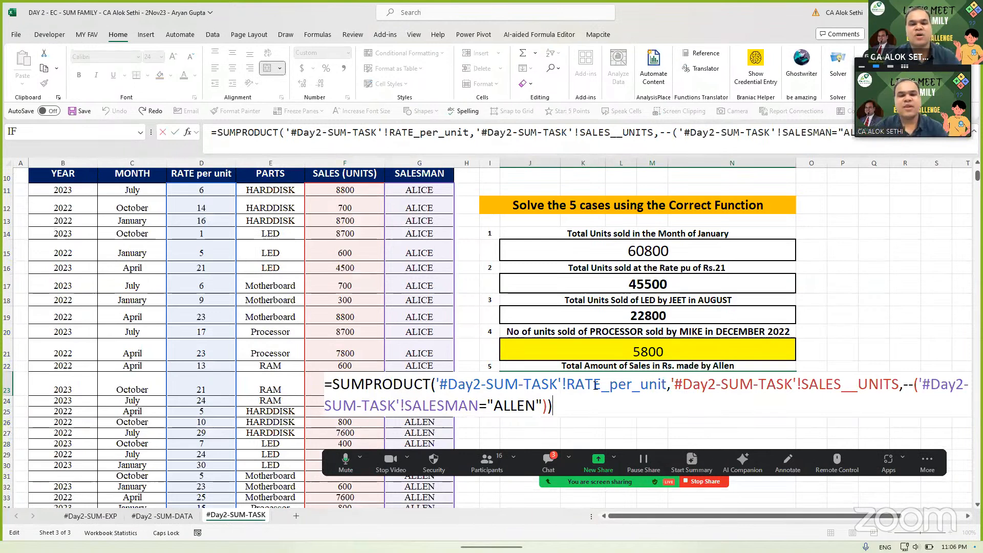
left_click(906, 383)
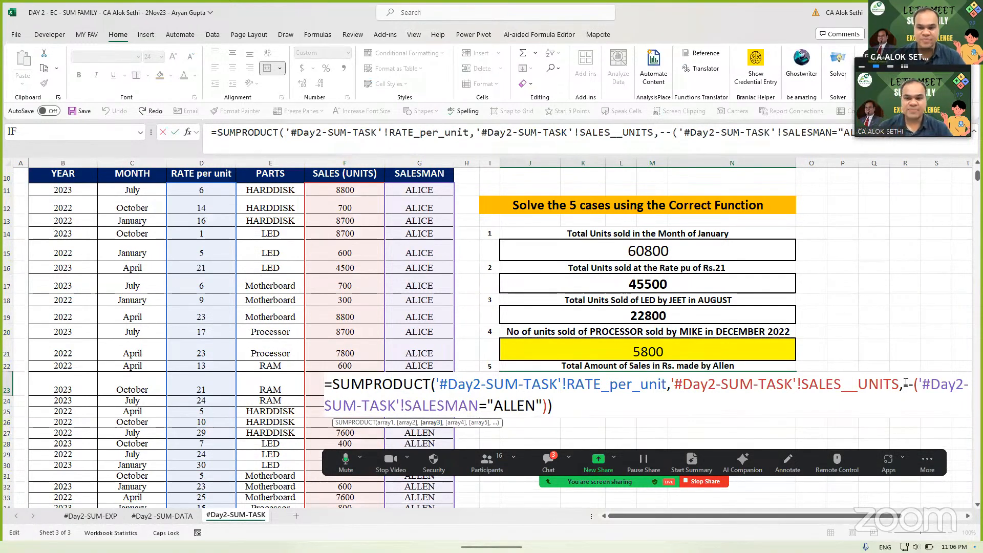
key("shift+End")
key("shift+Left")
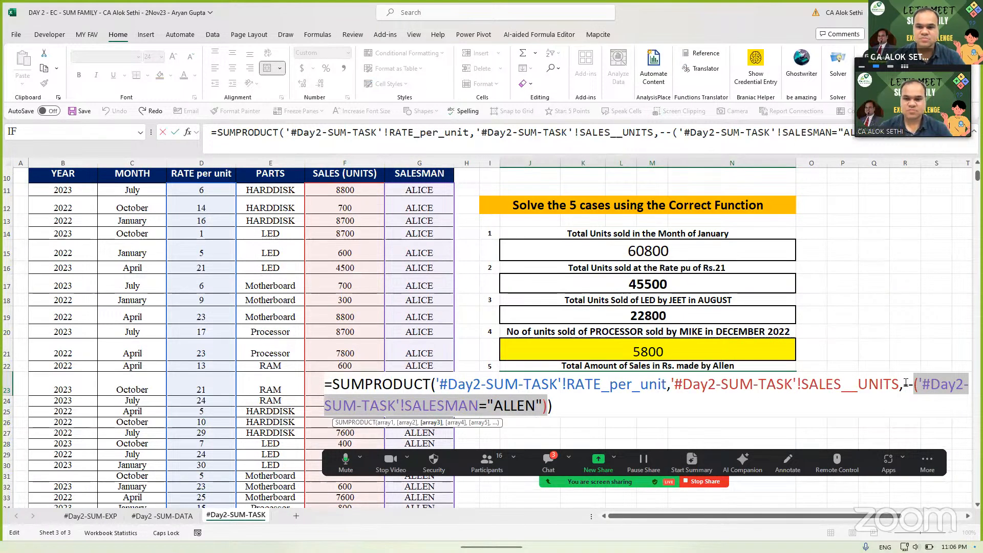
key("Delete")
type("S")
key("BackSpace")
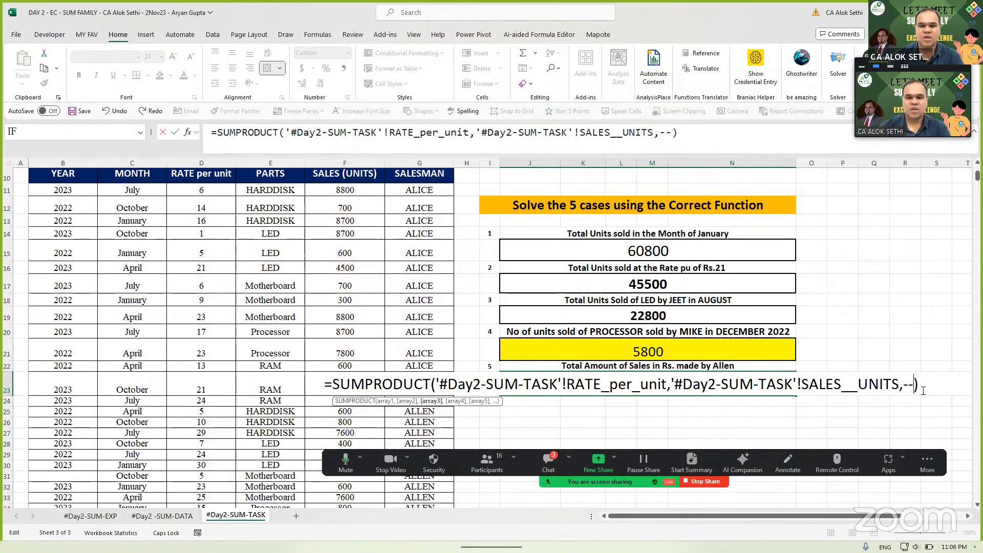
key("Return")
key("Up")
key("Up")
key("Right")
key("Left")
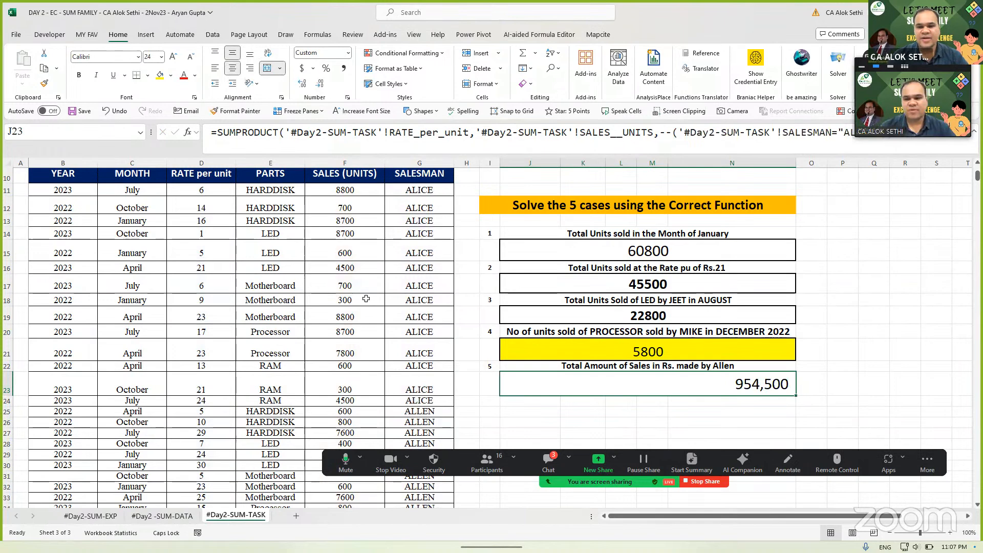
left_click(531, 411)
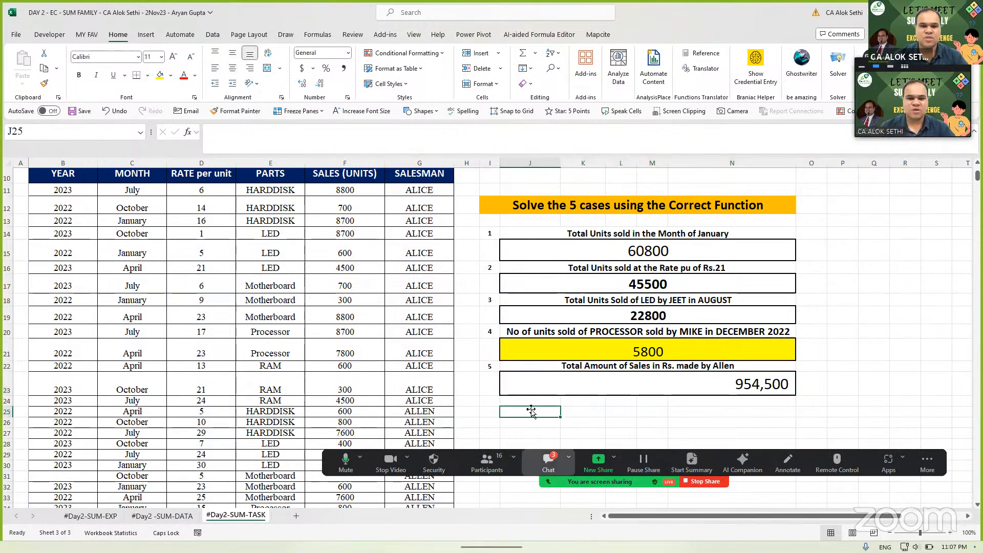
- Start a formula with = in J25 below Case 5, dismissing the meeting chat and antivirus popup
left_click(548, 463)
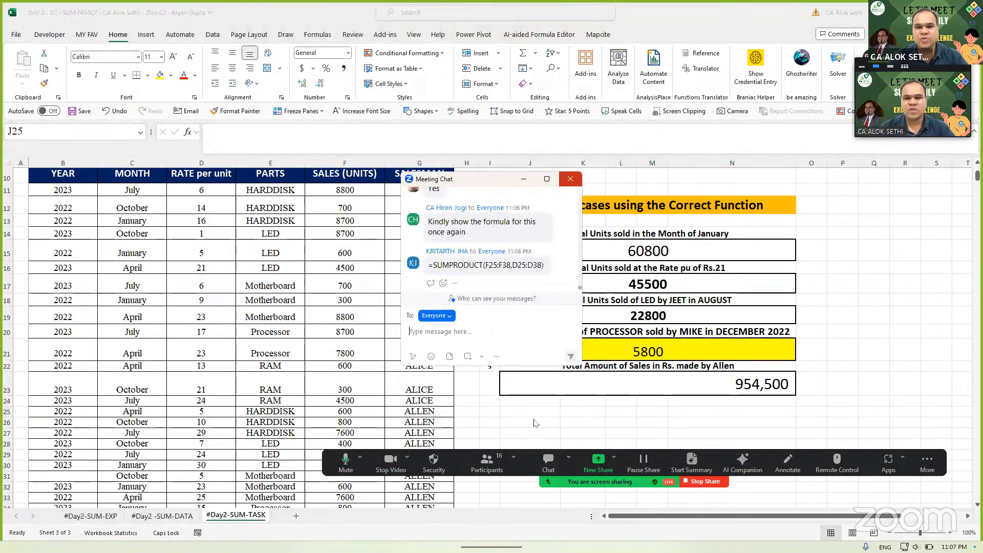
left_click(570, 179)
scroll(556, 355, "down", 3)
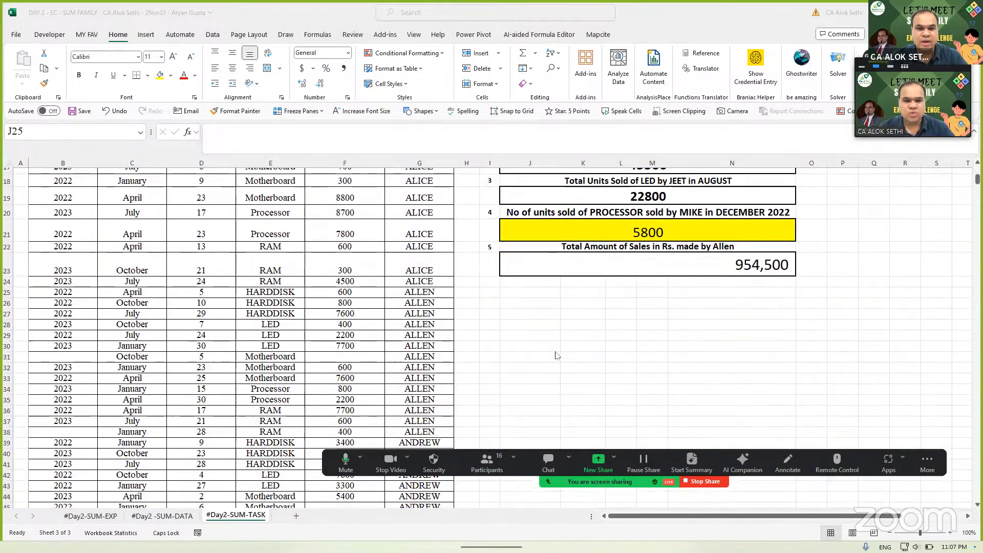
scroll(556, 355, "up", 1, "ctrl")
scroll(557, 355, "up", 1, "ctrl")
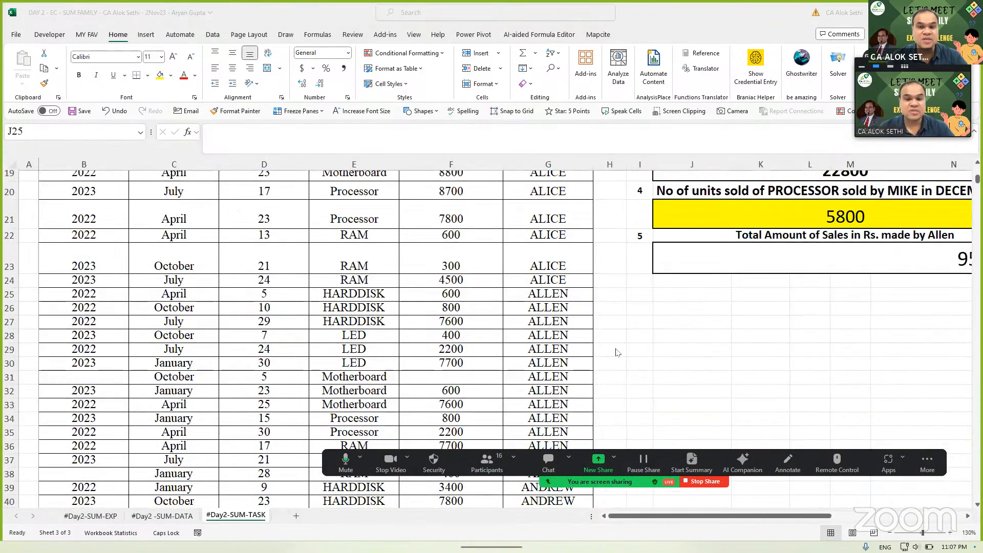
scroll(608, 365, "down", 2, "ctrl")
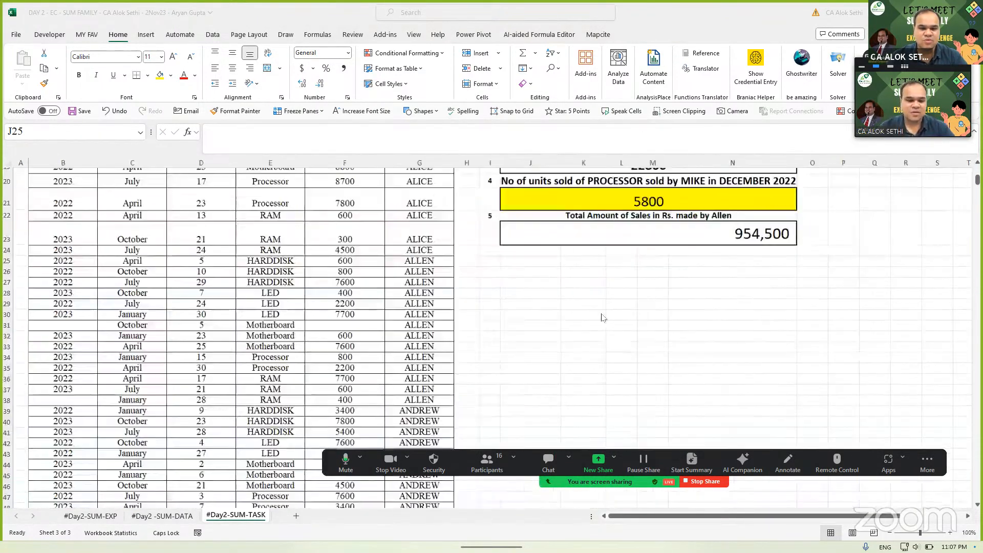
left_click(519, 270)
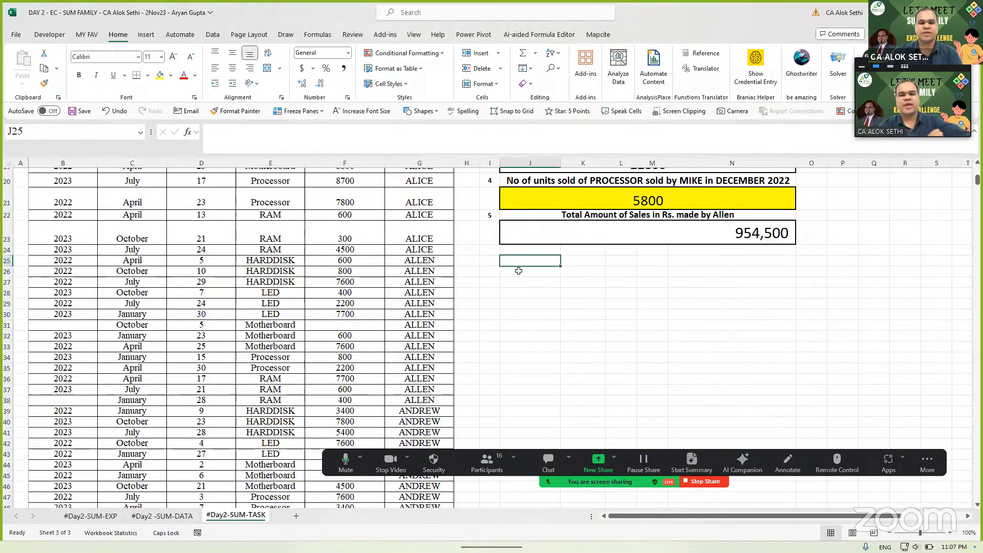
type("=")
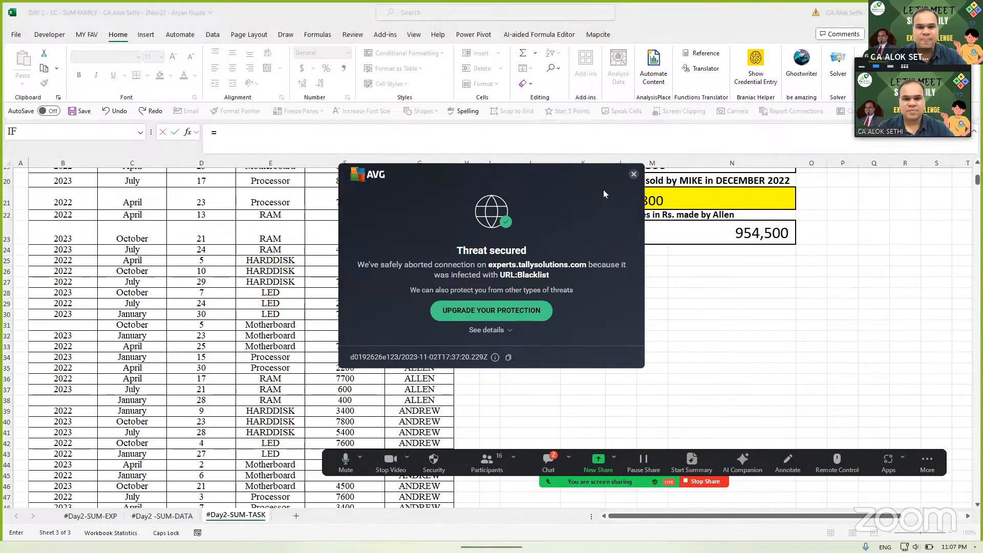
left_click(633, 175)
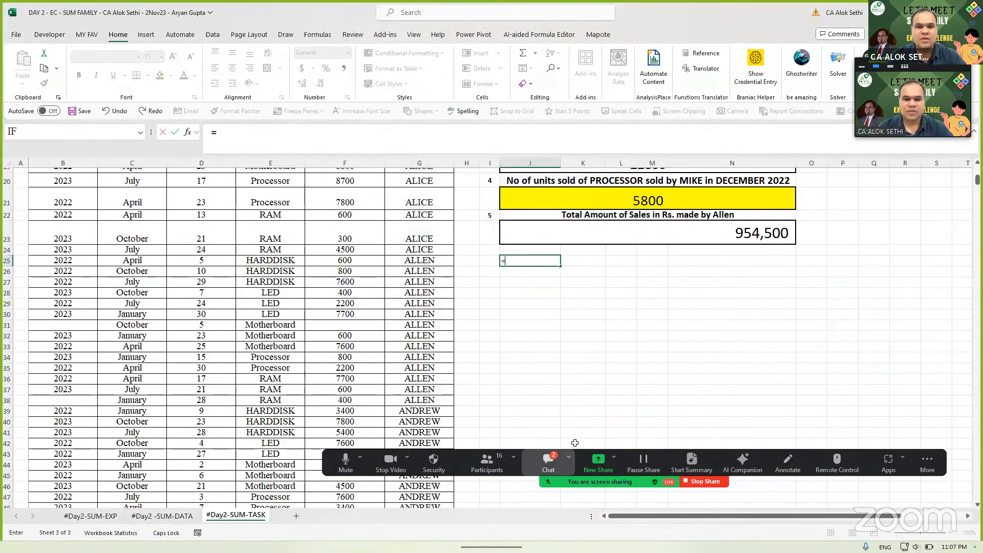
left_click(549, 462)
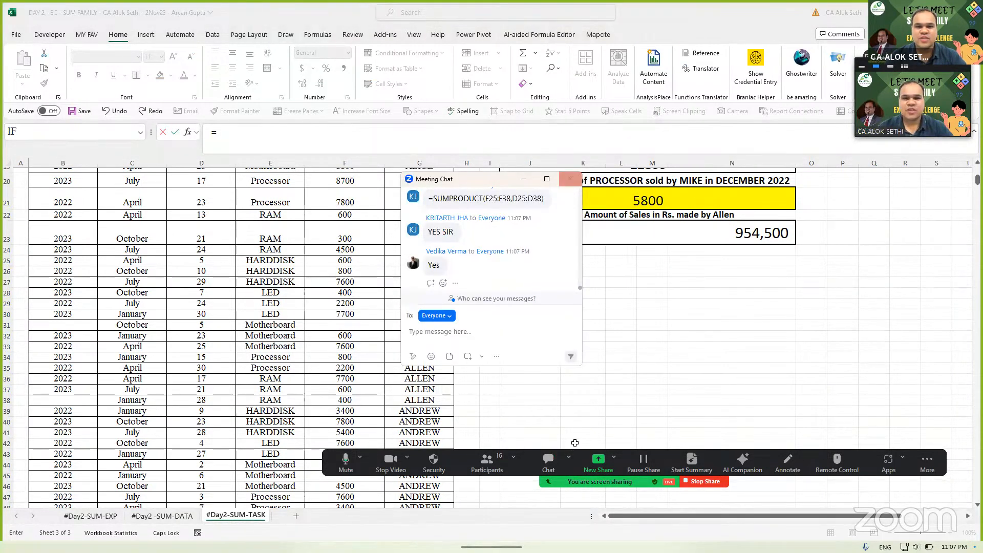
left_click(570, 179)
left_click(529, 279)
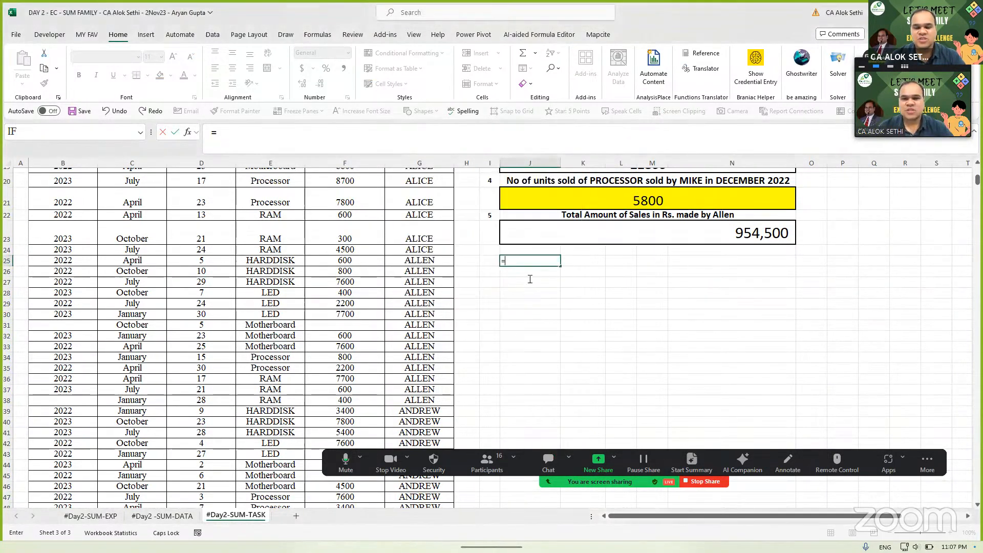
- Enter =SUMPRODUCT(SALESMAN,RATE_per_unit) in J25 using the range-name suggestions
type("SUMPR")
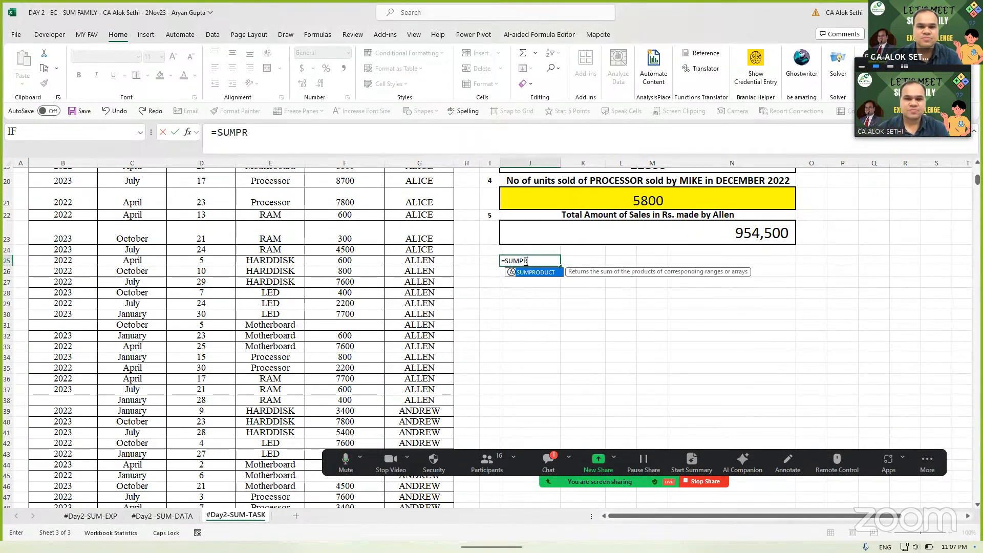
key("Tab")
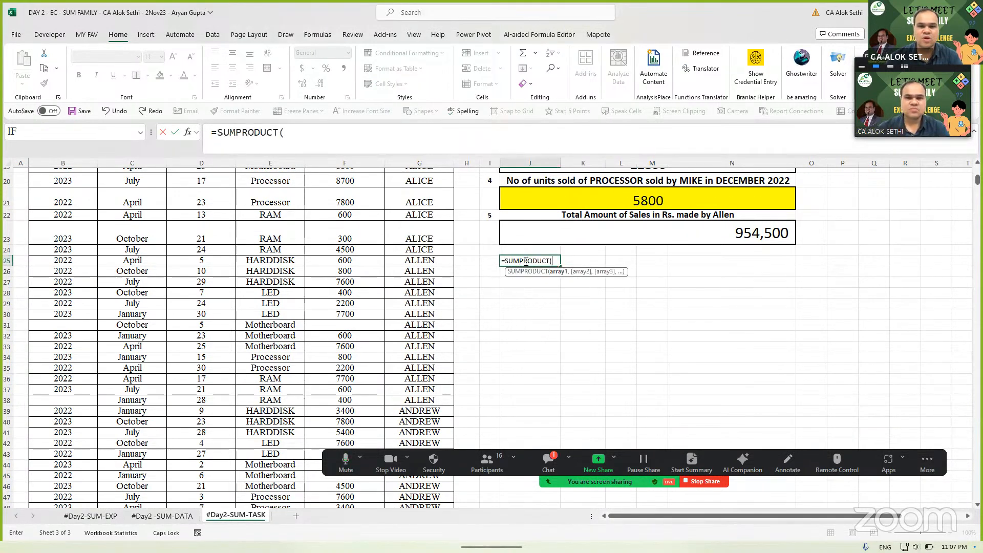
type("SLESA")
key("BackSpace")
key("BackSpace")
key("BackSpace")
key("BackSpace")
type("ALES")
key("BackSpace")
key("BackSpace")
key("BackSpace")
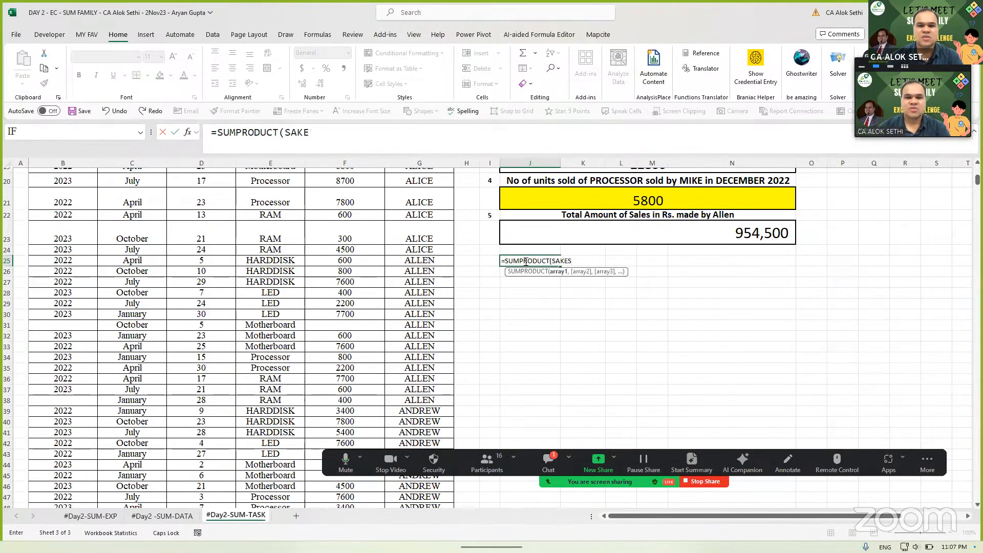
key("Down")
key("Down")
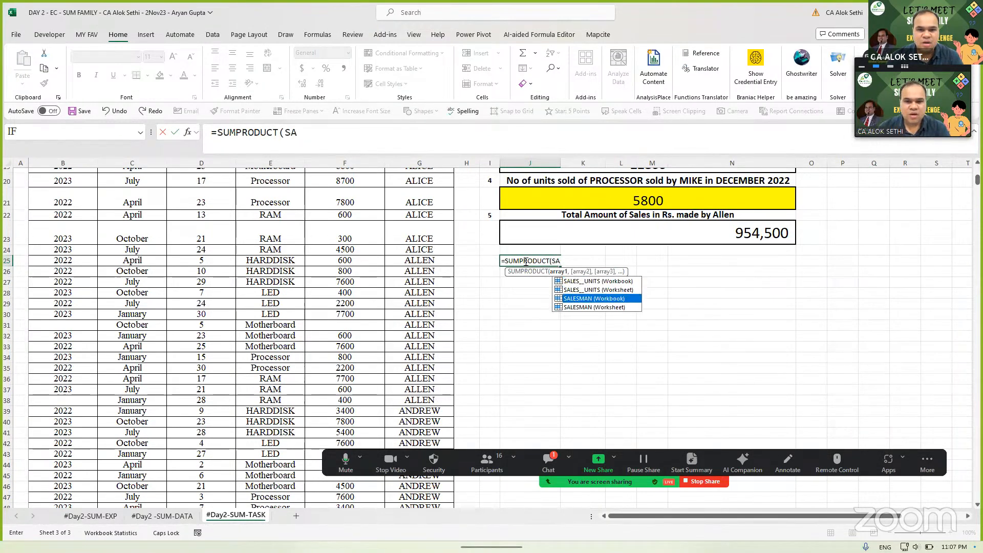
key("Down")
key("Tab")
type(",RATE")
key("Down")
key("Down")
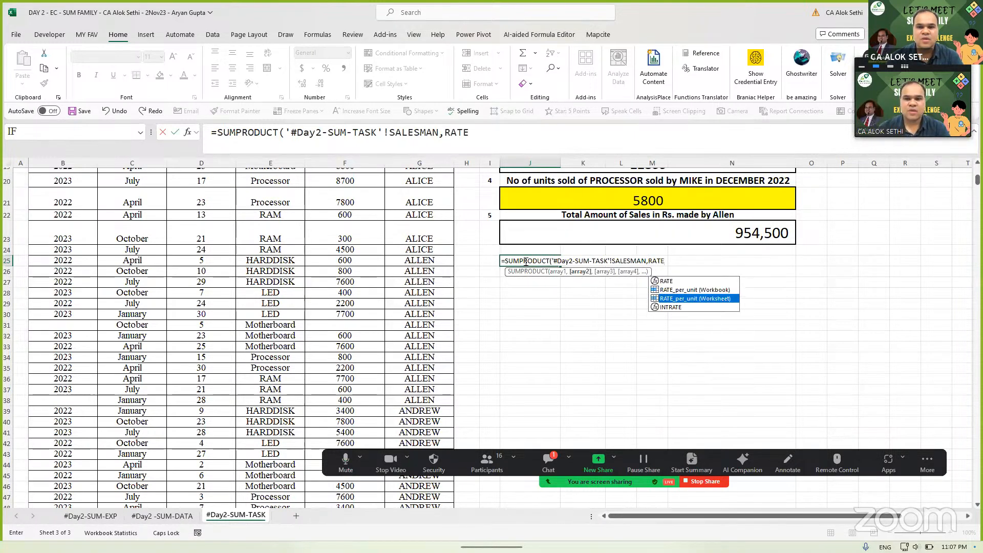
key("Tab")
type(")")
key("Return")
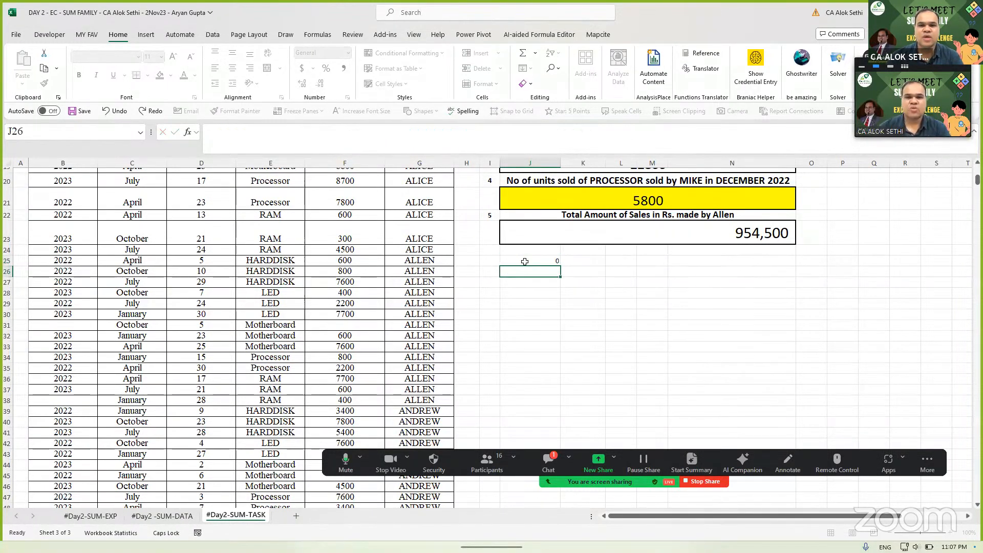
- Change J25's first argument to SALES__UNITS so the SUMPRODUCT returns 17799500
key("Up")
key("F2")
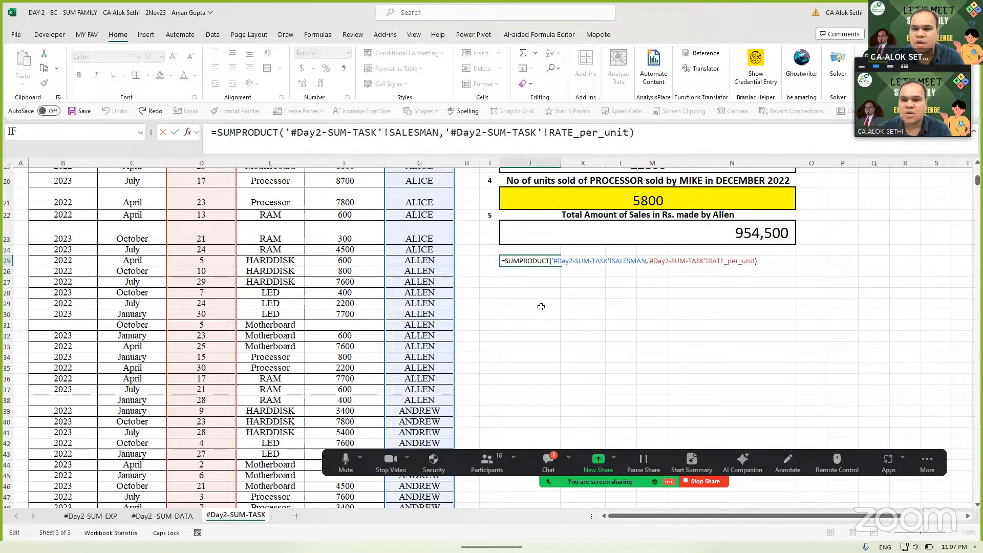
key("Left")
key("Left")
key("BackSpace")
key("BackSpace")
key("BackSpace")
key("BackSpace")
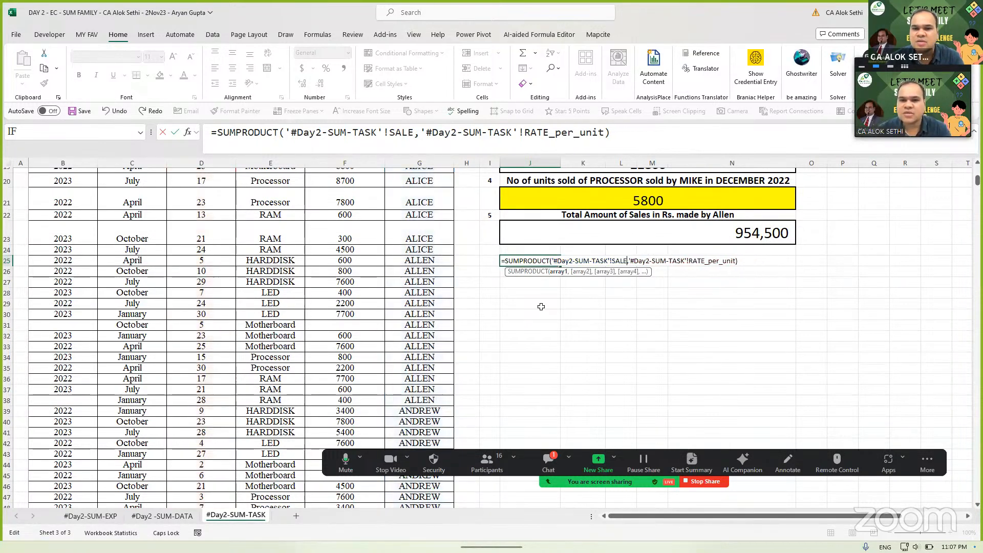
key("BackSpace")
key("BackSpace")
key("BackSpace")
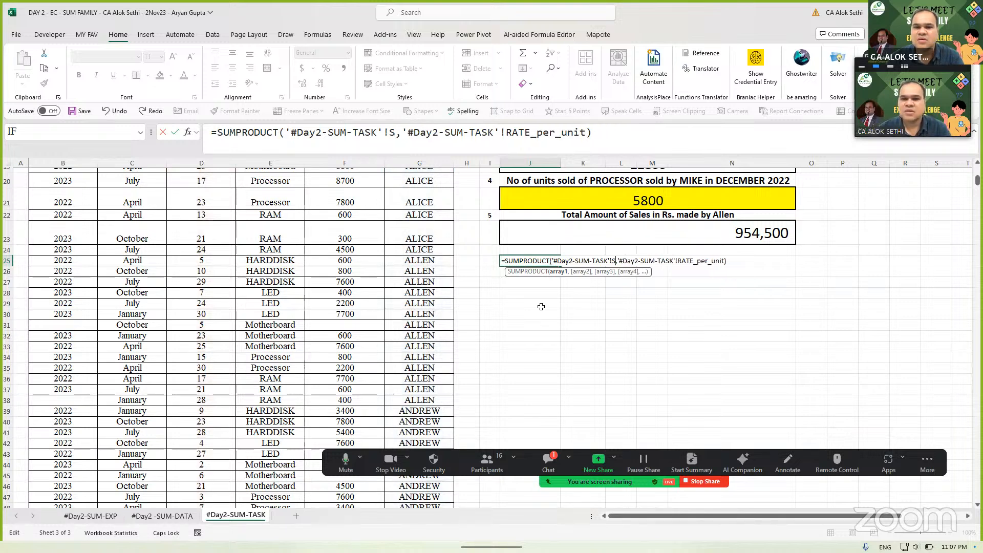
key("BackSpace")
key("BackSpace")
key("BackSpace")
key("BackSpace")
key("BackSpace")
key("BackSpace")
key("BackSpace")
key("BackSpace")
key("BackSpace")
key("BackSpace")
key("BackSpace")
key("BackSpace")
key("BackSpace")
key("BackSpace")
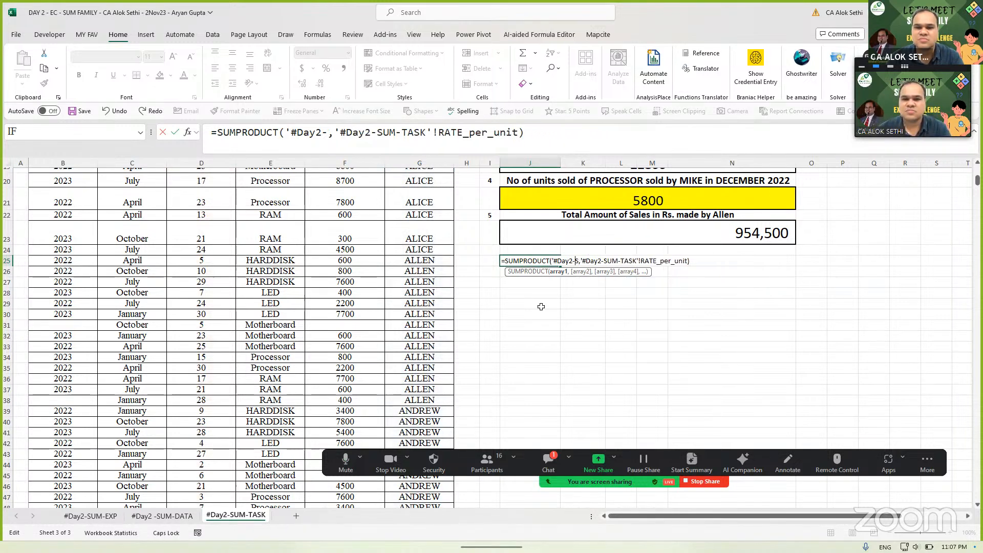
key("BackSpace")
key("BackSpace")
key("BackSpace")
key("BackSpace")
type("SLE")
key("BackSpace")
key("BackSpace")
type("A")
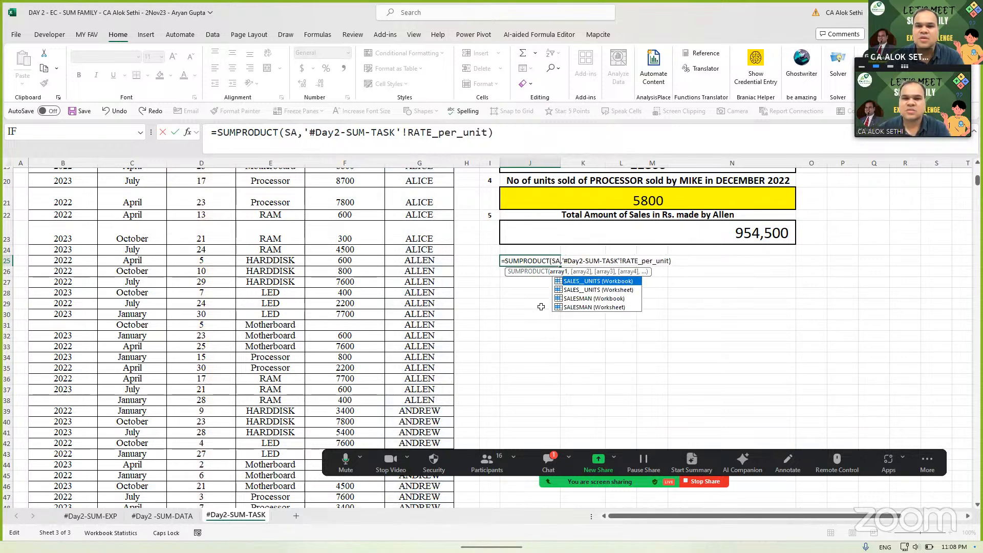
key("Tab")
key("Return")
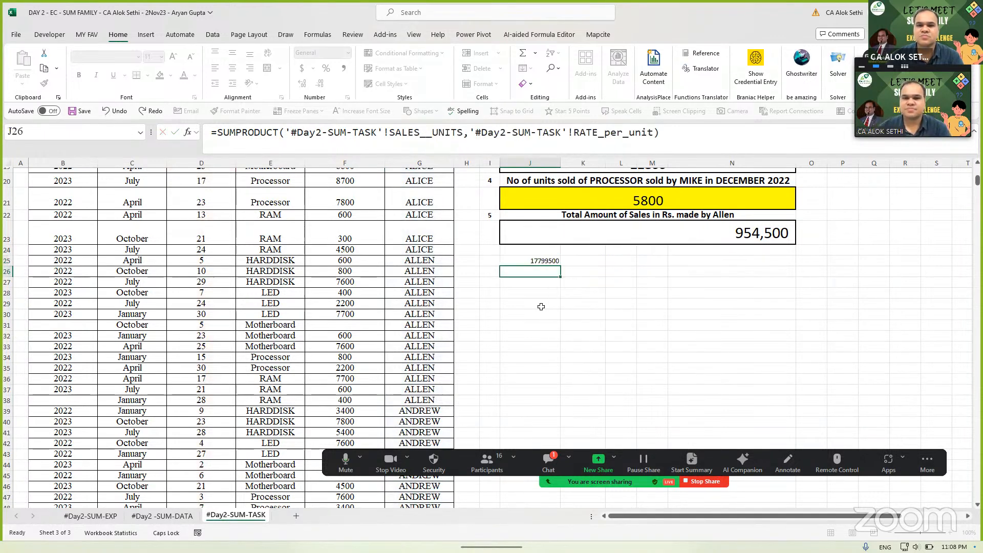
key("Up")
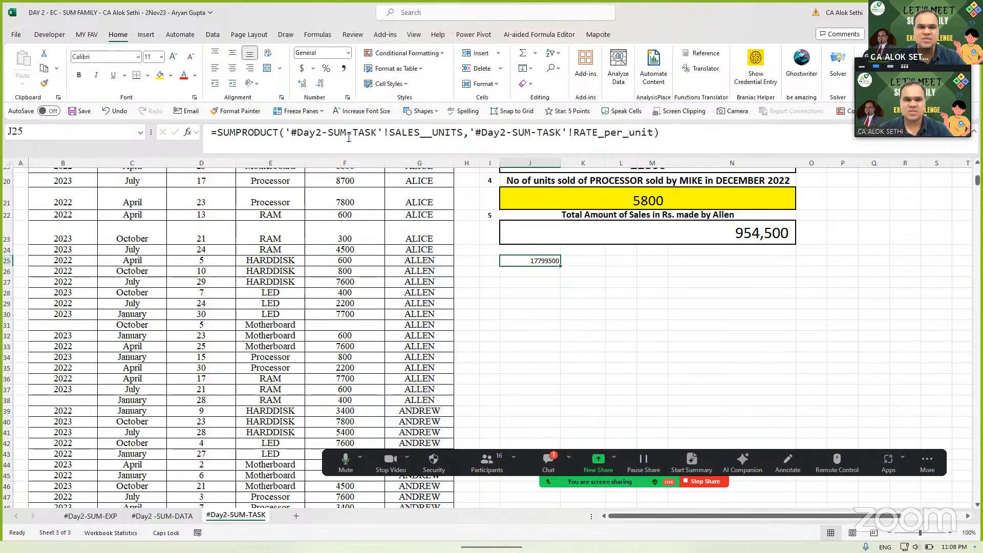
- Enlarge J25's font to 18 and make row 25 taller to fit it
left_click(173, 57)
left_click(173, 57)
left_click(173, 56)
left_click(173, 56)
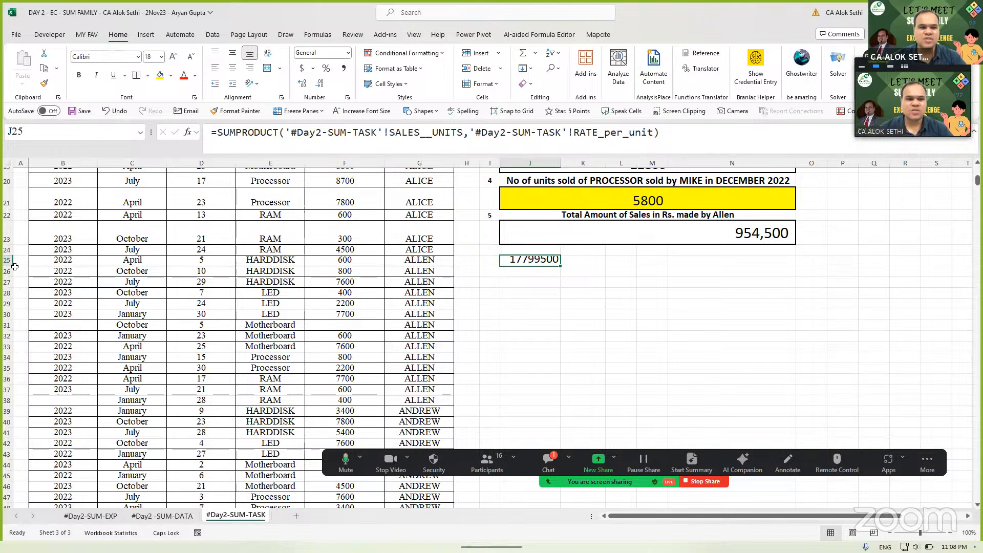
left_click_drag(7, 266, 7, 284)
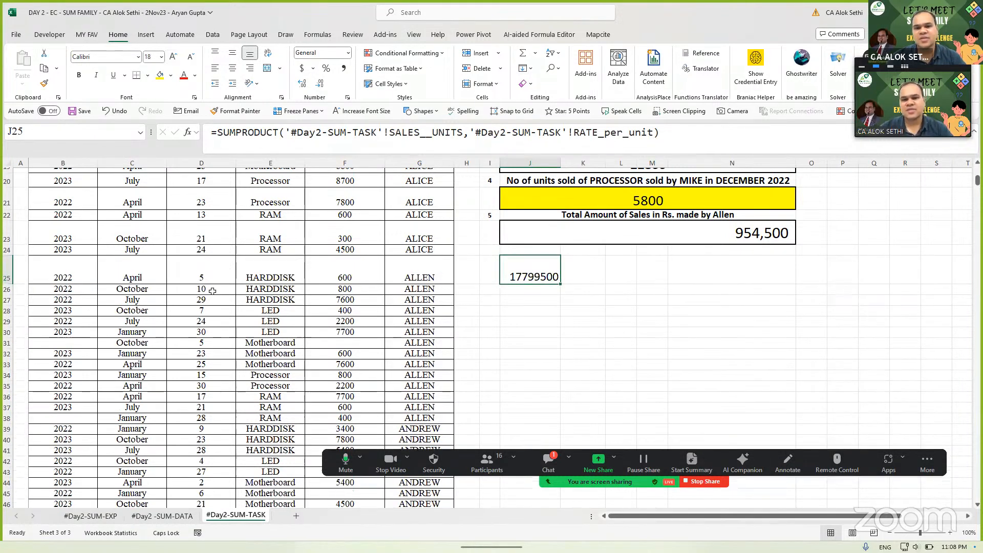
- Add a --(PARTS="LED") condition to J25's SUMPRODUCT, giving 2629700, then open the meeting chat
key("F2")
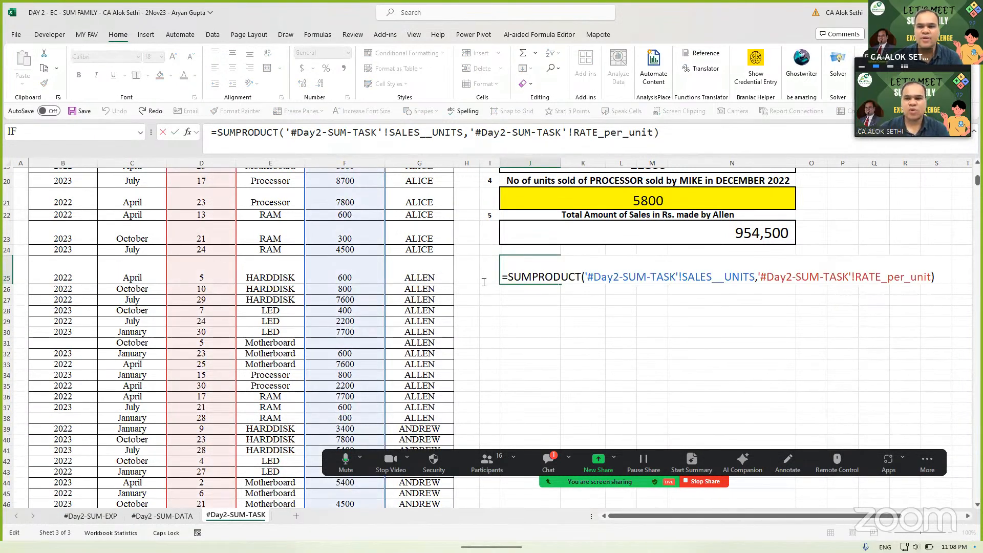
key("Left")
type(",")
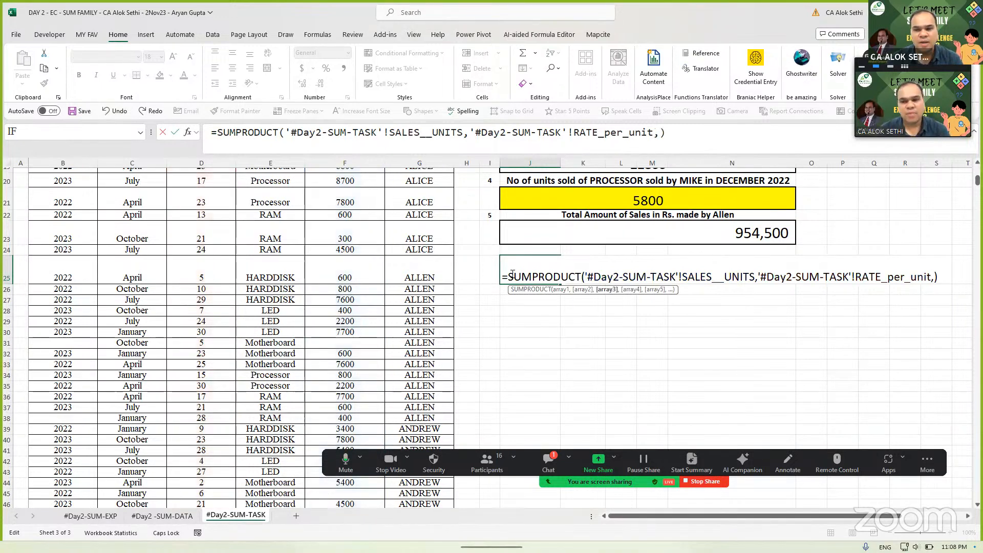
type("--")
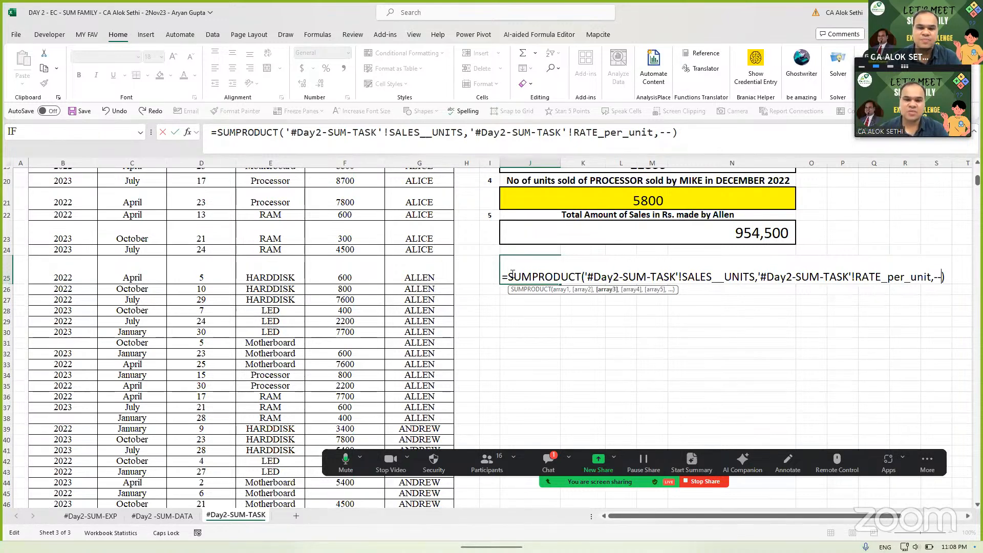
type("SALES")
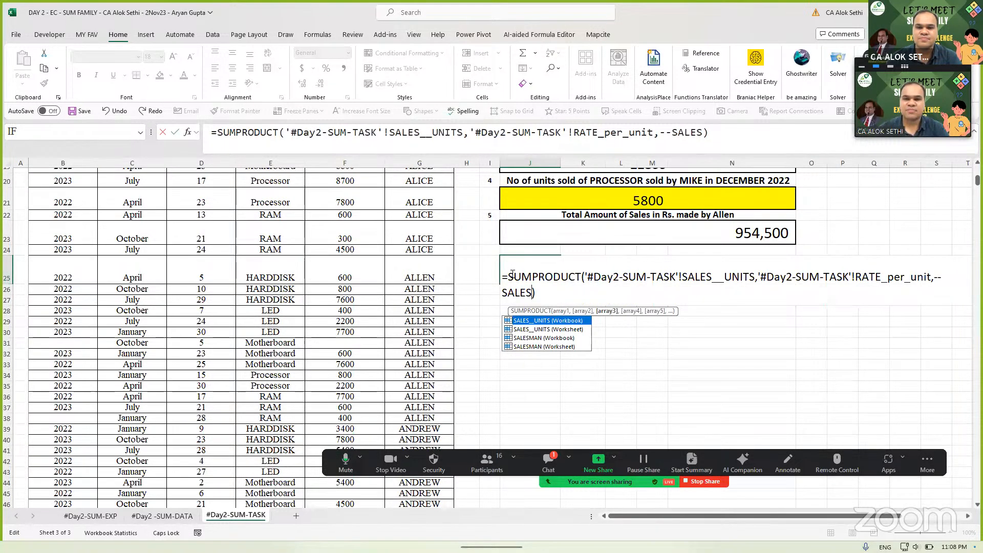
key("BackSpace")
key("BackSpace")
key("BackSpace")
key("BackSpace")
key("BackSpace")
type("(SALE")
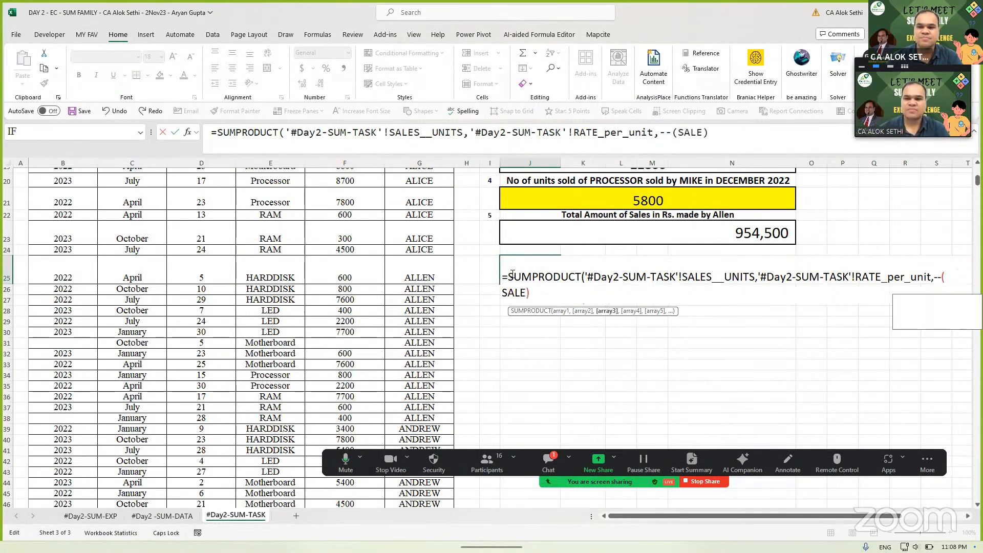
type("SM")
key("BackSpace")
key("BackSpace")
key("BackSpace")
key("BackSpace")
key("BackSpace")
key("BackSpace")
type("PAR")
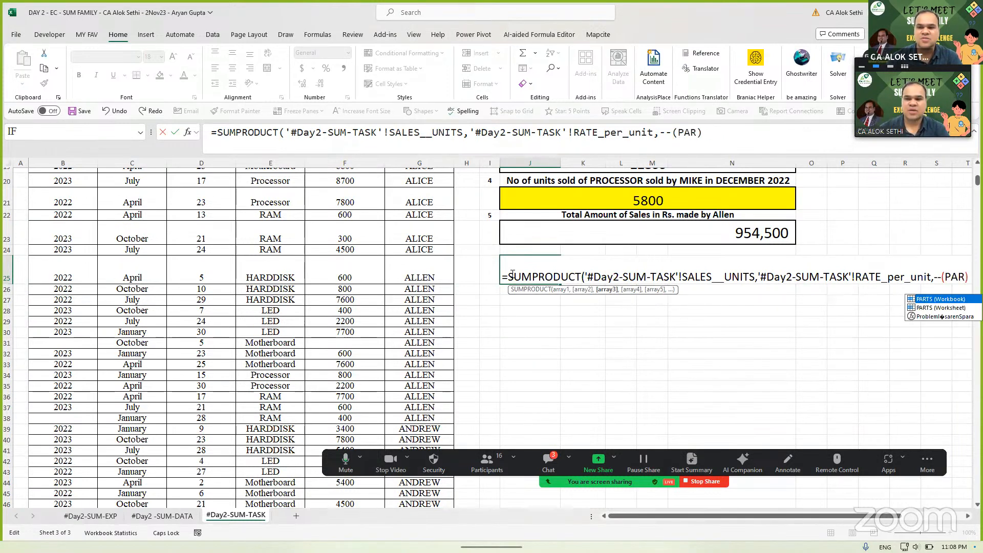
type("T")
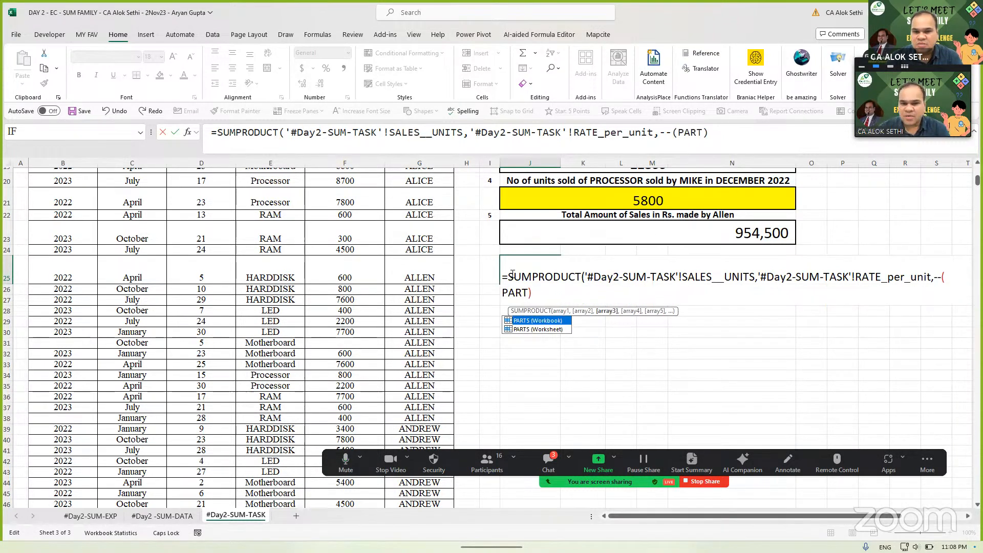
key("Tab")
type("=\"")
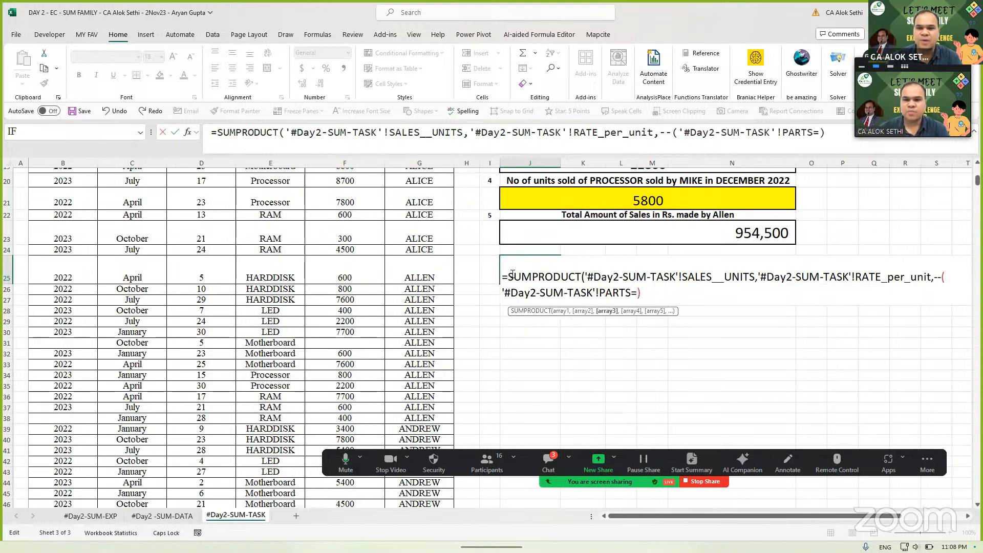
type("led")
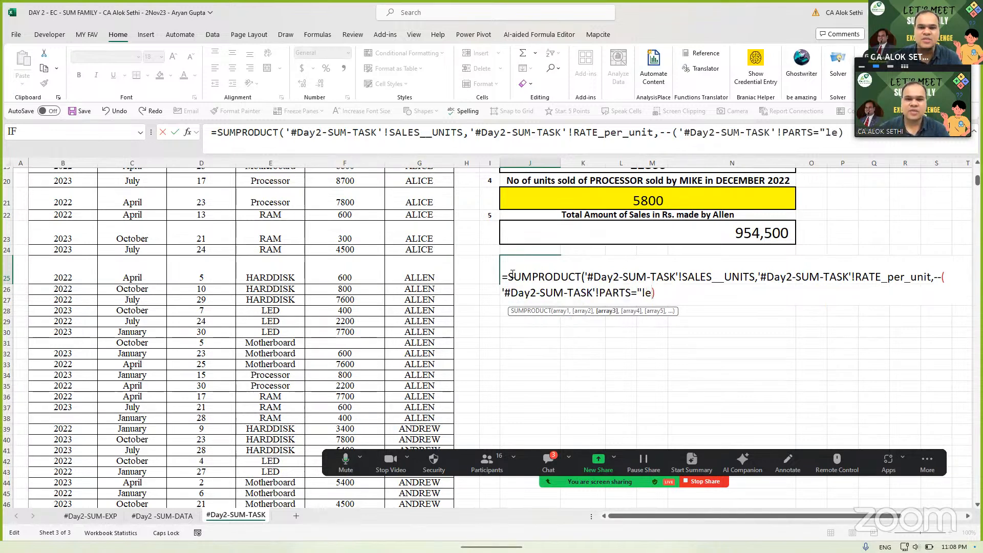
key("BackSpace")
key("BackSpace")
key("BackSpace")
type("LED\"")
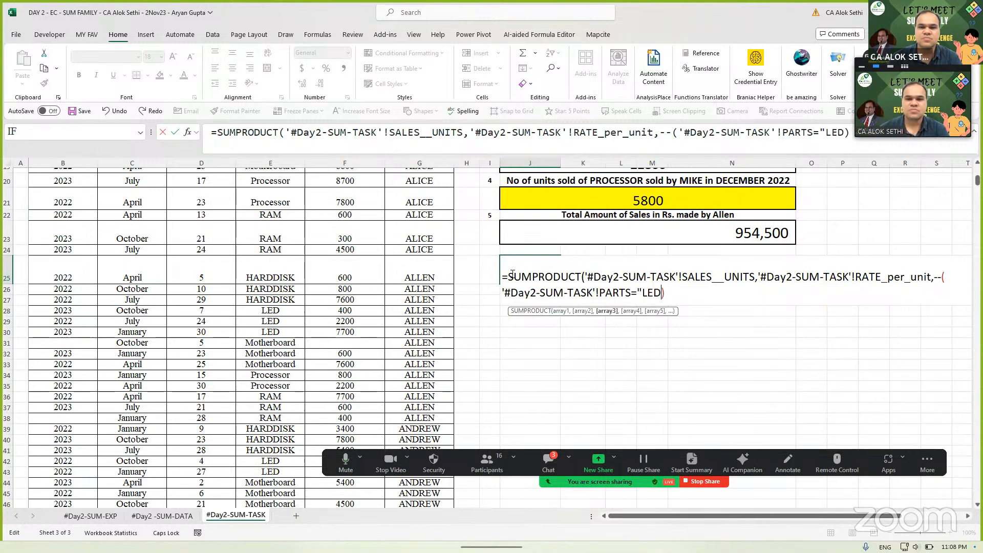
key("Return")
key("Return")
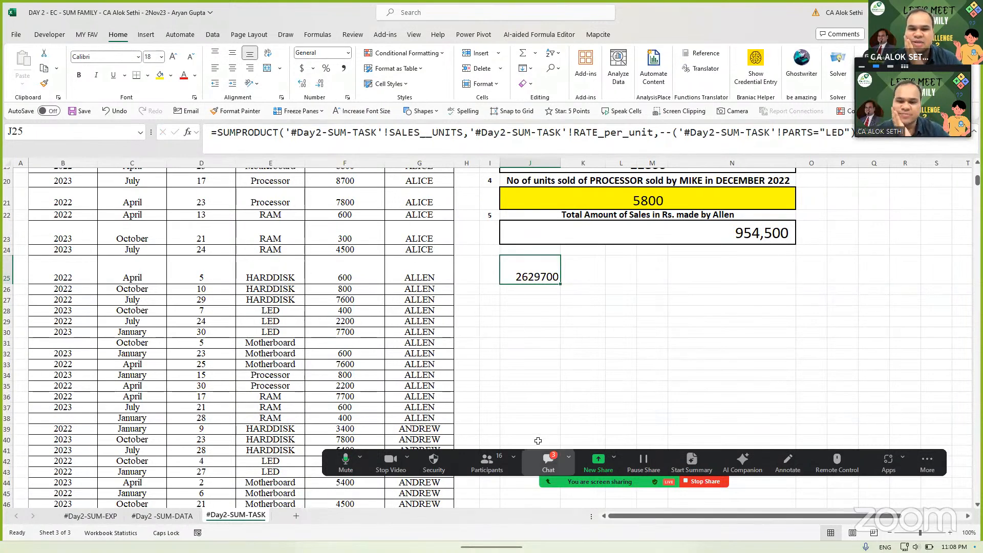
left_click(544, 457)
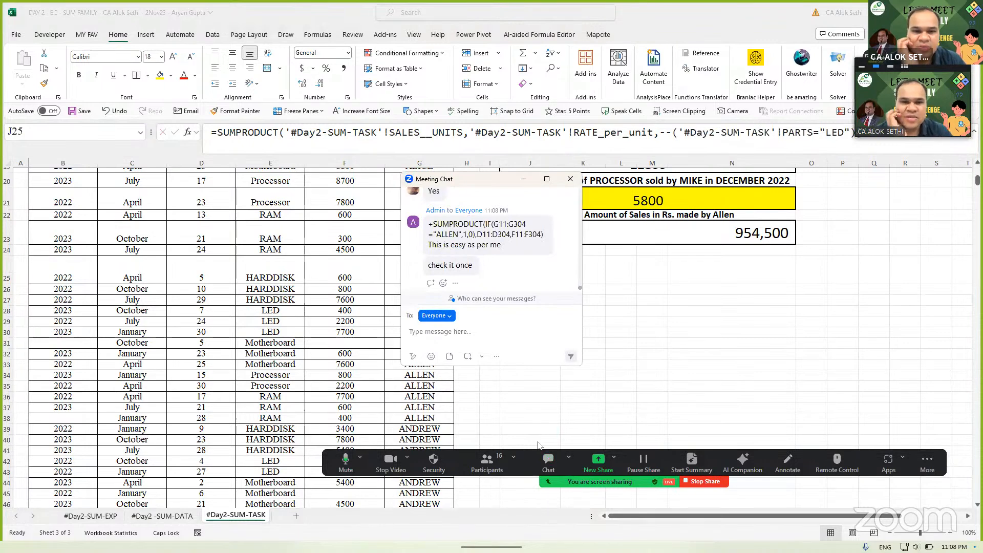
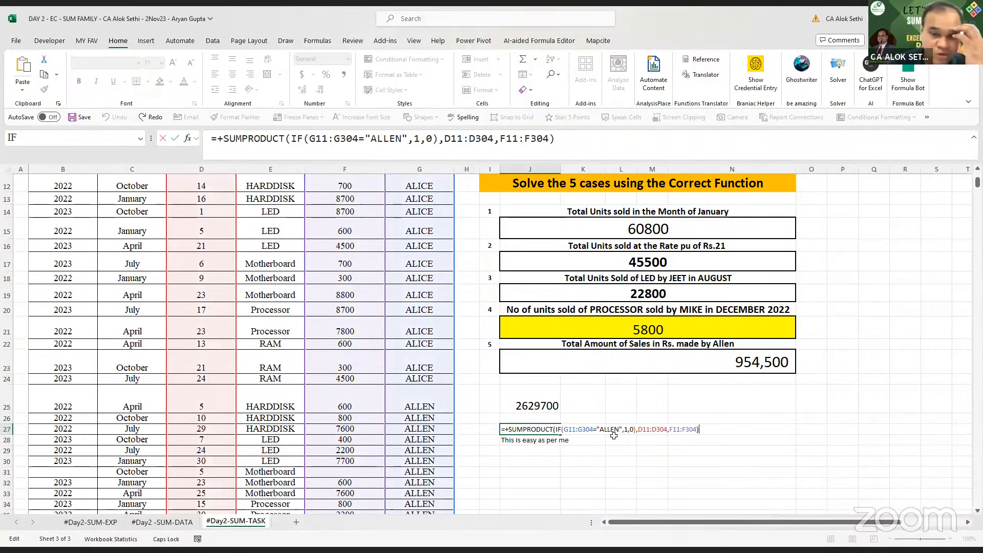
- Commit the Allen sales formula in J27 (954500), then clear J25 for a new formula
key("ctrl+Return")
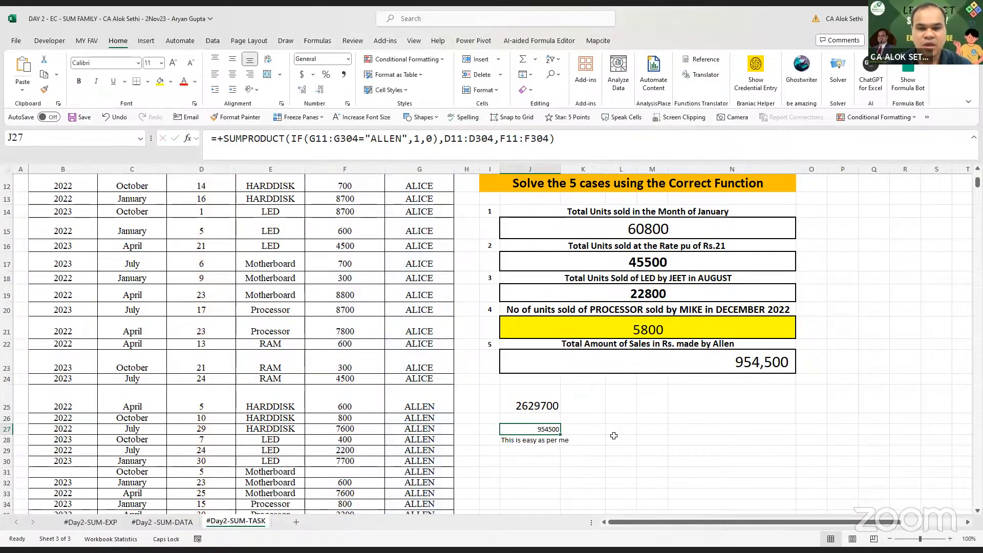
left_click(527, 391)
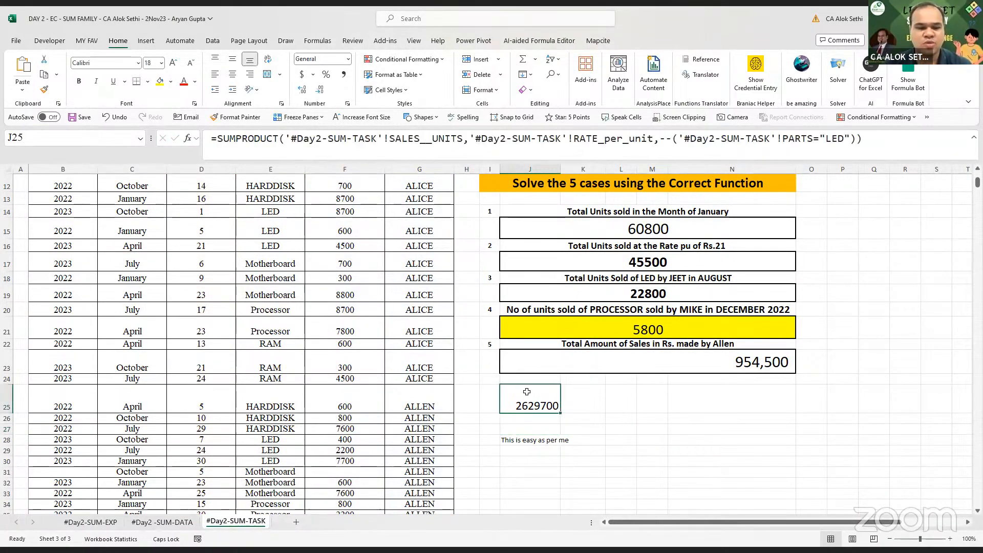
key("Delete")
- Enter =SUMPRODUCT(IF(SALESMAN="ALLEN",1,0),SALES__UNITS,RATE_per_unit) in J25, returning 954500
type("=")
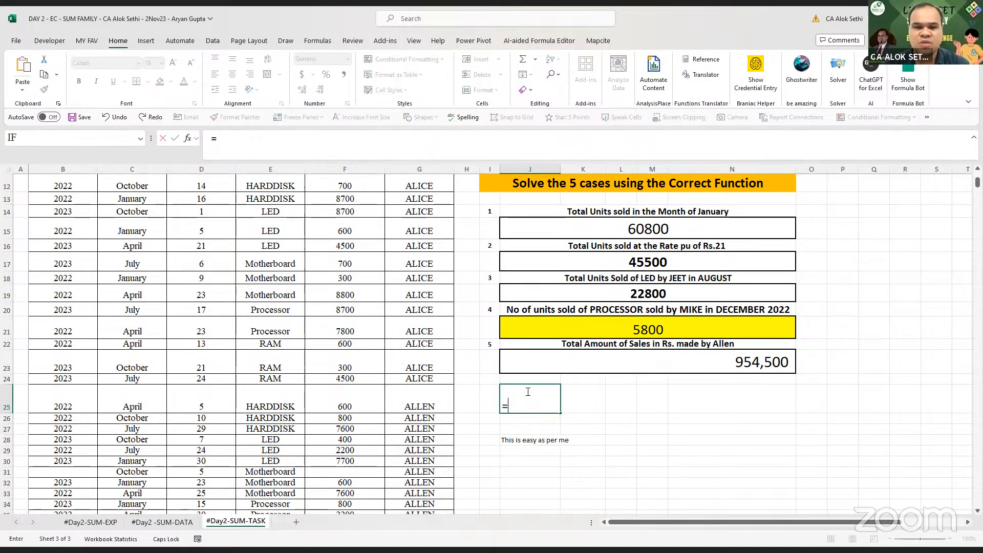
type("S")
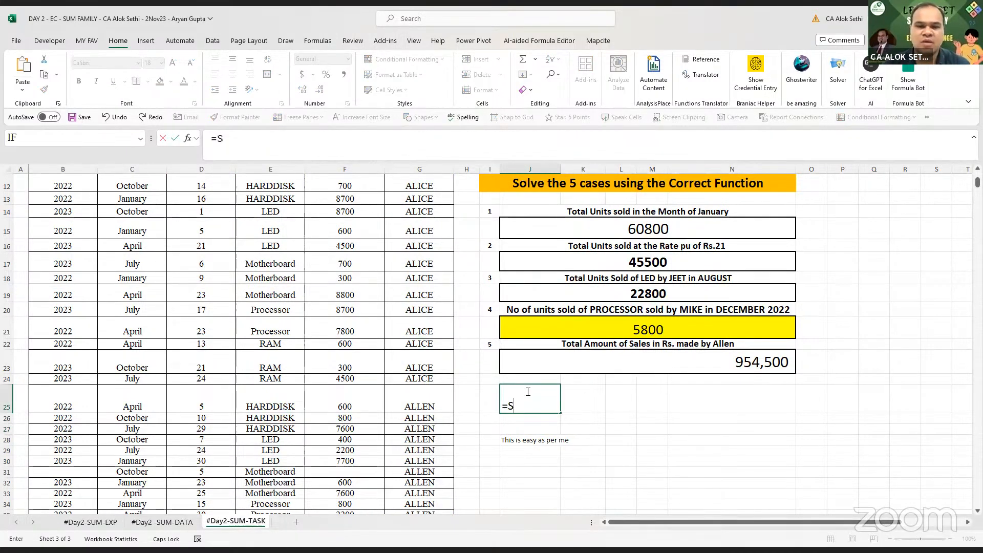
type("UMPRO")
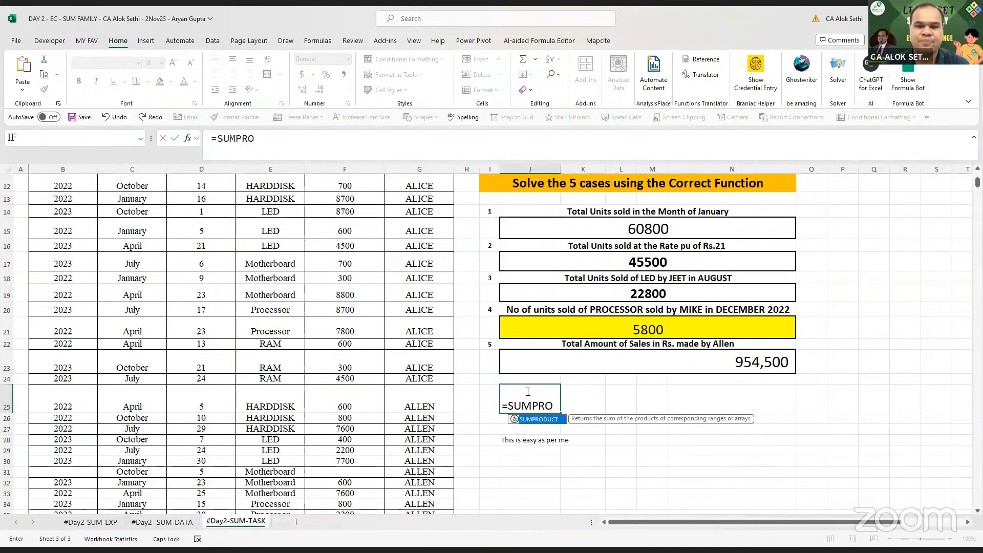
key("Tab")
type("IF")
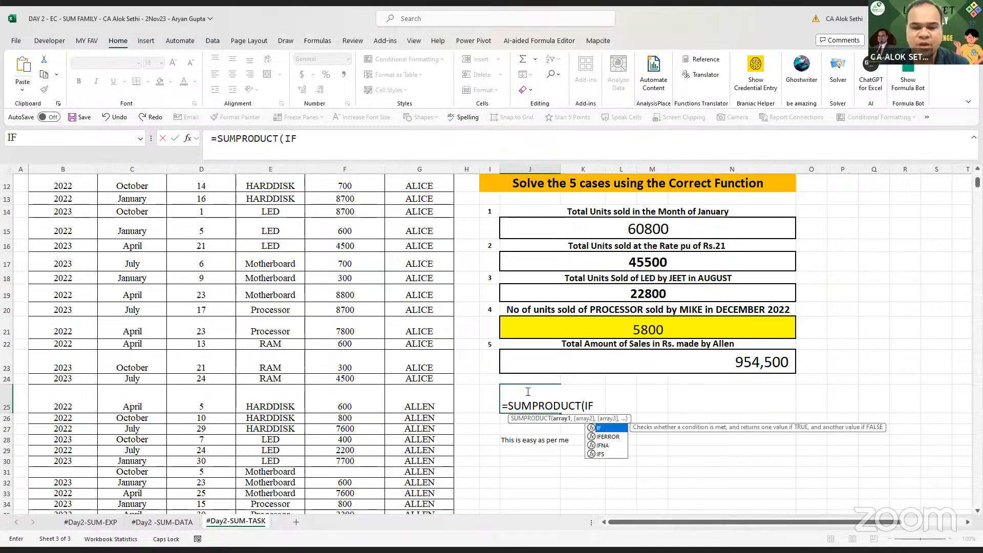
type("(")
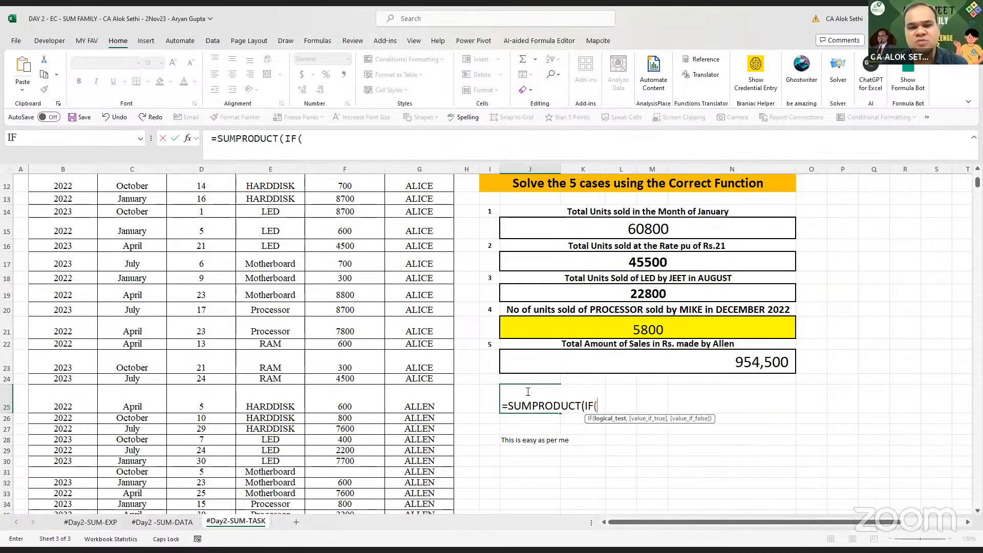
type("SALES")
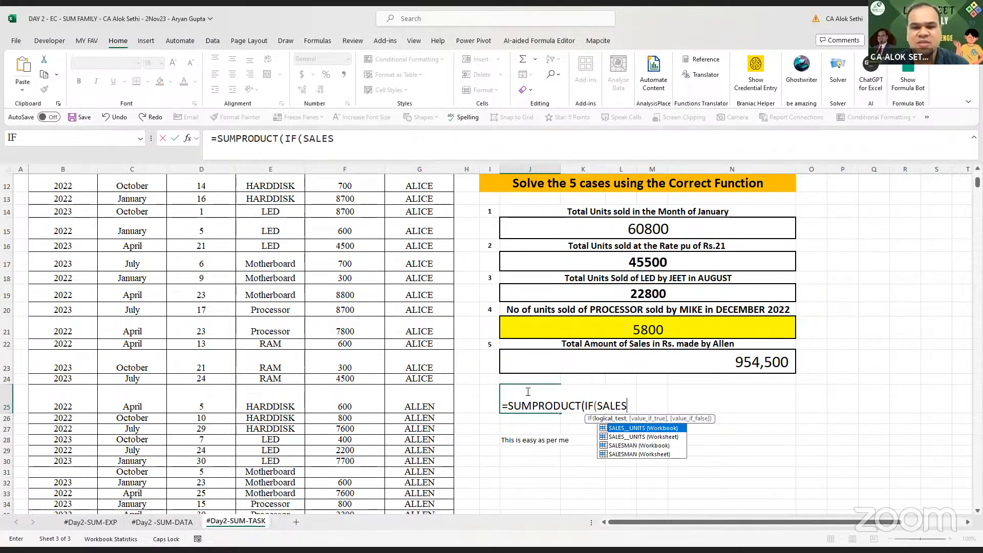
key("Down")
key("Down")
key("Down")
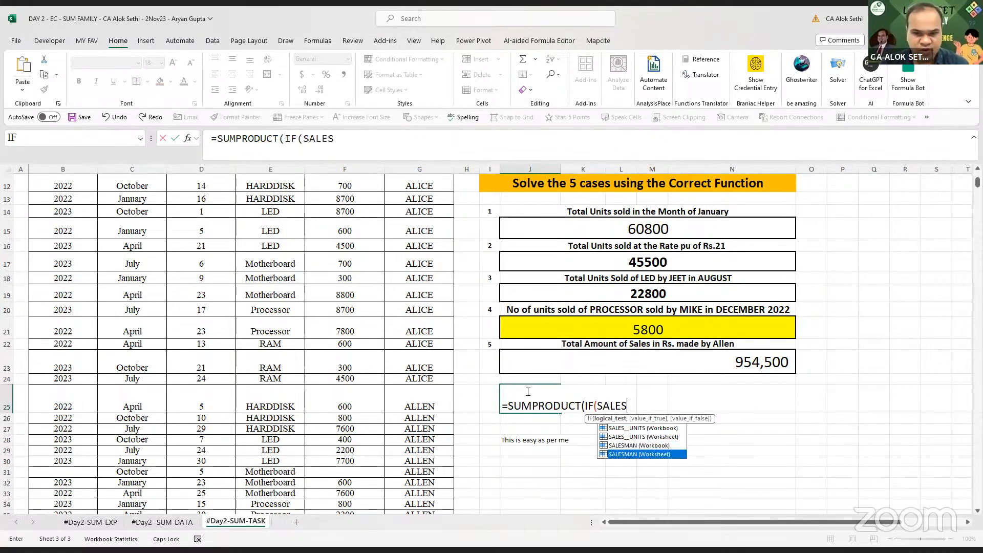
key("Tab")
type("=")
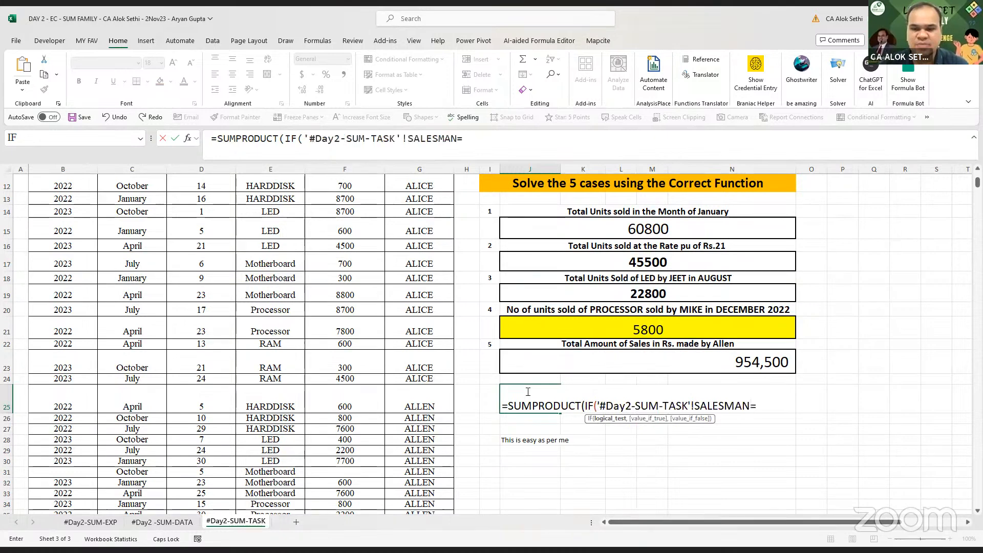
type("\"ALL")
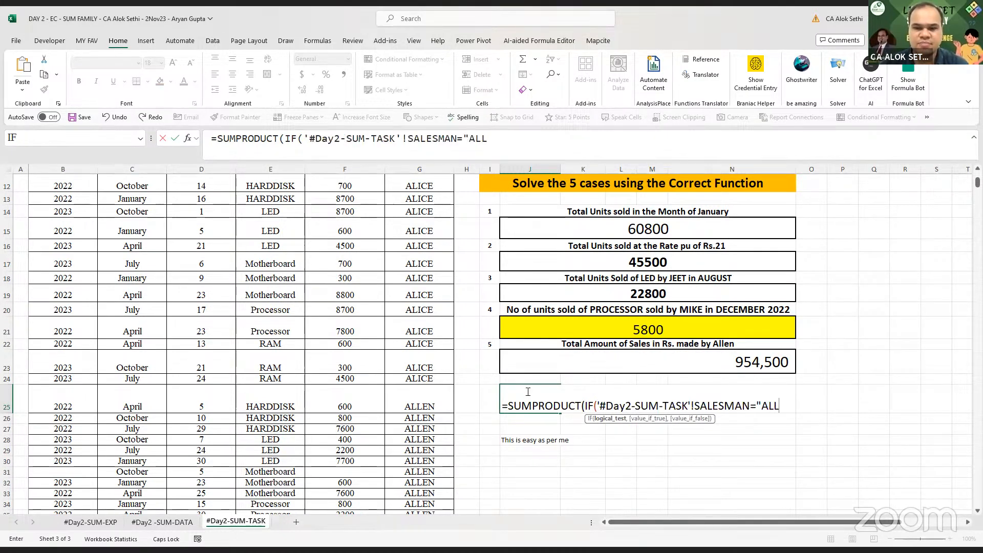
type("EN\",")
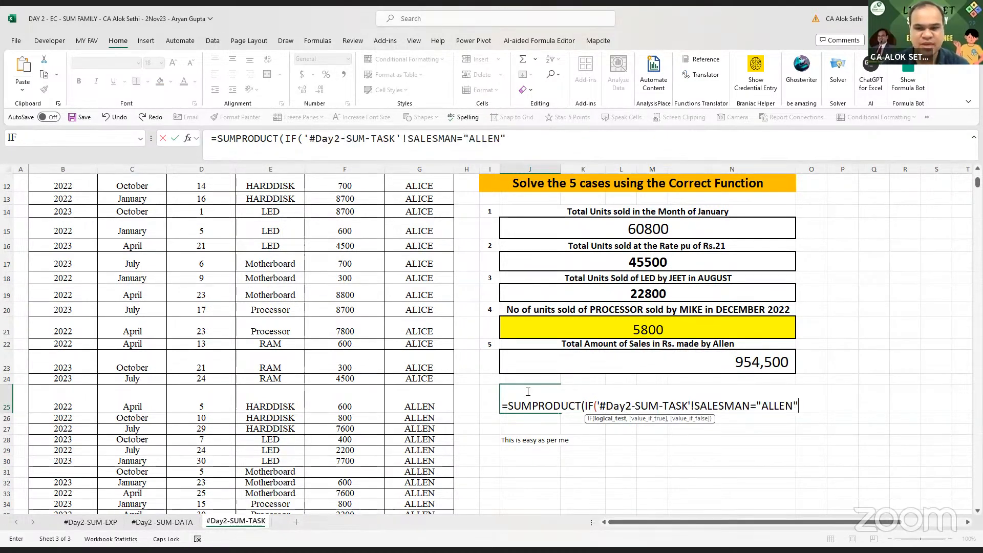
type("1")
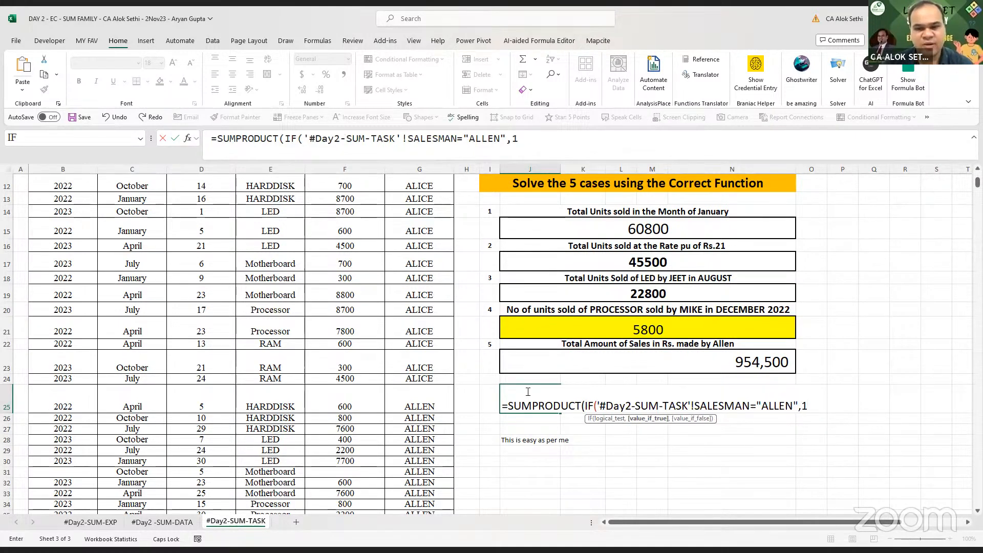
type(",0)")
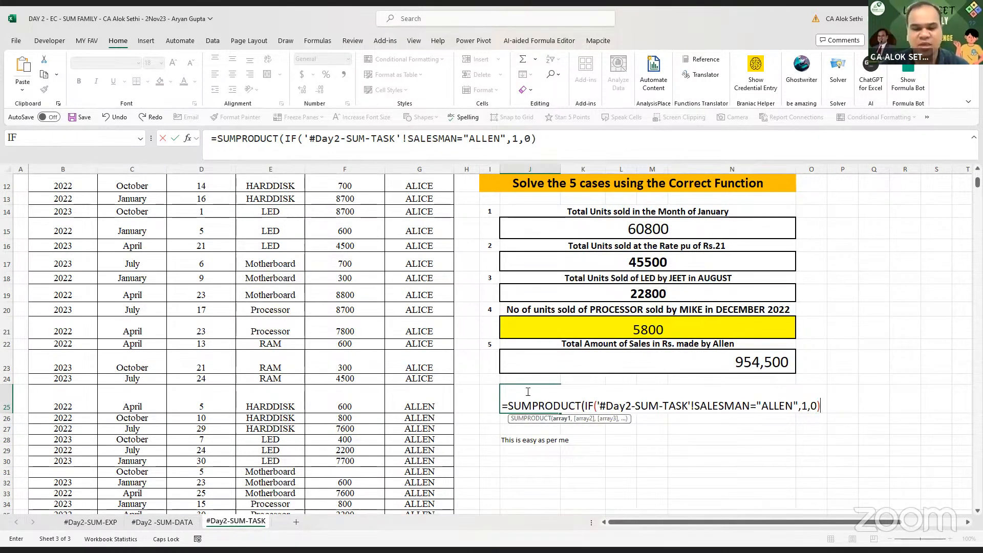
type(",")
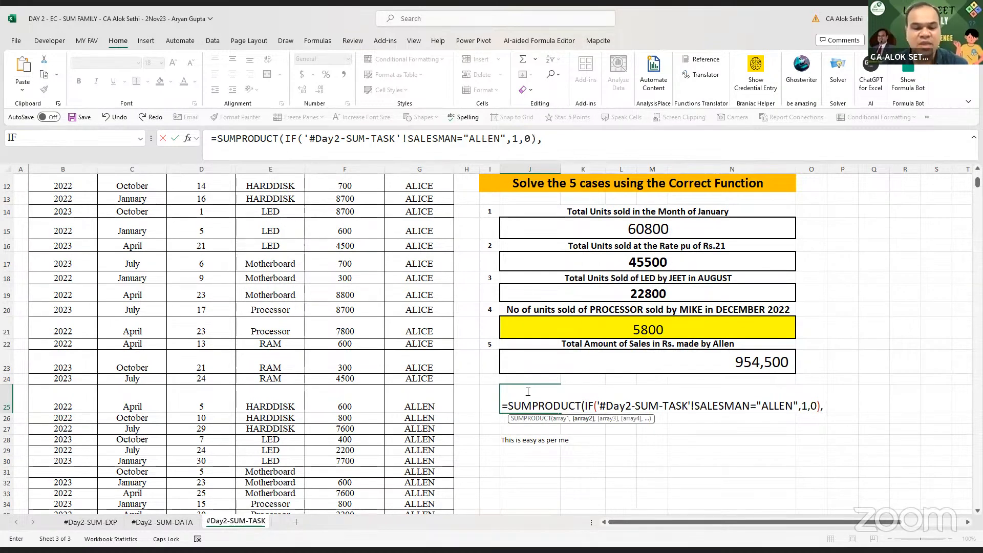
type("S")
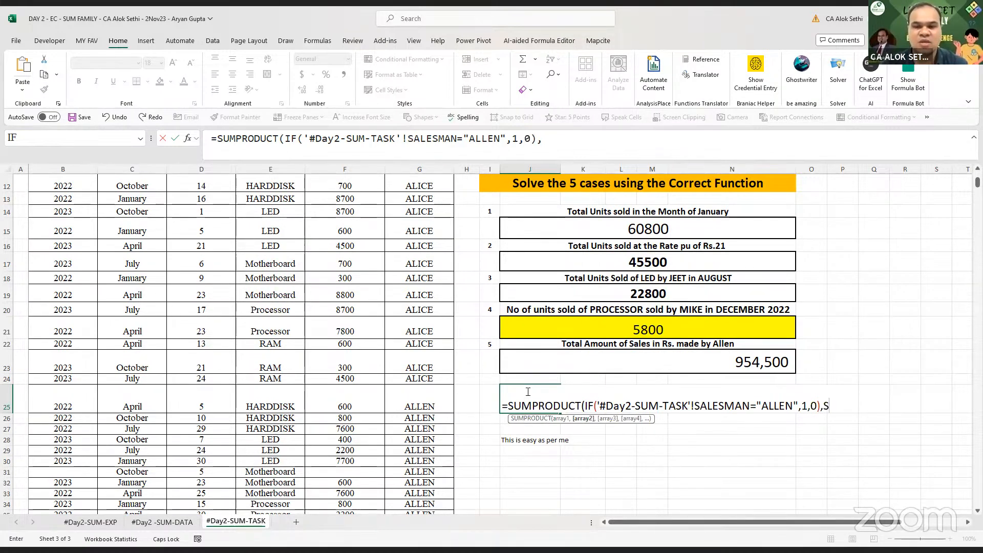
type("ALES")
key("Tab")
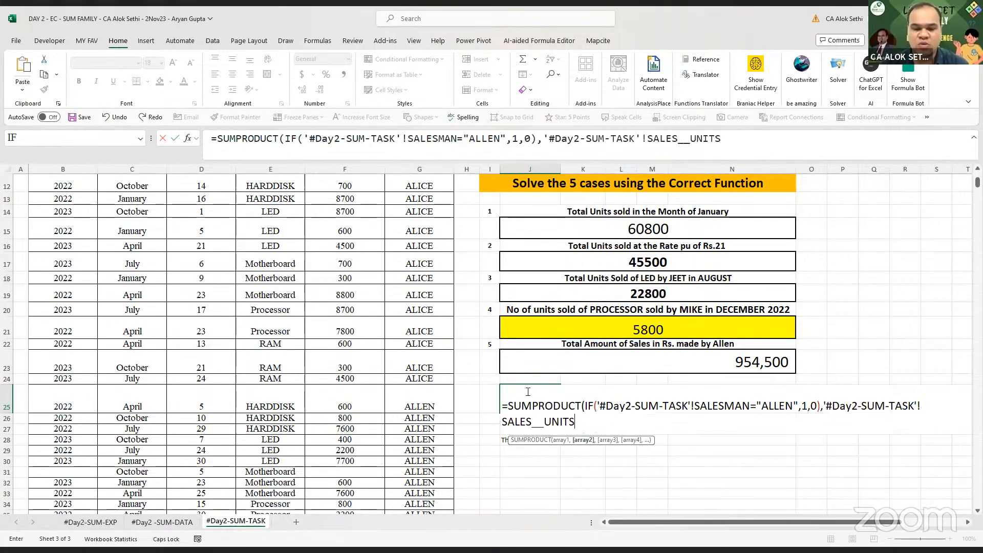
type(",")
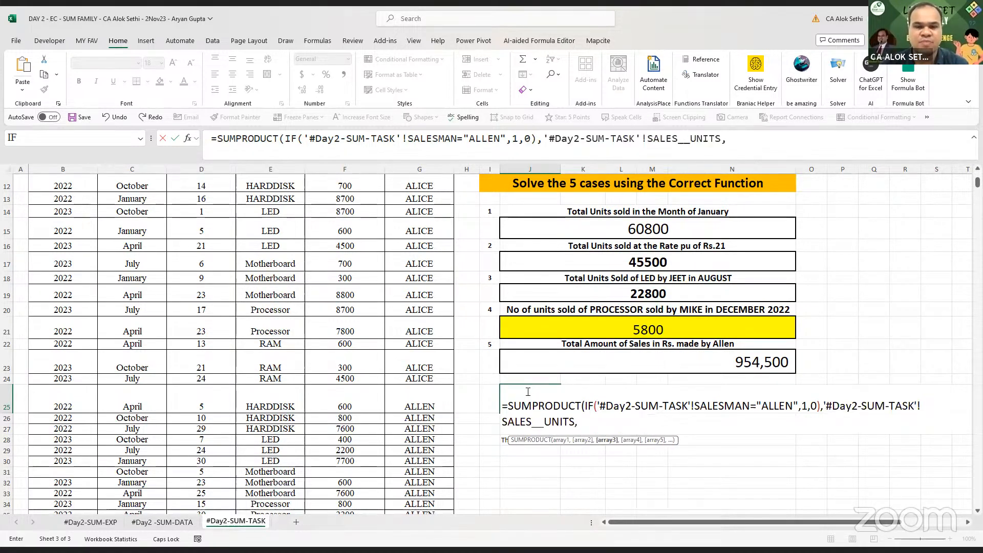
type("'#Day2-SUM-TASK'!RATE_per_unit)")
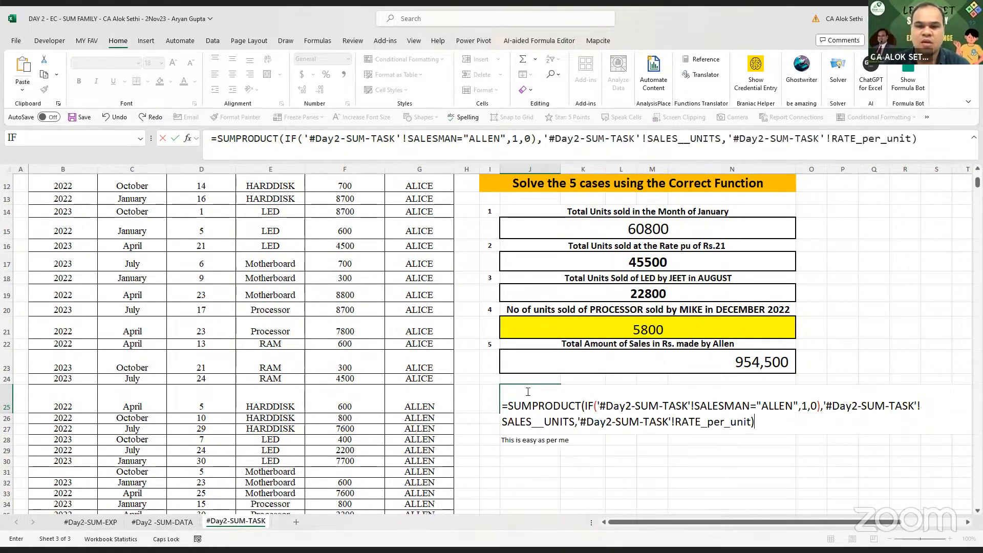
key("Return")
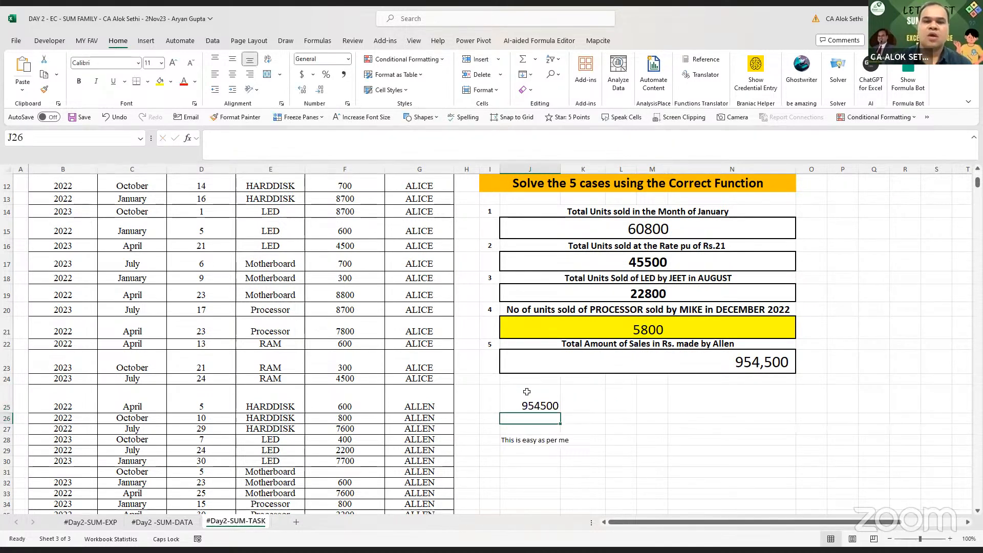
left_click(527, 392)
double_click(528, 392)
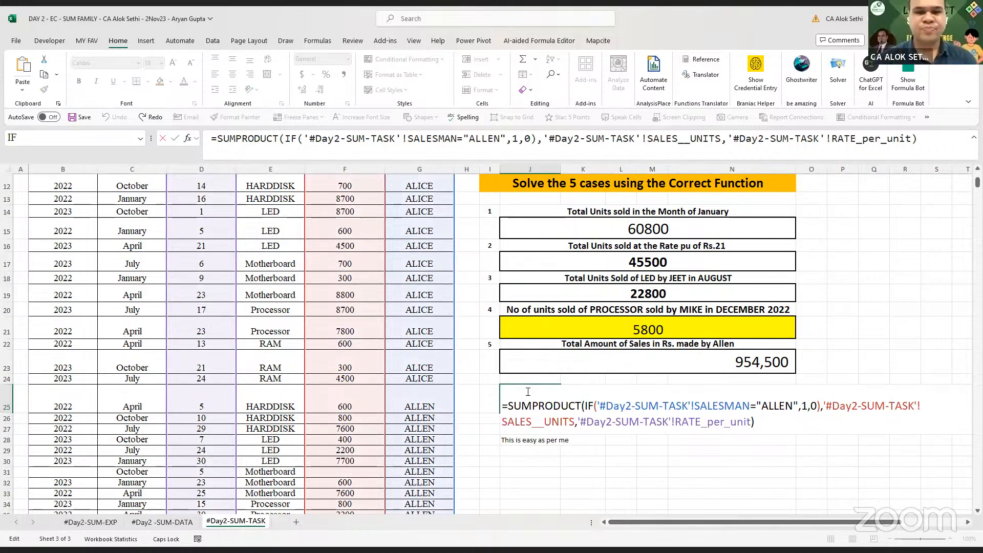
key("alt+Tab")
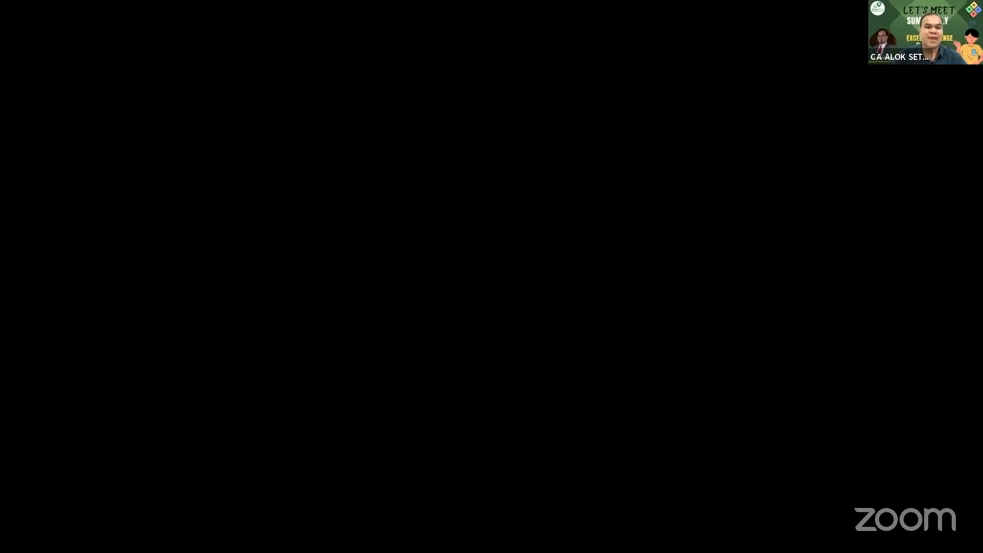
- Return to the top of the sheet and review the defined names in Name Manager
key("Up")
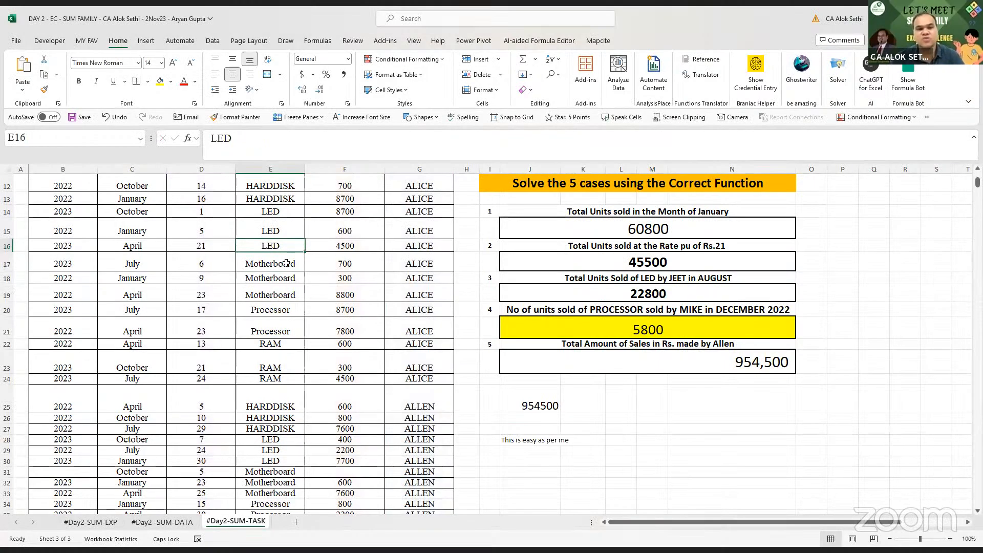
key("Home")
key("Page_Up")
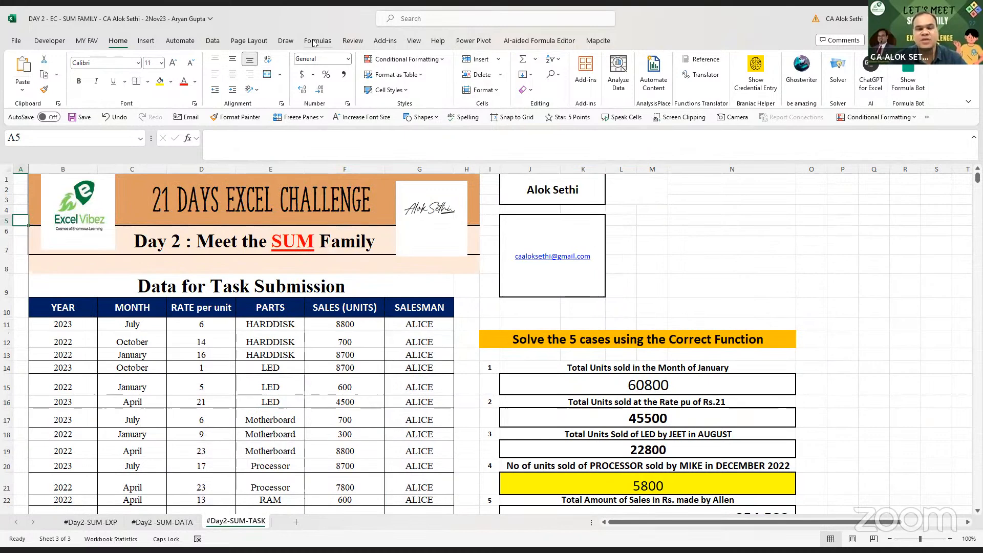
left_click(316, 41)
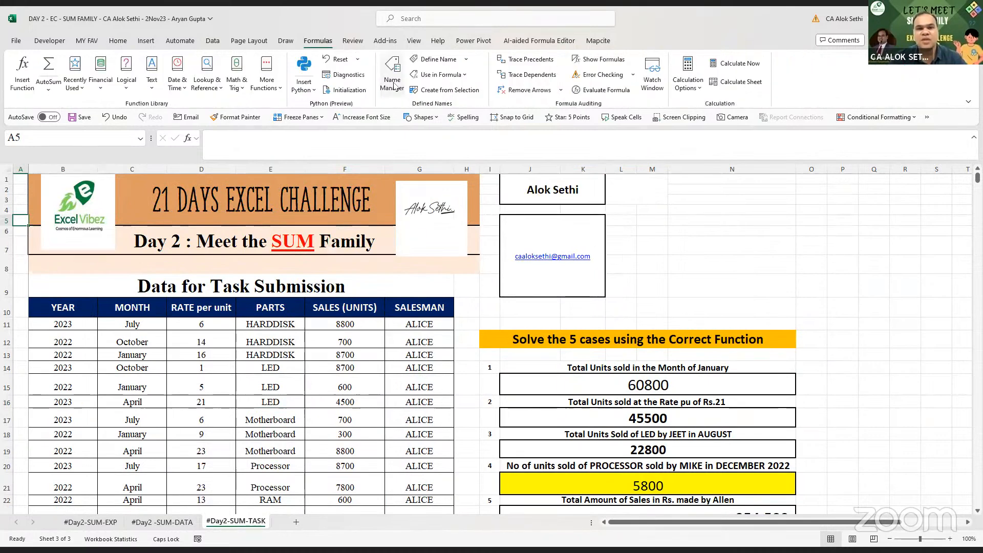
left_click(392, 82)
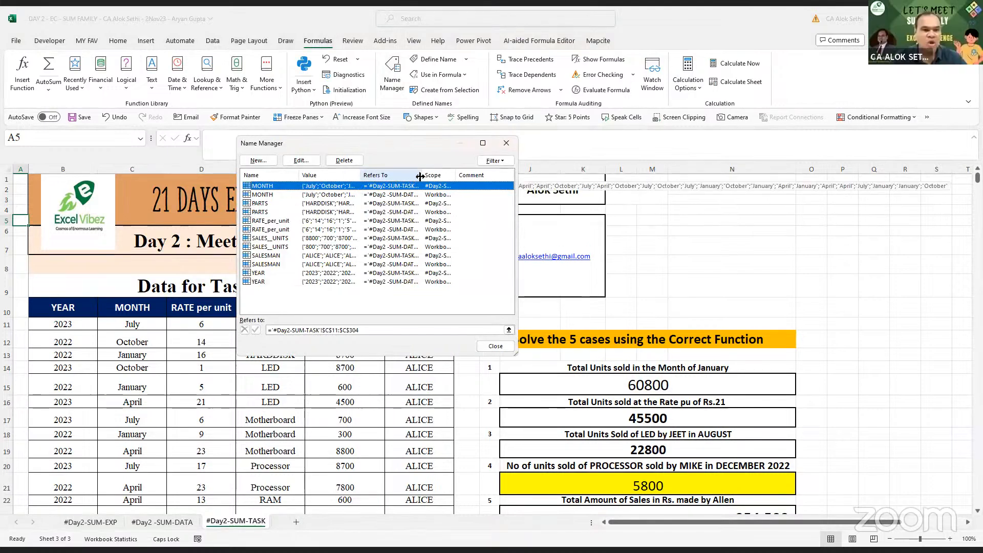
left_click_drag(420, 177, 465, 176)
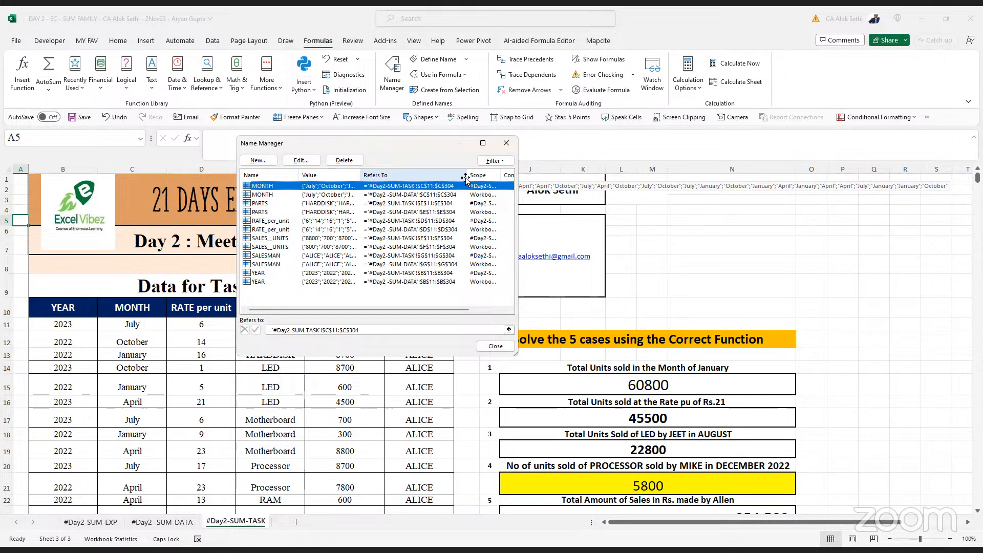
key("Escape")
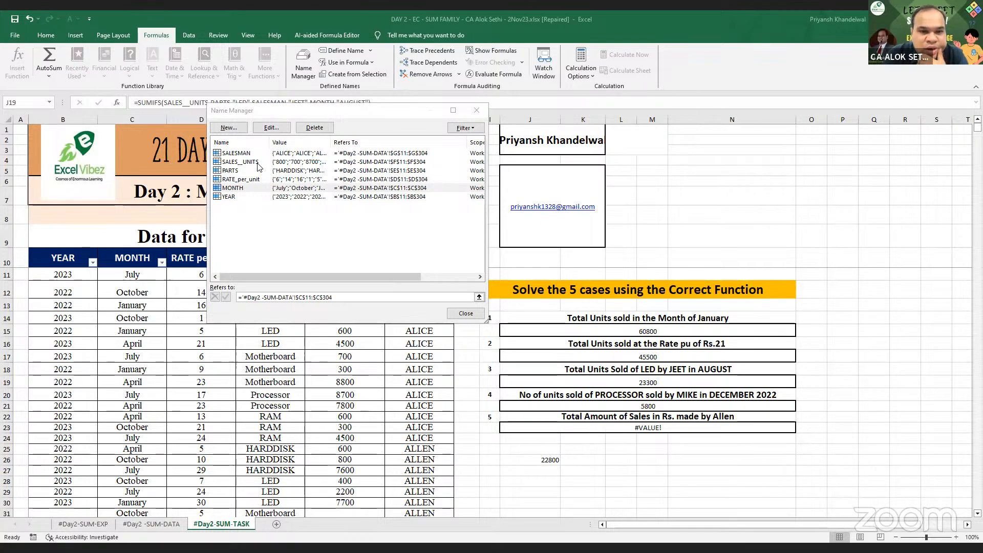
- Check the MONTH named range, then inspect case 3's SUMIFS in J19 returning 23300
left_click(425, 276)
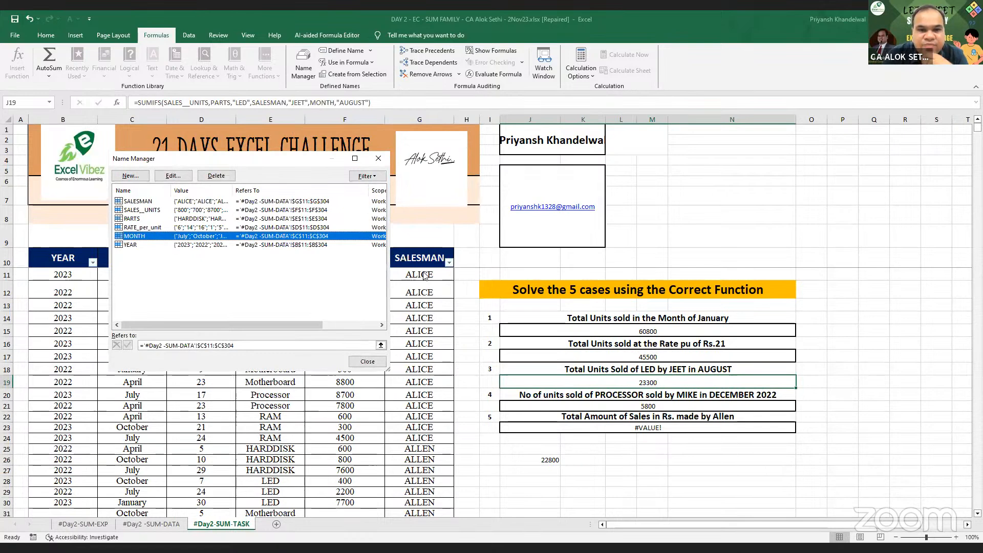
left_click(368, 361)
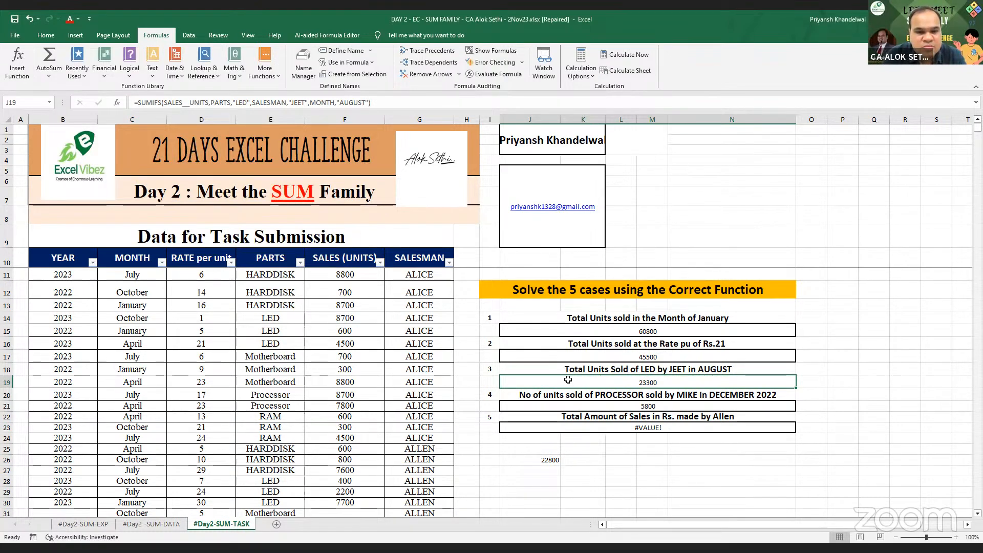
double_click(568, 380)
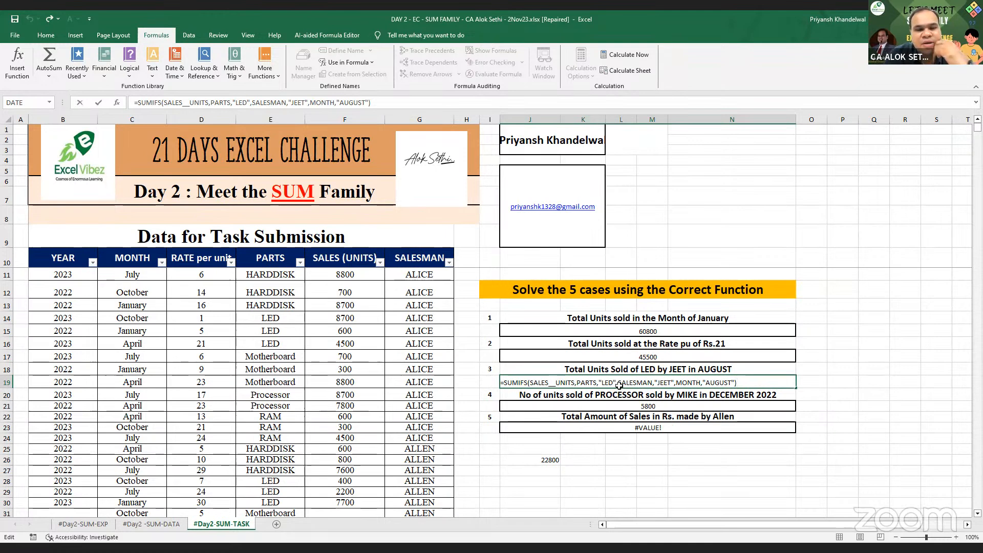
left_click(201, 348)
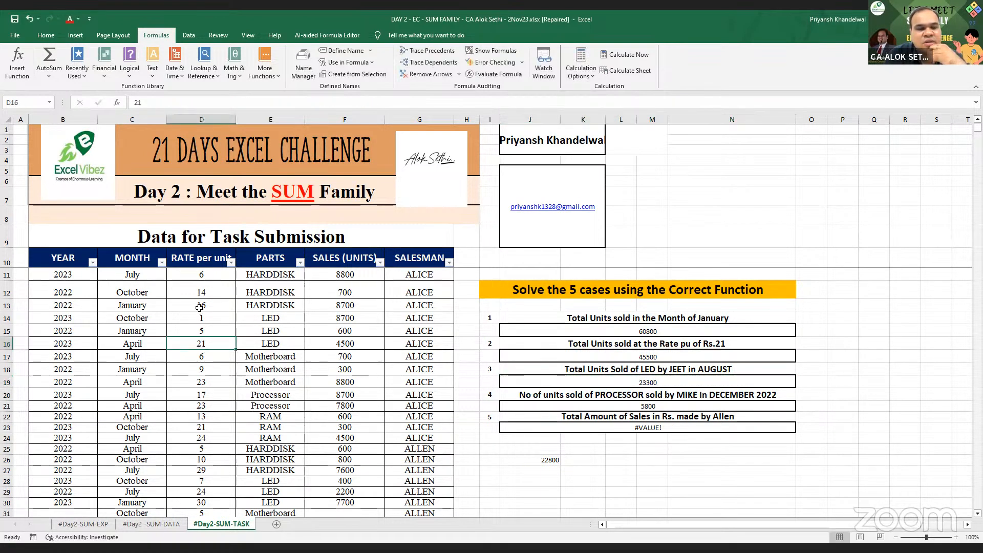
left_click(293, 264)
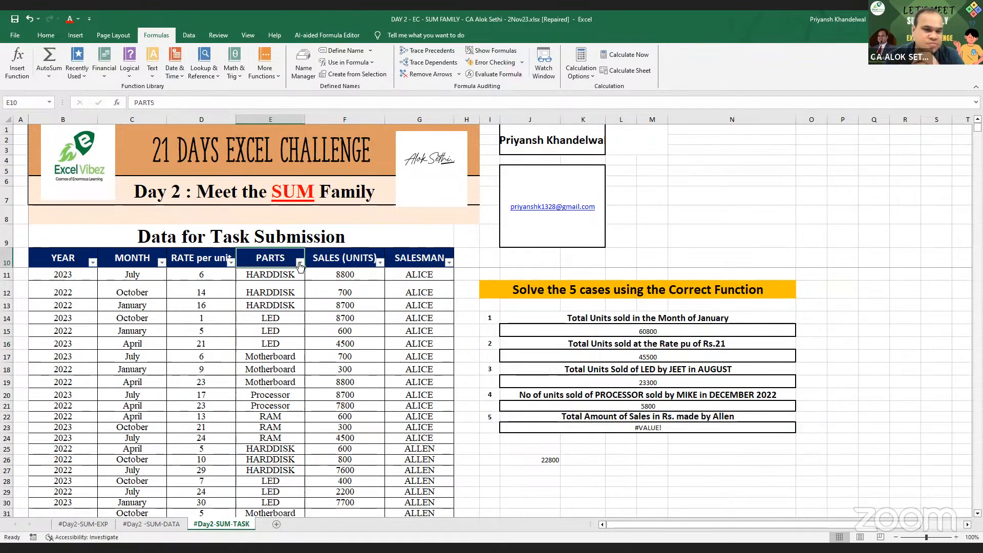
left_click(300, 262)
- Filter the table to PARTS LED, SALESMAN JEET and MONTH August
left_click(199, 376)
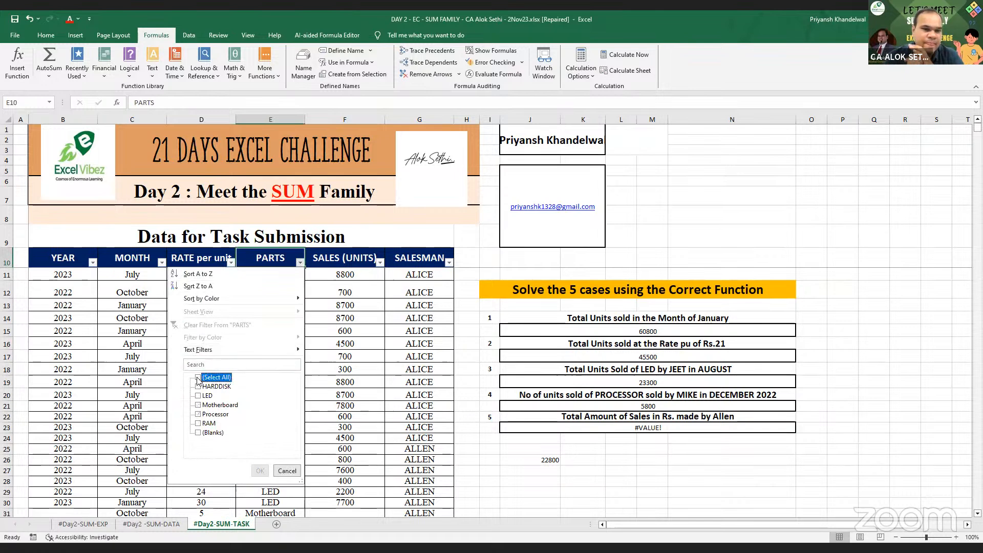
left_click(198, 395)
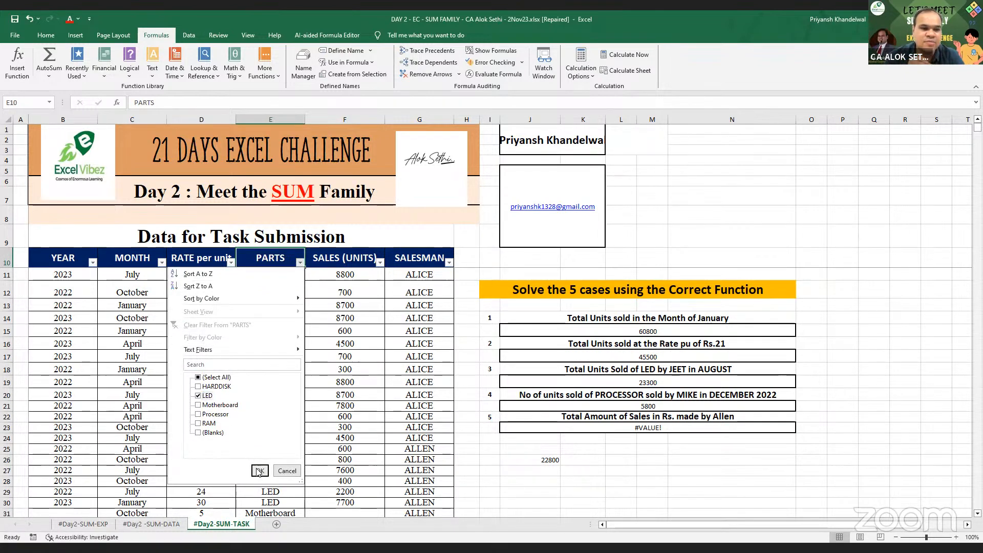
key("Return")
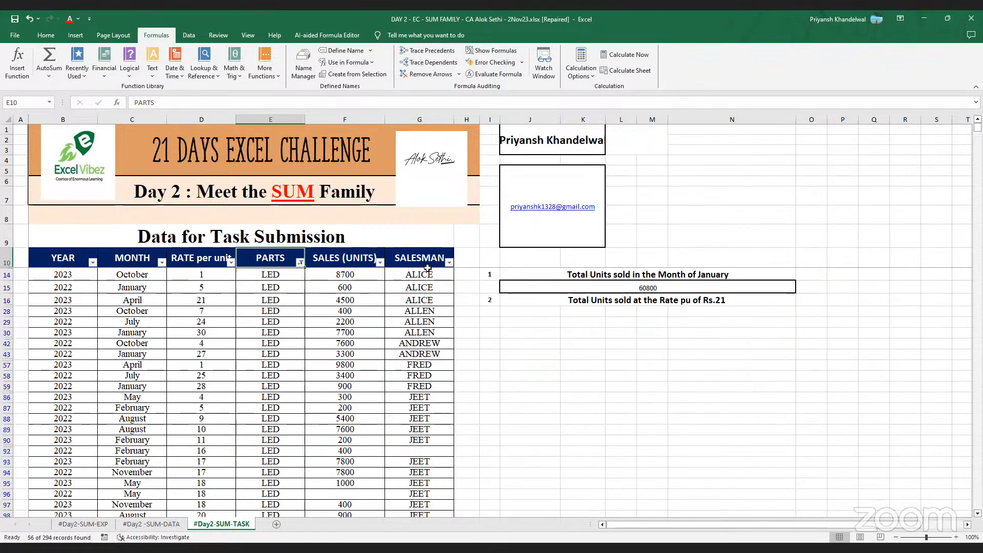
left_click(449, 263)
left_click(364, 377)
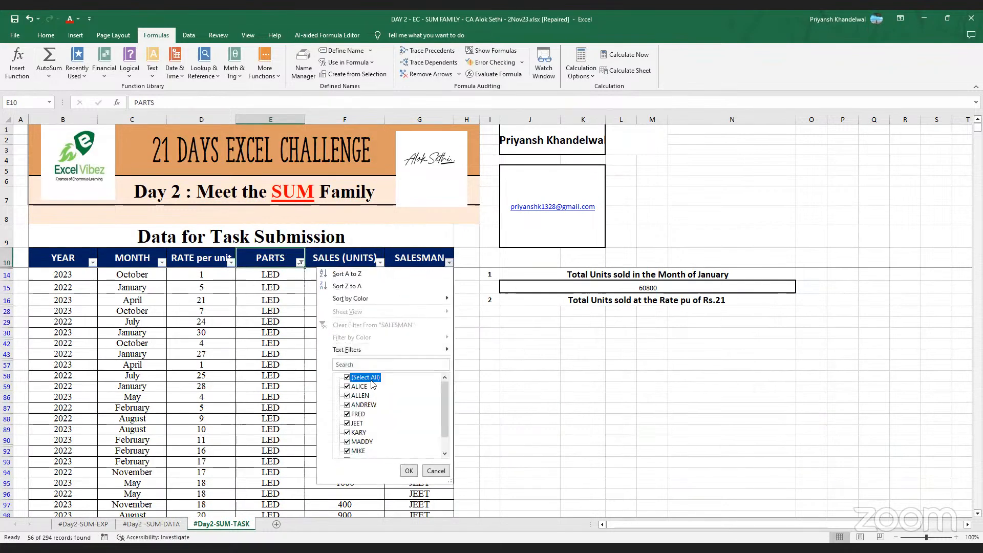
left_click(357, 423)
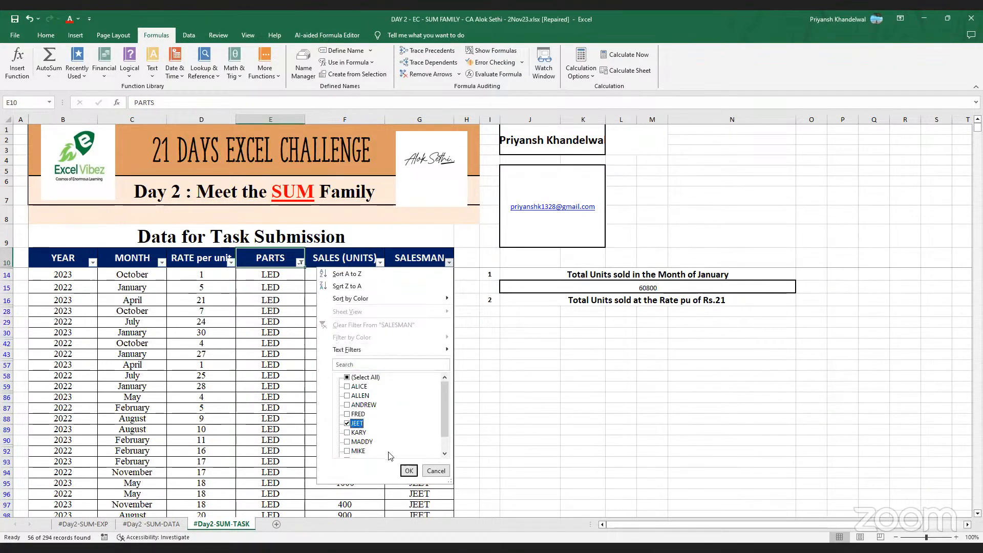
left_click(408, 471)
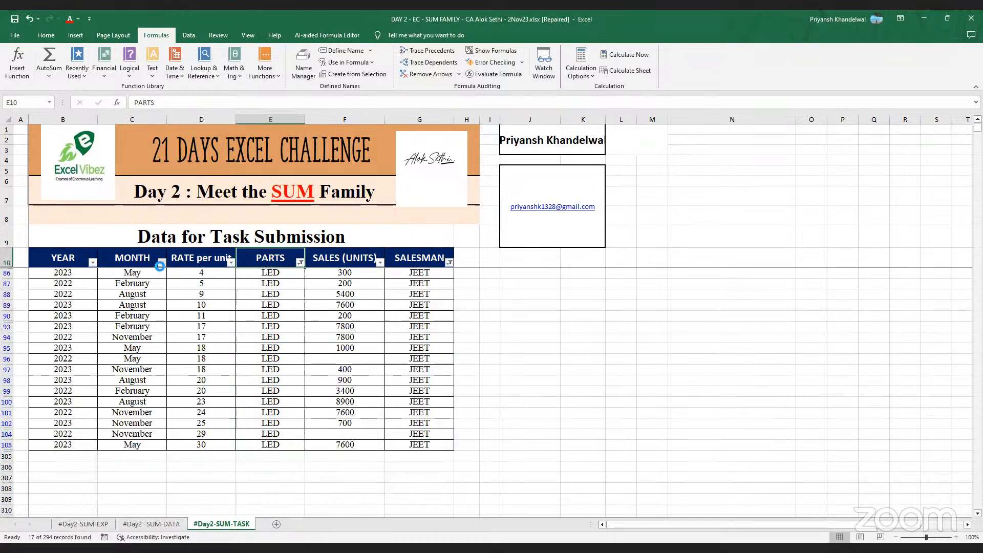
left_click(161, 262)
left_click(60, 378)
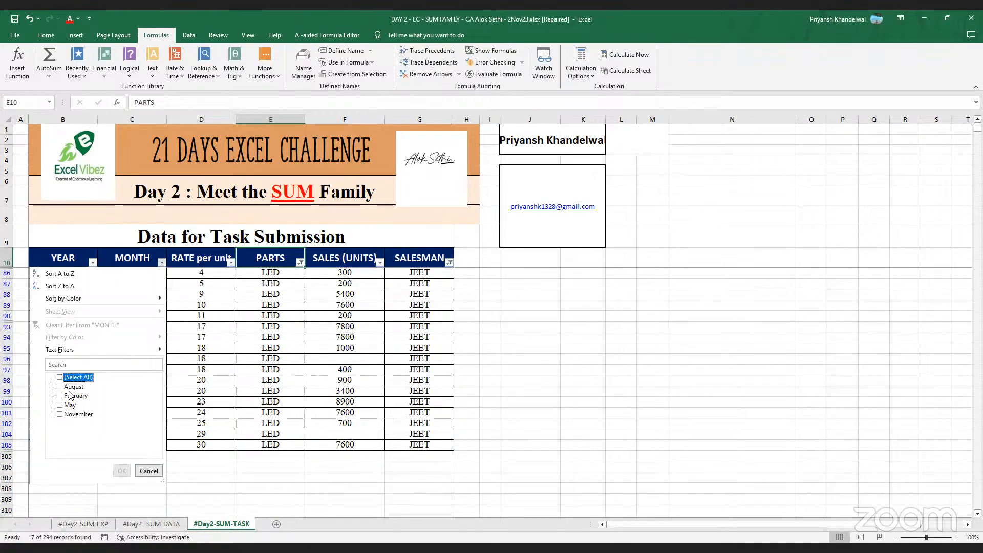
left_click(68, 387)
left_click(122, 470)
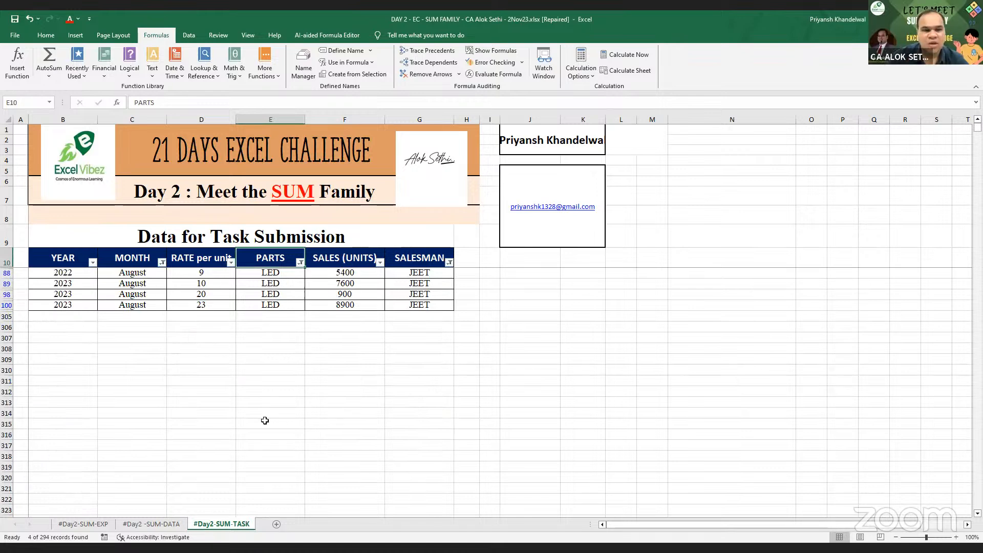
- Select the filtered SALES (UNITS) values to read their 22800 sum, then undo the filters
left_click_drag(346, 266, 352, 306)
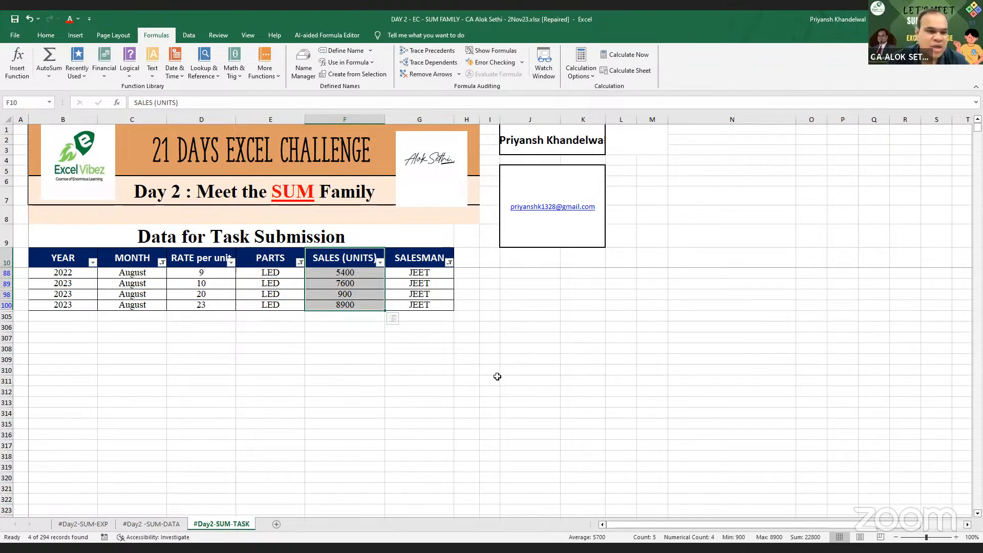
key("ctrl+q")
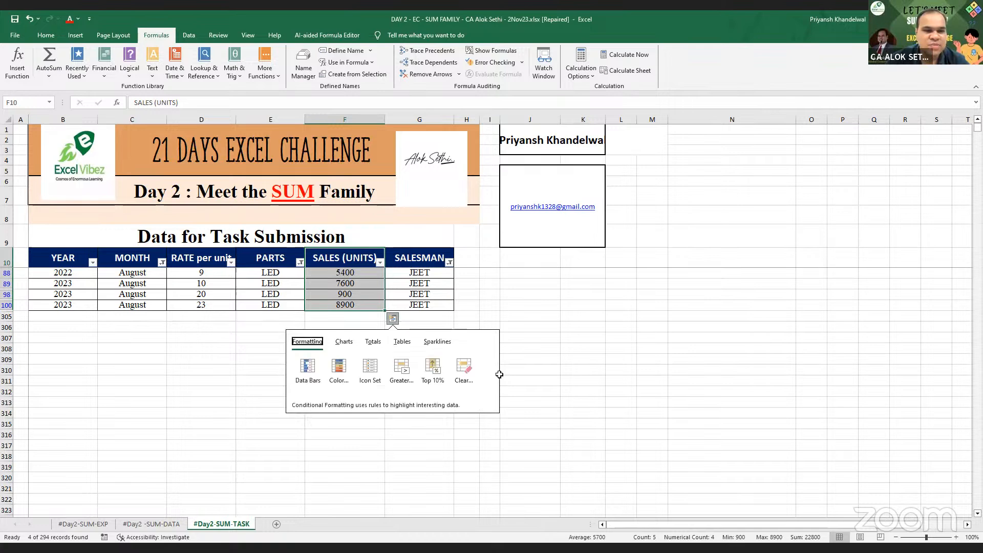
key("Escape")
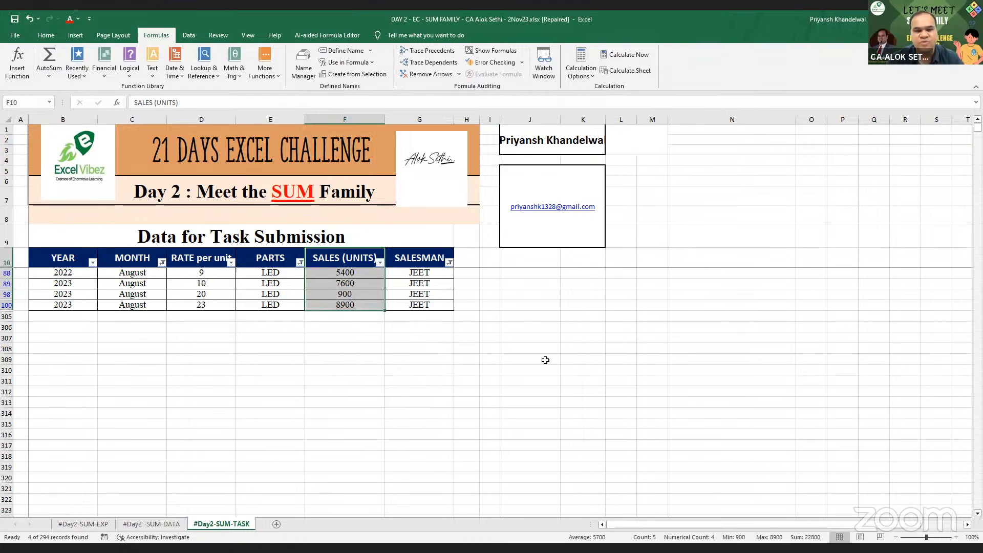
key("ctrl+z")
key("ctrl+z")
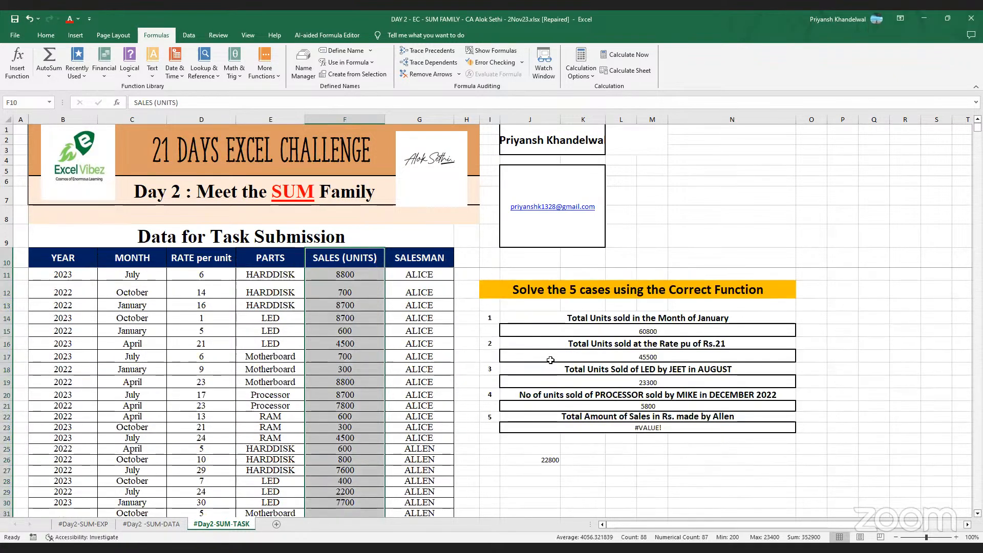
- Clear the sales column selection and select case 3's answer cell J19
left_click(620, 460)
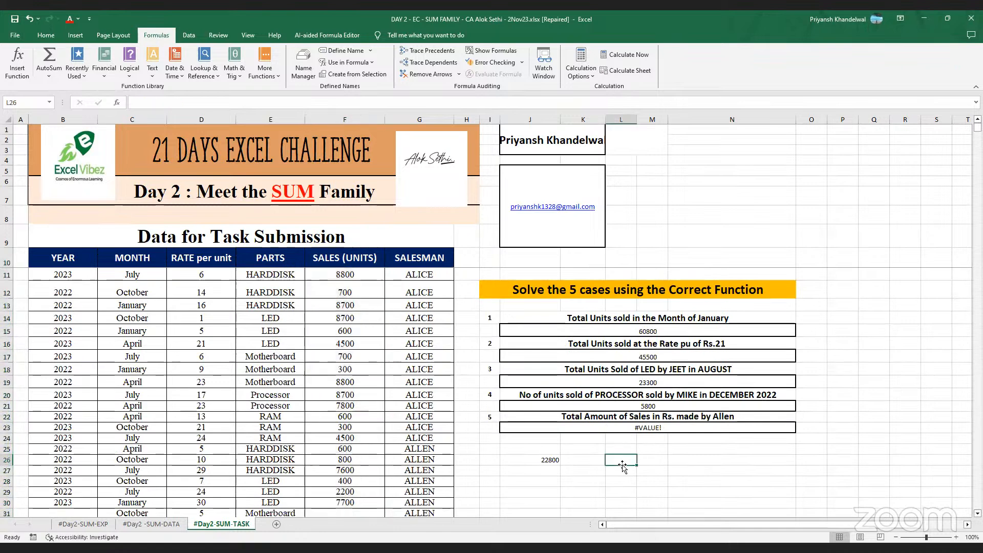
left_click(651, 383)
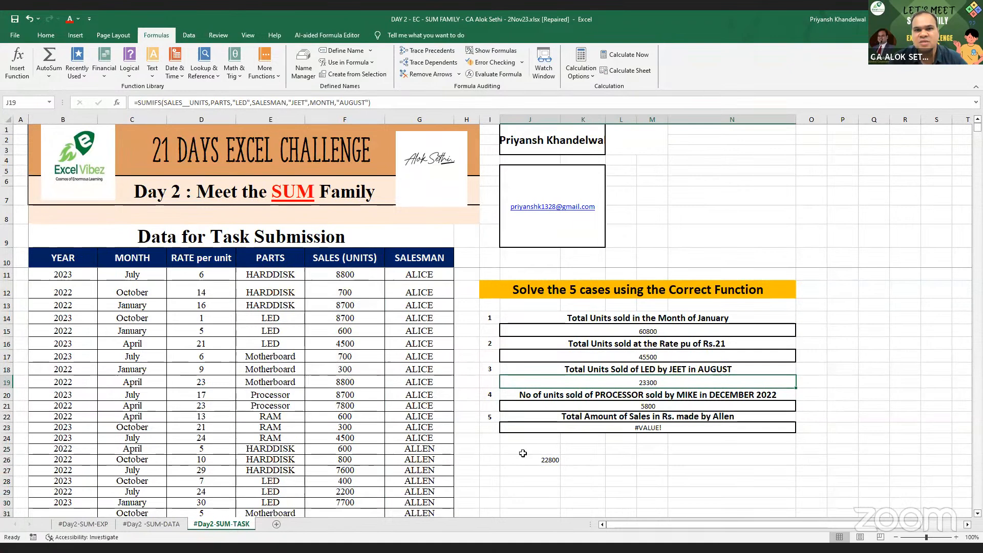
left_click(404, 547)
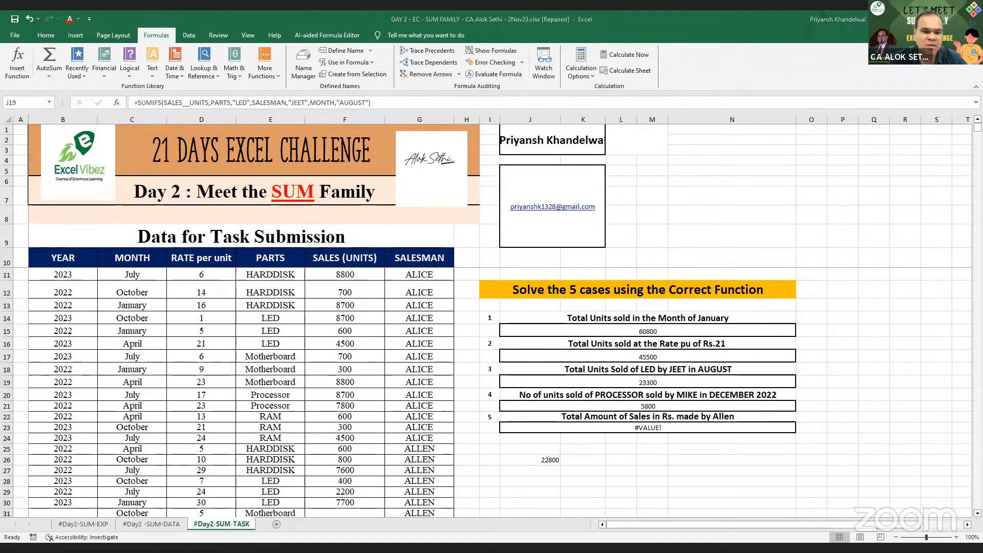
key("alt+Tab")
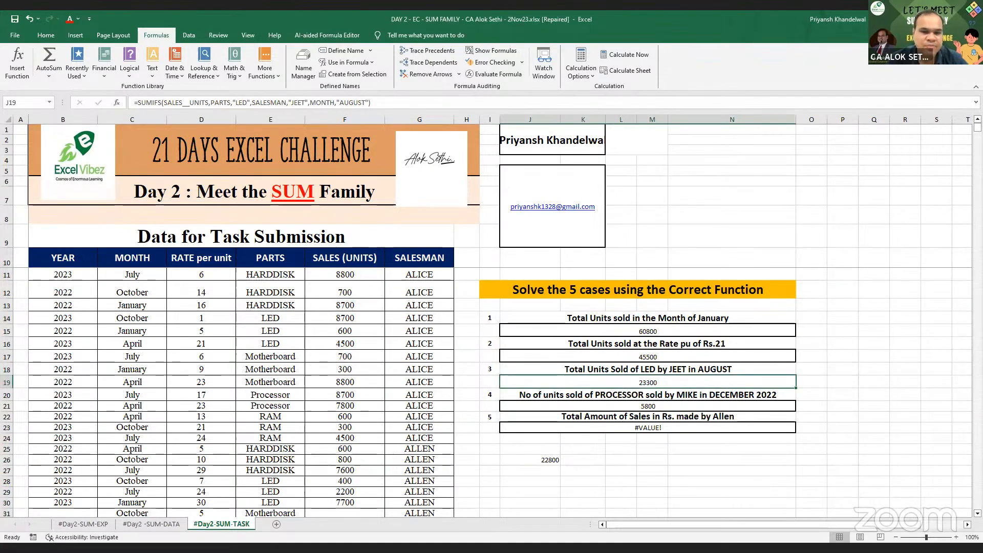
- Edit J19's SUMIFS, deleting its hardcoded "LED" and "JEET" criteria text
double_click(660, 383)
key("BackSpace")
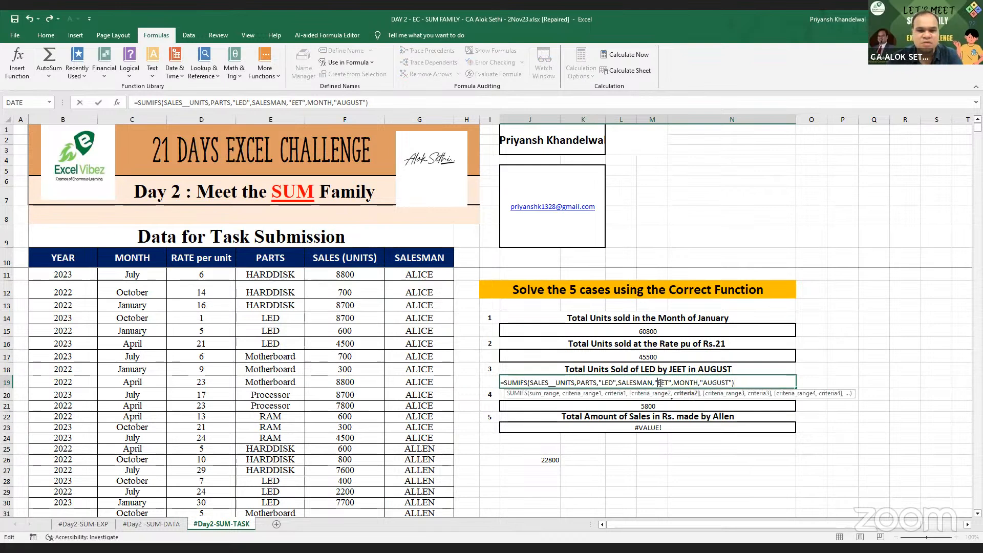
key("BackSpace")
key("BackSpace")
key("BackSpace")
key("BackSpace")
key("BackSpace")
key("BackSpace")
key("BackSpace")
key("BackSpace")
key("BackSpace")
key("BackSpace")
key("BackSpace")
key("BackSpace")
key("BackSpace")
key("BackSpace")
key("BackSpace")
key("BackSpace")
key("BackSpace")
key("BackSpace")
key("BackSpace")
key("BackSpace")
key("Home")
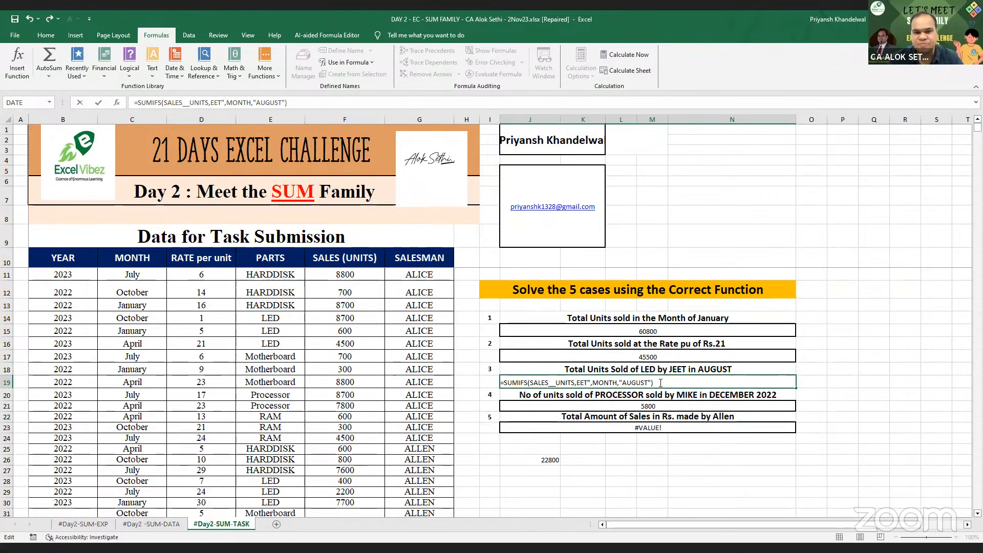
key("Delete")
key("Delete")
key("Delete")
key("Delete")
key("Delete")
key("Delete")
key("Delete")
key("Delete")
key("Delete")
key("Delete")
key("Delete")
key("Delete")
key("Delete")
key("Delete")
key("Delete")
key("Delete")
key("Delete")
key("Delete")
key("Delete")
key("Delete")
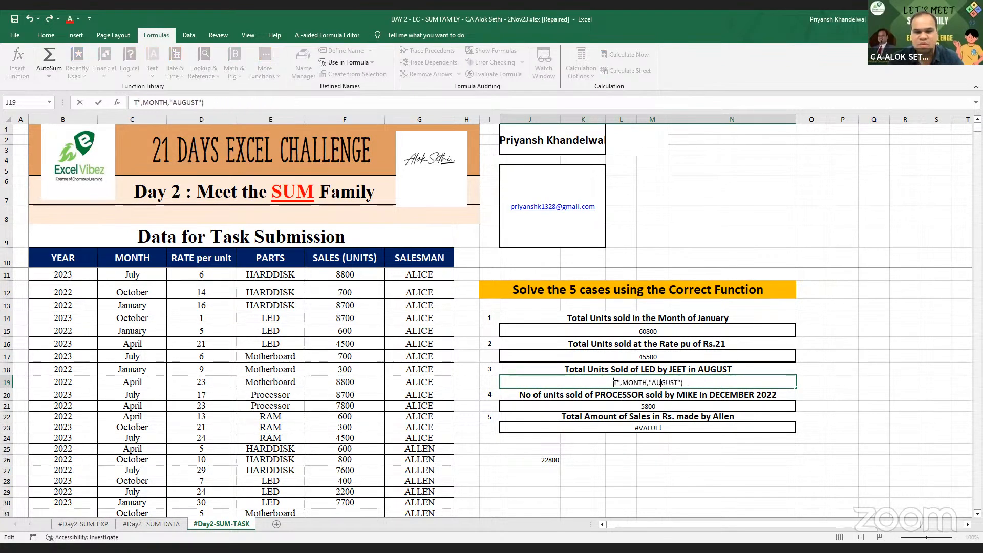
- Retype J19 as =SUMIFS(SALES__UNITS,PARTS,"LED",SALESMAN,"JEET",MONTH,"August"), returning 23300
key("Delete")
key("Delete")
key("Delete")
key("Delete")
key("Delete")
key("Delete")
key("Delete")
key("Delete")
key("Delete")
key("Delete")
key("Delete")
key("Delete")
key("Delete")
key("Delete")
key("Delete")
key("Delete")
key("Delete")
key("Delete")
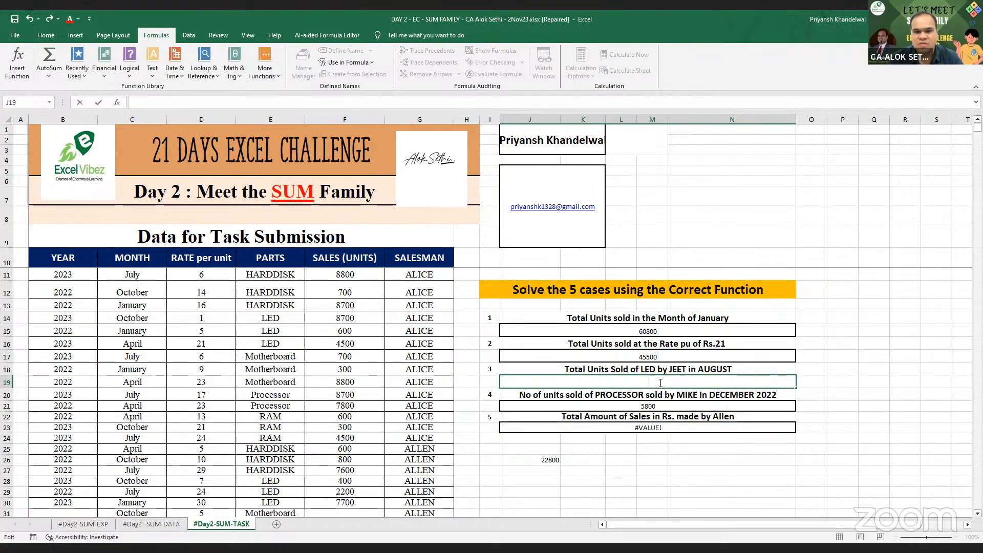
type("=SUMI")
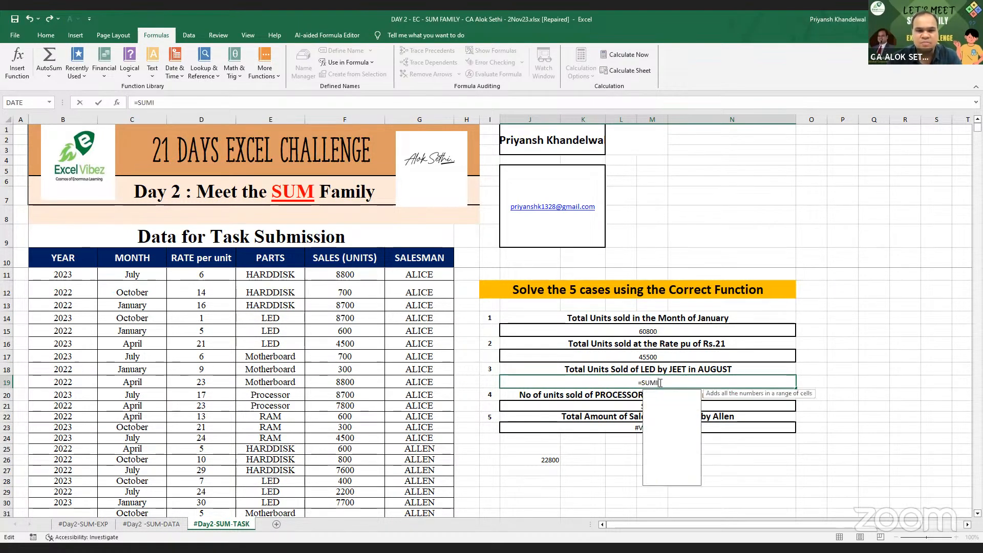
type("FS")
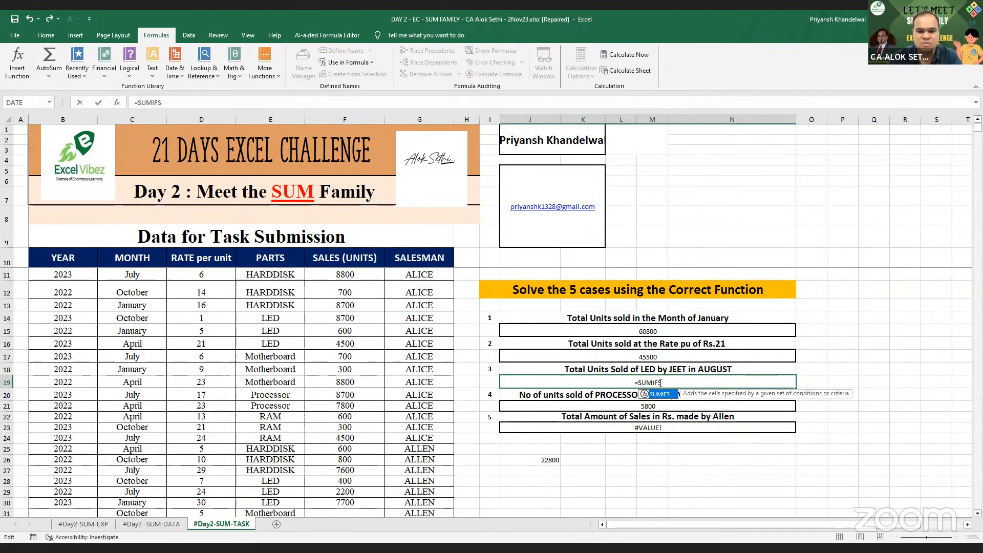
type("(")
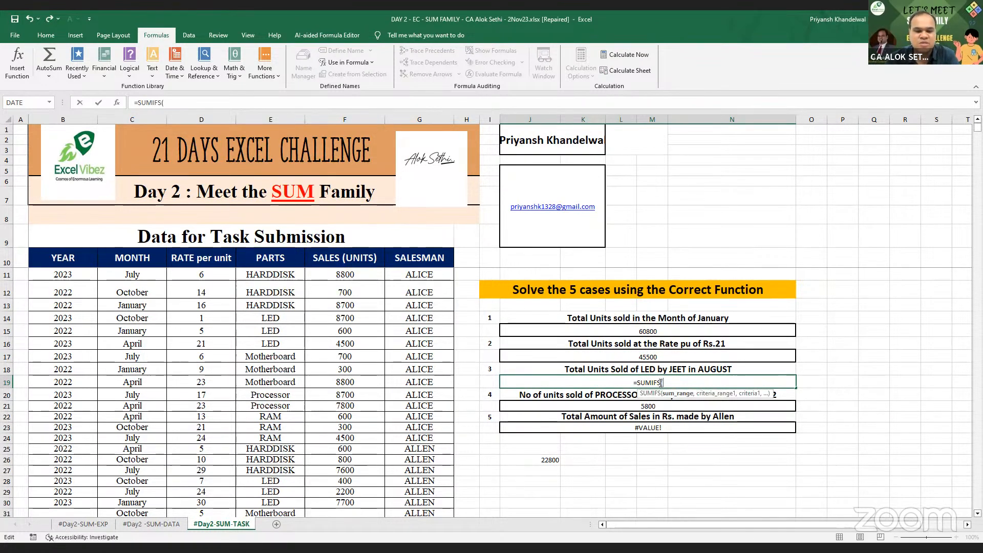
type("SALES")
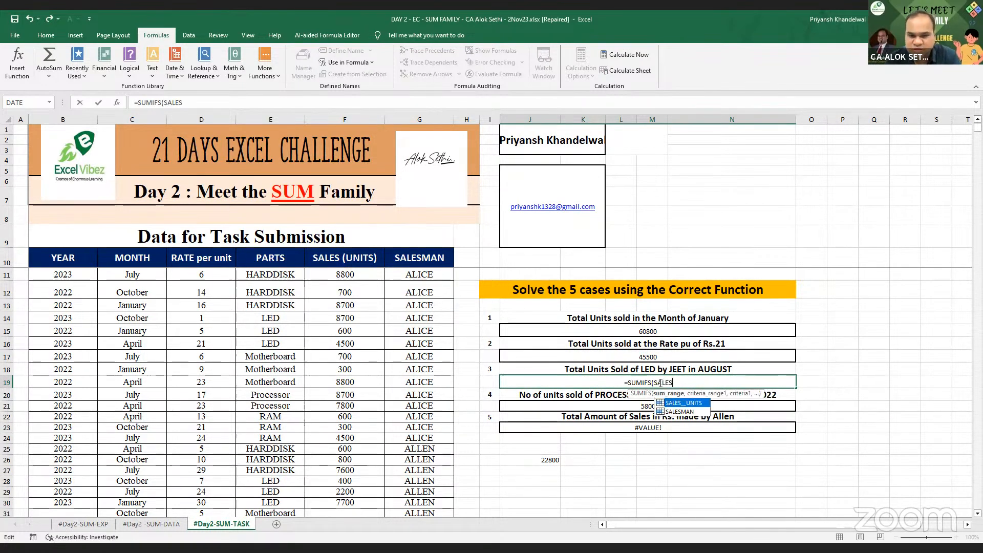
key("Tab")
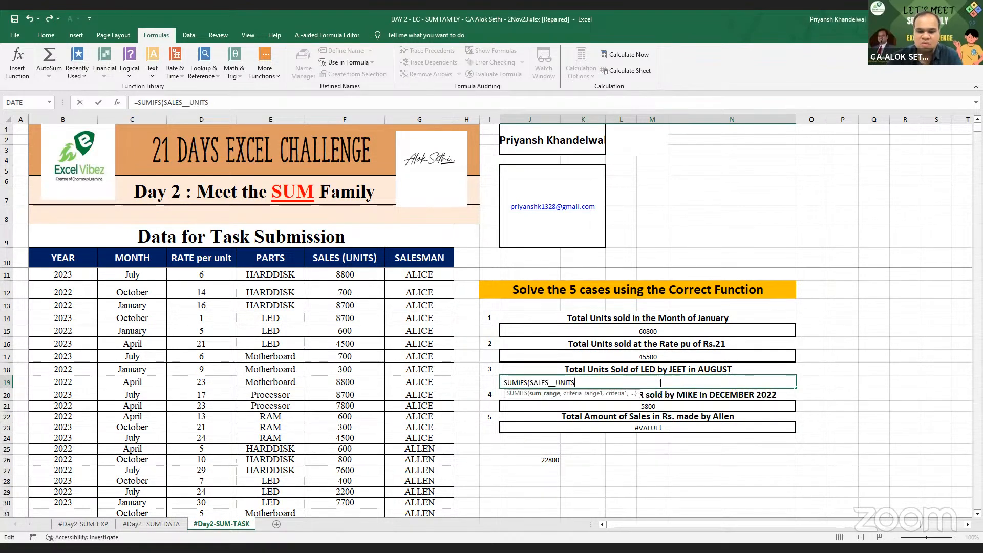
type(",")
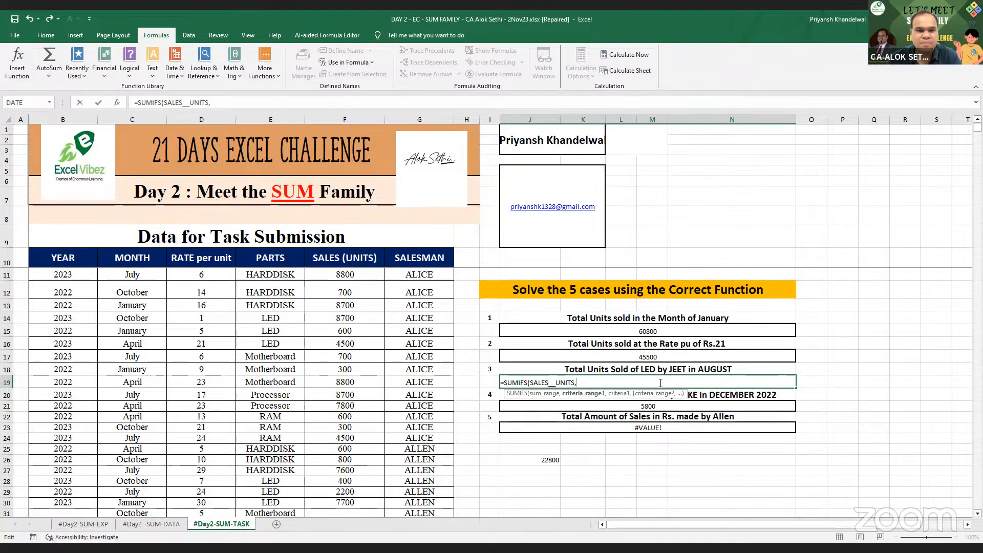
type("PART")
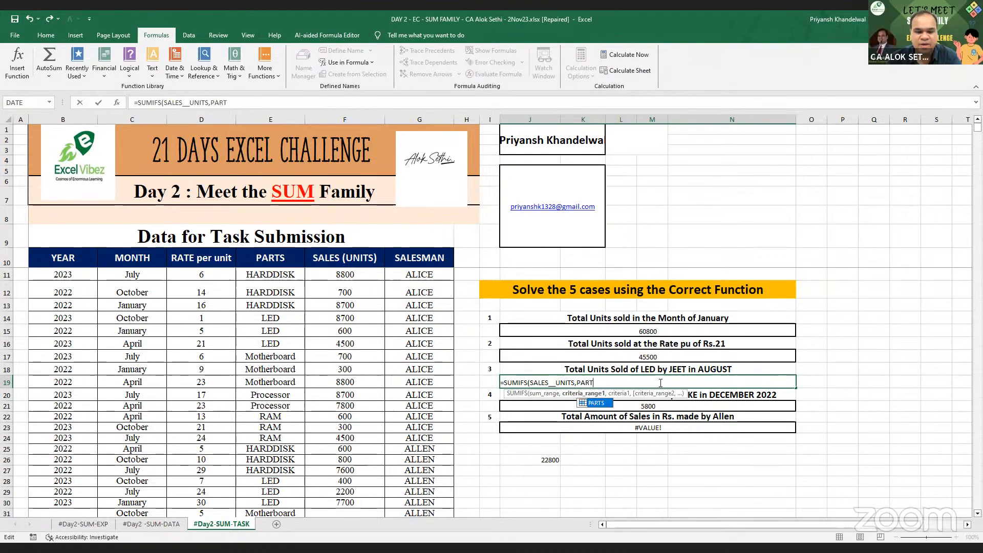
type("S,")
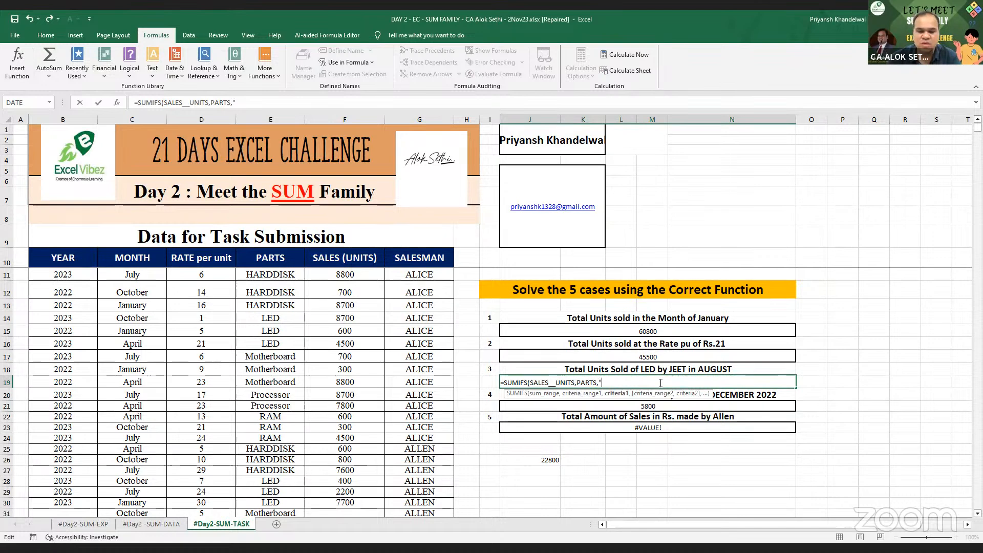
type("\"led\",")
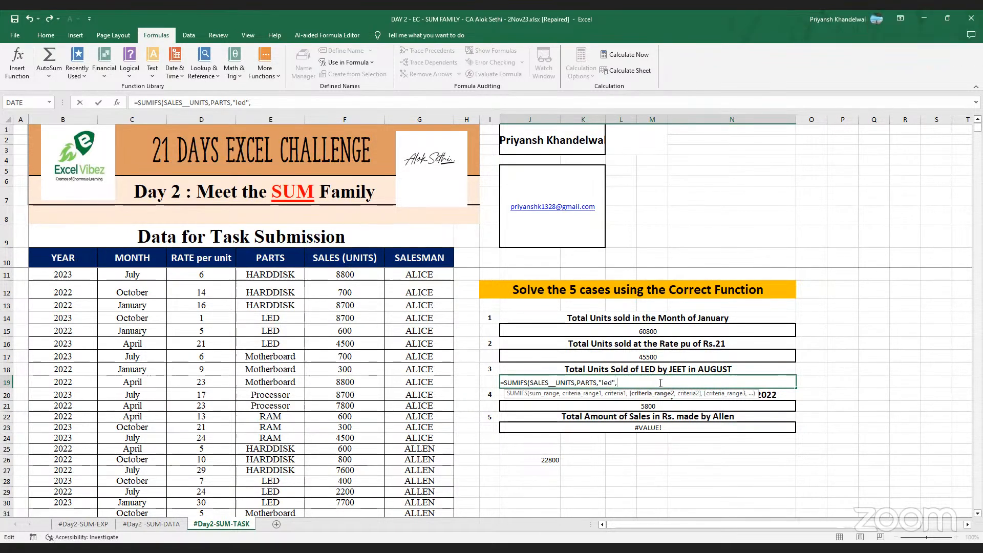
key("BackSpace")
key("BackSpace")
key("BackSpace")
key("BackSpace")
key("BackSpace")
key("BackSpace")
key("BackSpace")
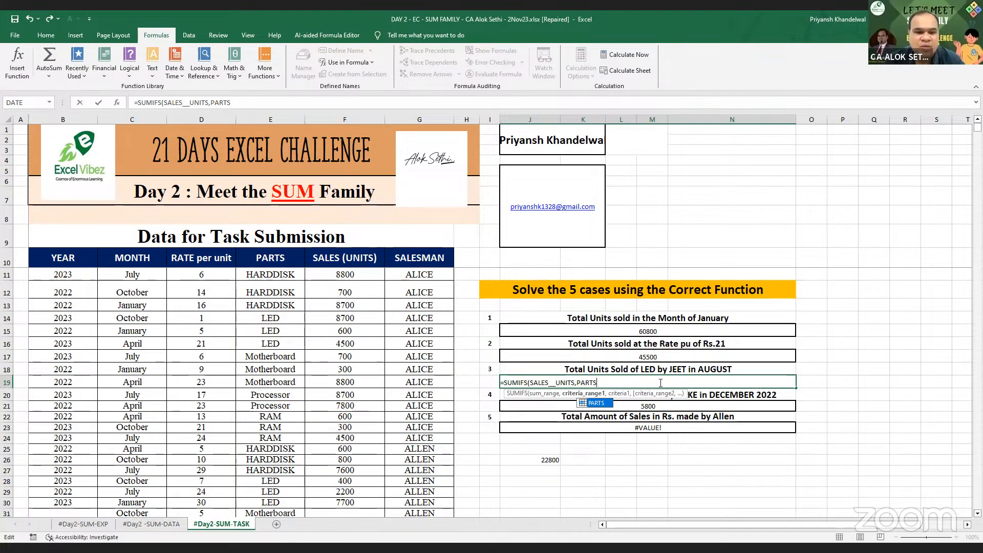
type(",")
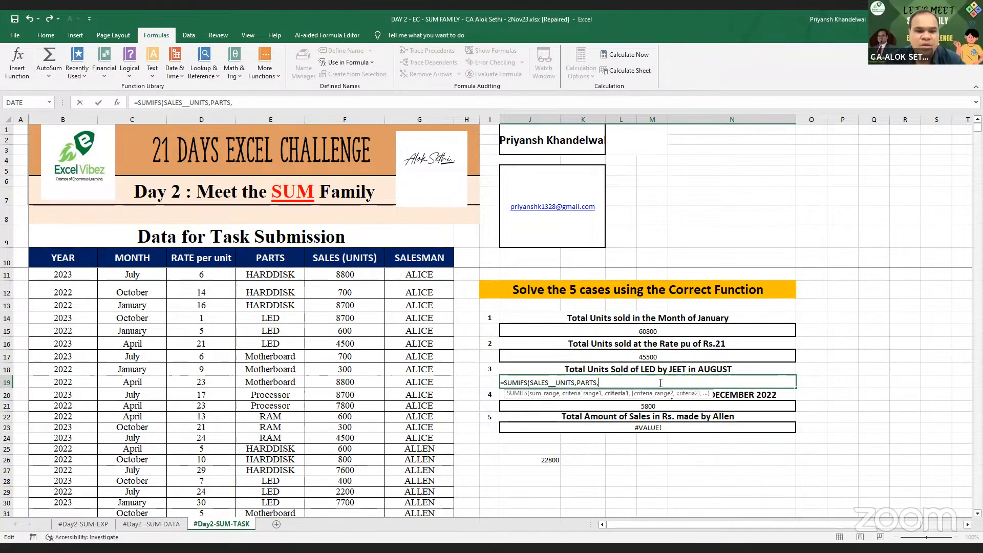
type("\"LED\"")
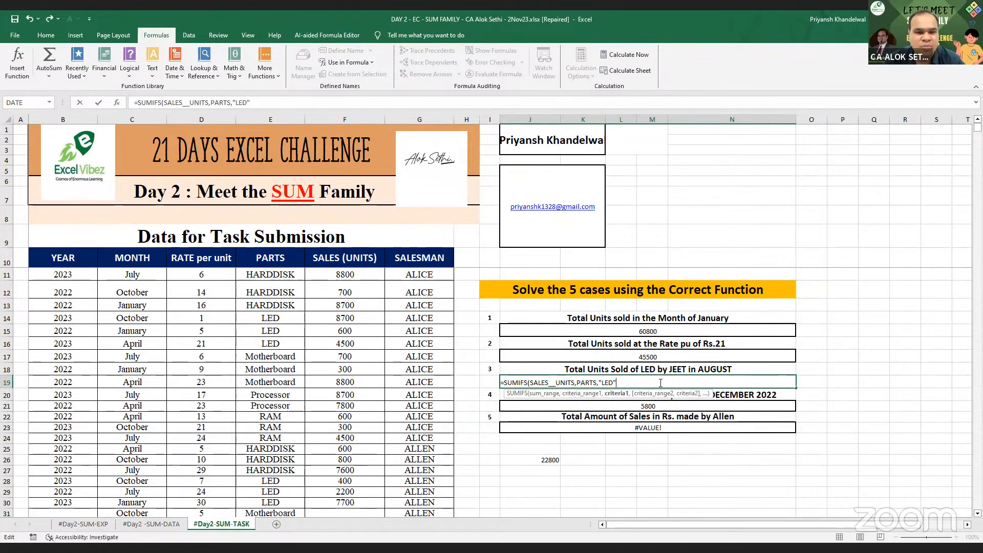
type(",")
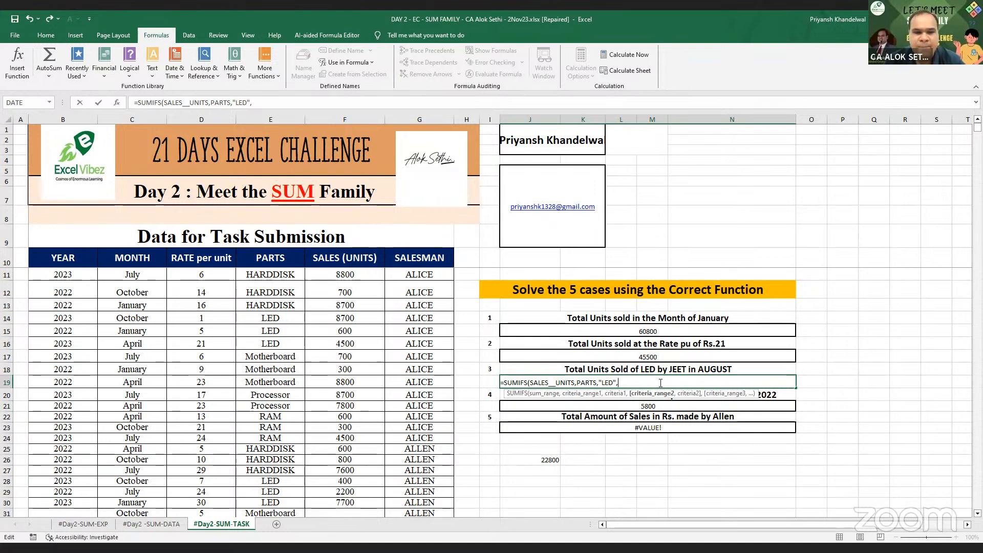
type("SALESMAN")
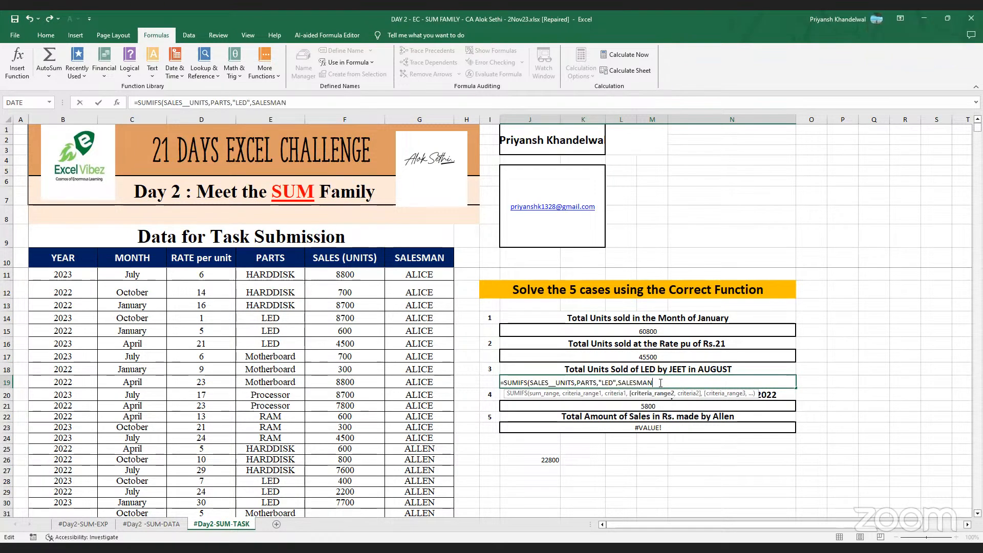
type(",")
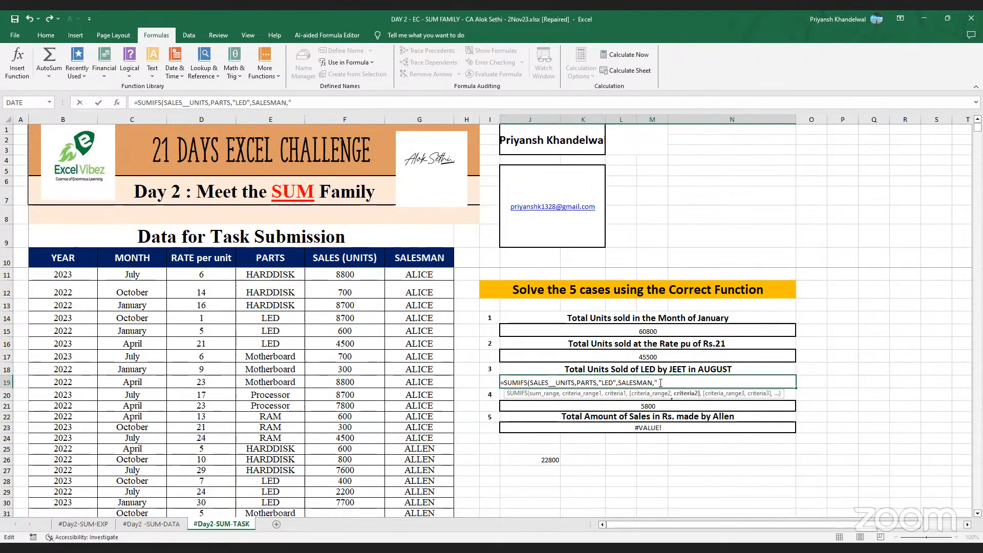
type("\"J")
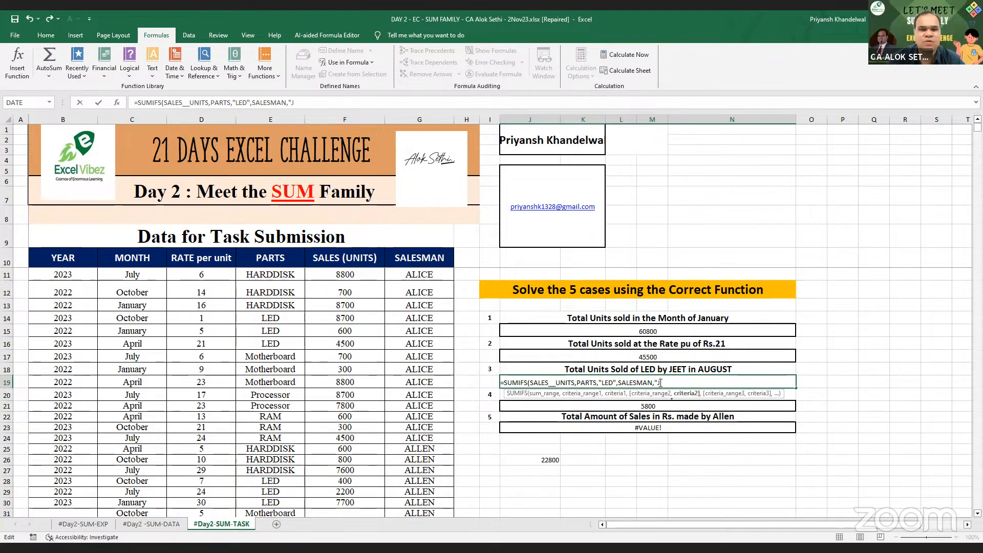
type("EET")
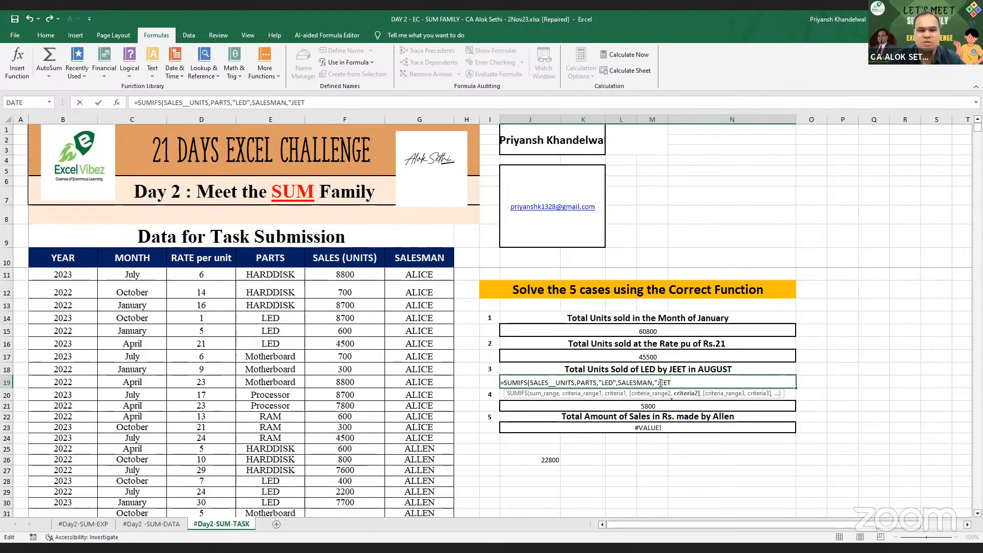
type("\"")
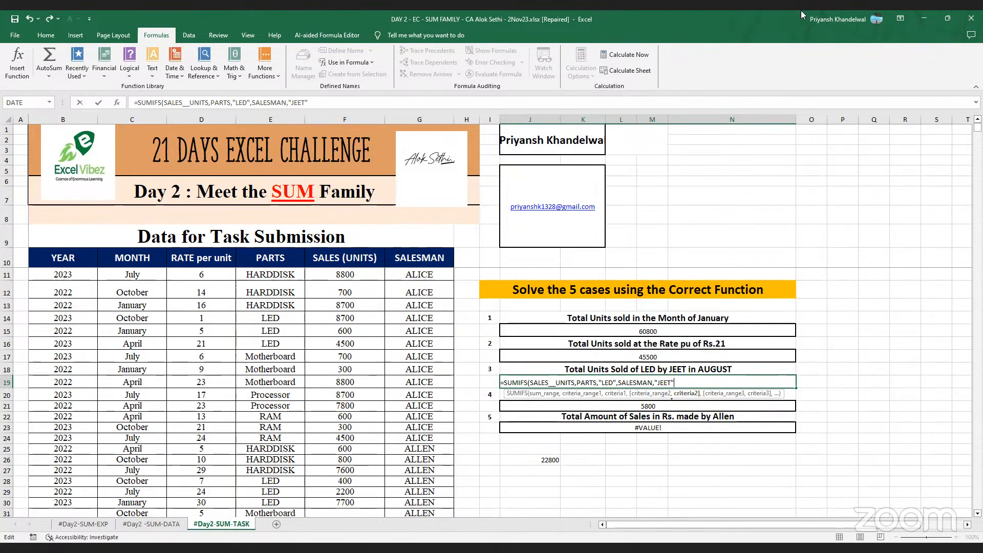
type(",")
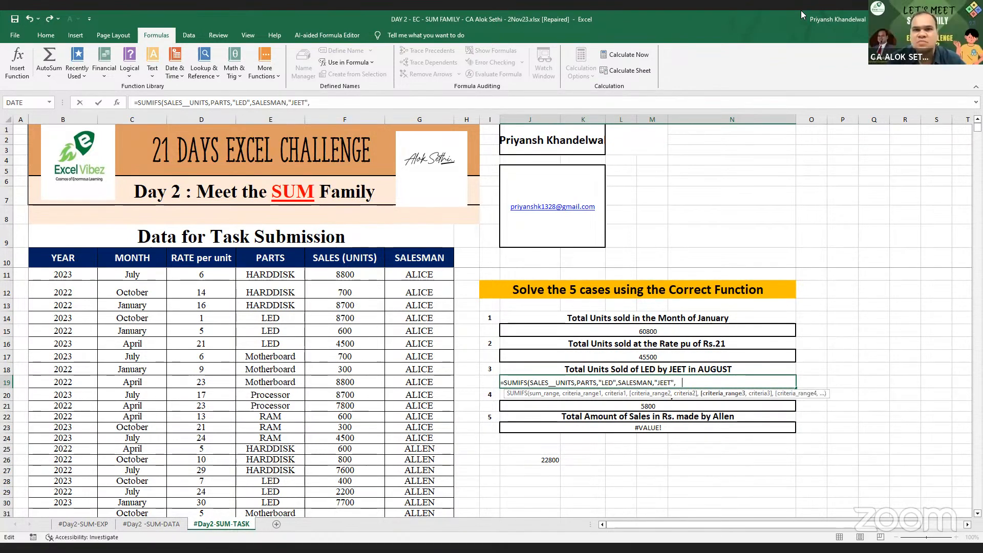
key("BackSpace")
type("MONTH")
type(",\"")
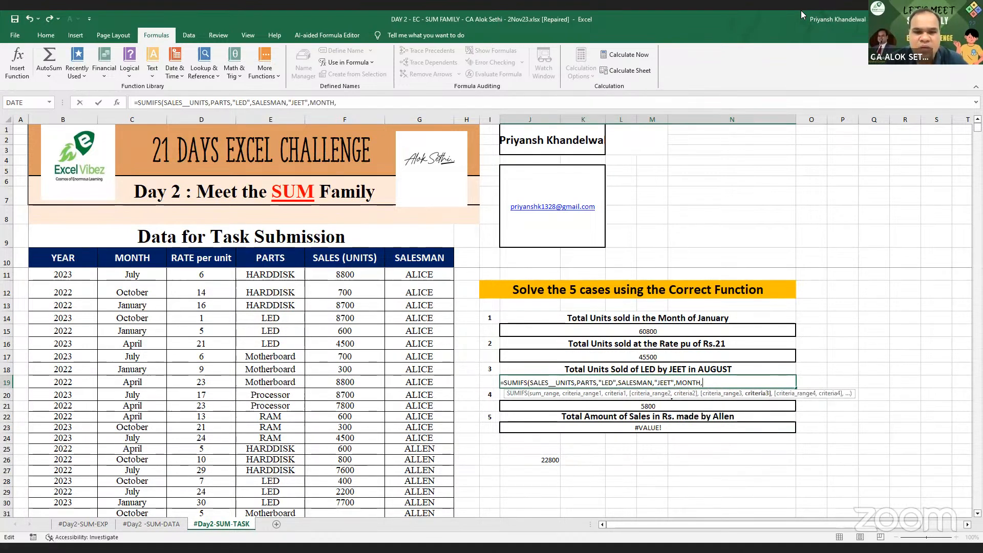
type("A")
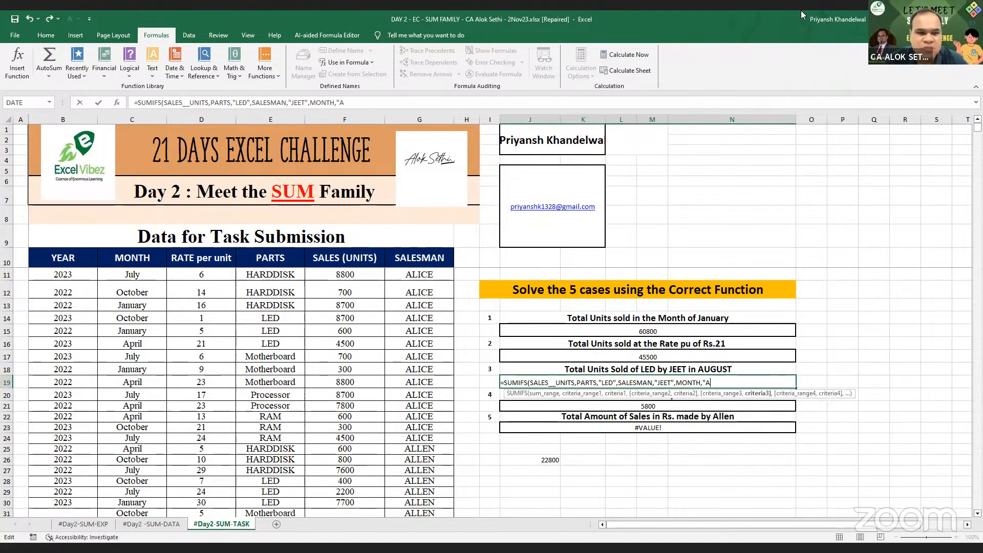
type("ugu")
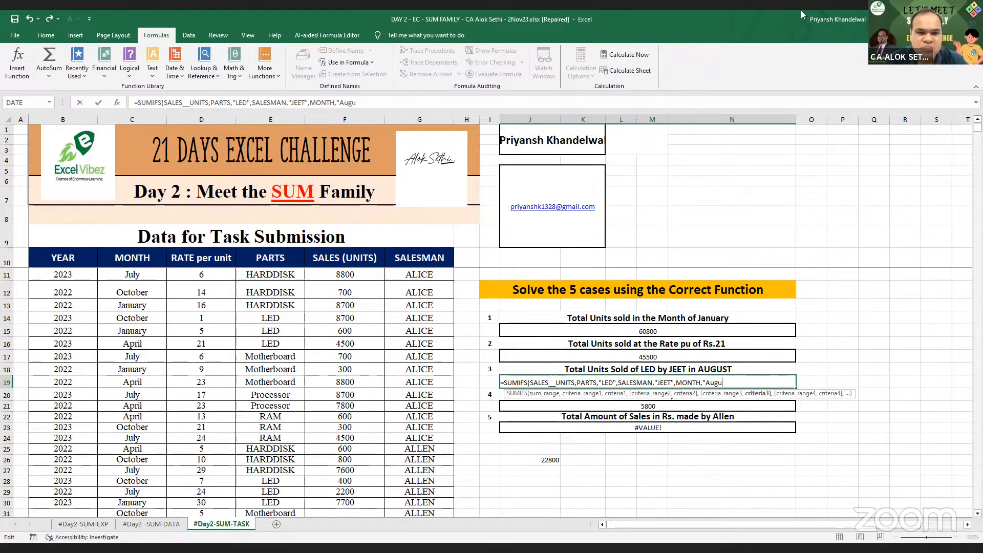
type("st\"")
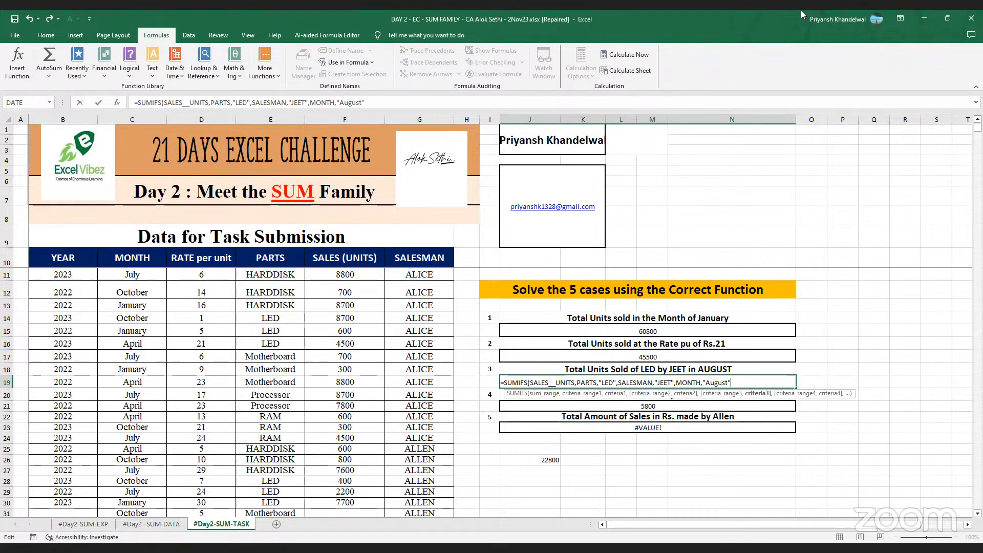
type("_")
key("Return")
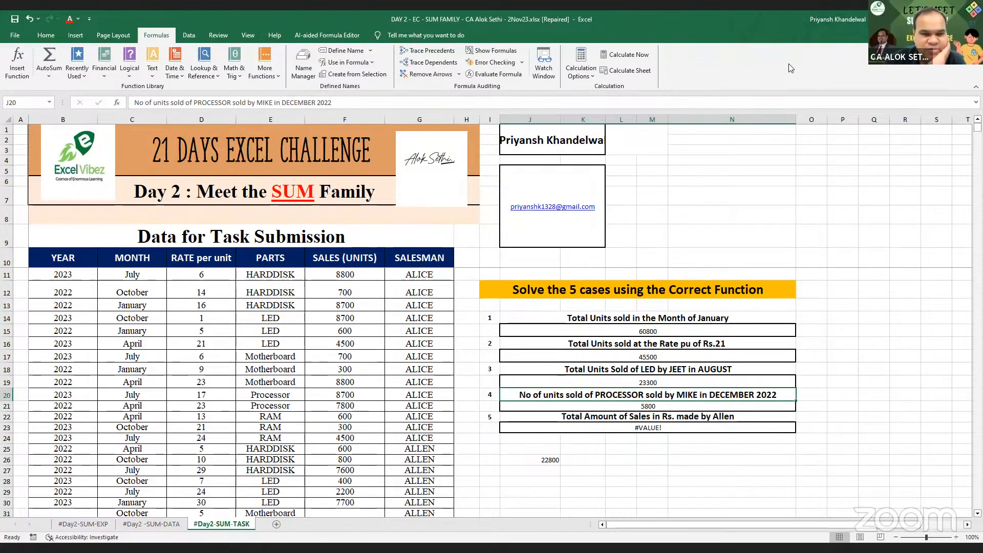
- Select the PARTS header E10 and switch on AutoFilter for the table headers
right_click(543, 460)
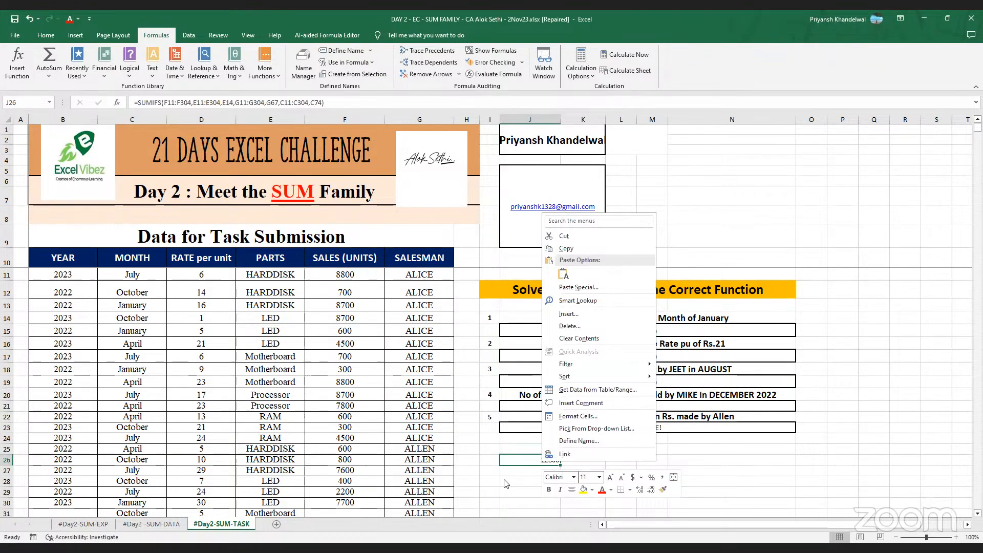
left_click(605, 464)
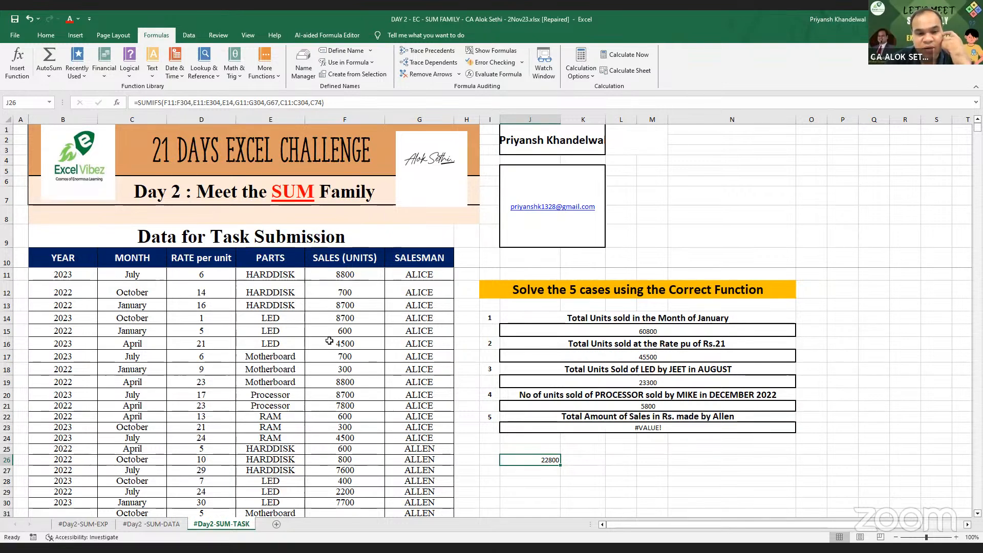
left_click(284, 265)
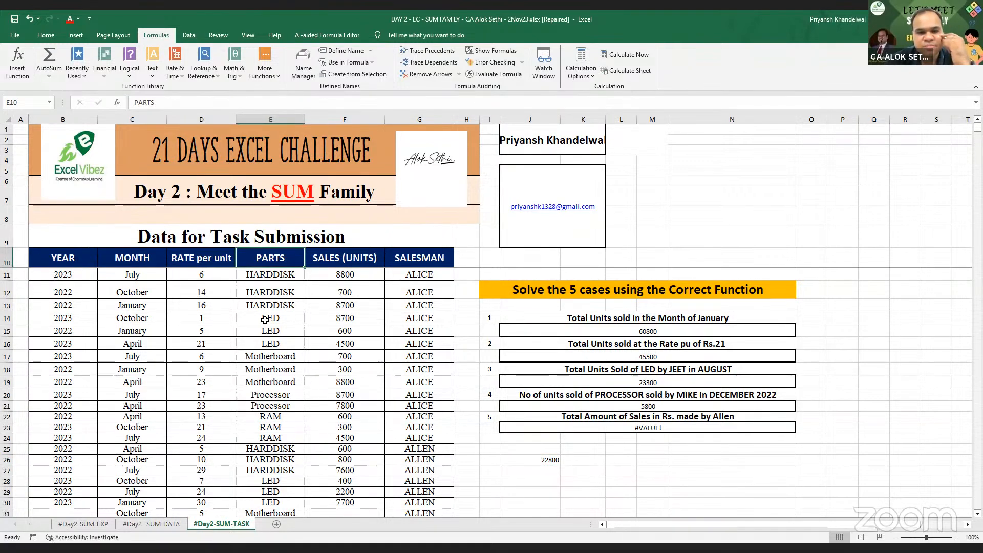
key("ctrl+1")
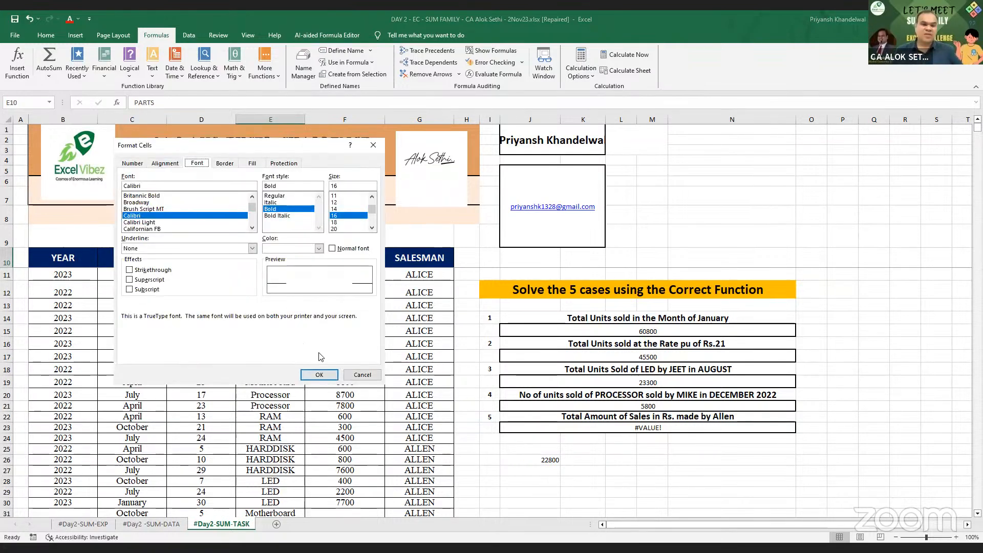
left_click(361, 375)
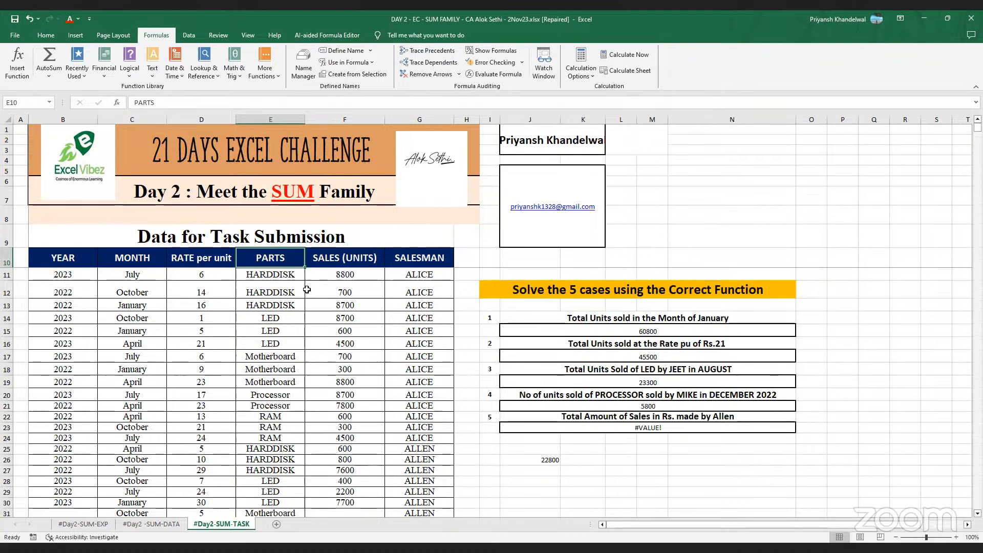
key("ctrl+shift+l")
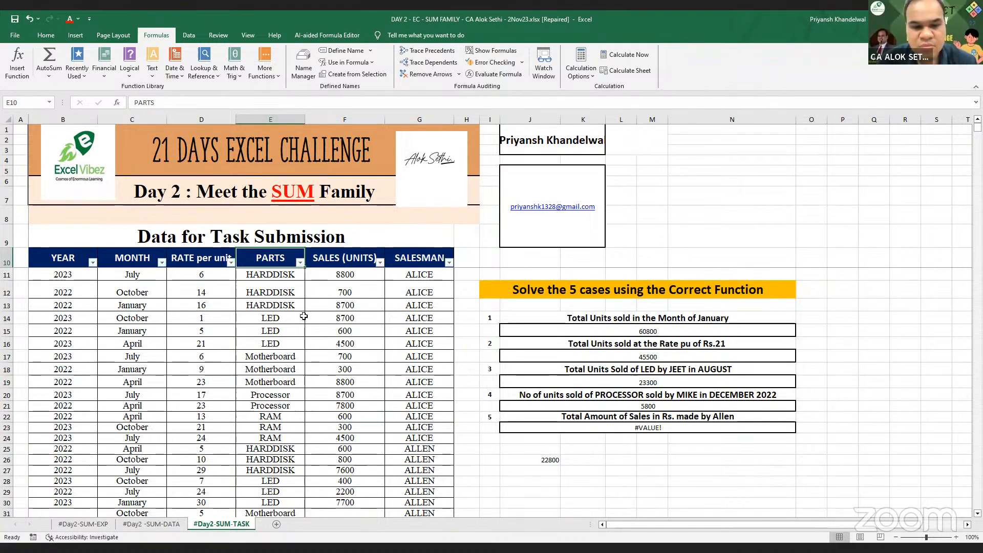
- Filter SALES (UNITS) to show only the rows with 500 units sold
left_click(379, 263)
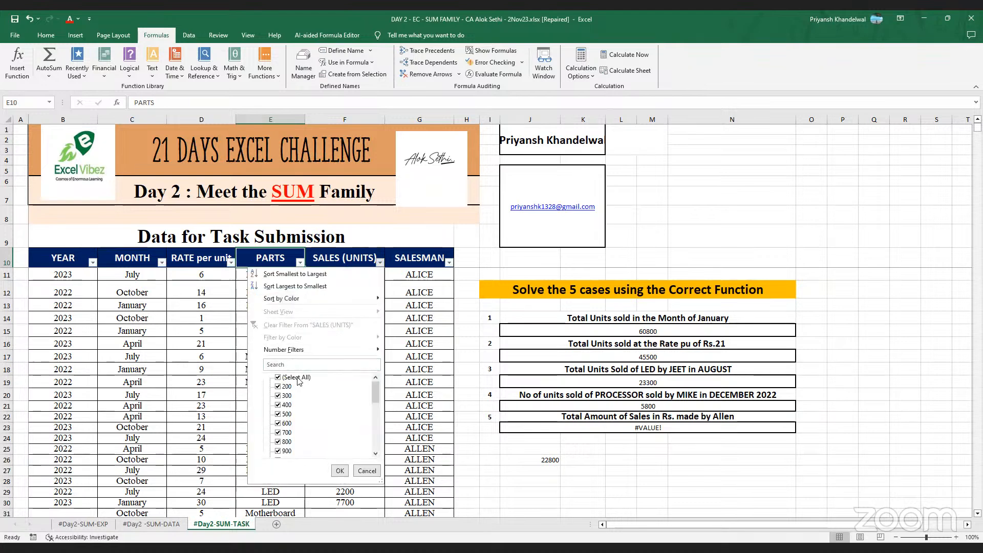
left_click(286, 378)
left_click(287, 414)
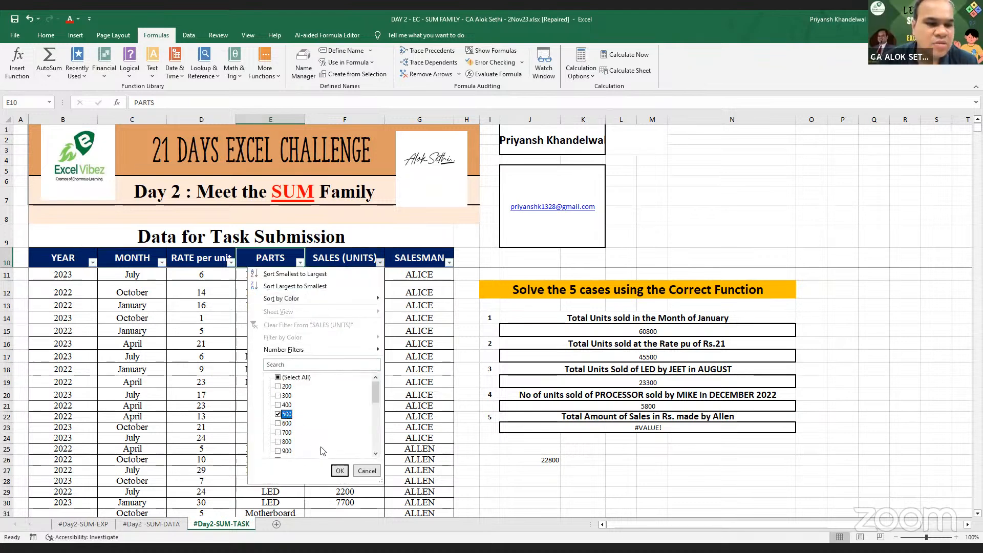
left_click(340, 471)
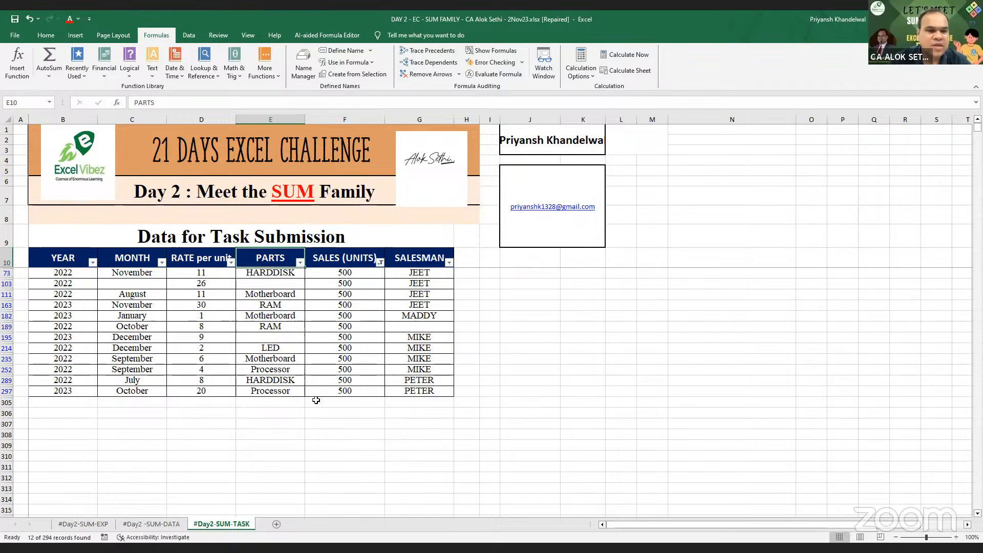
- Inspect the filtered part cells, then remove the AutoFilter to show all rows
left_click(293, 275)
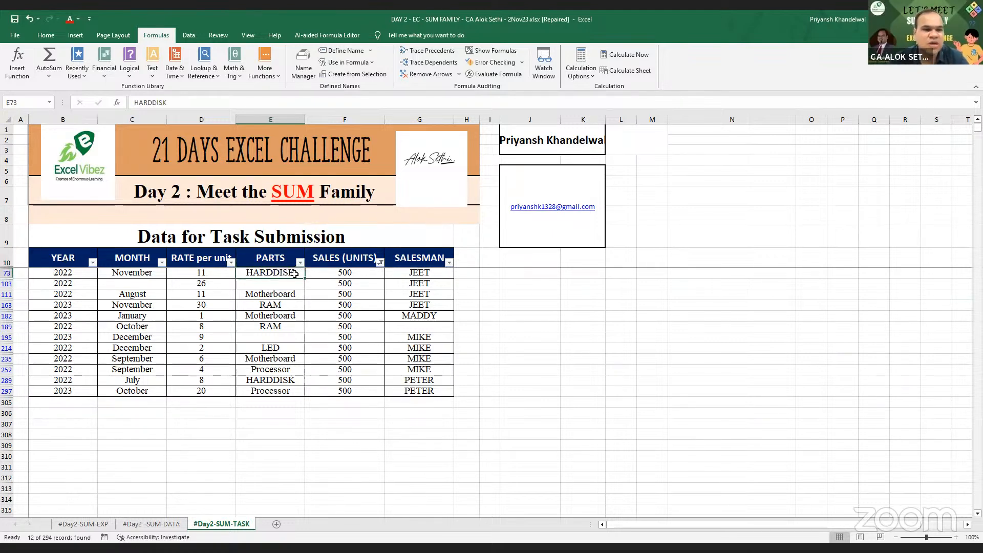
double_click(280, 284)
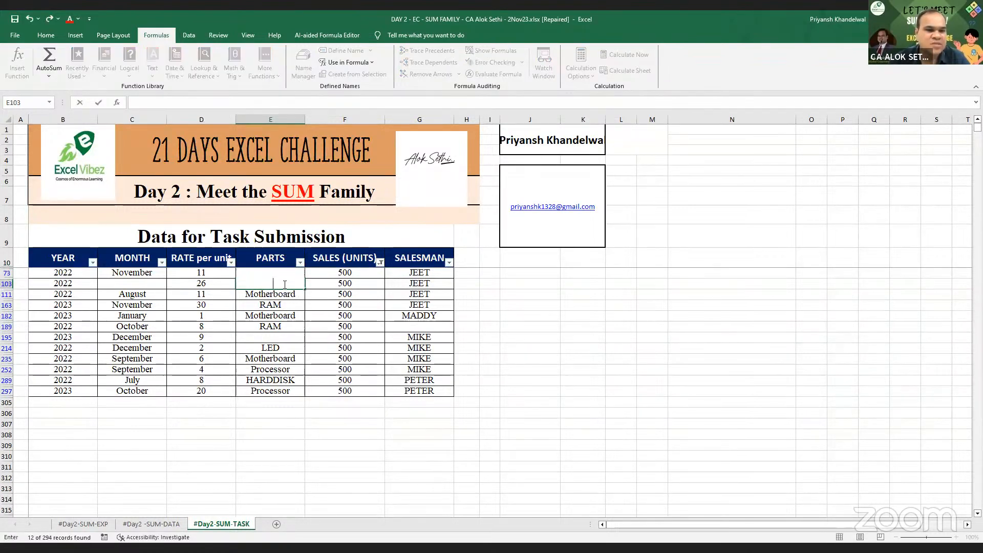
key("Return")
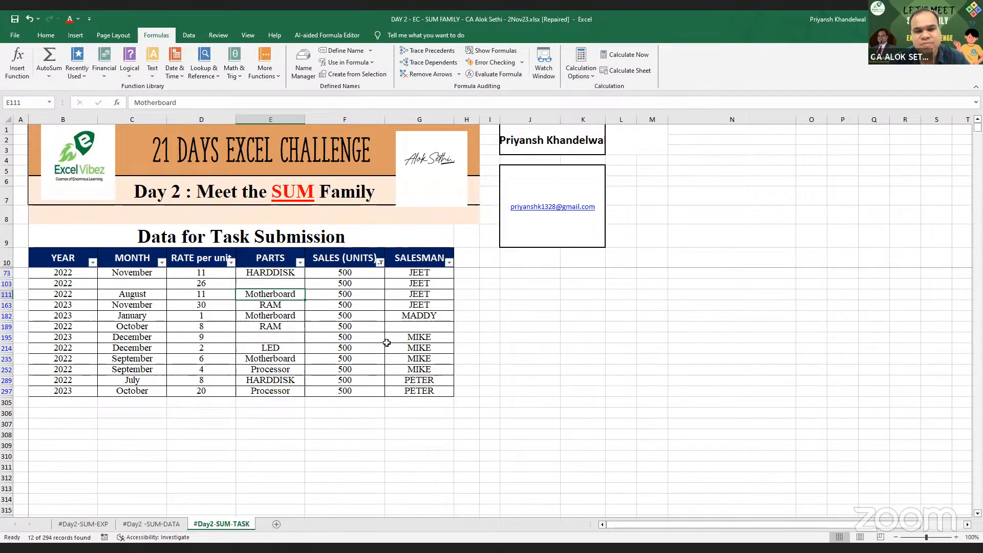
key("ctrl+shift+l")
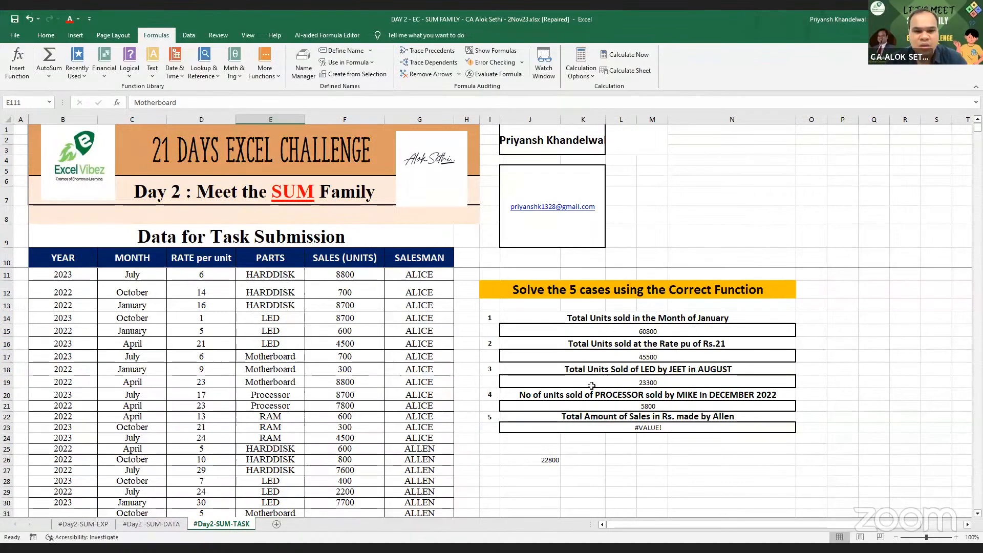
- Replace J19's "LED" criterion with a reference to cell E15, keeping the result 23300
left_click(640, 382)
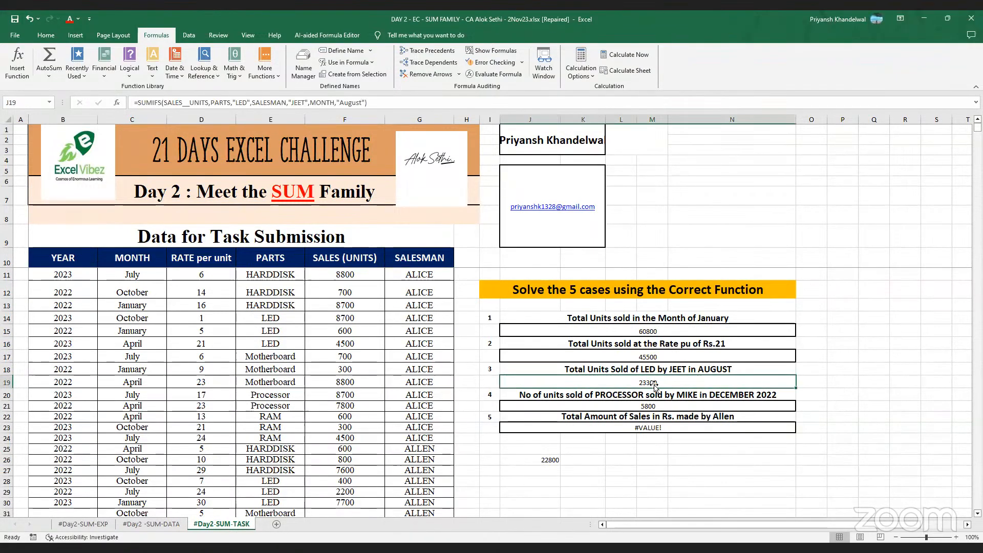
double_click(669, 384)
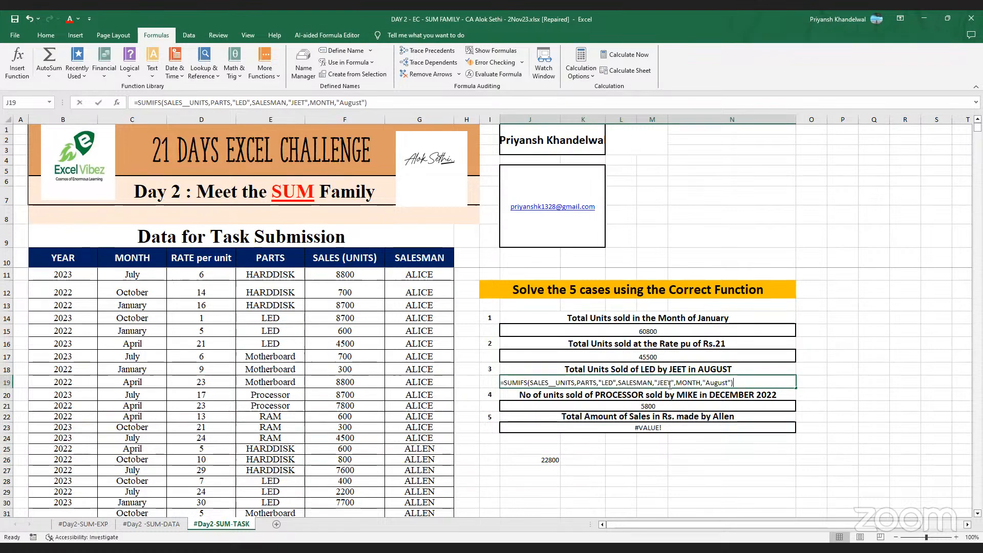
key("Return")
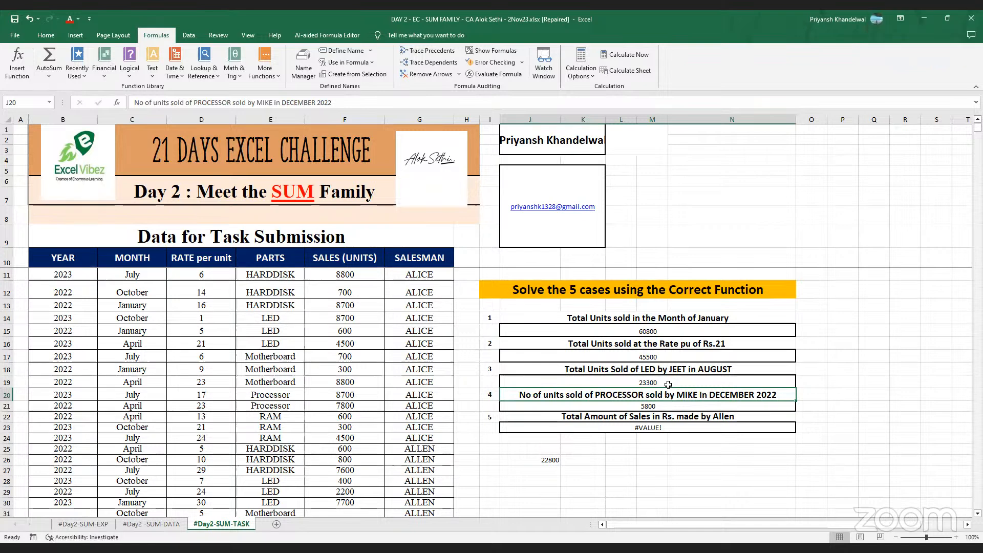
left_click(657, 384)
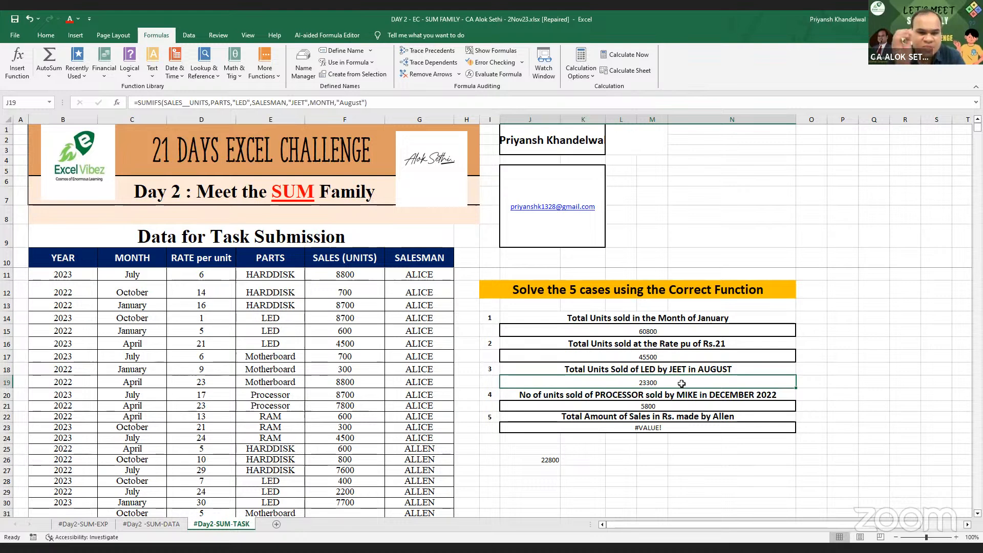
double_click(668, 382)
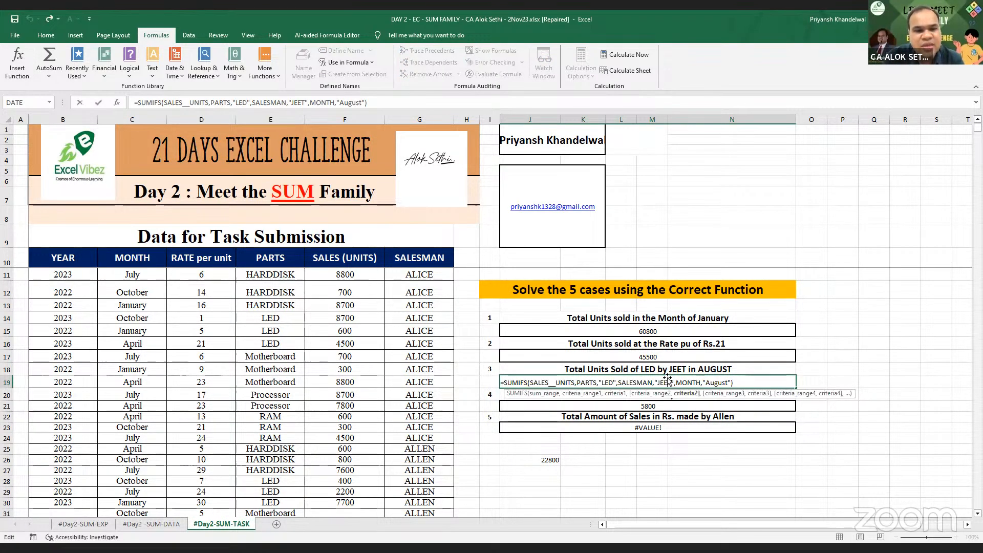
left_click(613, 382)
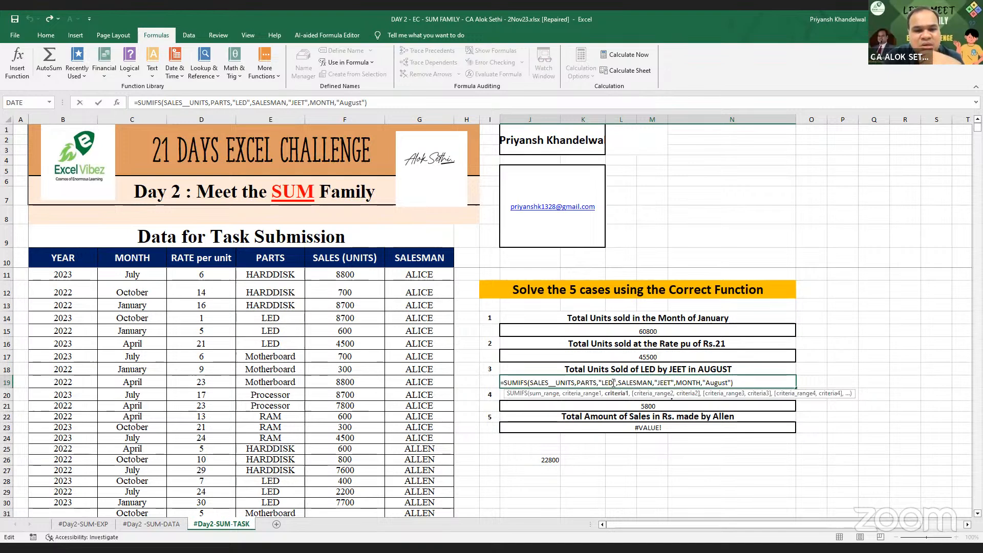
key("BackSpace")
key("BackSpace")
key("BackSpace")
key("BackSpace")
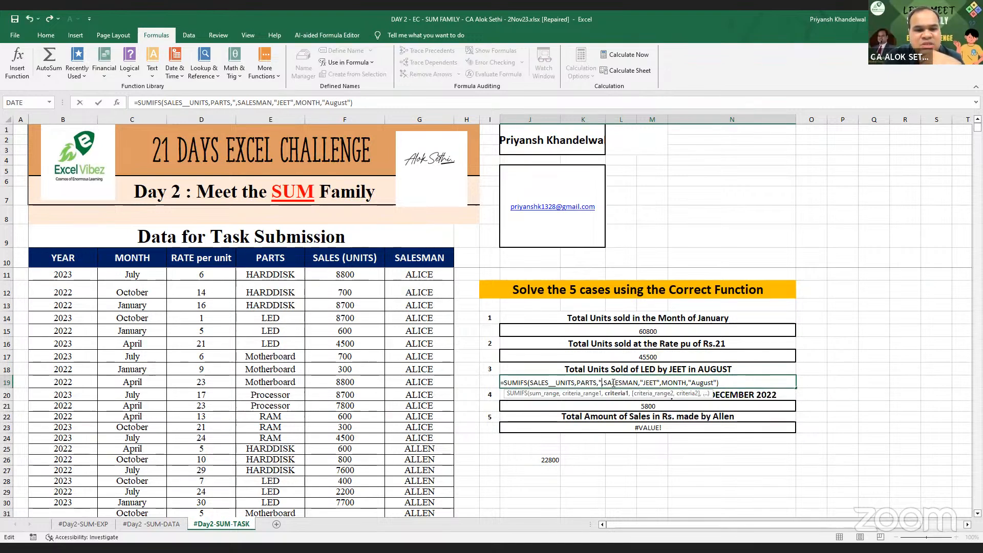
key("BackSpace")
left_click(271, 330)
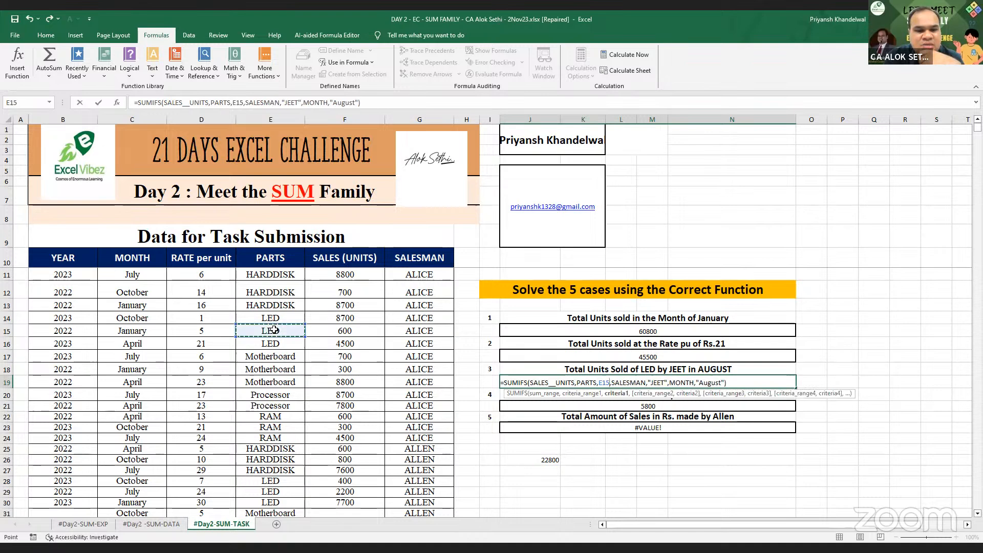
key("Return")
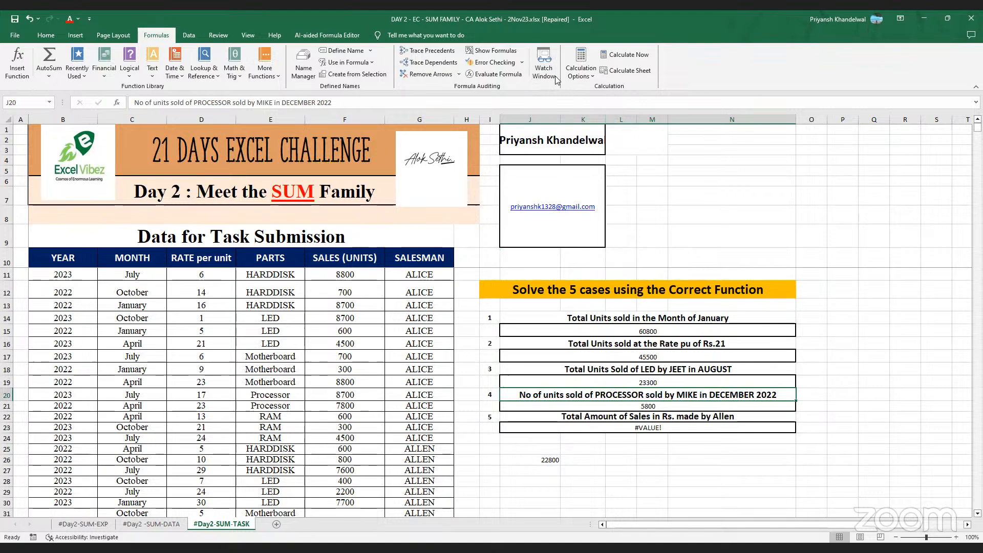
left_click(422, 24)
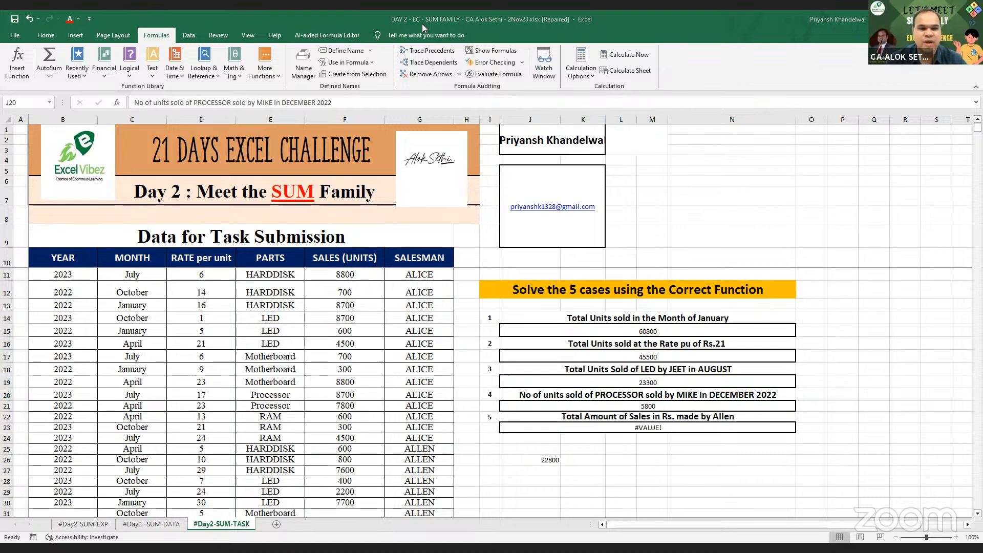